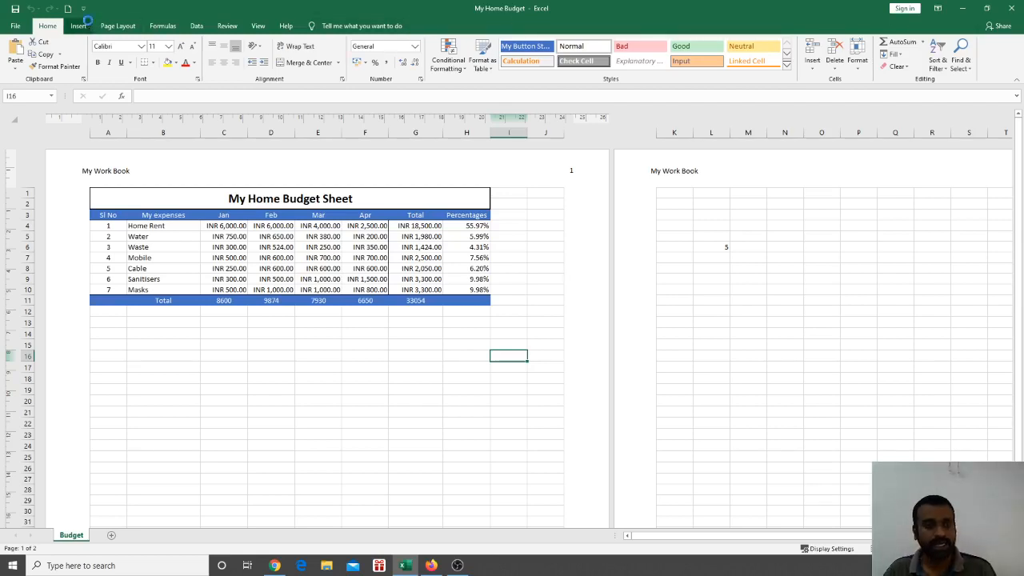
# Toggle underline on empty cell I16 on, off and on again, leaving it underlined
pyautogui.hotkey('ctrl', 'u')
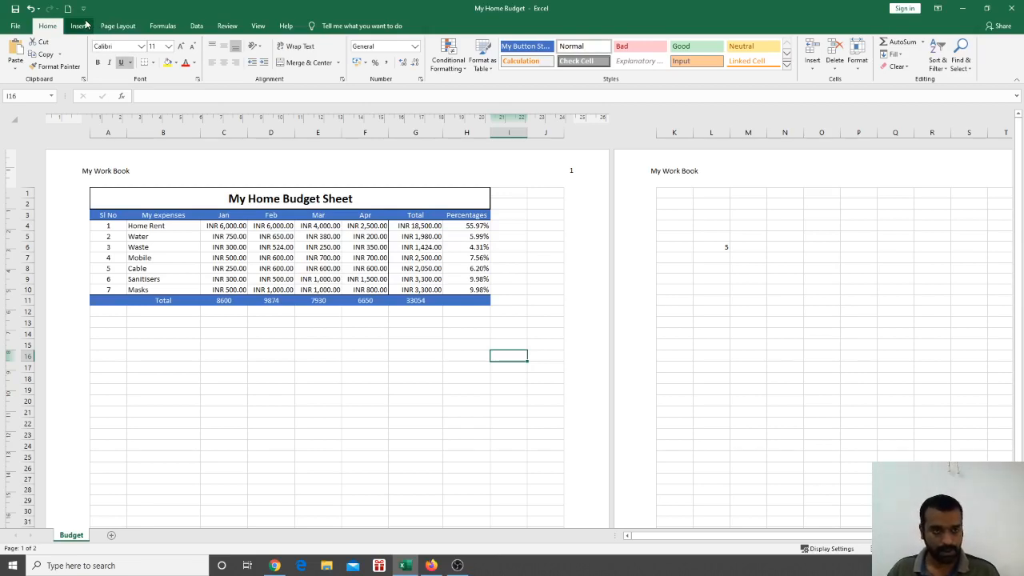
pyautogui.hotkey('ctrl', 'u')
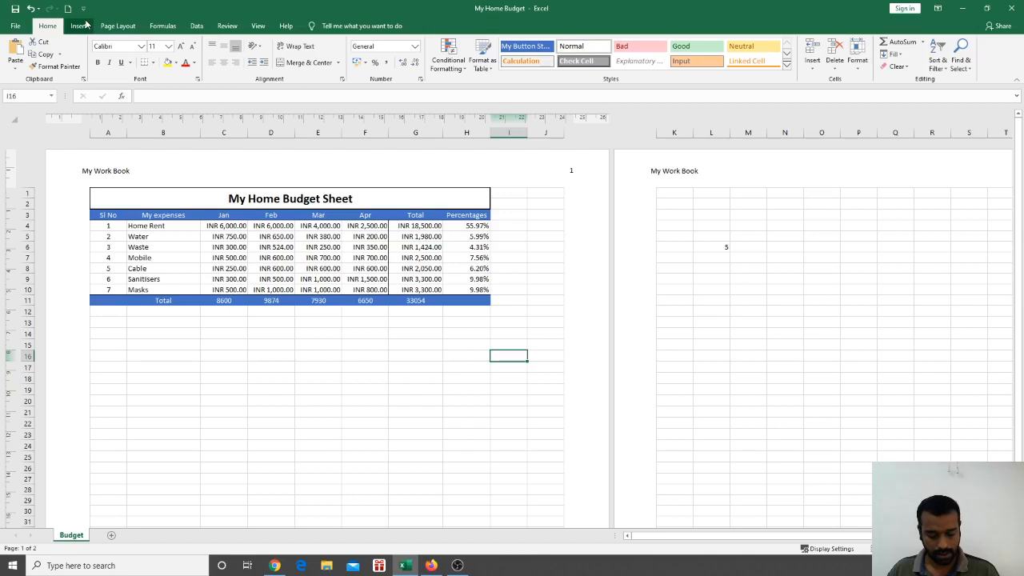
pyautogui.hotkey('ctrl', 'u')
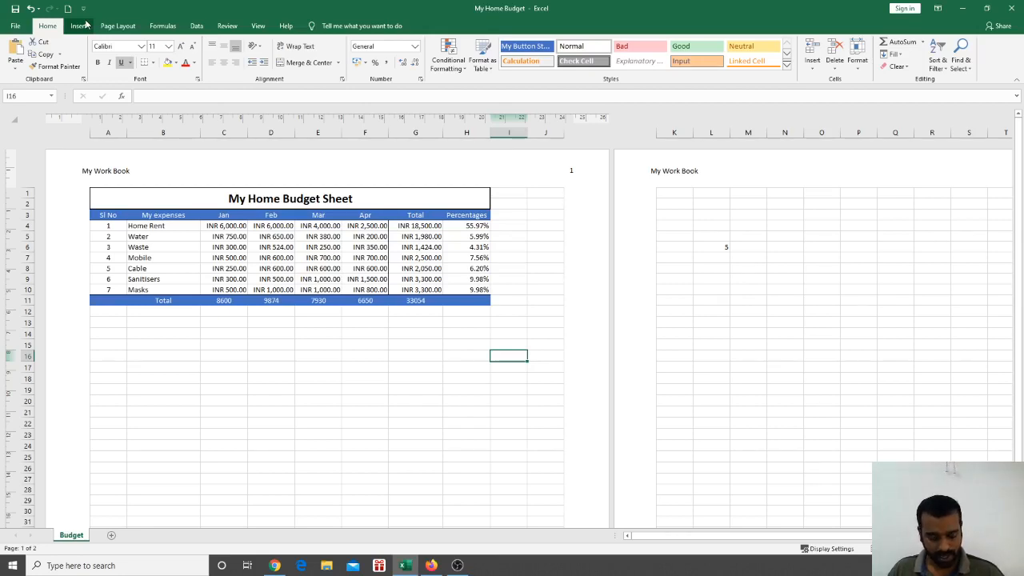
# In File Explorer, open Downloads > ZoomIt and select the ZoomIt application
pyautogui.press('super+e')
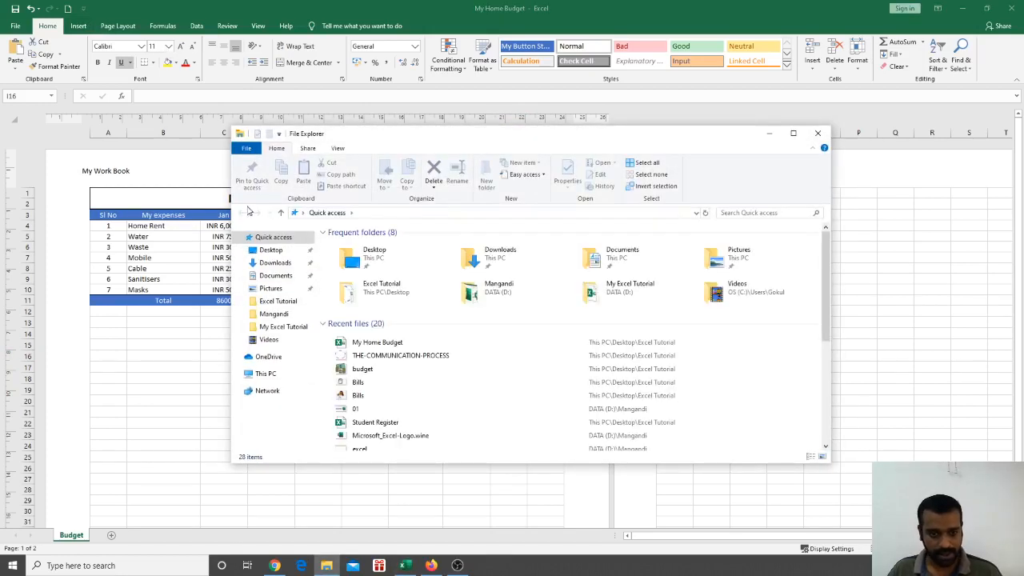
pyautogui.scroll(-4, 405, 396)
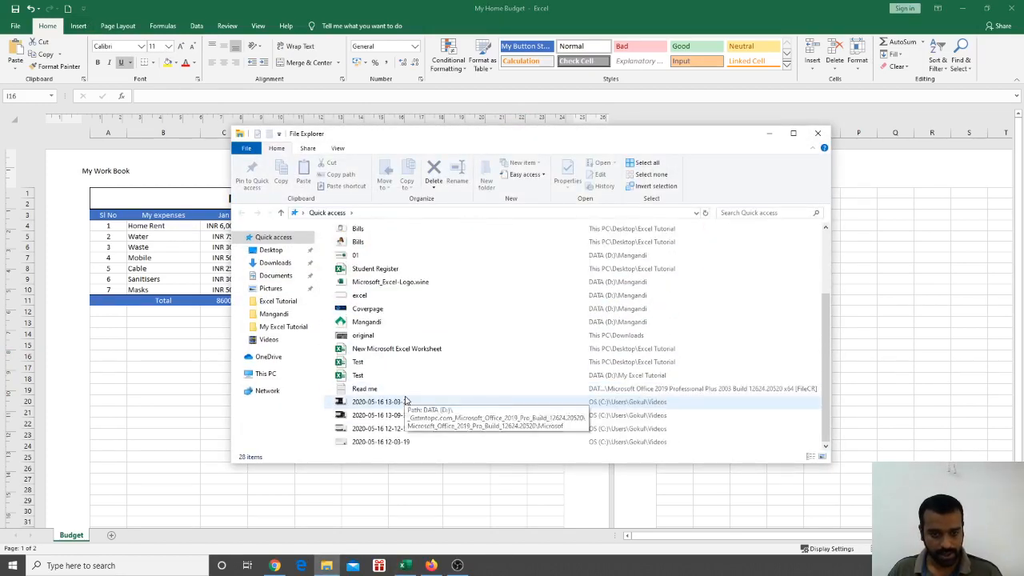
pyautogui.scroll(5, 405, 401)
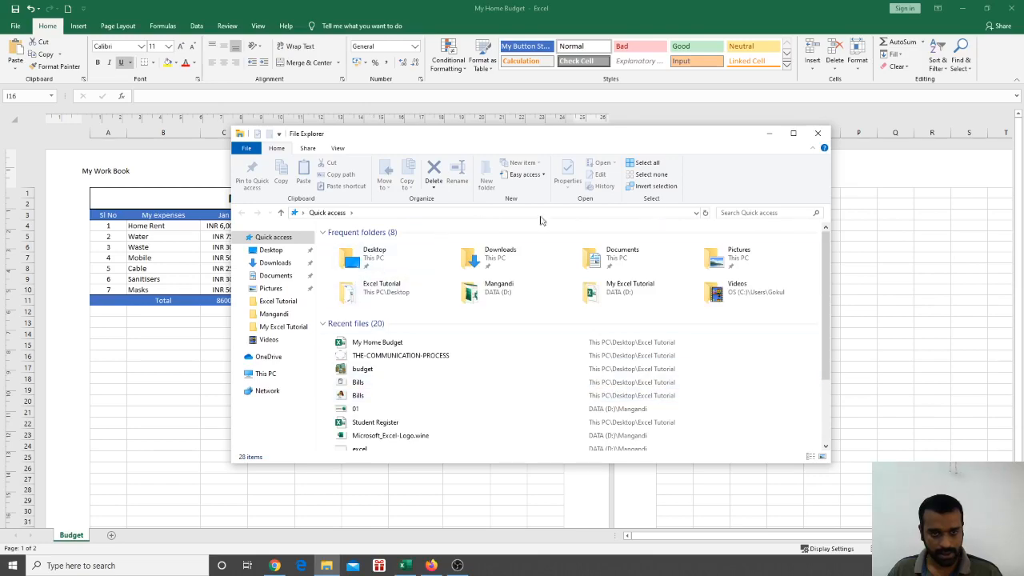
pyautogui.click(818, 134)
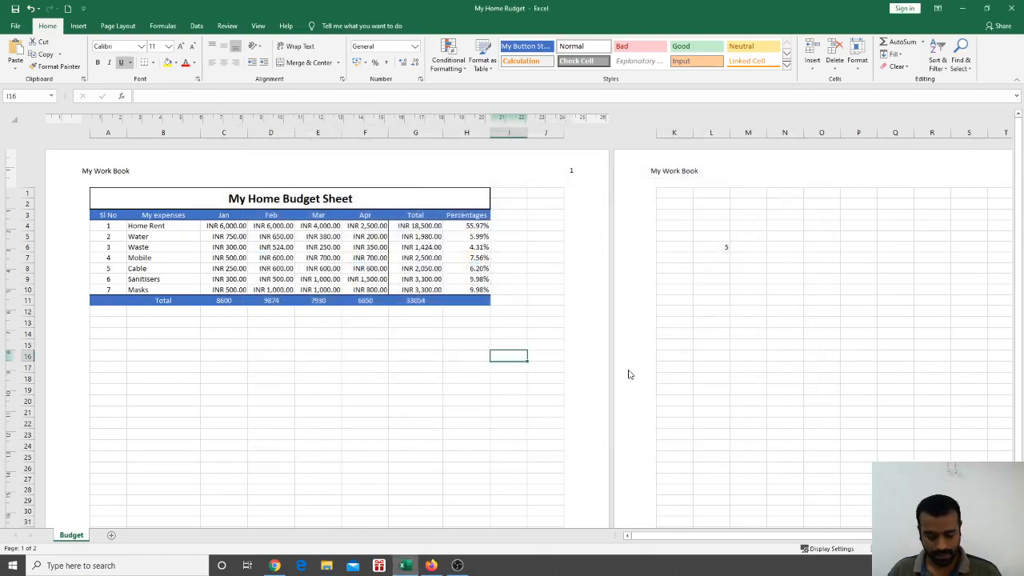
pyautogui.press('super+e')
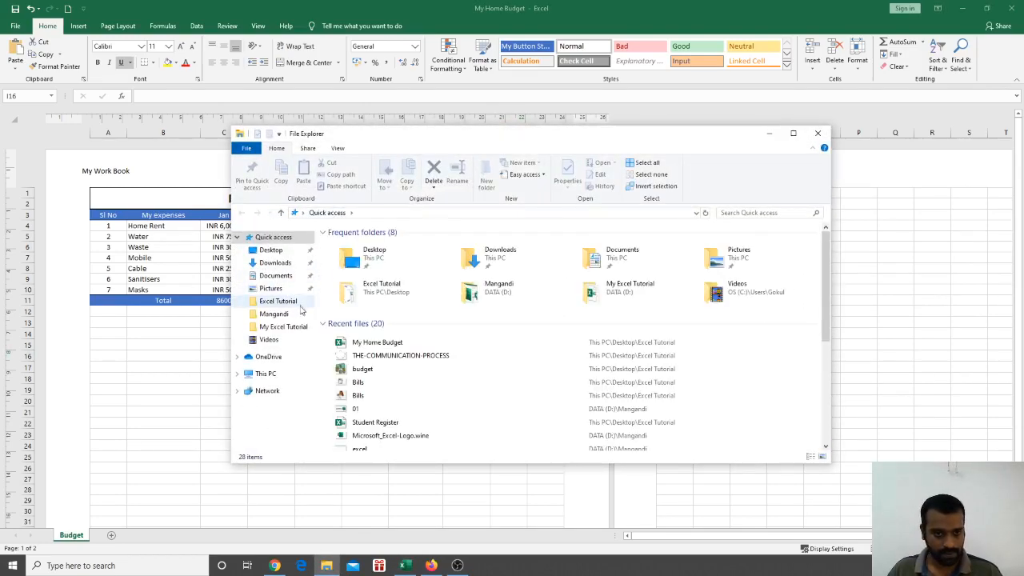
pyautogui.click(278, 264)
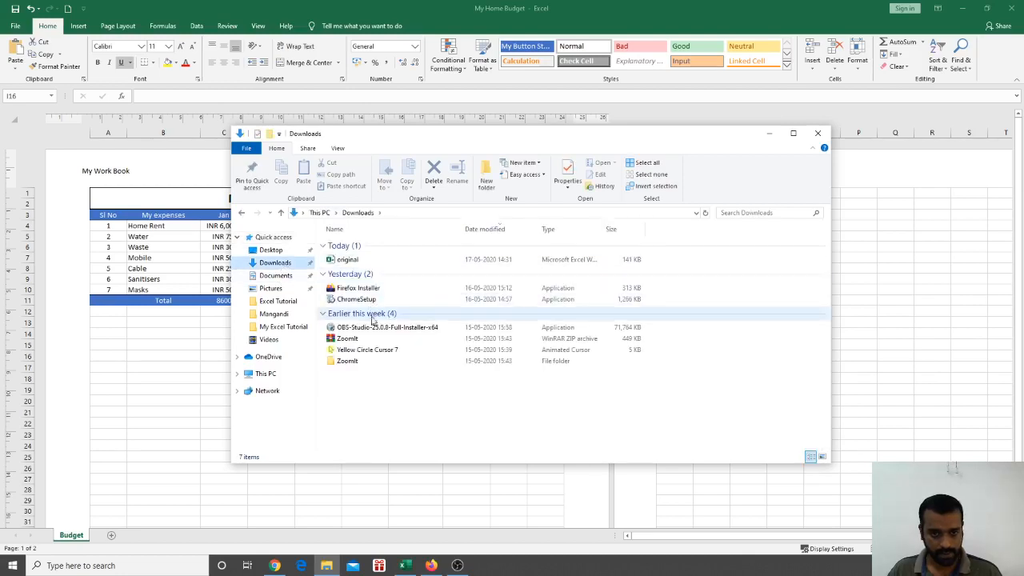
pyautogui.doubleClick(360, 361)
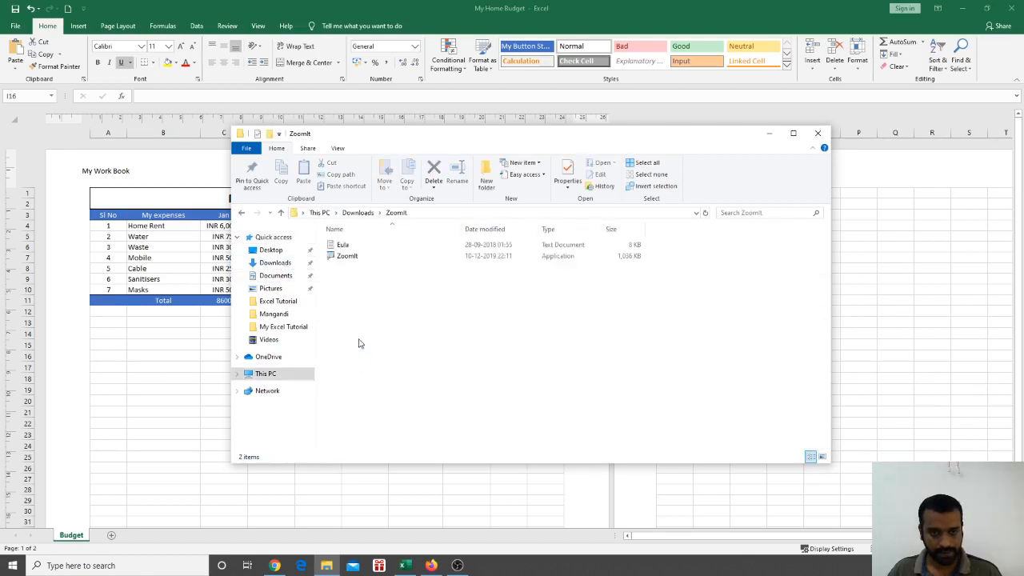
pyautogui.click(350, 258)
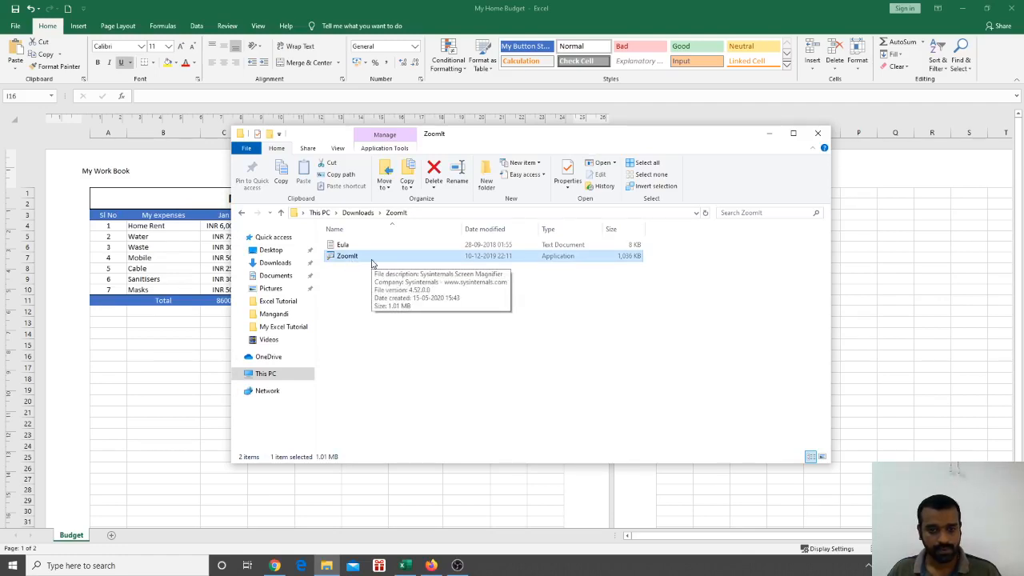
# Run ZoomIt as administrator with the PIN, accept its licence and confirm its settings with OK
pyautogui.rightClick(357, 256)
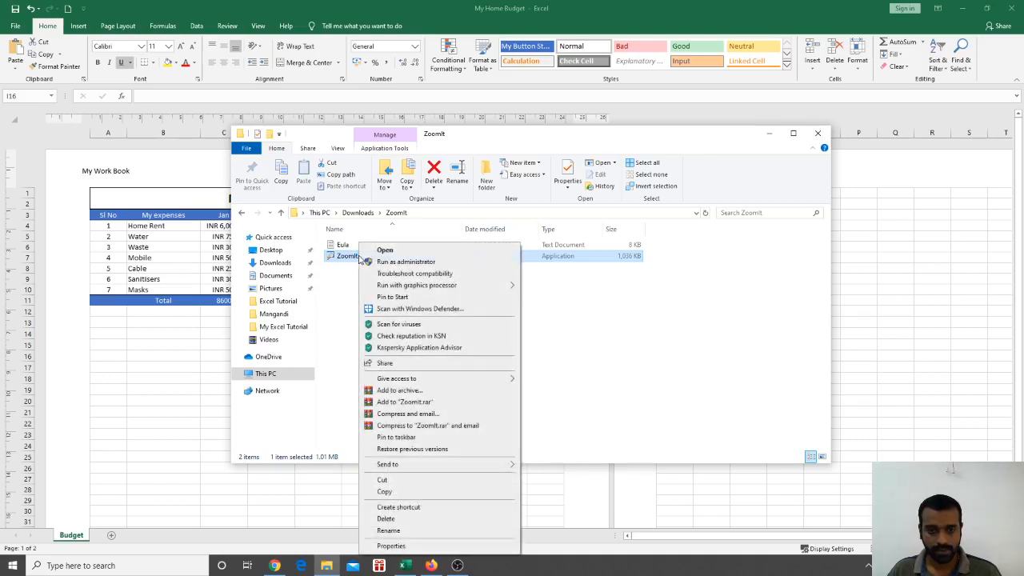
pyautogui.click(389, 264)
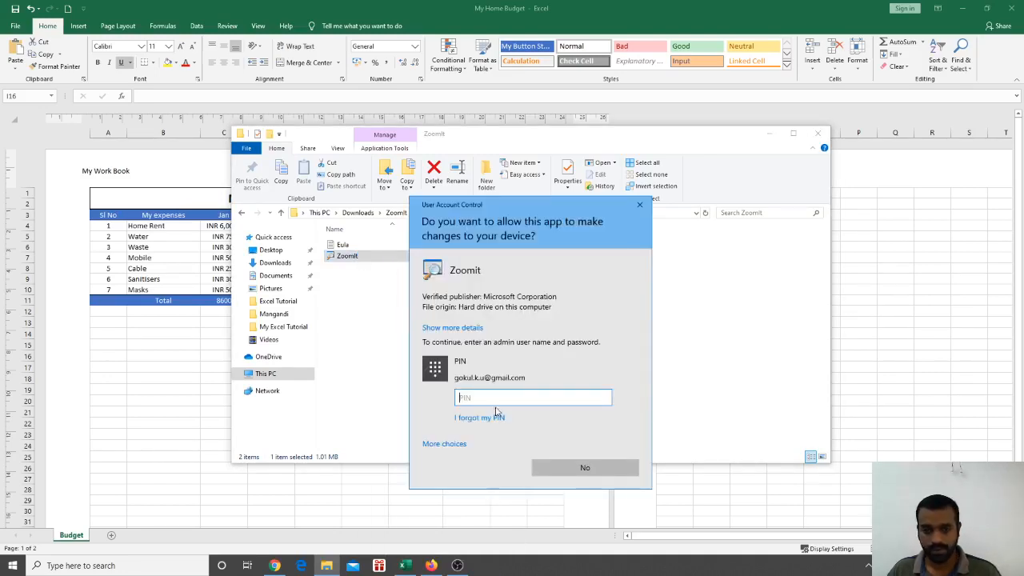
pyautogui.write('1234')
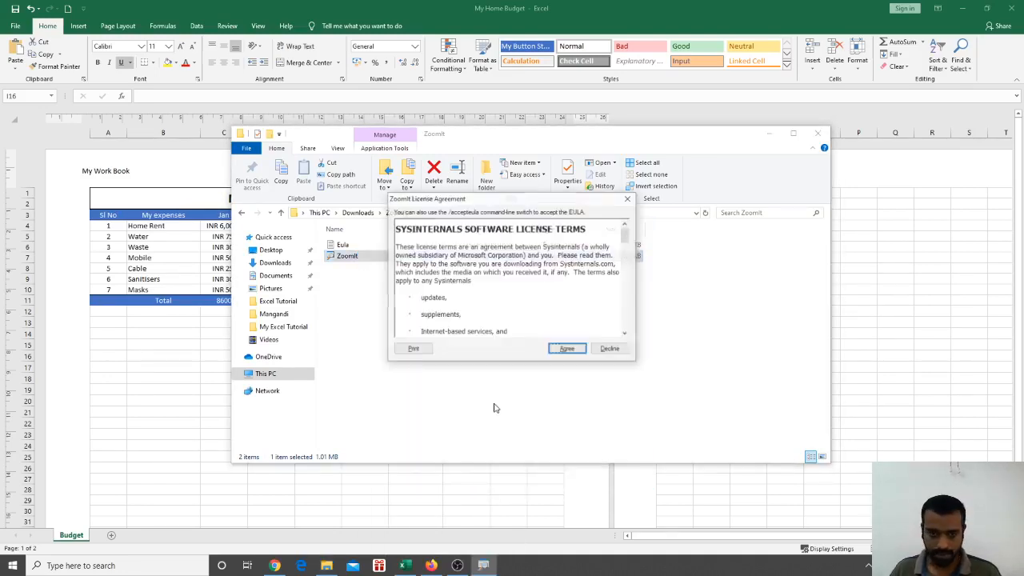
pyautogui.click(567, 350)
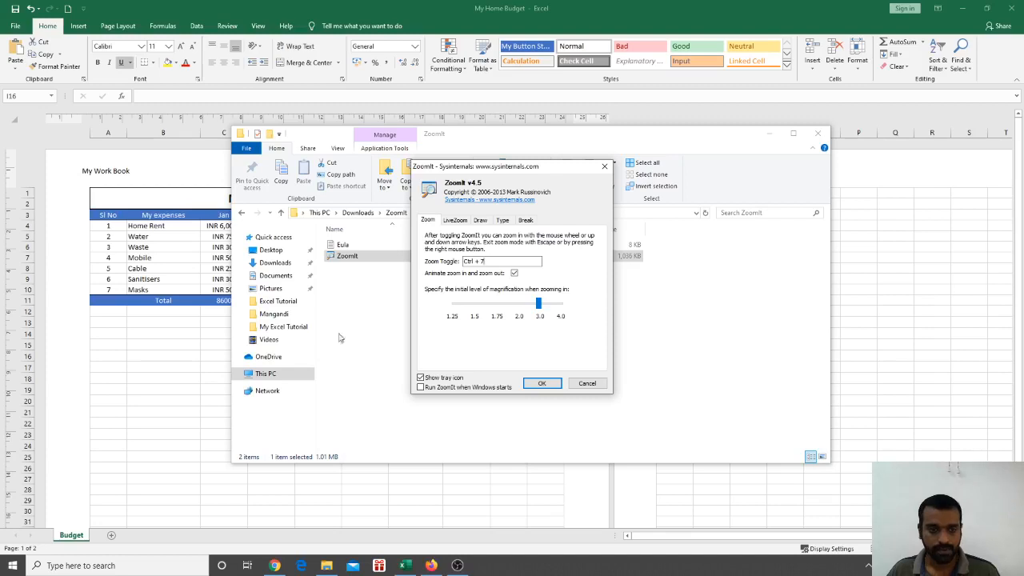
pyautogui.click(173, 336)
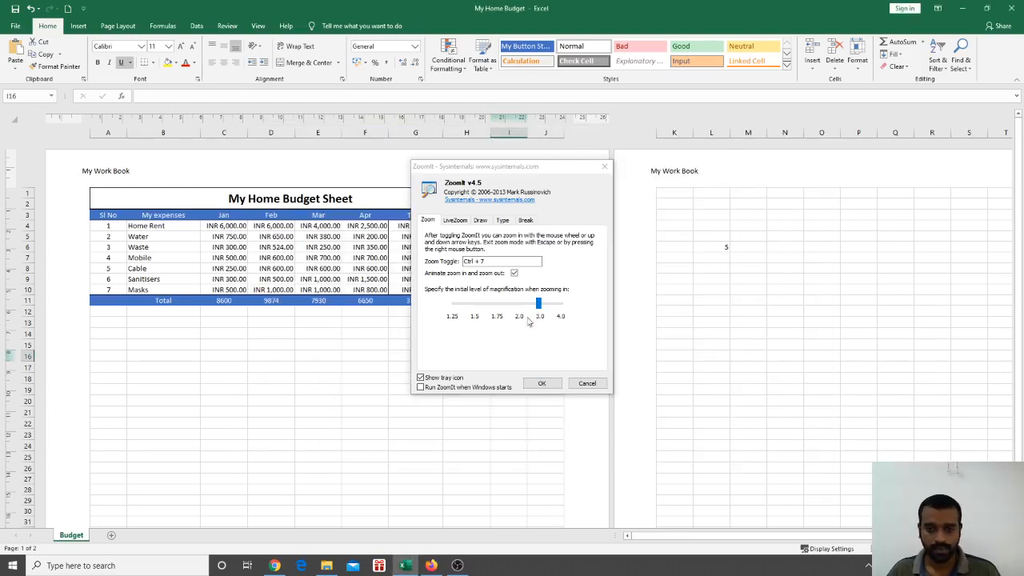
pyautogui.click(542, 383)
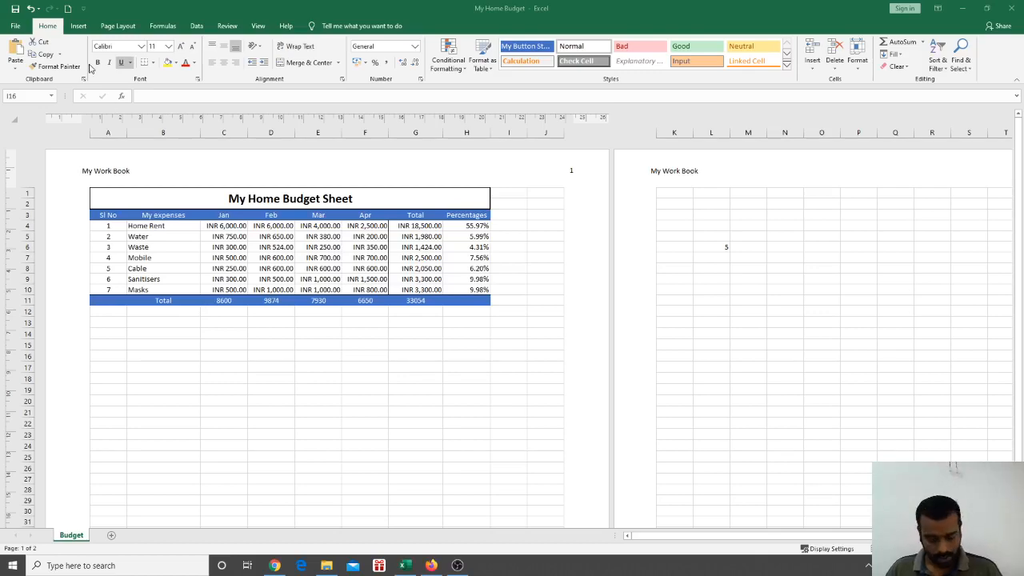
# Magnify the ribbon with ZoomIt's Ctrl+1 and show Excel's Insert ribbon
pyautogui.hotkey('ctrl', '1')
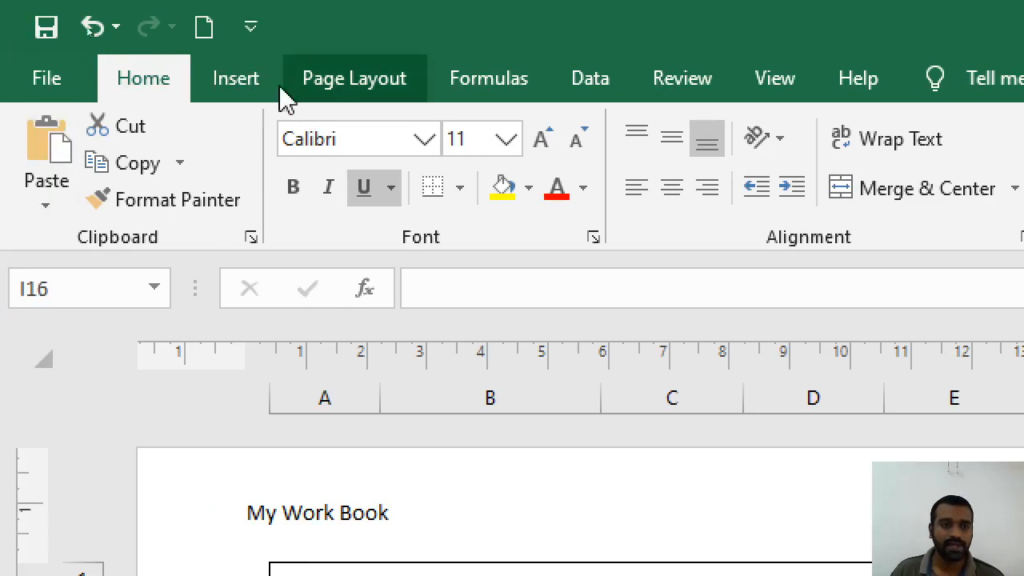
pyautogui.click(238, 92)
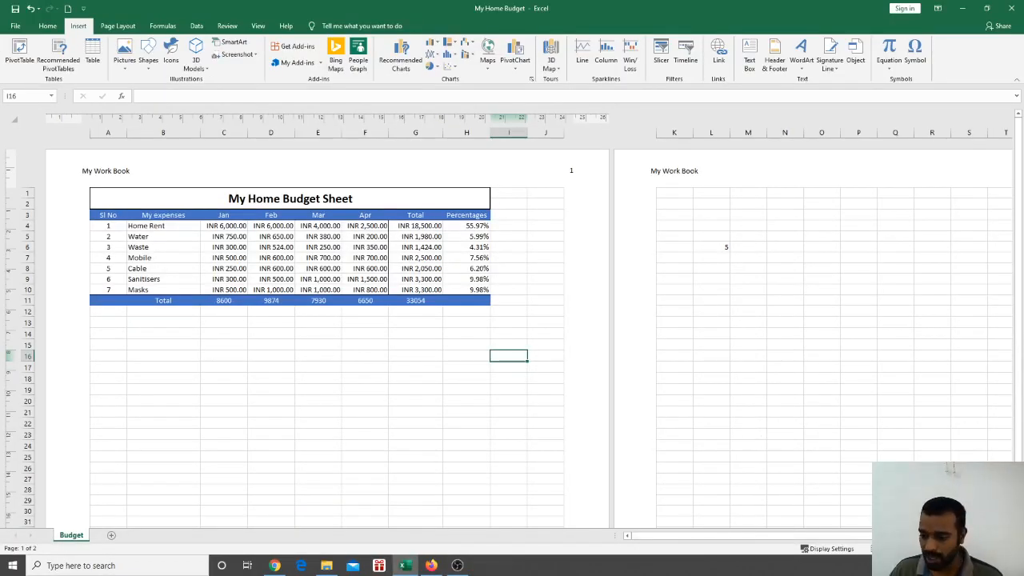
# Enlarge the sheet view slightly, then choose Pictures > This Device to open Insert Picture
pyautogui.click(960, 548)
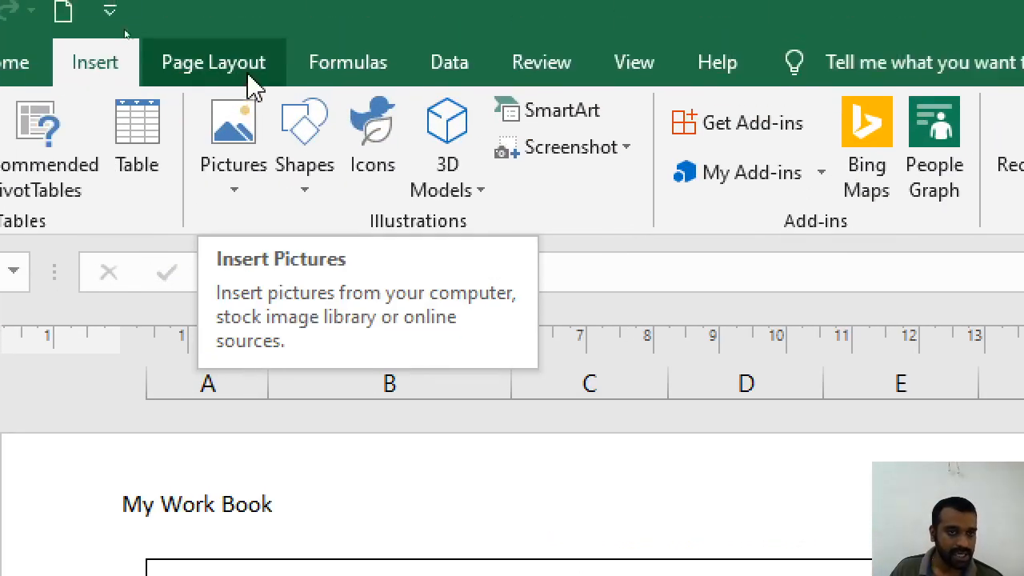
pyautogui.click(236, 189)
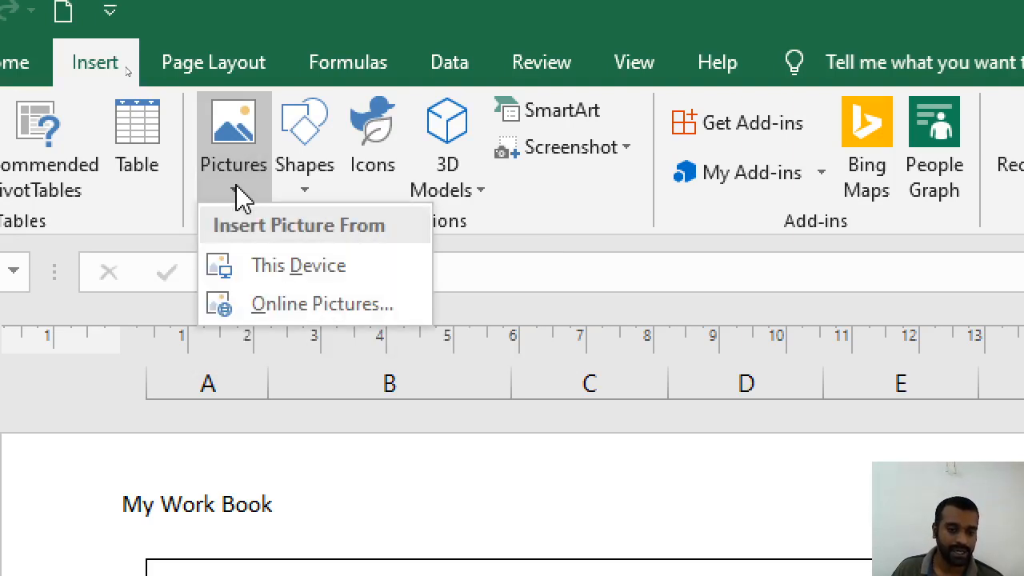
pyautogui.click(276, 272)
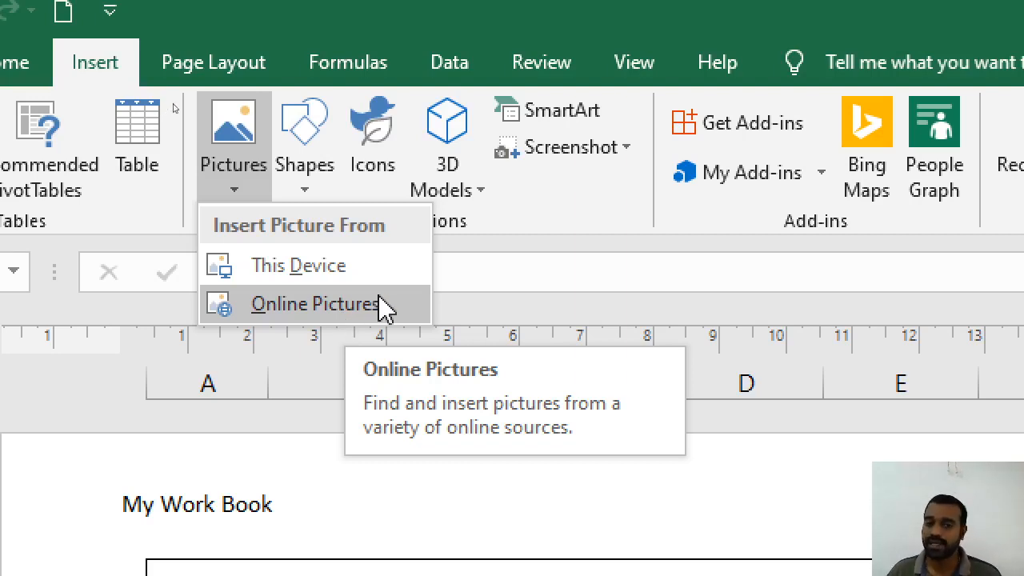
pyautogui.click(348, 267)
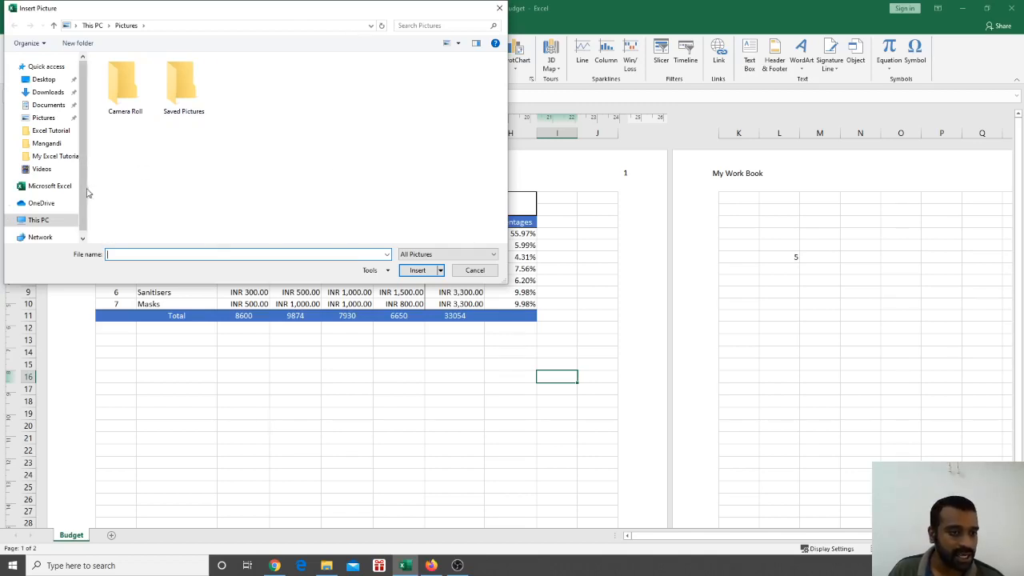
# Insert the 'budget' picture from Desktop > Excel Tutorial into the sheet
pyautogui.click(53, 160)
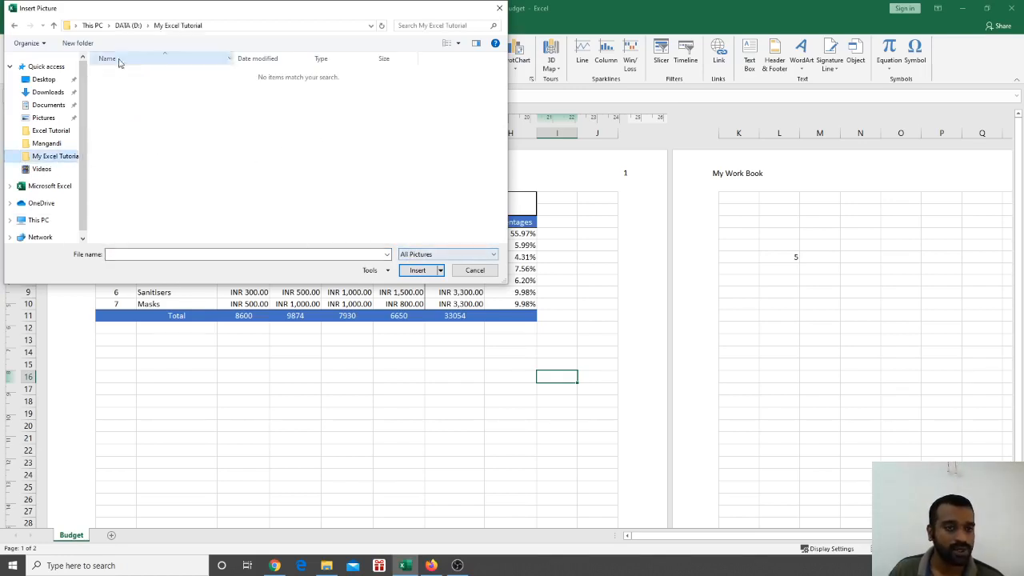
pyautogui.moveTo(153, 12); pyautogui.dragTo(359, 64)
pyautogui.click(268, 182)
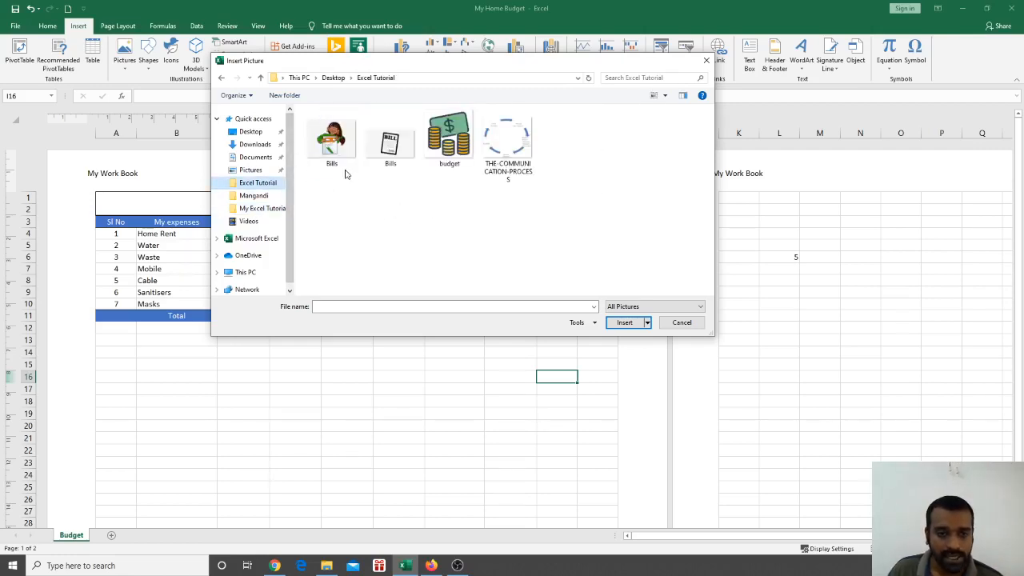
pyautogui.click(452, 148)
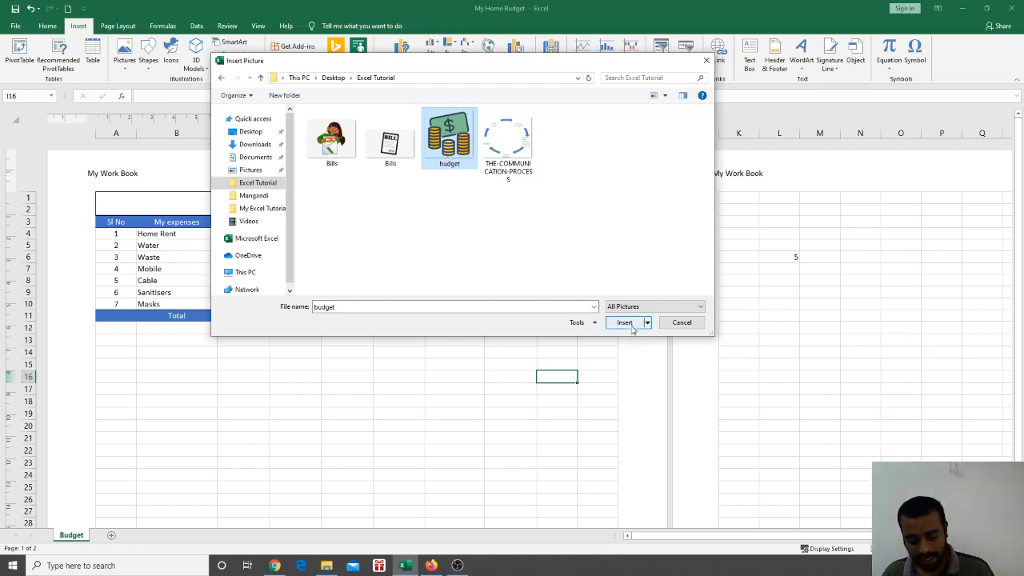
pyautogui.press('F4')
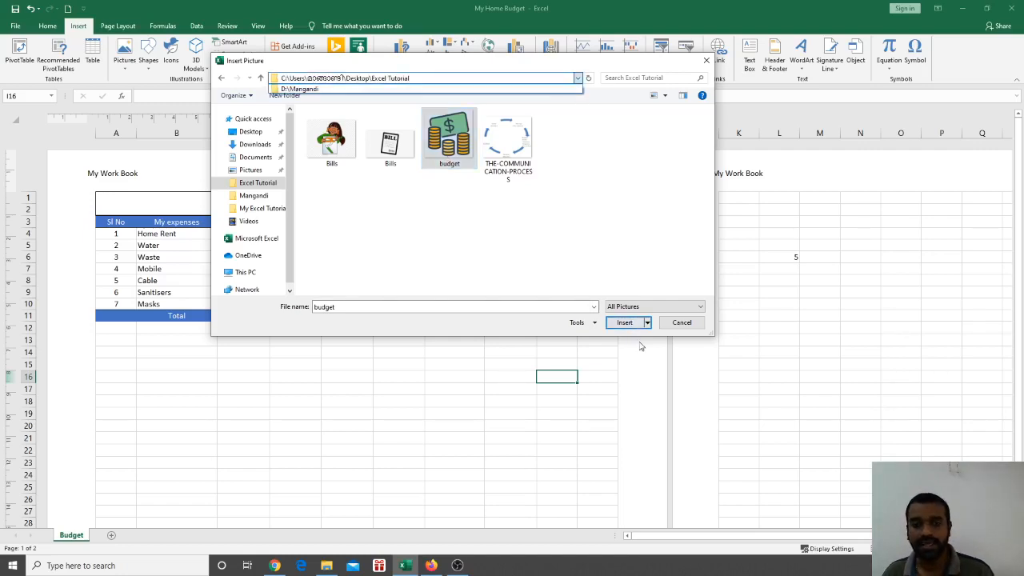
pyautogui.press('Escape')
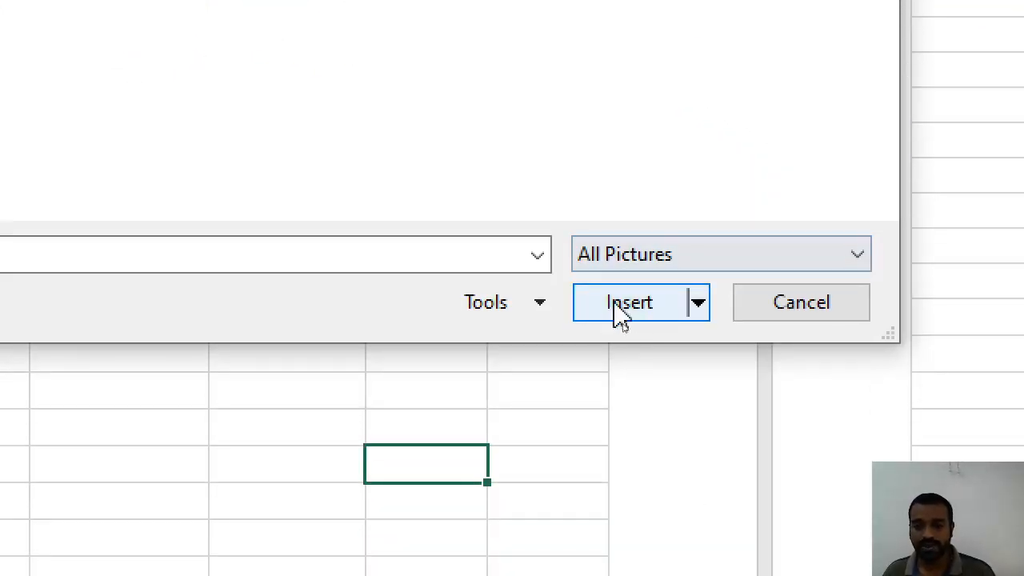
pyautogui.click(630, 312)
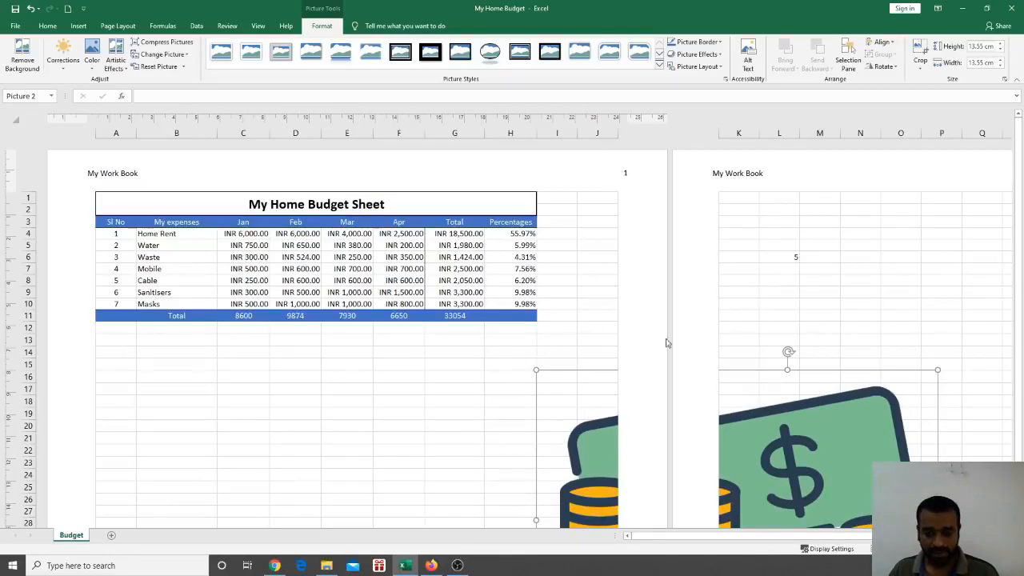
# Move the money picture up and left so it sits below the budget table
pyautogui.scroll(-3, 667, 361)
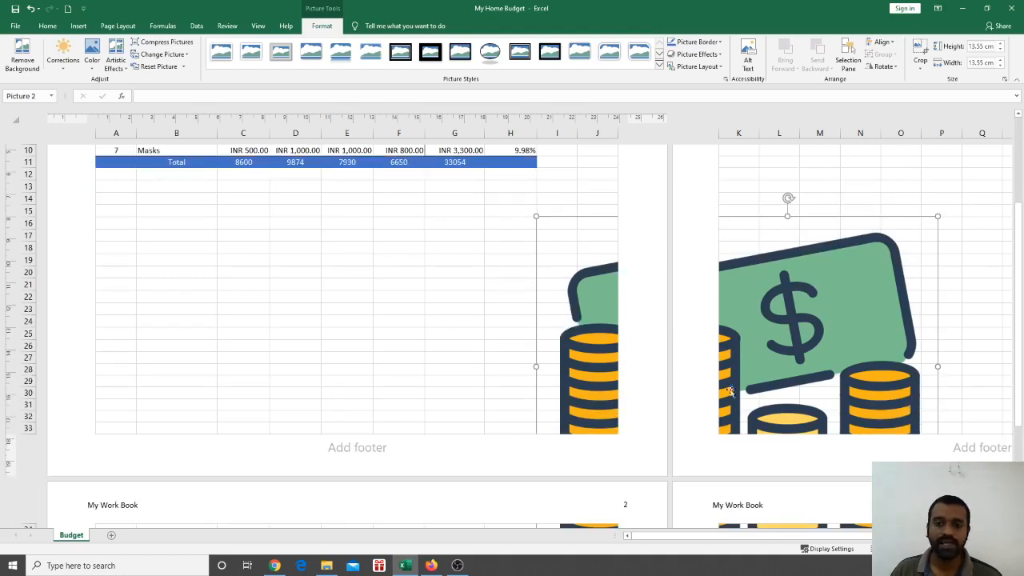
pyautogui.moveTo(585, 335); pyautogui.dragTo(498, 320)
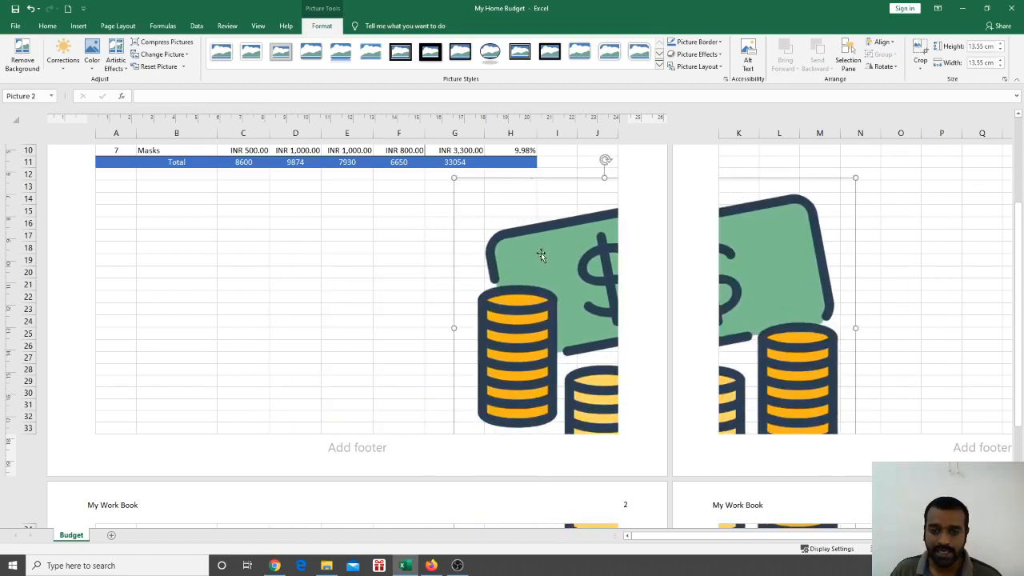
pyautogui.moveTo(541, 253); pyautogui.dragTo(290, 267)
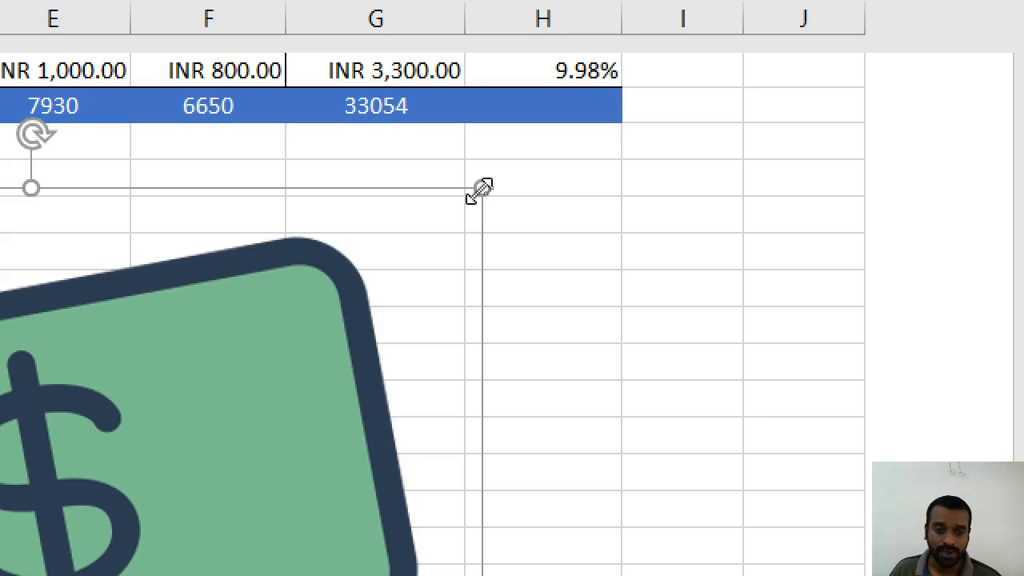
pyautogui.moveTo(305, 361); pyautogui.dragTo(405, 361)
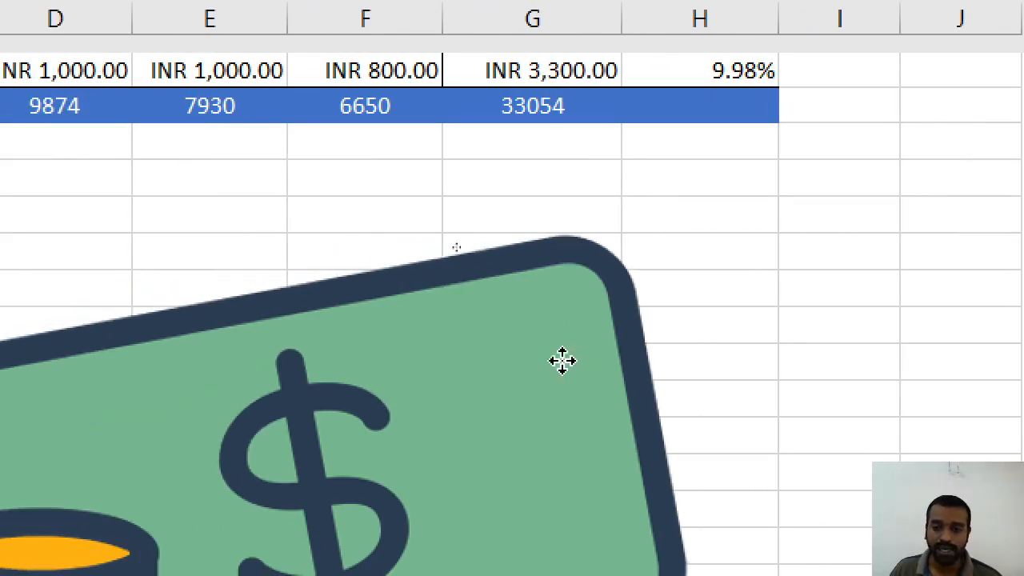
pyautogui.moveTo(563, 361); pyautogui.dragTo(459, 365)
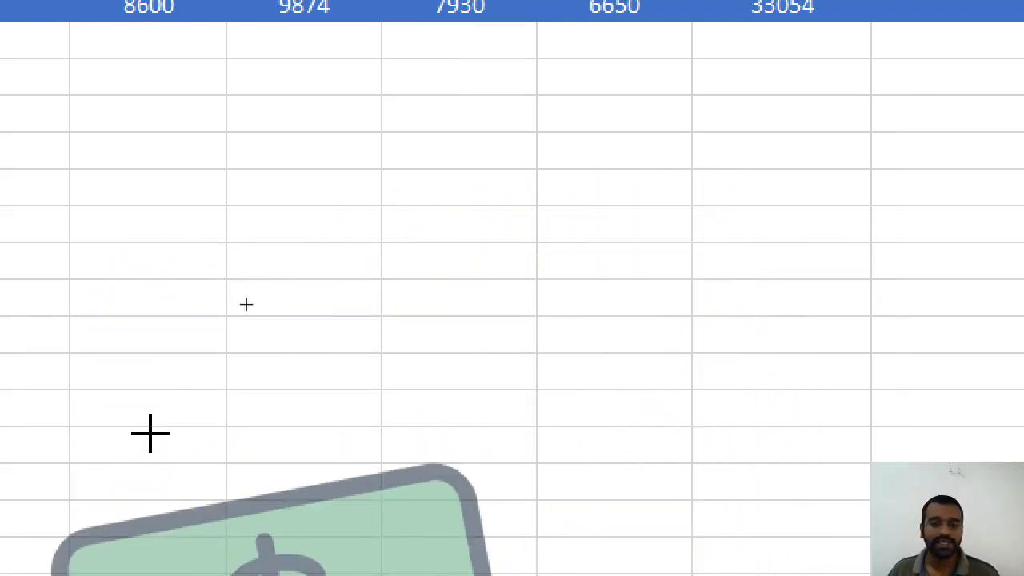
pyautogui.moveTo(150, 433); pyautogui.dragTo(151, 432)
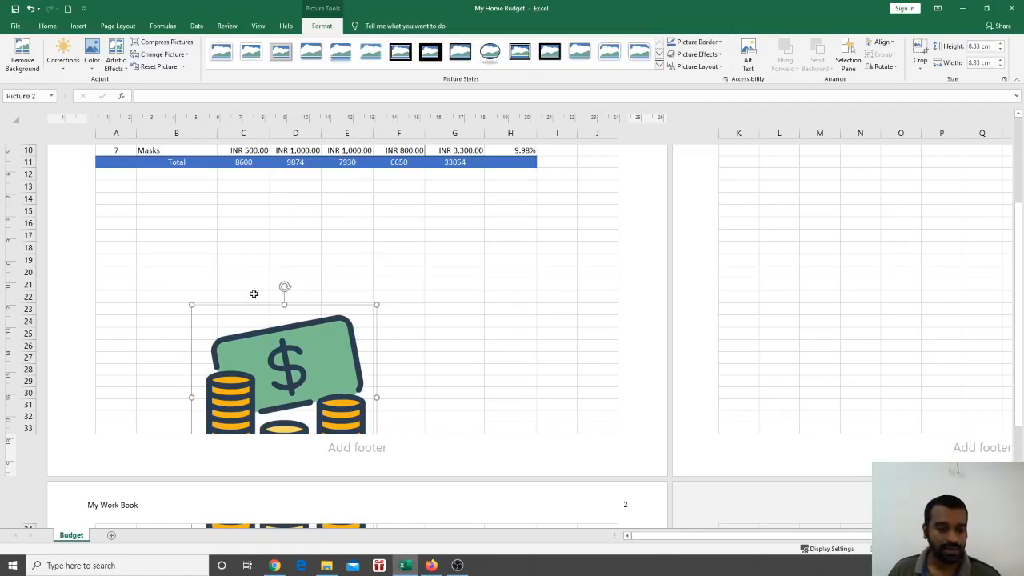
# Resize the money picture to about 5.17 cm square beneath the Total row
pyautogui.moveTo(192, 305); pyautogui.dragTo(352, 224)
pyautogui.moveTo(393, 192); pyautogui.dragTo(296, 263)
pyautogui.scroll(4, 366, 188)
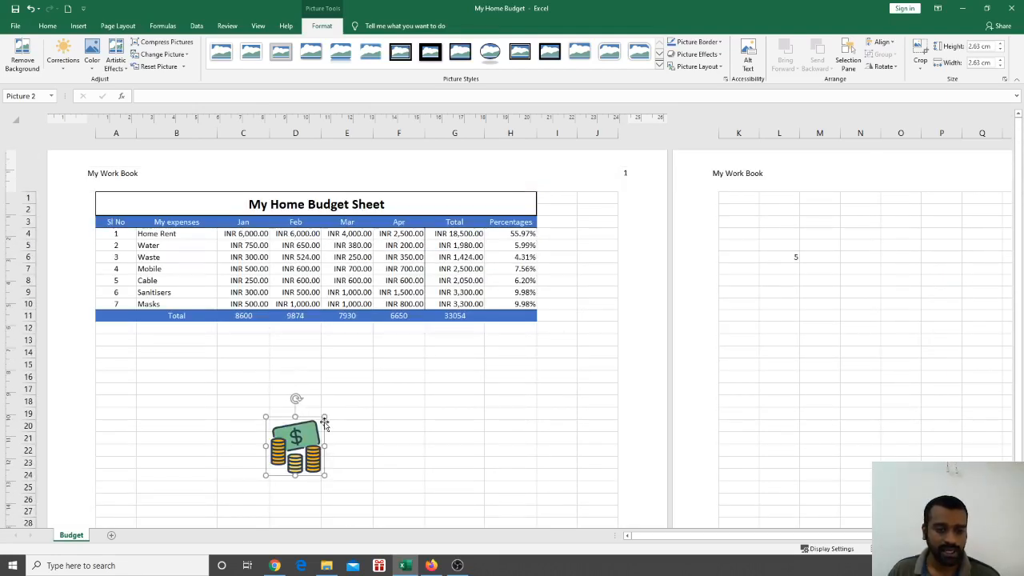
pyautogui.moveTo(324, 416); pyautogui.dragTo(381, 360)
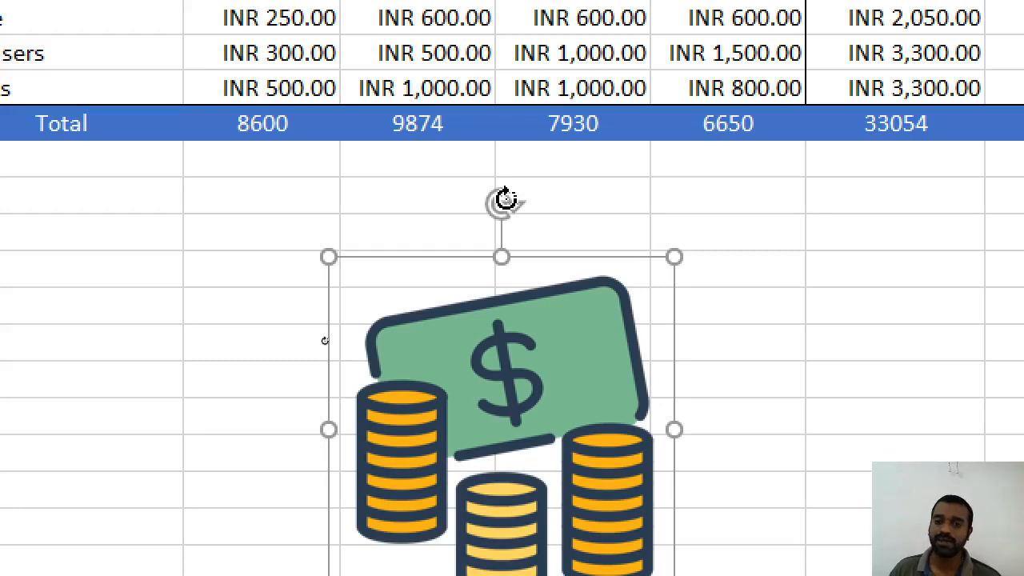
# Rotate the money picture and shrink it to a 0.82 cm icon beside 'My Home Budget Sheet'
pyautogui.moveTo(505, 200); pyautogui.dragTo(535, 219)
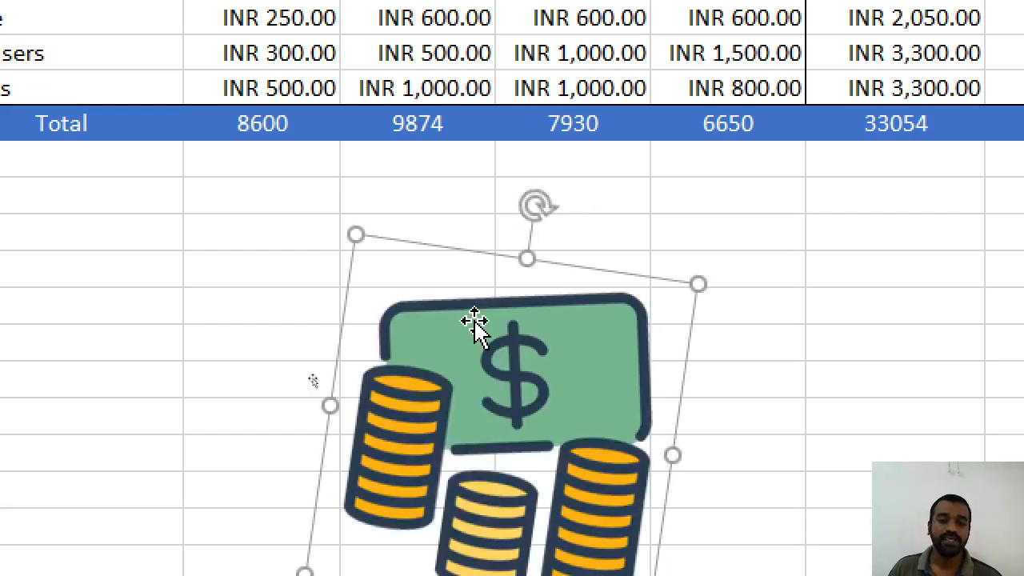
pyautogui.scroll(-2, 477, 327)
pyautogui.scroll(2, 480, 334)
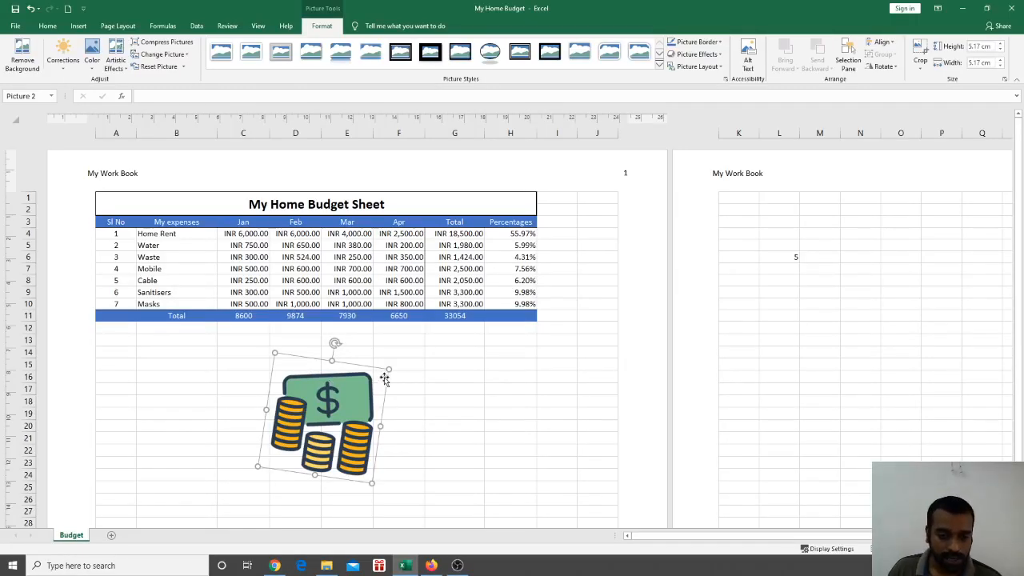
pyautogui.moveTo(389, 368); pyautogui.dragTo(233, 202)
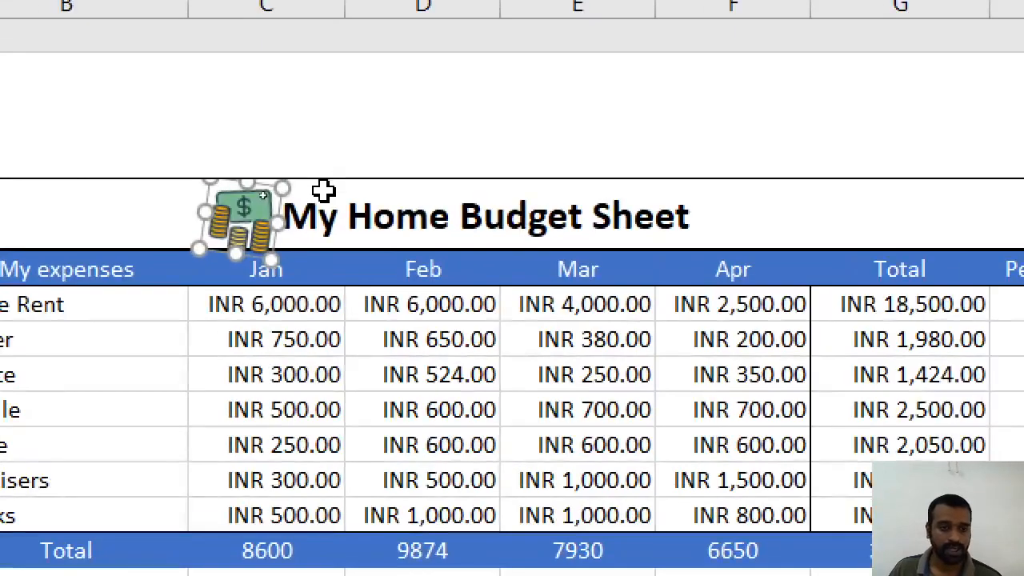
pyautogui.moveTo(274, 192); pyautogui.dragTo(256, 201)
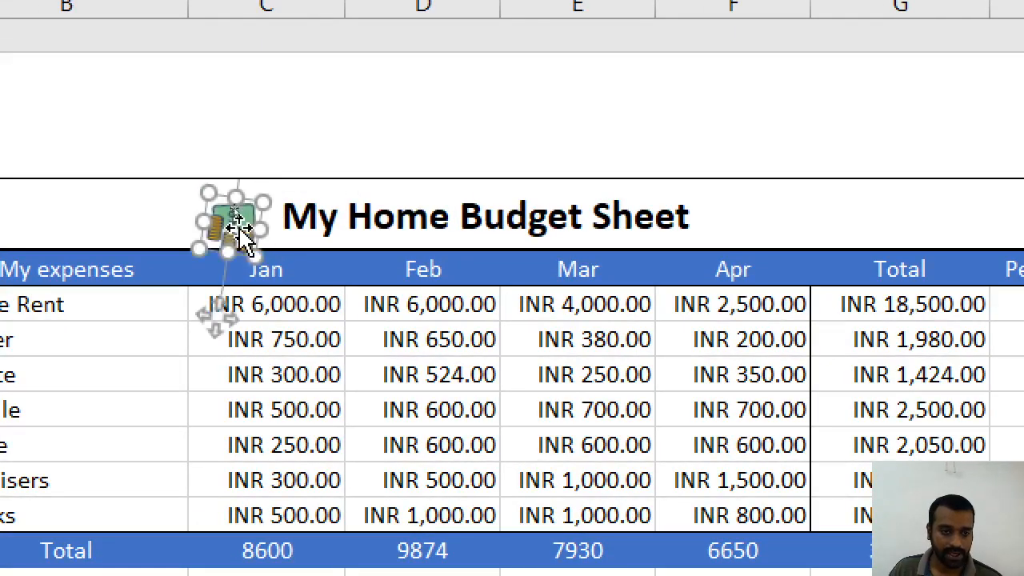
# Select the small picture icon next to the title and delete it
pyautogui.click(245, 210)
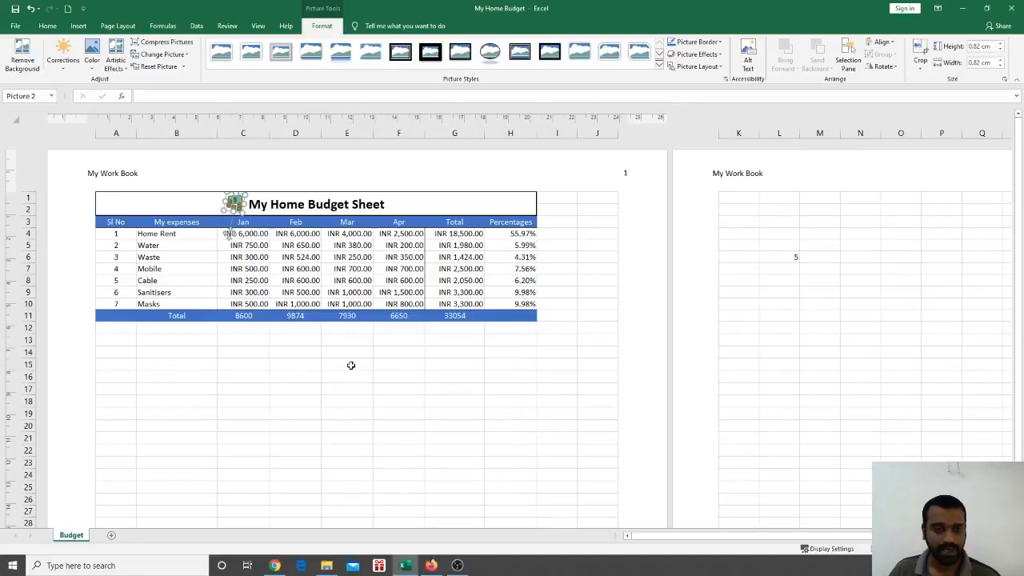
pyautogui.click(347, 364)
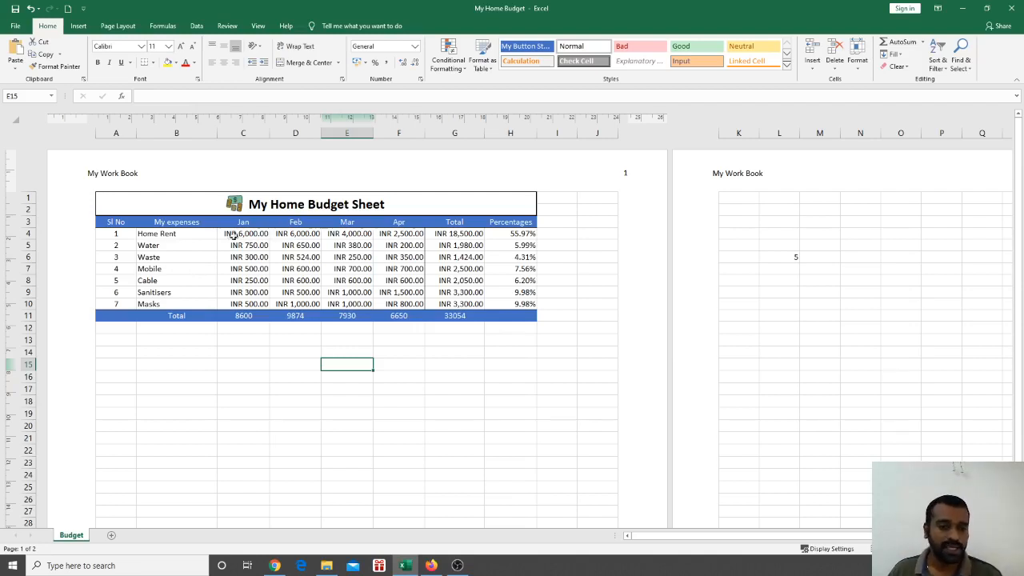
pyautogui.click(239, 208)
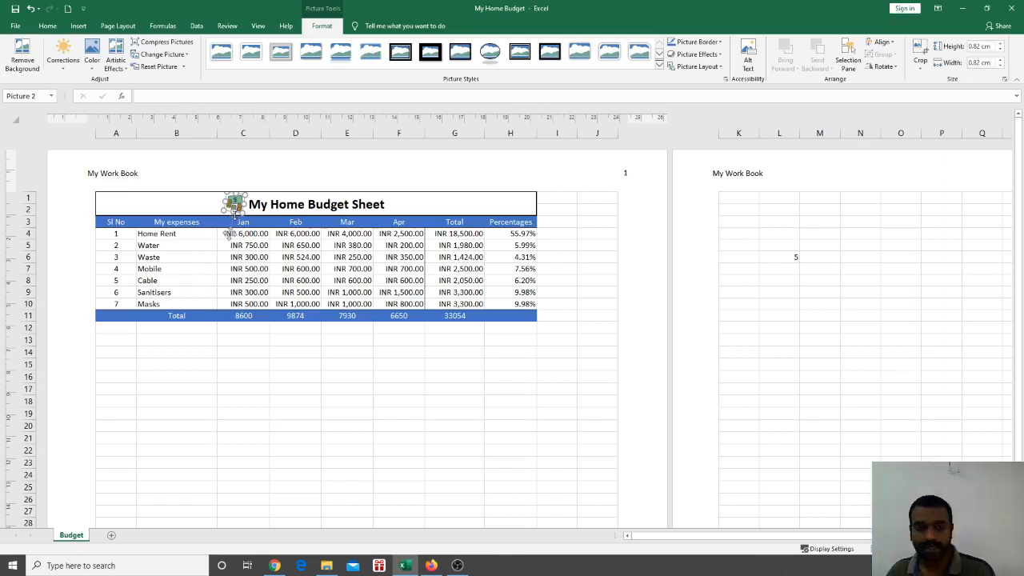
pyautogui.press('Delete')
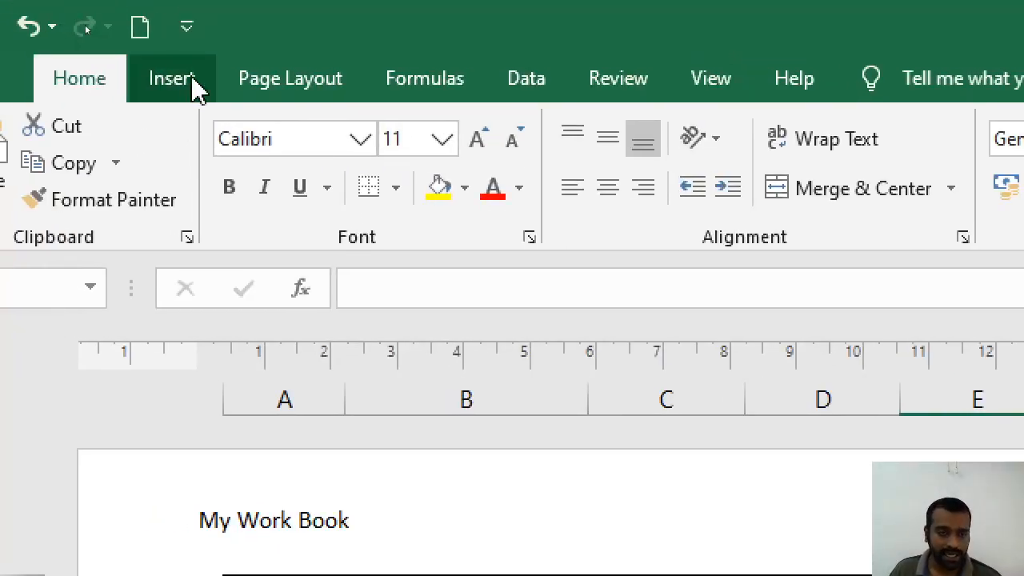
# Search Online Pictures for 'home' and pick the first house photo from the Bing results
pyautogui.click(191, 77)
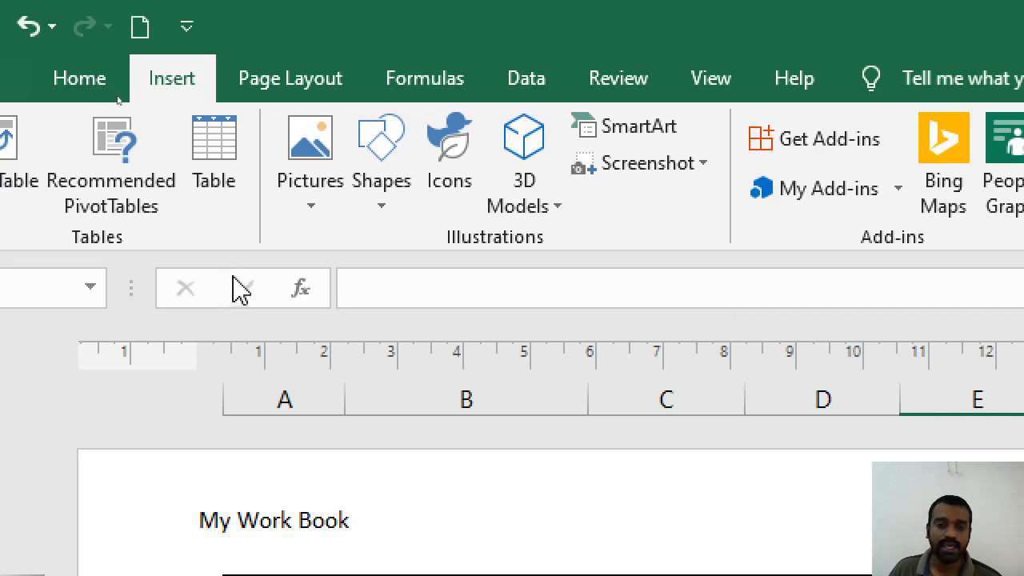
pyautogui.click(317, 204)
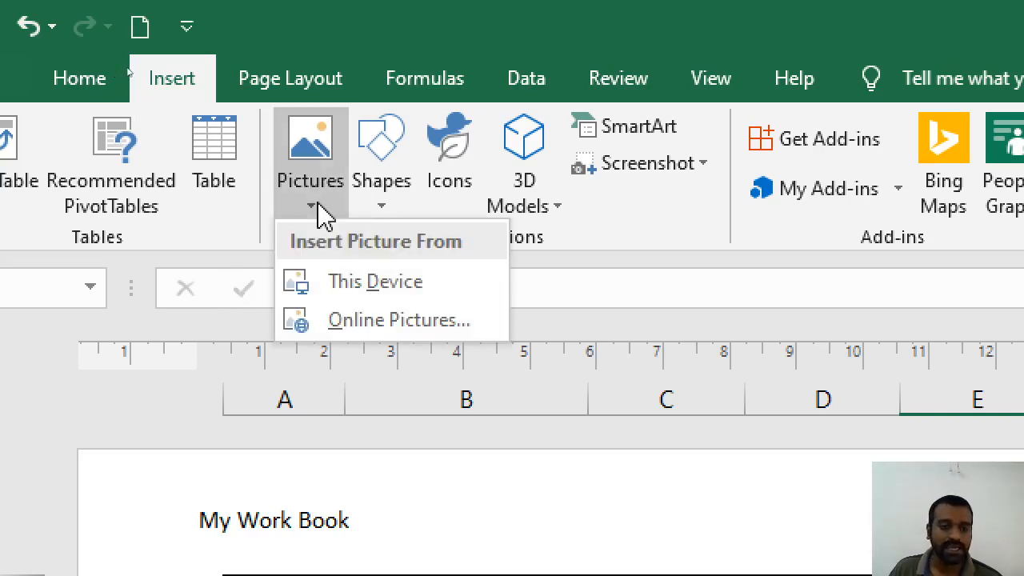
pyautogui.click(344, 329)
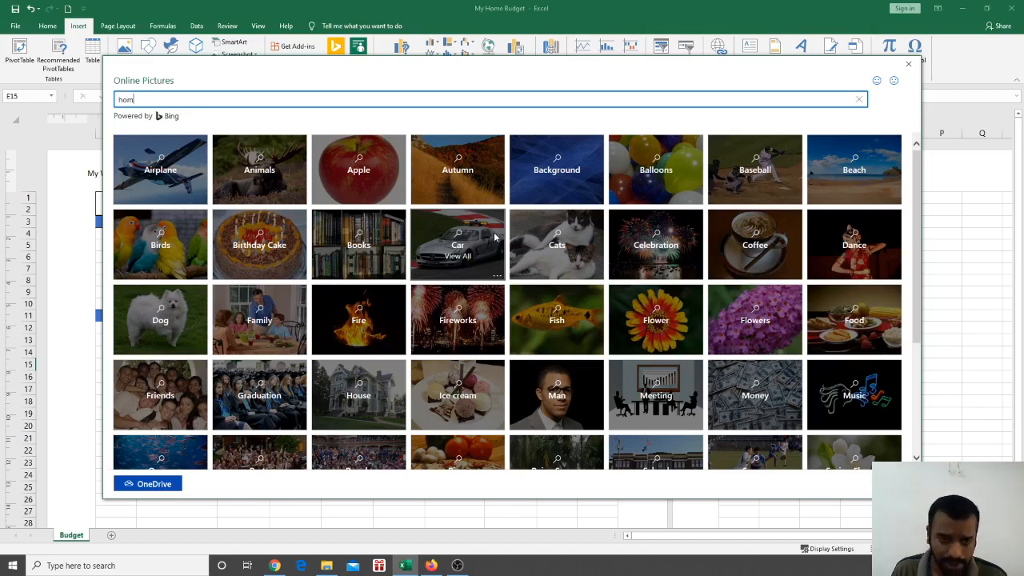
pyautogui.press('Return')
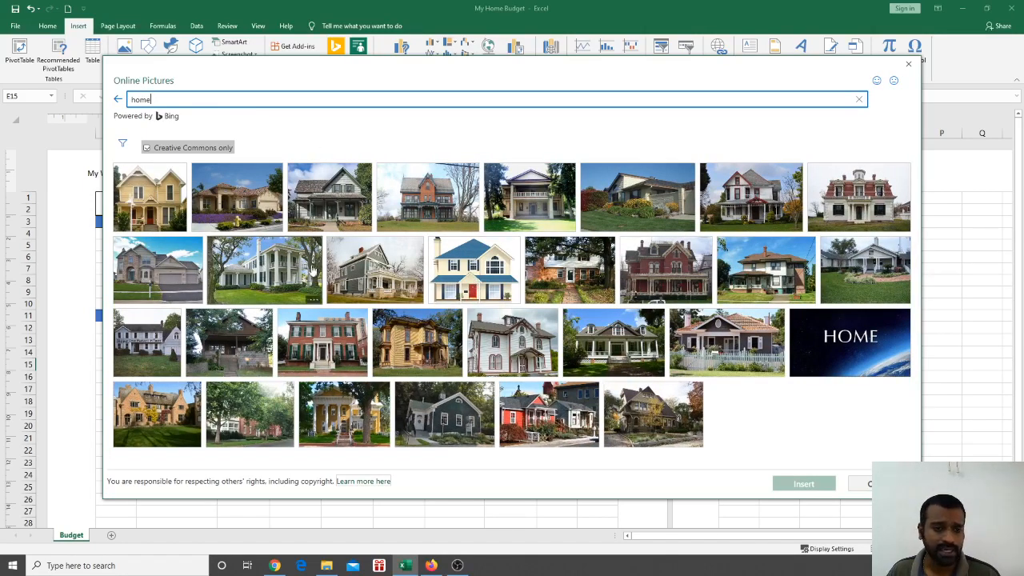
pyautogui.click(165, 212)
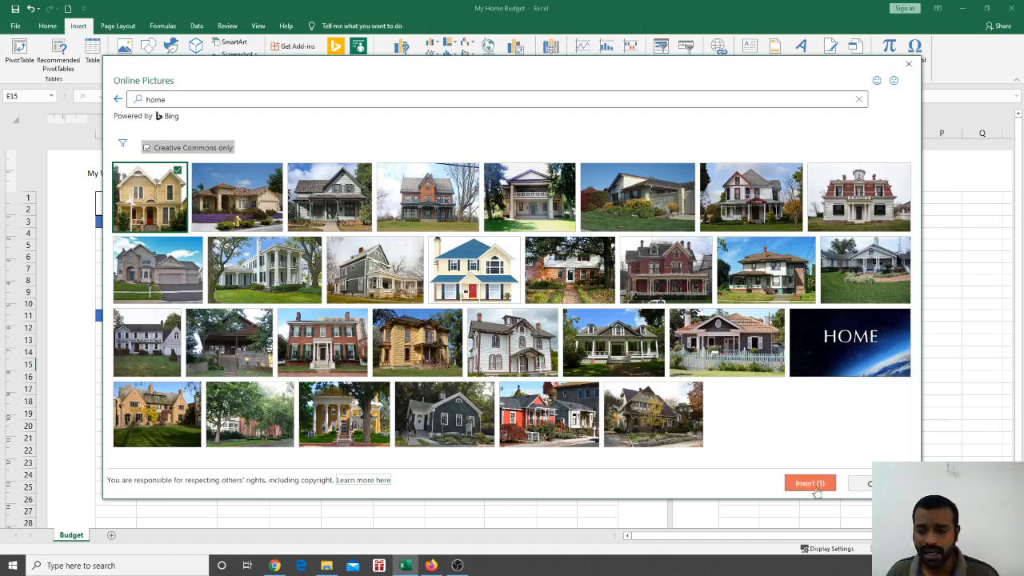
# Insert the chosen house photo and shrink it to sit below the Total row near row 28
pyautogui.click(812, 484)
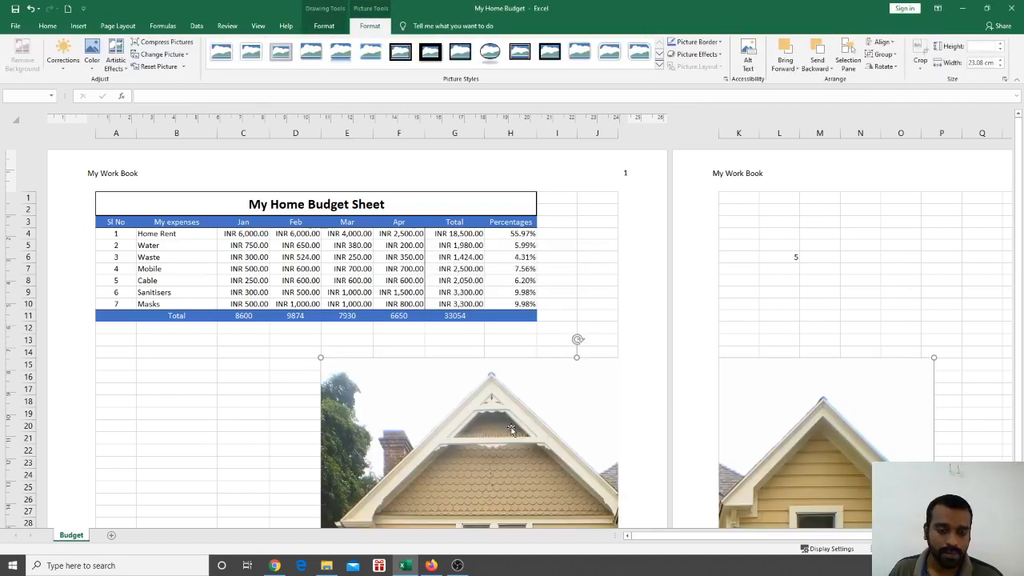
pyautogui.scroll(-2, 476, 428)
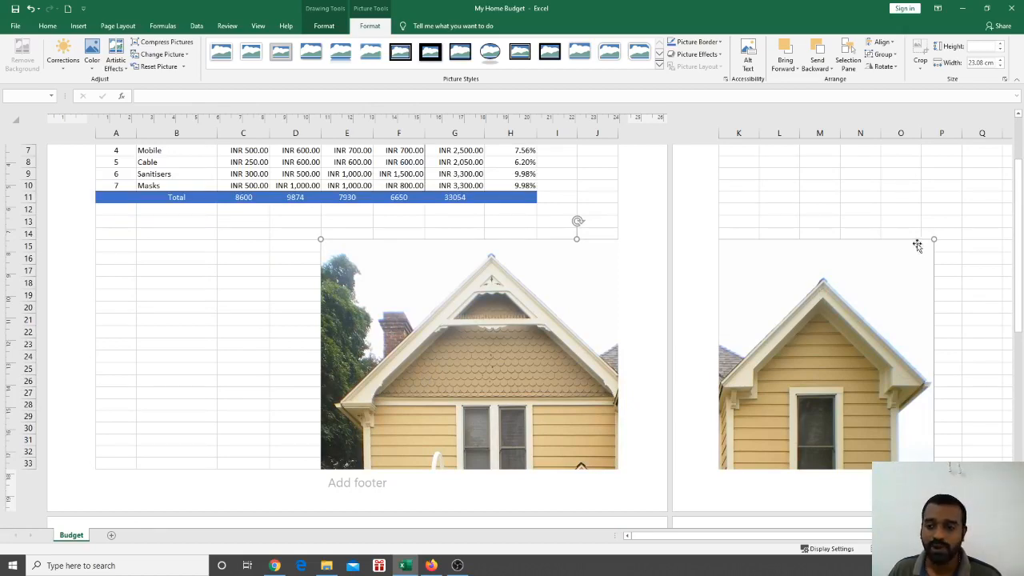
pyautogui.moveTo(933, 238); pyautogui.dragTo(321, 233)
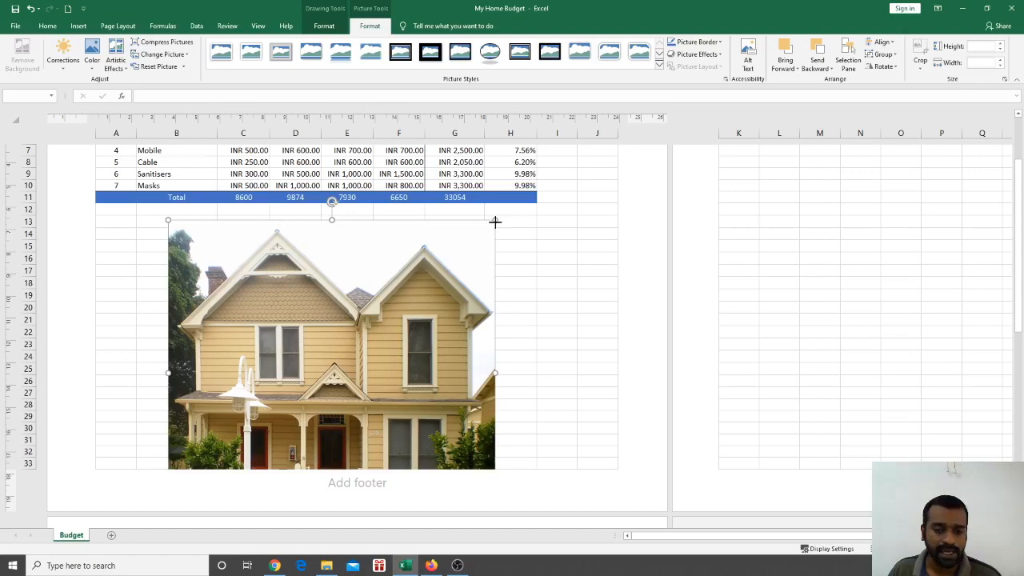
pyautogui.moveTo(496, 219); pyautogui.dragTo(264, 412)
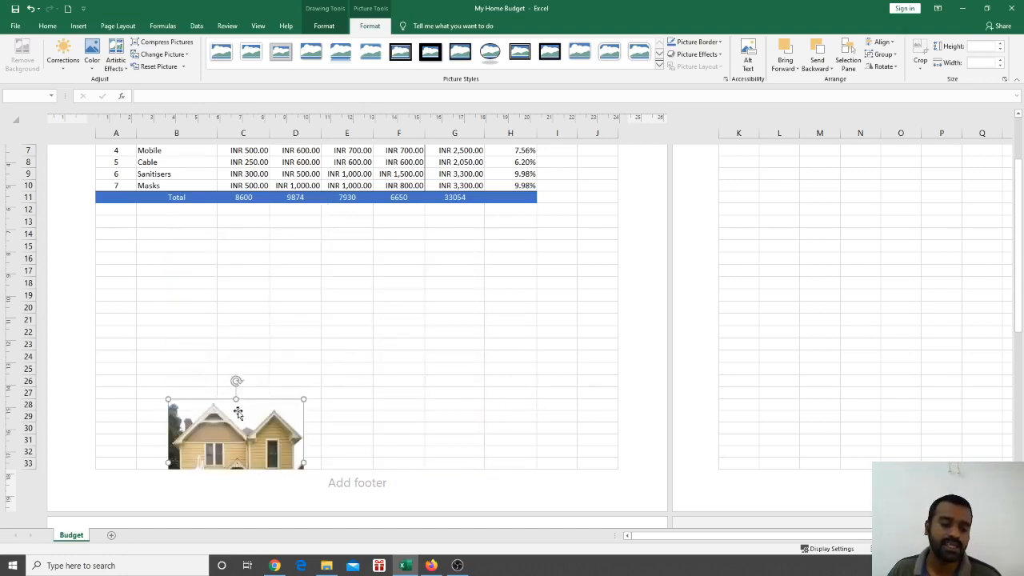
pyautogui.scroll(3, 240, 412)
pyautogui.scroll(-2, 284, 421)
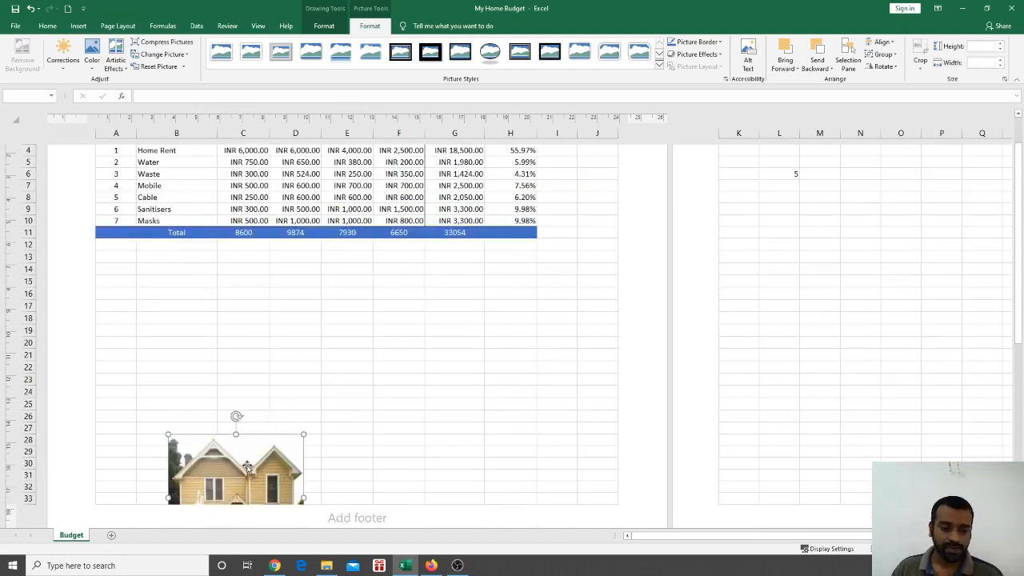
pyautogui.moveTo(248, 467); pyautogui.dragTo(327, 371)
pyautogui.scroll(2, 334, 389)
pyautogui.scroll(-5, 334, 390)
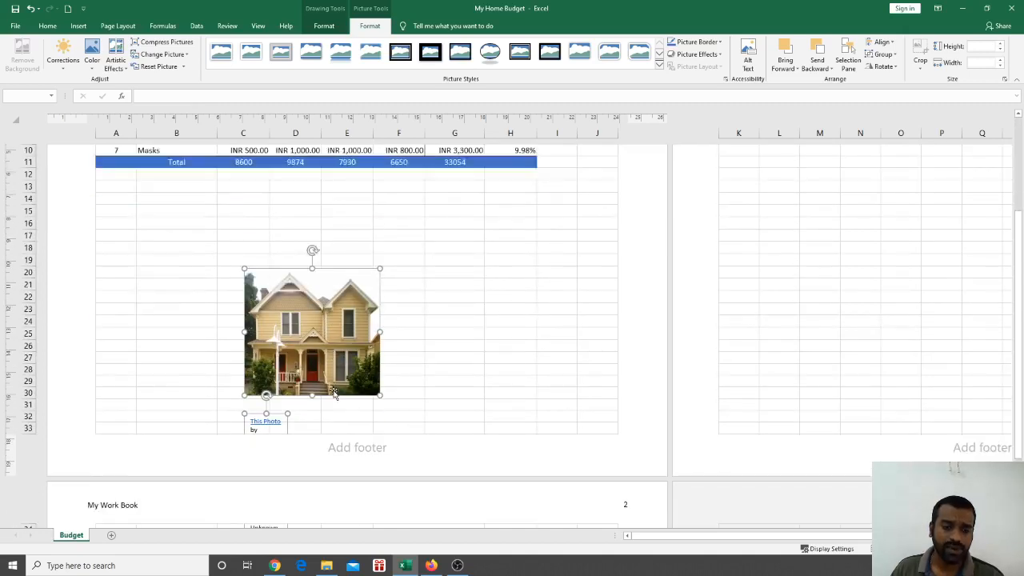
# Select the whole photo credit caption box under the house picture and delete it
pyautogui.click(302, 343)
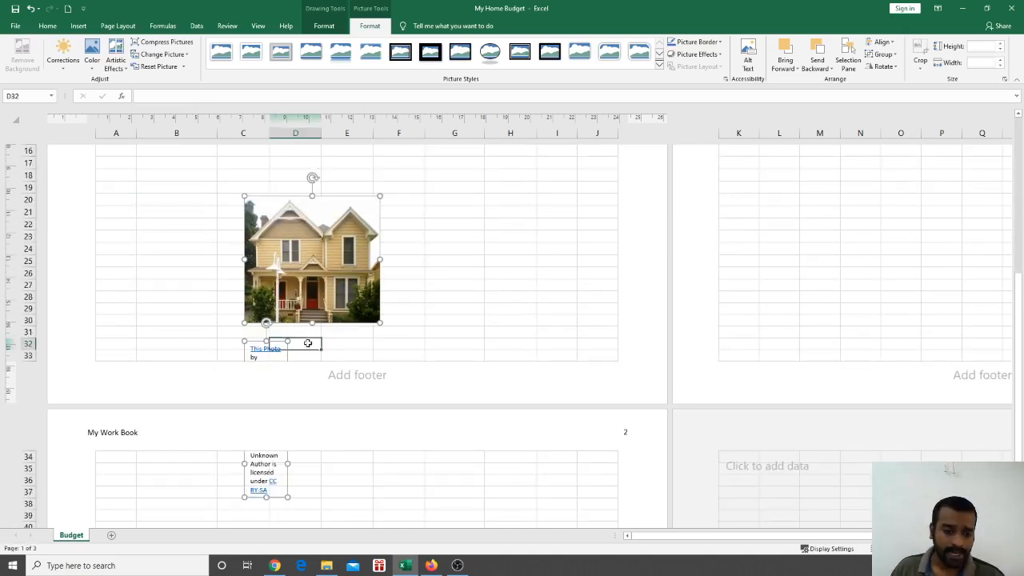
pyautogui.click(260, 352)
pyautogui.click(272, 464)
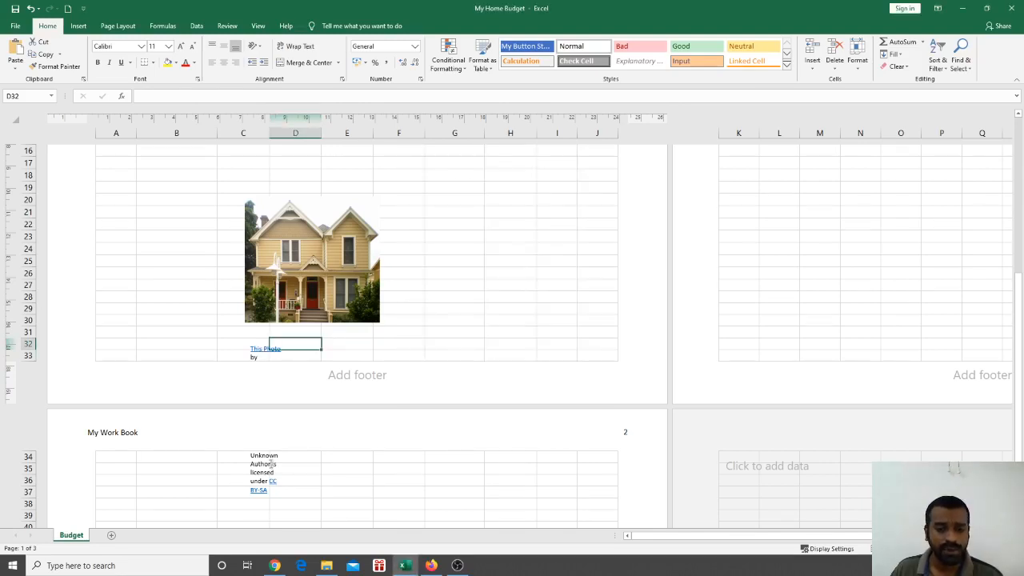
pyautogui.click(264, 458)
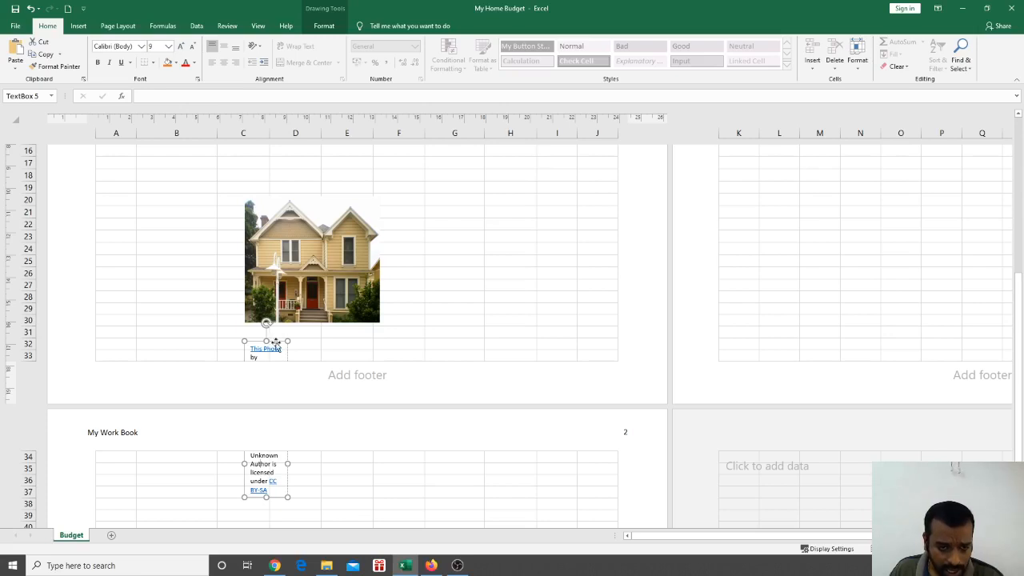
pyautogui.hotkey('alt', 'F4')
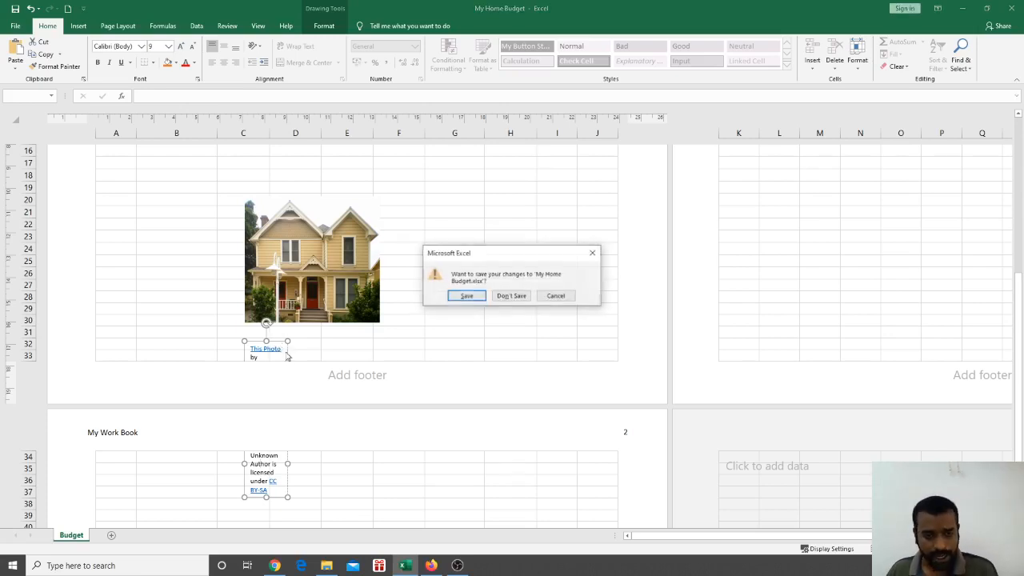
pyautogui.click(552, 301)
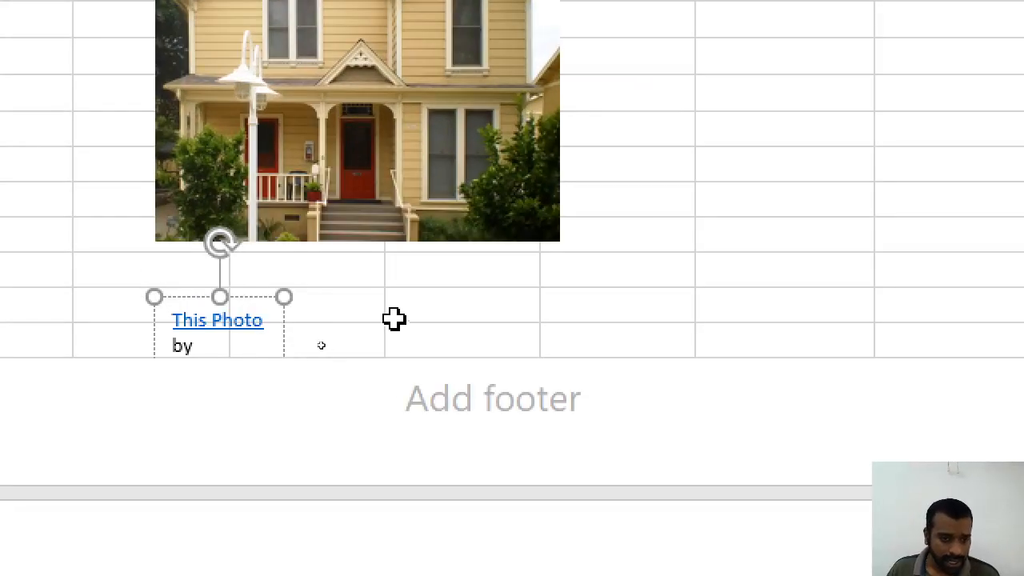
pyautogui.click(268, 300)
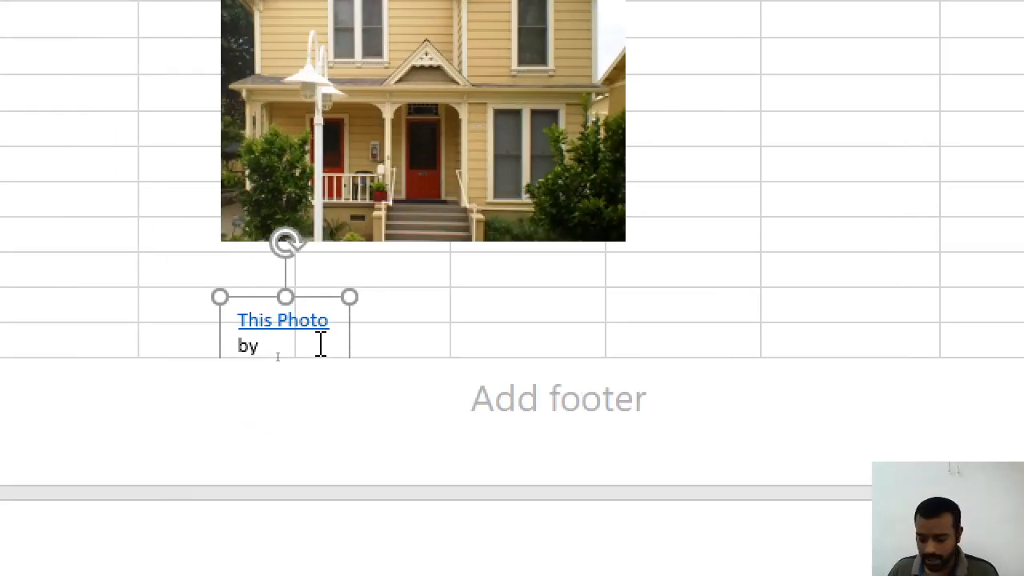
pyautogui.press('Delete')
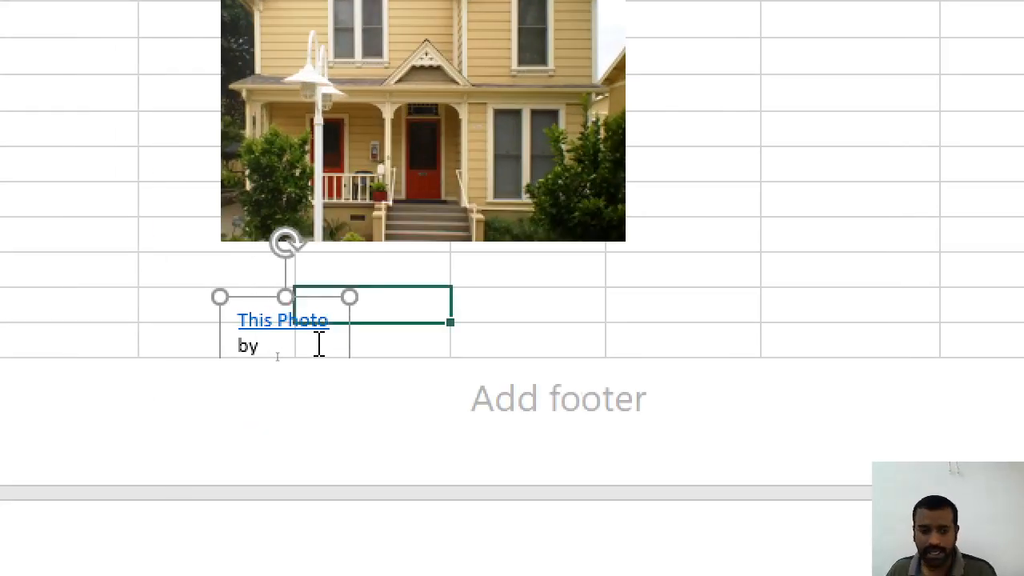
pyautogui.scroll(1, 406, 311)
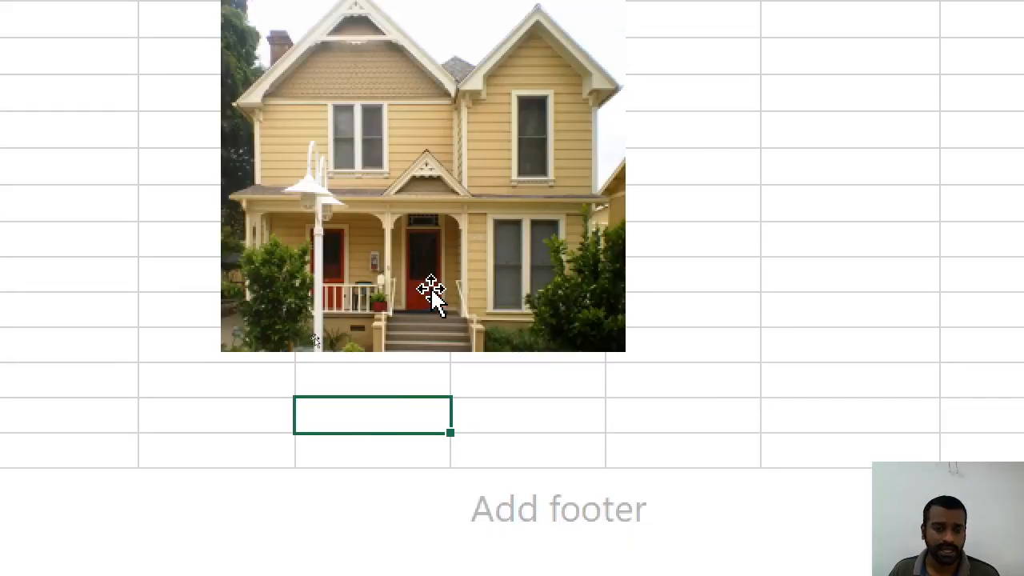
pyautogui.scroll(1, 428, 290)
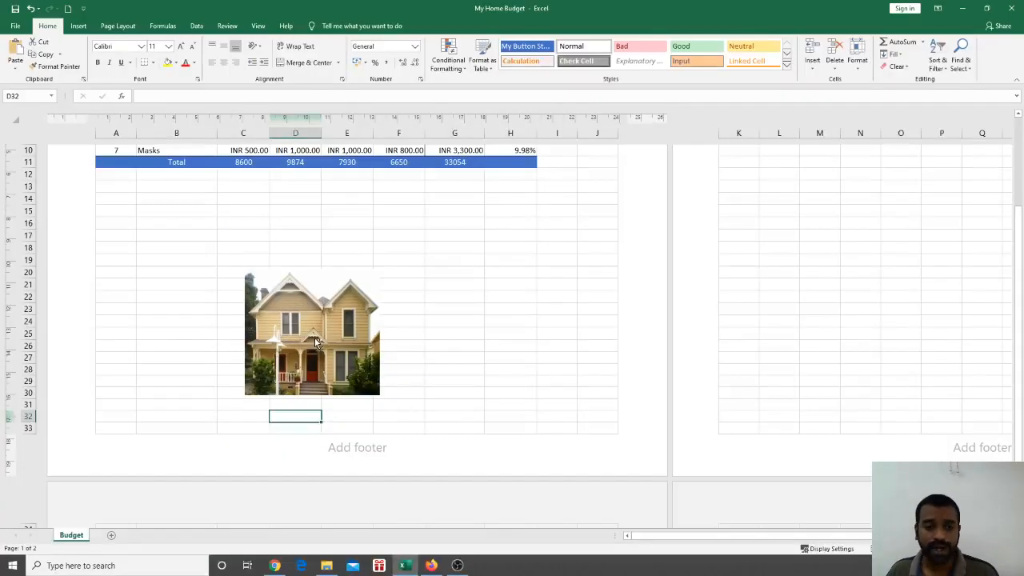
# Drag the house photo's top-right corner up and outward to enlarge it
pyautogui.click(299, 344)
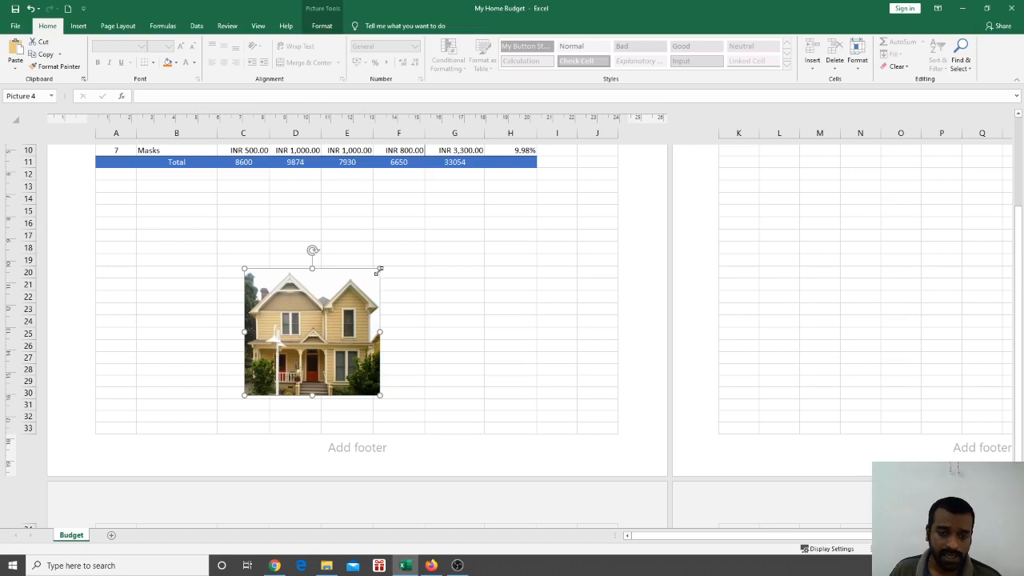
pyautogui.moveTo(379, 272); pyautogui.dragTo(441, 240)
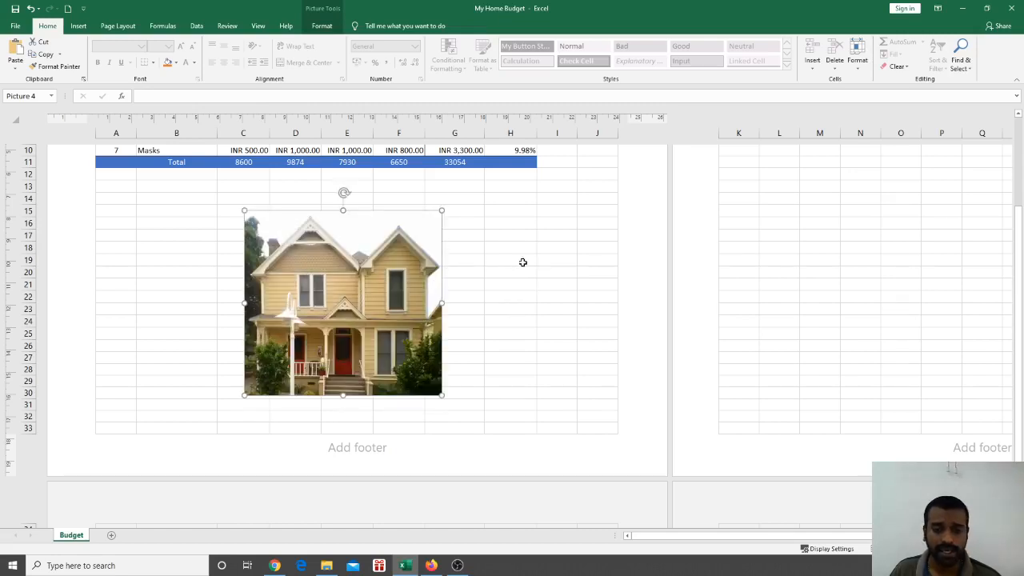
pyautogui.click(522, 262)
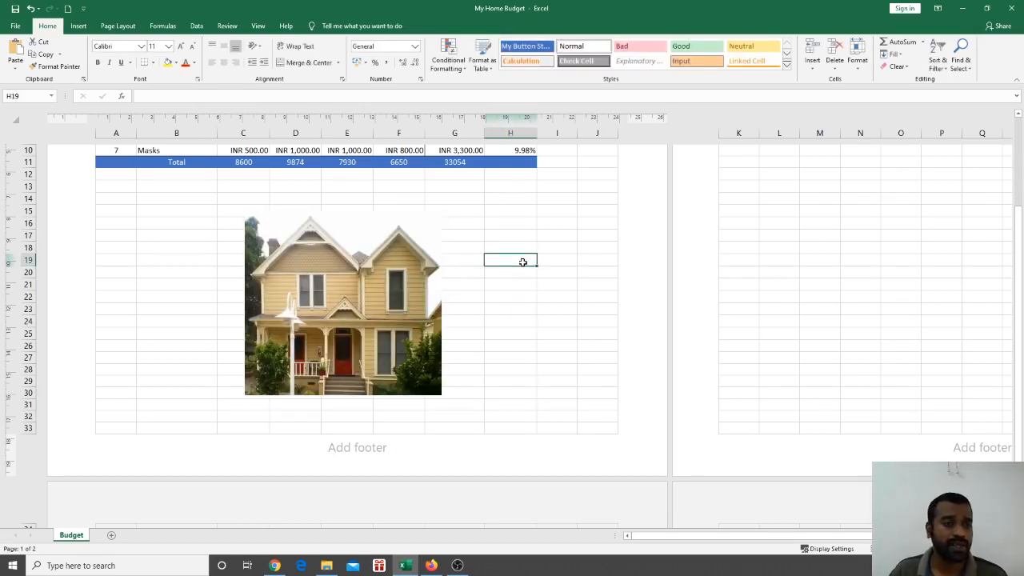
pyautogui.click(165, 208)
pyautogui.click(529, 247)
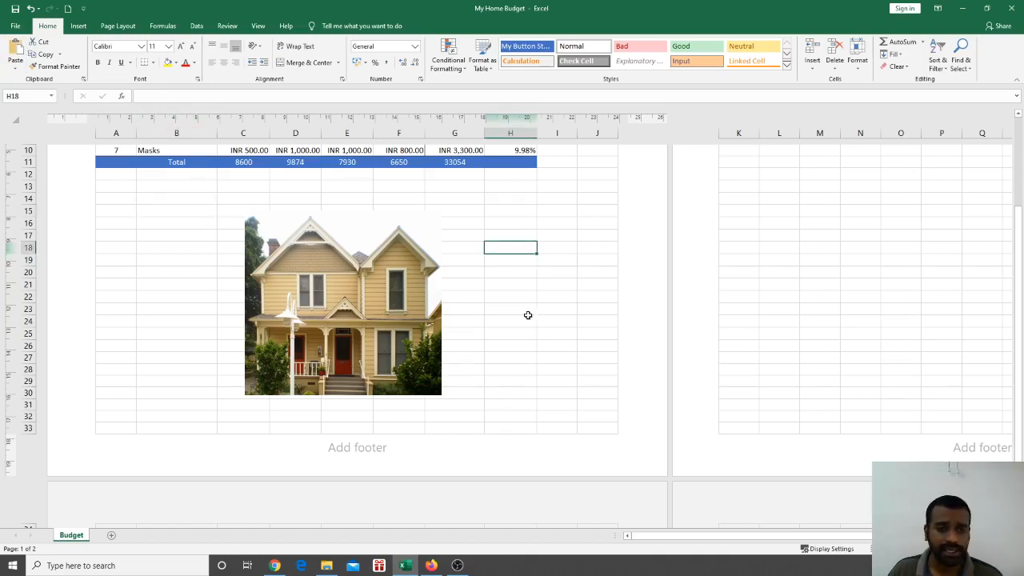
# Reselect and deselect the house photo to check its new size below the table
pyautogui.click(329, 276)
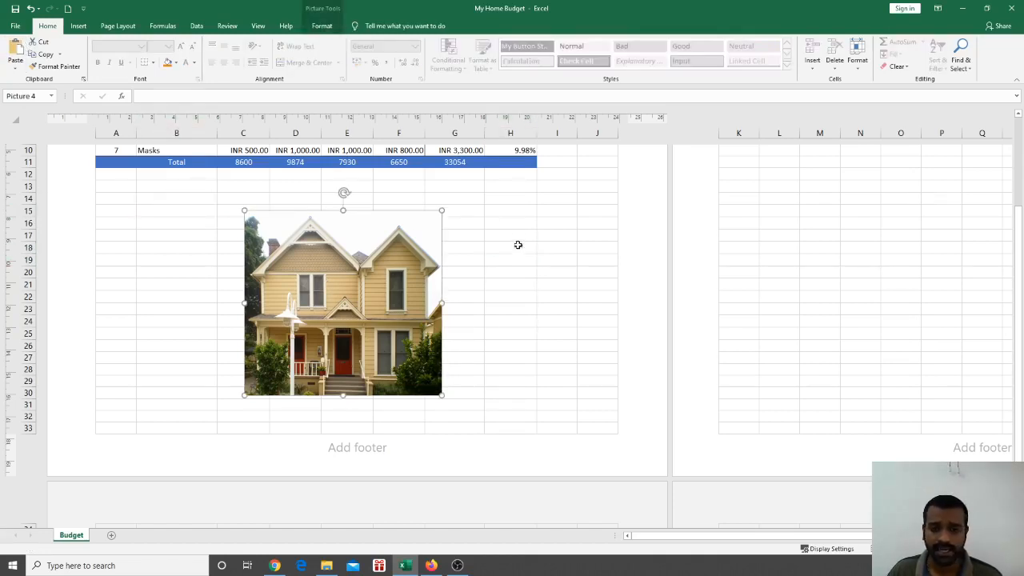
pyautogui.click(517, 244)
pyautogui.press('Up')
pyautogui.press('Up')
pyautogui.press('Up')
pyautogui.press('Right')
pyautogui.click(331, 270)
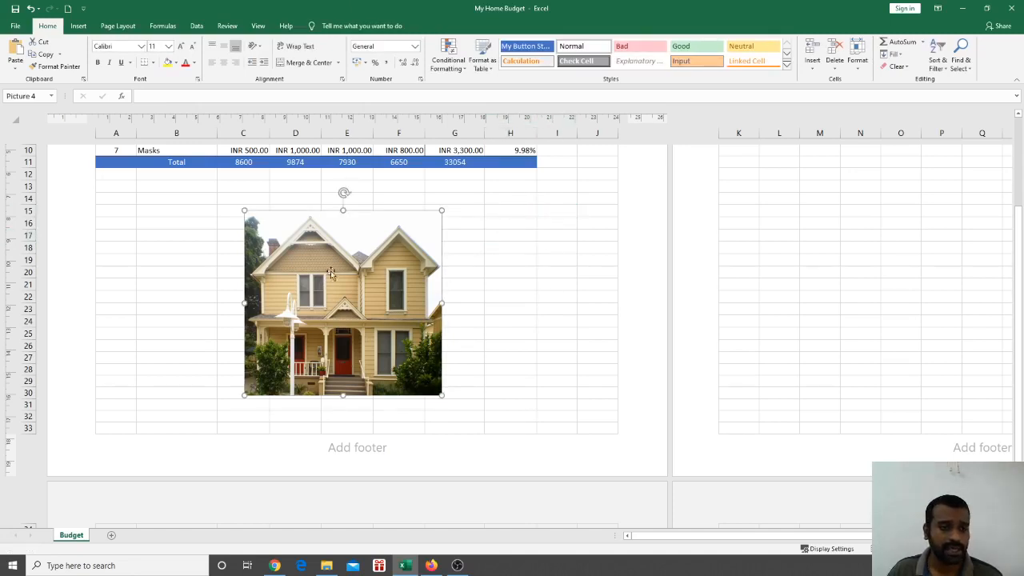
pyautogui.click(507, 283)
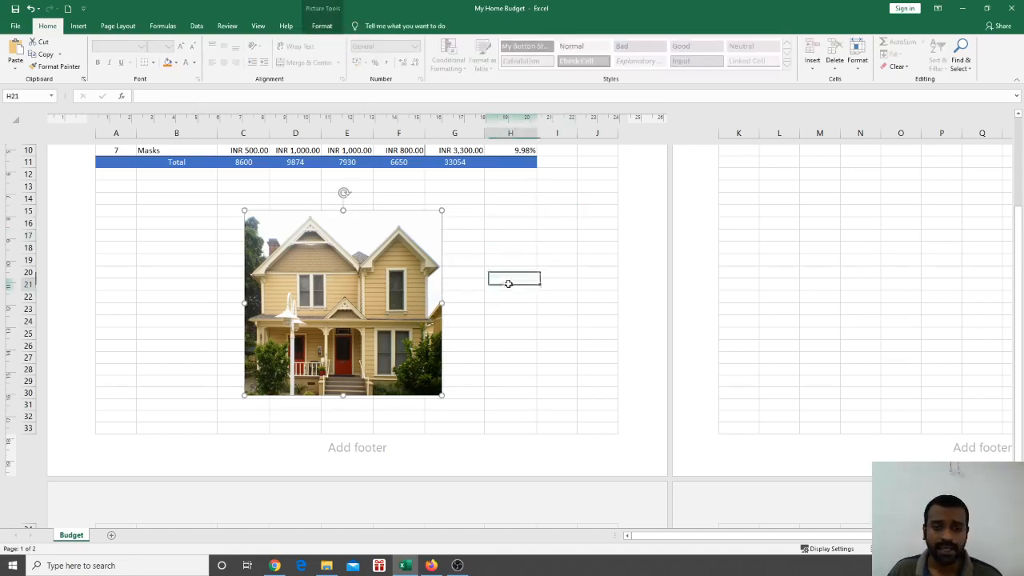
pyautogui.click(336, 300)
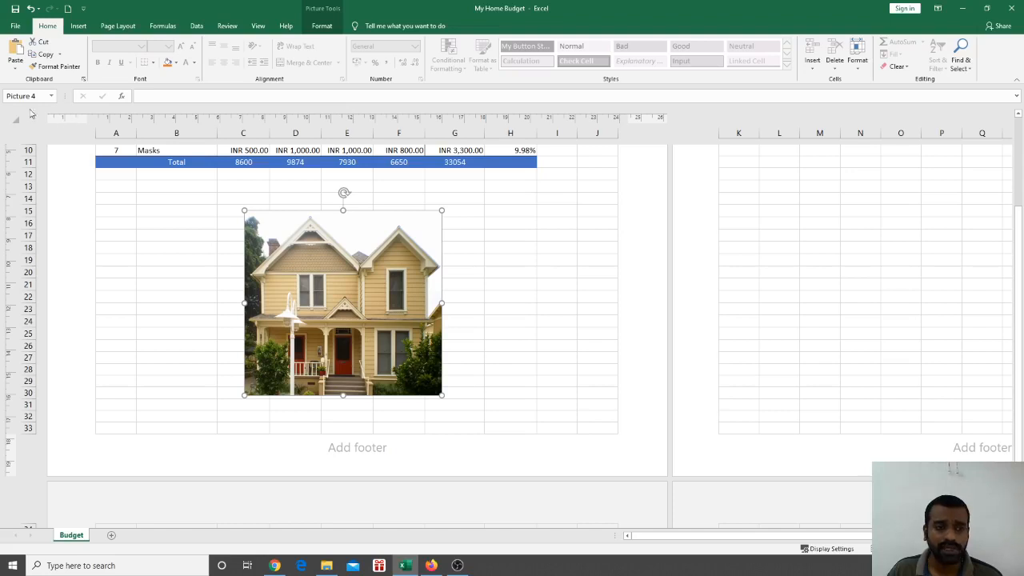
pyautogui.click(557, 222)
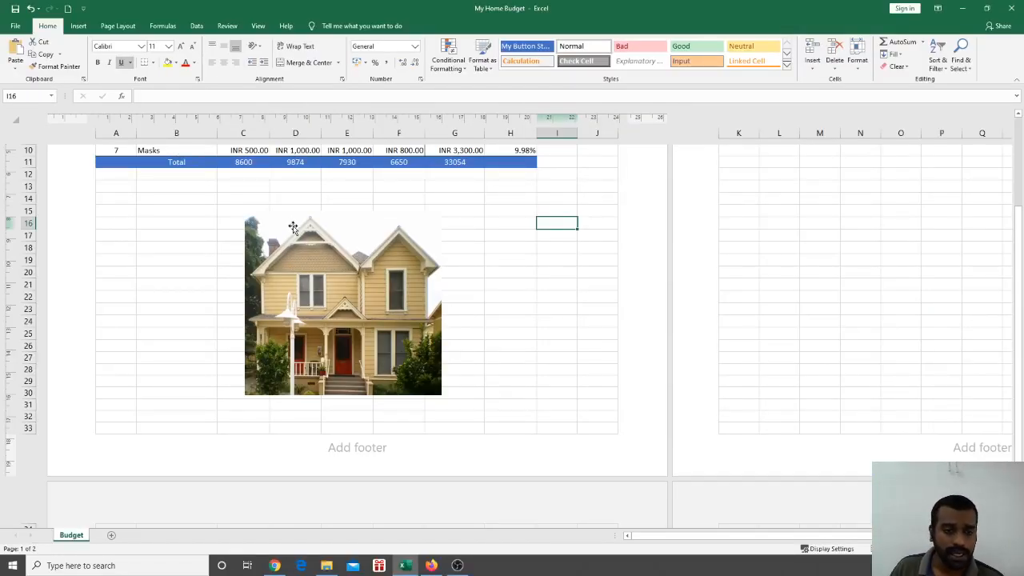
pyautogui.click(293, 228)
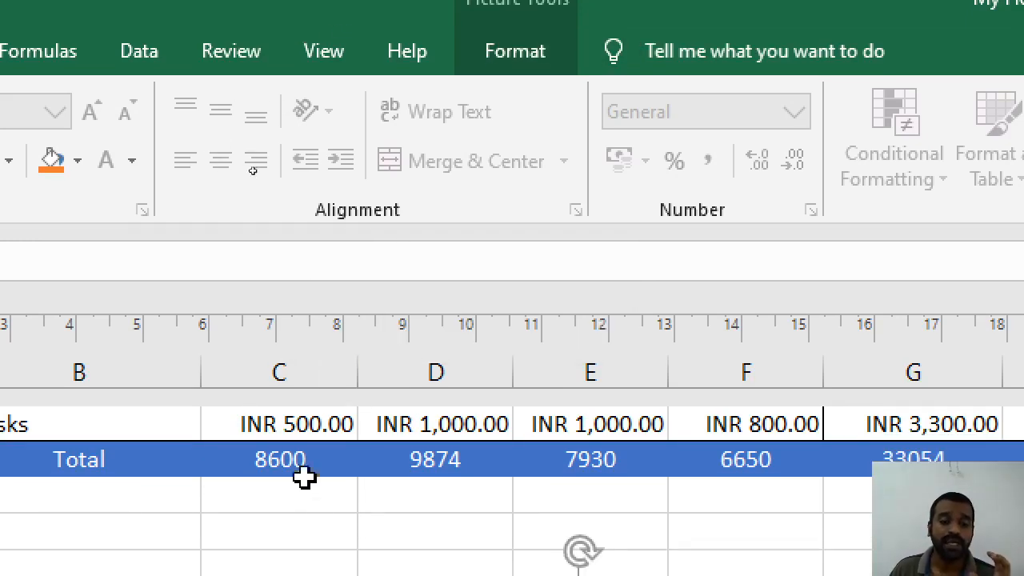
# Try the soft shadow and oval picture styles on the house photo, then apply Simple Frame, White
pyautogui.click(317, 496)
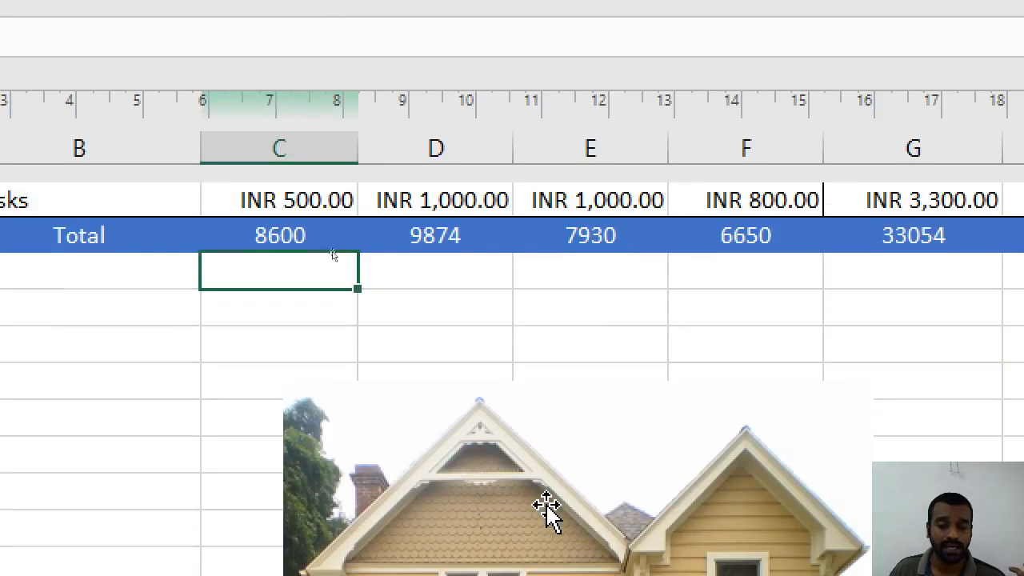
pyautogui.click(547, 509)
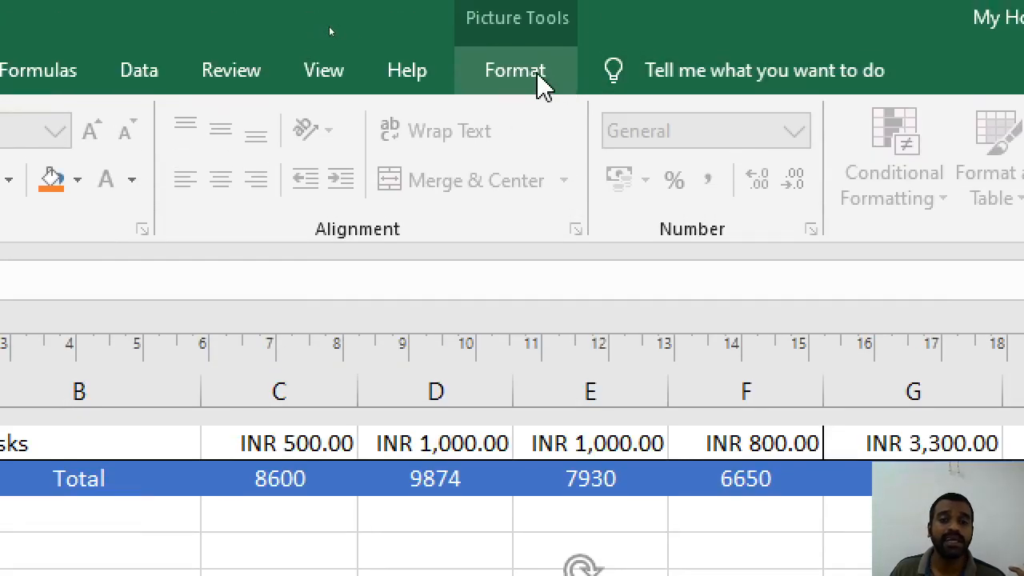
pyautogui.click(542, 80)
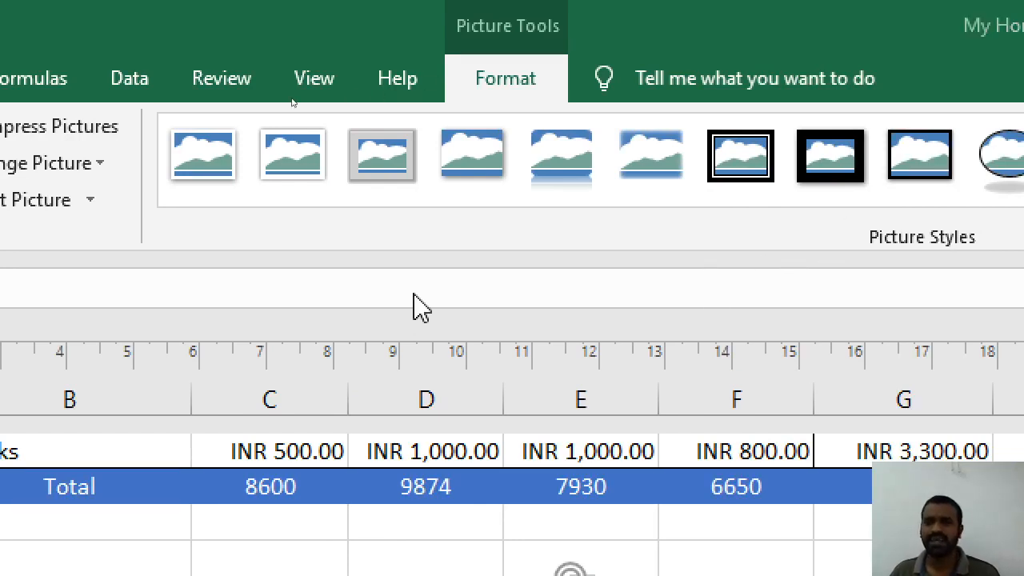
pyautogui.hotkey('alt', 'F4')
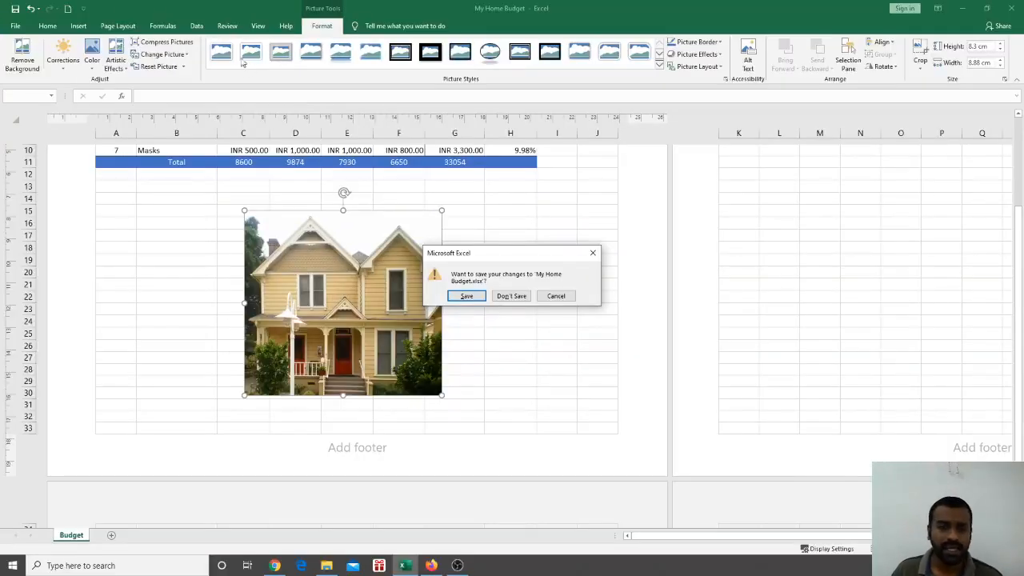
pyautogui.click(556, 296)
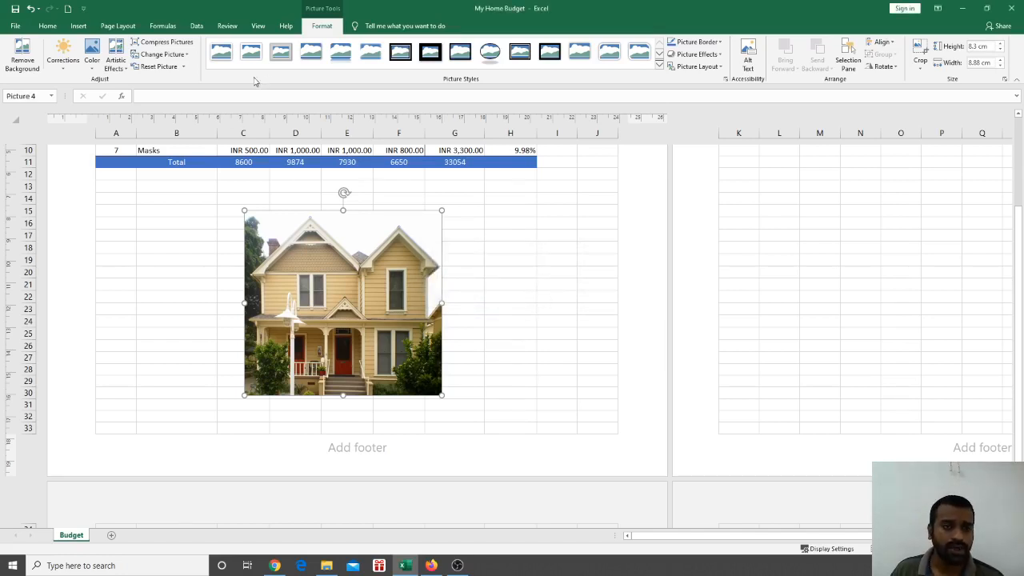
pyautogui.click(311, 52)
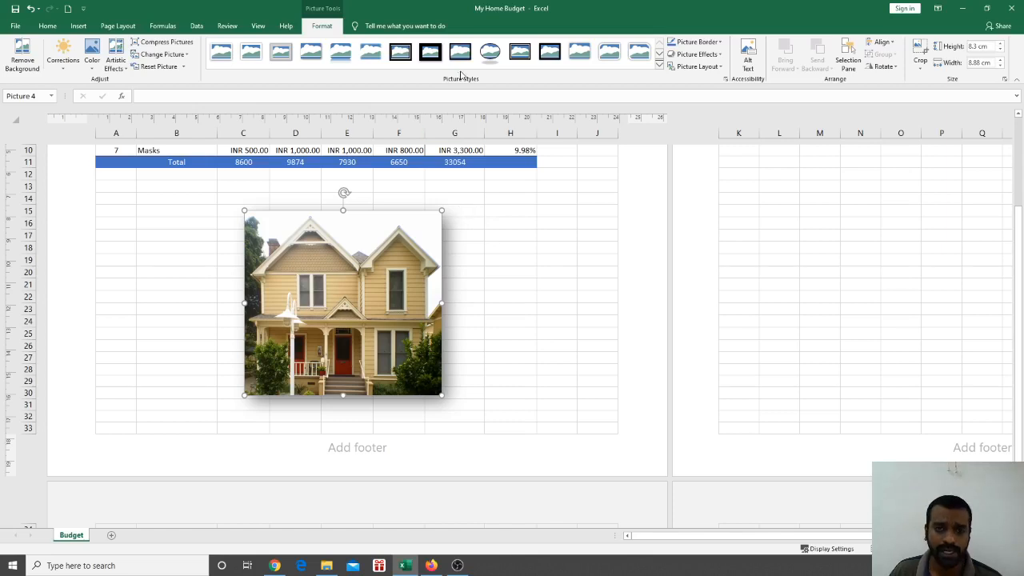
pyautogui.click(489, 51)
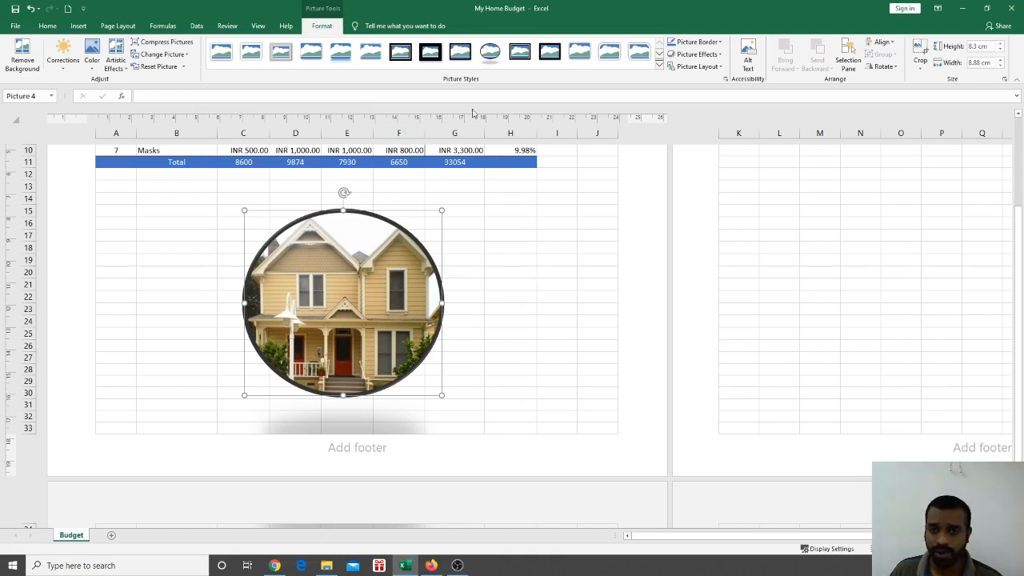
pyautogui.click(659, 67)
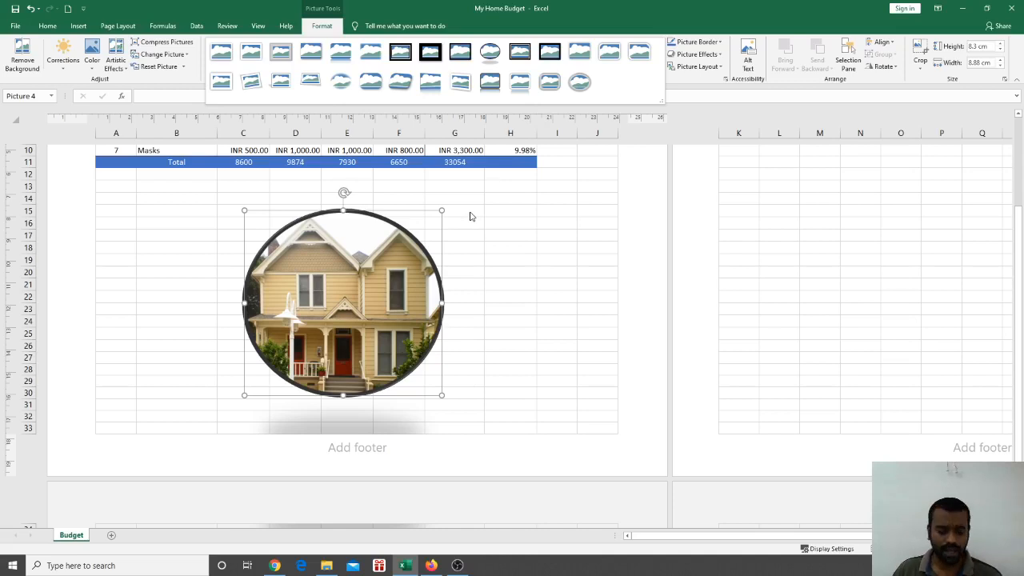
pyautogui.click(250, 52)
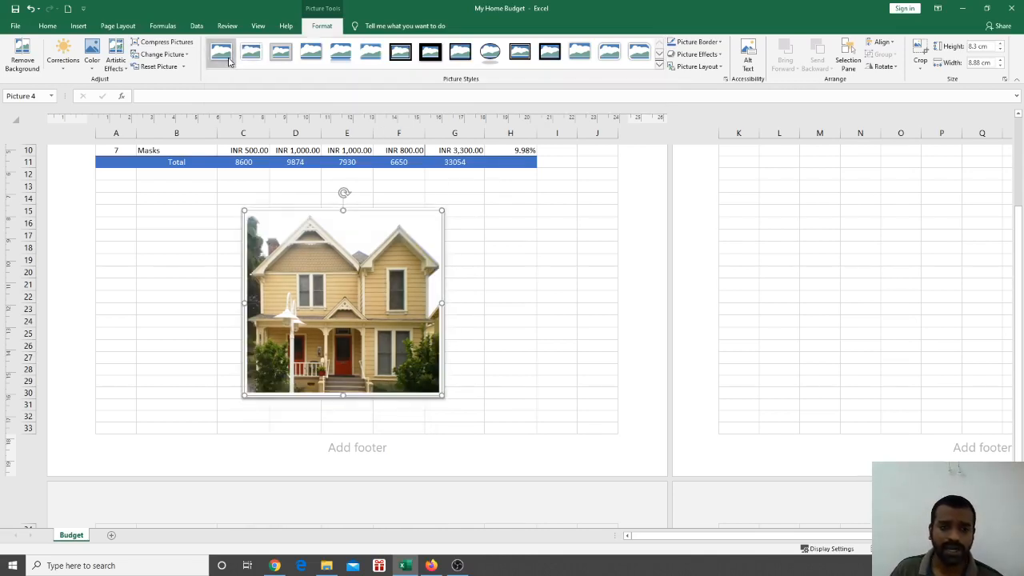
# Give the house picture a black outline with a 2¼ pt weight
pyautogui.click(499, 256)
pyautogui.click(385, 266)
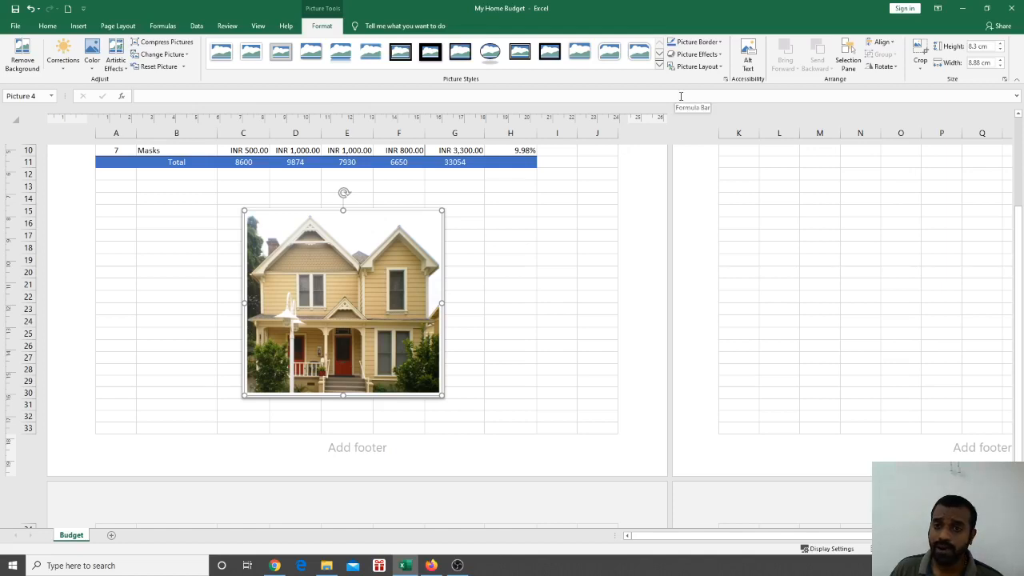
pyautogui.click(716, 44)
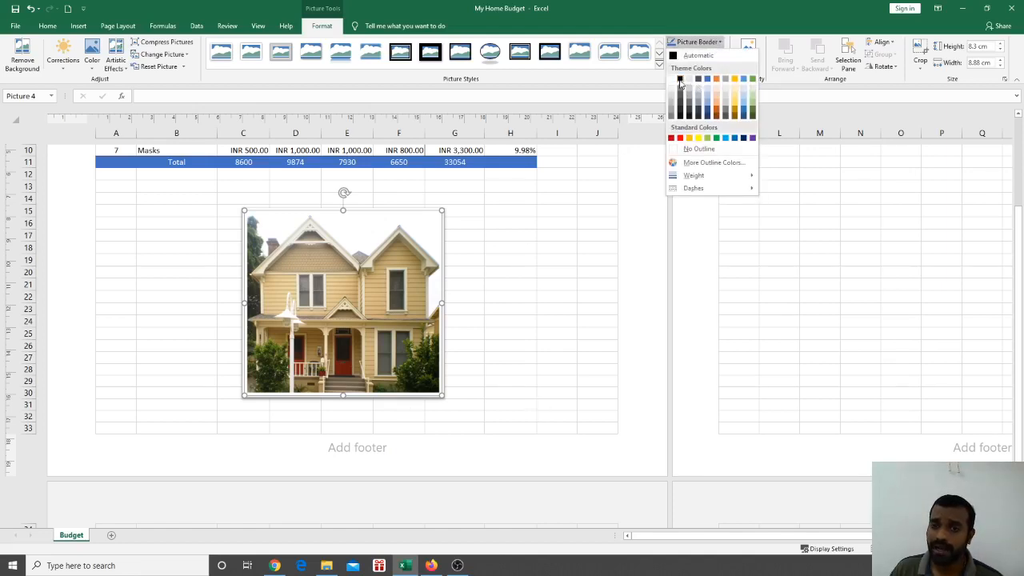
pyautogui.click(680, 80)
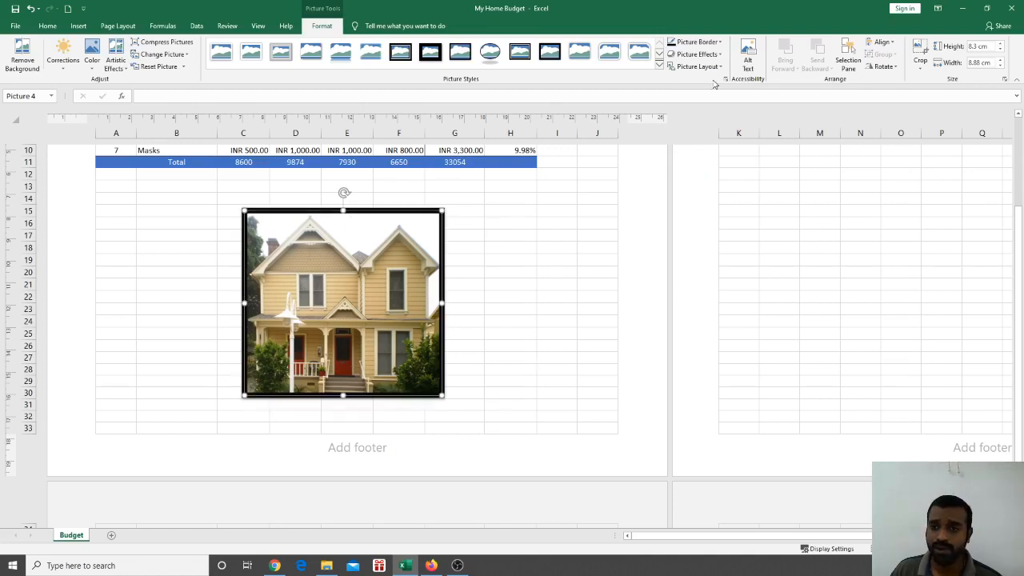
pyautogui.click(697, 42)
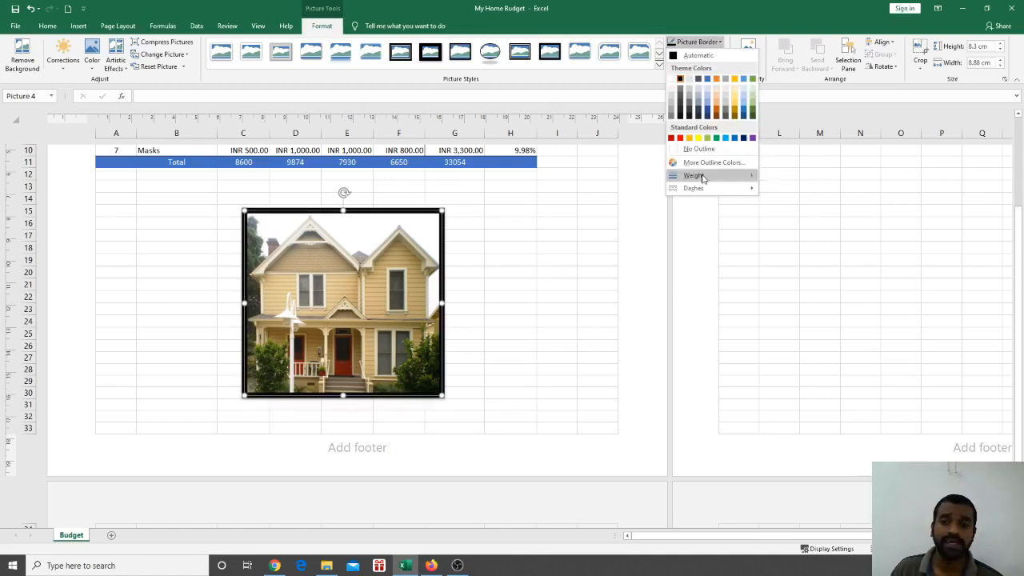
pyautogui.moveTo(702, 177)
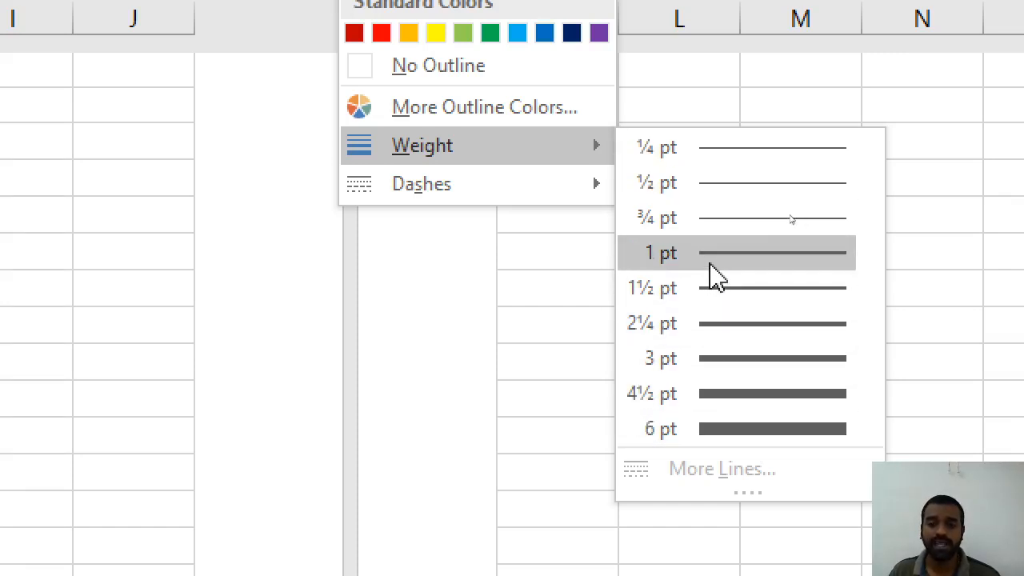
pyautogui.click(716, 324)
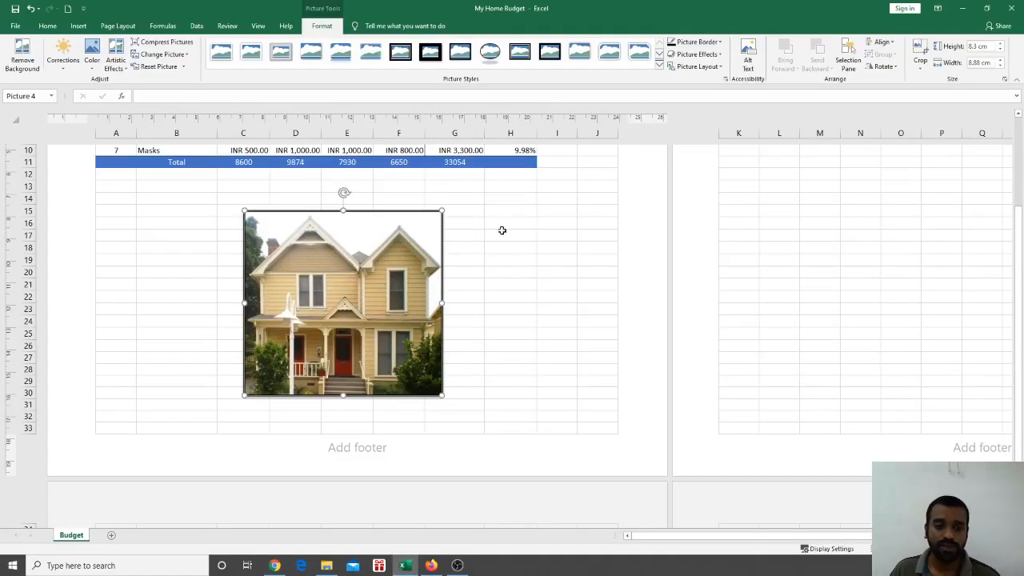
pyautogui.click(500, 232)
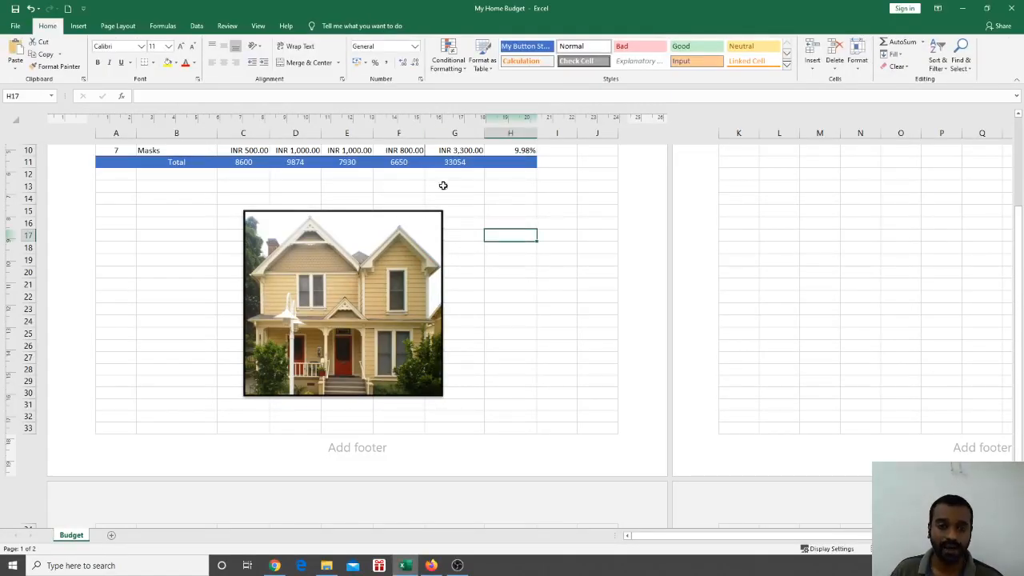
pyautogui.click(408, 232)
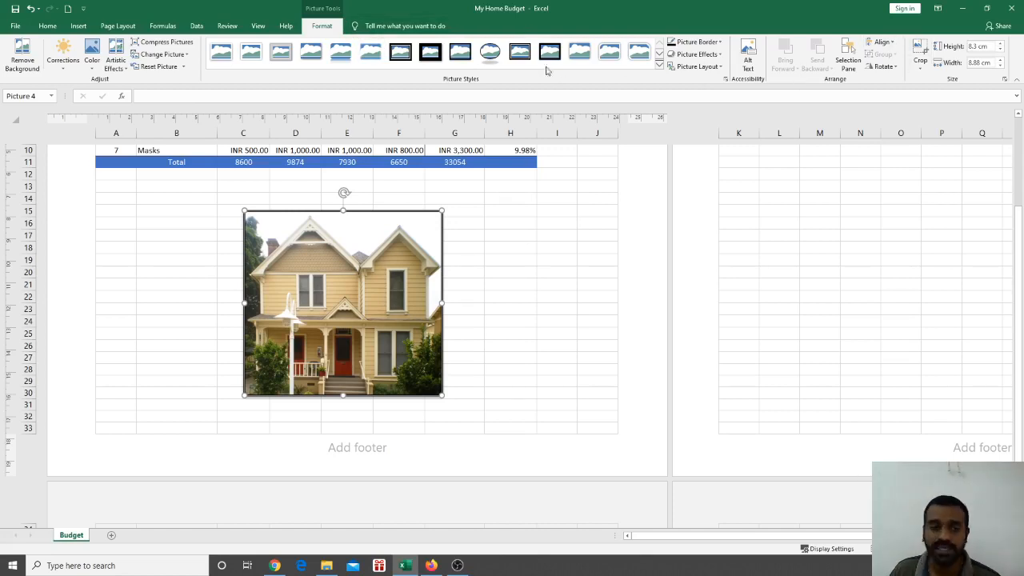
# Crop the house picture to just the front porch and red door, about 4.04 × 3.34 cm
pyautogui.click(531, 211)
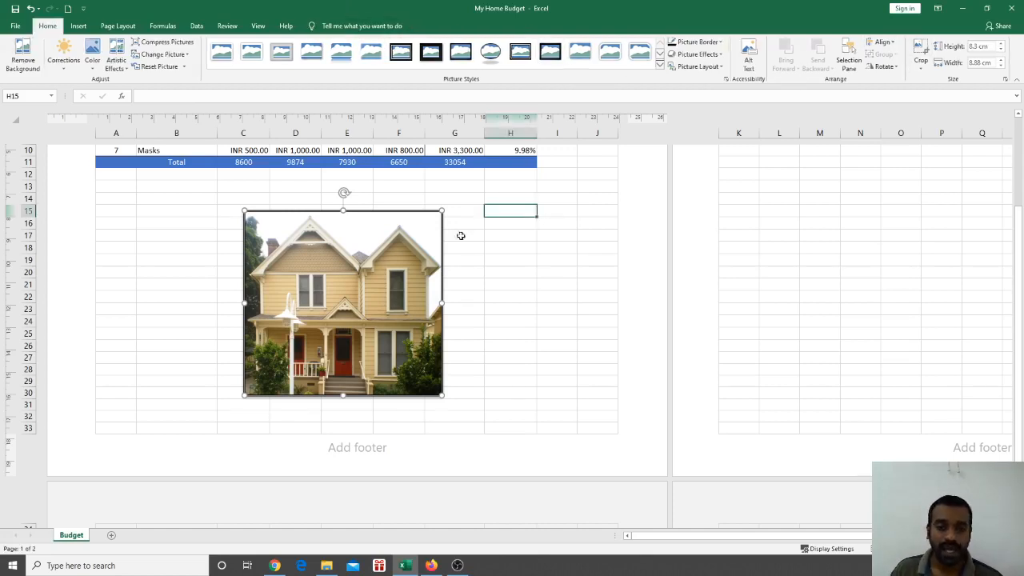
pyautogui.click(440, 240)
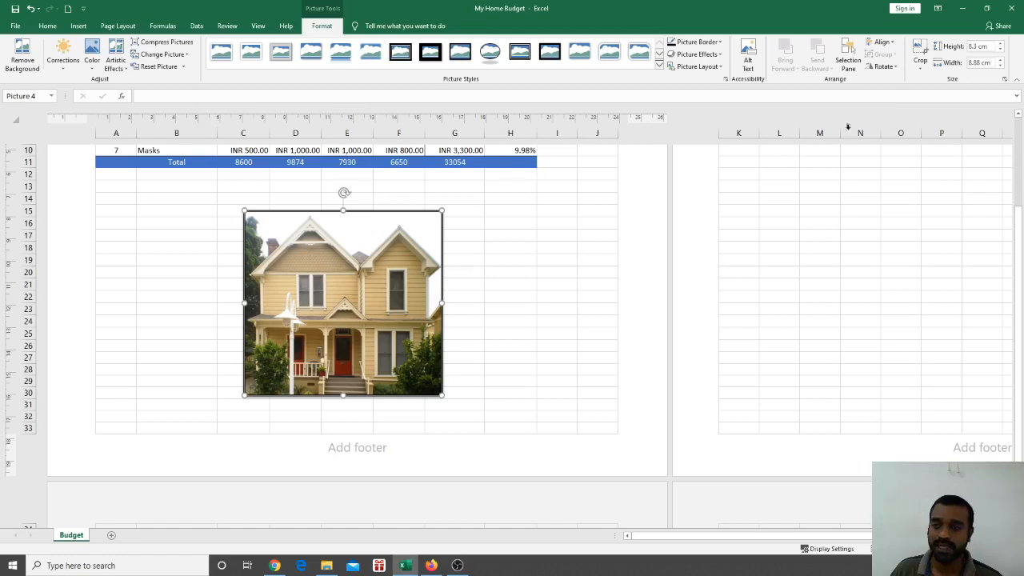
pyautogui.click(923, 61)
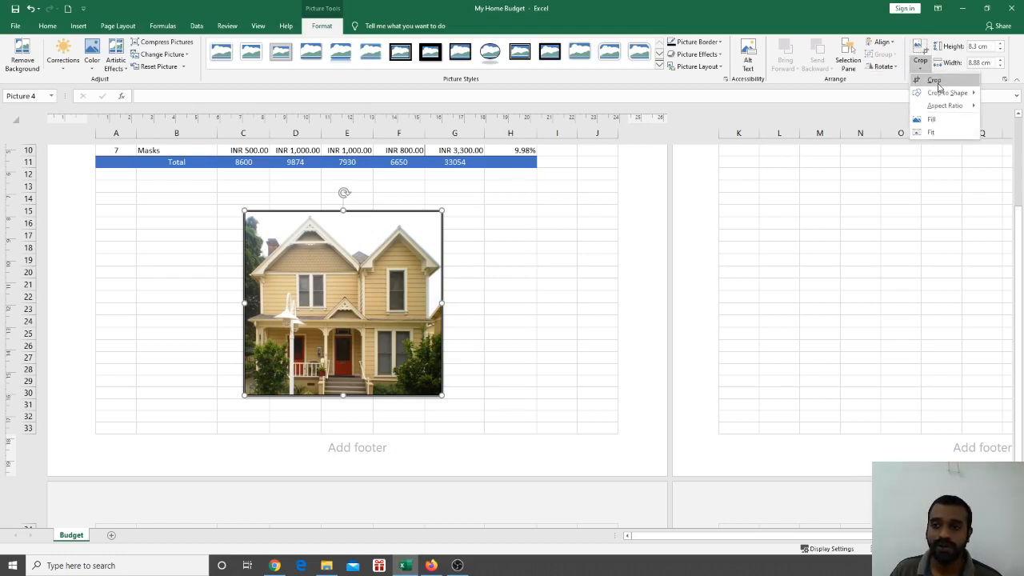
pyautogui.click(936, 81)
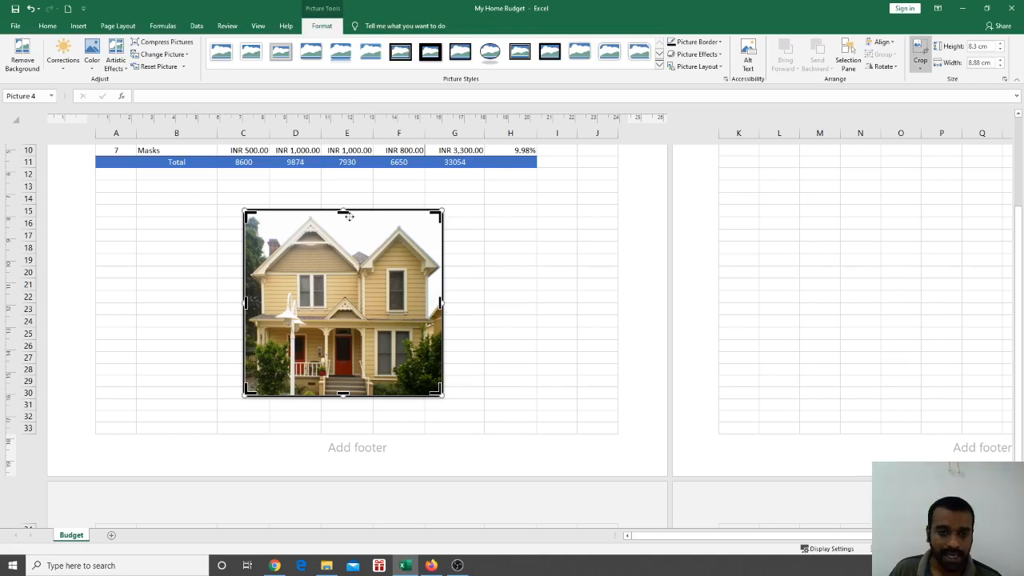
pyautogui.moveTo(248, 214); pyautogui.dragTo(308, 295)
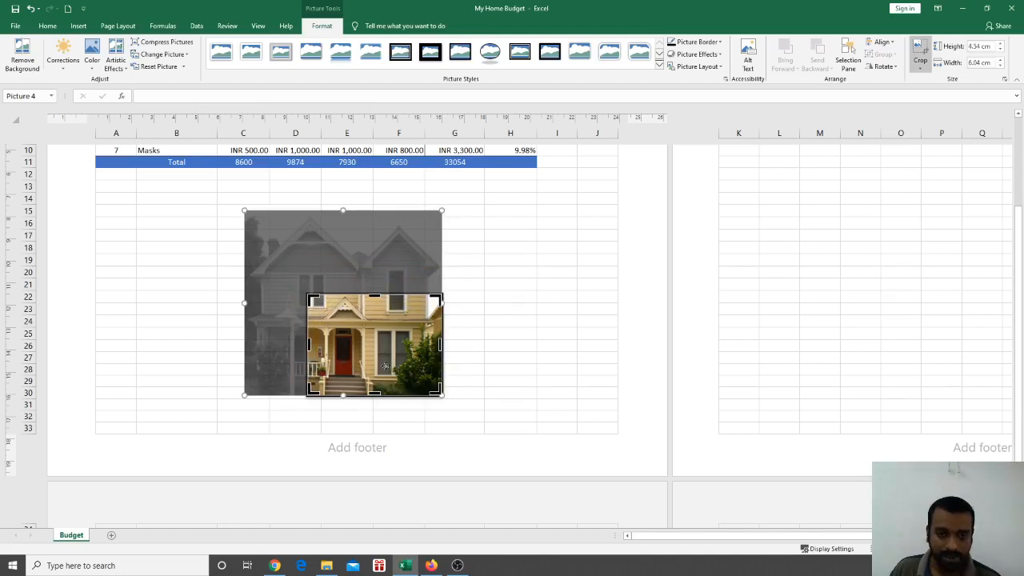
pyautogui.moveTo(433, 391); pyautogui.dragTo(382, 388)
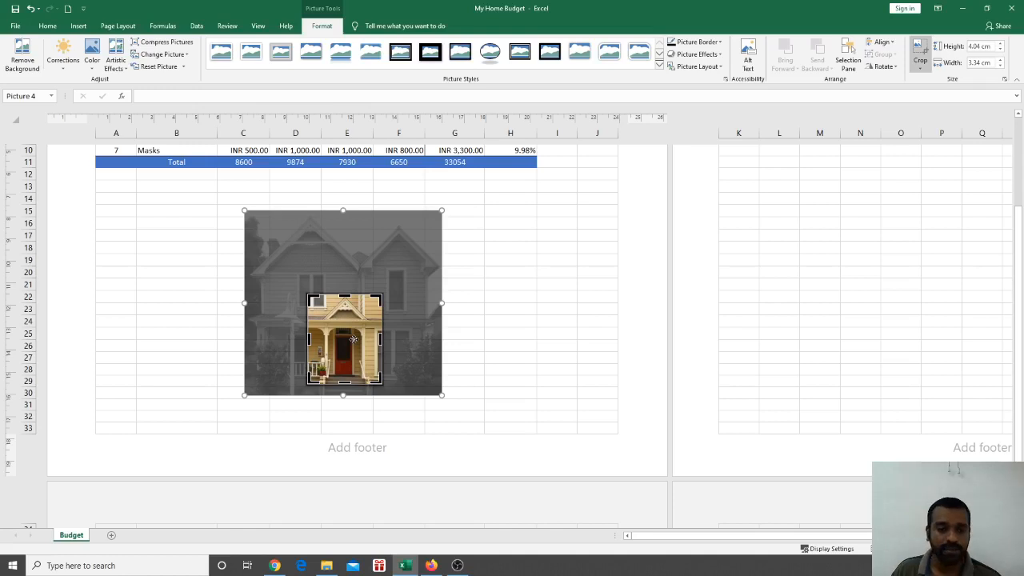
pyautogui.click(556, 331)
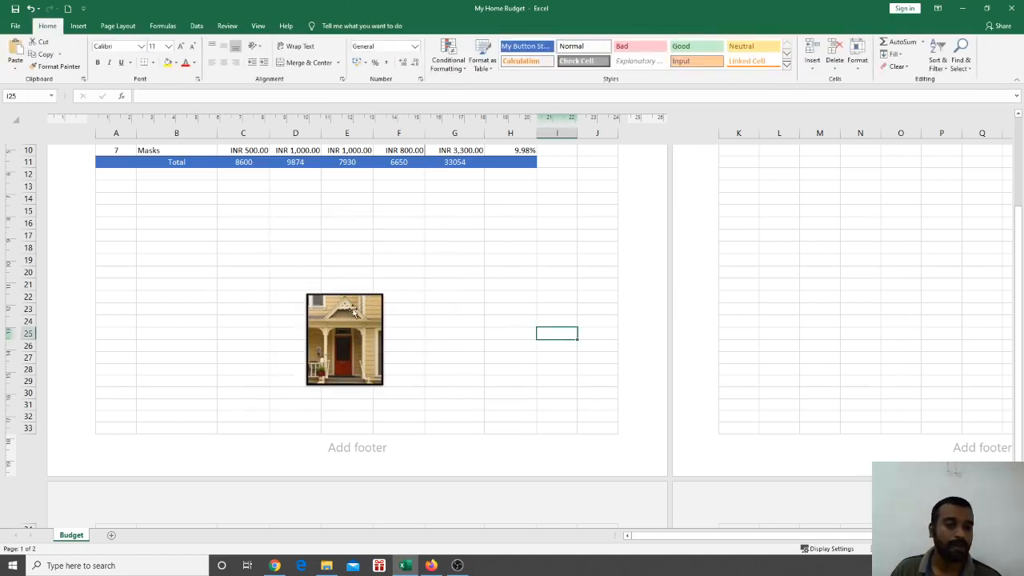
# Move the cropped house picture under the table, delete it, and switch to the Google Slides presentation
pyautogui.scroll(4, 354, 312)
pyautogui.moveTo(344, 452); pyautogui.dragTo(258, 349)
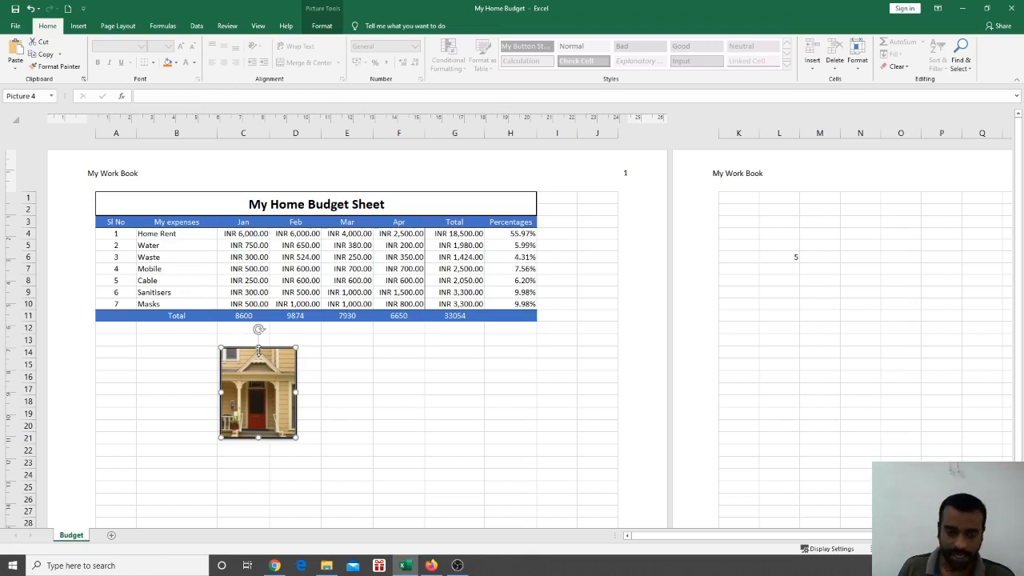
pyautogui.press('Delete')
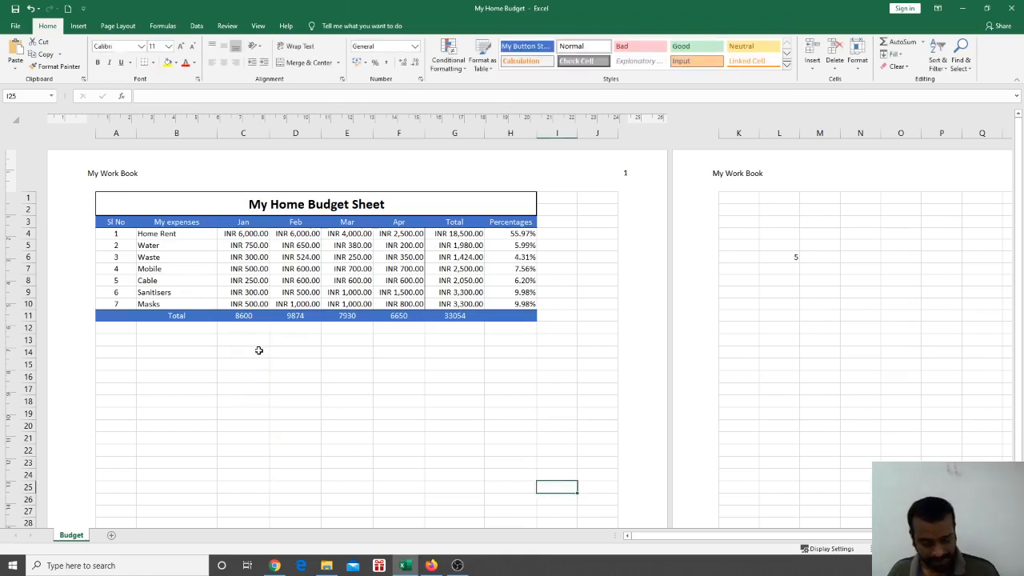
pyautogui.hotkey('alt', 'Tab')
pyautogui.hotkey('alt', 'Tab')
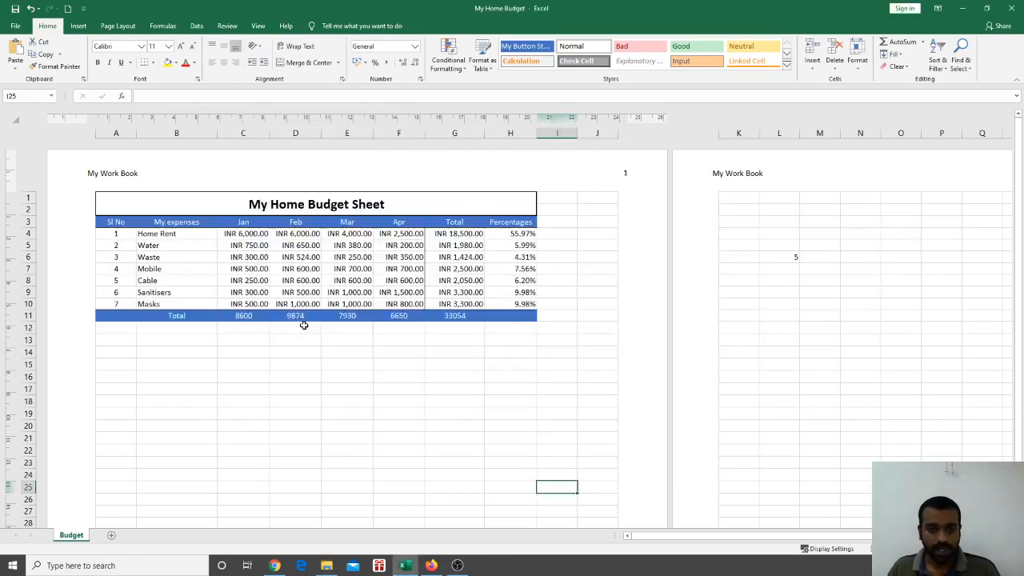
pyautogui.hotkey('alt', 'Tab')
pyautogui.hotkey('alt', 'Tab')
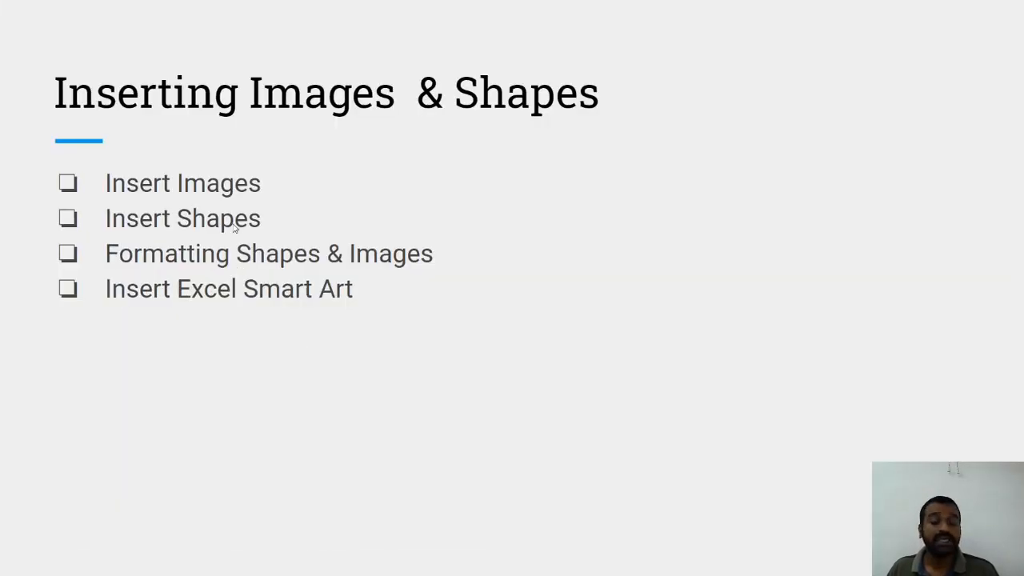
# Back in the My Home Budget workbook, choose Rectangle: Rounded Corners from the Shapes gallery
pyautogui.hotkey('alt', 'Tab')
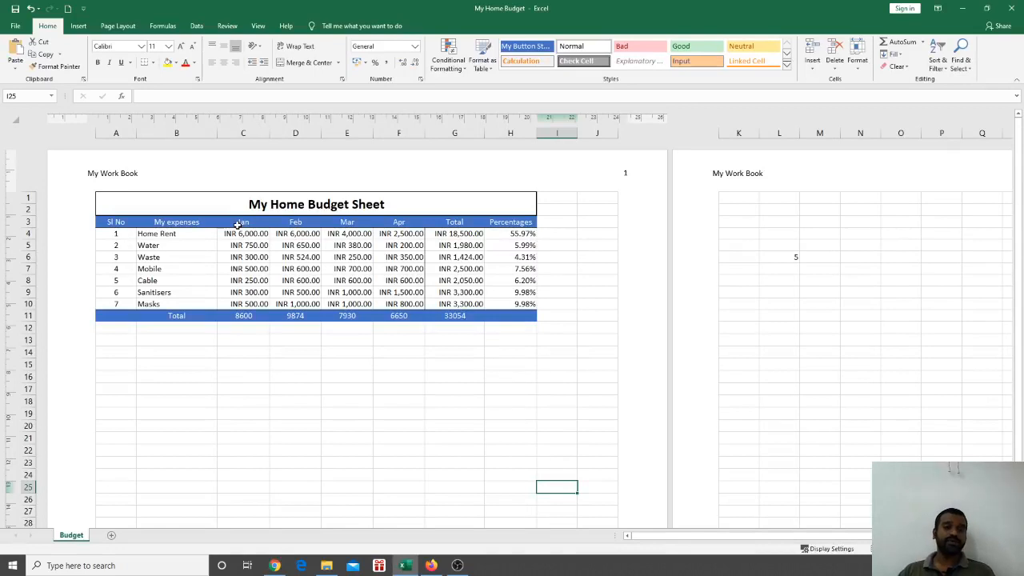
pyautogui.click(78, 26)
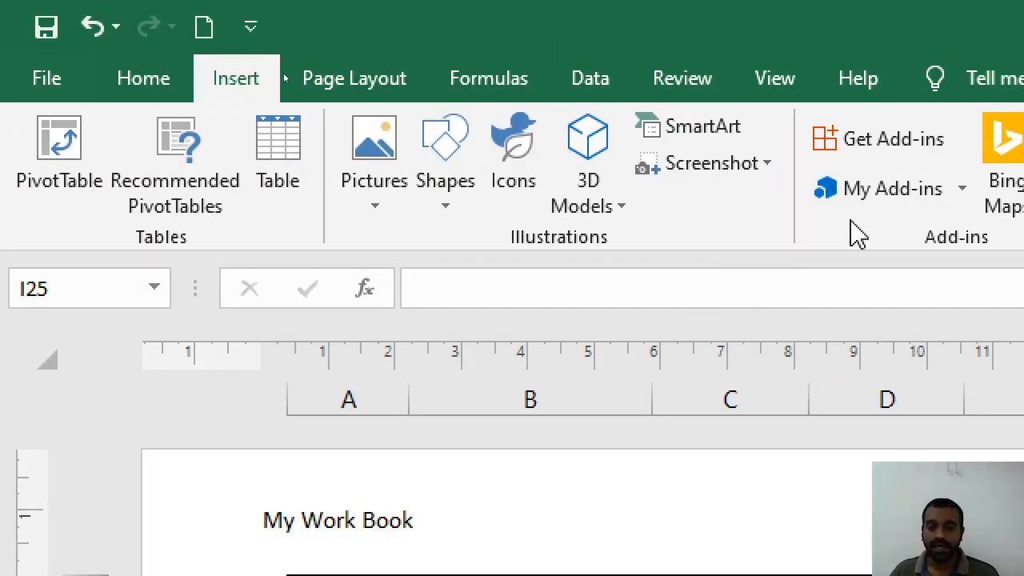
pyautogui.click(450, 224)
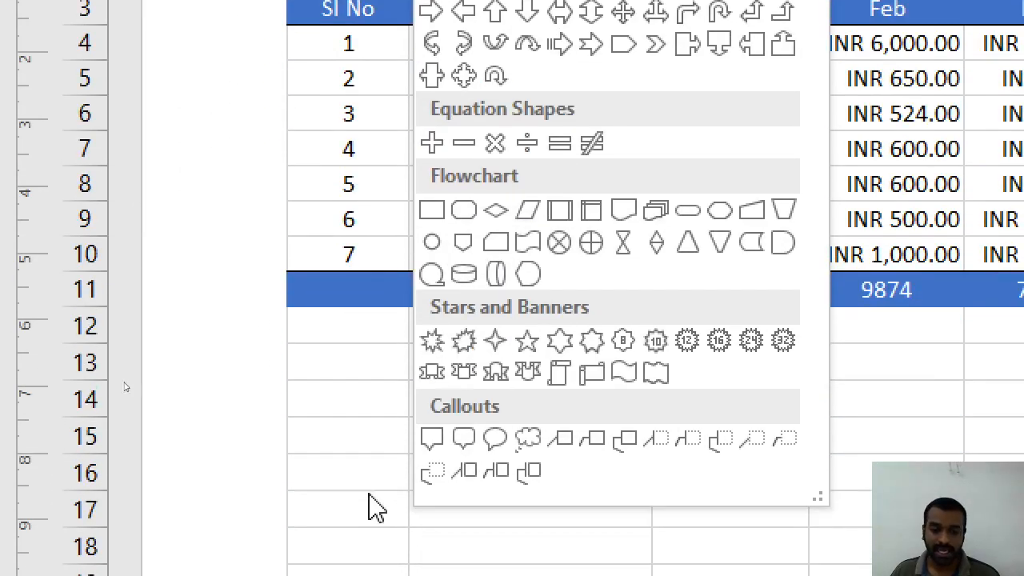
pyautogui.click(375, 506)
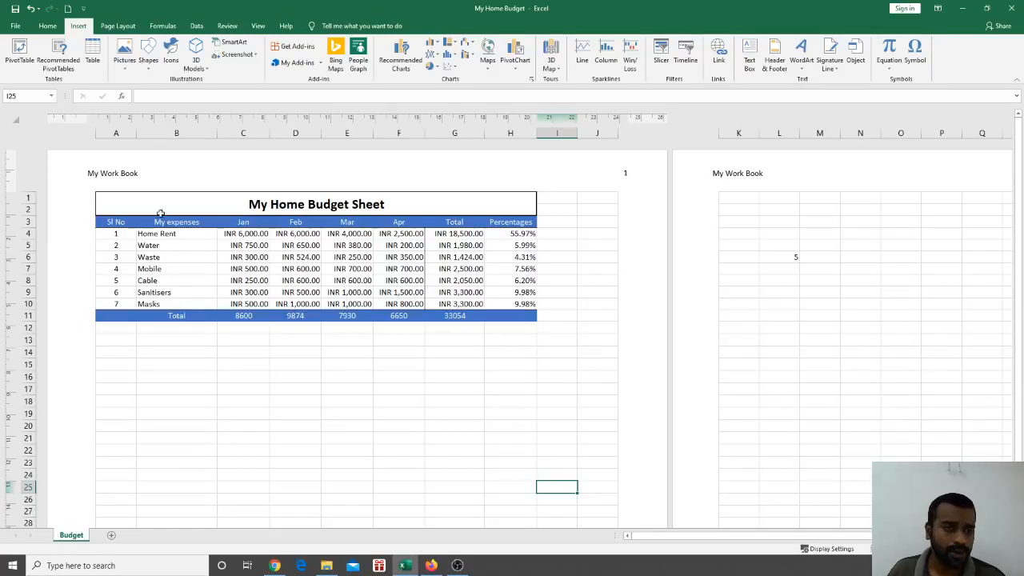
pyautogui.click(151, 64)
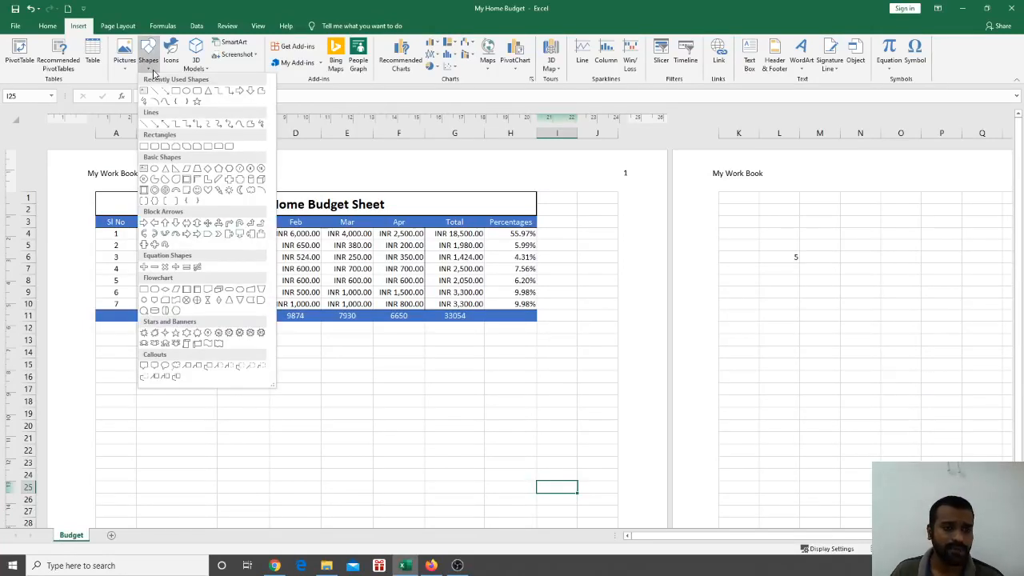
pyautogui.click(197, 93)
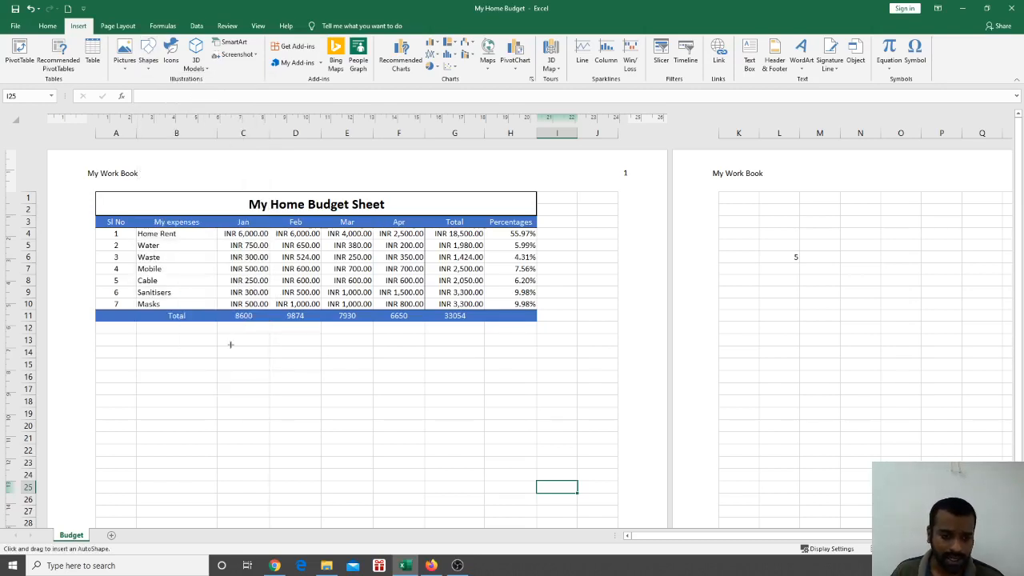
pyautogui.moveTo(224, 344); pyautogui.dragTo(480, 470)
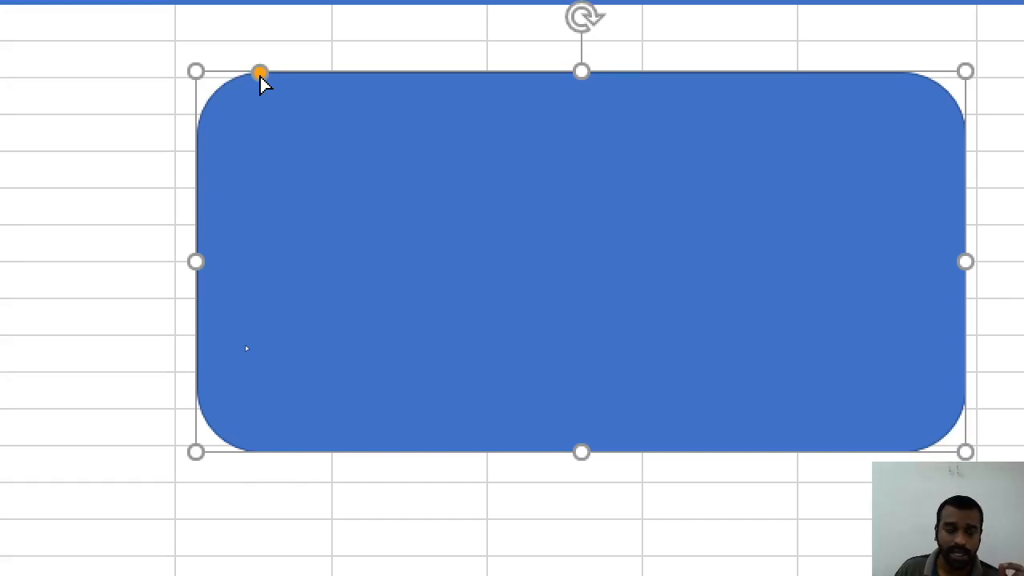
pyautogui.moveTo(260, 78); pyautogui.dragTo(229, 118)
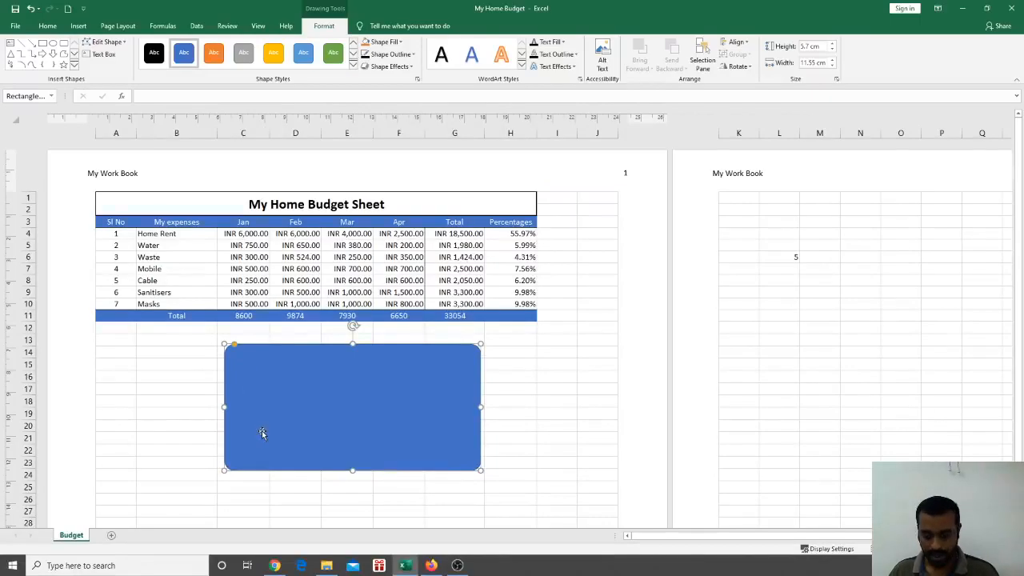
pyautogui.press('Delete')
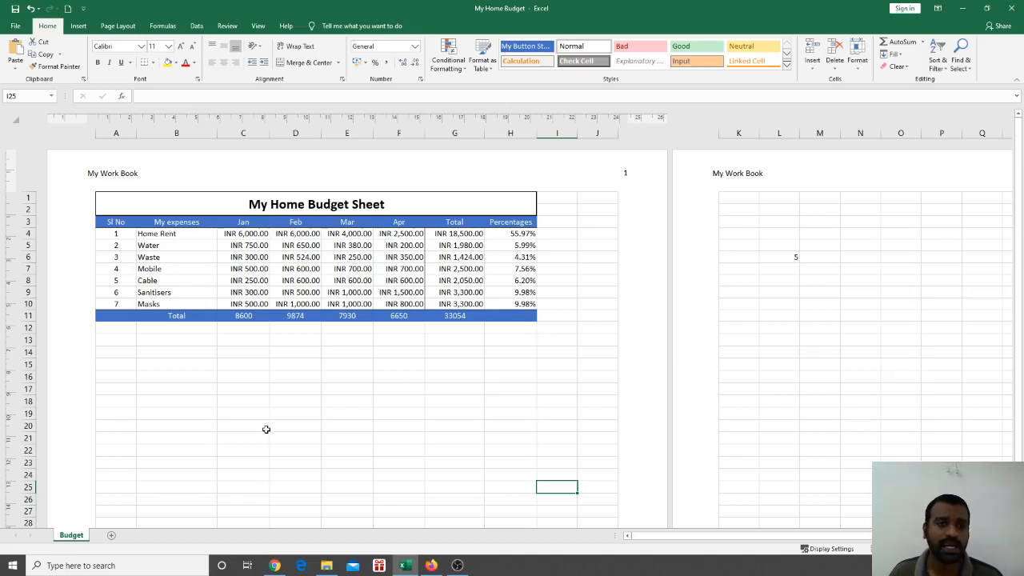
# Draw a test blue rectangle below the budget table, then delete it
pyautogui.click(79, 25)
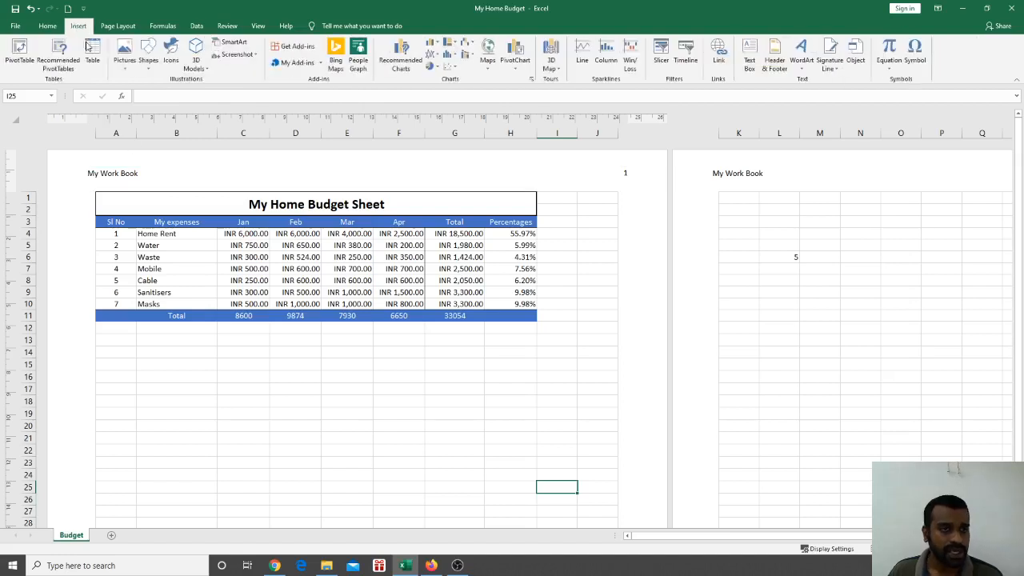
pyautogui.click(148, 56)
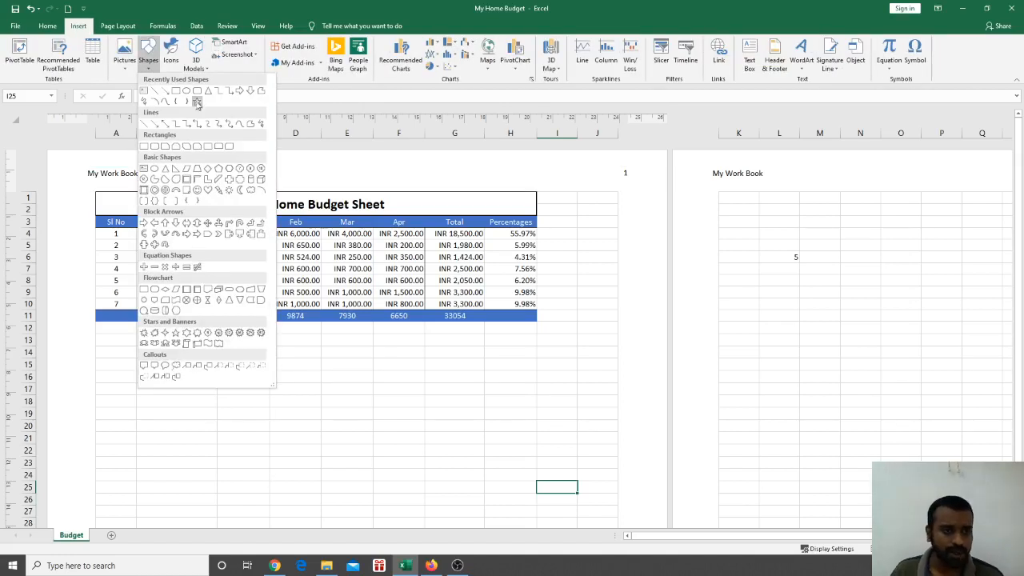
pyautogui.click(176, 92)
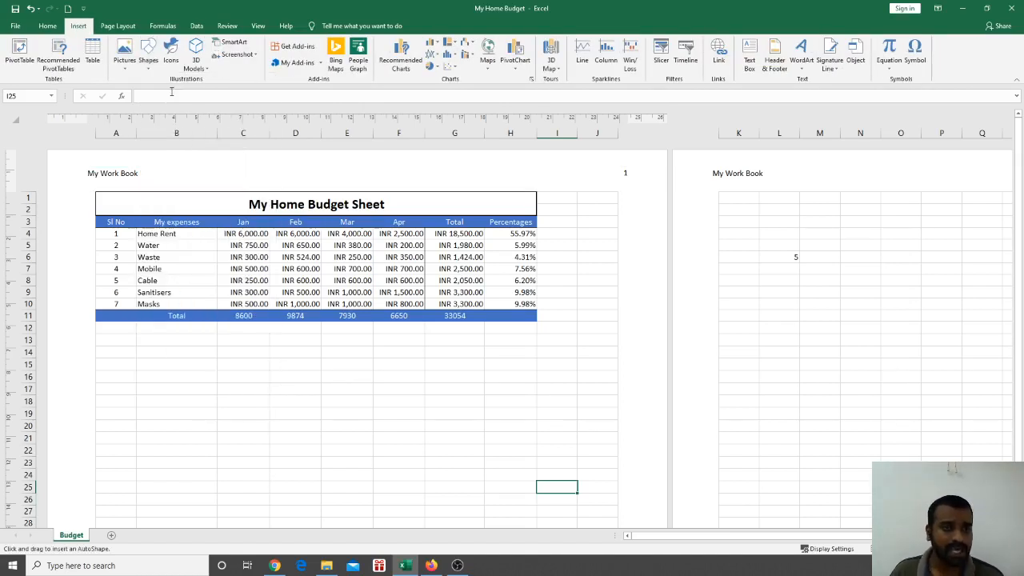
pyautogui.moveTo(252, 374); pyautogui.dragTo(488, 499)
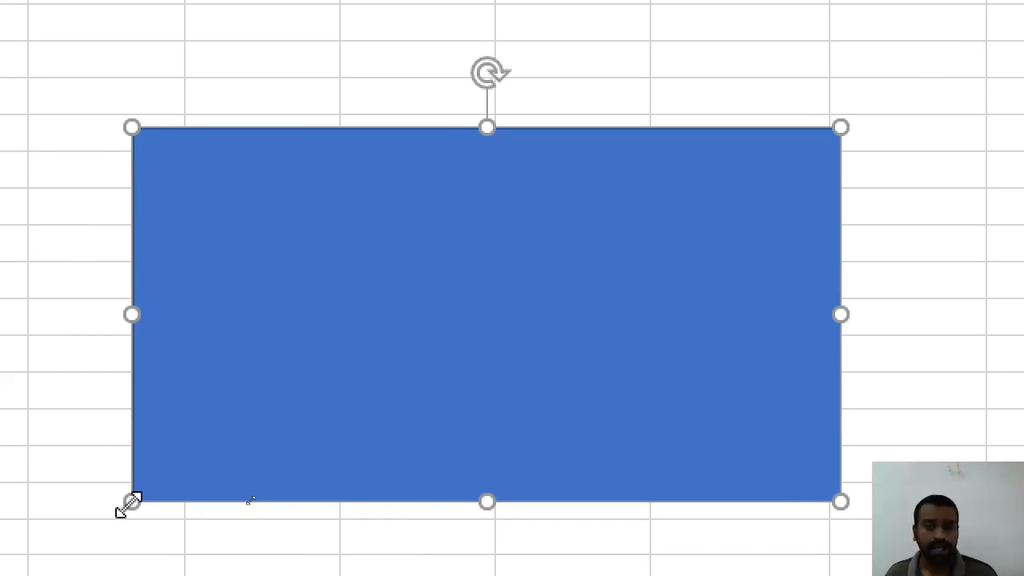
pyautogui.press('Delete')
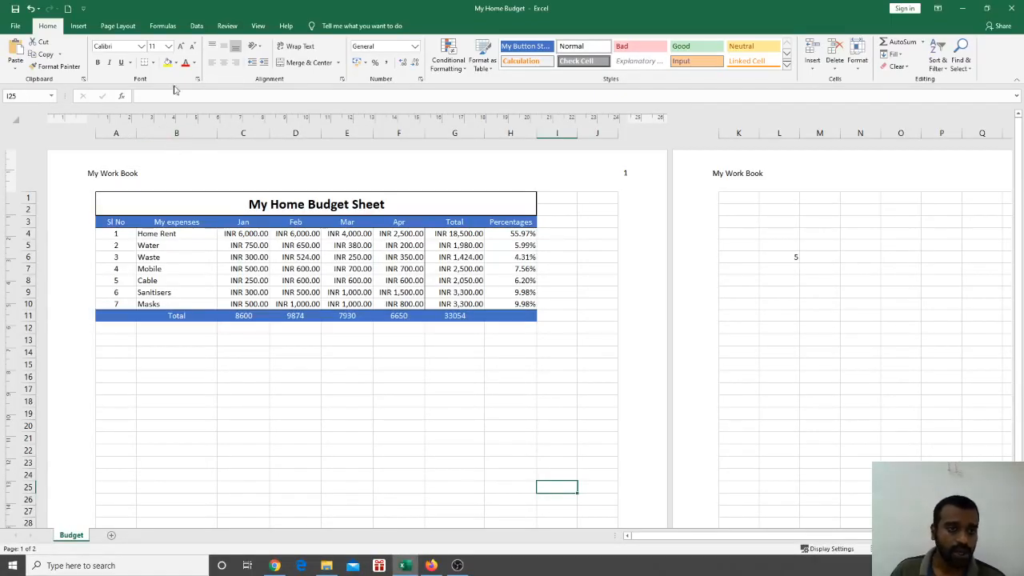
# Choose the Arrow: Right block arrow from the Shapes gallery
pyautogui.click(78, 26)
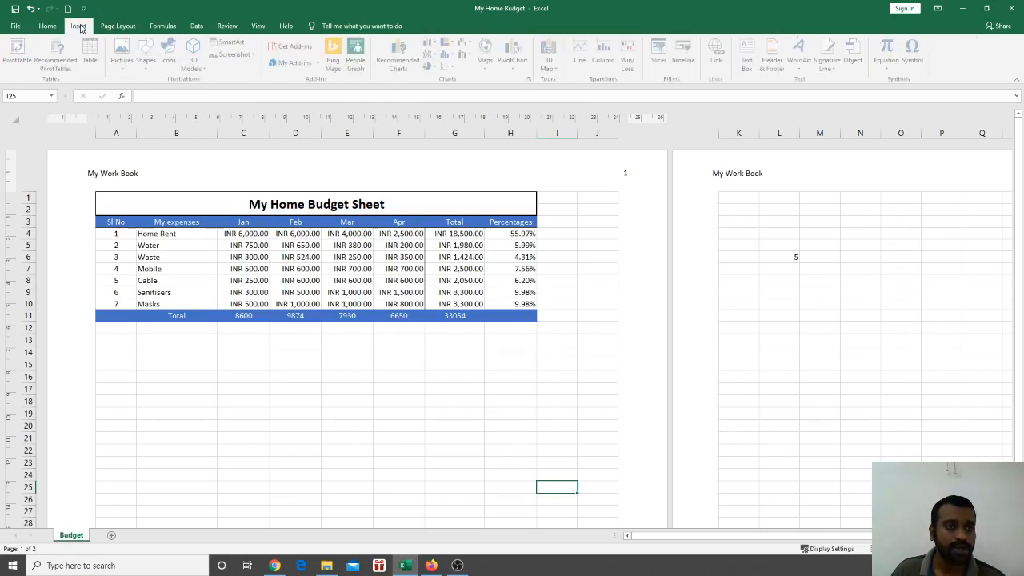
pyautogui.click(148, 57)
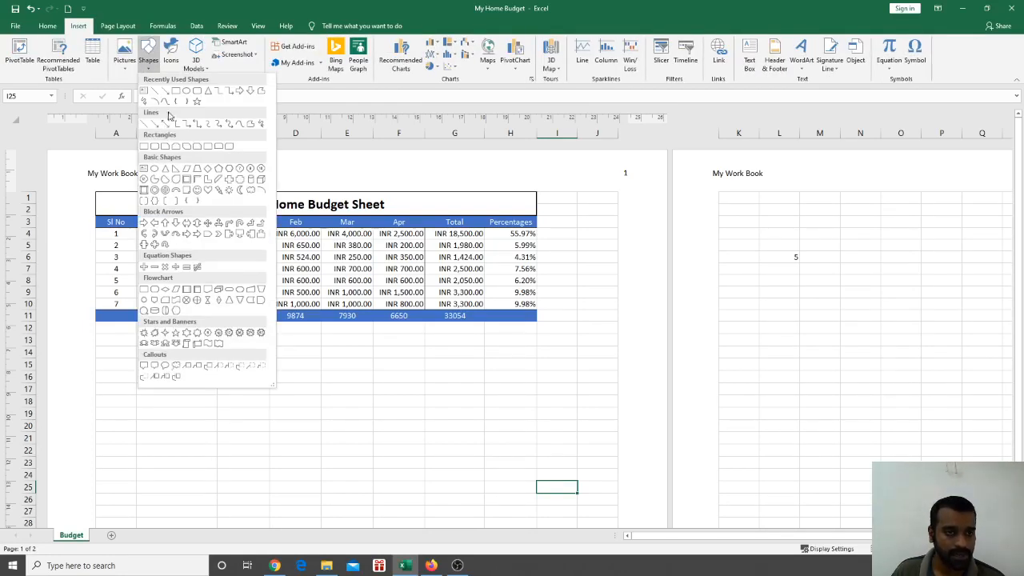
pyautogui.click(244, 93)
# Draw the blue right arrow below the table, thickening its shaft and shortening its arrowhead
pyautogui.moveTo(221, 359)
pyautogui.mouseDown()
pyautogui.moveTo(349, 432)
pyautogui.moveTo(464, 471)
pyautogui.mouseUp()
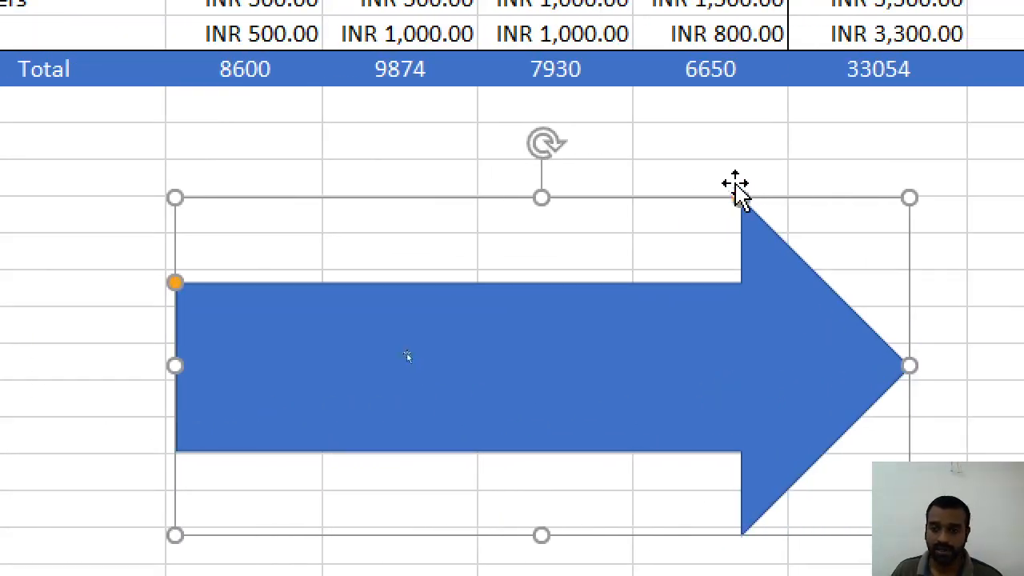
pyautogui.moveTo(743, 200); pyautogui.dragTo(727, 332)
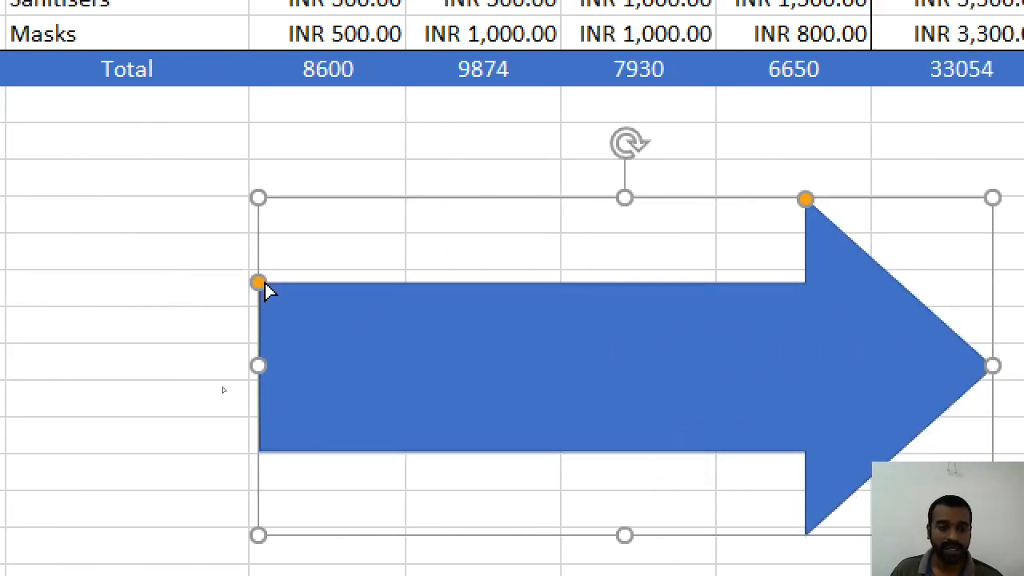
pyautogui.moveTo(329, 283); pyautogui.dragTo(339, 308)
pyautogui.moveTo(268, 306); pyautogui.dragTo(270, 356)
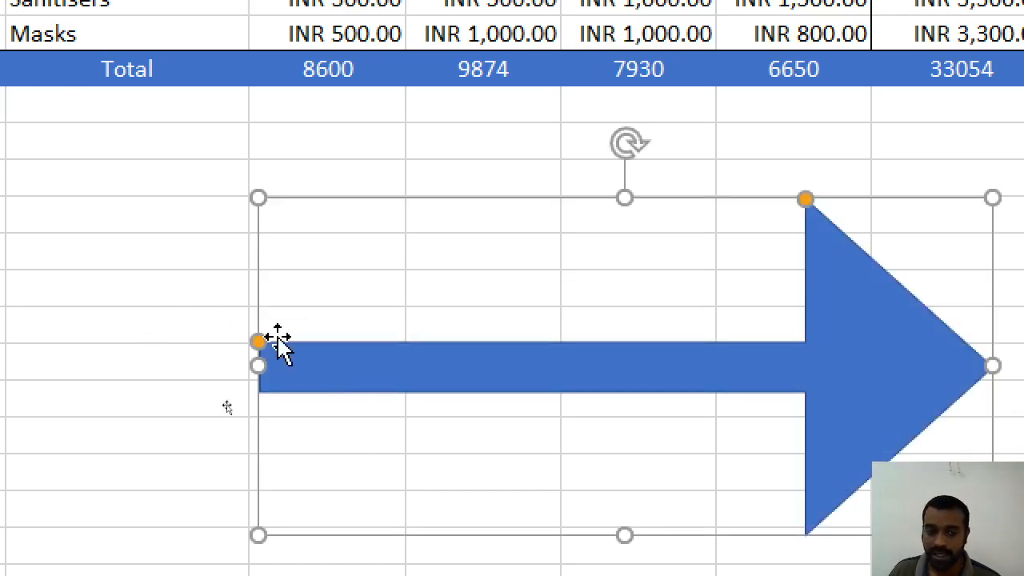
pyautogui.moveTo(259, 342); pyautogui.dragTo(273, 316)
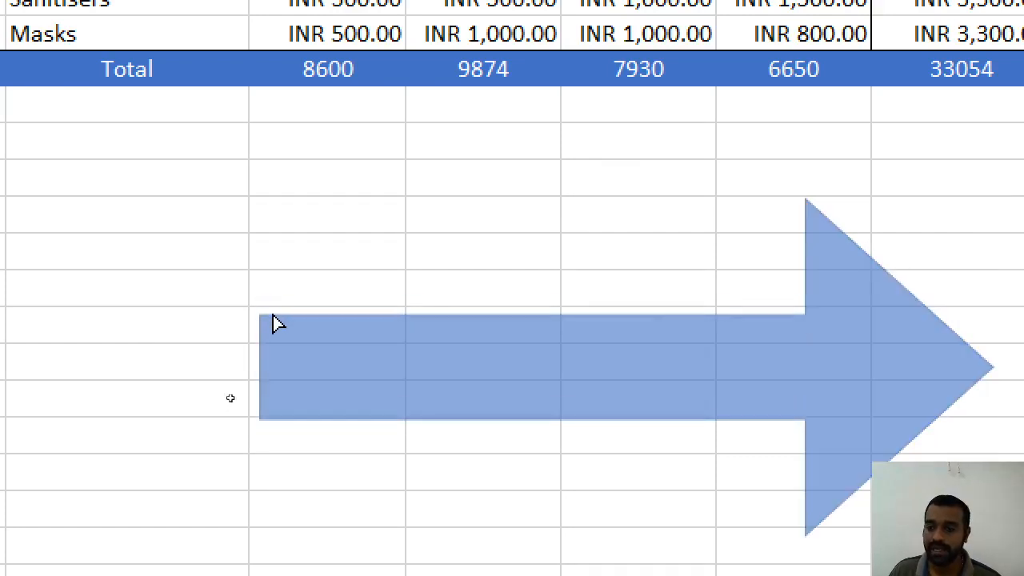
pyautogui.moveTo(797, 199); pyautogui.dragTo(827, 225)
pyautogui.moveTo(675, 232); pyautogui.dragTo(658, 336)
pyautogui.scroll(2, 658, 335)
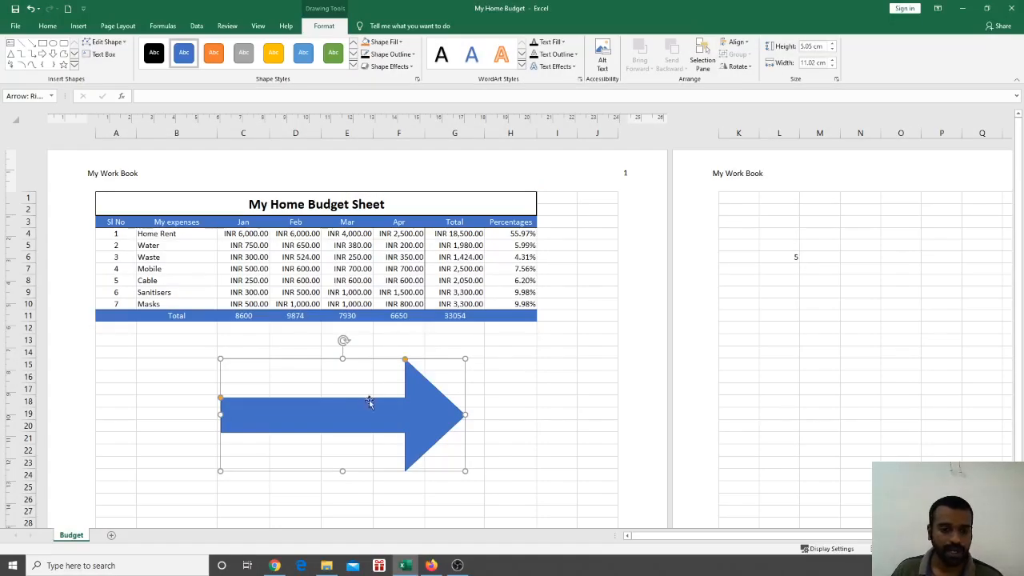
pyautogui.click(472, 413)
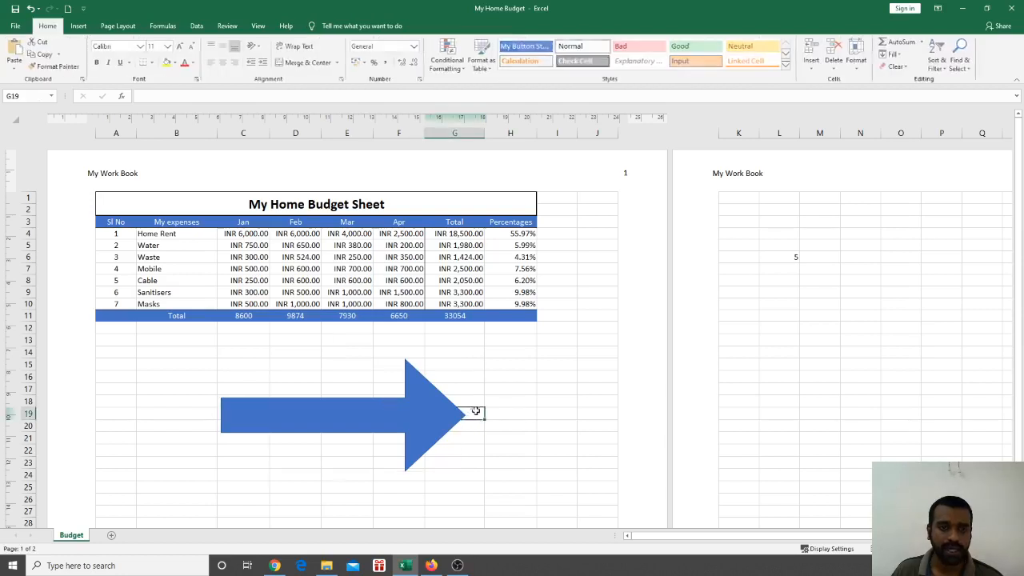
# Fill the arrow with solid red after browsing the ready-made shape styles
pyautogui.click(523, 430)
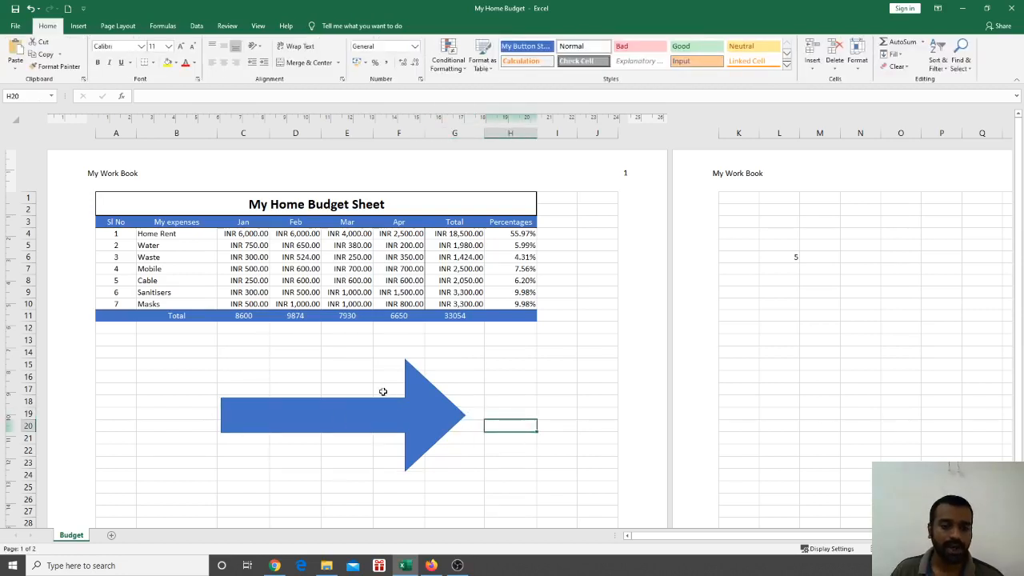
pyautogui.click(373, 416)
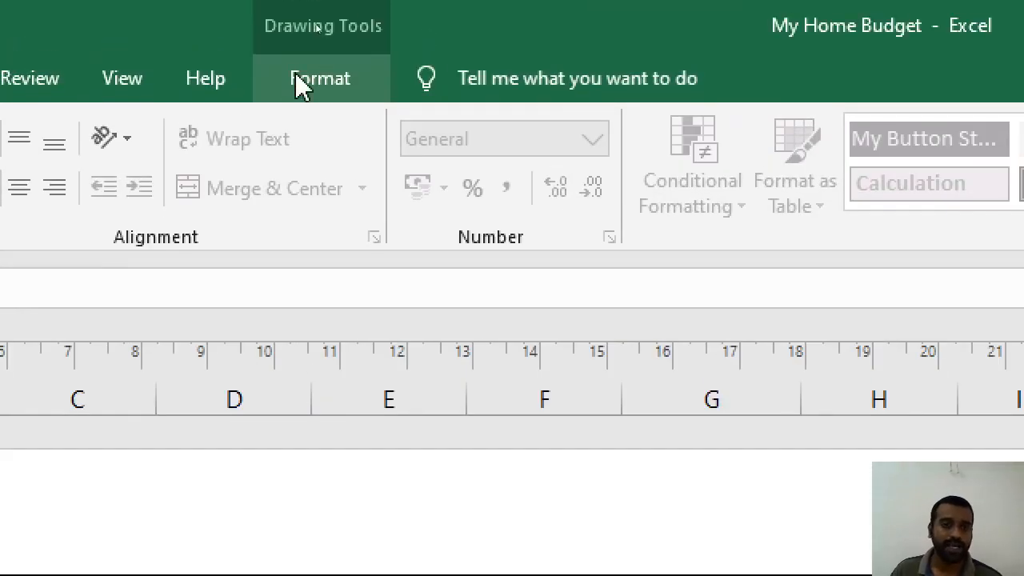
pyautogui.click(320, 79)
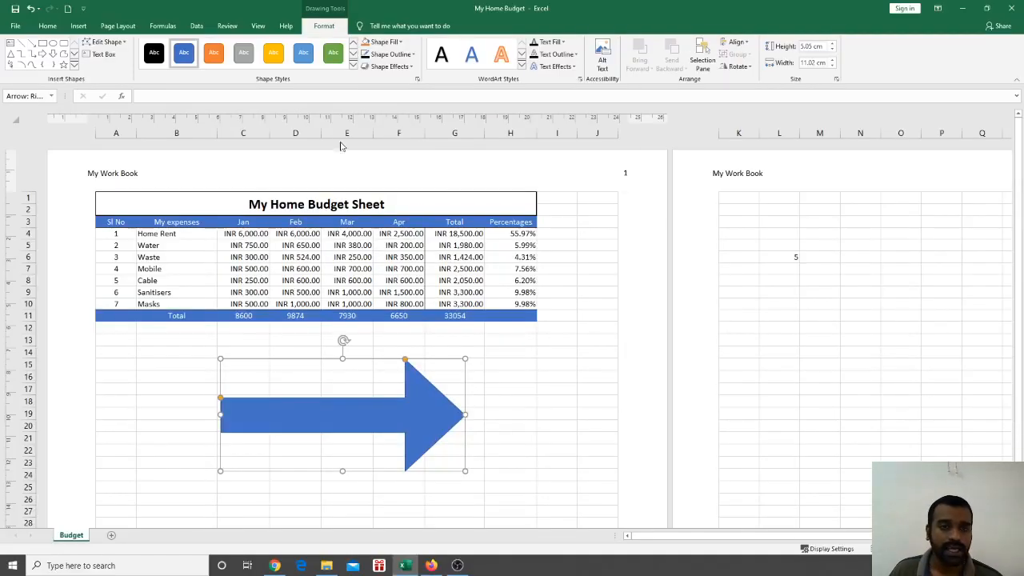
pyautogui.click(354, 67)
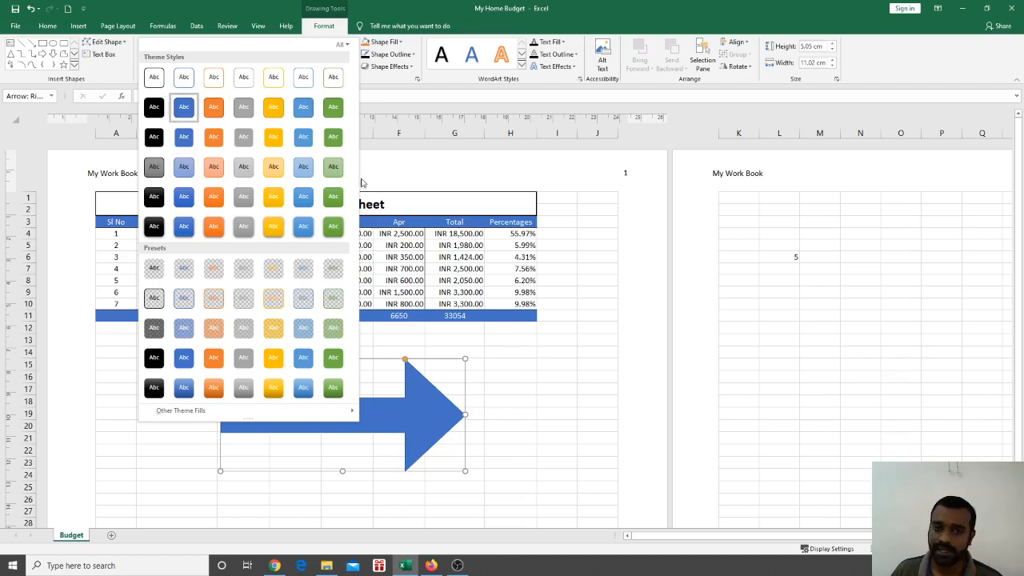
pyautogui.click(401, 87)
pyautogui.click(401, 46)
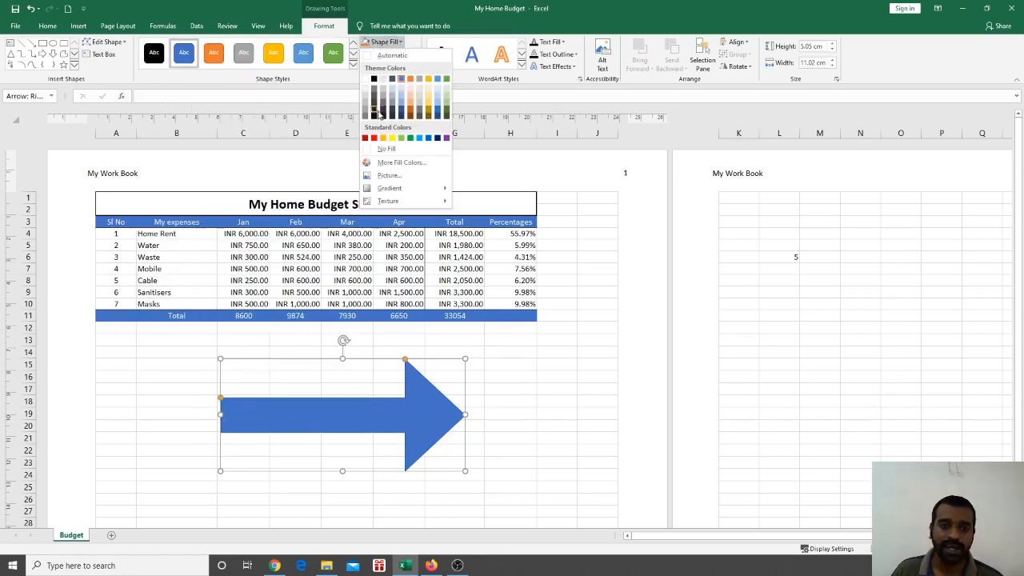
pyautogui.click(375, 136)
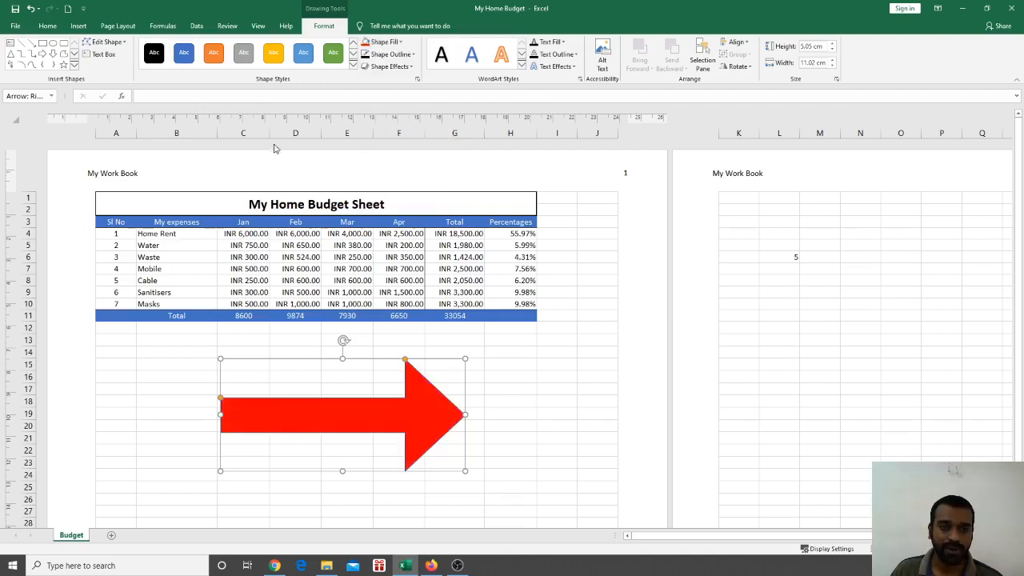
# Remove the arrow's outline, leaving the outline options ready for weight
pyautogui.click(390, 55)
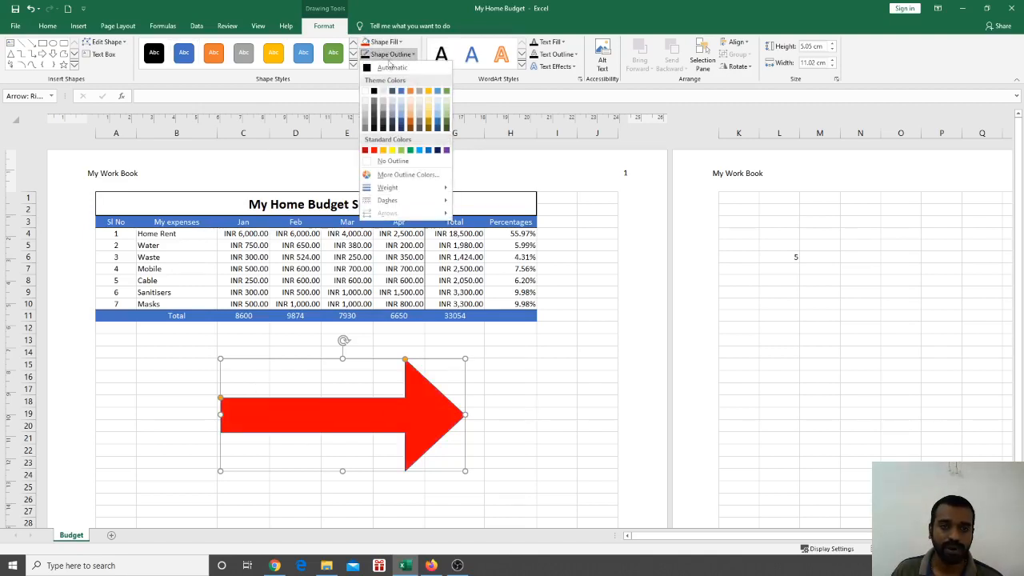
pyautogui.click(367, 161)
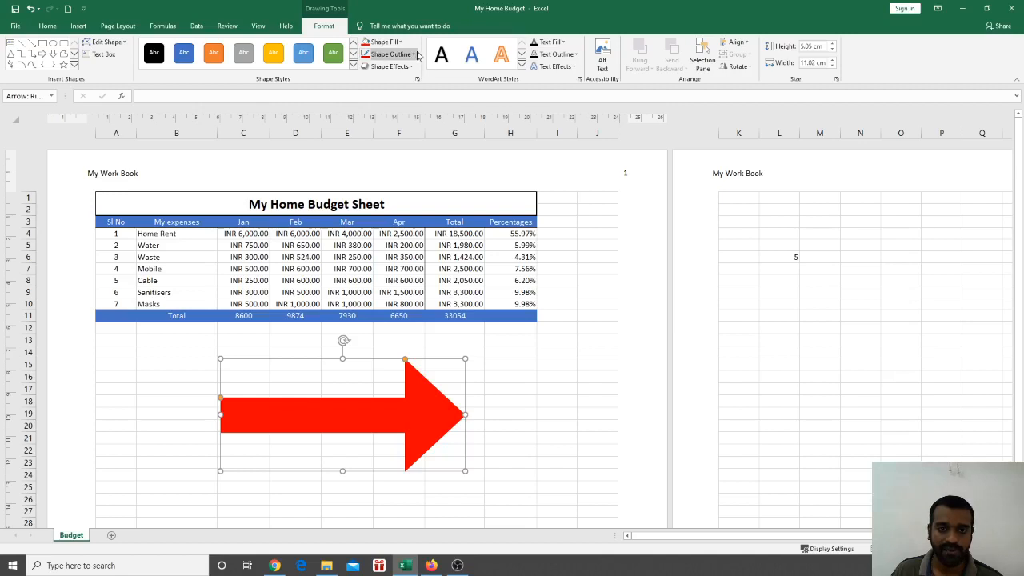
pyautogui.click(389, 55)
# Give the red arrow a 3 pt outline, then delete the arrow from the sheet
pyautogui.moveTo(410, 187)
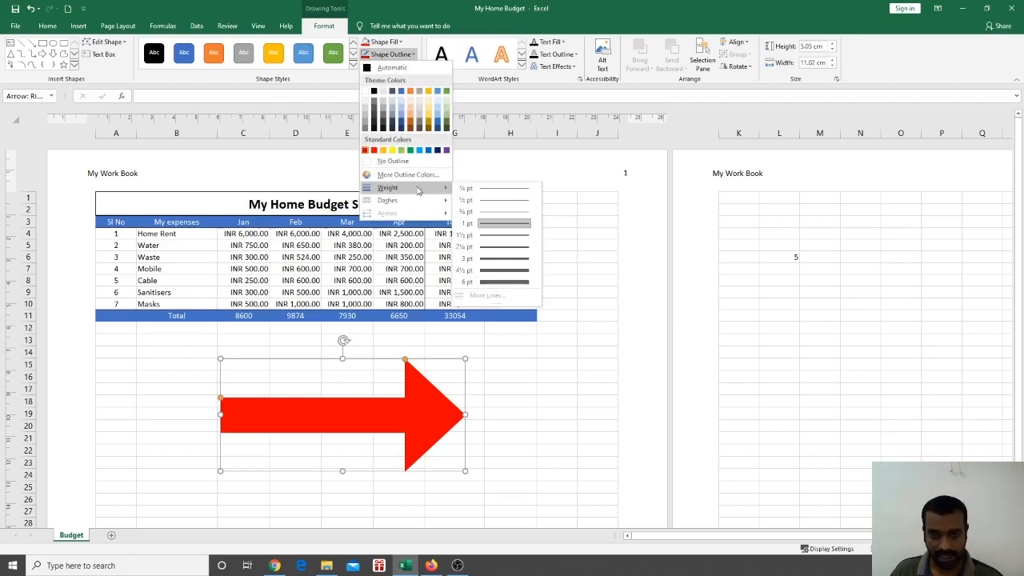
pyautogui.click(480, 260)
pyautogui.click(553, 352)
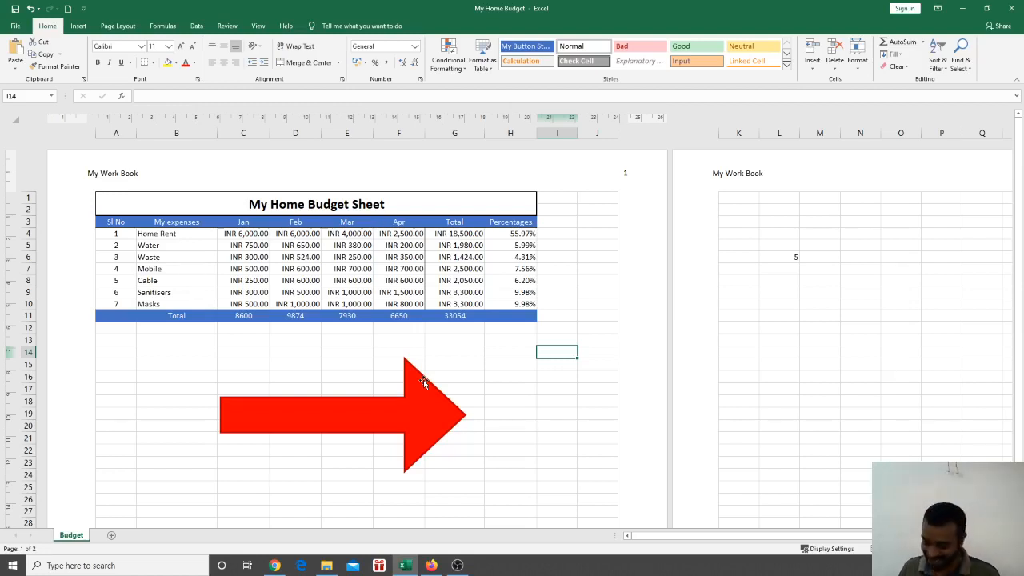
pyautogui.click(420, 411)
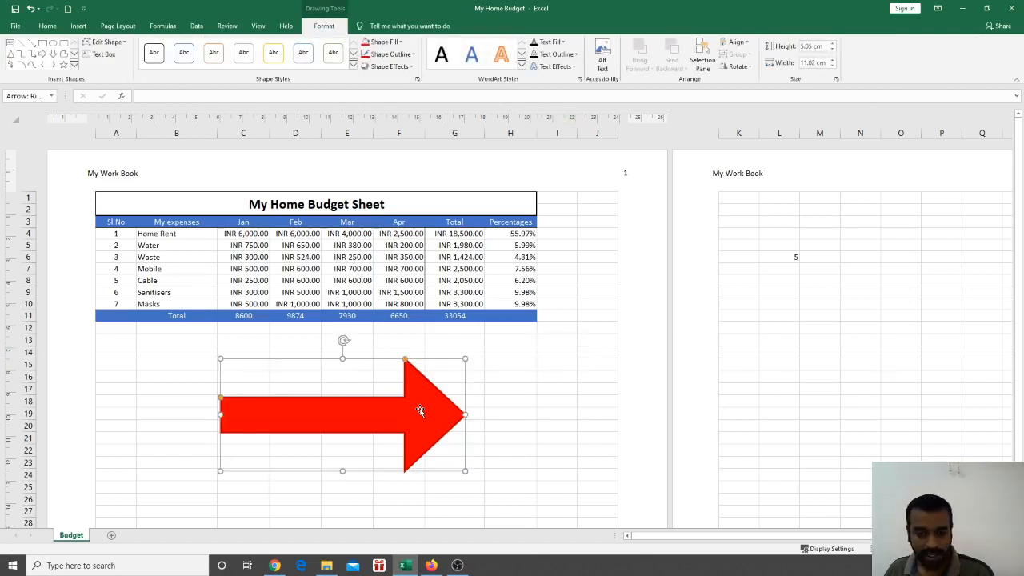
pyautogui.press('Delete')
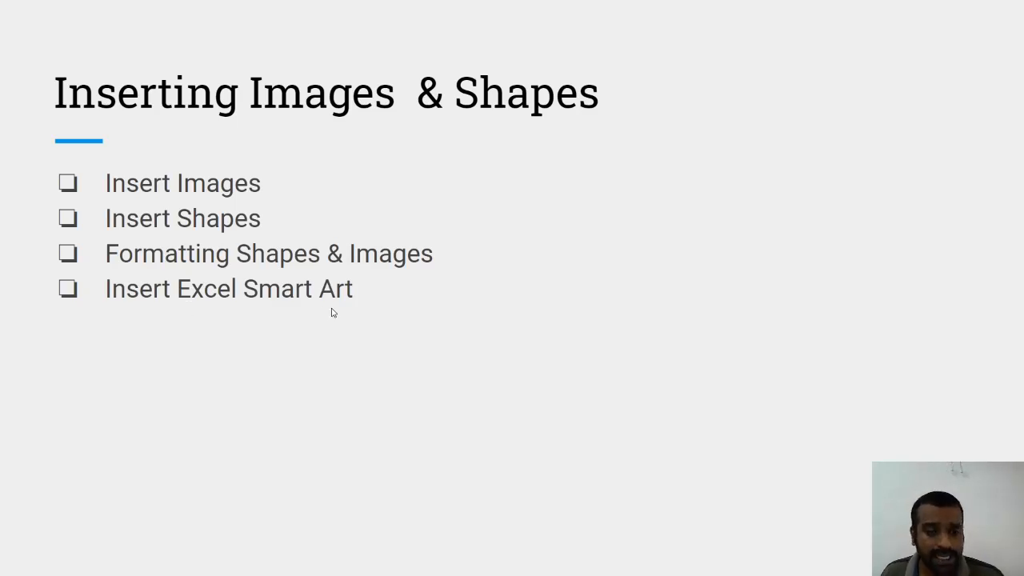
# Switch from the Inserting Images & Shapes slide back to the My Home Budget workbook
pyautogui.hotkey('alt', 'Tab')
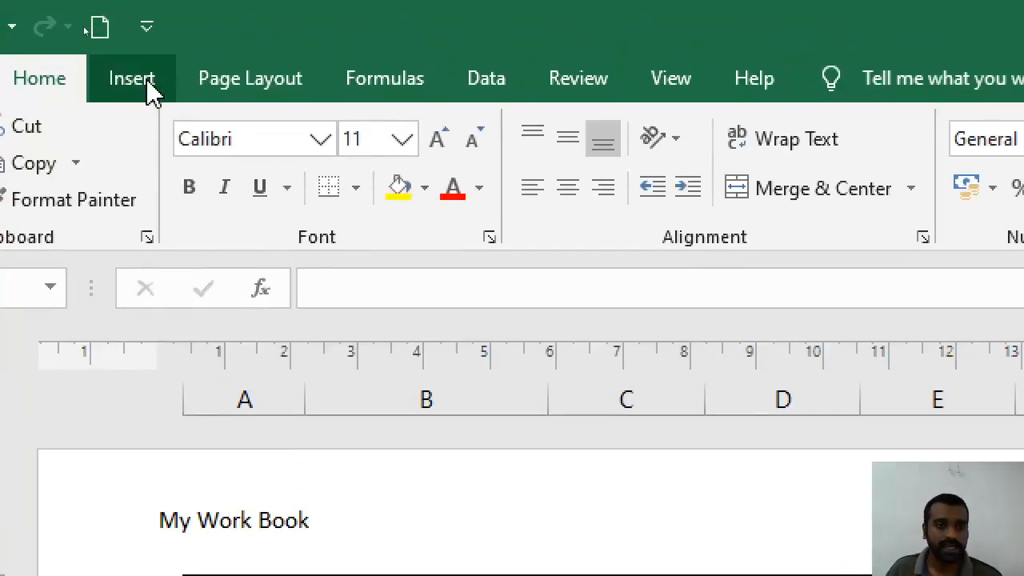
# Show the Insert ribbon tab in the My Home Budget workbook
pyautogui.click(150, 90)
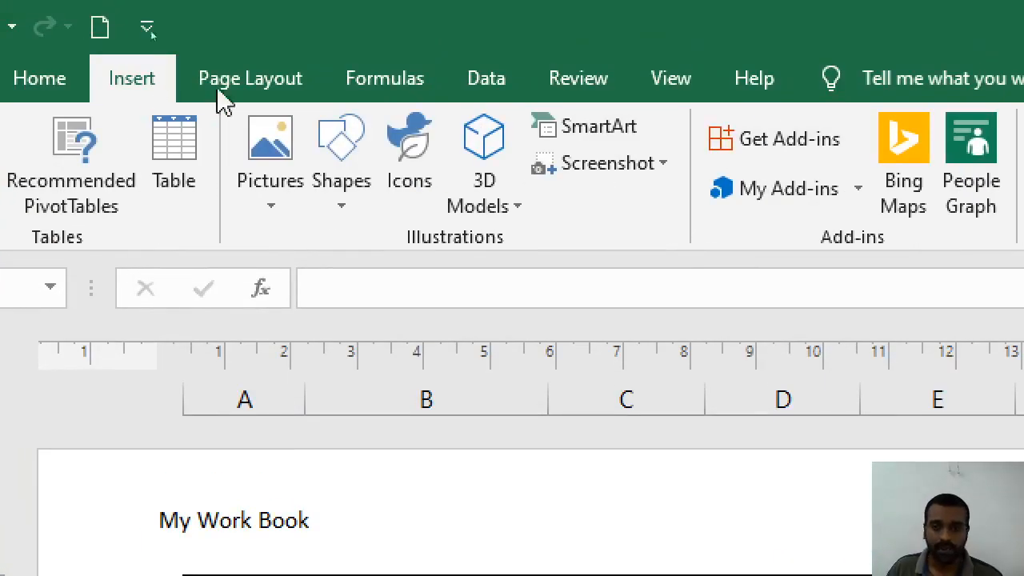
# Open the Choose a SmartArt Graphic dialog from the Illustrations group
pyautogui.click(619, 142)
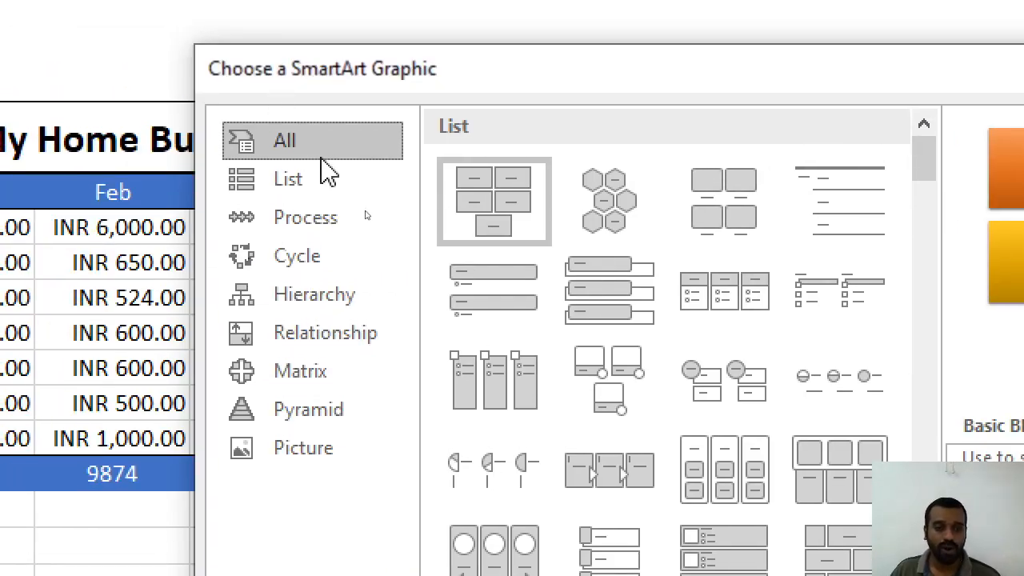
# Browse the List, Process, Cycle, Hierarchy, Relationship, Matrix and Pyramid categories, ending on Cycle
pyautogui.click(214, 101)
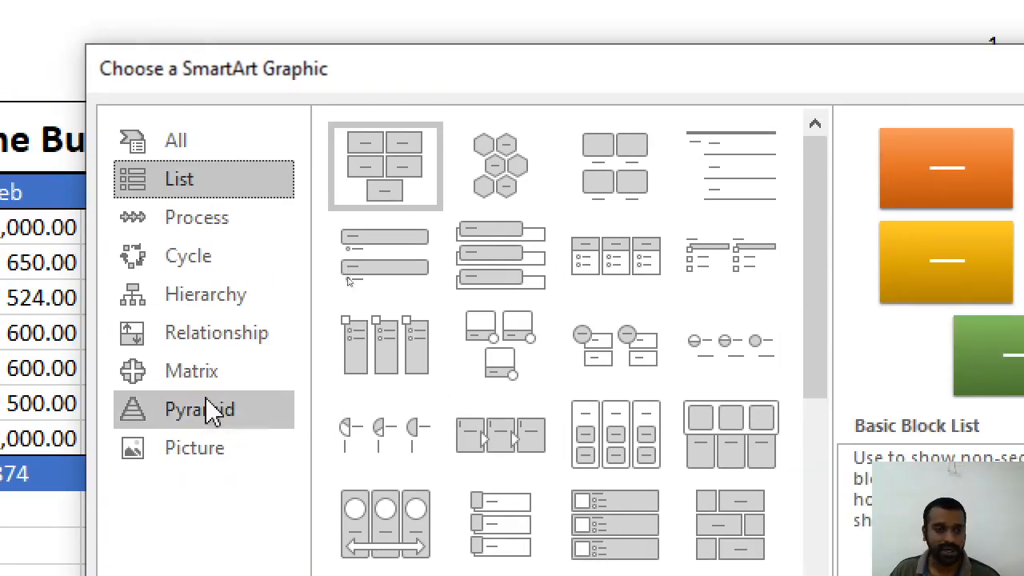
pyautogui.click(300, 219)
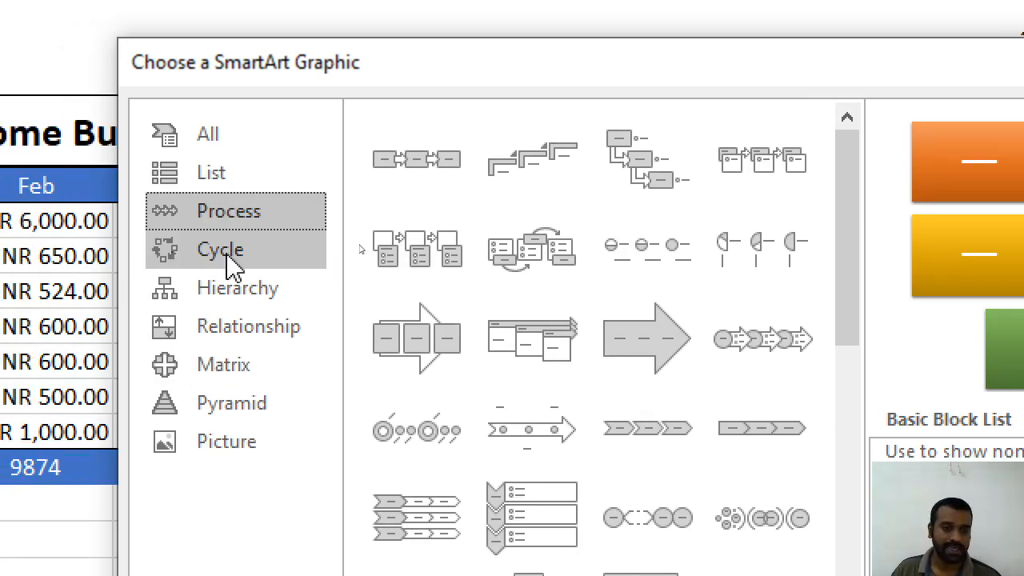
pyautogui.click(232, 261)
pyautogui.click(237, 298)
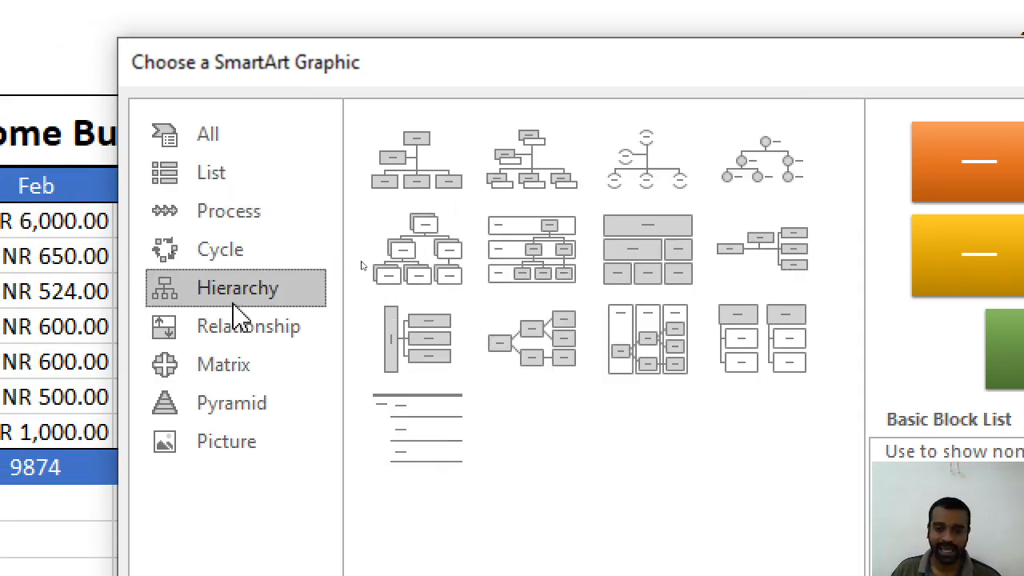
pyautogui.click(240, 340)
pyautogui.click(241, 373)
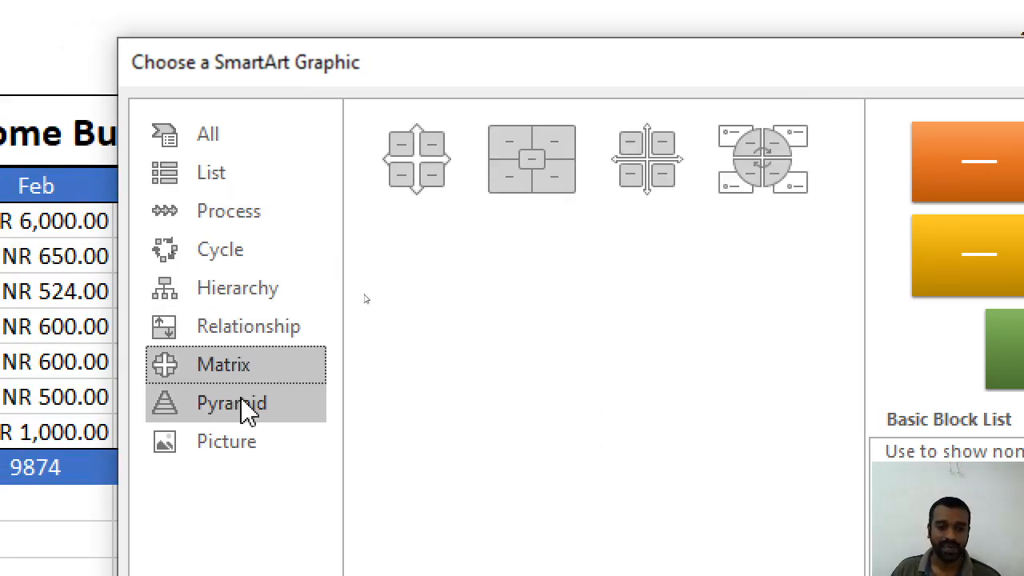
pyautogui.click(244, 414)
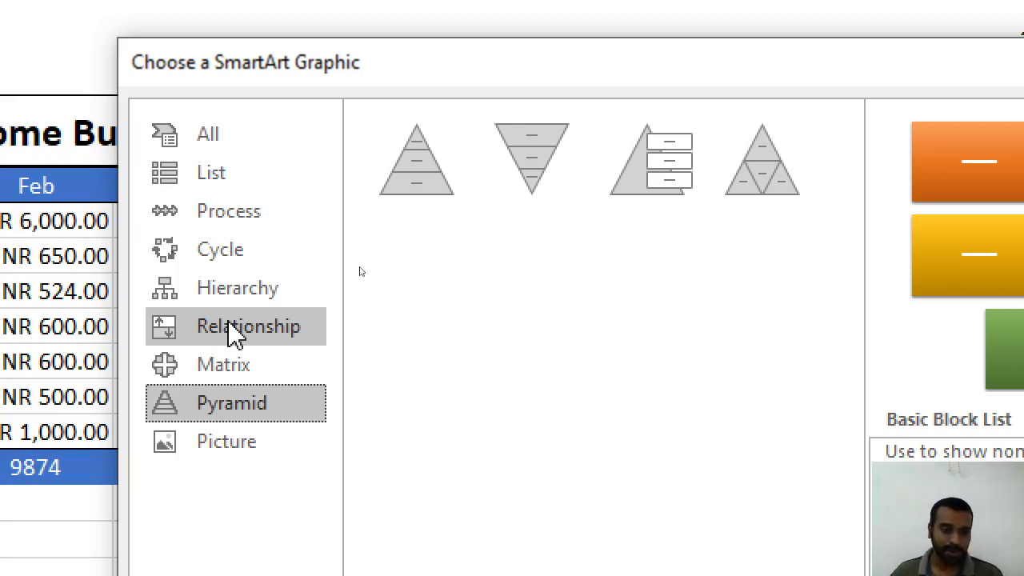
pyautogui.click(244, 211)
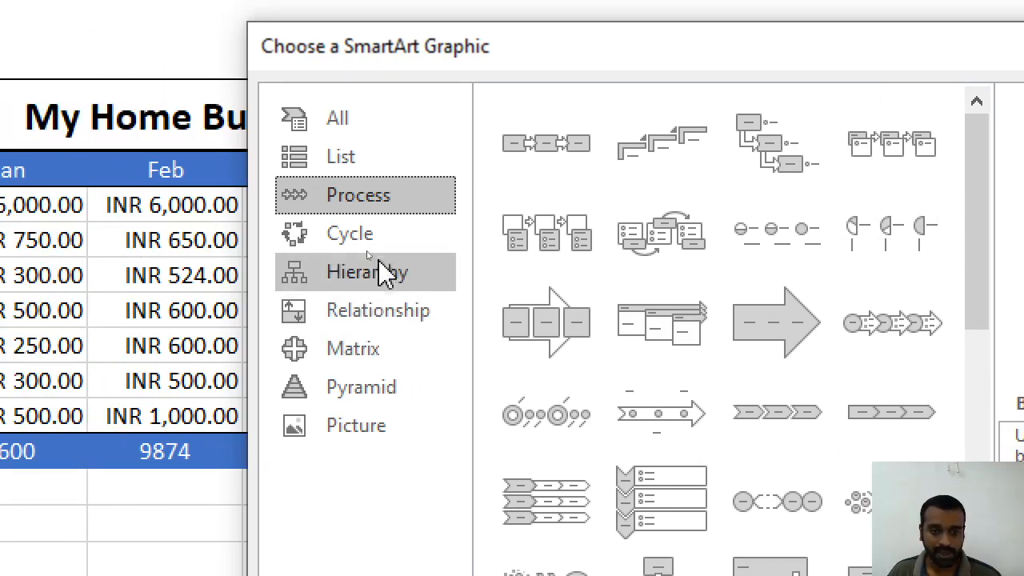
pyautogui.click(249, 239)
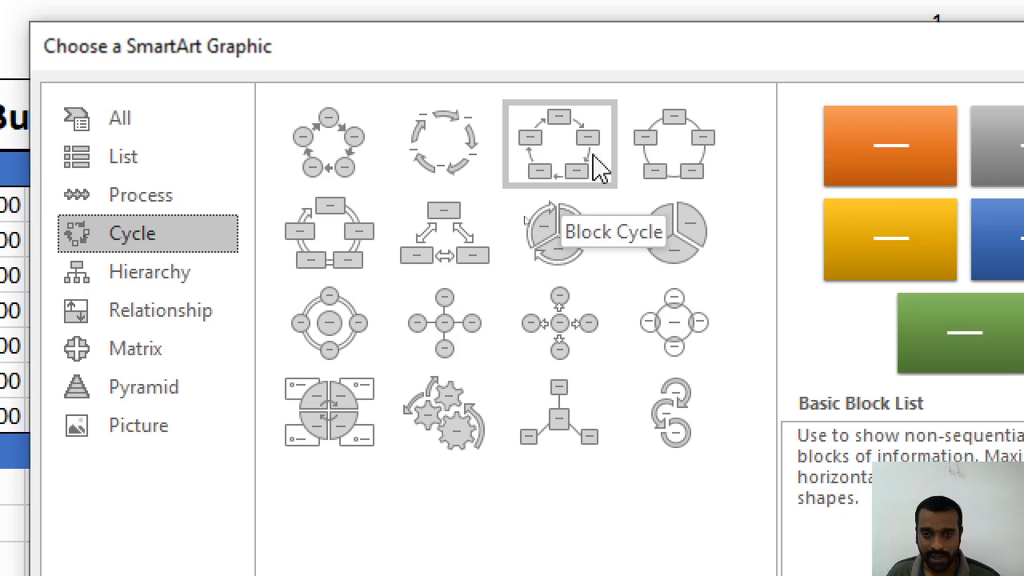
# Insert the Basic Cycle layout, adding five blank circles below the budget table
pyautogui.click(335, 155)
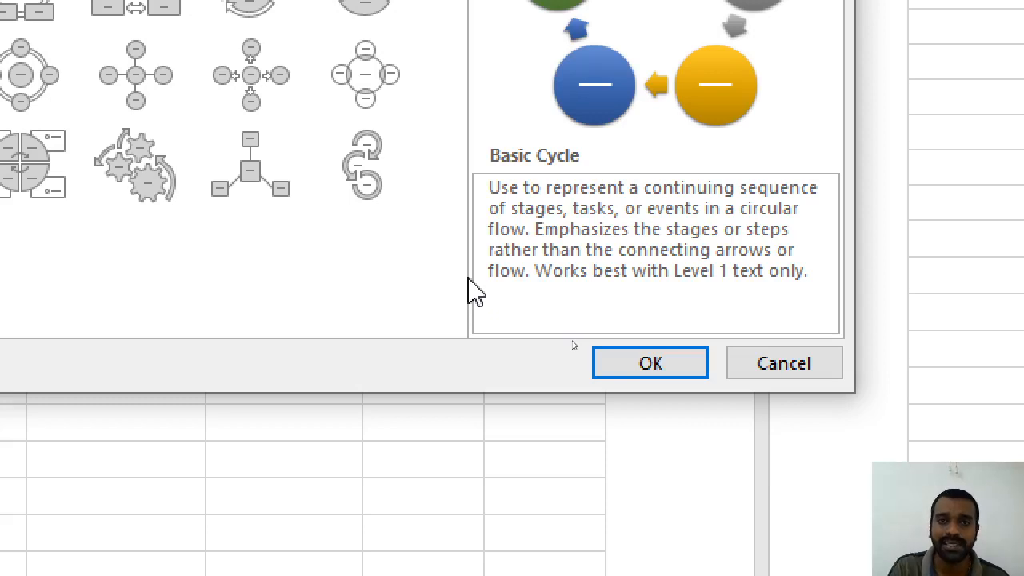
pyautogui.click(692, 374)
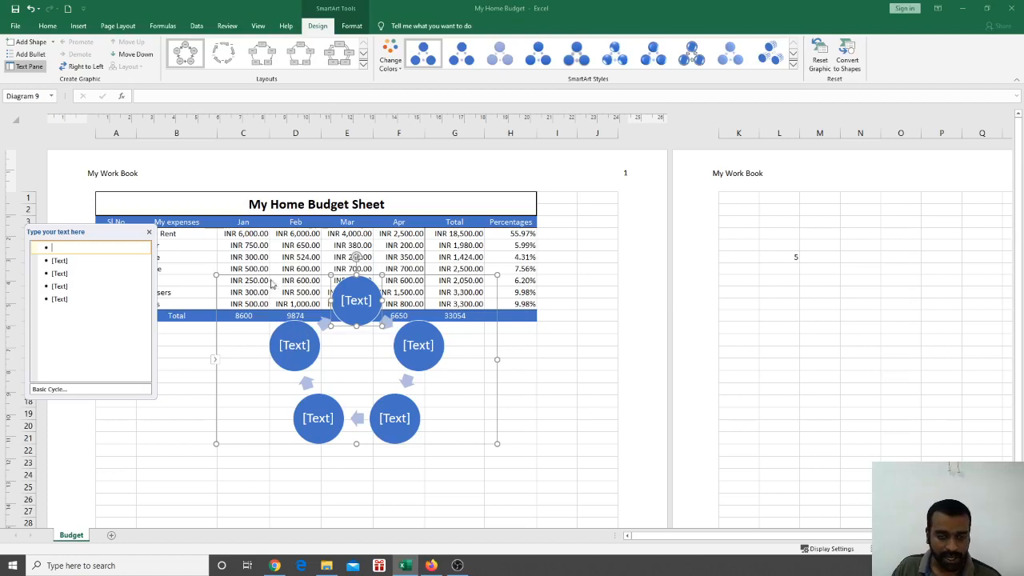
# Drag the cycle diagram right, off the budget table and onto page 2
pyautogui.moveTo(400, 274); pyautogui.dragTo(937, 248)
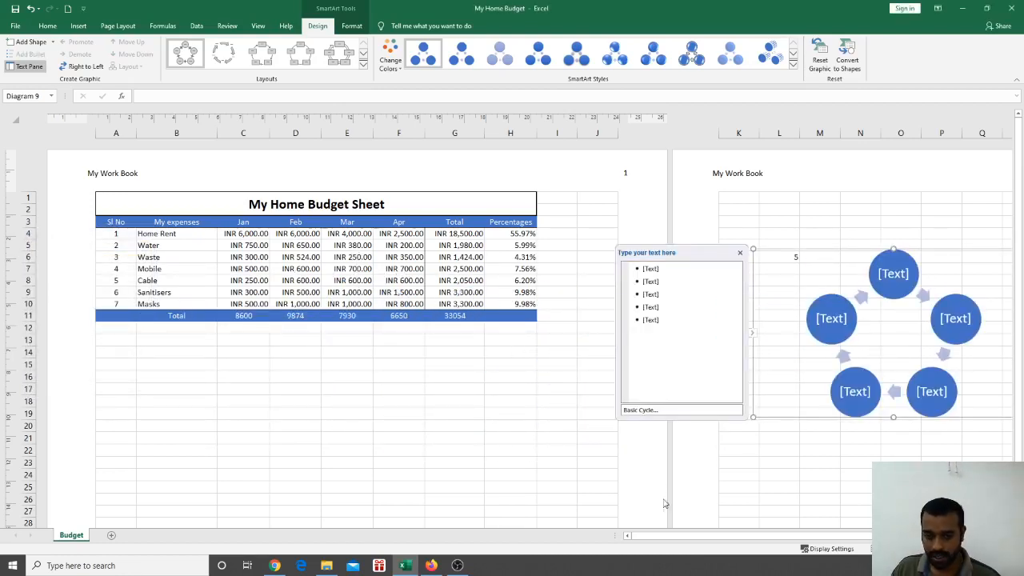
pyautogui.moveTo(708, 541); pyautogui.dragTo(824, 541)
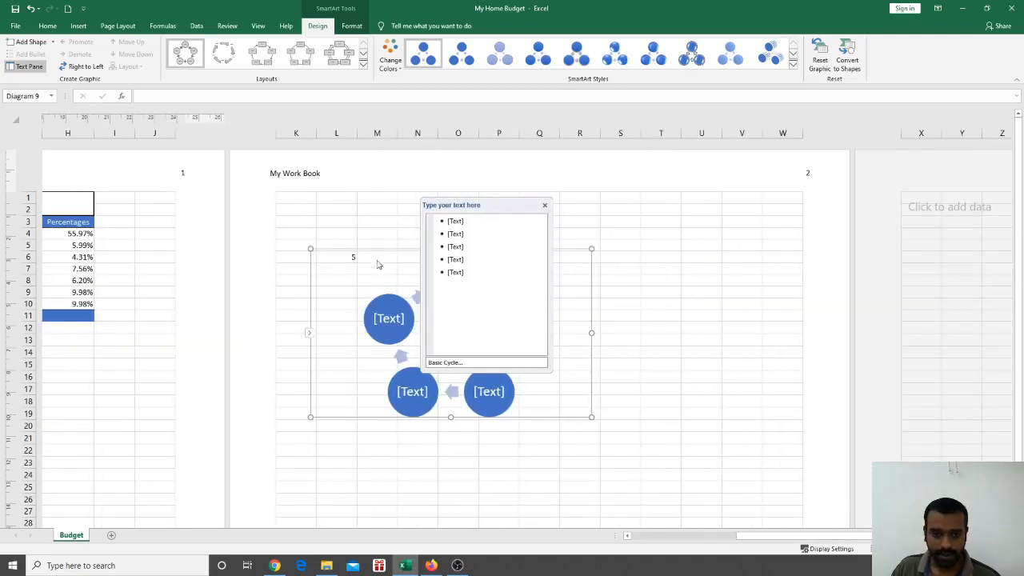
pyautogui.moveTo(379, 247); pyautogui.dragTo(473, 242)
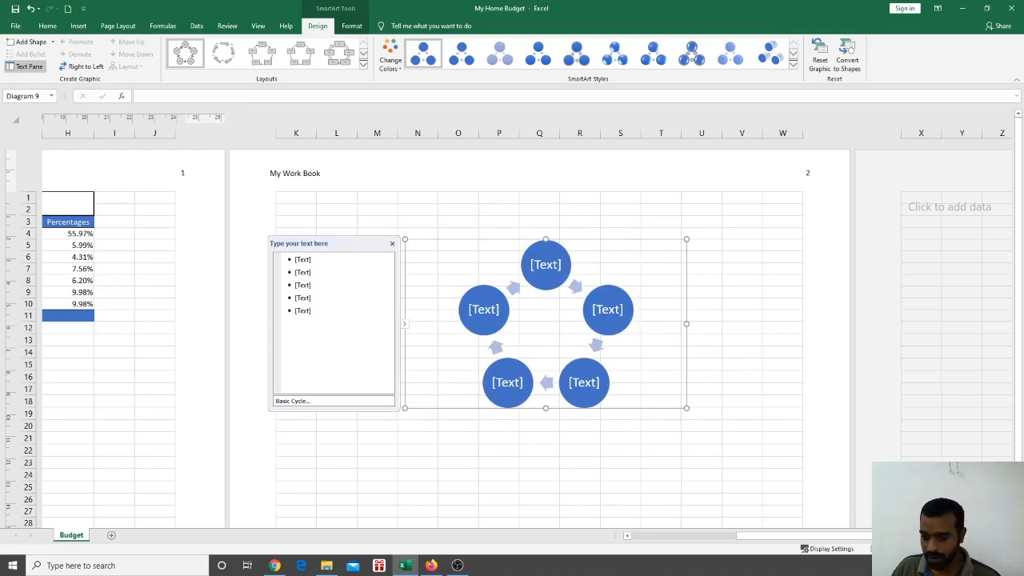
pyautogui.keyDown('ctrl'); pyautogui.scroll(5, 512, 336); pyautogui.keyUp('ctrl')
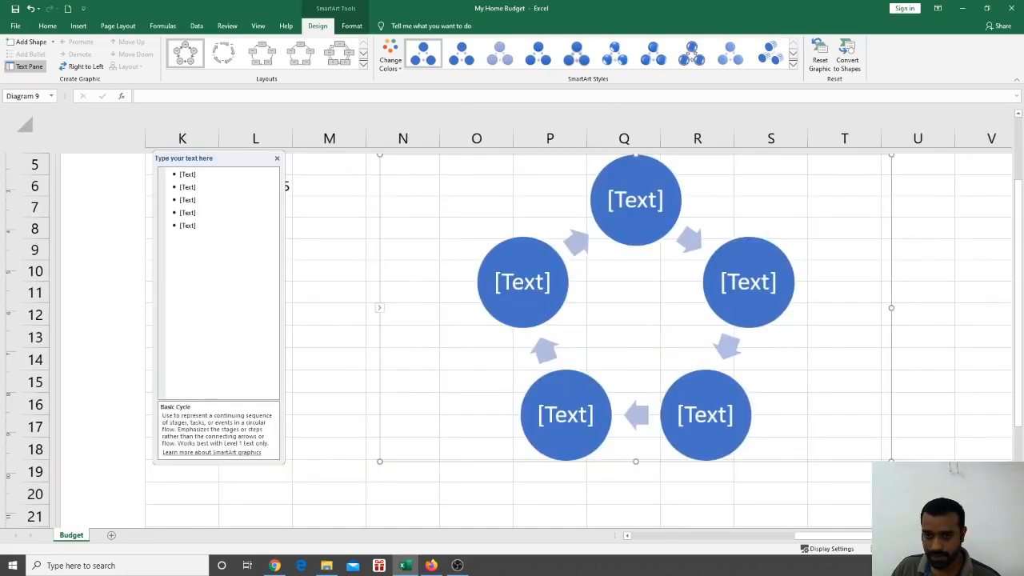
pyautogui.keyDown('ctrl'); pyautogui.scroll(-3, 512, 336); pyautogui.keyUp('ctrl')
pyautogui.hscroll(4, 512, 336)
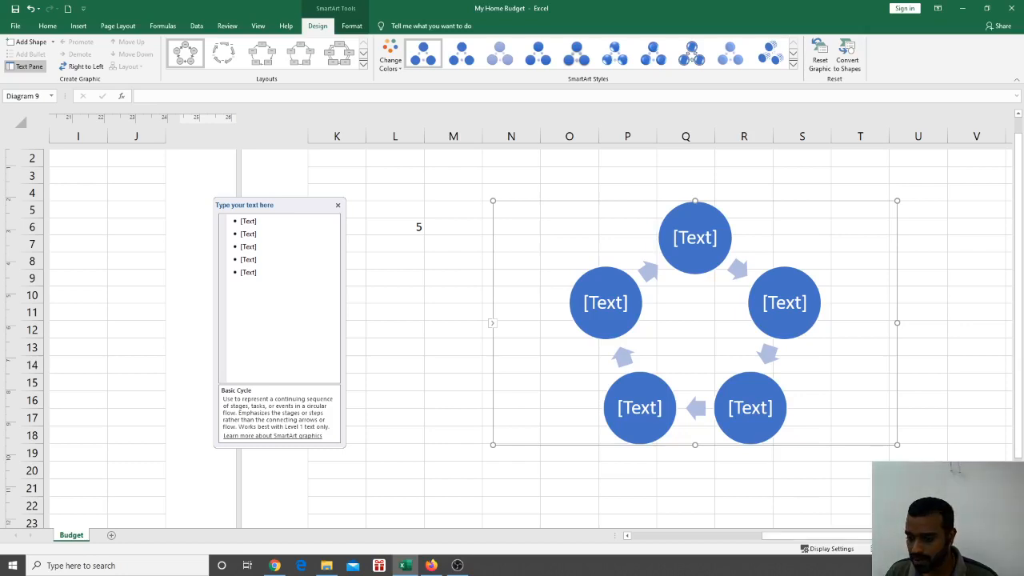
pyautogui.scroll(-1, 696, 320)
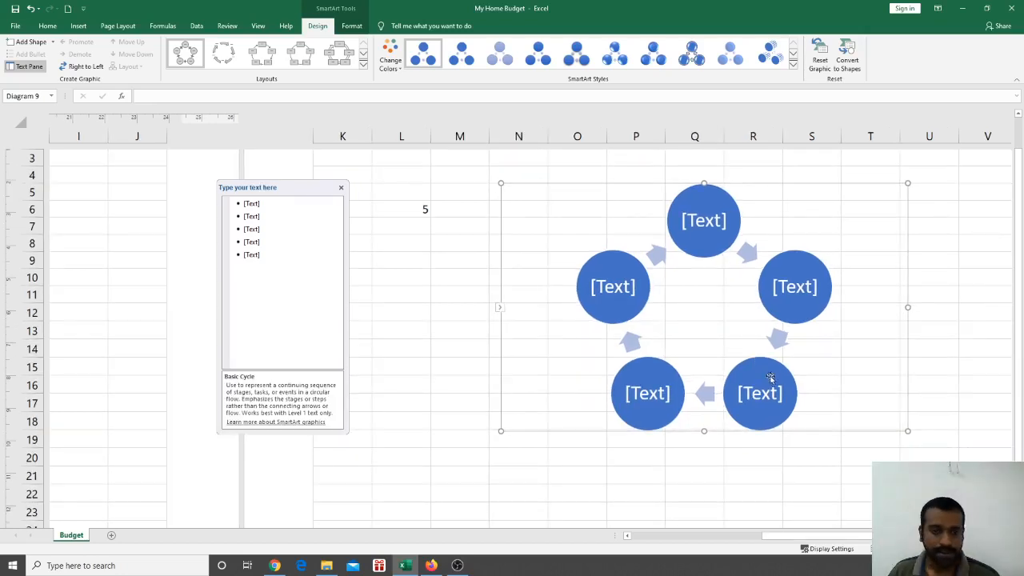
# Place the Text Pane beside the circles and try editing the top circle's label
pyautogui.moveTo(277, 193); pyautogui.dragTo(422, 194)
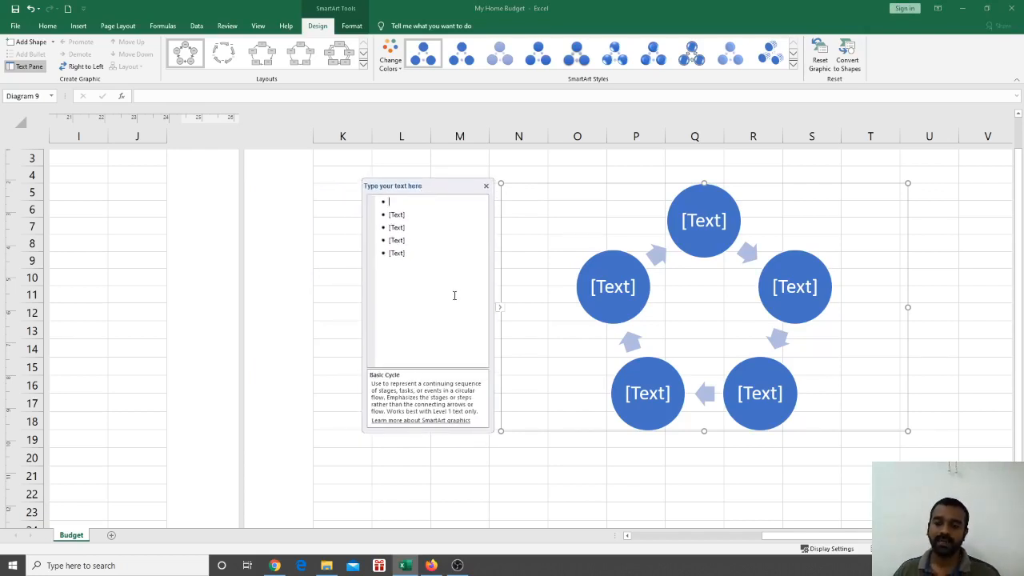
pyautogui.click(697, 229)
pyautogui.press('Escape')
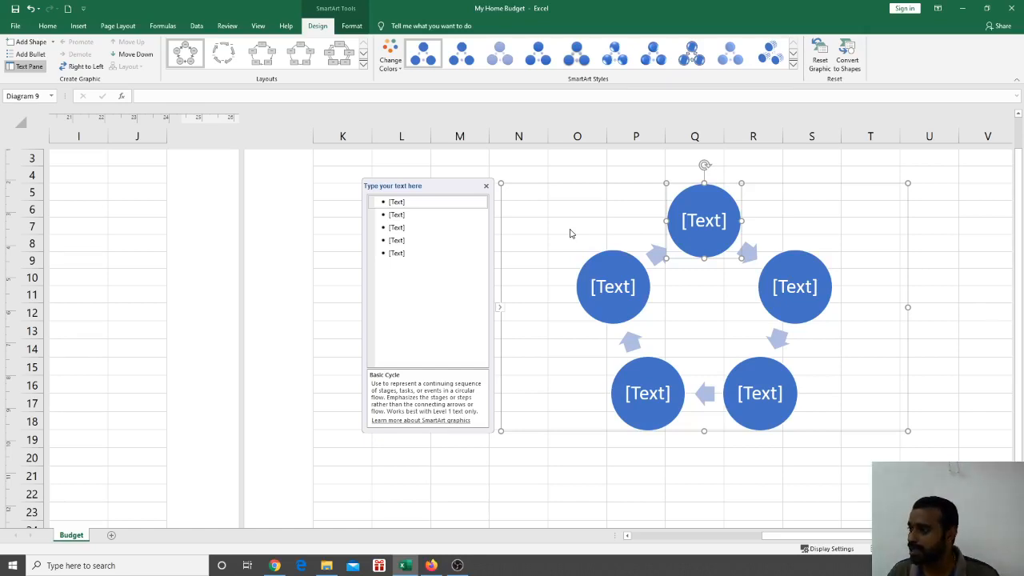
pyautogui.hotkey('alt', 'Tab')
pyautogui.hotkey('alt', 'Tab')
pyautogui.hotkey('alt', 'Tab')
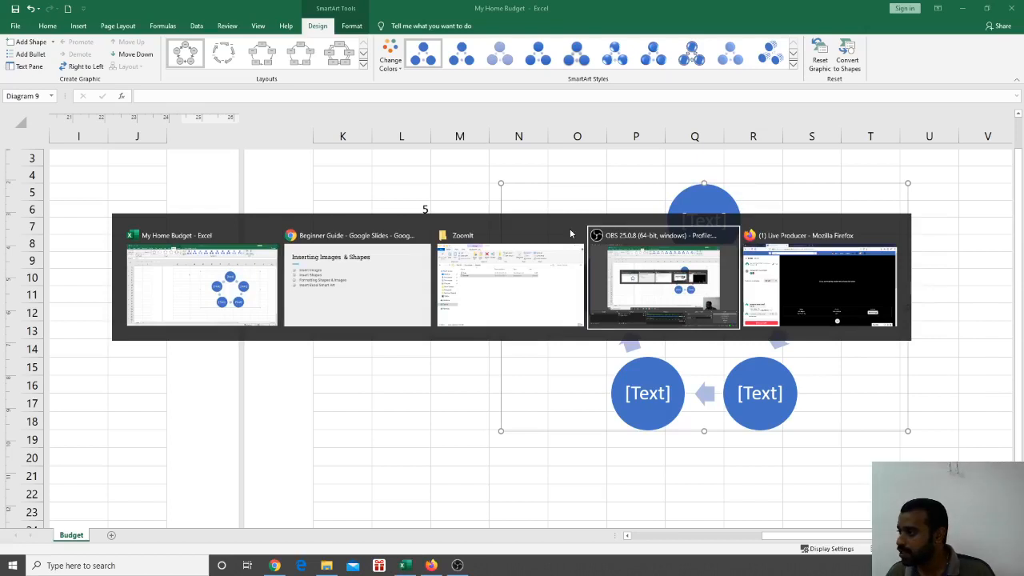
pyautogui.hotkey('alt', 'Tab')
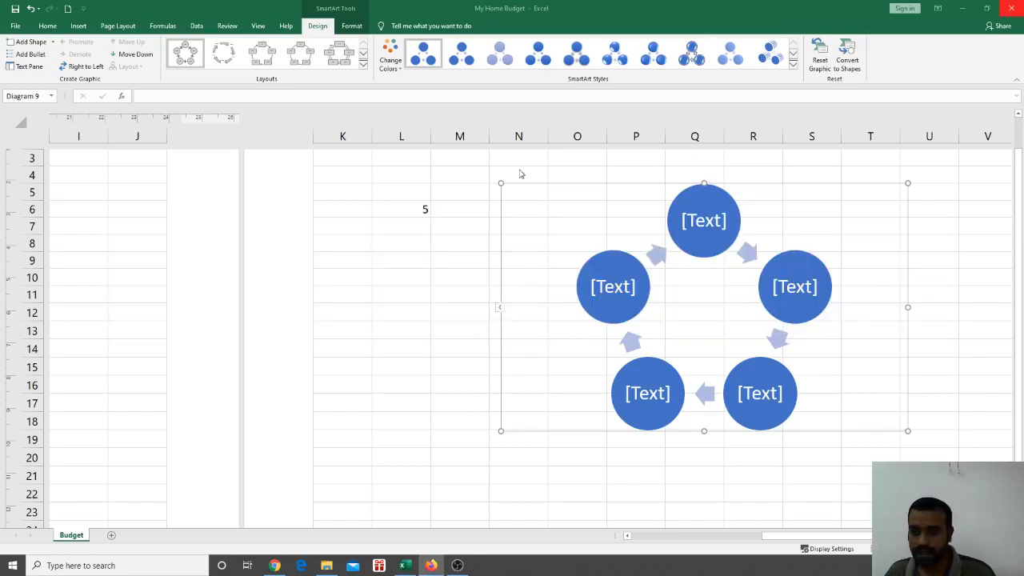
# In the Text Pane, enter labels Sender, Message, Channel, Reciever and Feedback for the five circles
pyautogui.click(713, 228)
pyautogui.click(394, 202)
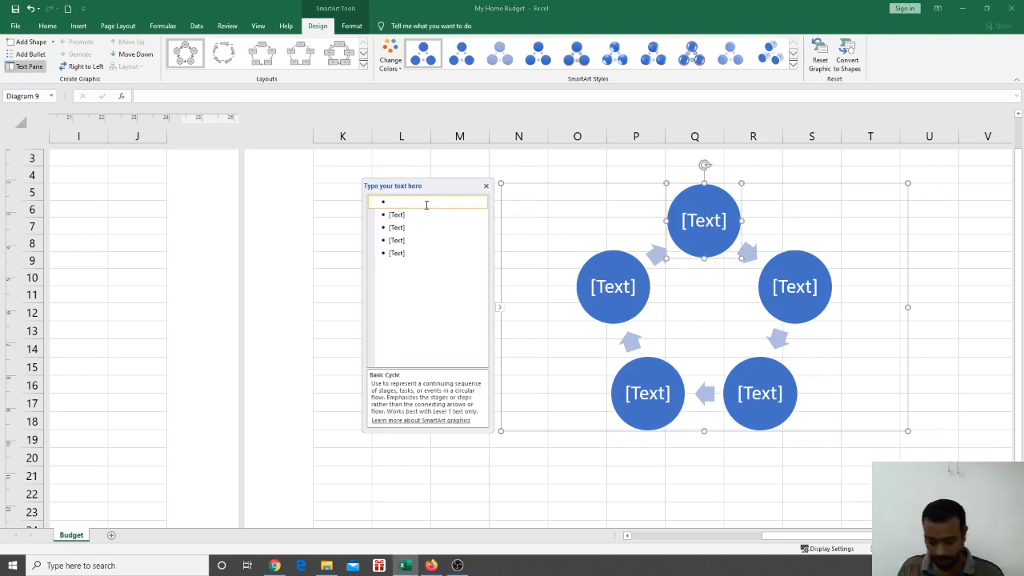
pyautogui.write('Se')
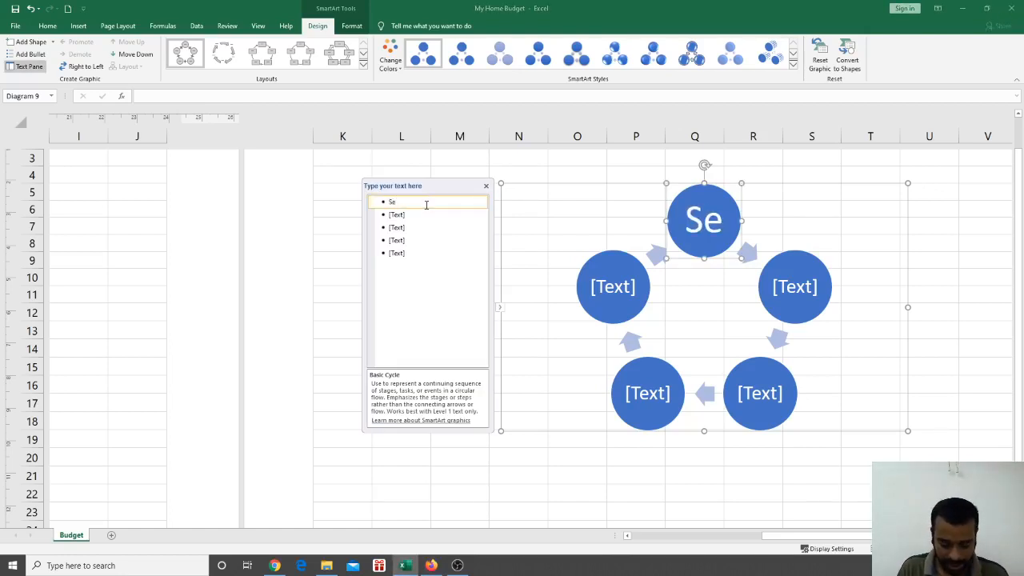
pyautogui.write('nder')
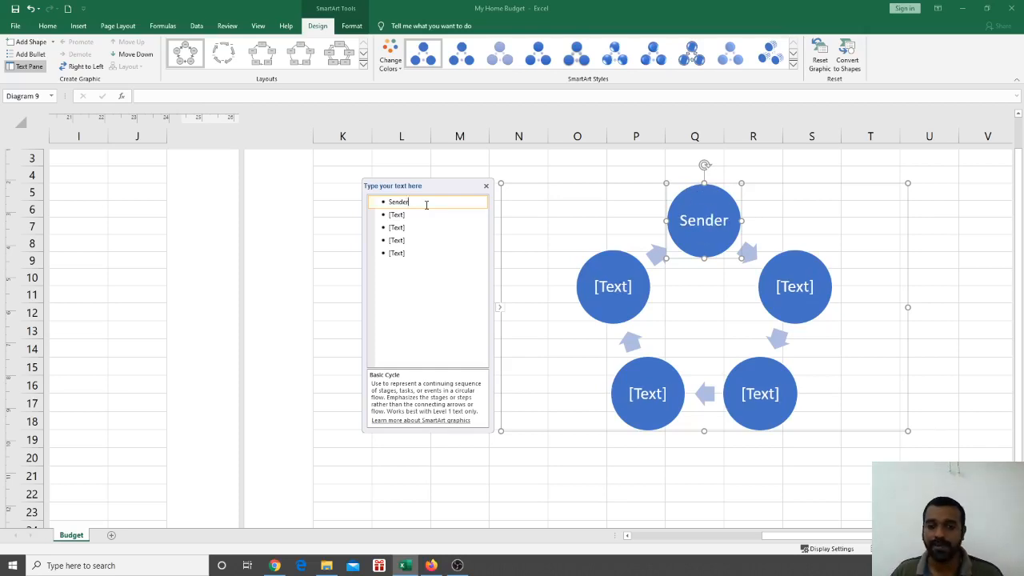
pyautogui.click(404, 216)
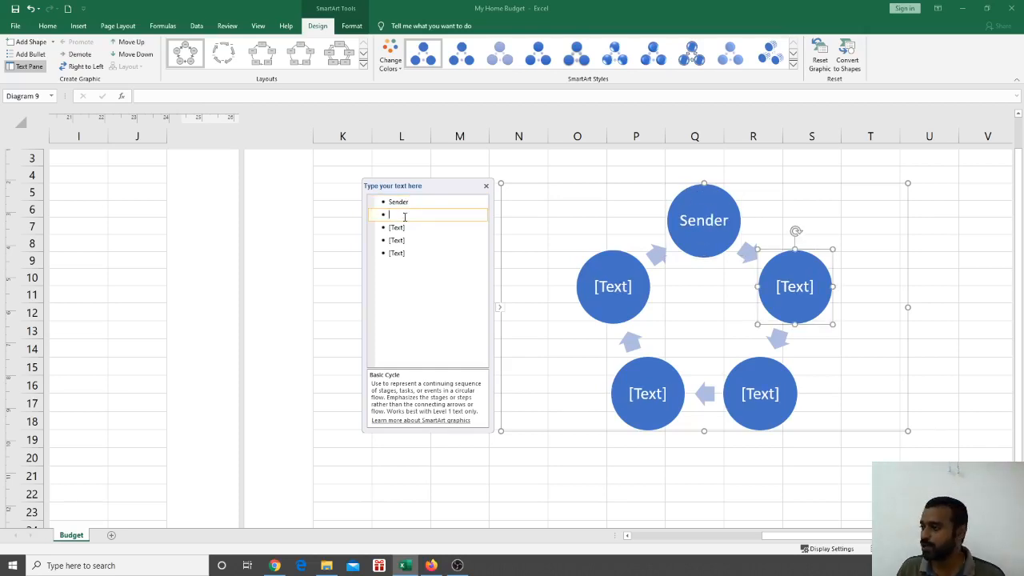
pyautogui.write('ssage')
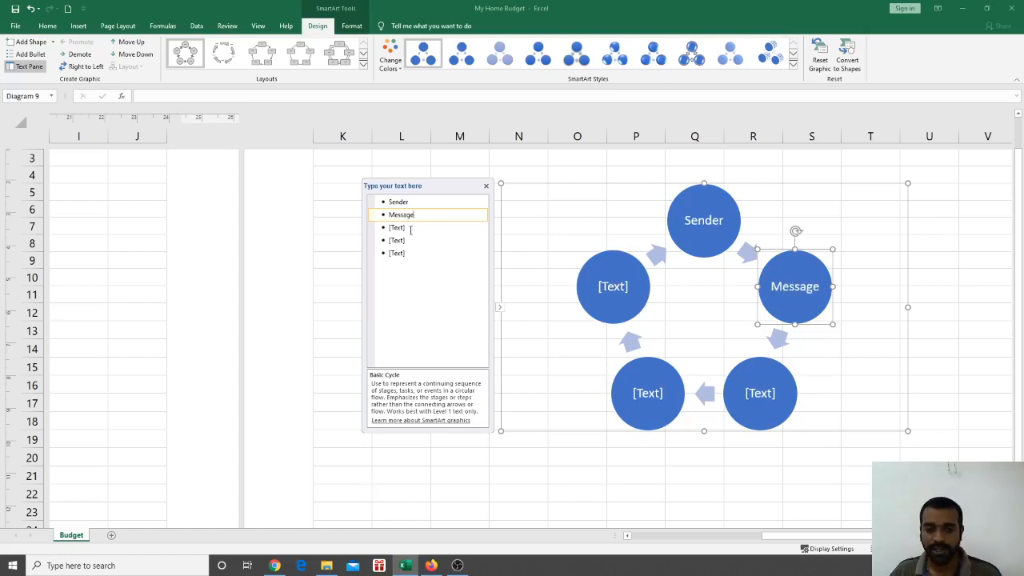
pyautogui.click(408, 228)
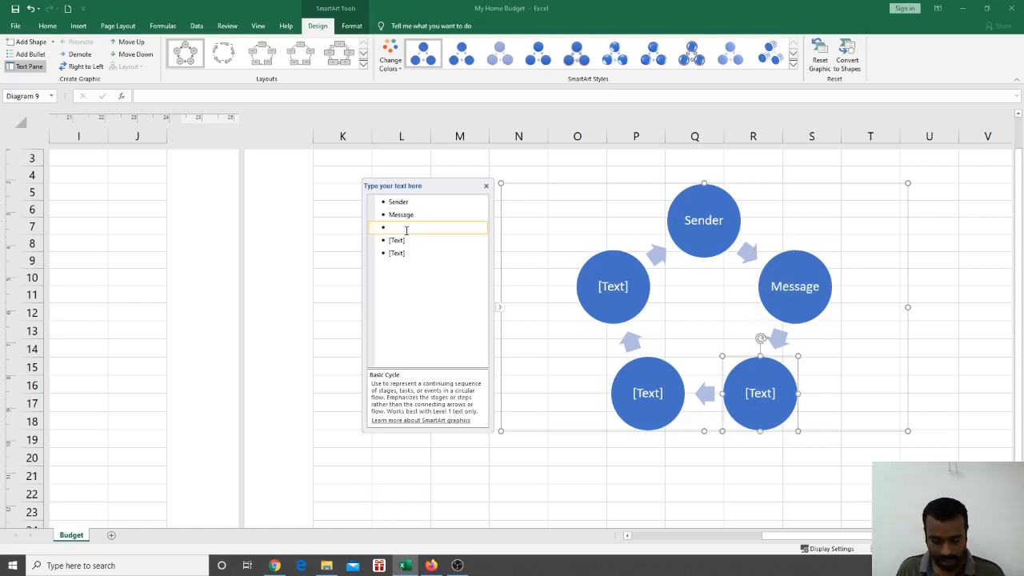
pyautogui.write('Cha')
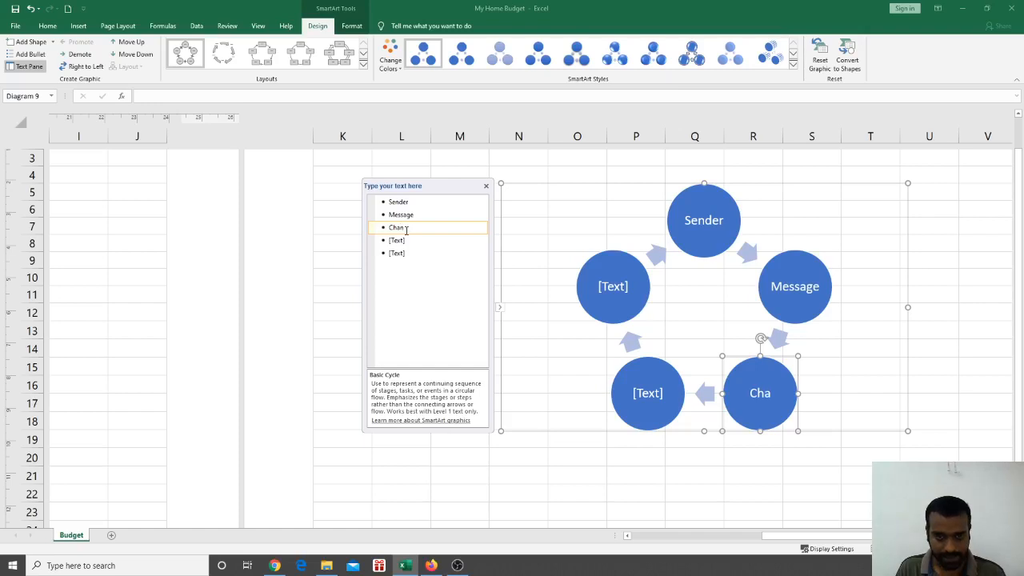
pyautogui.write('nnel')
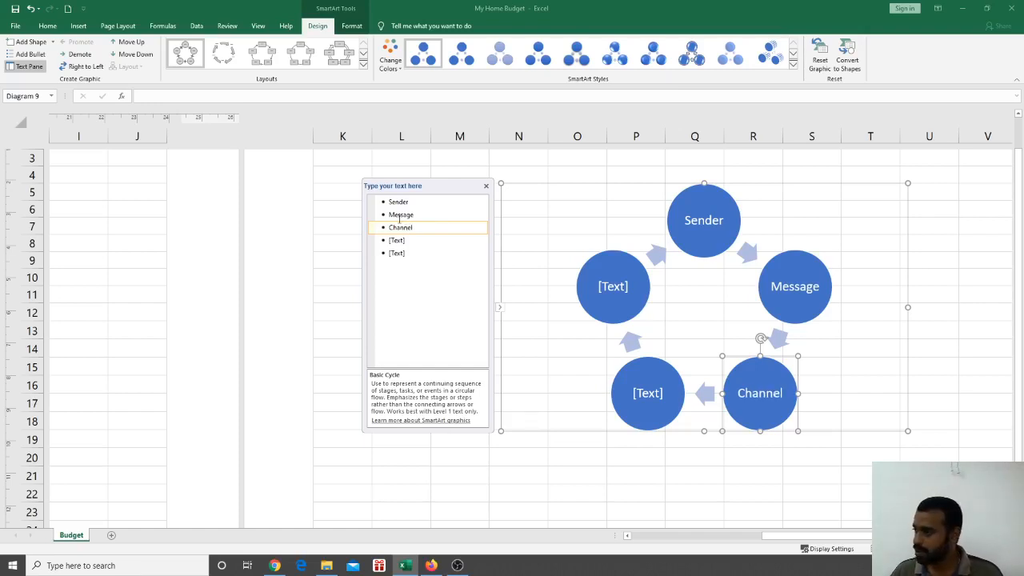
pyautogui.click(408, 241)
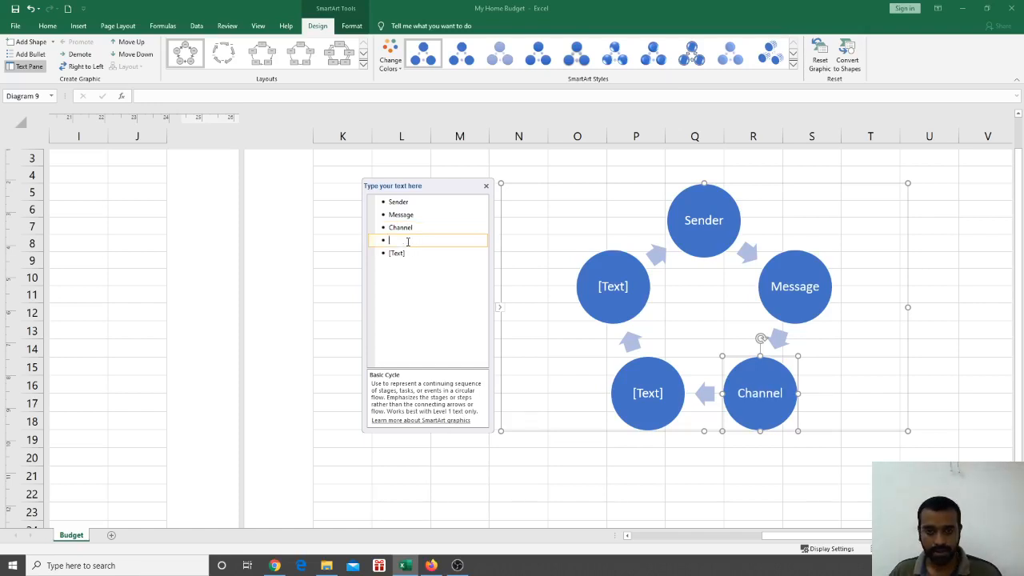
pyautogui.write('Re')
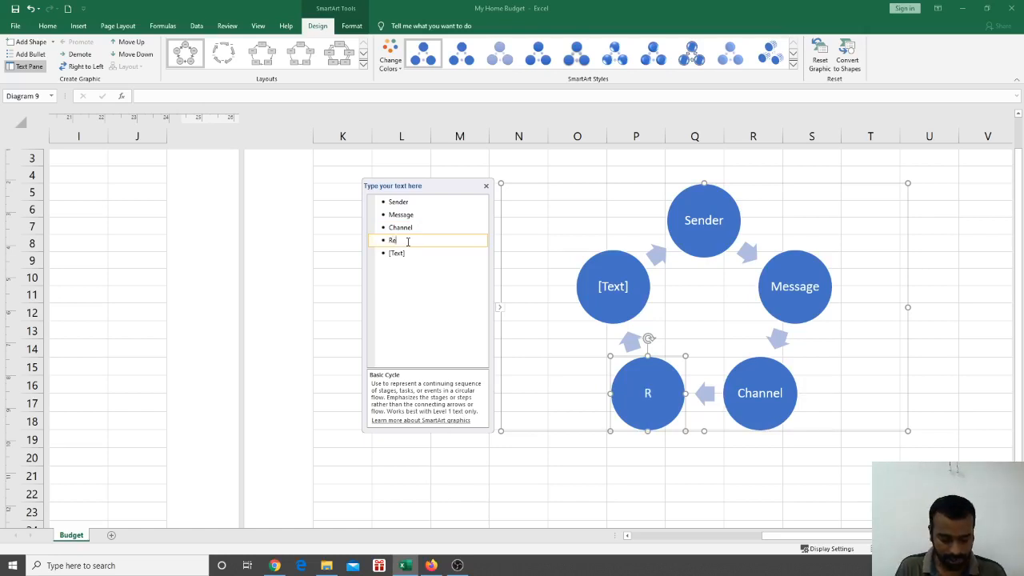
pyautogui.write('ciever')
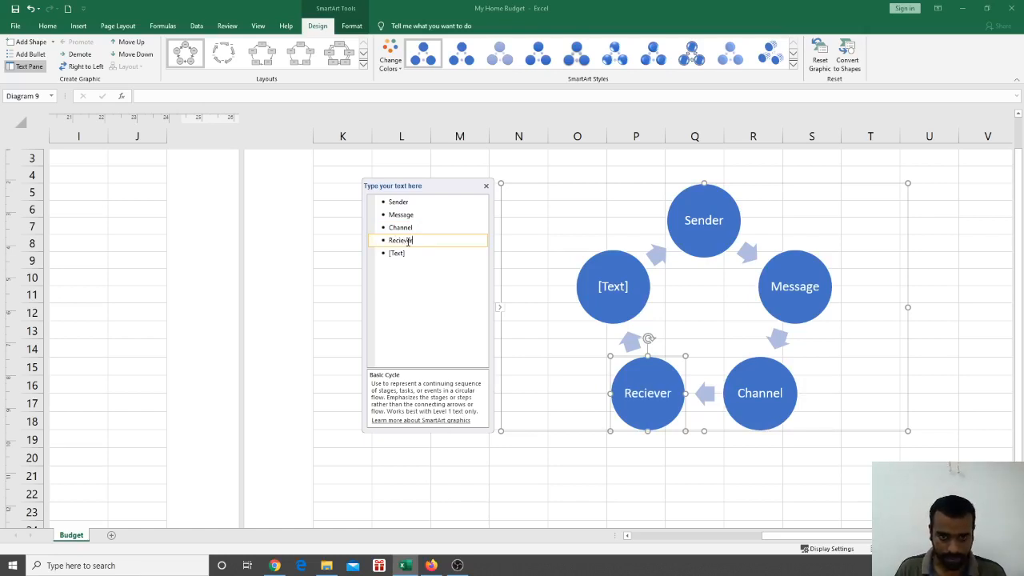
pyautogui.click(411, 251)
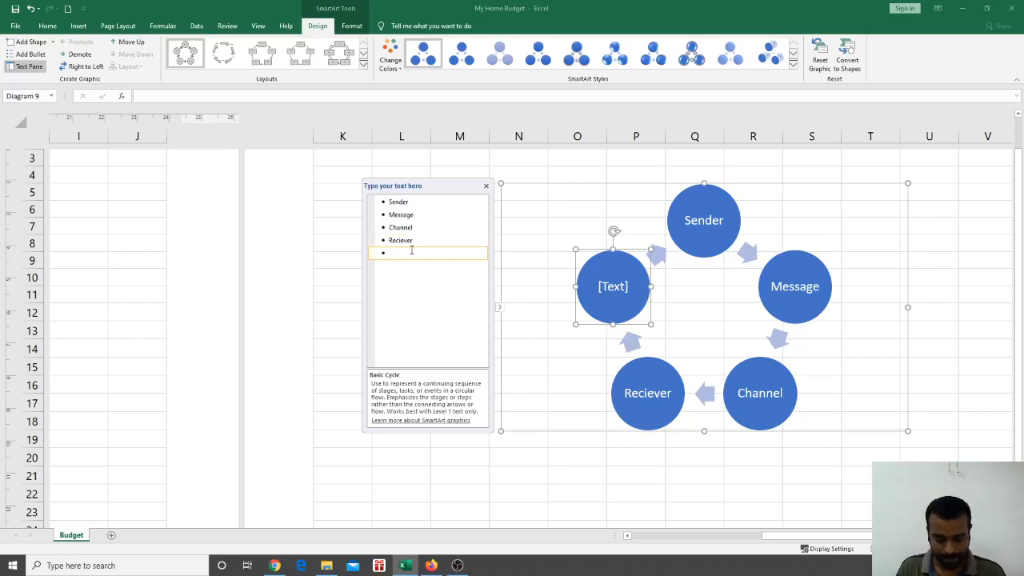
pyautogui.write('Feedba')
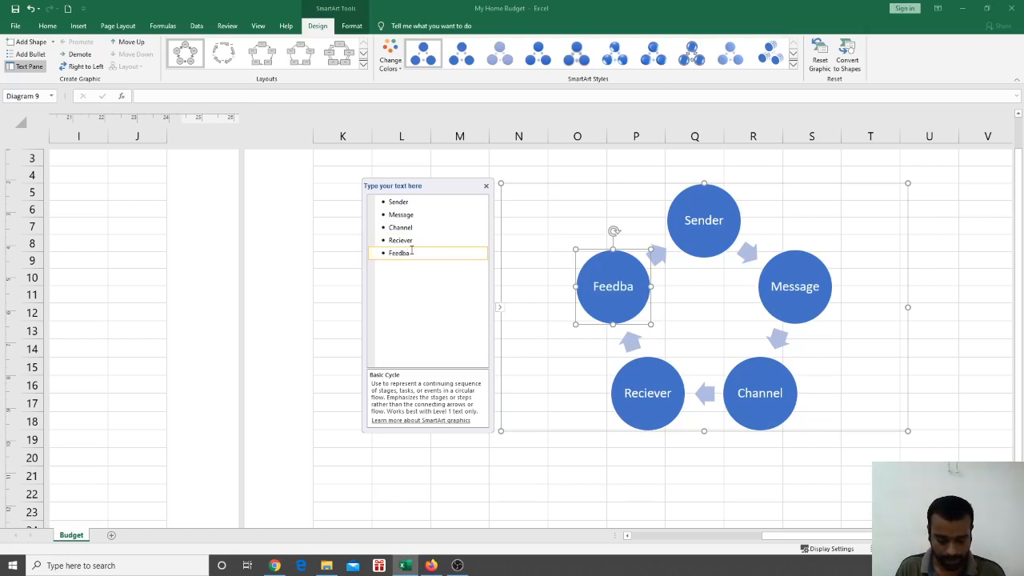
pyautogui.write('ck')
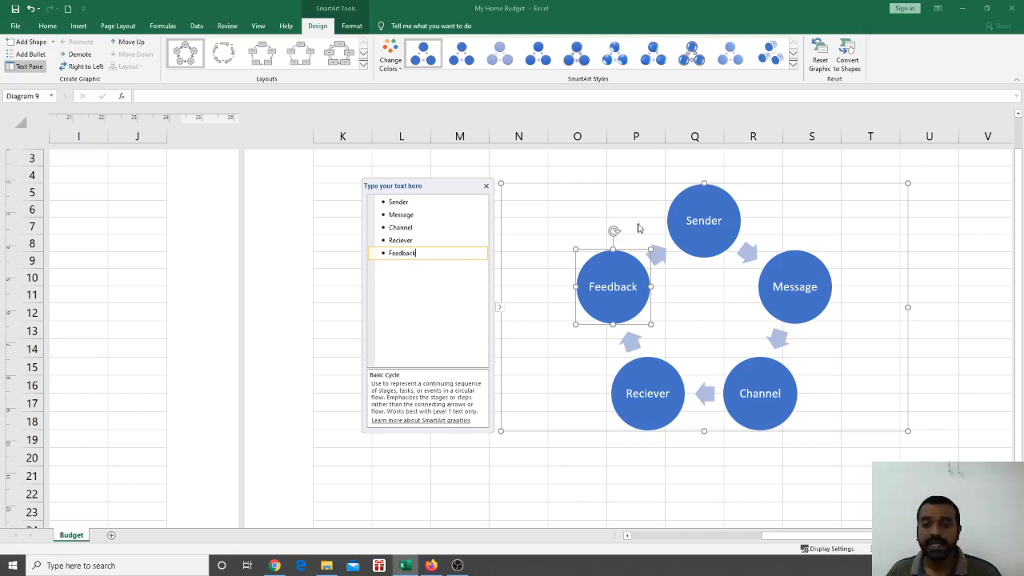
pyautogui.click(638, 185)
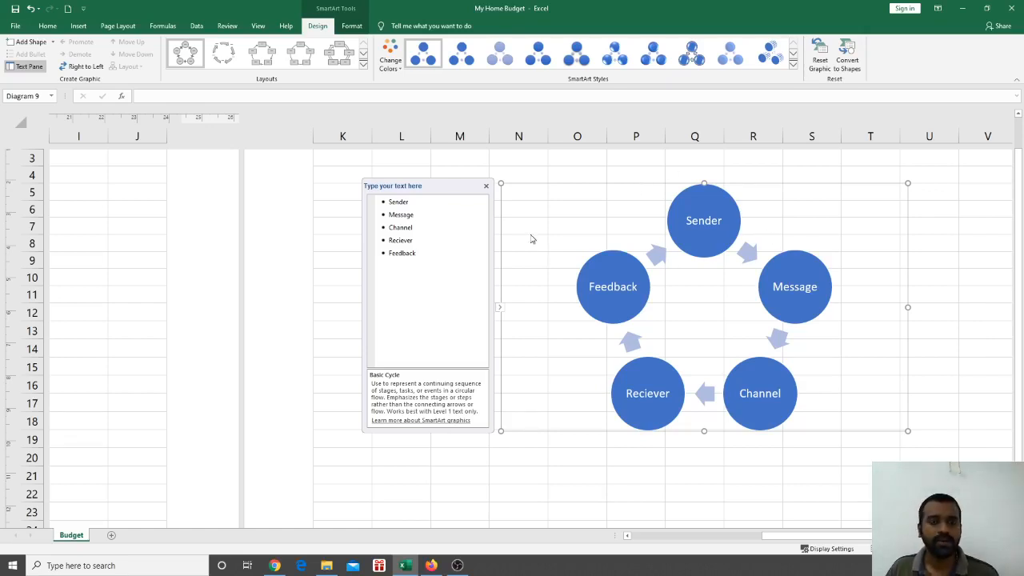
# Select and deselect the cycle diagram and its Message and Sender circles on the sheet
pyautogui.click(322, 290)
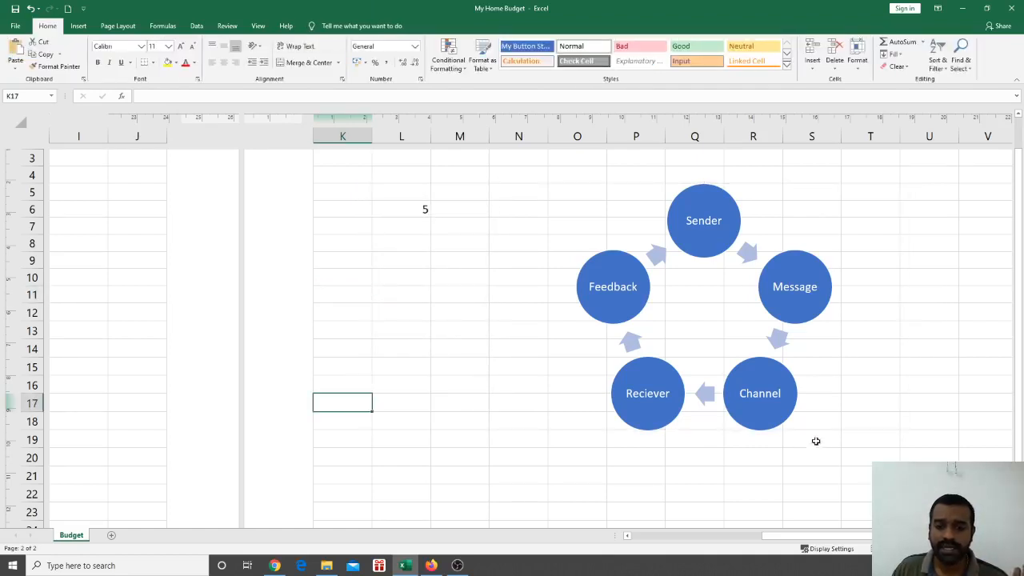
pyautogui.click(841, 425)
pyautogui.click(949, 295)
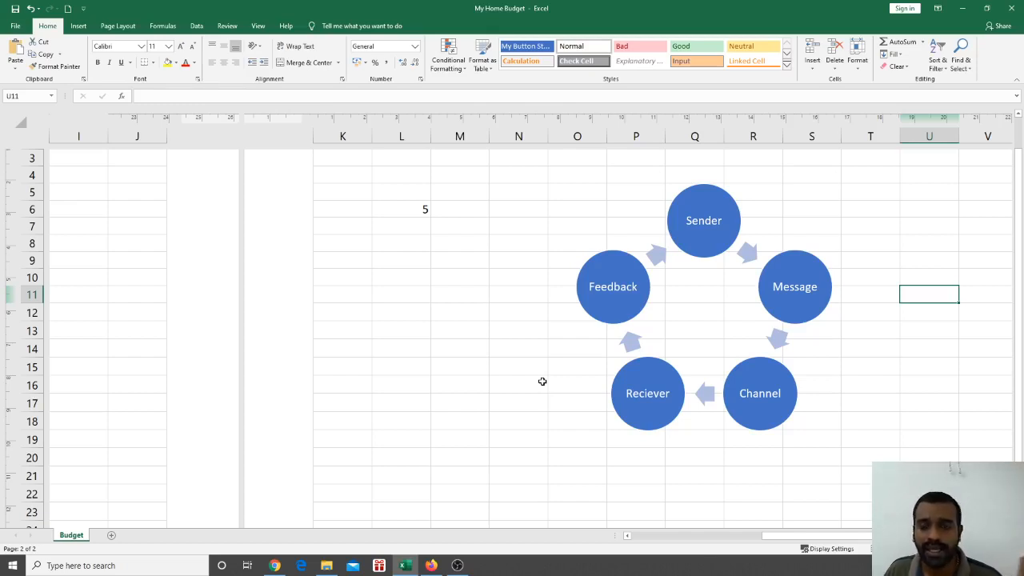
pyautogui.click(920, 379)
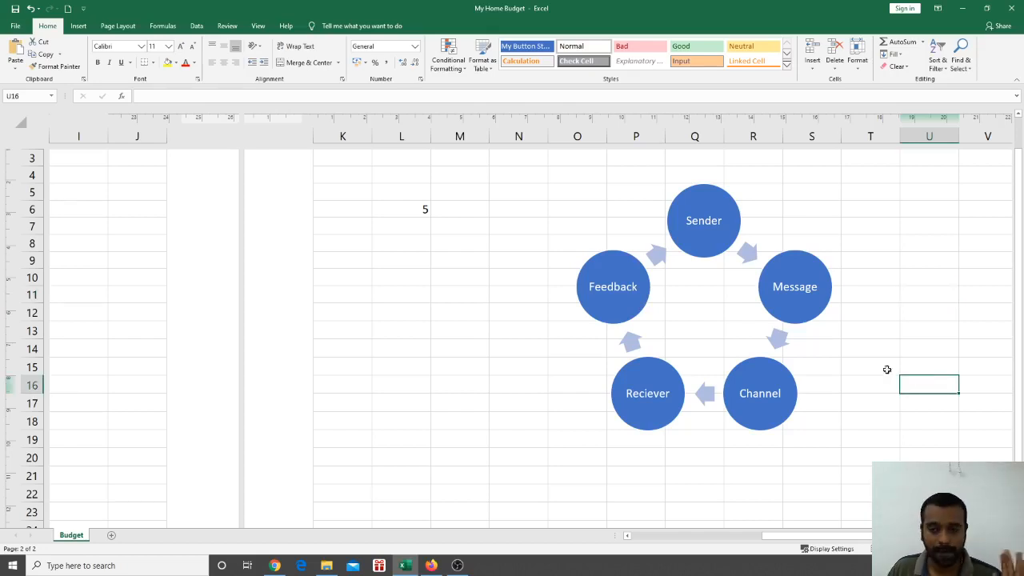
pyautogui.click(815, 314)
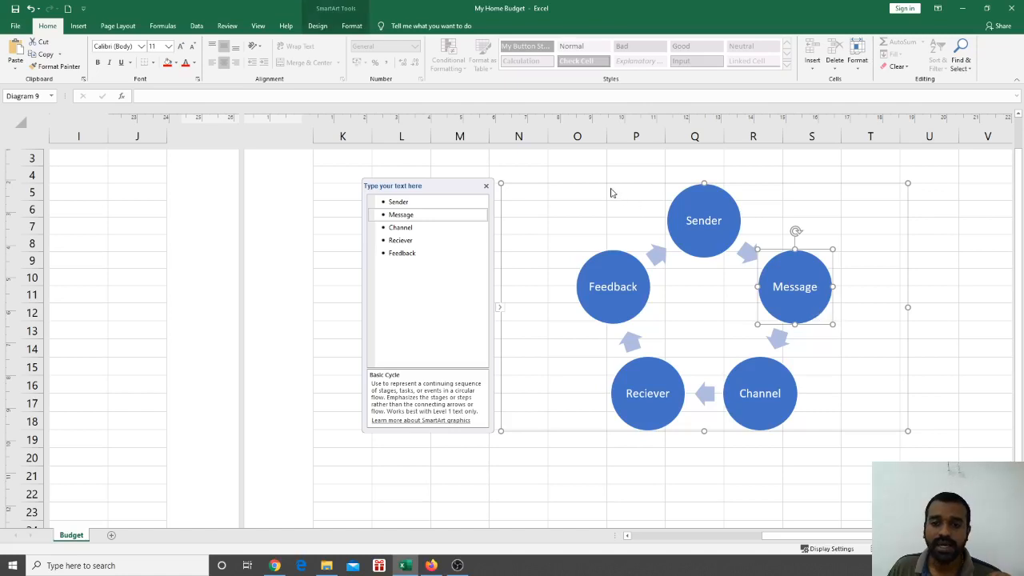
pyautogui.click(610, 185)
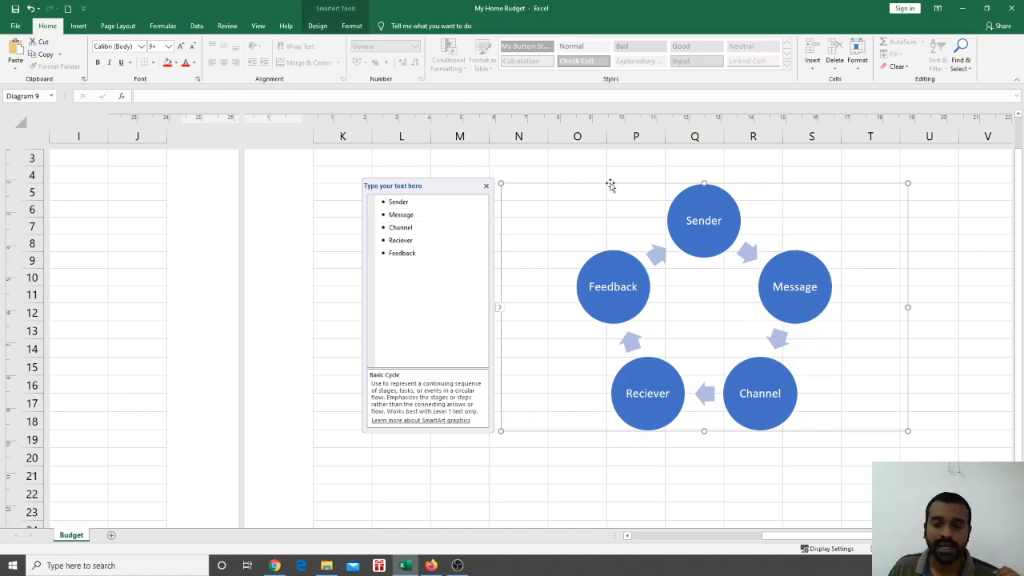
pyautogui.click(556, 468)
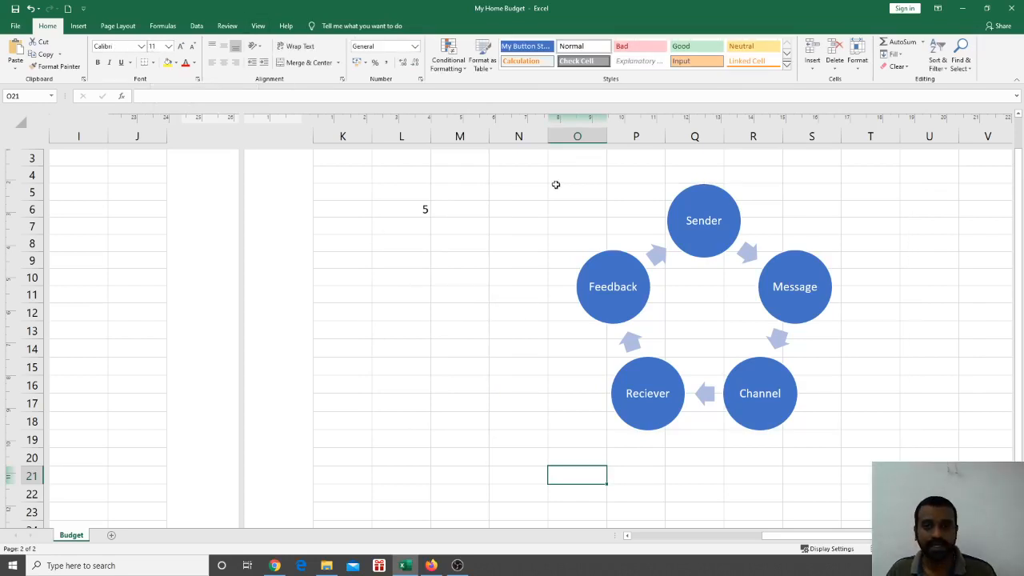
pyautogui.click(719, 237)
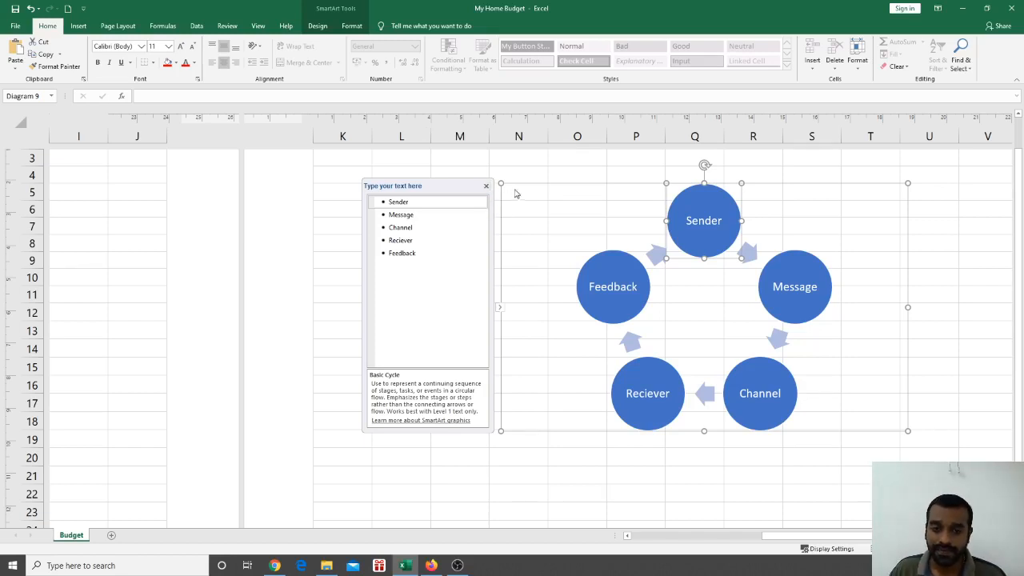
pyautogui.click(521, 190)
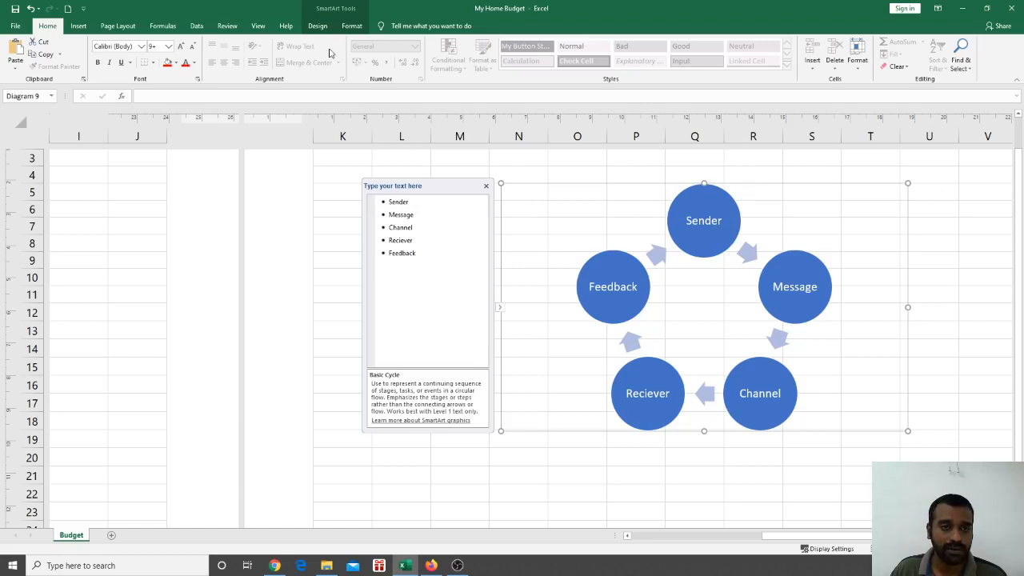
# On the SmartArt Design tab, check the Add Shape options, then select the Sender item
pyautogui.click(317, 27)
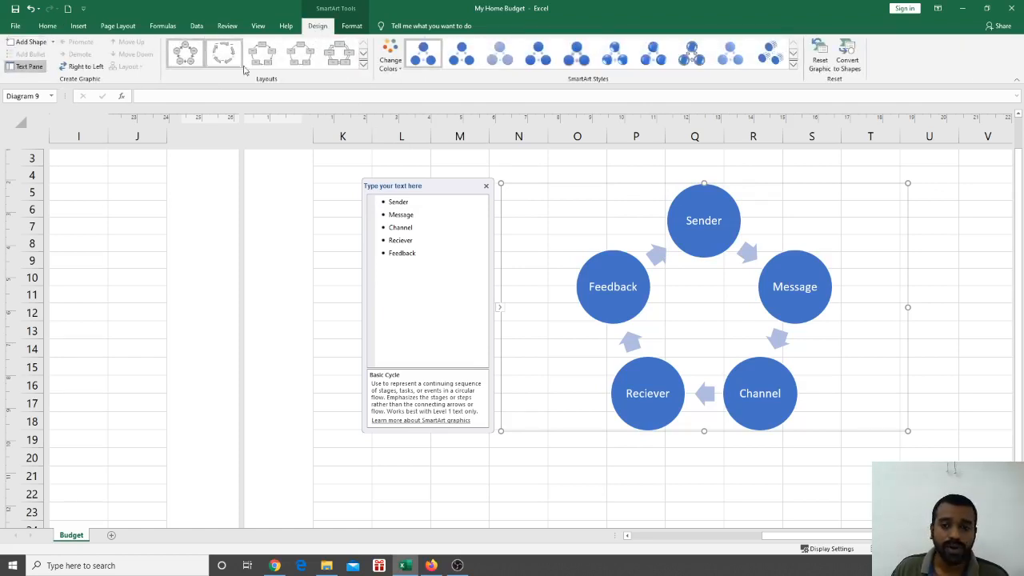
pyautogui.click(52, 45)
pyautogui.click(51, 45)
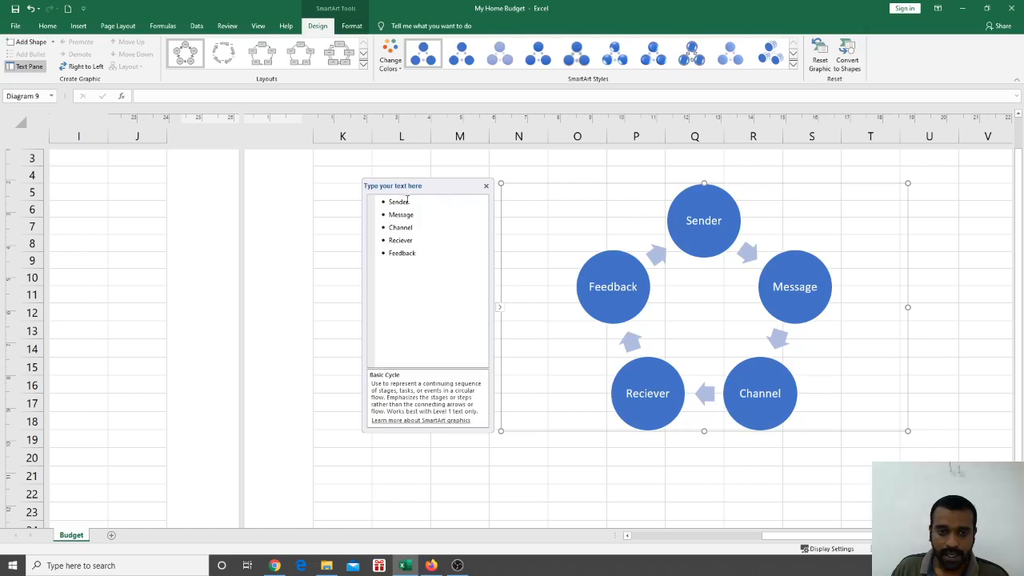
pyautogui.click(404, 201)
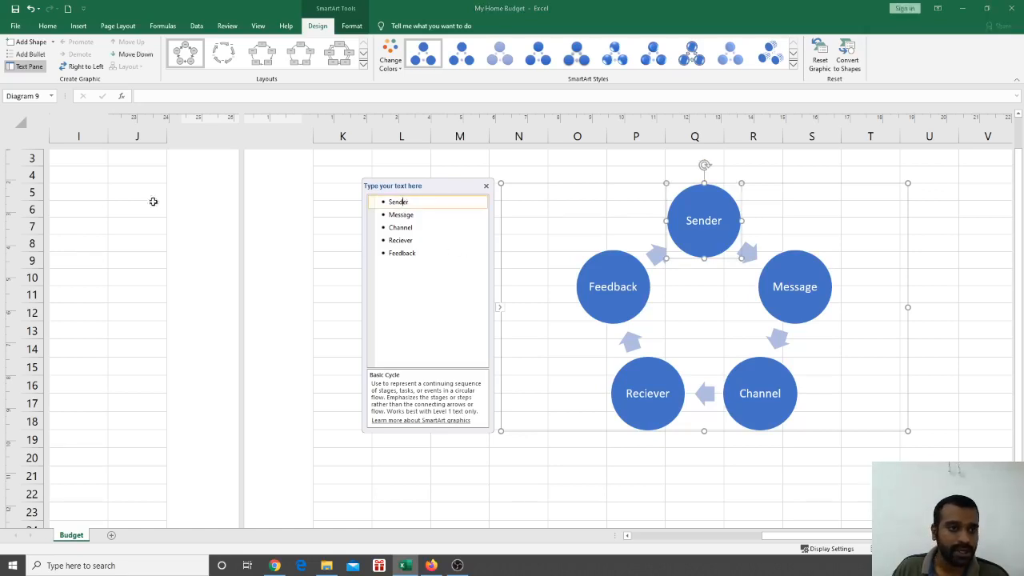
pyautogui.click(84, 68)
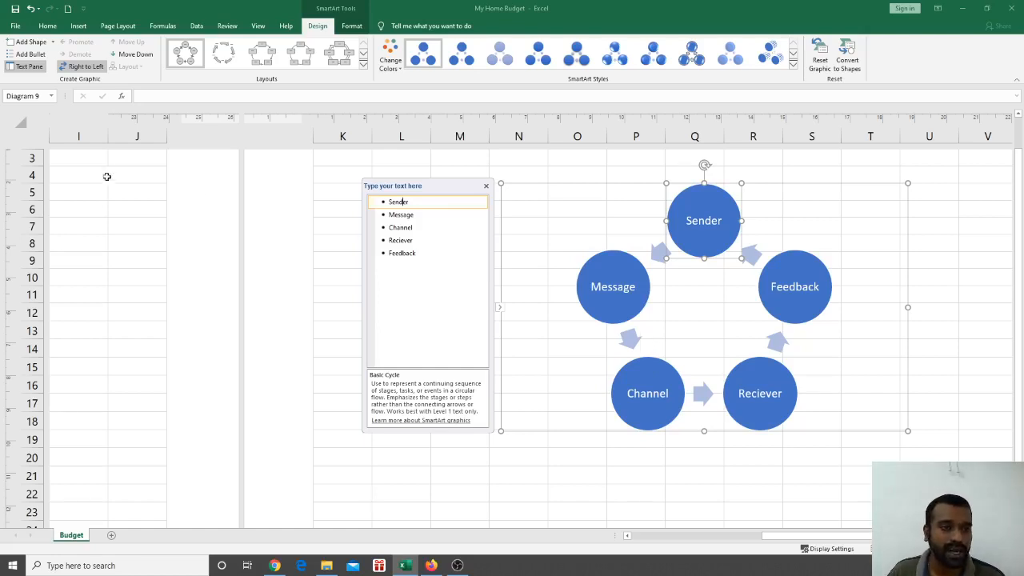
pyautogui.click(94, 69)
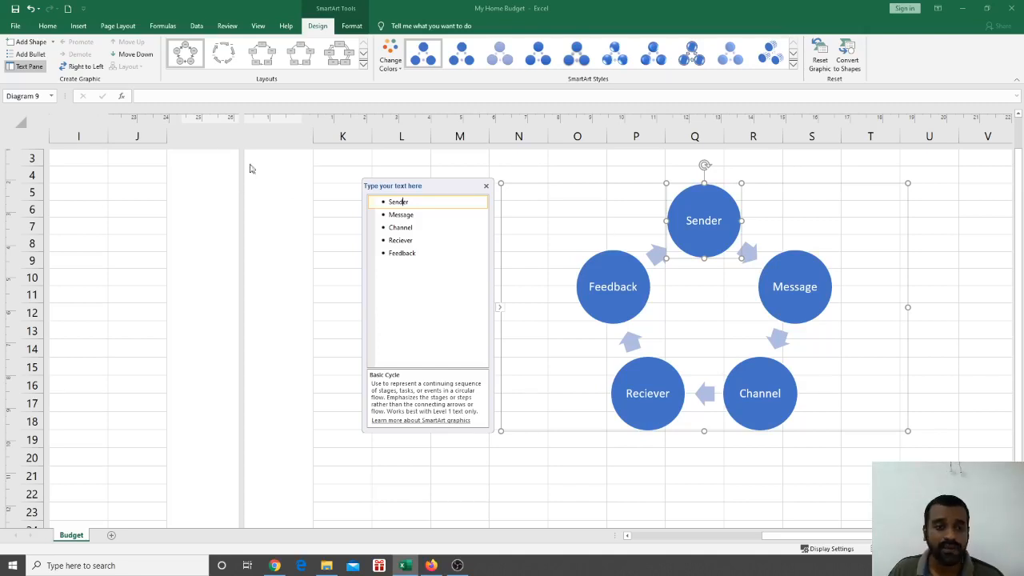
# Shift Sender with Move Down/Move Up until the cycle reads Message, Sender, Channel, Reciever, Feedback
pyautogui.click(134, 55)
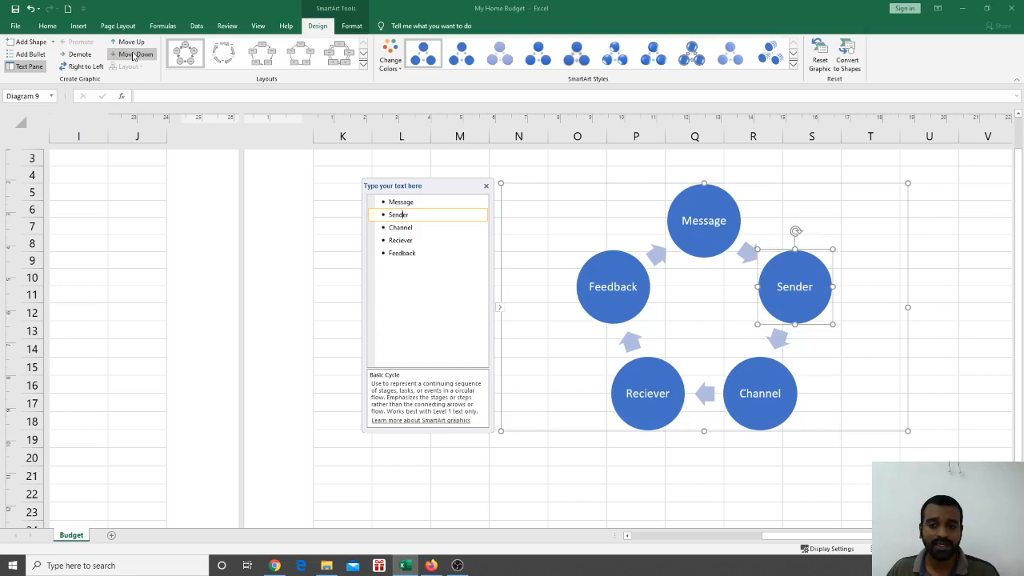
pyautogui.click(134, 54)
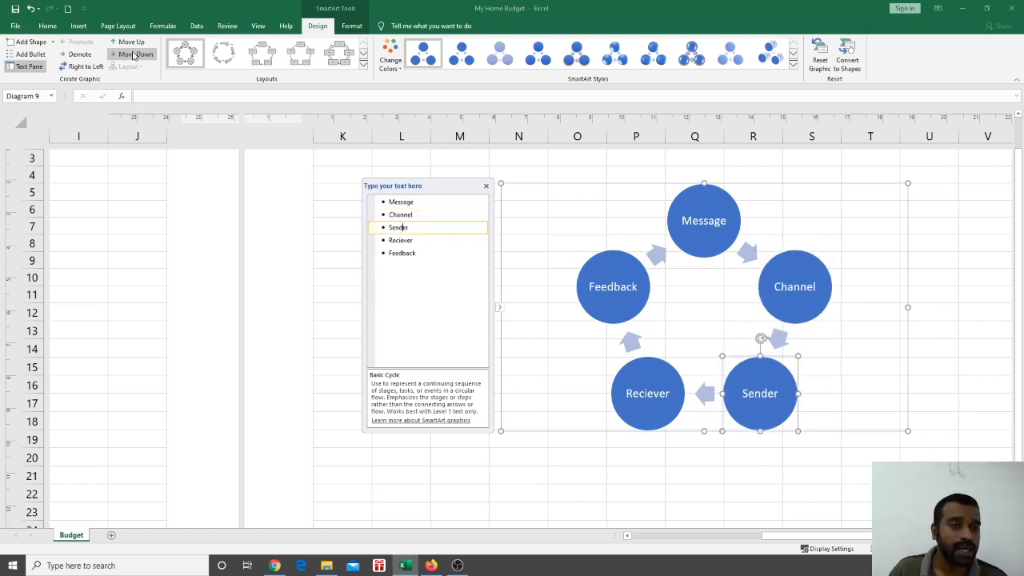
pyautogui.click(129, 41)
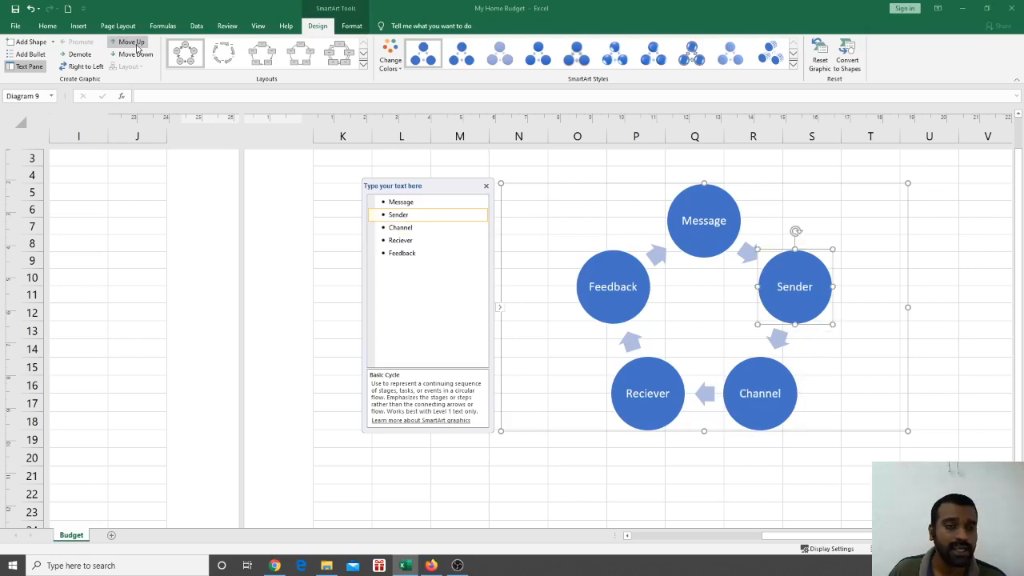
pyautogui.click(134, 43)
pyautogui.click(135, 54)
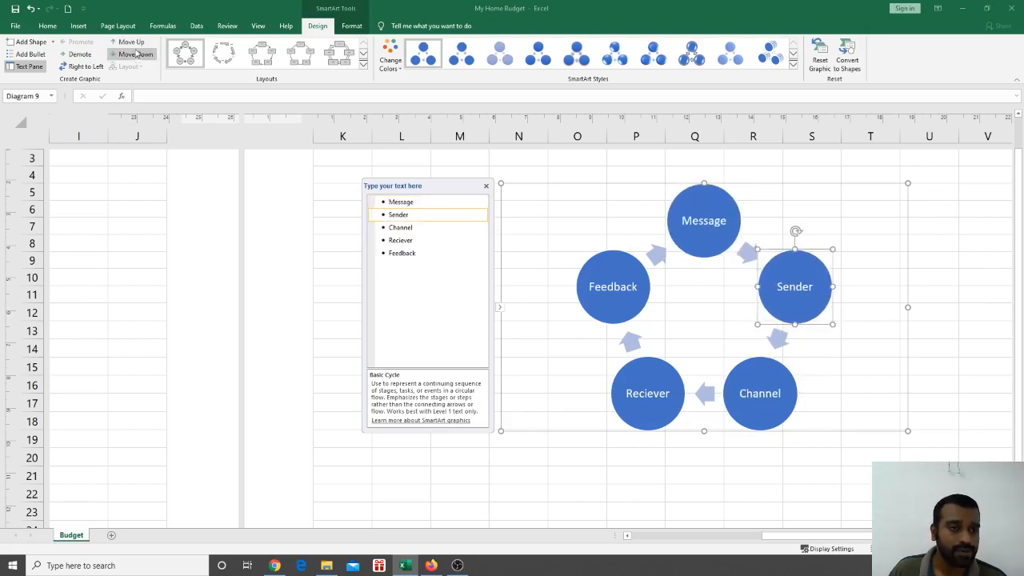
pyautogui.click(134, 44)
pyautogui.click(136, 54)
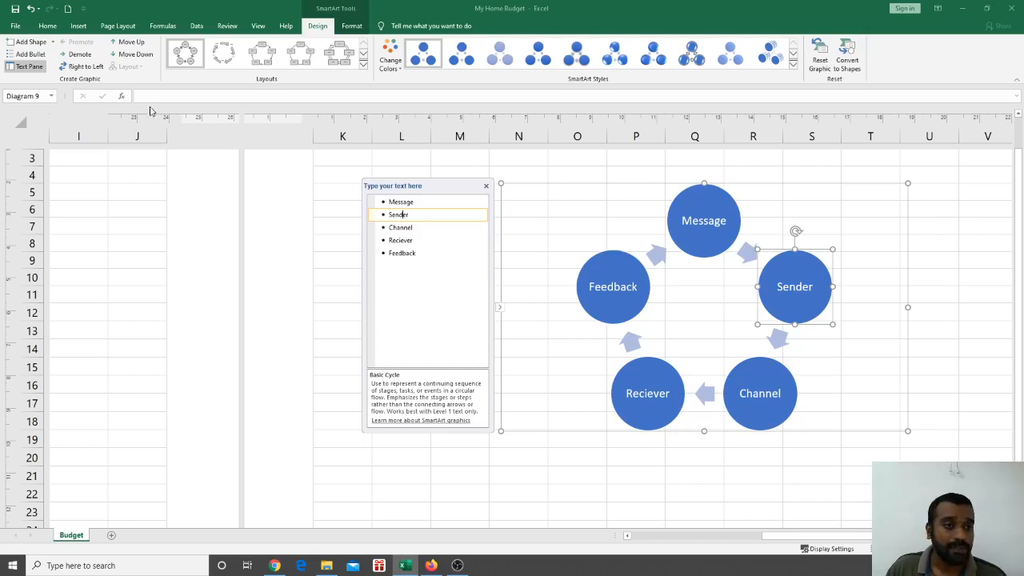
pyautogui.click(80, 55)
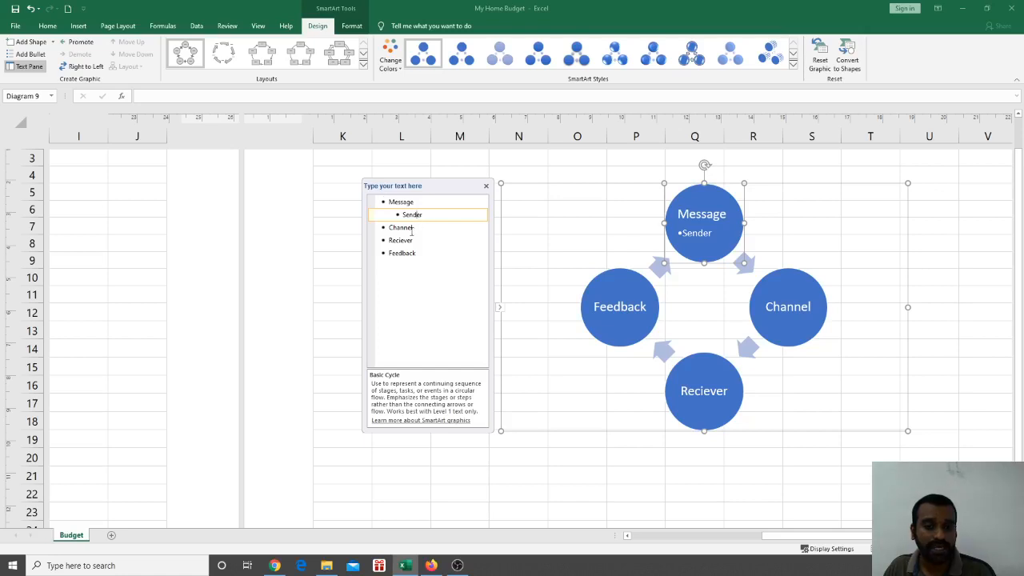
pyautogui.click(676, 405)
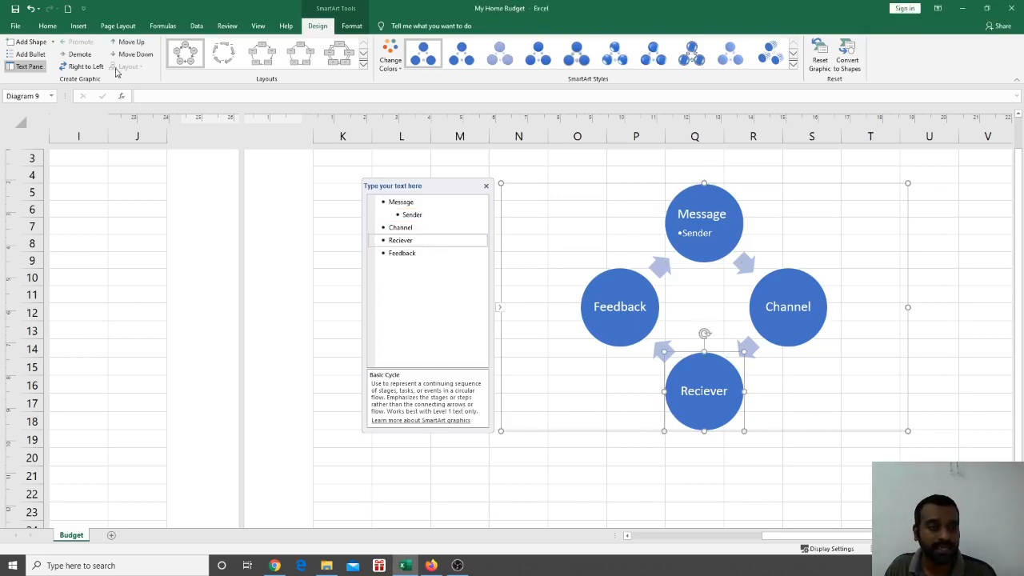
pyautogui.click(80, 54)
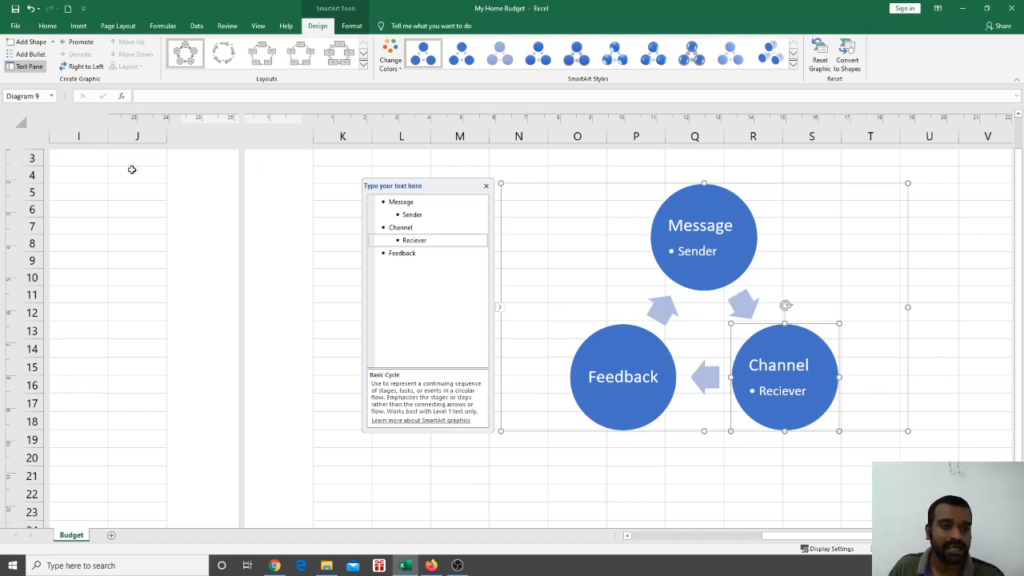
pyautogui.click(81, 45)
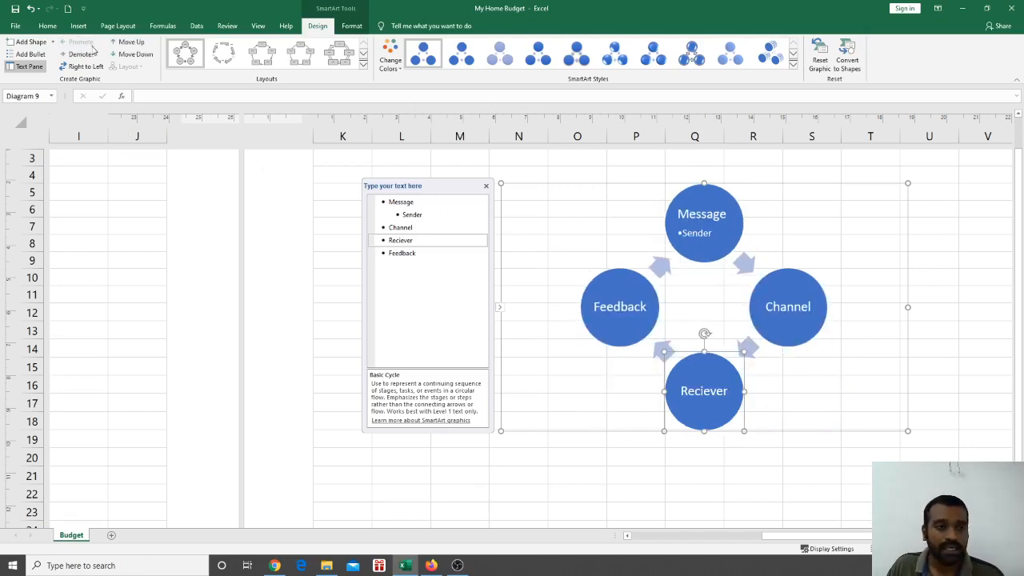
pyautogui.click(704, 236)
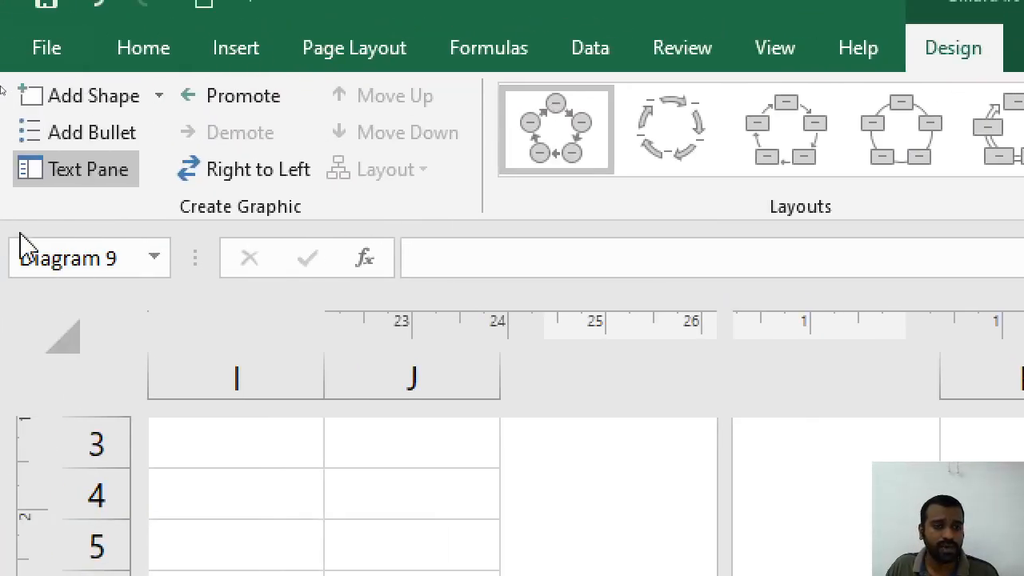
pyautogui.click(272, 98)
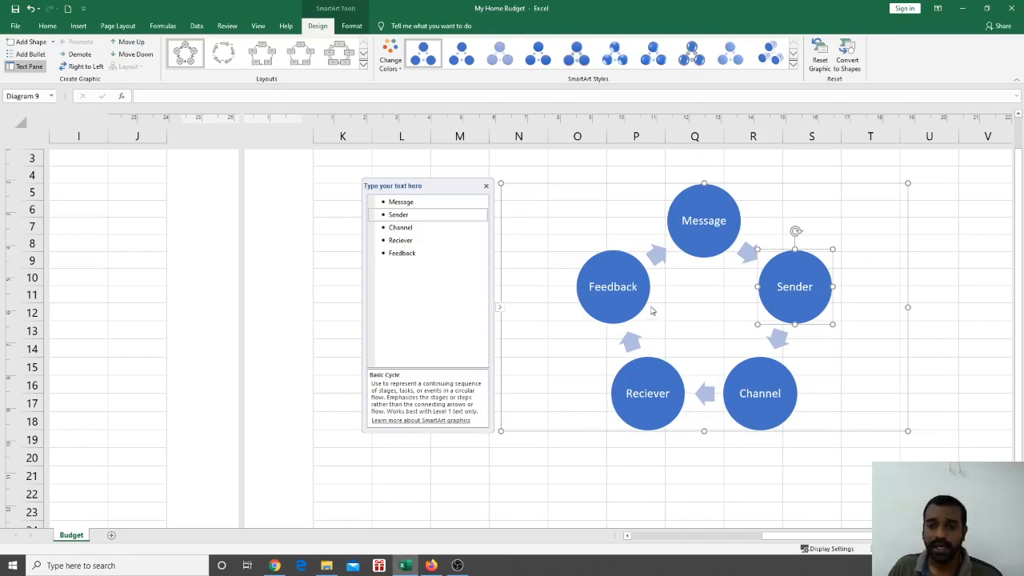
# Switch the communication diagram to the Multidirectional Cycle layout
pyautogui.click(363, 66)
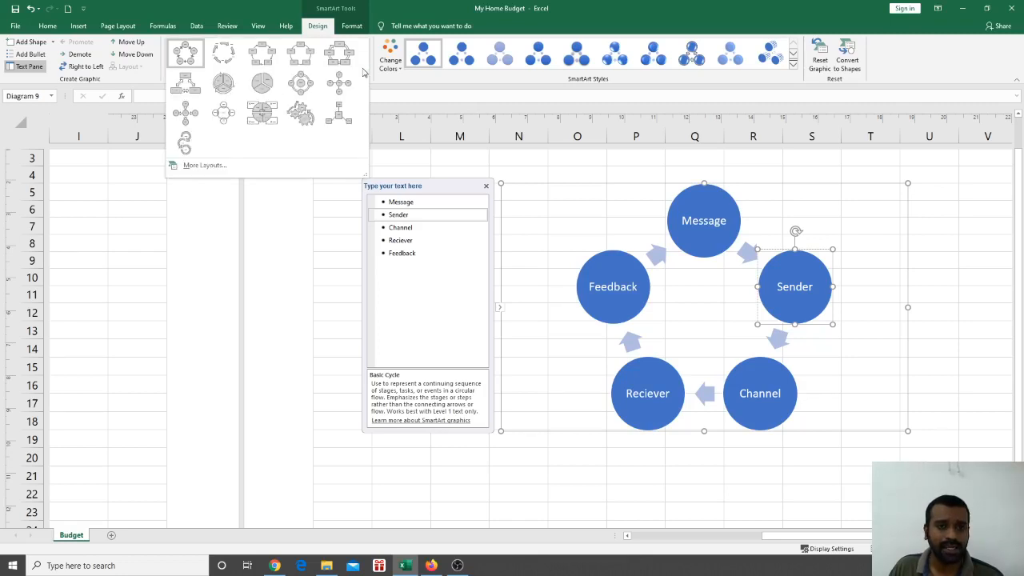
pyautogui.click(185, 82)
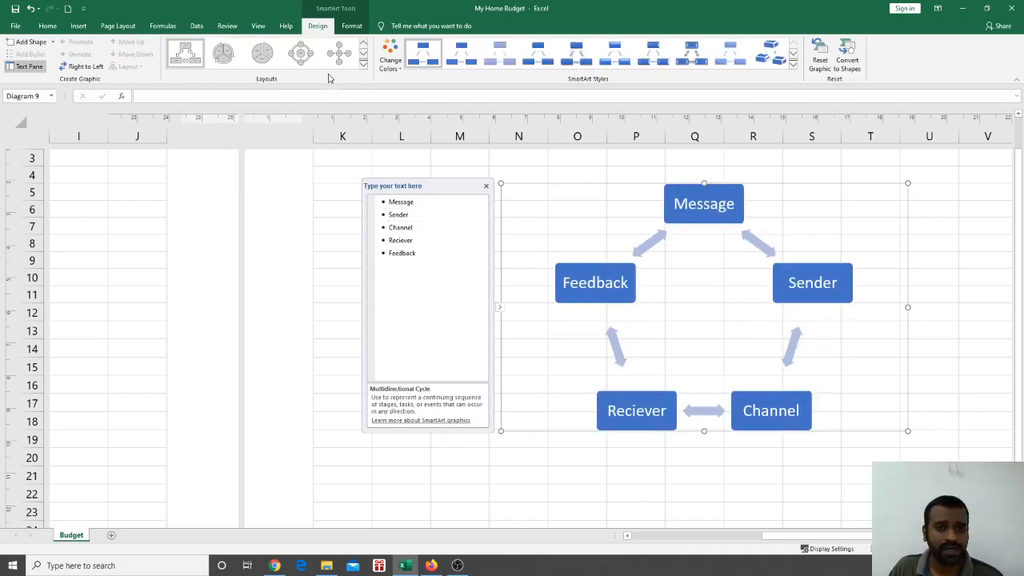
pyautogui.click(363, 68)
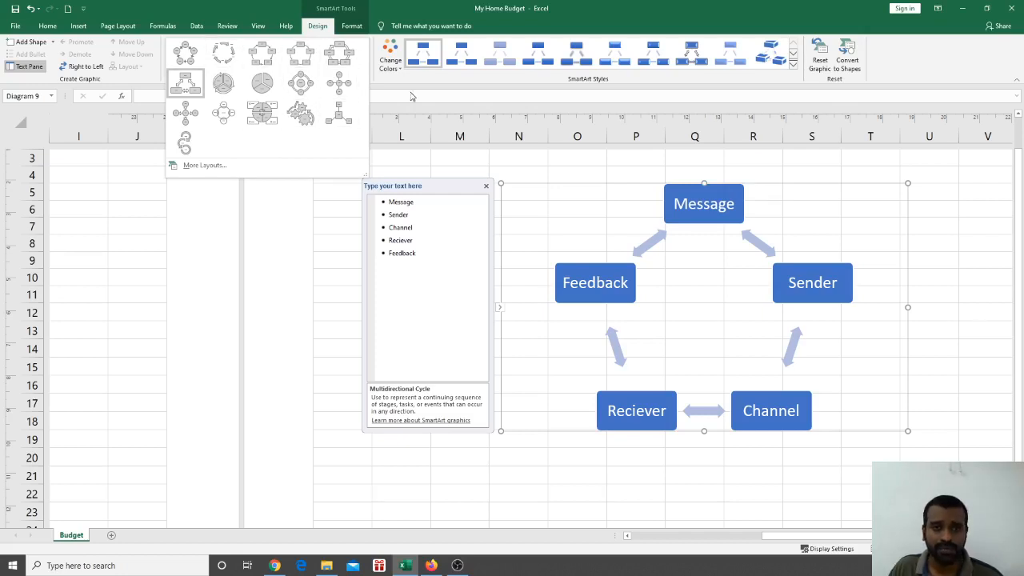
pyautogui.click(408, 89)
# Apply a colourful multi-colour scheme to the diagram and select the Message box
pyautogui.click(392, 63)
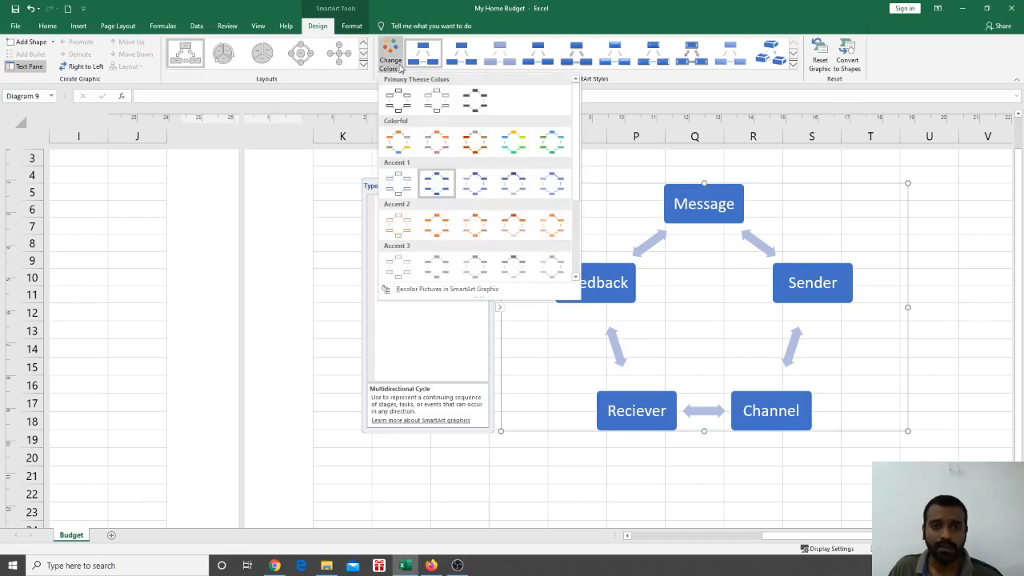
pyautogui.click(398, 142)
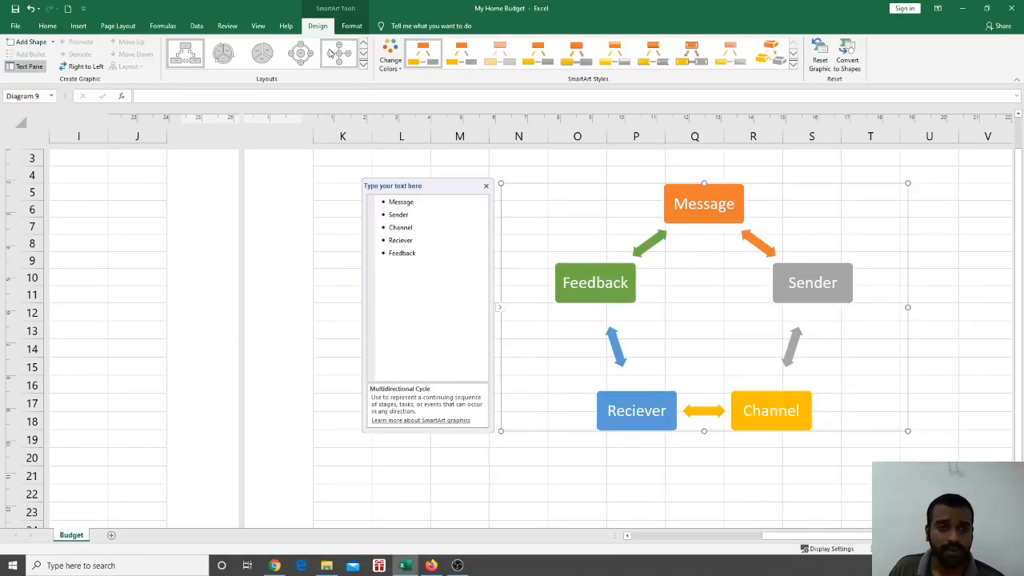
pyautogui.click(713, 215)
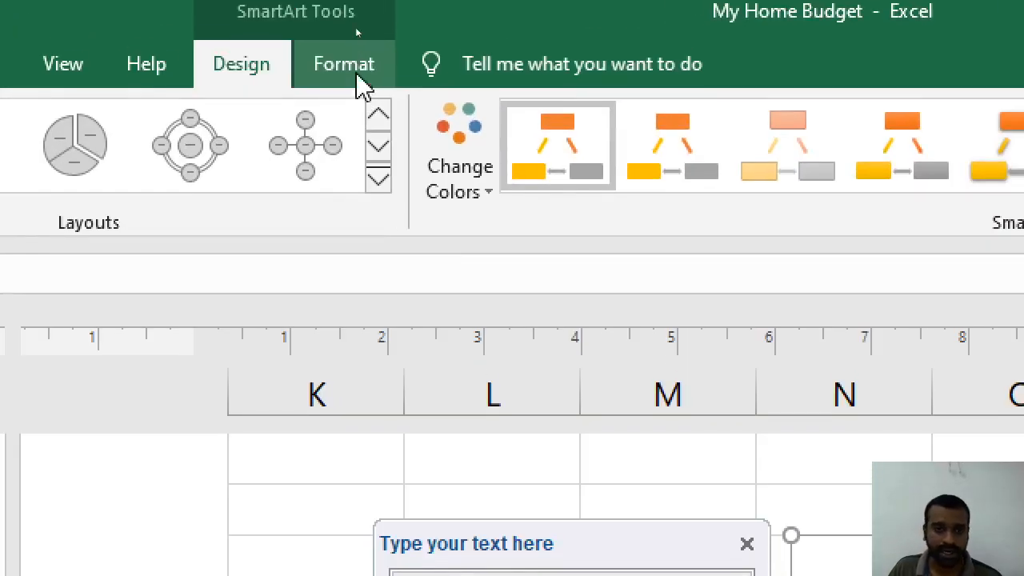
# Fill the Message box black and give it a thicker light grey outline
pyautogui.click(354, 27)
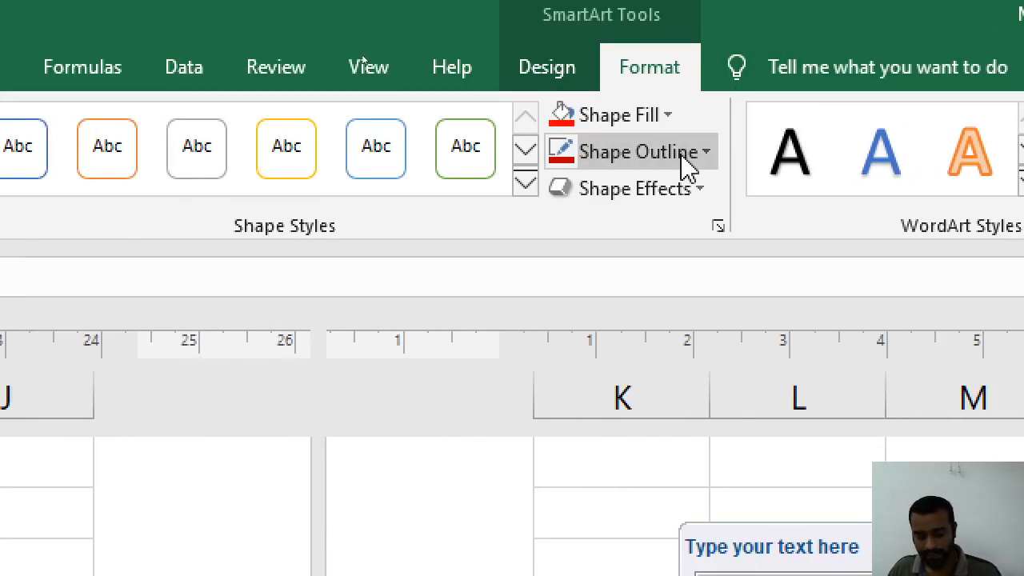
pyautogui.click(669, 117)
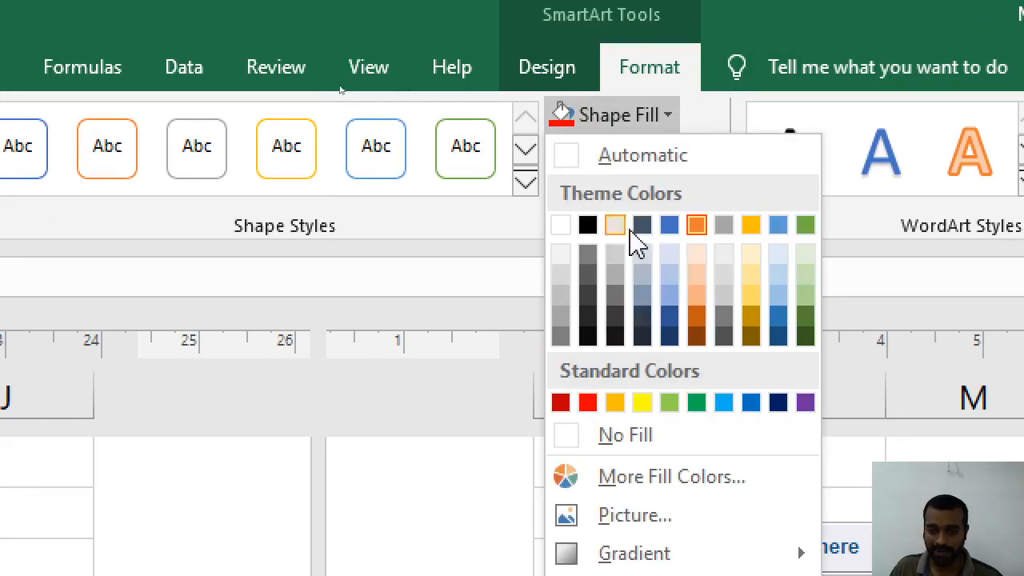
pyautogui.click(578, 228)
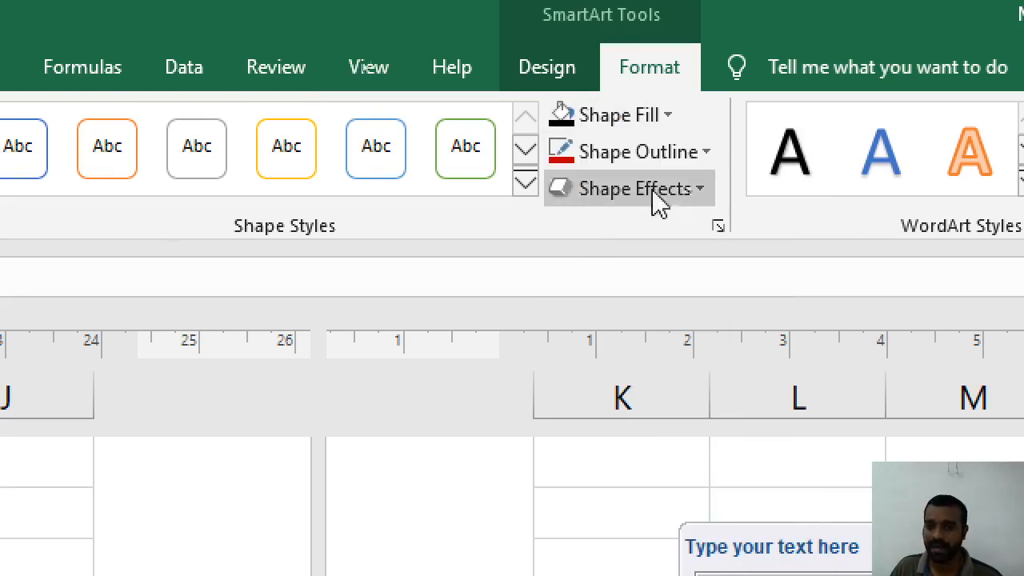
pyautogui.click(707, 153)
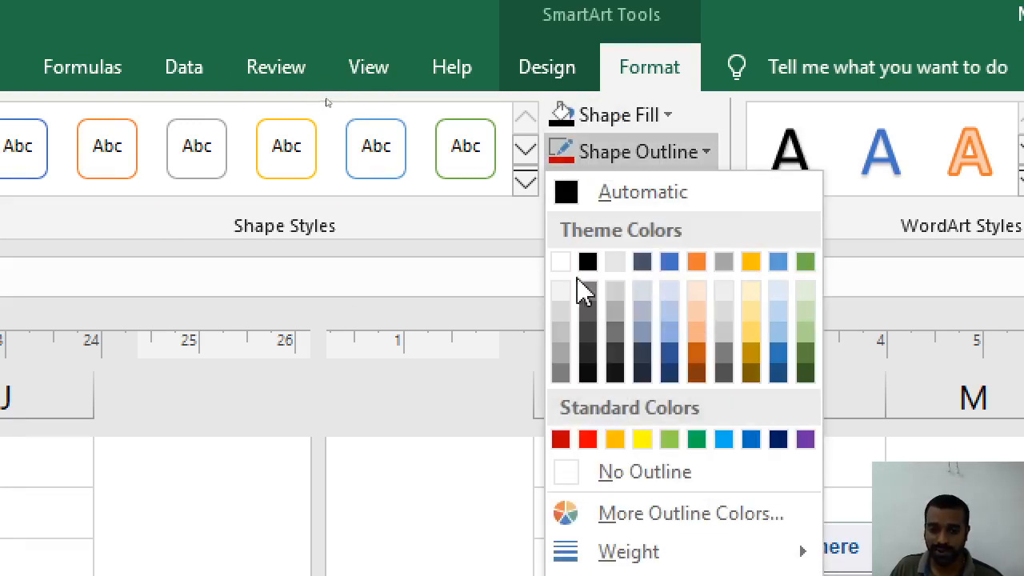
pyautogui.click(562, 312)
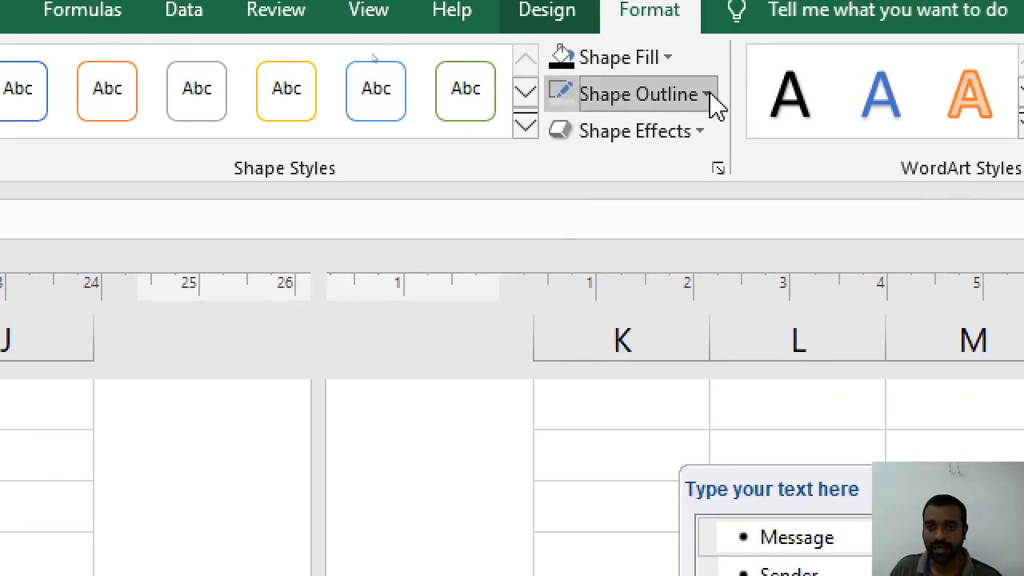
pyautogui.click(707, 8)
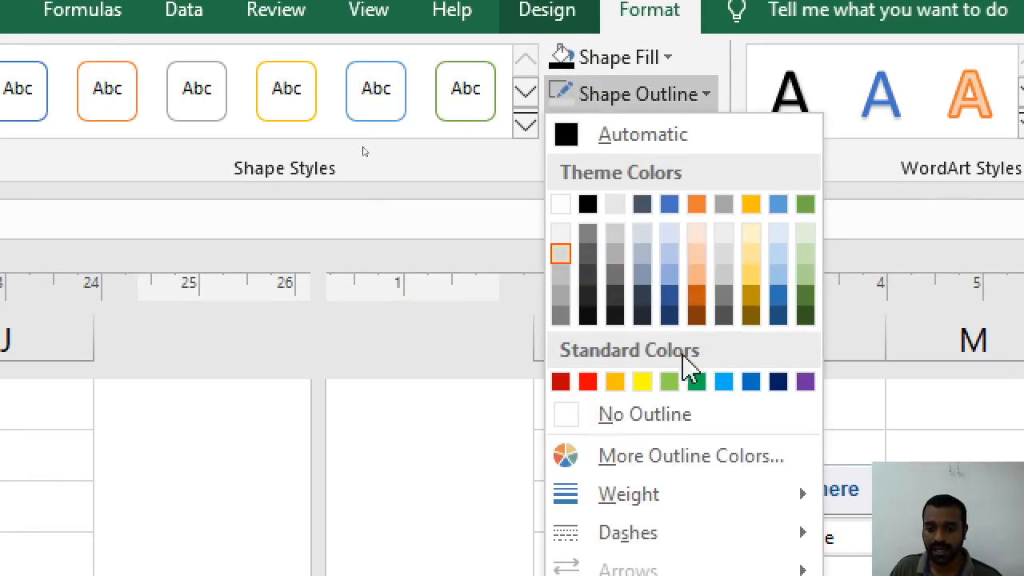
pyautogui.moveTo(760, 464)
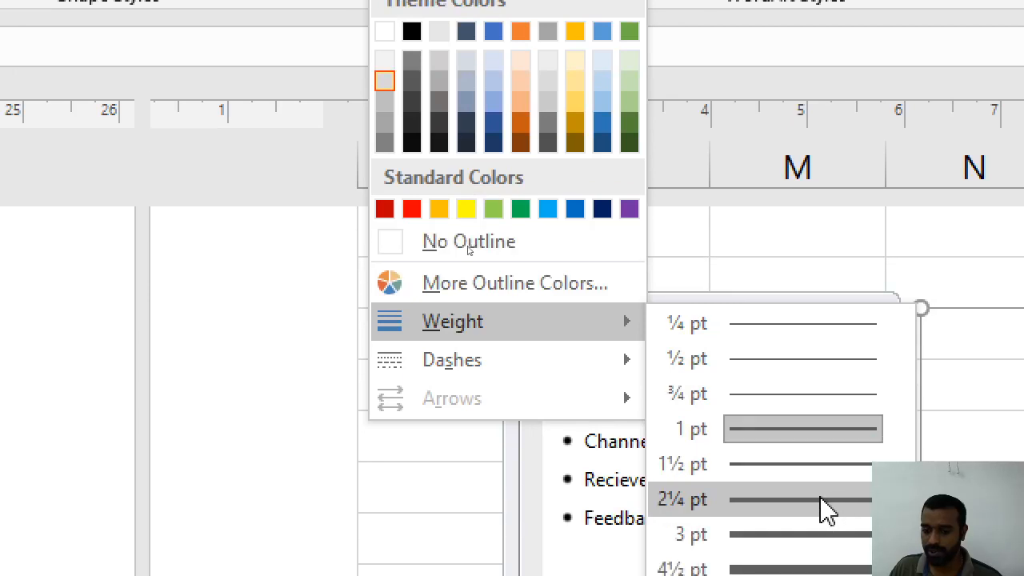
pyautogui.click(827, 569)
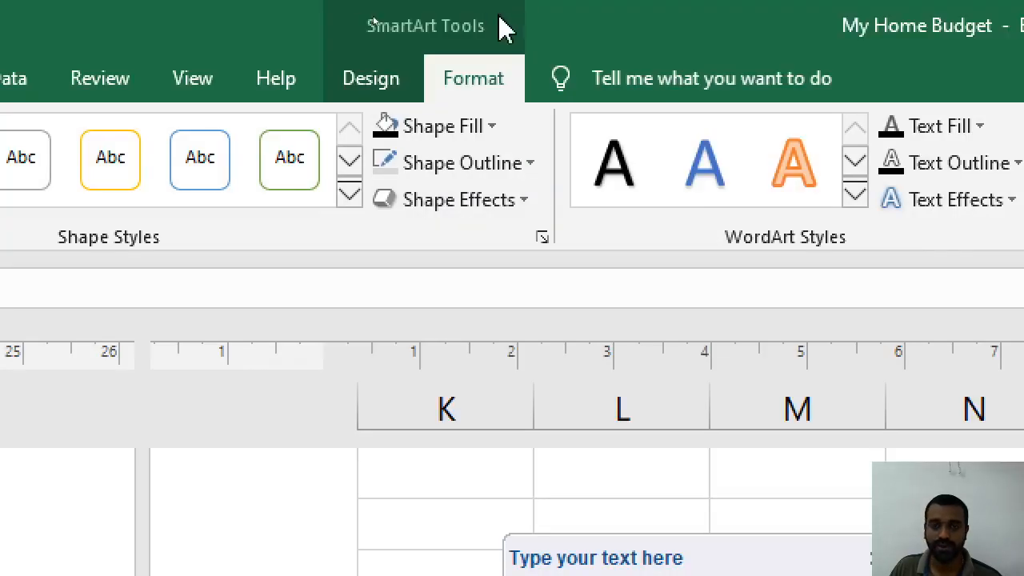
# Make the Message box text white and deselect it to view the result
pyautogui.click(974, 126)
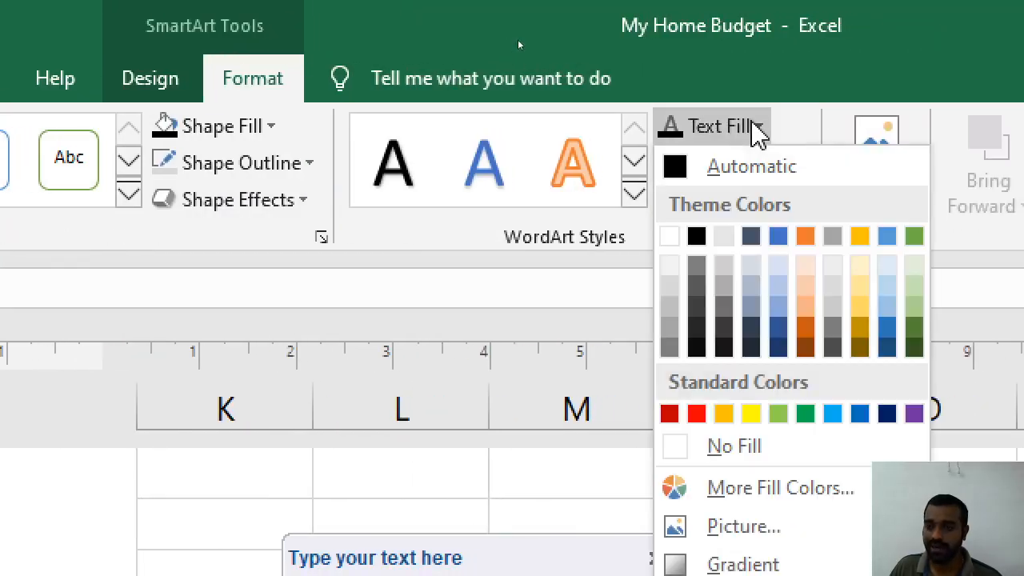
pyautogui.click(669, 236)
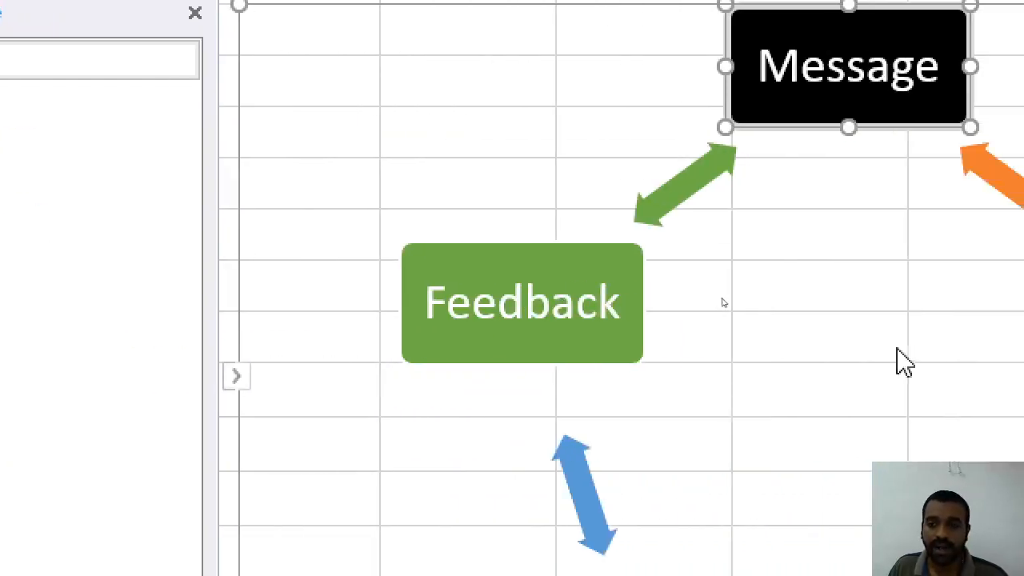
pyautogui.click(864, 183)
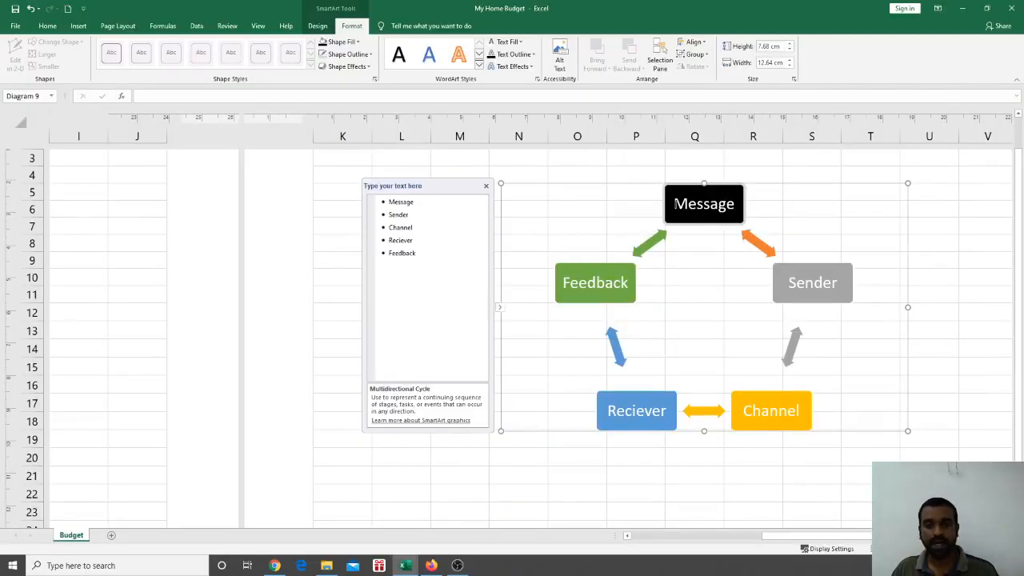
# Select the whole Multidirectional Cycle graphic by its frame and delete it from the sheet
pyautogui.click(790, 281)
pyautogui.click(797, 395)
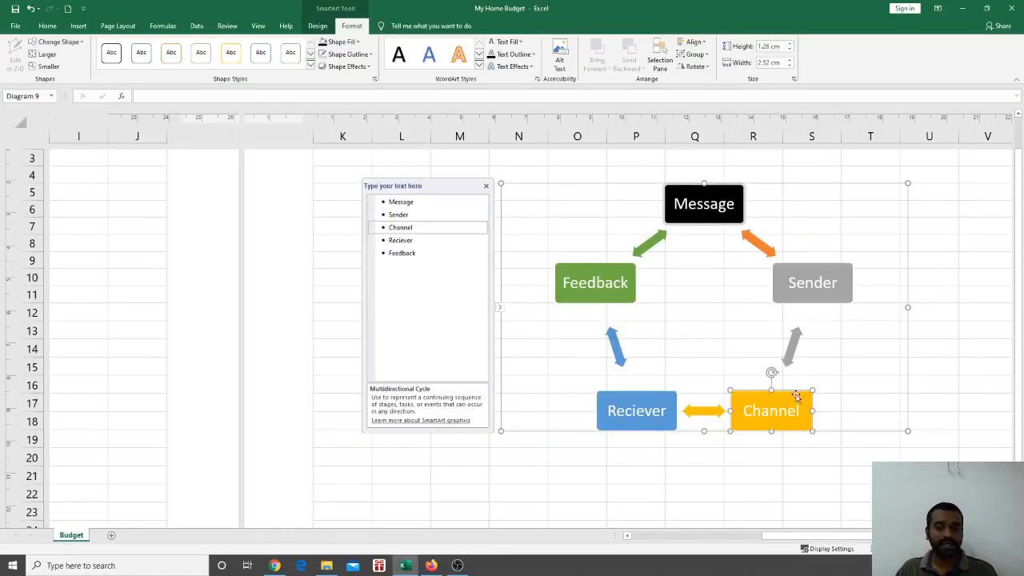
pyautogui.click(518, 184)
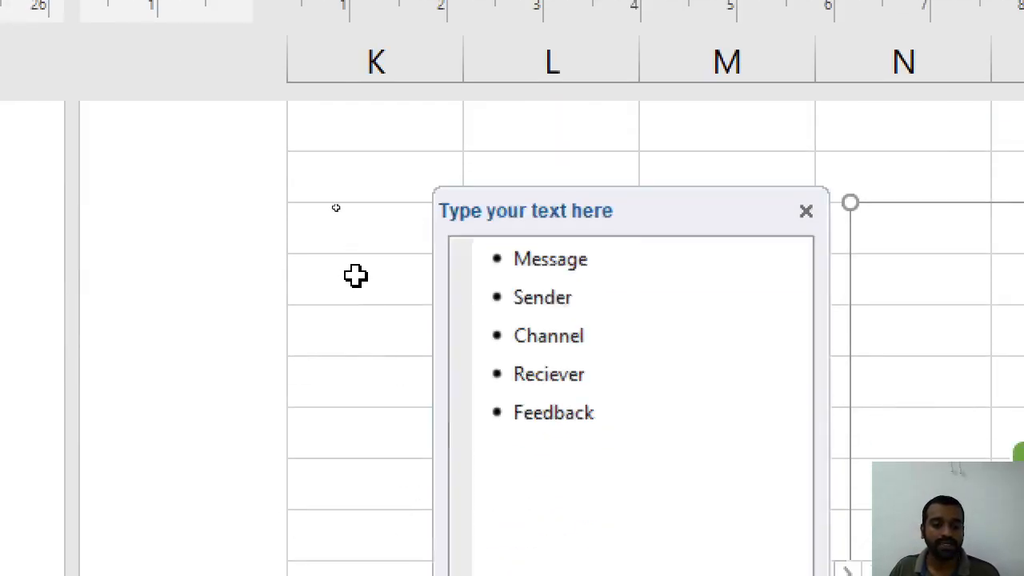
pyautogui.press('Delete')
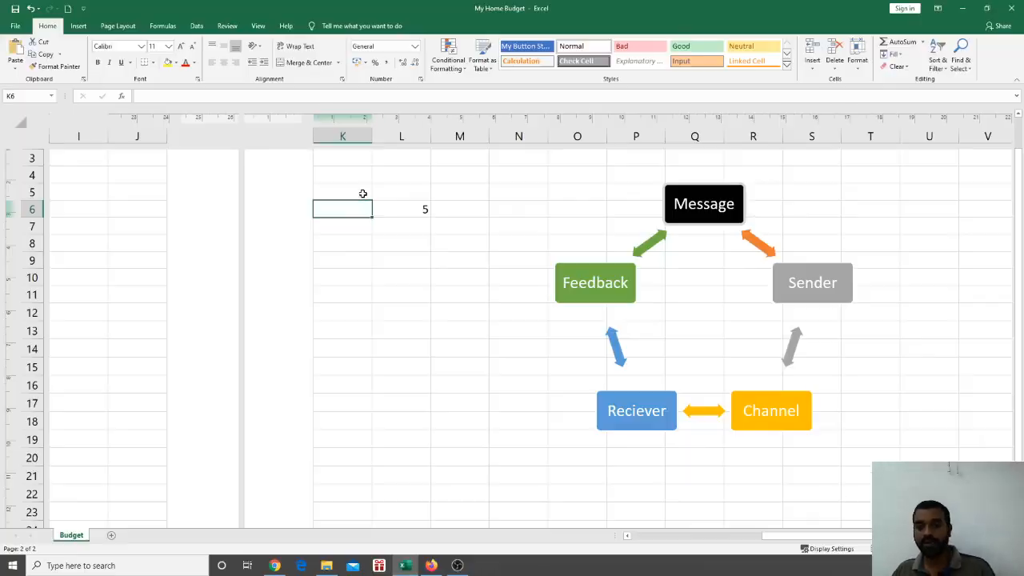
pyautogui.click(684, 207)
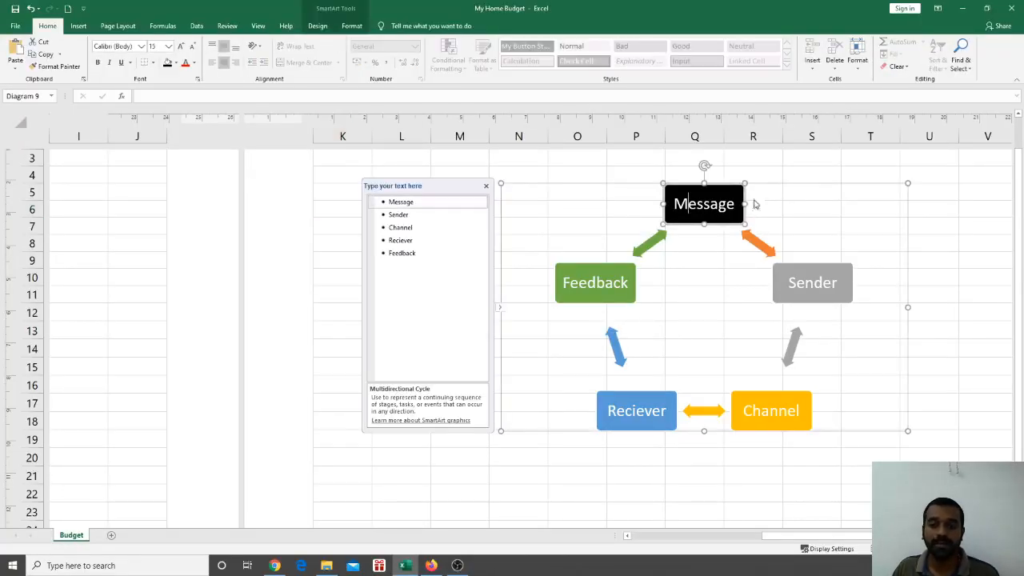
pyautogui.click(789, 184)
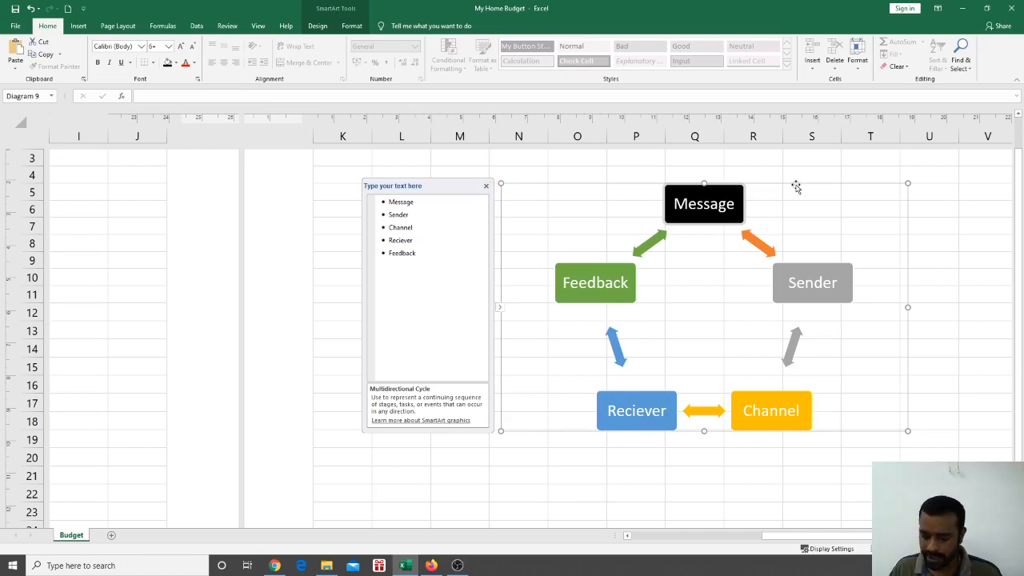
pyautogui.press('Delete')
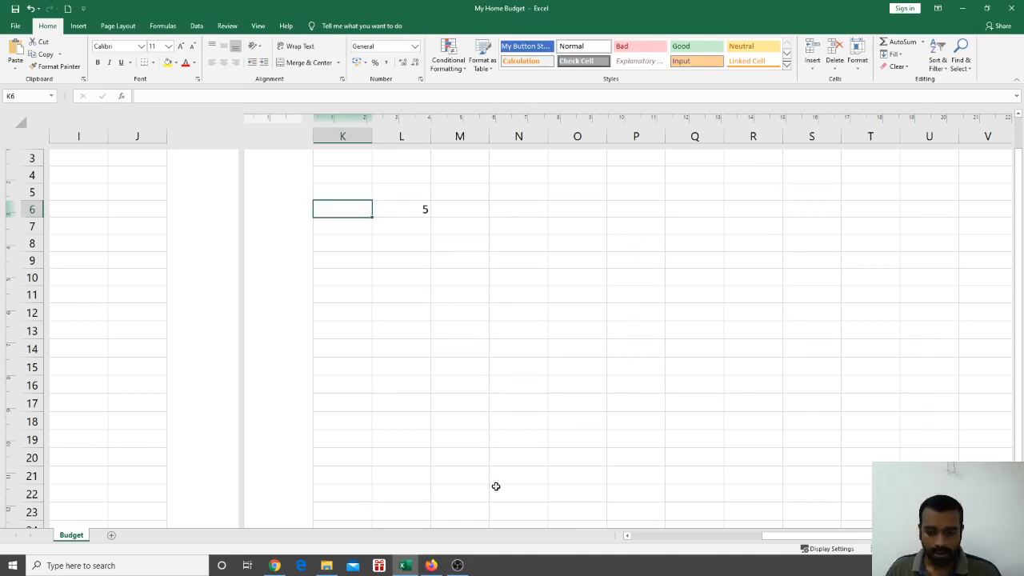
# Advance the presentation to the Basic Charts slide, then return to the My Home Budget workbook
pyautogui.hscroll(-5, 569, 404)
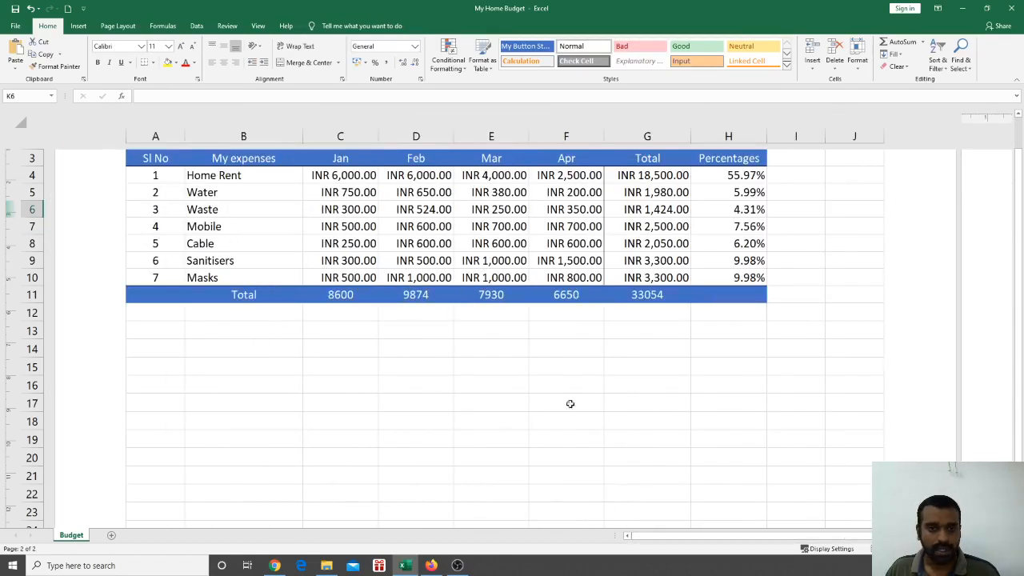
pyautogui.hotkey('alt', 'Tab')
pyautogui.press('Tab')
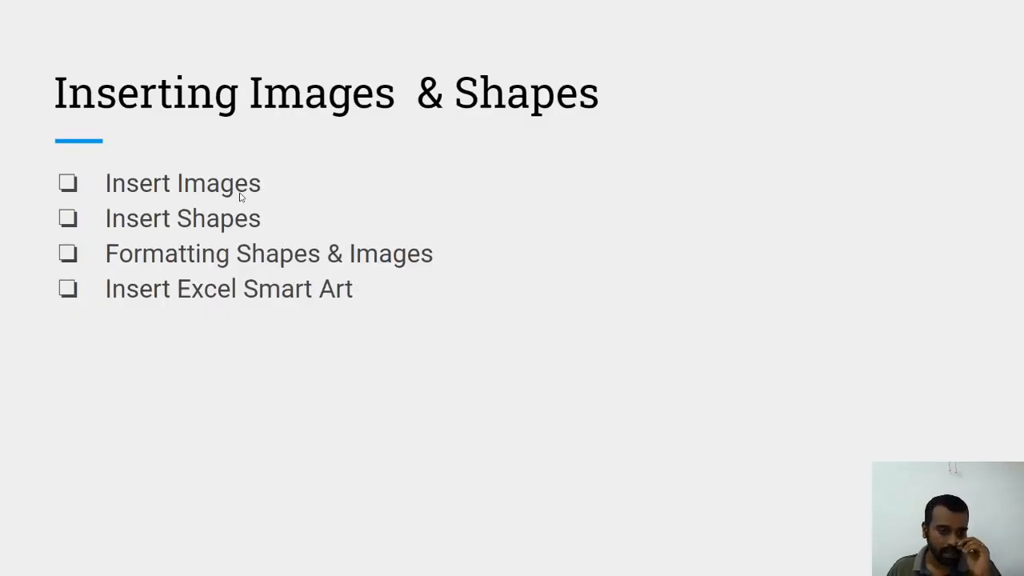
pyautogui.hotkey('alt', 'Tab')
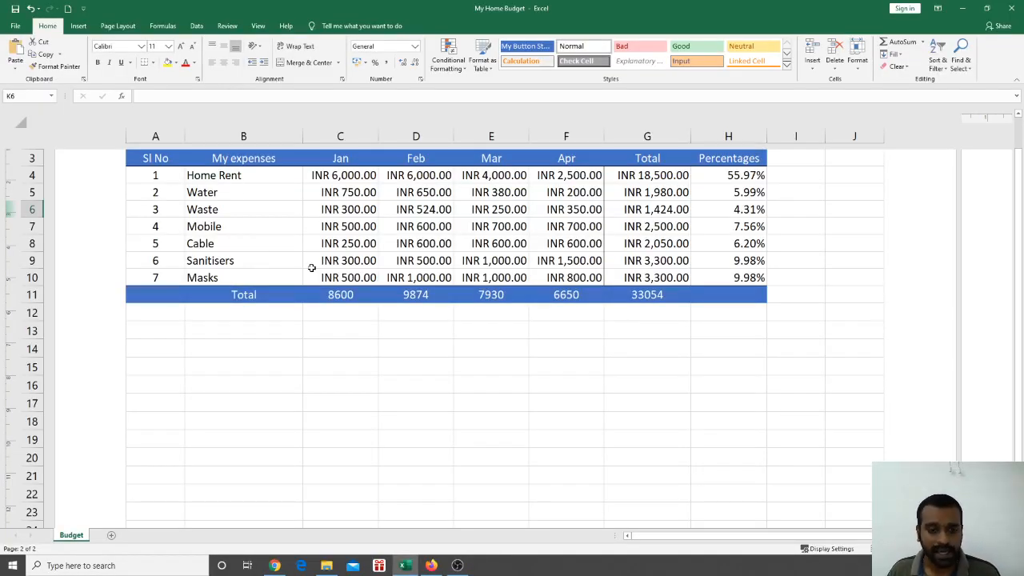
pyautogui.hotkey('alt', 'Tab')
pyautogui.press('Right')
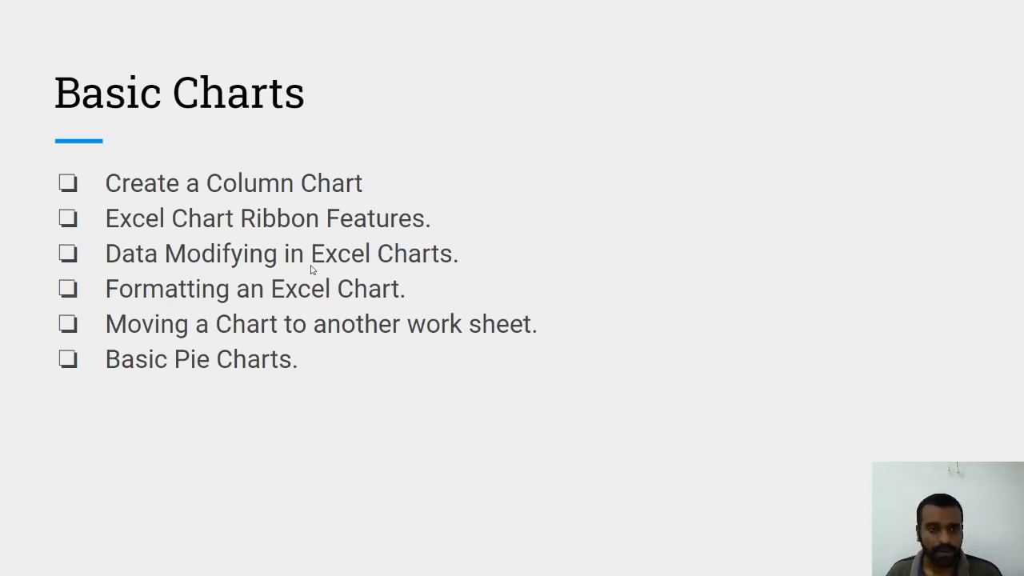
pyautogui.hotkey('alt', 'Tab')
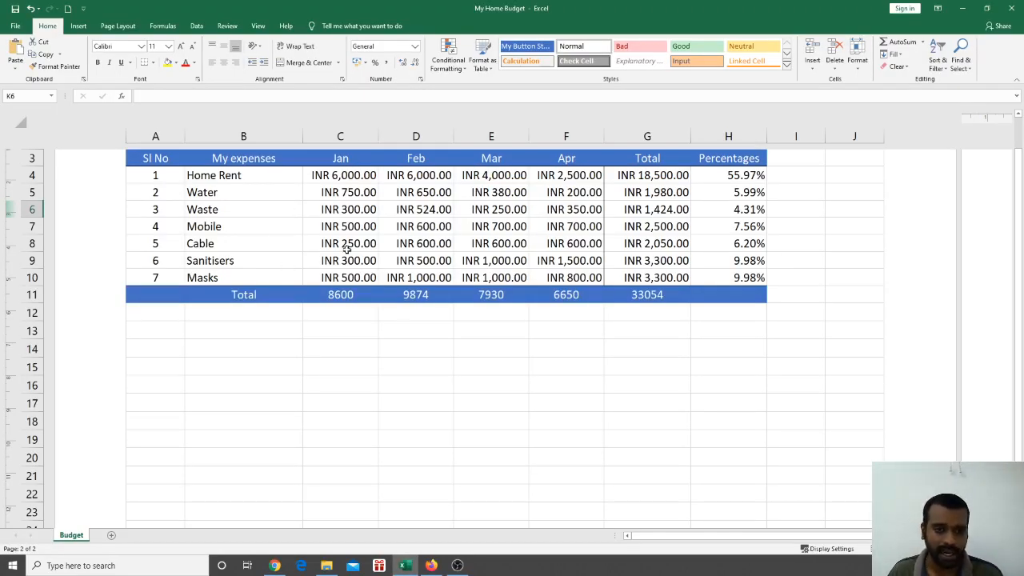
# Select cell D15, scroll up to the budget title, and show the Insert commands
pyautogui.click(408, 368)
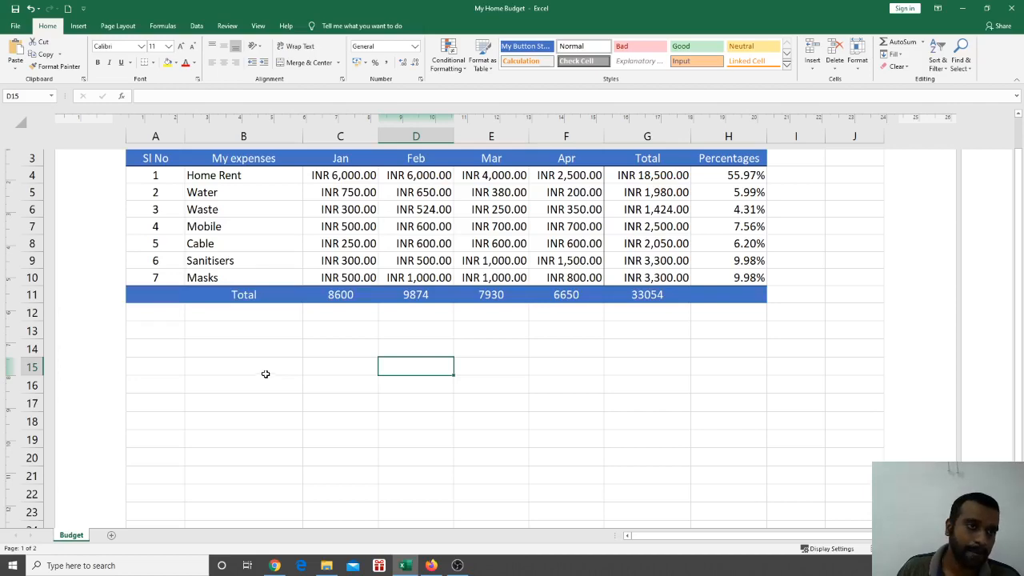
pyautogui.scroll(3, 266, 375)
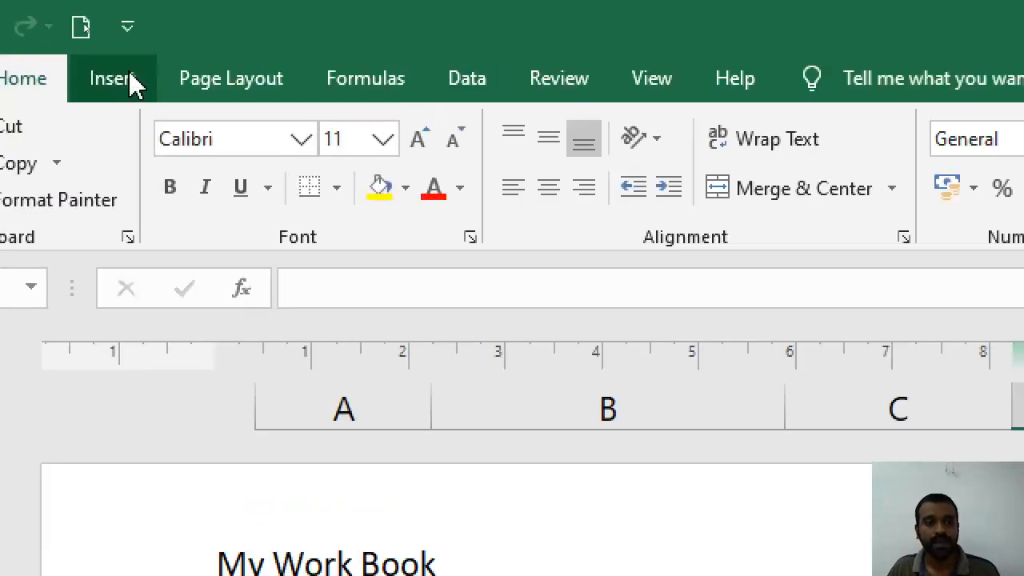
pyautogui.click(84, 27)
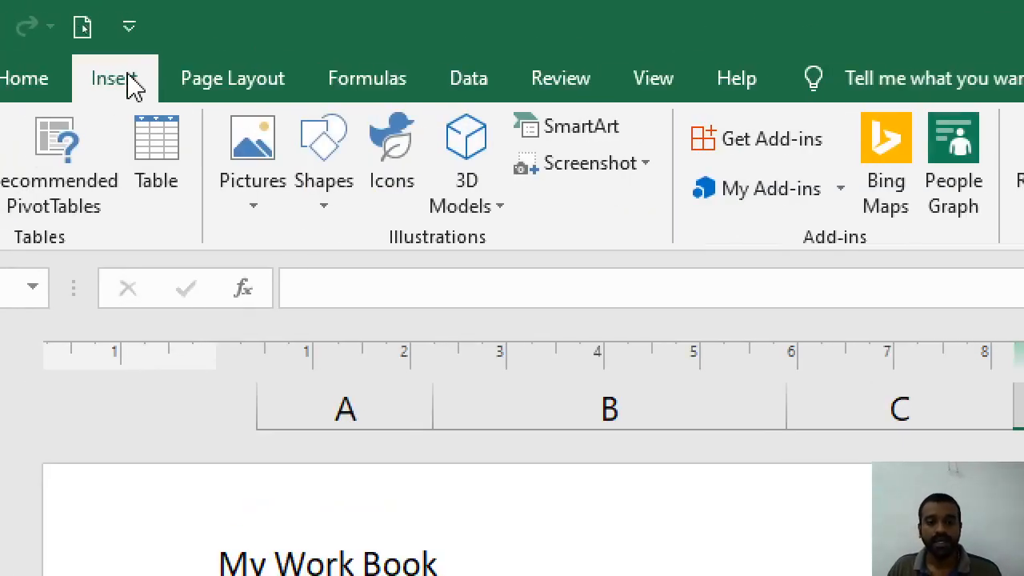
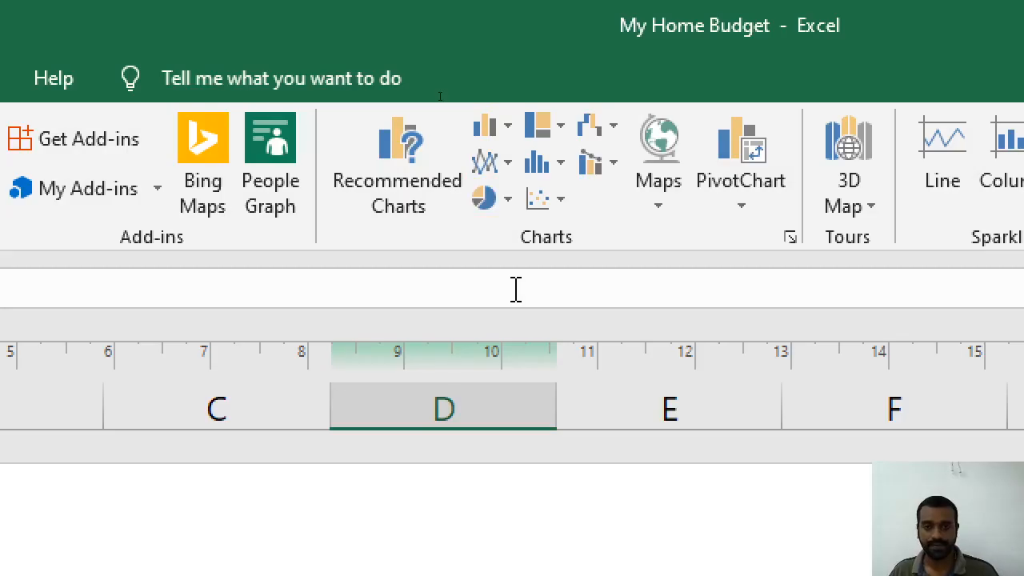
# Insert a clustered column chart with no data, then delete the empty chart
pyautogui.click(483, 132)
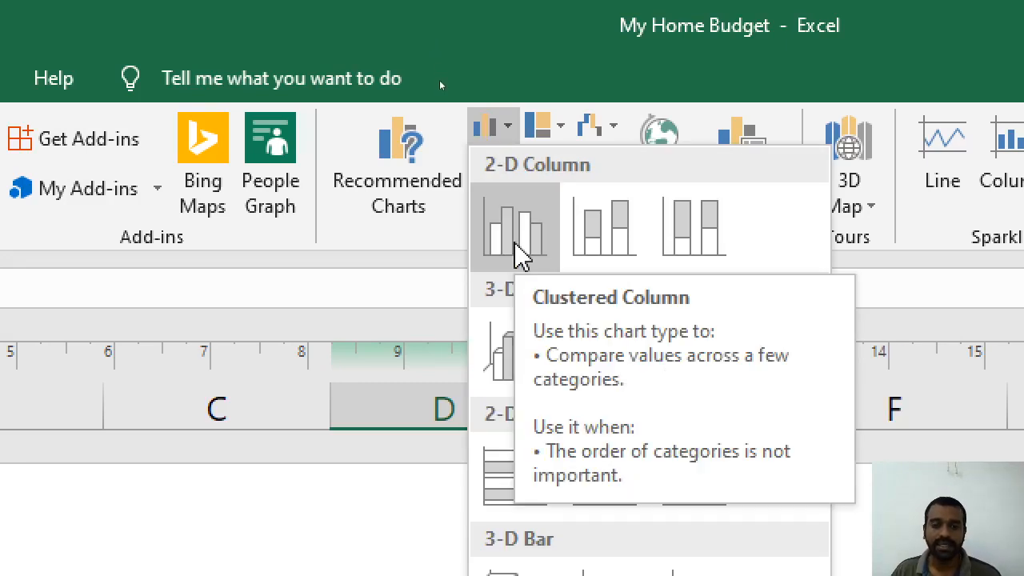
pyautogui.click(519, 252)
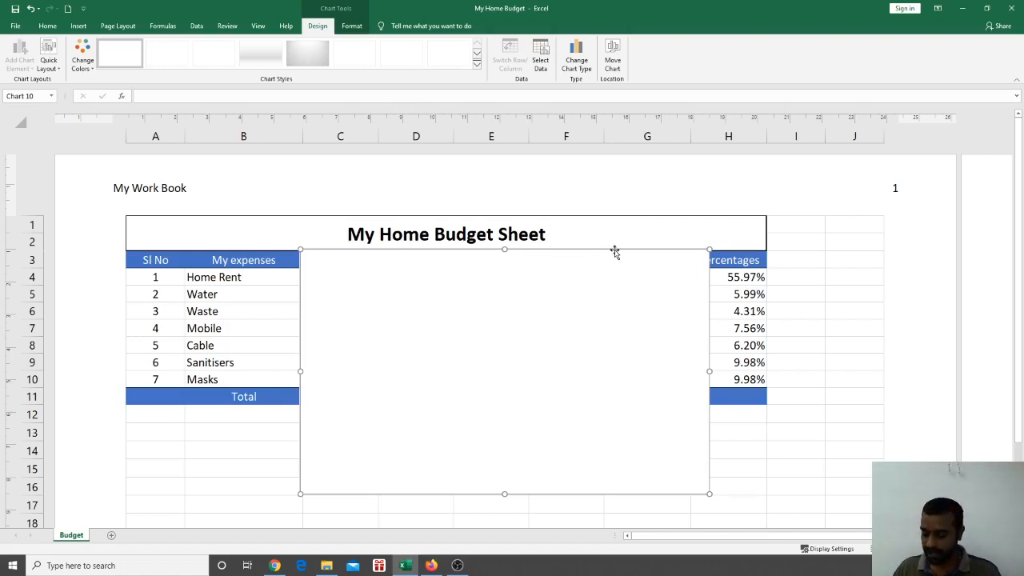
pyautogui.press('Delete')
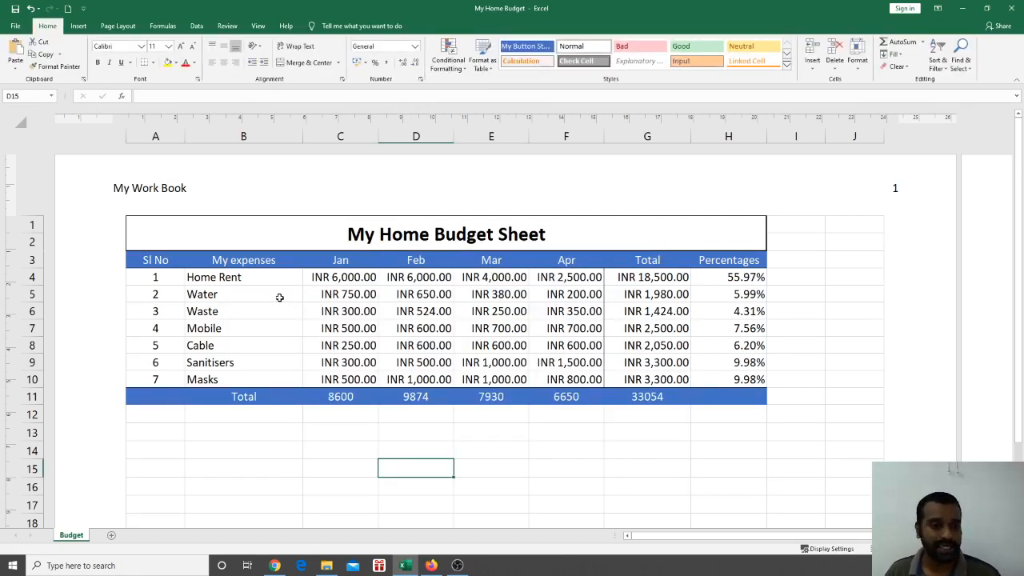
# Select B3:F10, the expense names with Jan–Apr amounts, and show the Insert ribbon
pyautogui.moveTo(238, 261); pyautogui.dragTo(577, 376)
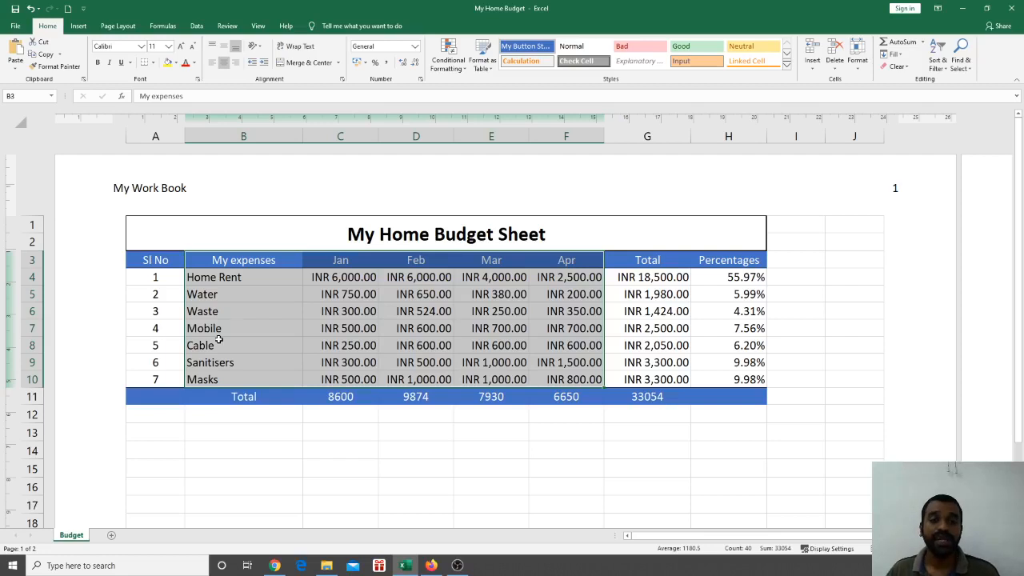
pyautogui.click(251, 417)
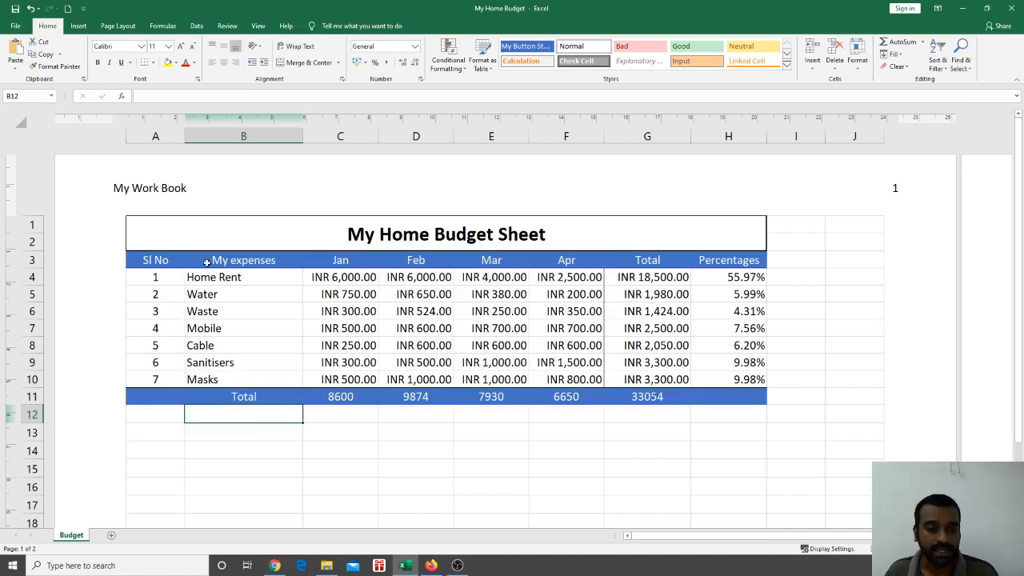
pyautogui.moveTo(206, 263)
pyautogui.mouseDown()
pyautogui.moveTo(512, 364)
pyautogui.moveTo(569, 366)
pyautogui.moveTo(569, 379)
pyautogui.mouseUp()
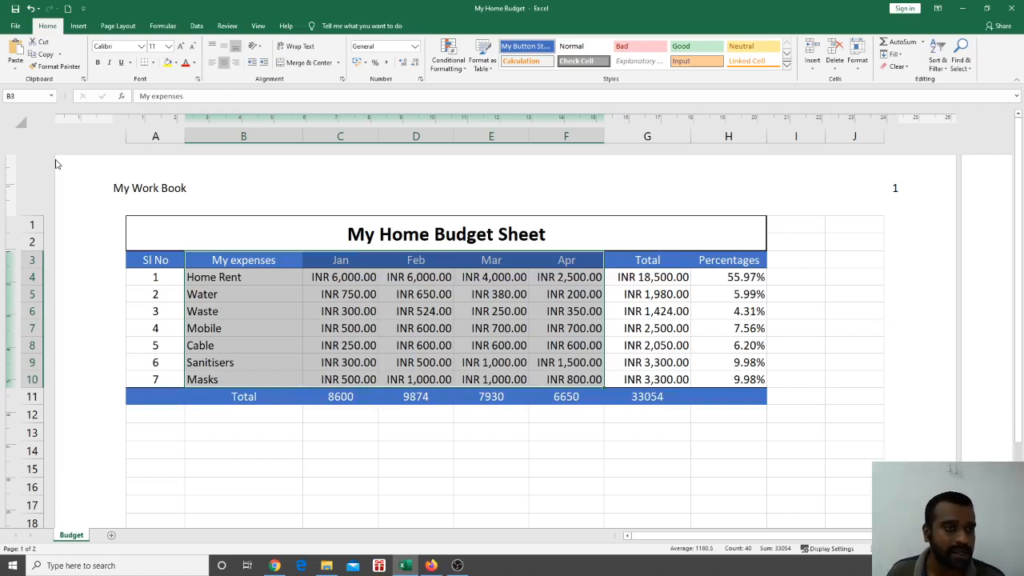
pyautogui.click(77, 27)
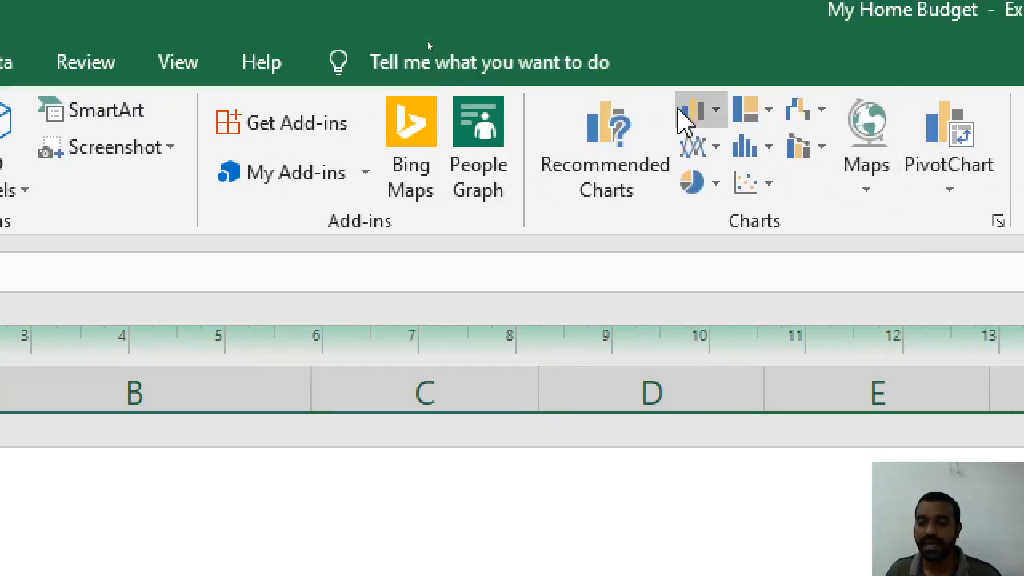
# Insert a 2-D Clustered Column chart of the seven expenses across Jan–Apr
pyautogui.click(698, 116)
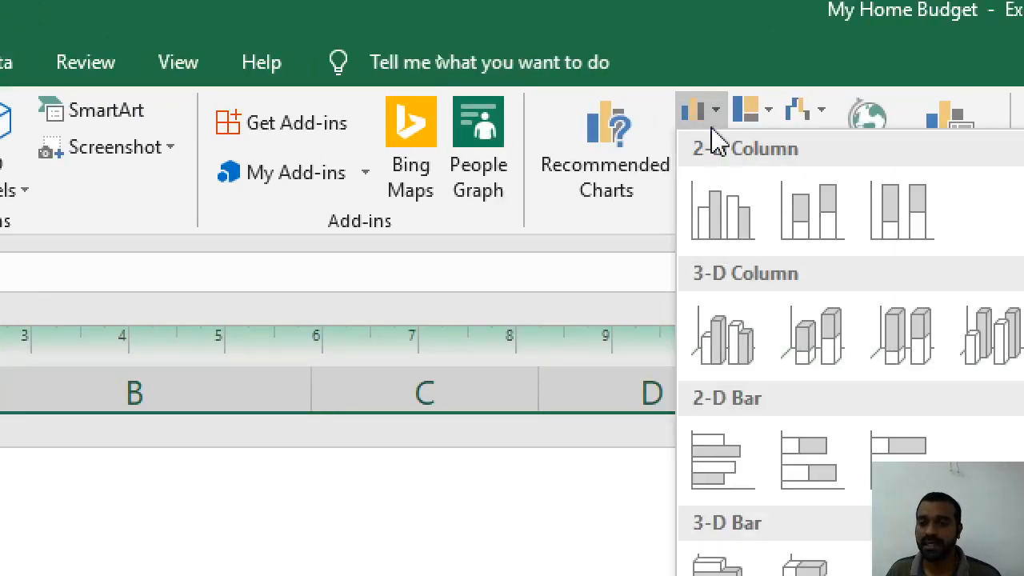
pyautogui.click(728, 232)
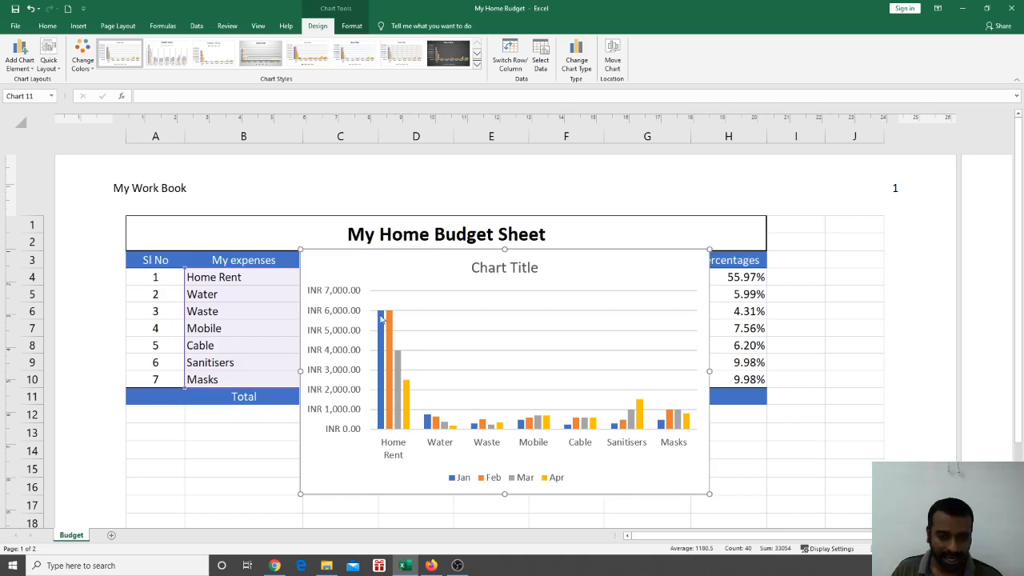
pyautogui.moveTo(379, 387)
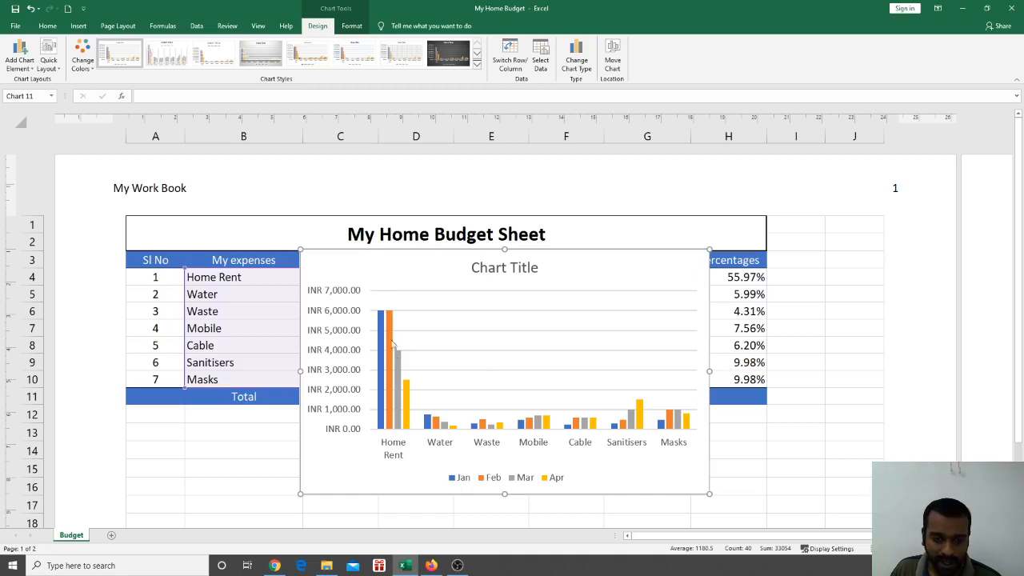
pyautogui.moveTo(428, 422)
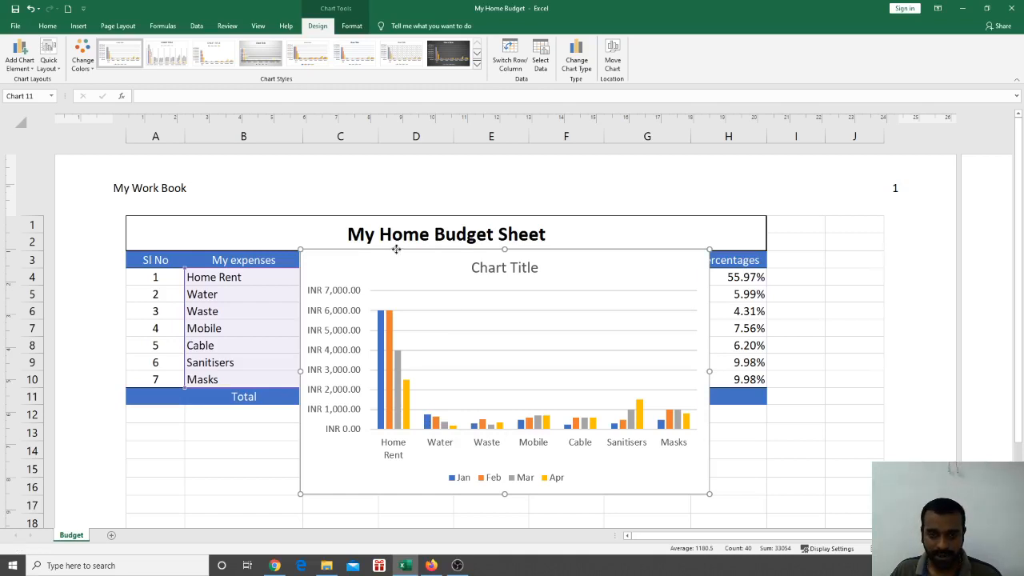
# Move the column chart off the table and position it below the budget table
pyautogui.moveTo(392, 249); pyautogui.dragTo(724, 257)
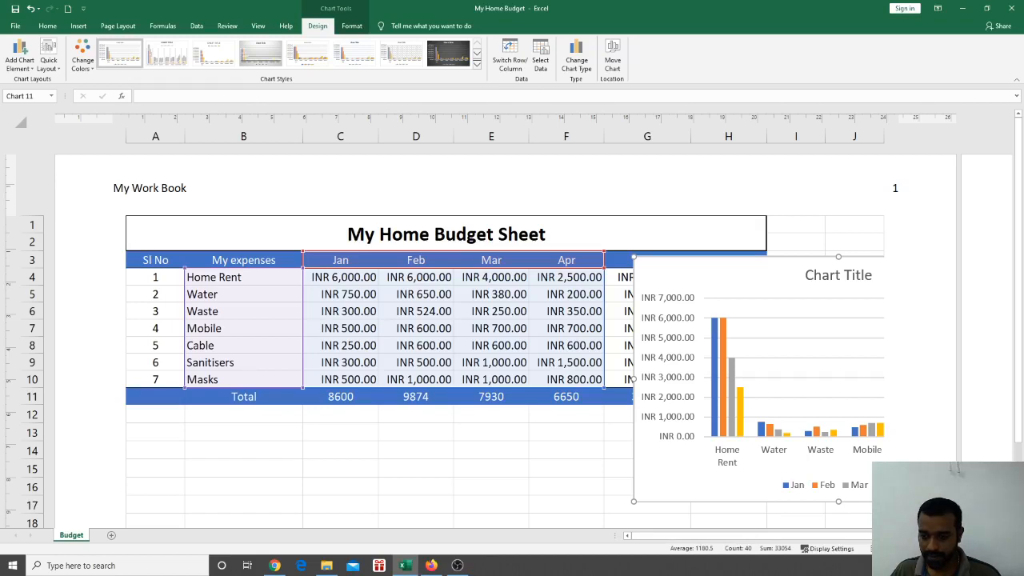
pyautogui.hscroll(10, 530, 320)
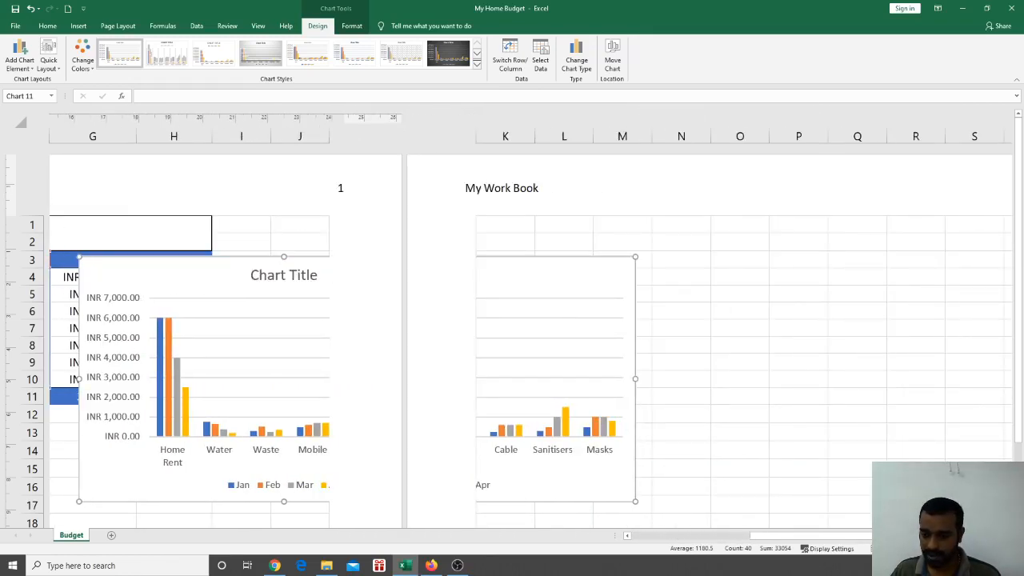
pyautogui.scroll(-2, 530, 340)
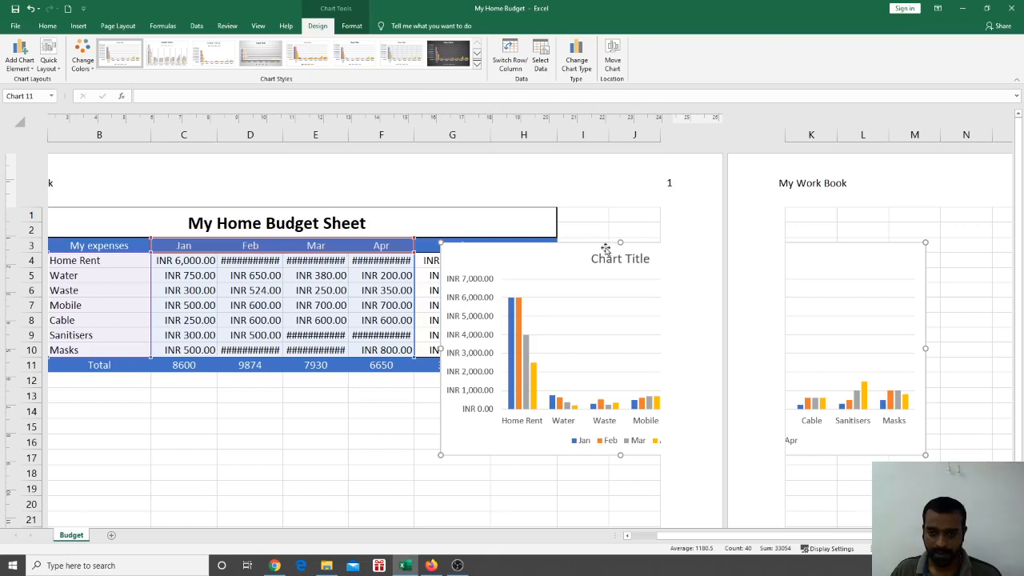
pyautogui.moveTo(592, 244); pyautogui.dragTo(305, 367)
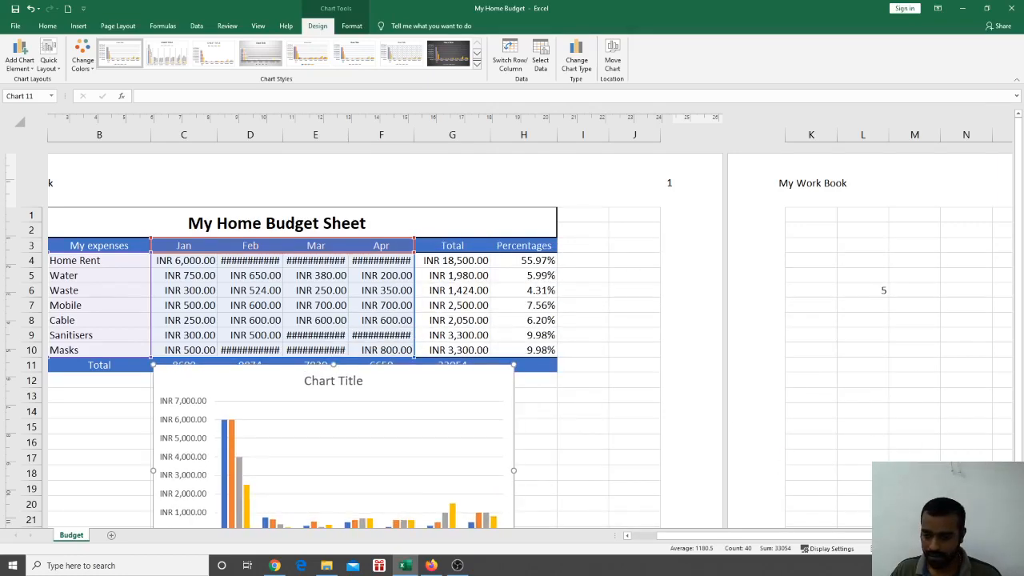
pyautogui.scroll(-2, 468, 372)
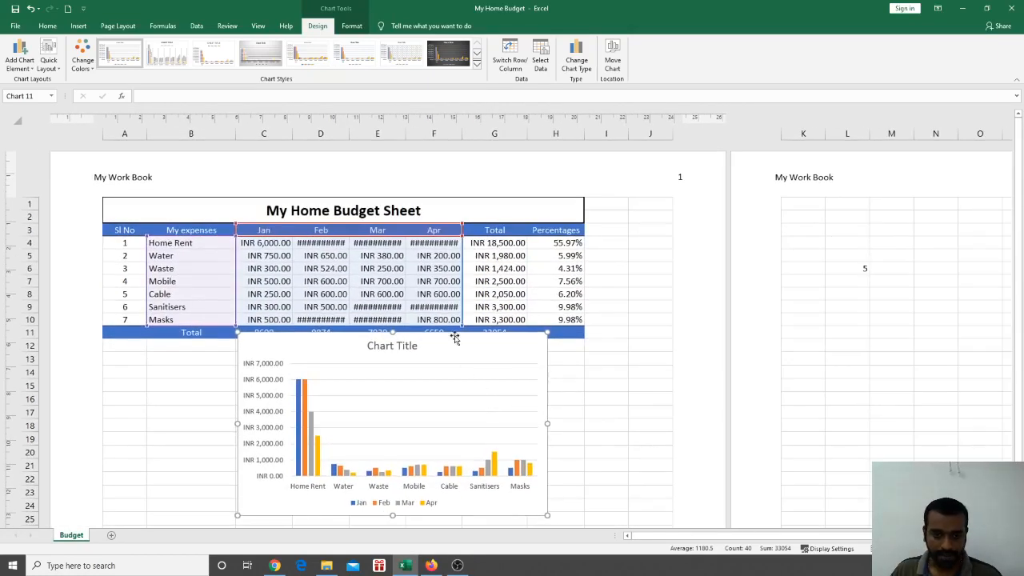
pyautogui.moveTo(453, 337); pyautogui.dragTo(418, 358)
# AutoFit columns C through F so the amounts show in full
pyautogui.click(560, 425)
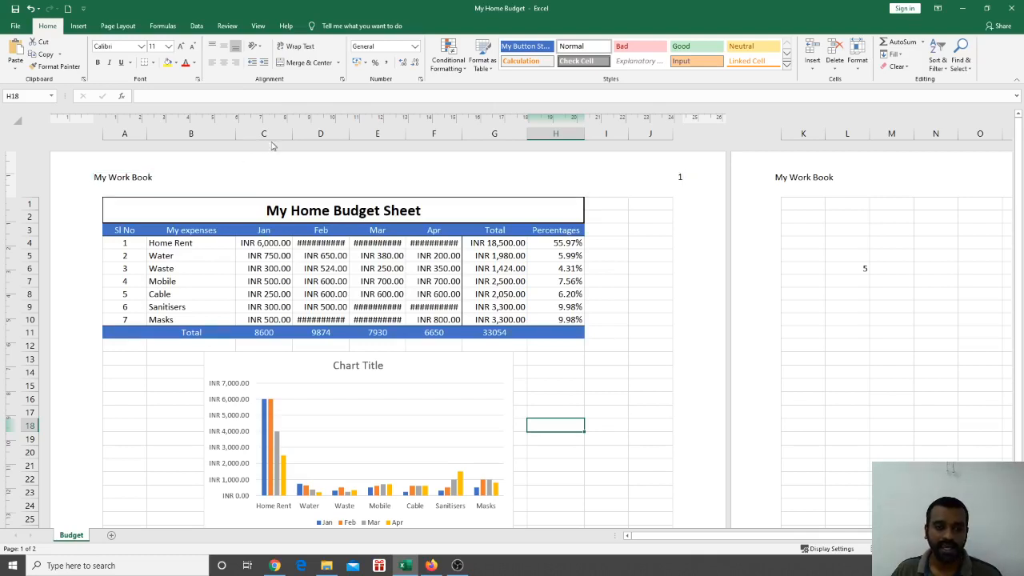
pyautogui.moveTo(275, 133); pyautogui.dragTo(421, 147)
pyautogui.doubleClick(406, 135)
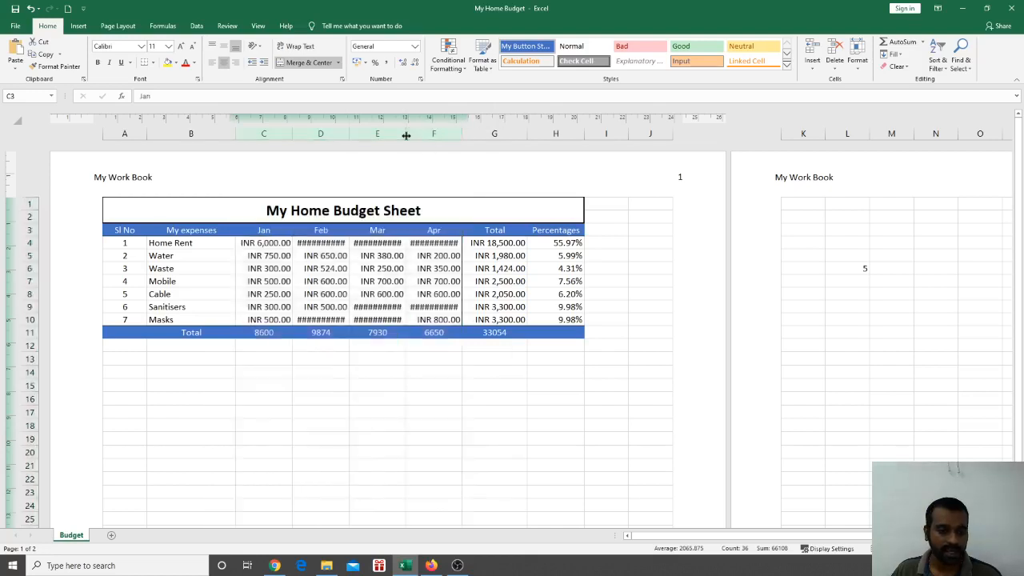
# Scroll down to the chart beneath the table and select the column chart
pyautogui.click(539, 373)
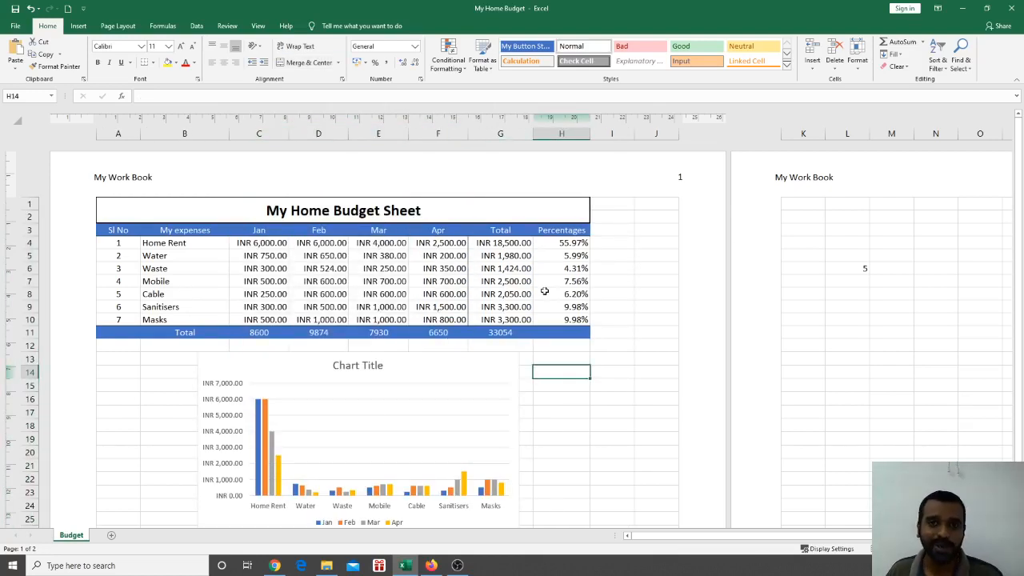
pyautogui.scroll(-2, 449, 364)
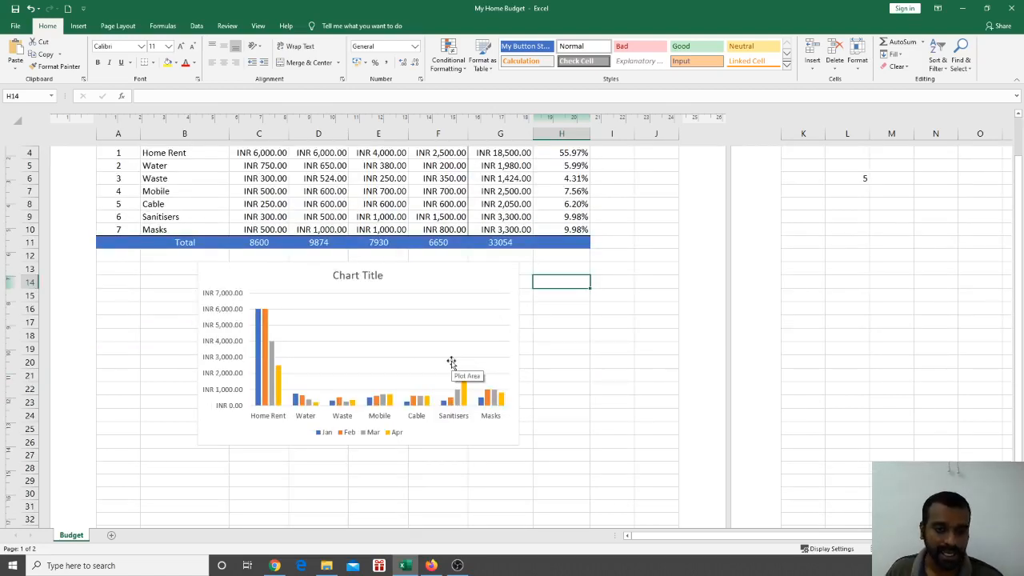
pyautogui.scroll(2, 452, 364)
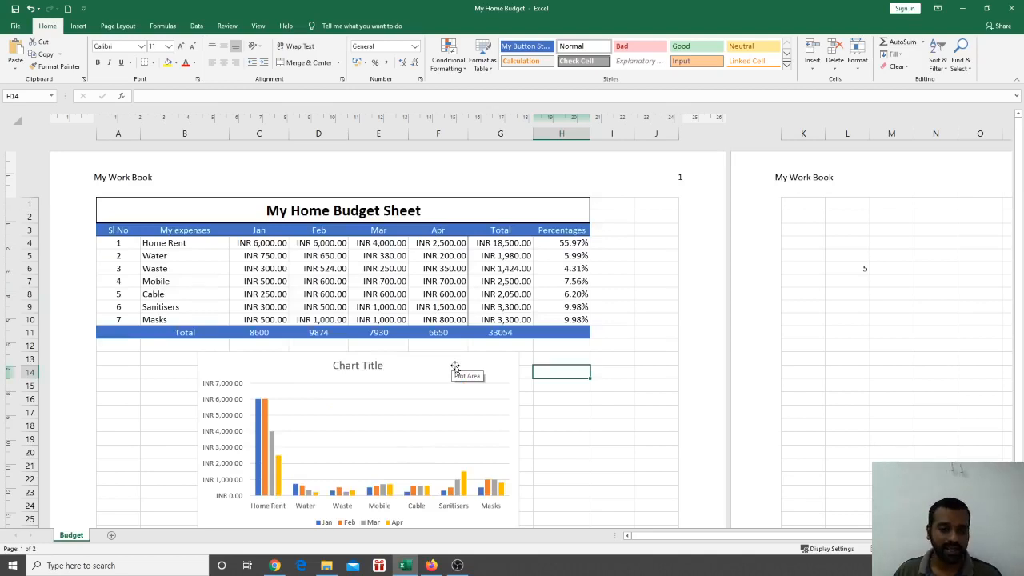
pyautogui.scroll(-2, 455, 366)
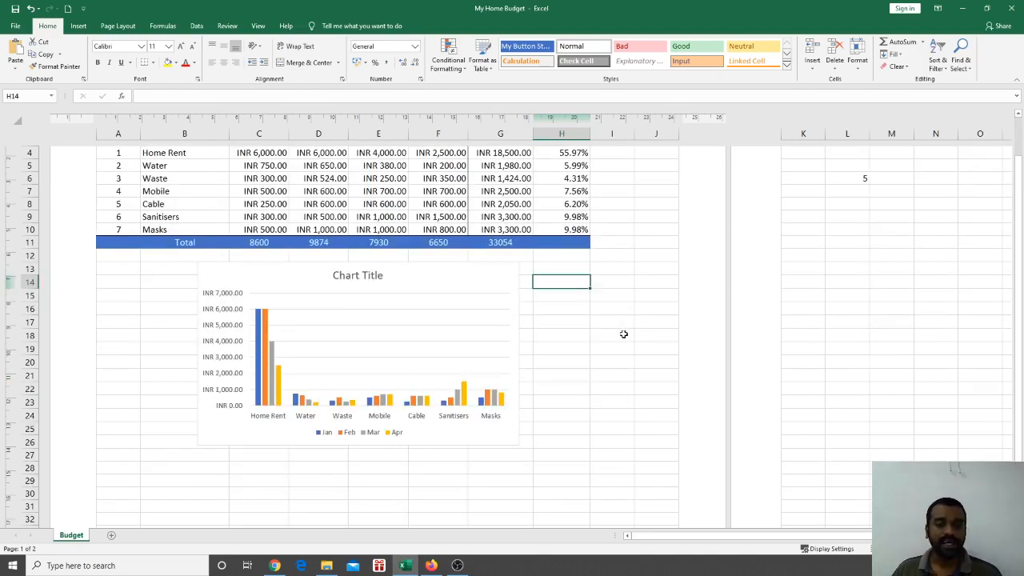
pyautogui.click(462, 329)
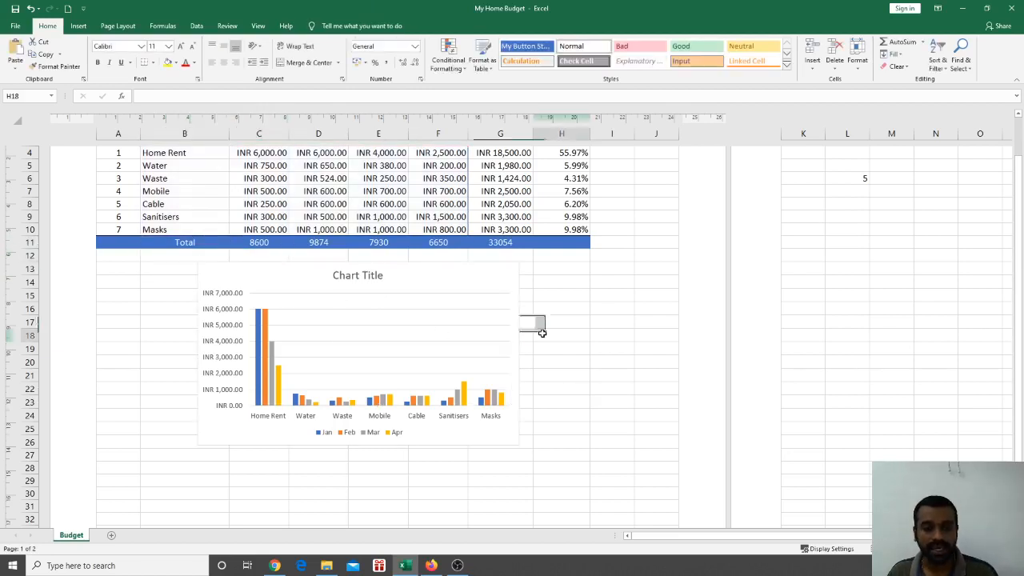
pyautogui.click(541, 335)
pyautogui.click(495, 288)
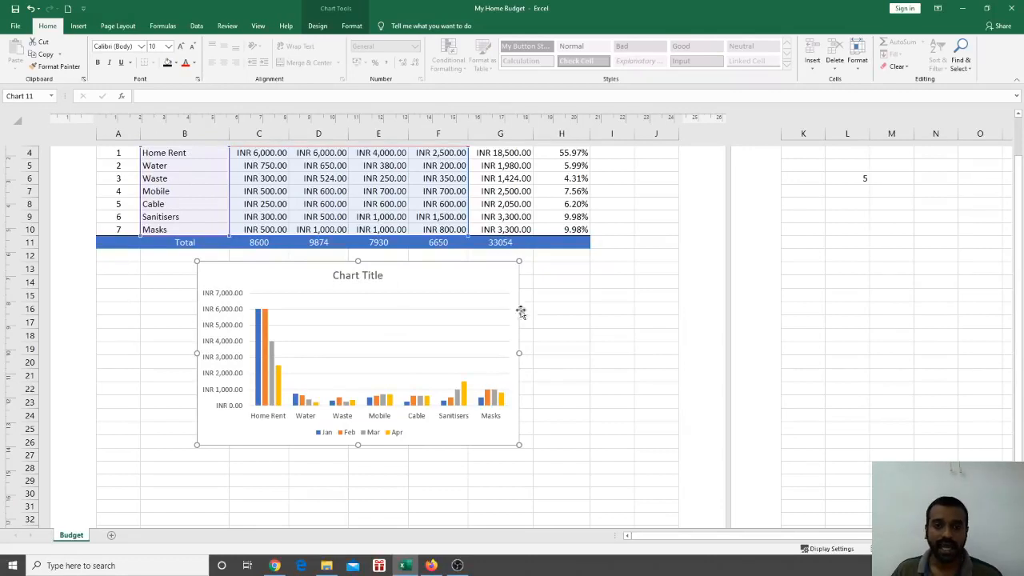
# Reselect the column chart so its expense and Jan–Apr source ranges are outlined
pyautogui.click(629, 335)
pyautogui.click(507, 336)
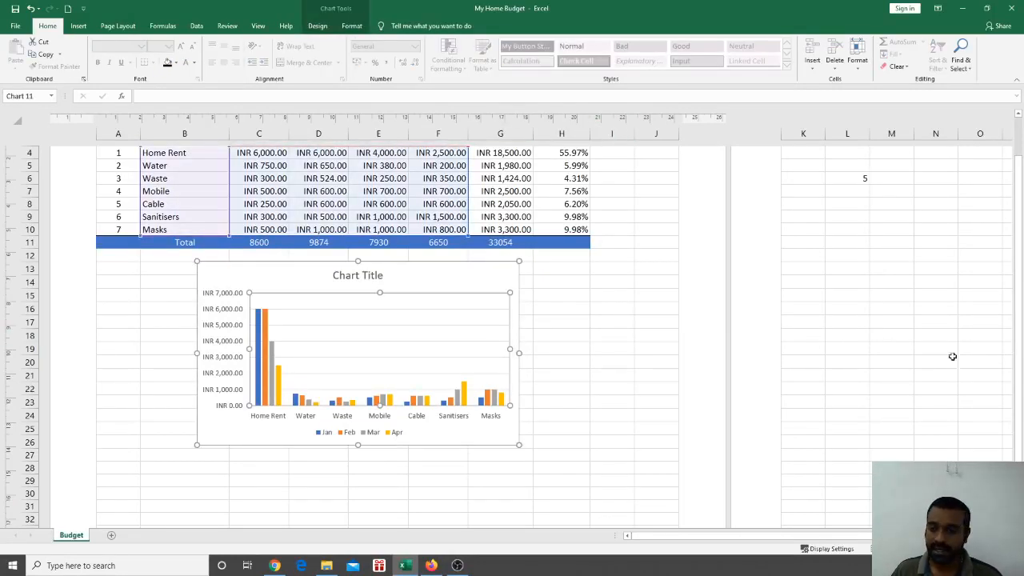
pyautogui.moveTo(1019, 328); pyautogui.dragTo(1020, 276)
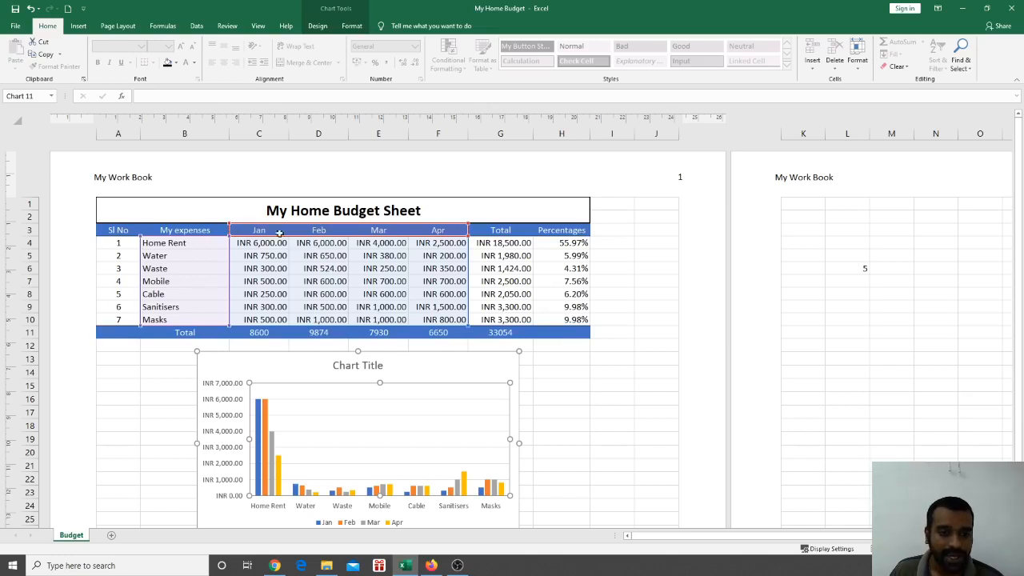
pyautogui.click(662, 381)
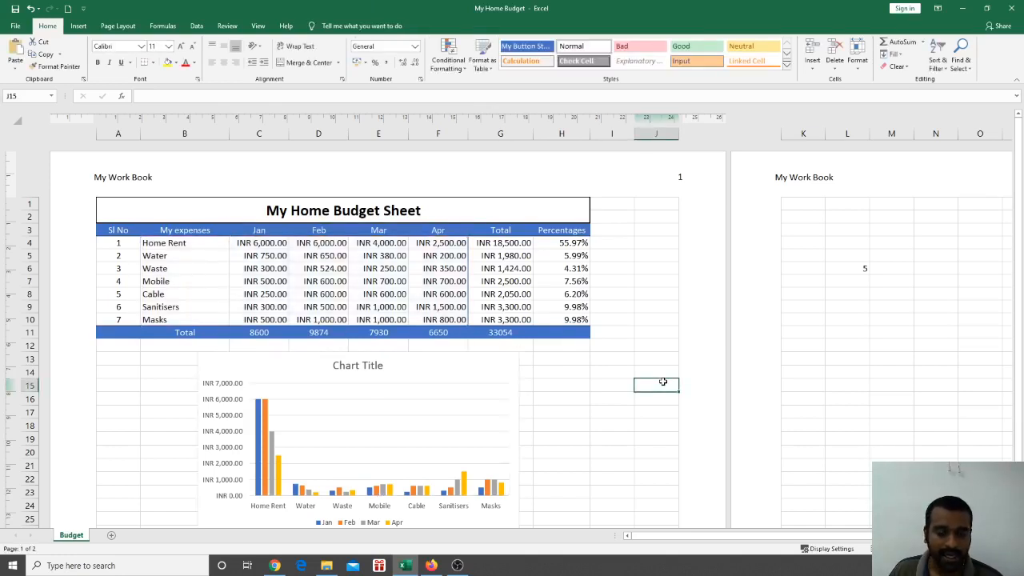
pyautogui.click(444, 399)
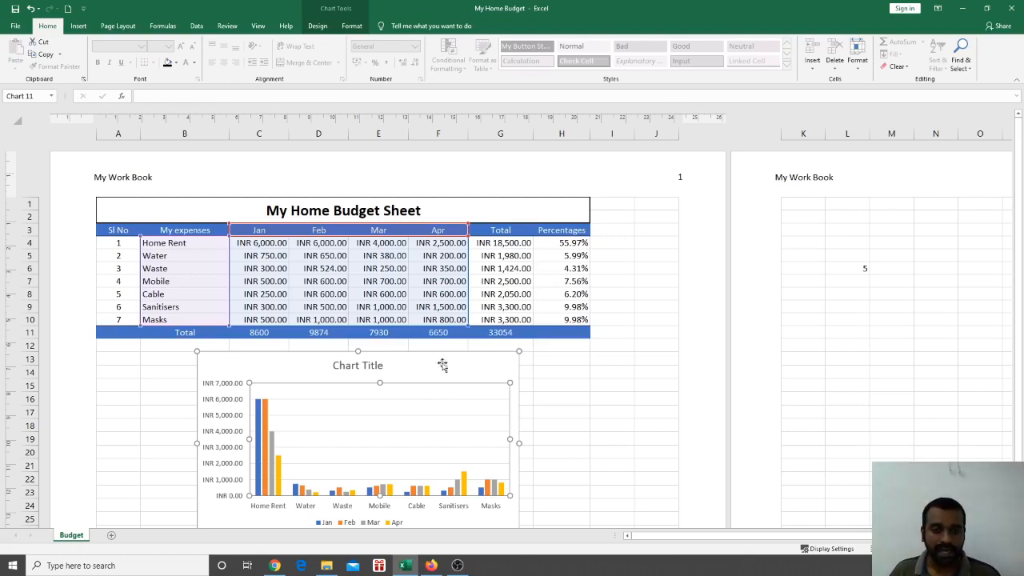
pyautogui.scroll(-3, 621, 364)
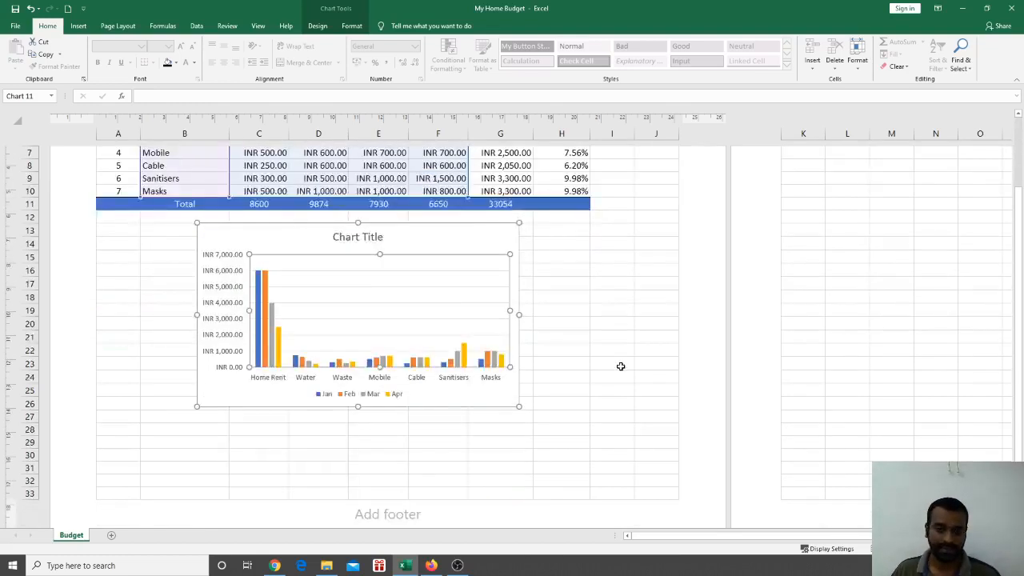
pyautogui.scroll(3, 619, 364)
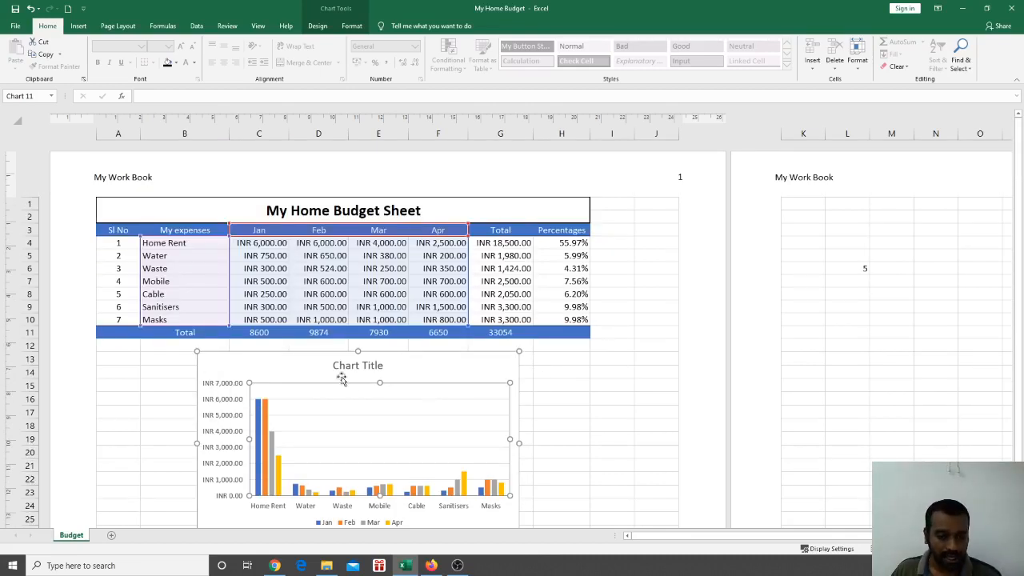
pyautogui.click(570, 402)
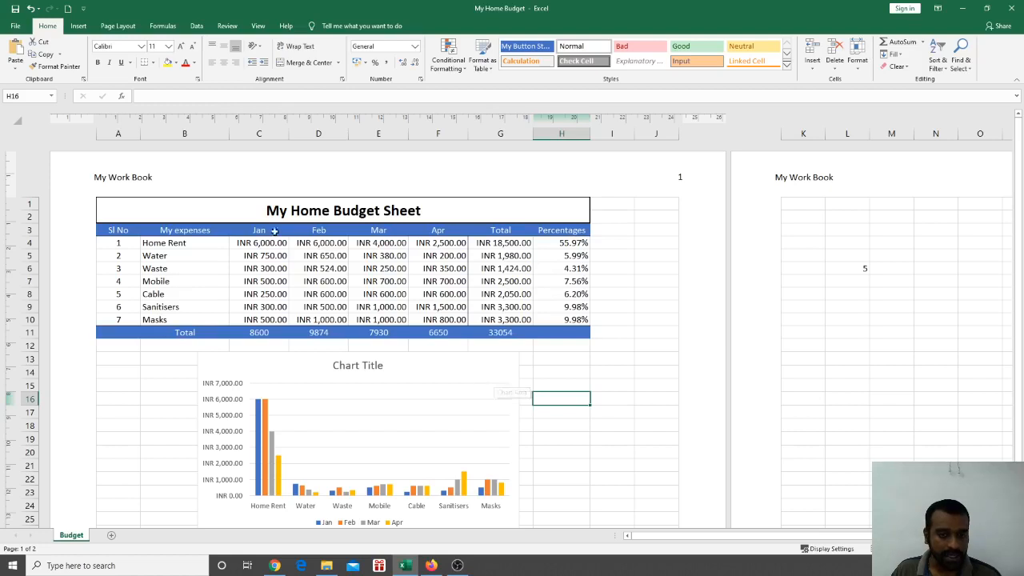
pyautogui.click(514, 358)
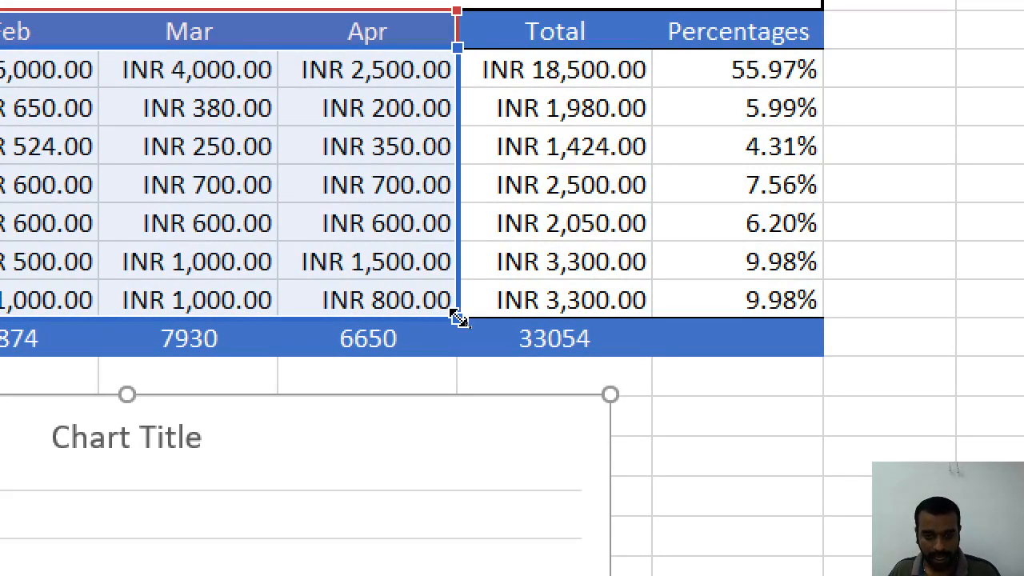
# Shrink the chart's source range to fewer months and expenses, then restore all seven across Jan–Apr
pyautogui.click(457, 317)
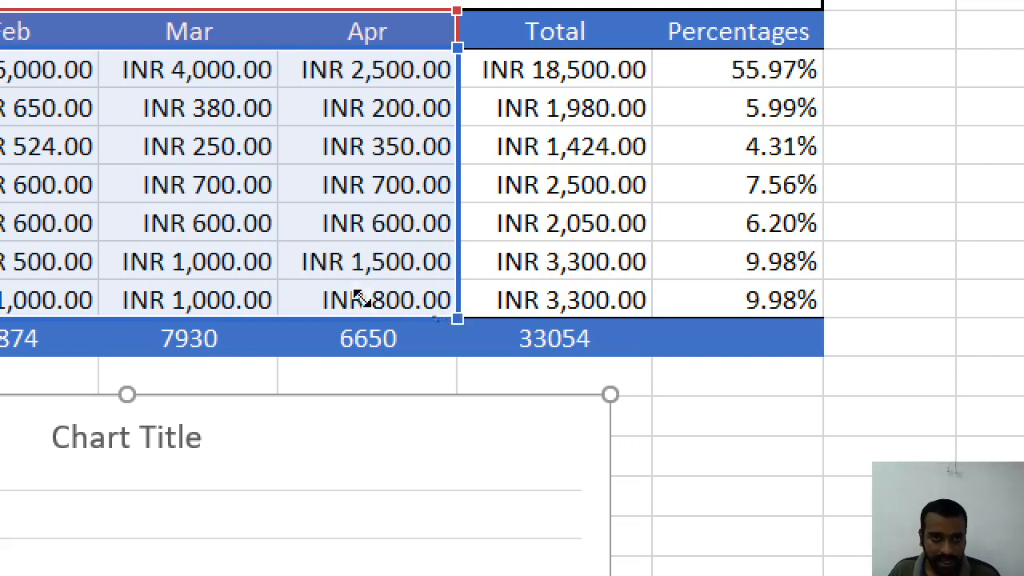
pyautogui.moveTo(360, 297); pyautogui.dragTo(303, 315)
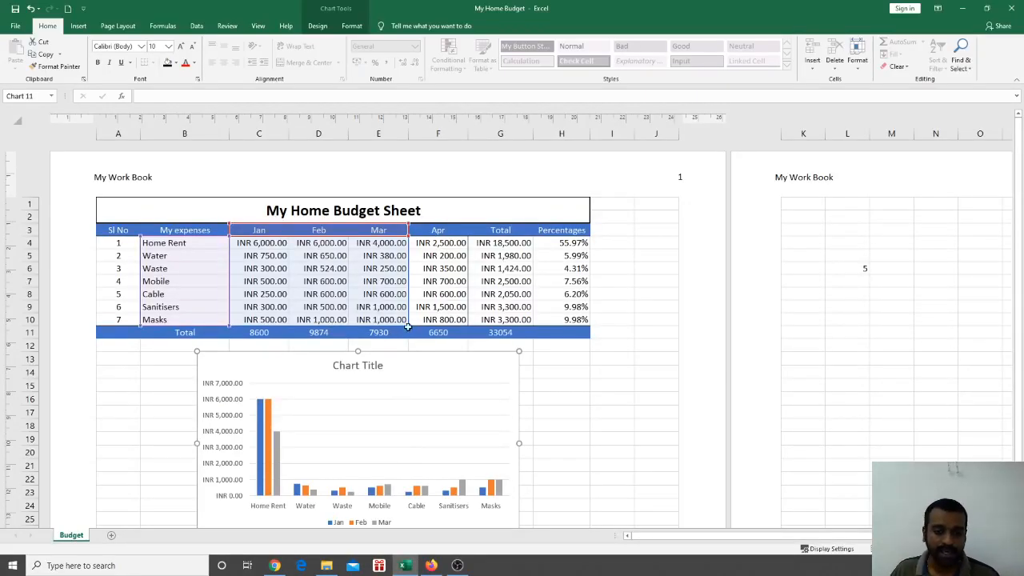
pyautogui.moveTo(408, 326); pyautogui.dragTo(448, 328)
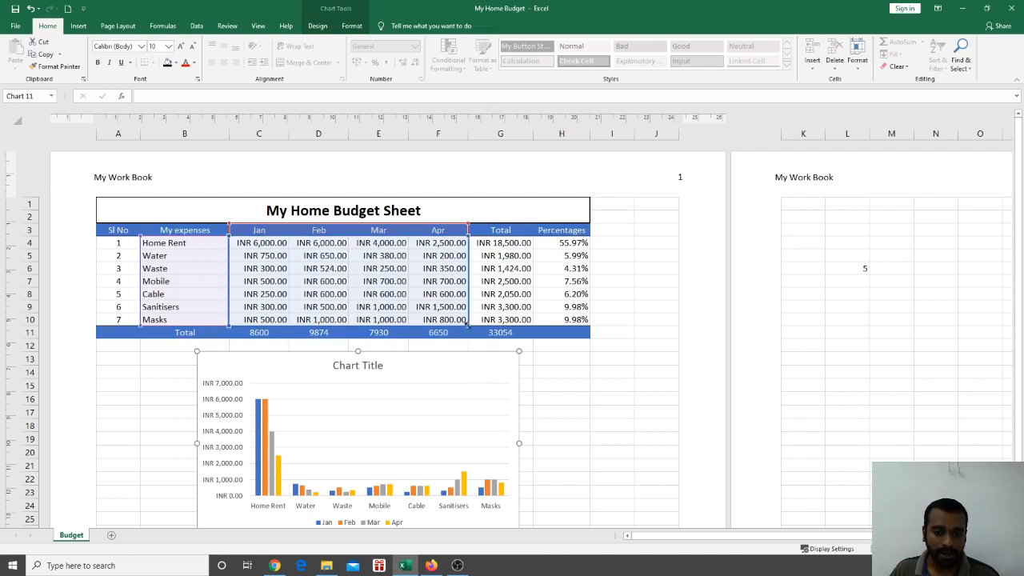
pyautogui.moveTo(438, 321); pyautogui.dragTo(426, 321)
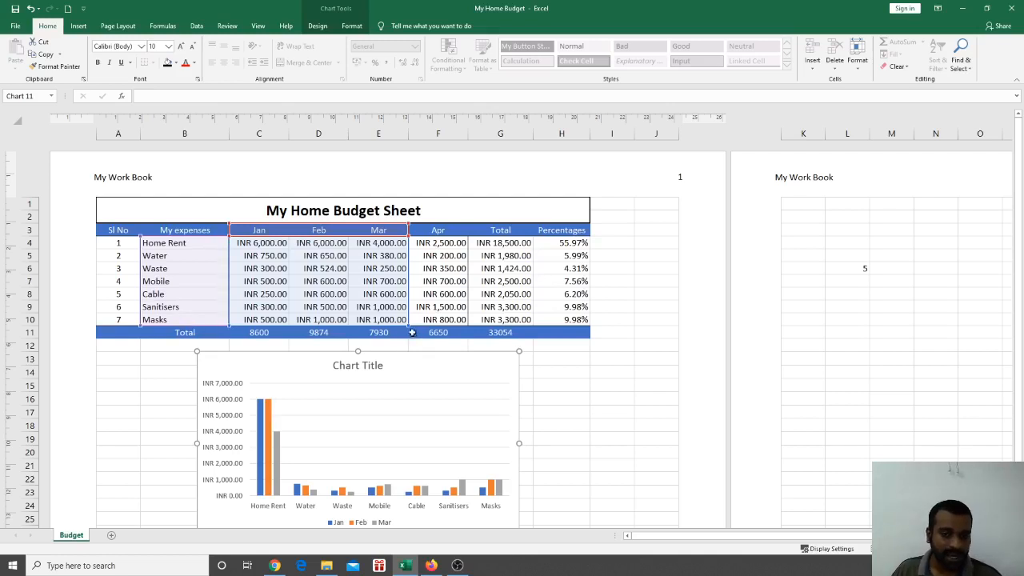
pyautogui.moveTo(409, 323); pyautogui.dragTo(410, 314)
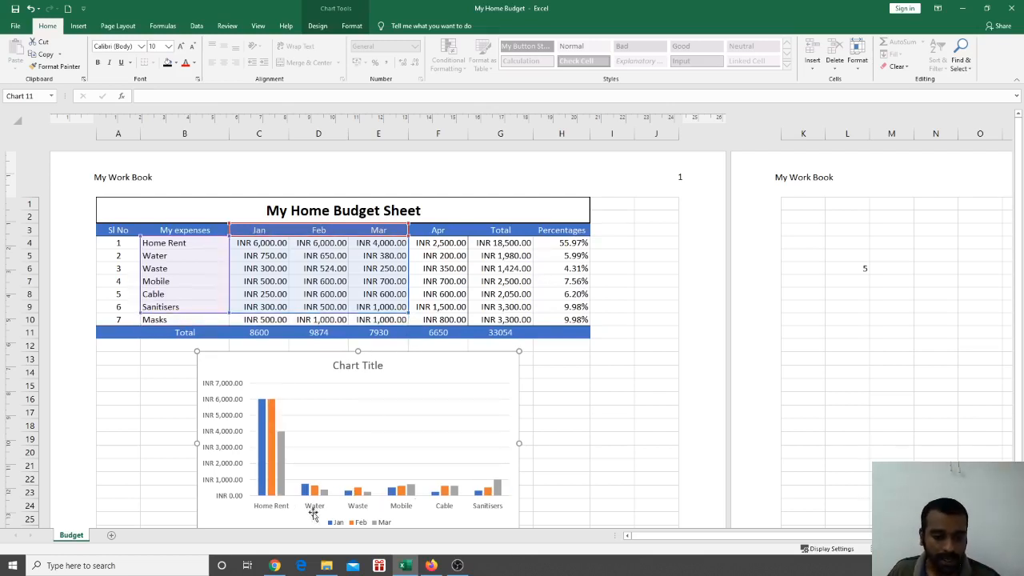
pyautogui.moveTo(411, 316); pyautogui.dragTo(404, 274)
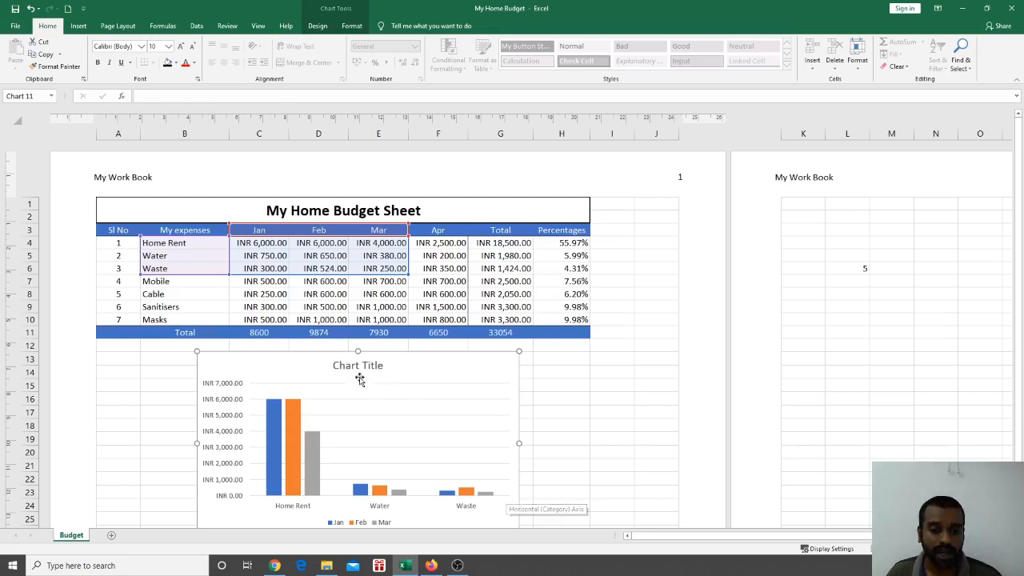
pyautogui.moveTo(409, 275); pyautogui.dragTo(477, 324)
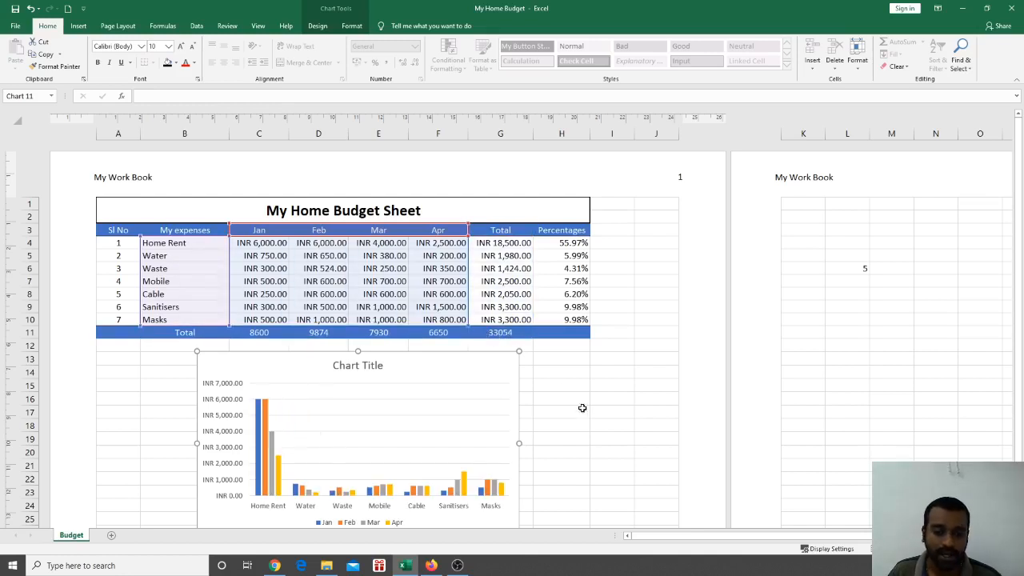
# Reselect the whole chart with the Chart Tools Design options showing
pyautogui.click(564, 409)
pyautogui.click(391, 404)
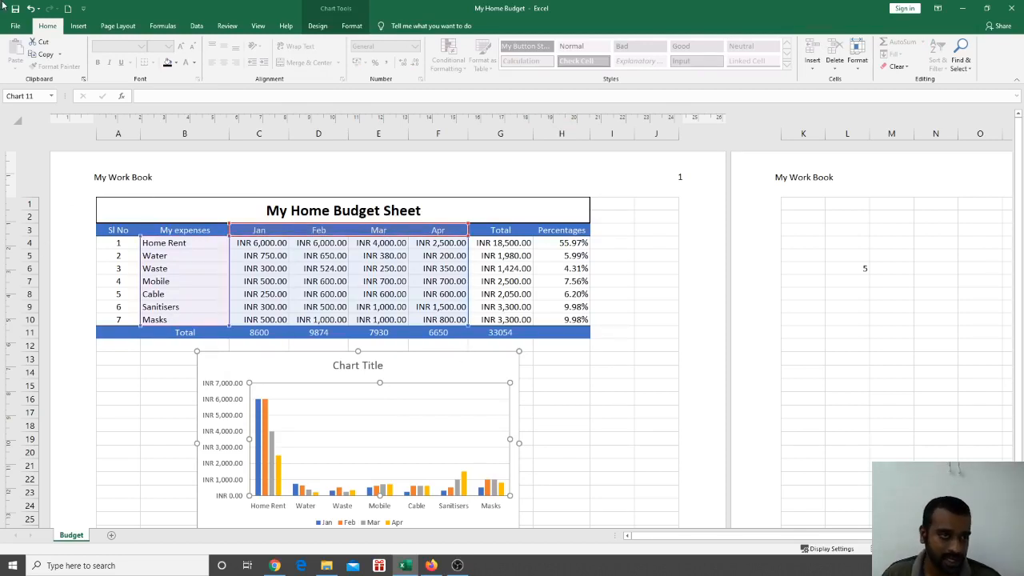
pyautogui.click(567, 395)
pyautogui.click(501, 394)
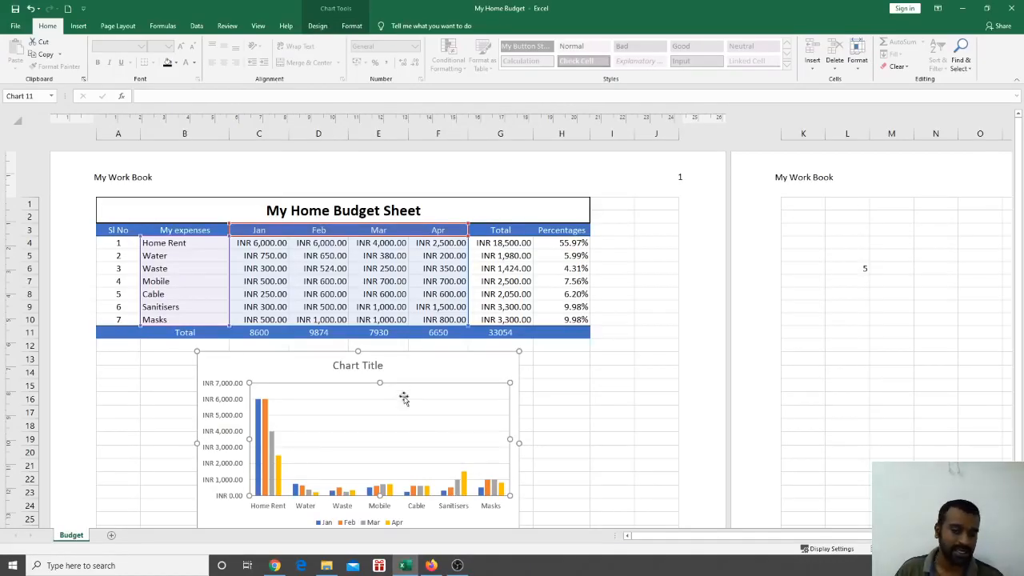
pyautogui.click(317, 26)
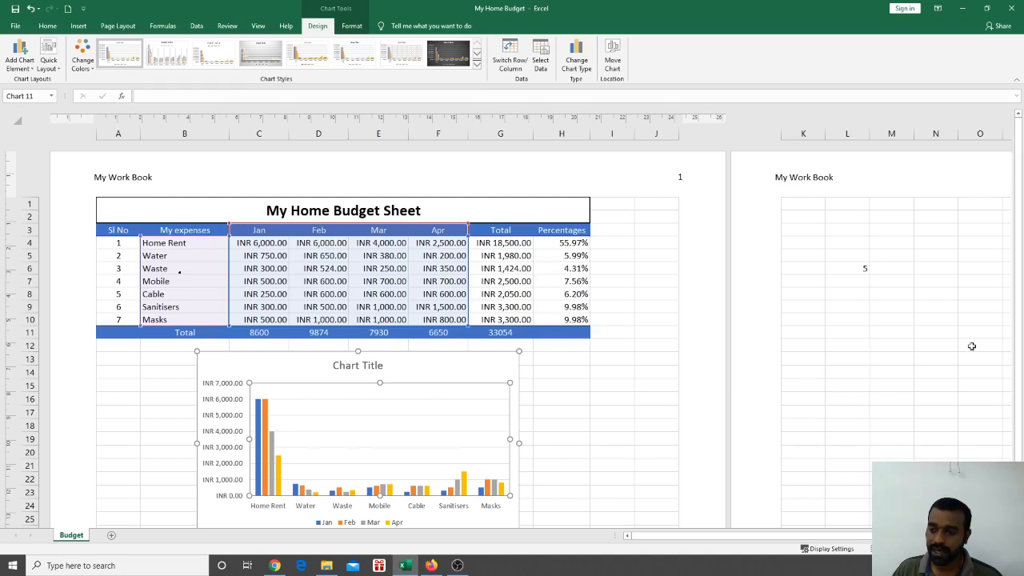
pyautogui.moveTo(1016, 366); pyautogui.dragTo(1016, 373)
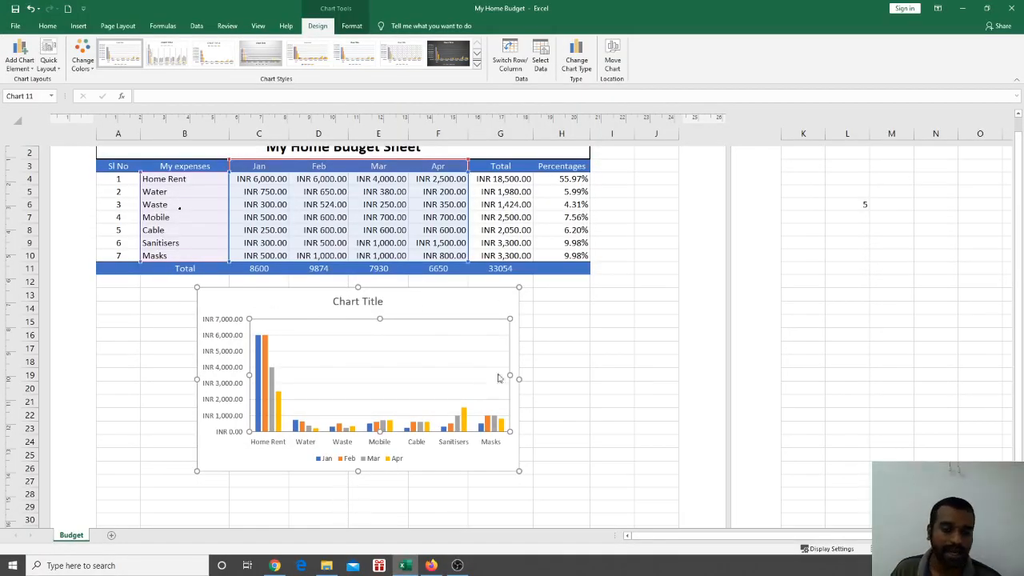
pyautogui.click(506, 456)
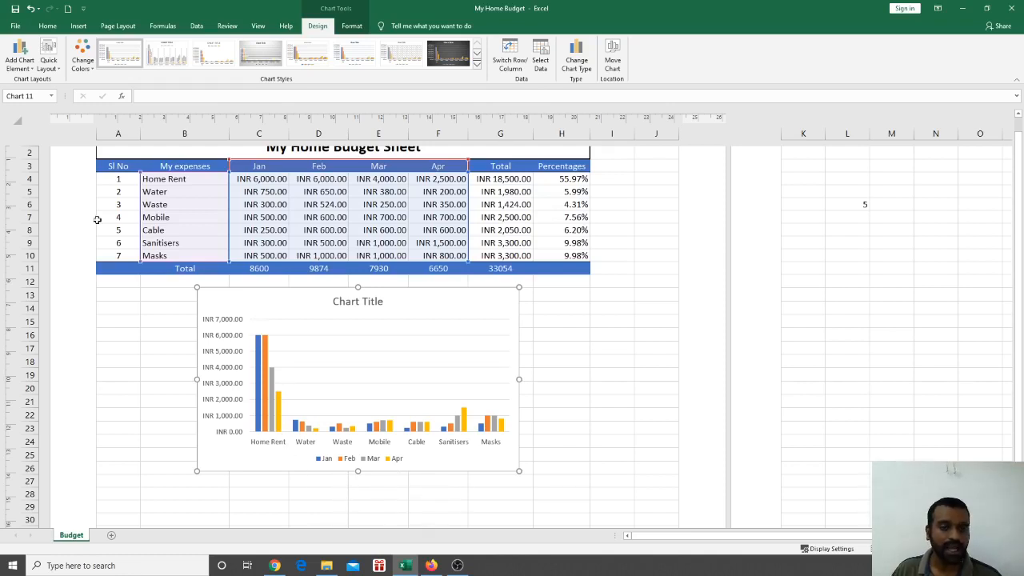
# Move the chart legend to the Top position via Add Chart Element > Legend
pyautogui.click(31, 68)
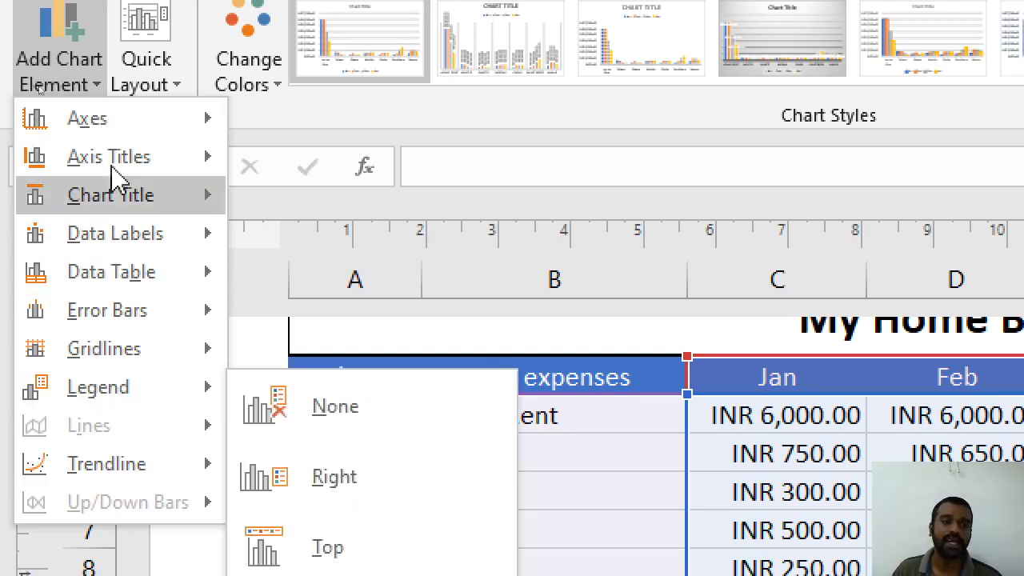
pyautogui.moveTo(211, 124)
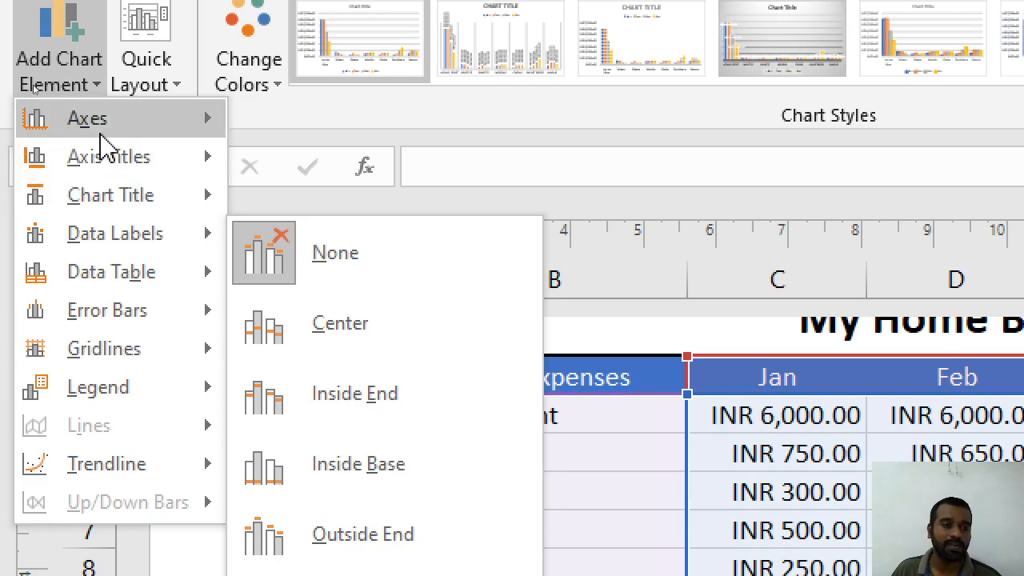
pyautogui.moveTo(112, 163)
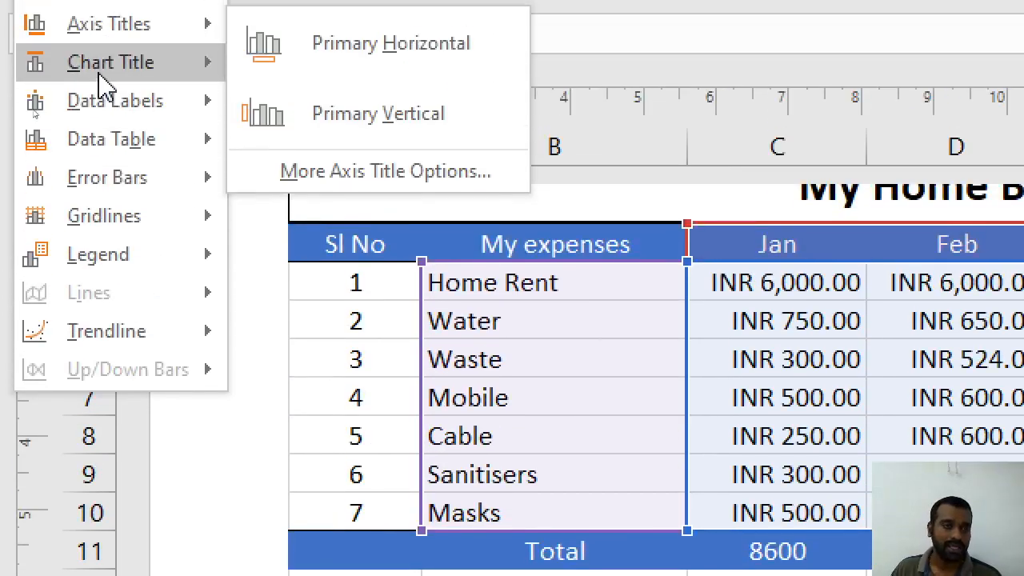
pyautogui.moveTo(119, 89)
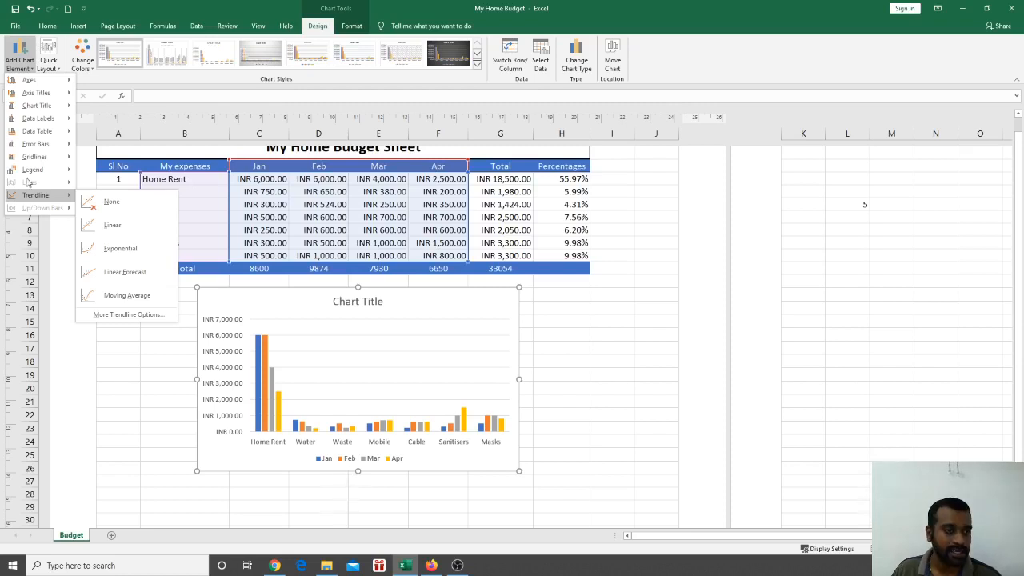
pyautogui.moveTo(48, 172)
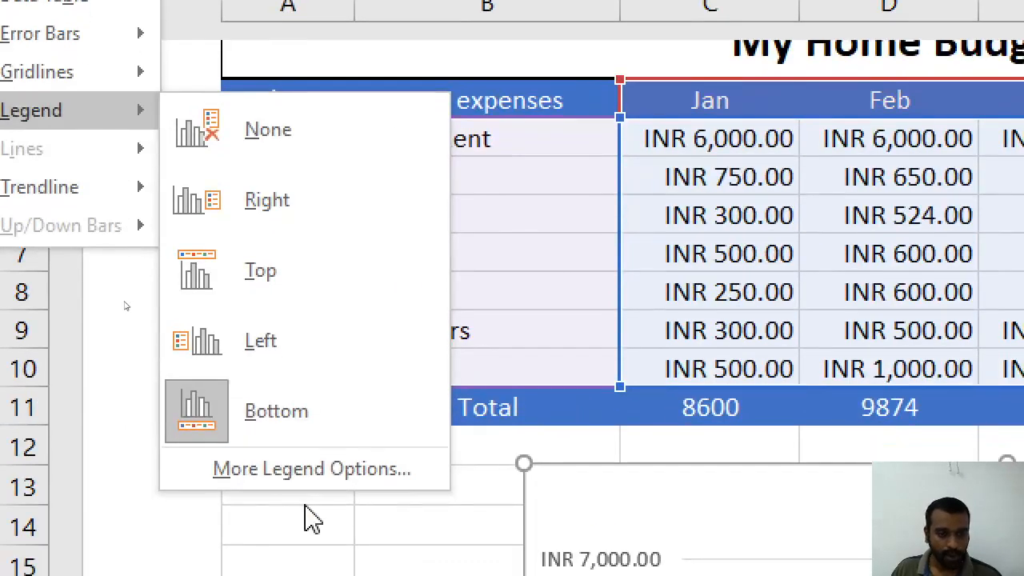
pyautogui.click(281, 260)
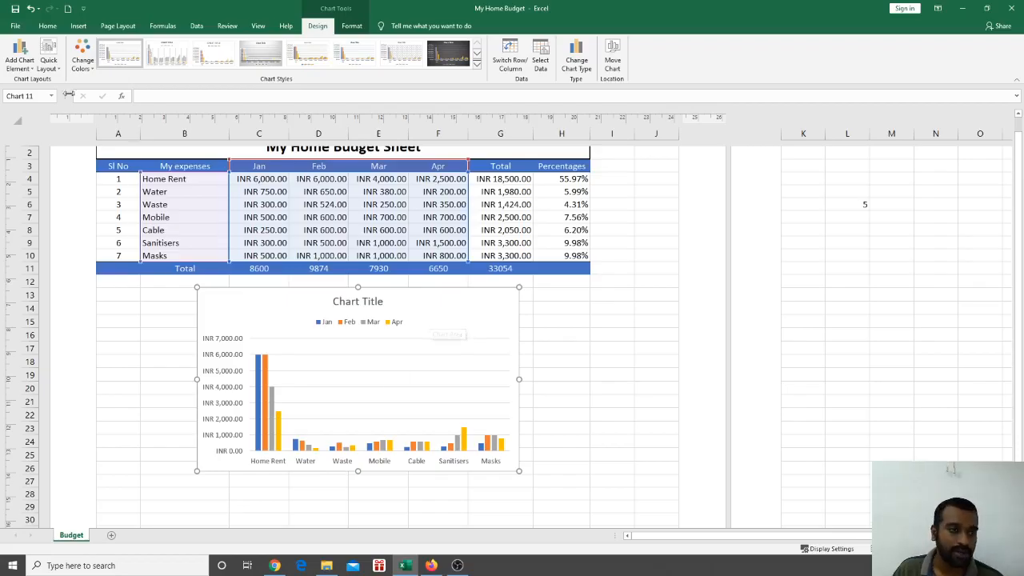
# Reopen the chart elements list and close it without changes
pyautogui.click(21, 64)
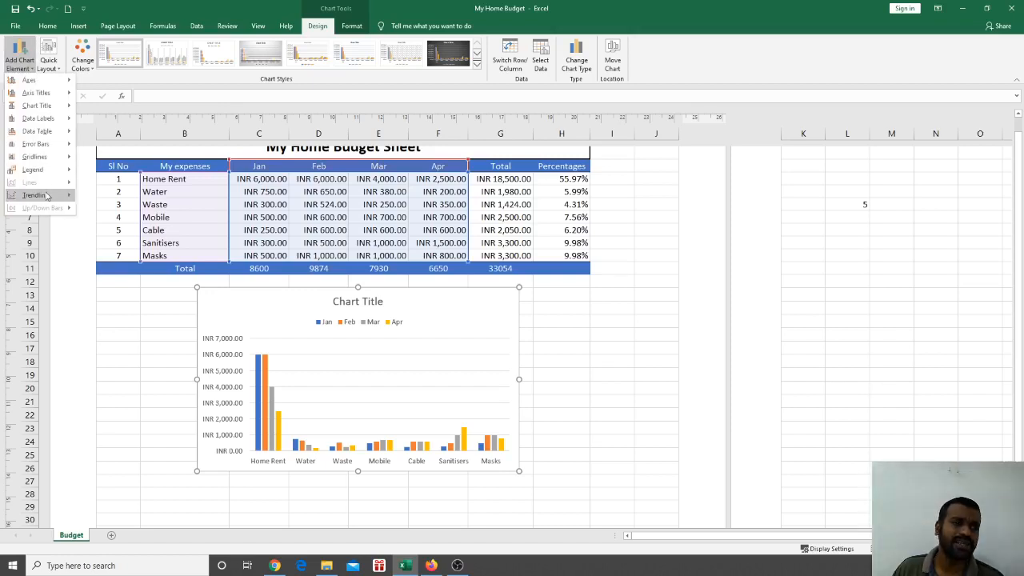
pyautogui.moveTo(48, 145)
pyautogui.moveTo(56, 127)
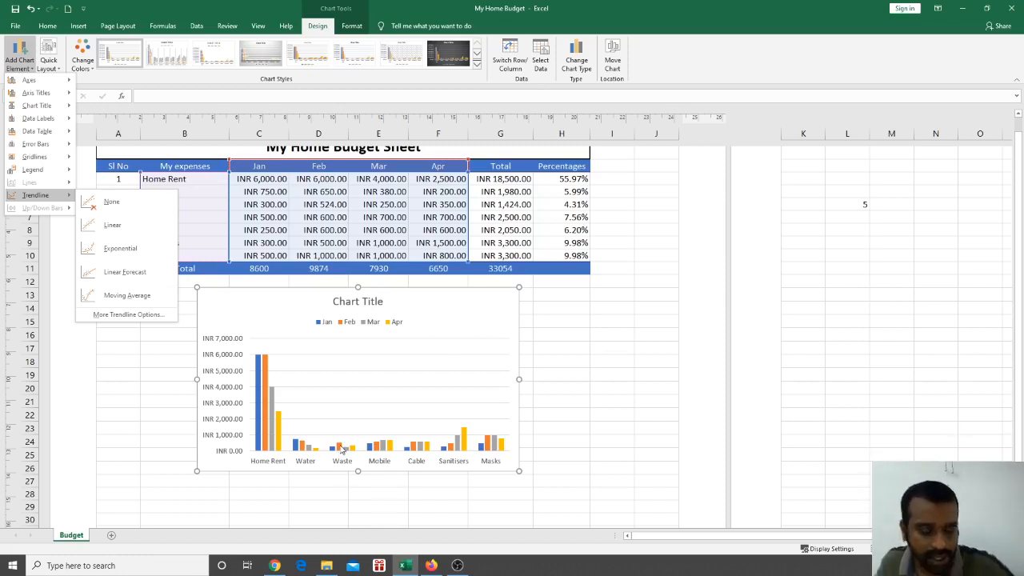
pyautogui.press('Escape')
pyautogui.press('Escape')
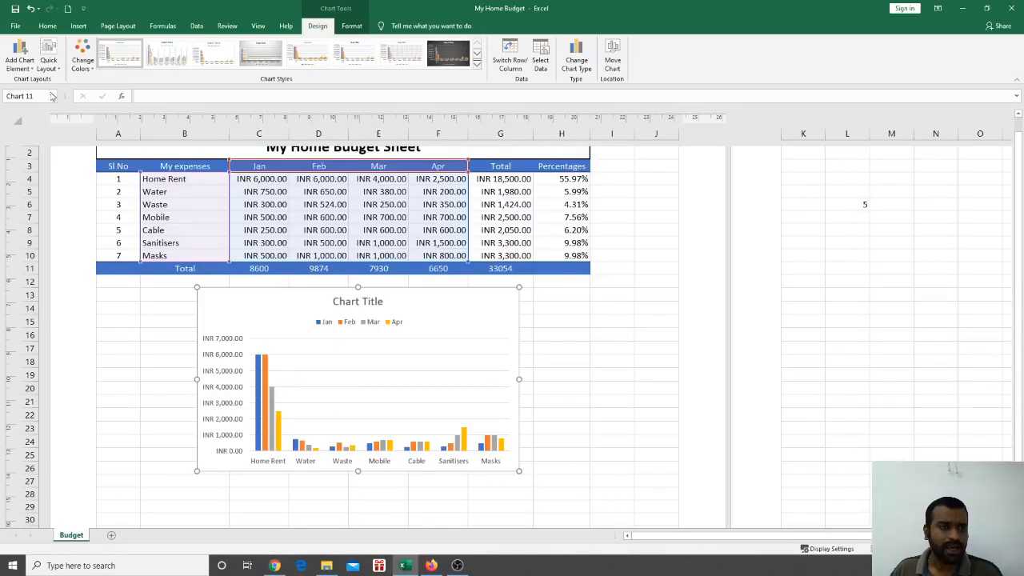
# Apply the dark chart style after glancing at Quick Layout
pyautogui.click(49, 64)
pyautogui.click(48, 63)
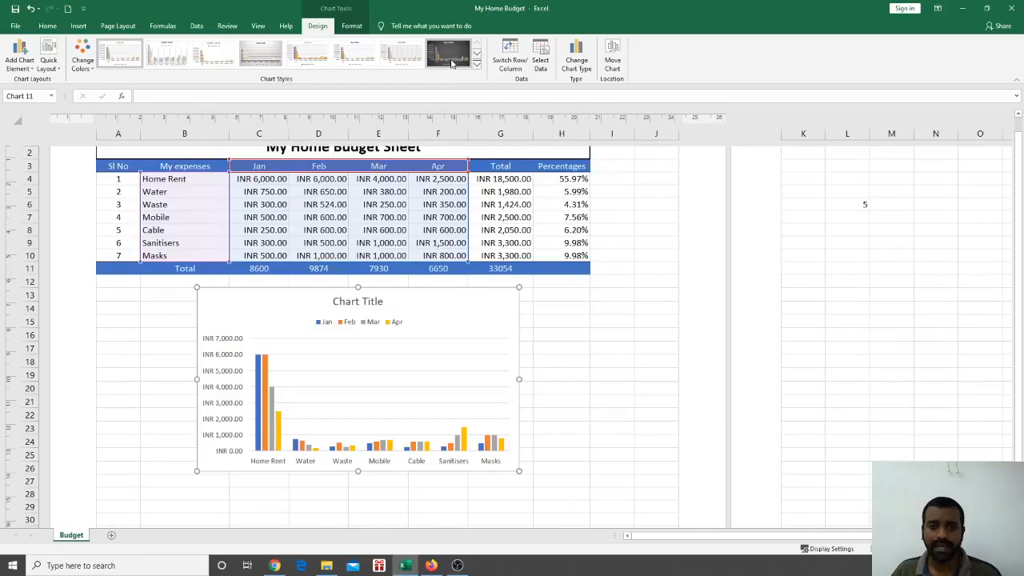
pyautogui.click(576, 152)
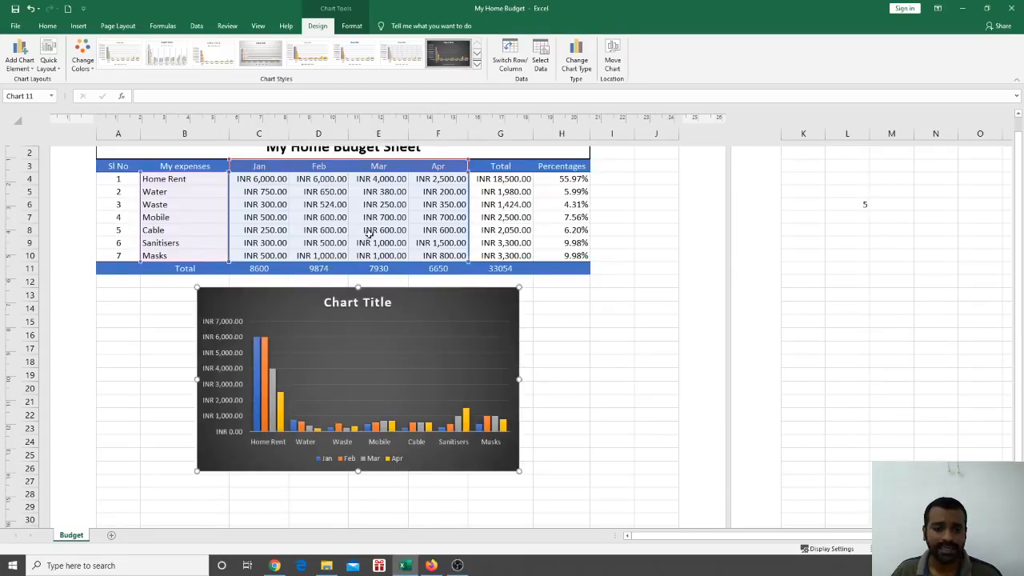
# Switch the chart to a plain white style from the full gallery and reselect it
pyautogui.click(477, 64)
pyautogui.click(140, 80)
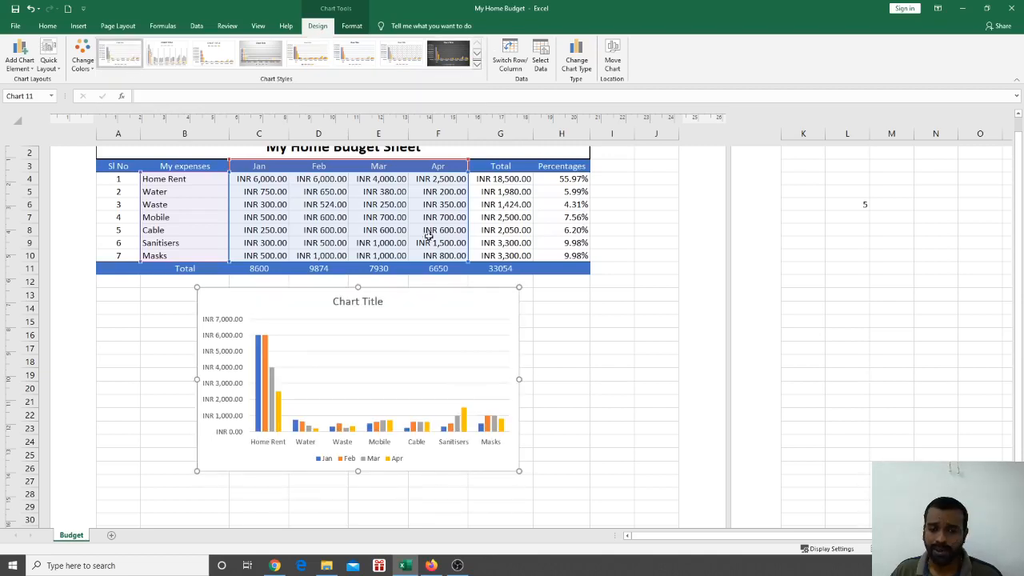
pyautogui.click(573, 387)
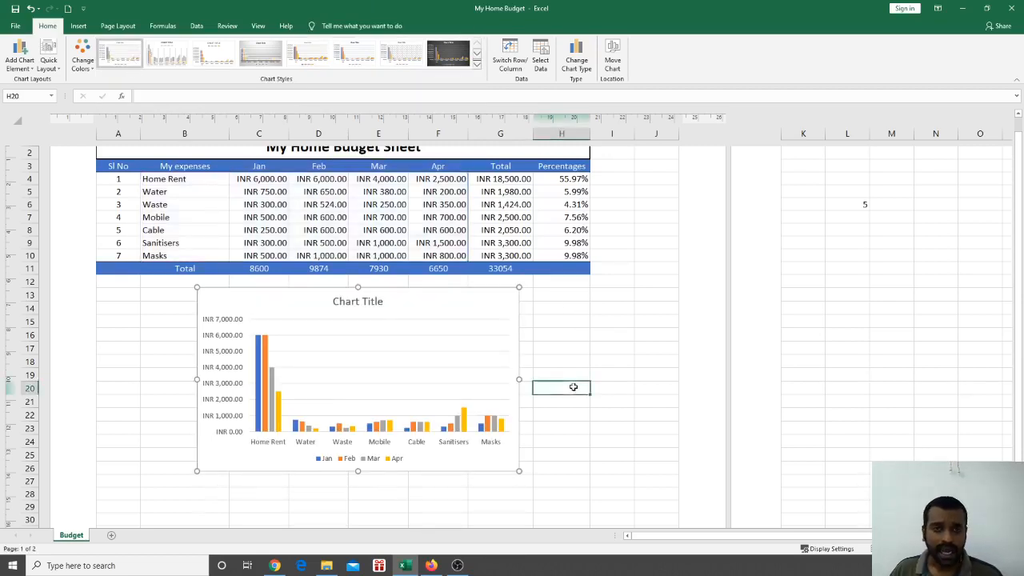
pyautogui.click(435, 325)
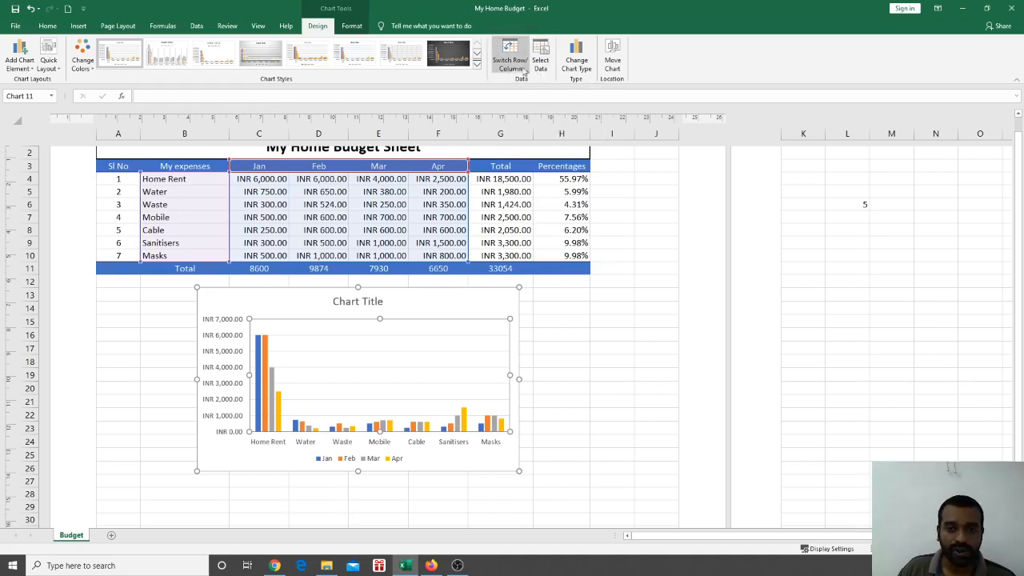
# Toggle Switch Row/Column three times, ending with months Jan–Apr on the axis
pyautogui.click(518, 66)
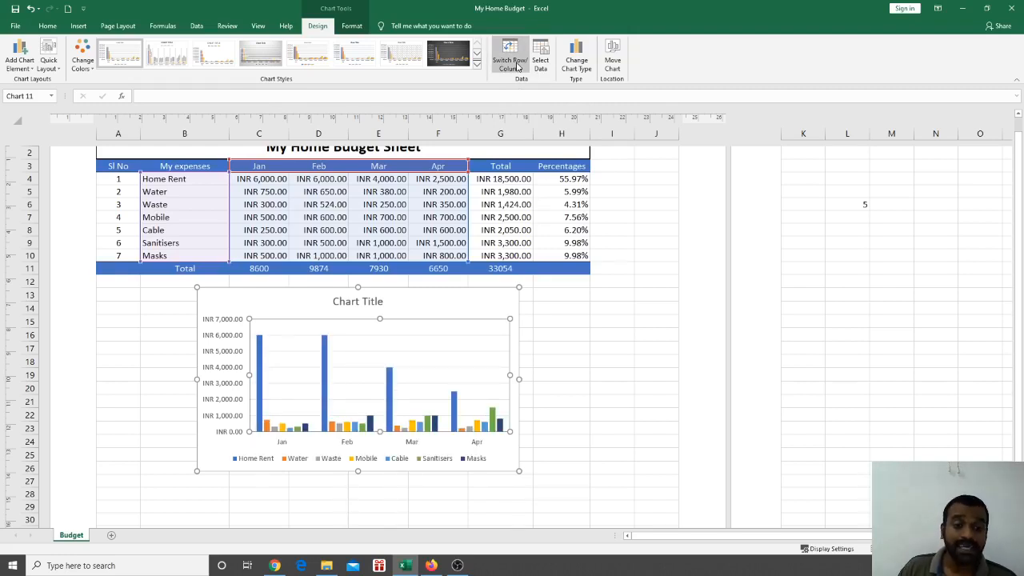
pyautogui.click(518, 66)
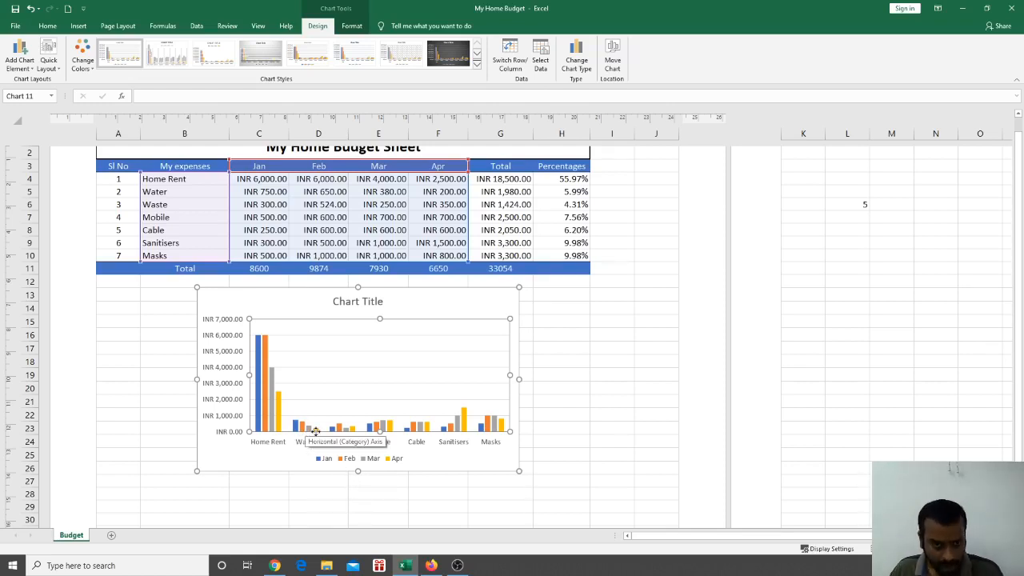
pyautogui.click(510, 65)
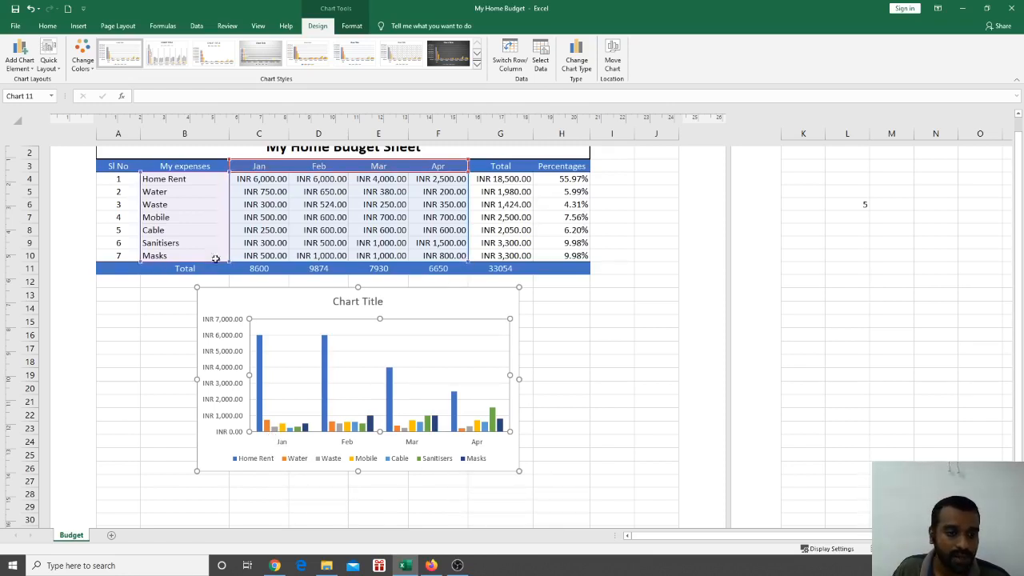
# Extend the chart's data range to row 10 so Home Rent through Masks are all plotted
pyautogui.moveTo(464, 255); pyautogui.dragTo(465, 211)
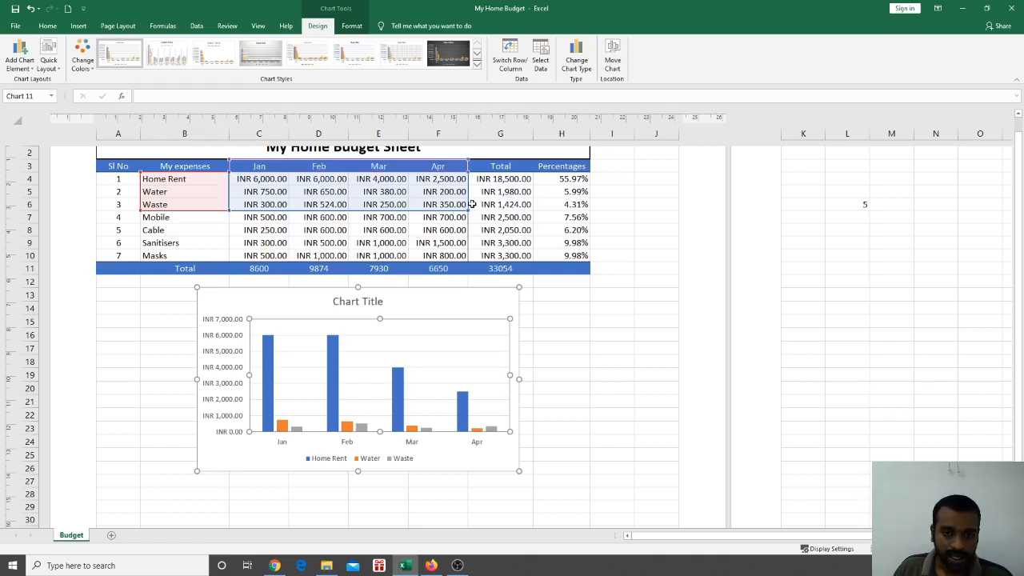
pyautogui.moveTo(469, 210); pyautogui.dragTo(471, 261)
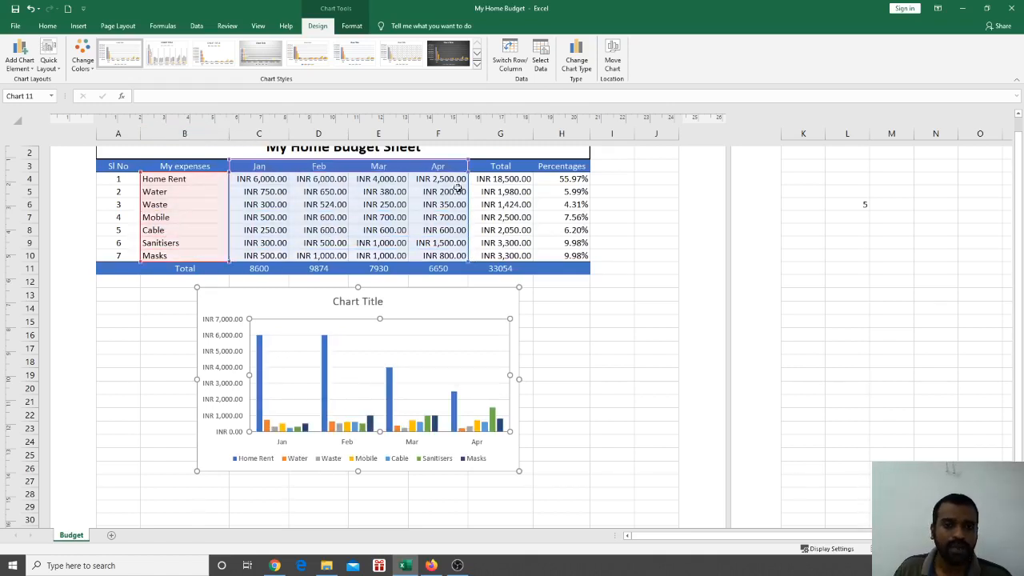
pyautogui.click(354, 27)
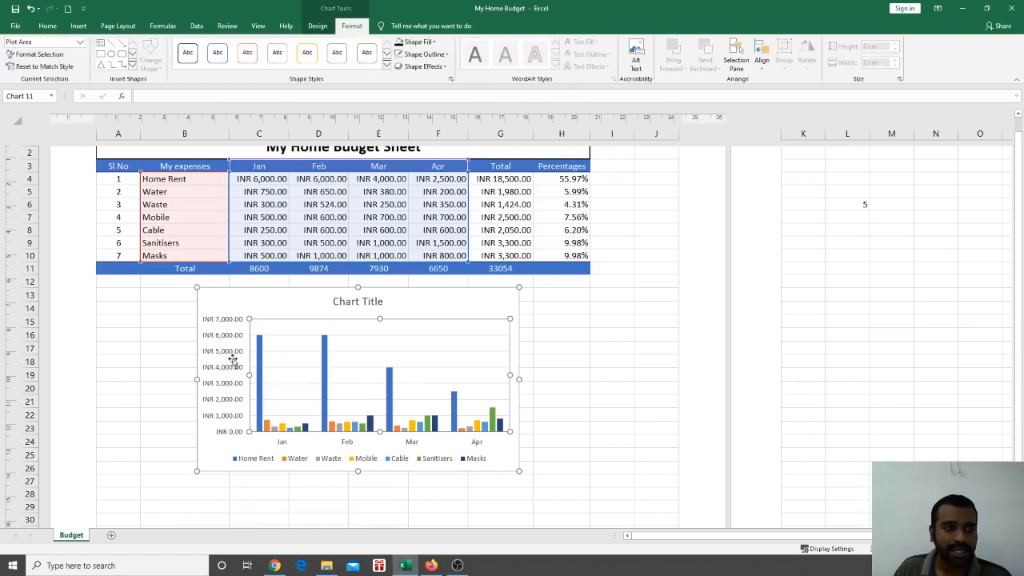
# Select the Home Rent series and fill its bars red from Standard Colors
pyautogui.click(387, 67)
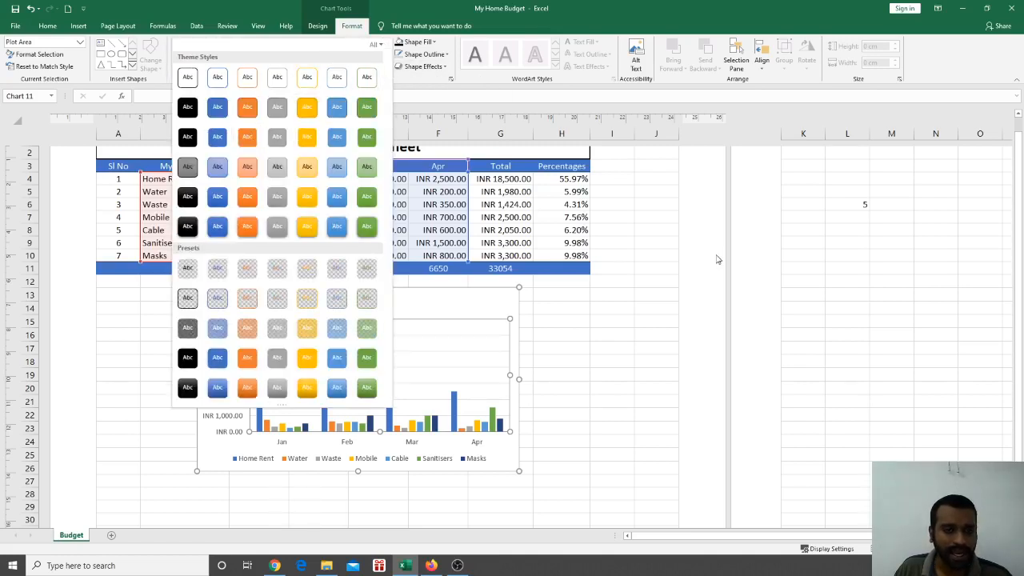
pyautogui.press('Escape')
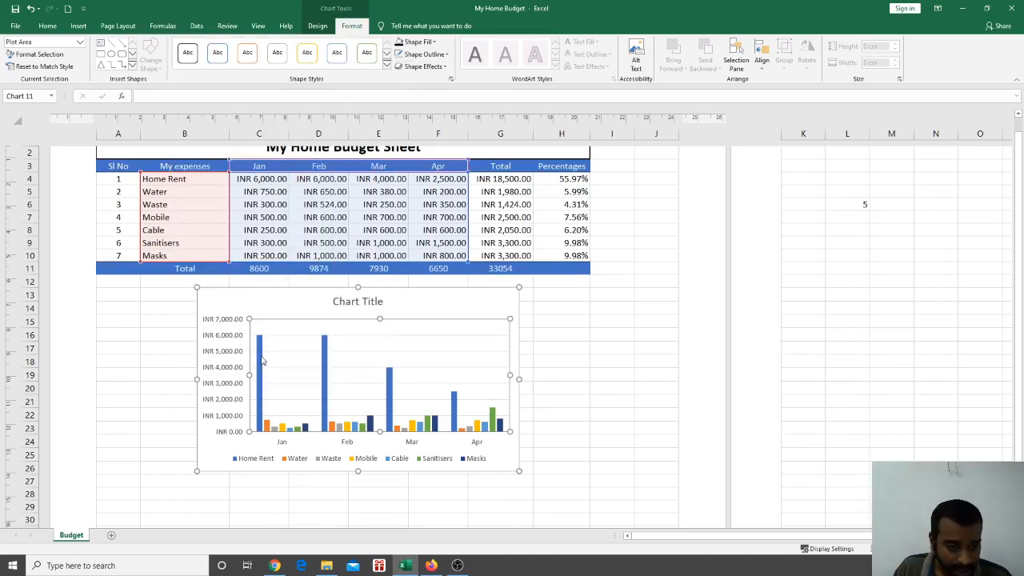
pyautogui.click(260, 360)
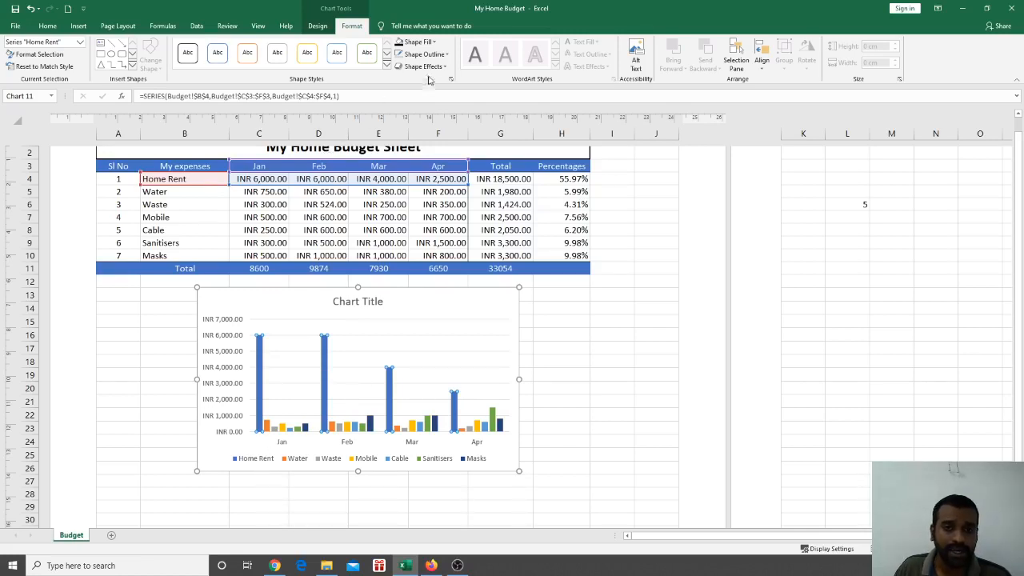
pyautogui.click(436, 42)
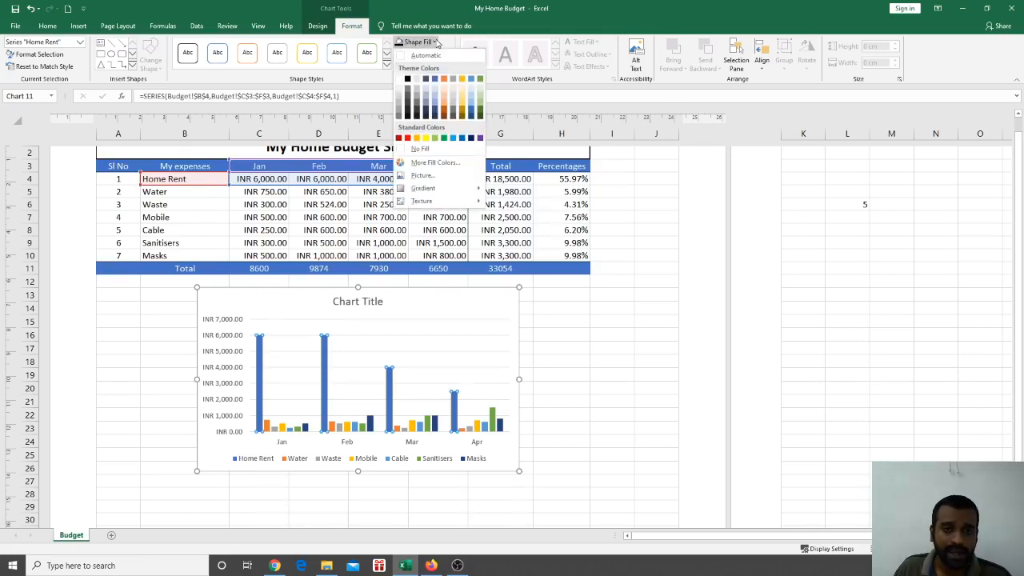
pyautogui.click(408, 138)
pyautogui.click(630, 298)
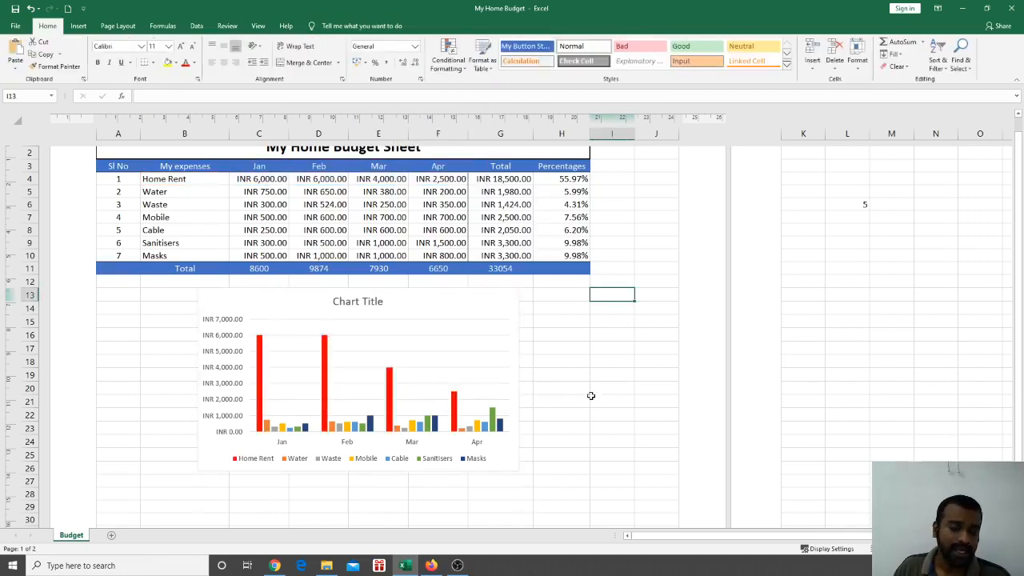
pyautogui.moveTo(494, 430)
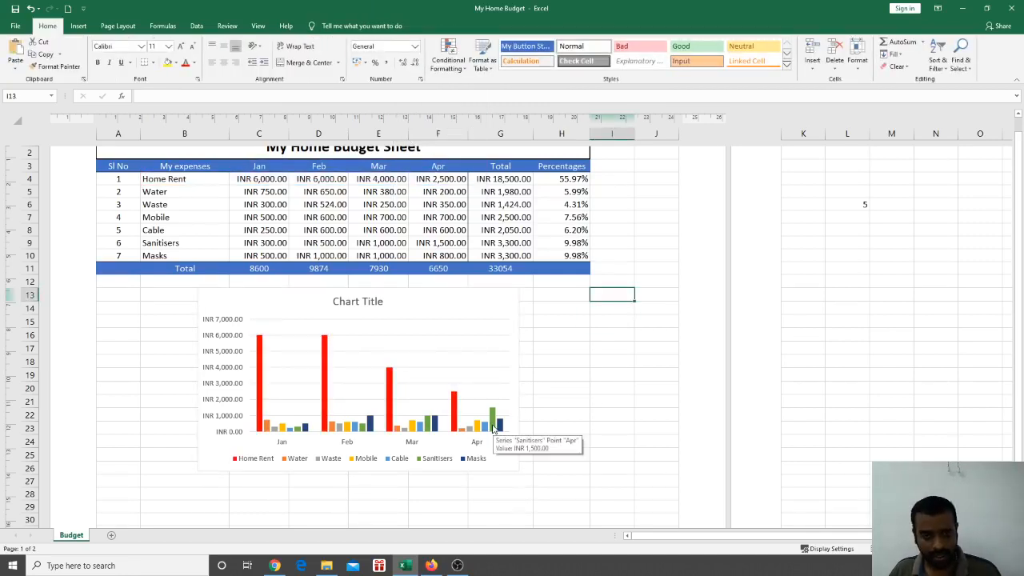
# Undo the red fill, then reapply red to the Home Rent bars
pyautogui.hotkey('ctrl', 'z')
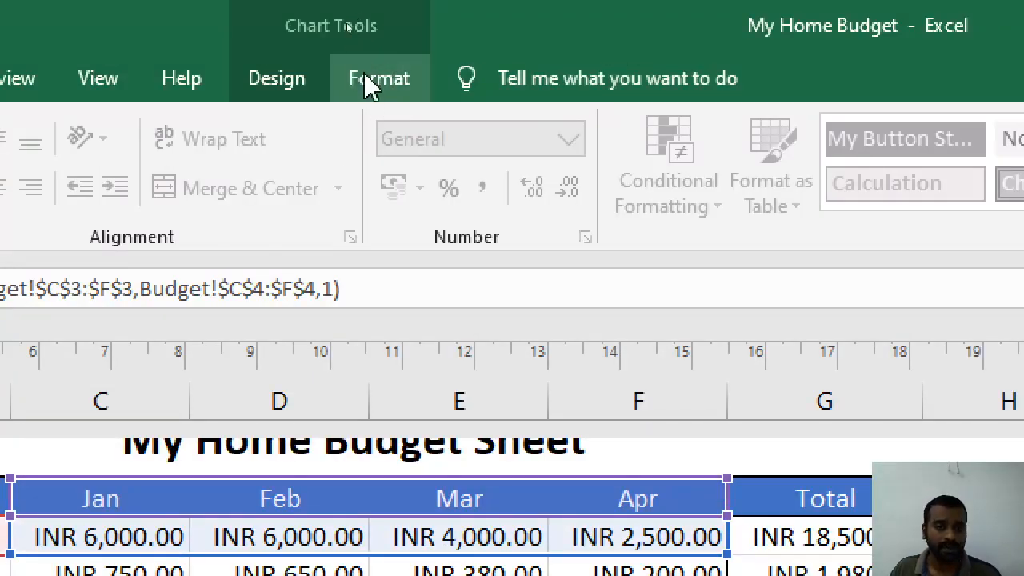
pyautogui.click(372, 80)
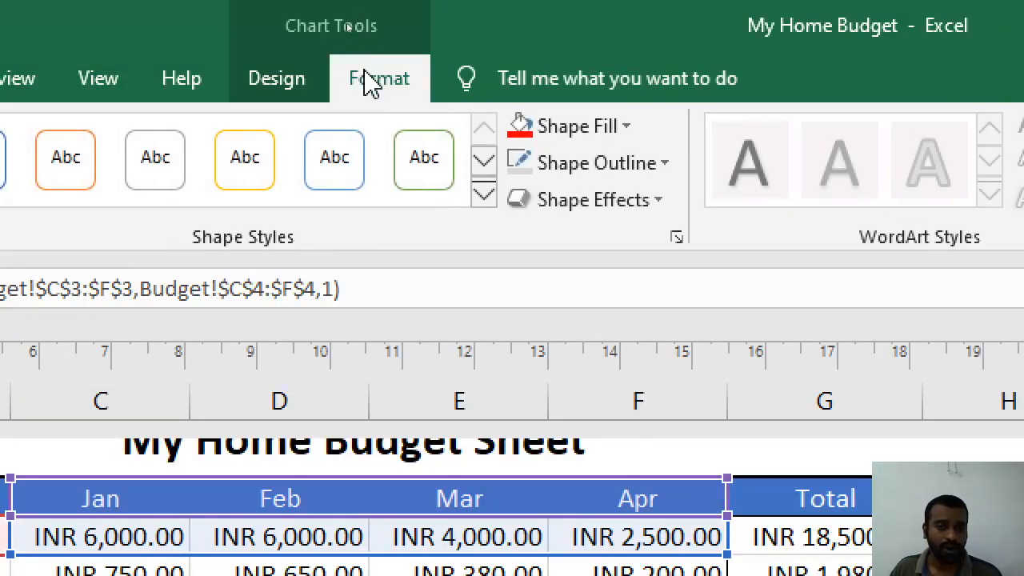
pyautogui.click(628, 128)
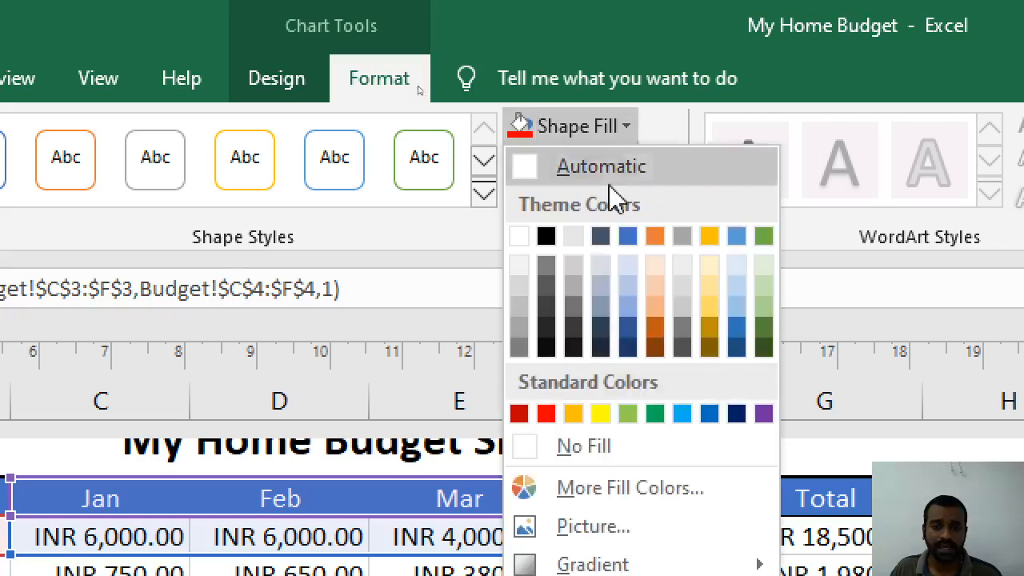
pyautogui.click(544, 414)
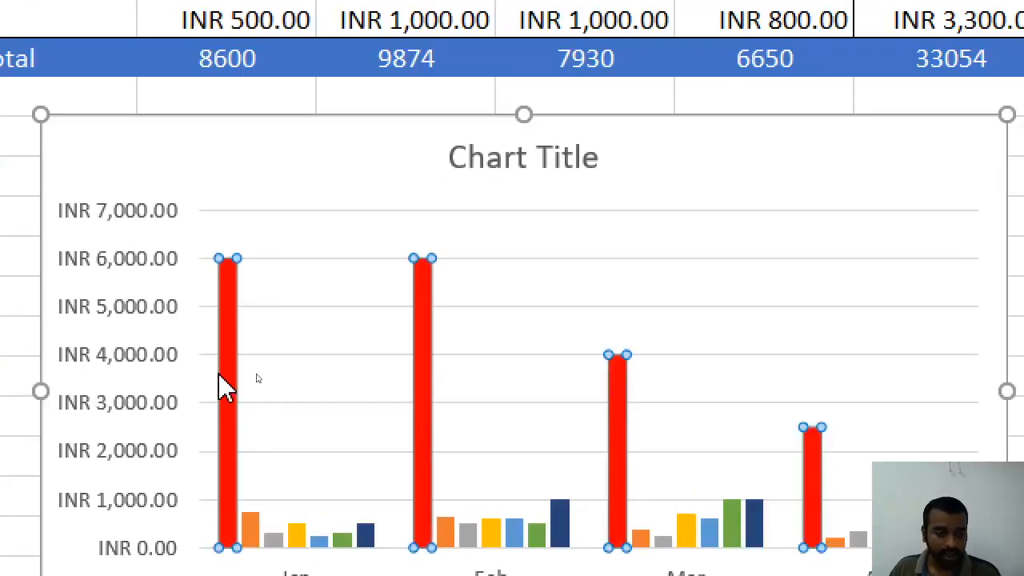
# Select the whole Home Rent series, then just its January bar
pyautogui.click(223, 386)
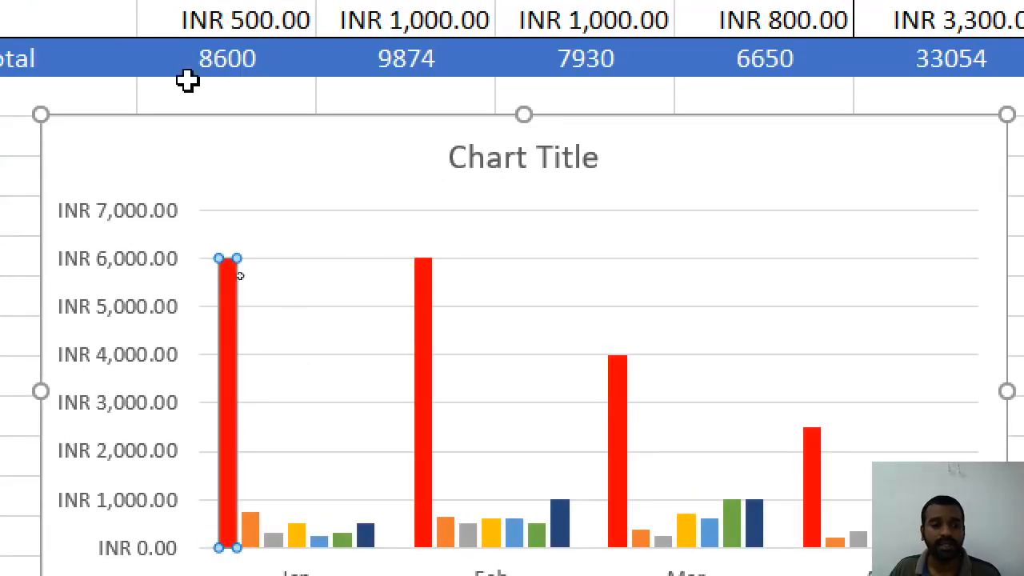
pyautogui.click(120, 95)
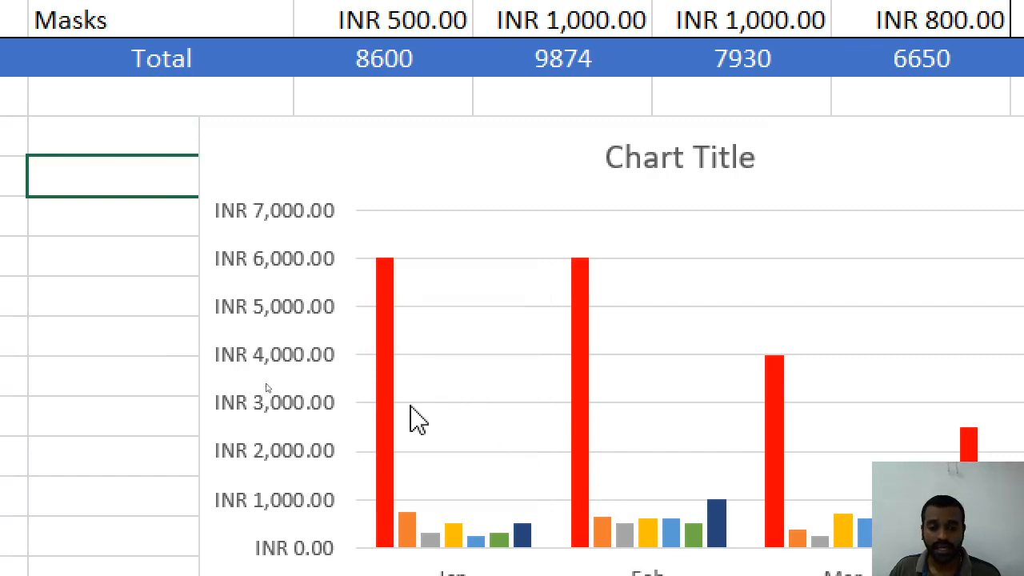
pyautogui.click(385, 400)
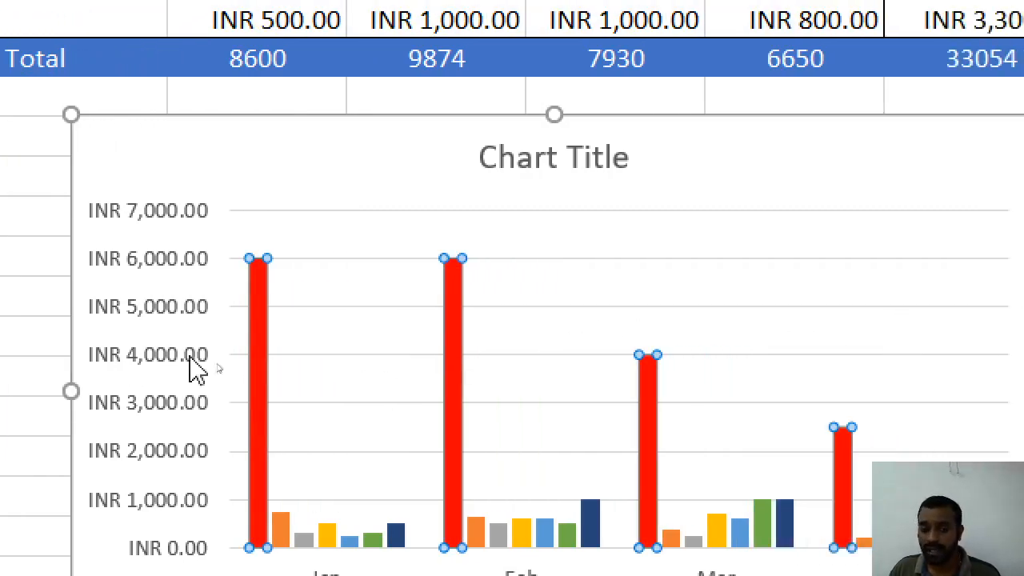
pyautogui.click(318, 364)
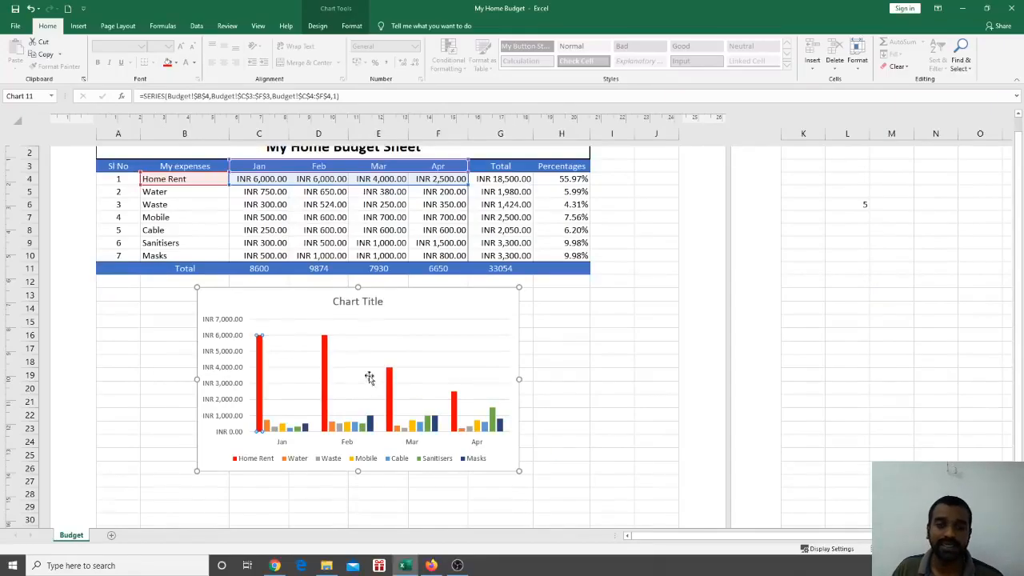
# Select the chart legend and enlarge its font one size up from 9
pyautogui.click(240, 463)
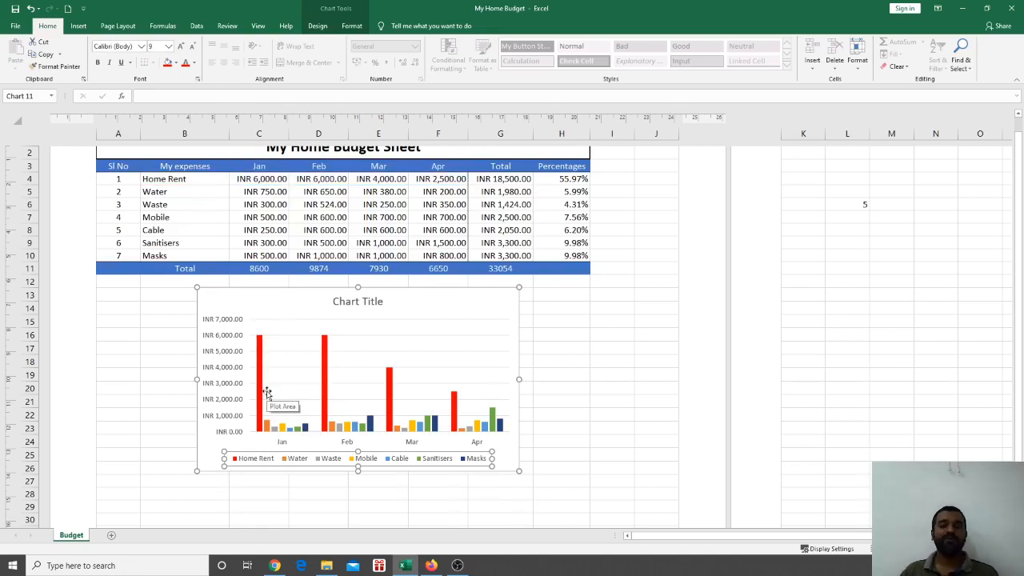
pyautogui.click(352, 26)
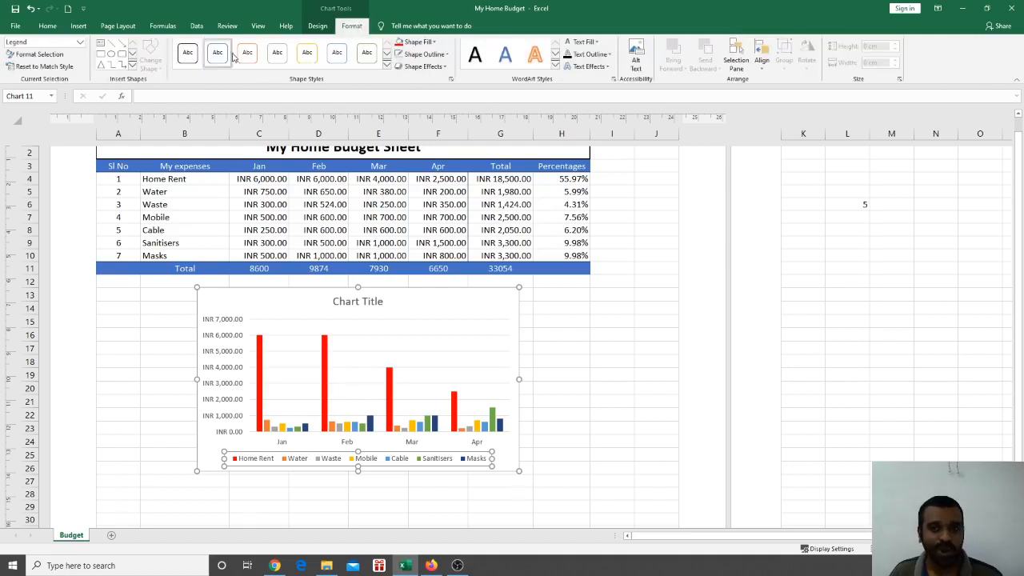
pyautogui.click(48, 26)
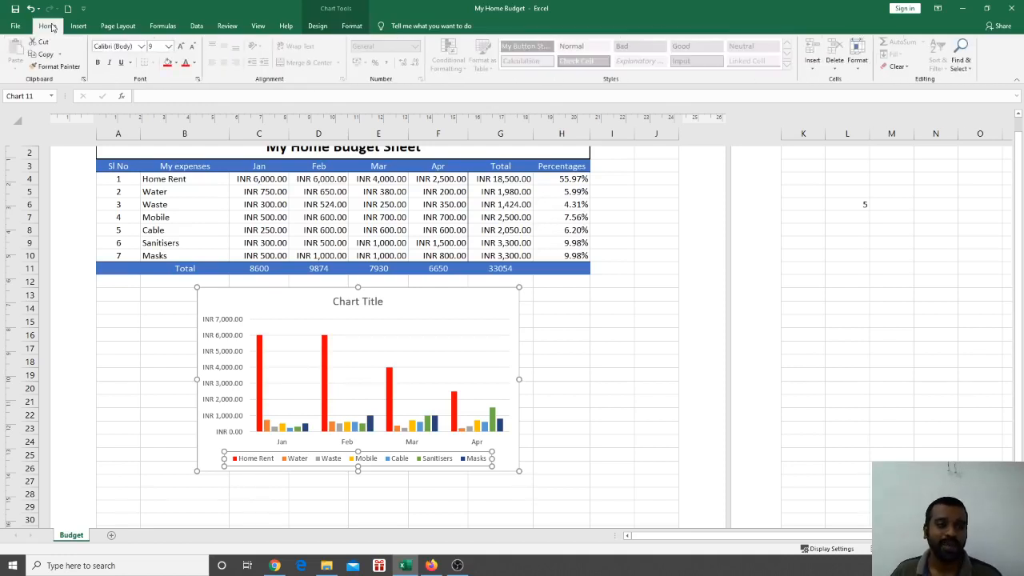
pyautogui.click(181, 46)
# Raise the legend font to size 11 and check the result
pyautogui.click(182, 46)
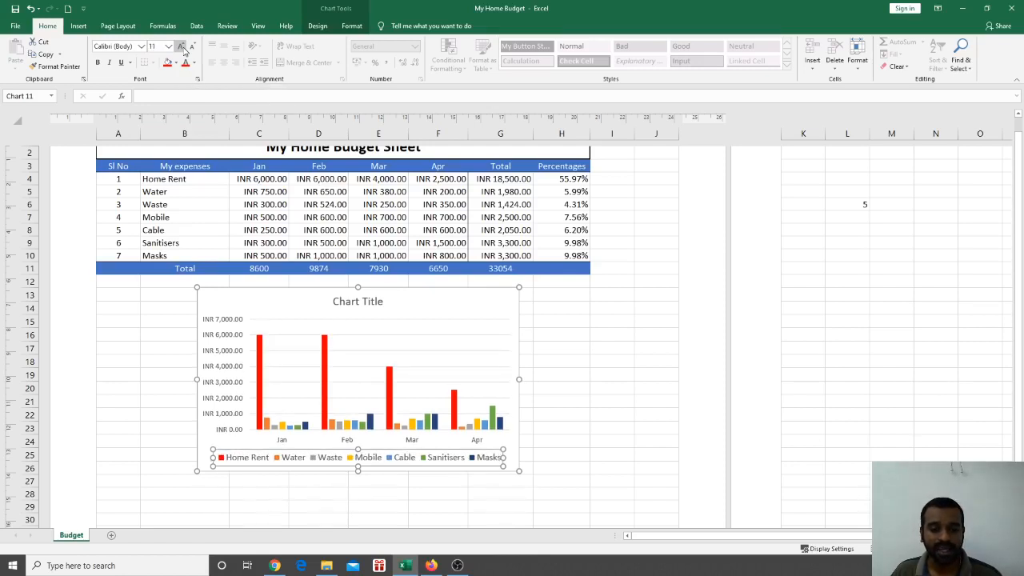
pyautogui.click(612, 348)
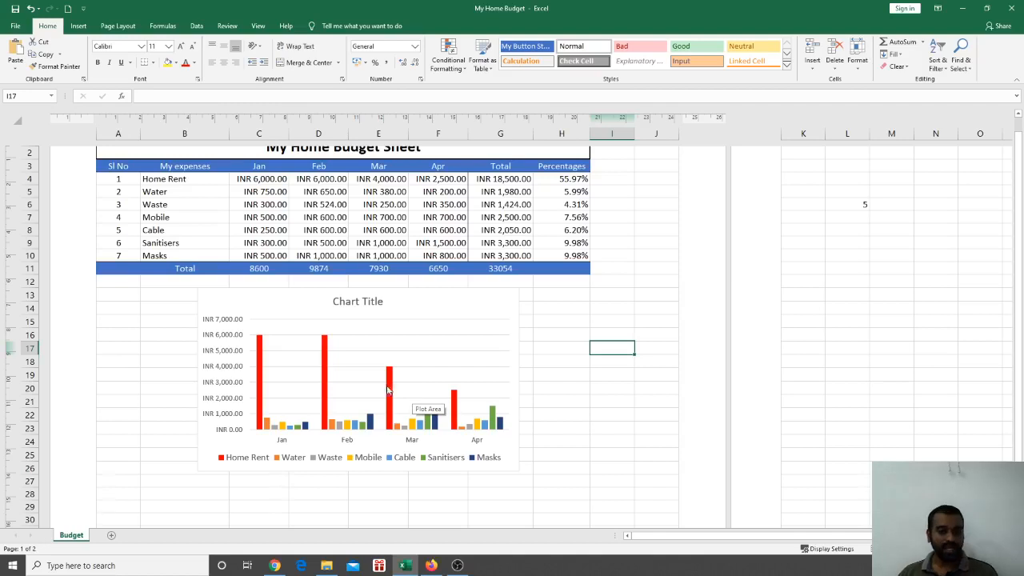
pyautogui.click(442, 293)
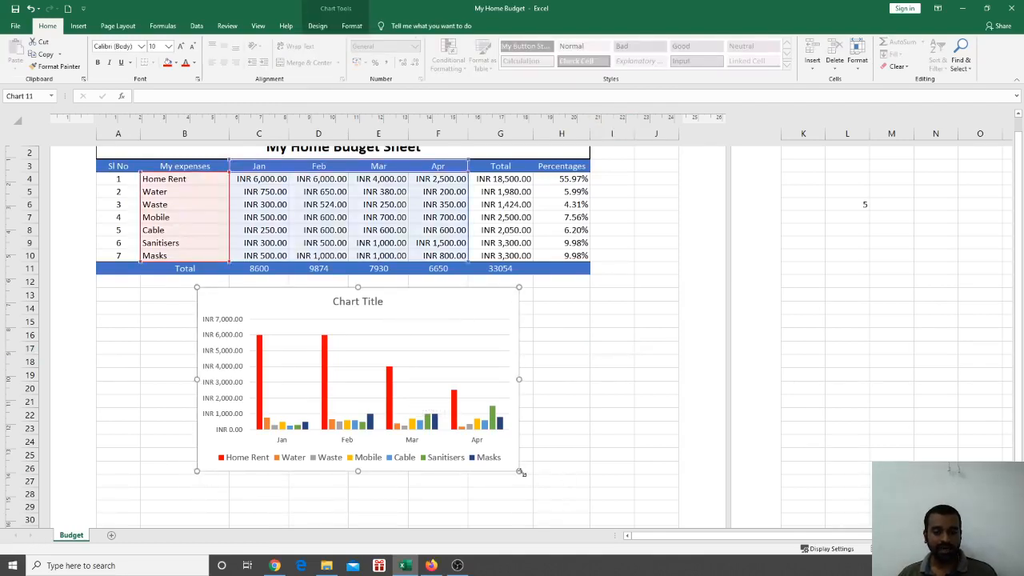
# Stretch the chart right, down and left to column A so it spans the table's width
pyautogui.moveTo(519, 471); pyautogui.dragTo(587, 517)
pyautogui.scroll(-2, 243, 443)
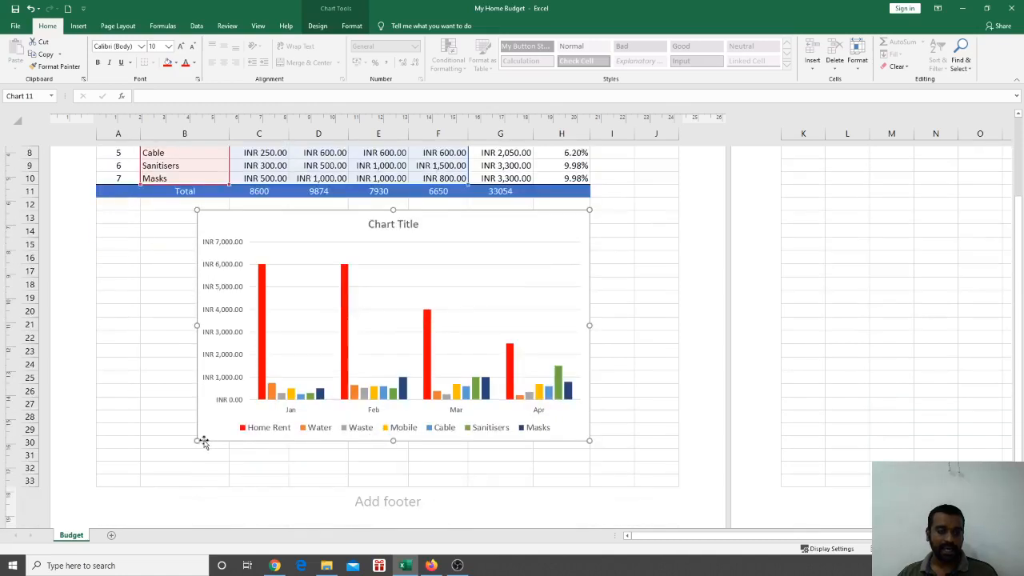
pyautogui.moveTo(197, 440); pyautogui.dragTo(96, 455)
pyautogui.click(665, 365)
pyautogui.scroll(4, 601, 350)
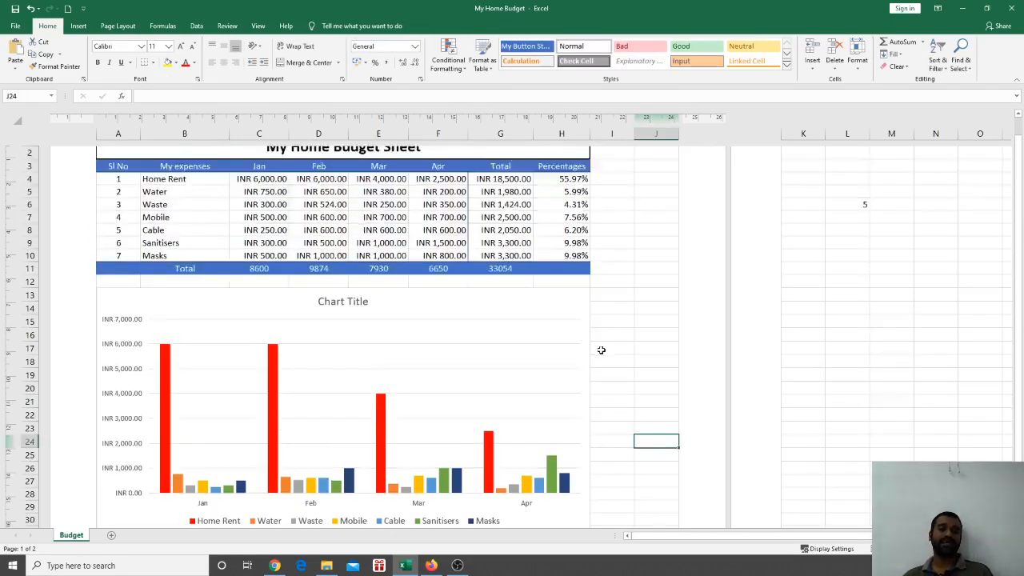
pyautogui.scroll(-4, 595, 341)
pyautogui.scroll(4, 595, 342)
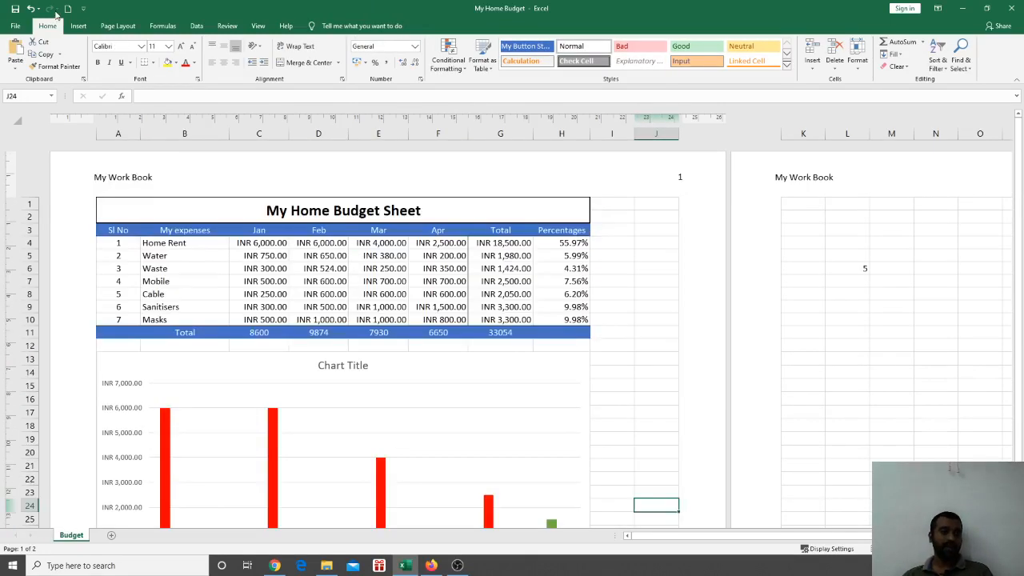
# Preview the sheet's print layout, then delete the column chart
pyautogui.click(15, 26)
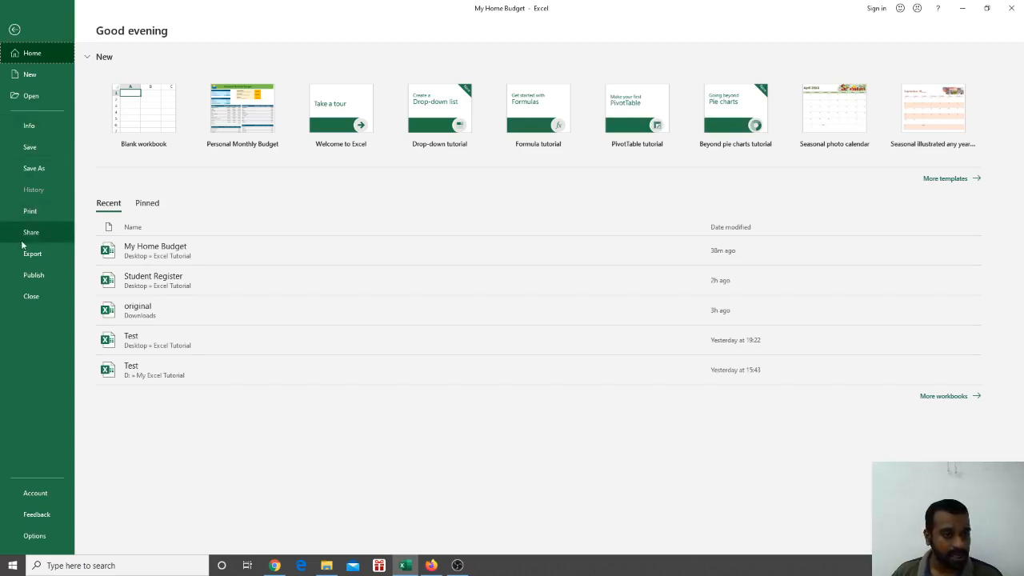
pyautogui.click(34, 213)
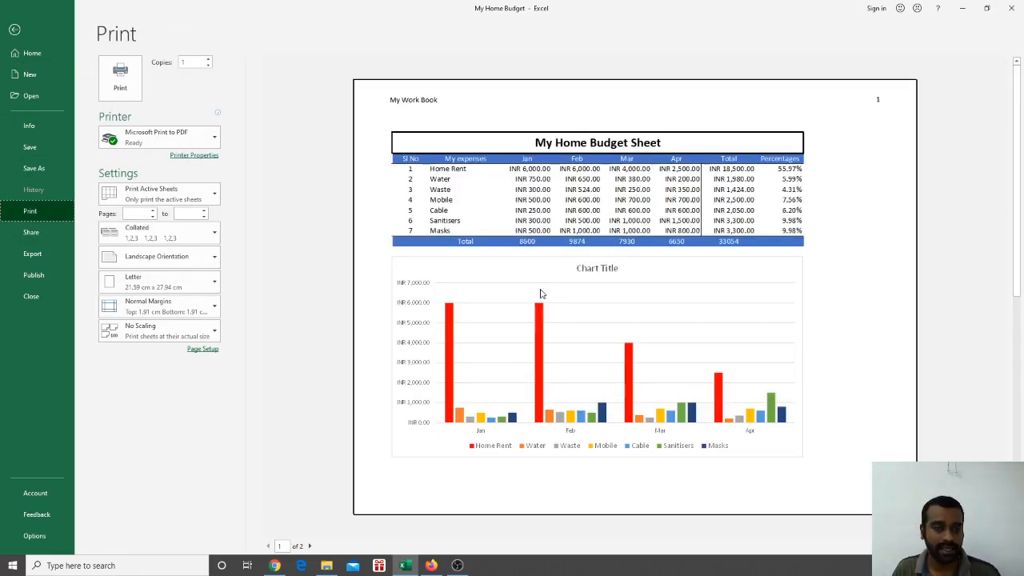
pyautogui.click(14, 29)
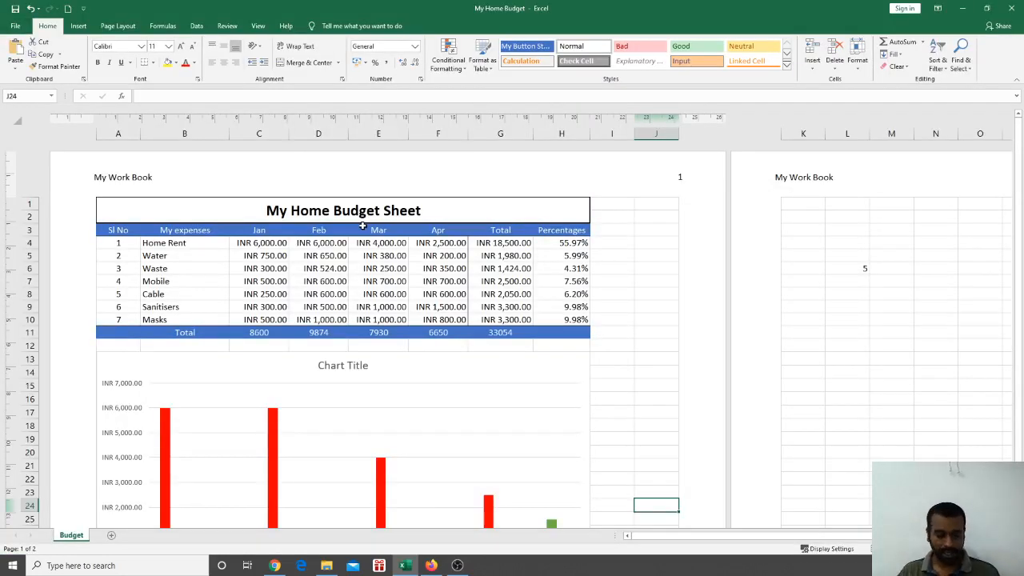
pyautogui.click(404, 412)
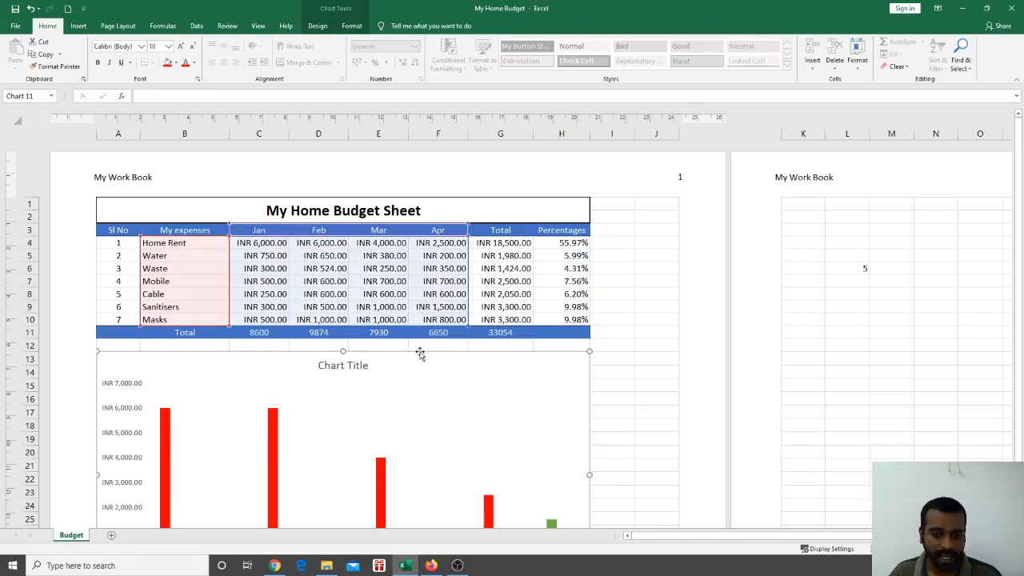
pyautogui.press('Delete')
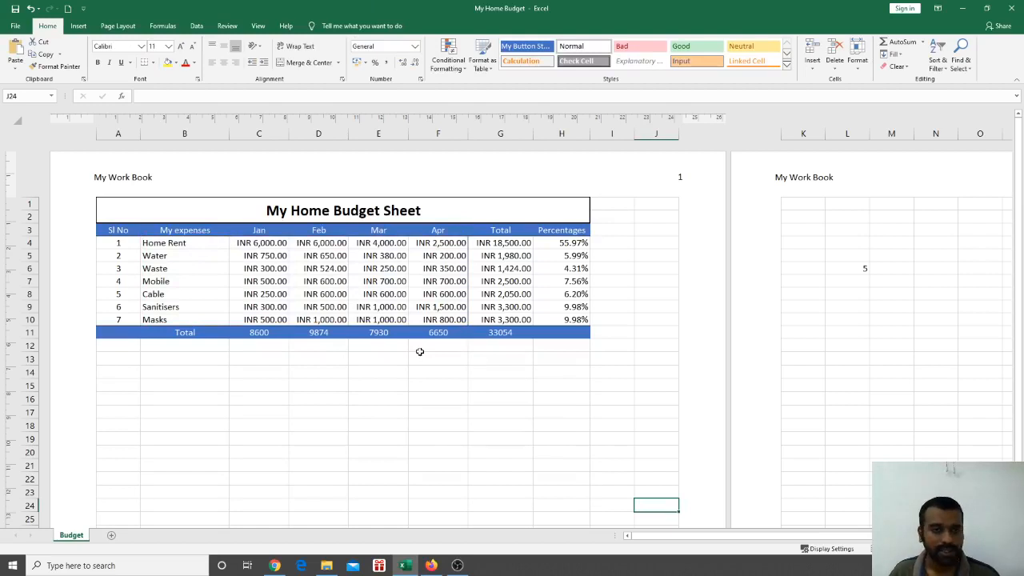
# Select the expense names and Jan–Apr amounts in B3:F10
pyautogui.click(15, 27)
pyautogui.click(15, 29)
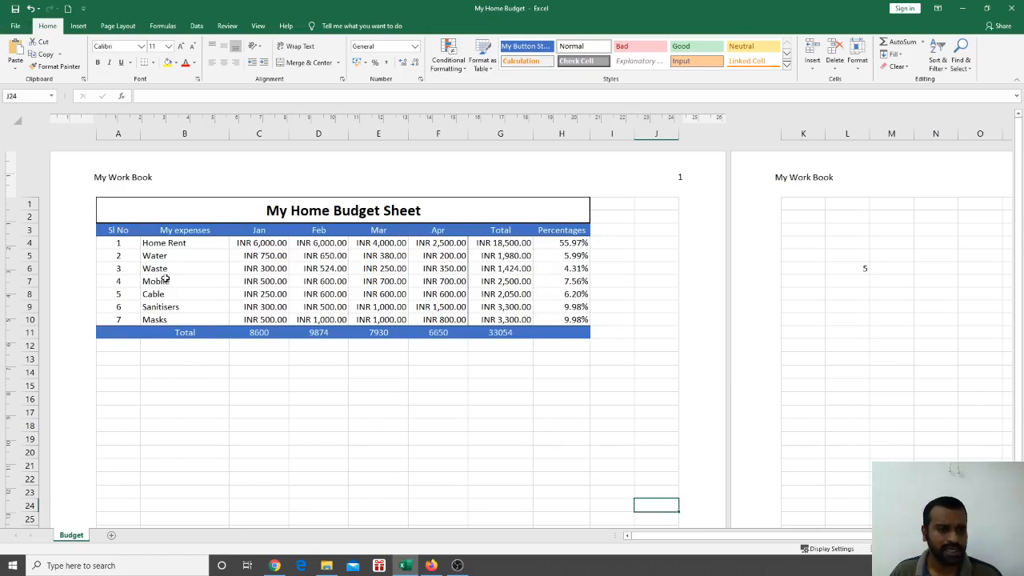
pyautogui.moveTo(120, 232); pyautogui.dragTo(436, 321)
pyautogui.click(205, 265)
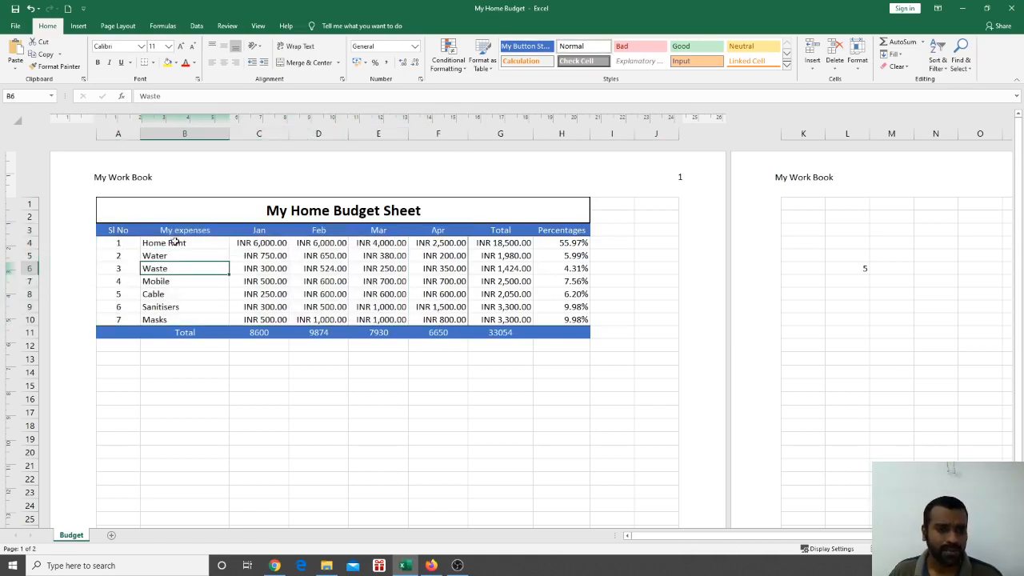
pyautogui.moveTo(176, 231); pyautogui.dragTo(438, 320)
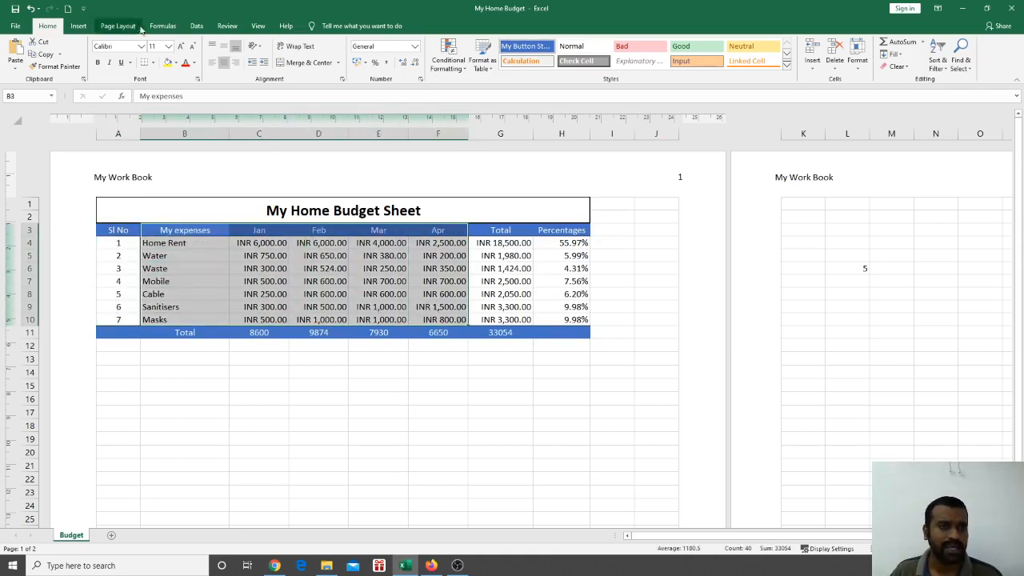
# Insert a 2-D pie chart from the selected expense data
pyautogui.click(196, 26)
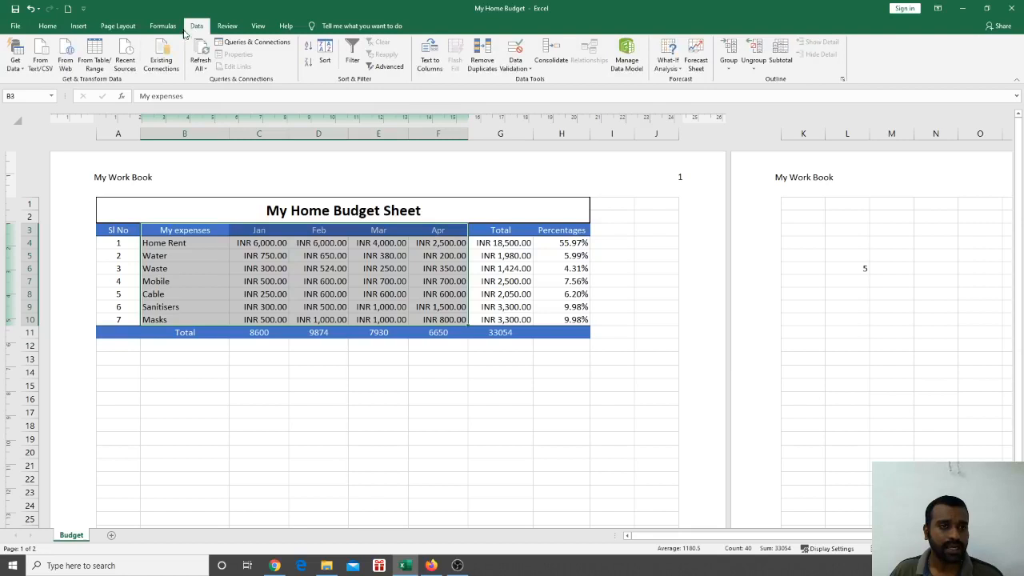
pyautogui.click(78, 25)
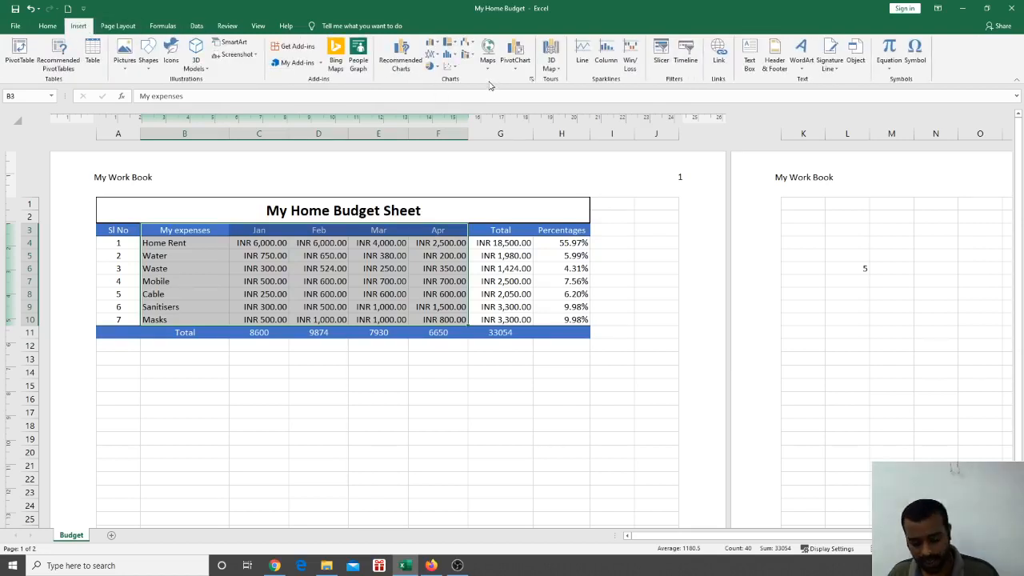
pyautogui.hotkey('ctrl', 'f')
pyautogui.click(562, 206)
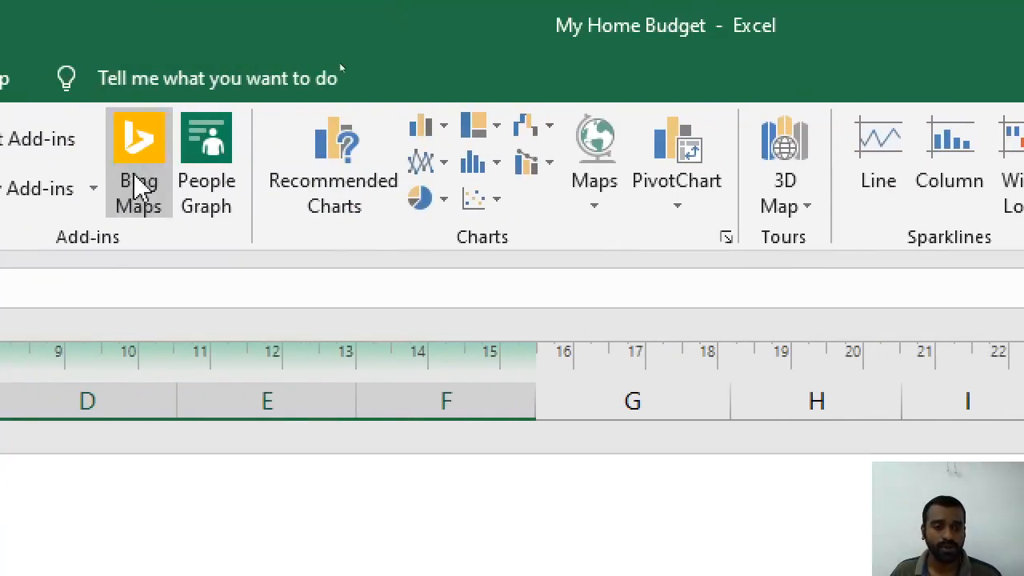
pyautogui.click(446, 202)
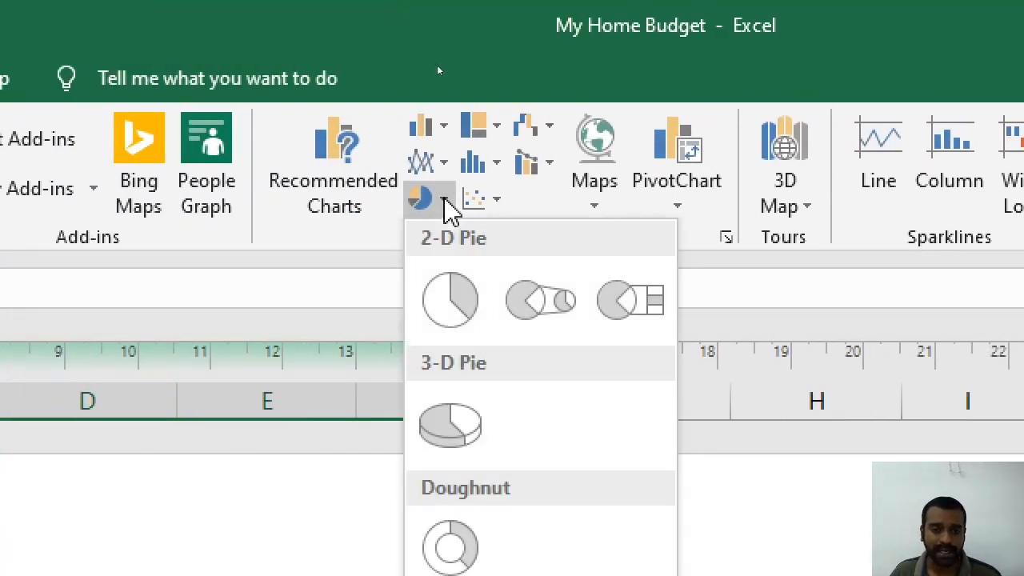
pyautogui.click(438, 331)
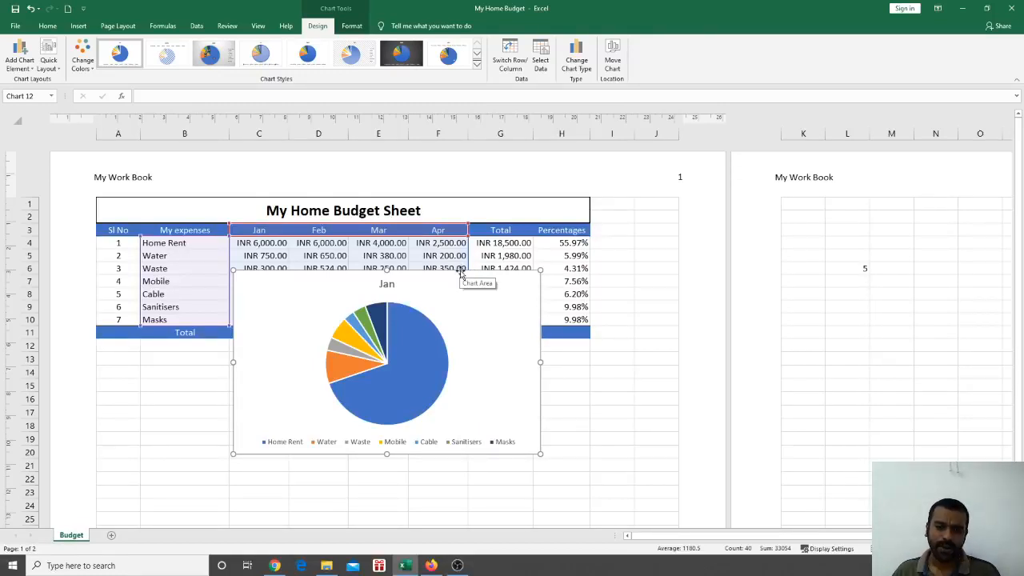
# Move the pie chart below the Total row and shift its data from Jan to Mar
pyautogui.moveTo(461, 273); pyautogui.dragTo(434, 348)
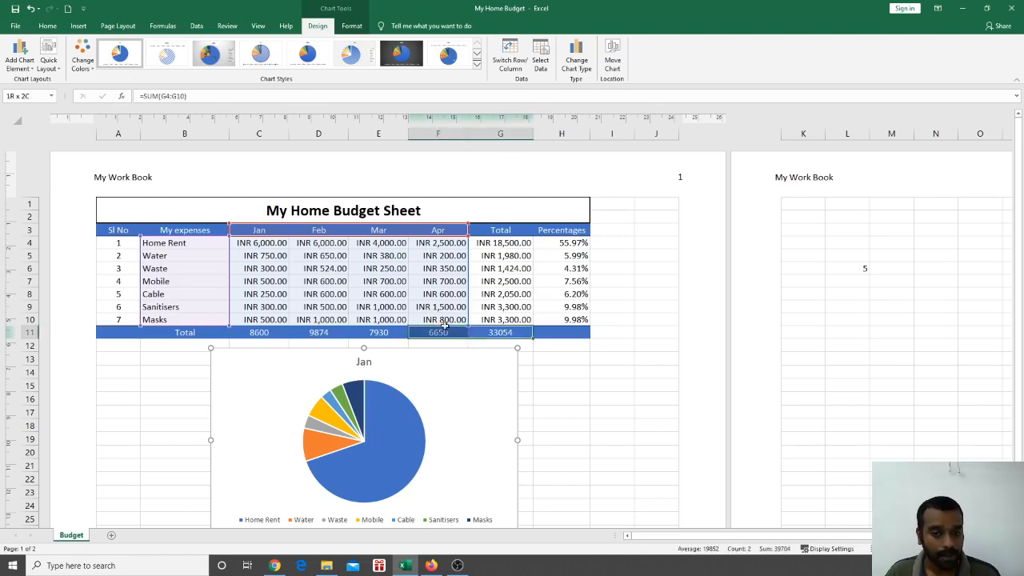
pyautogui.moveTo(468, 327); pyautogui.dragTo(293, 322)
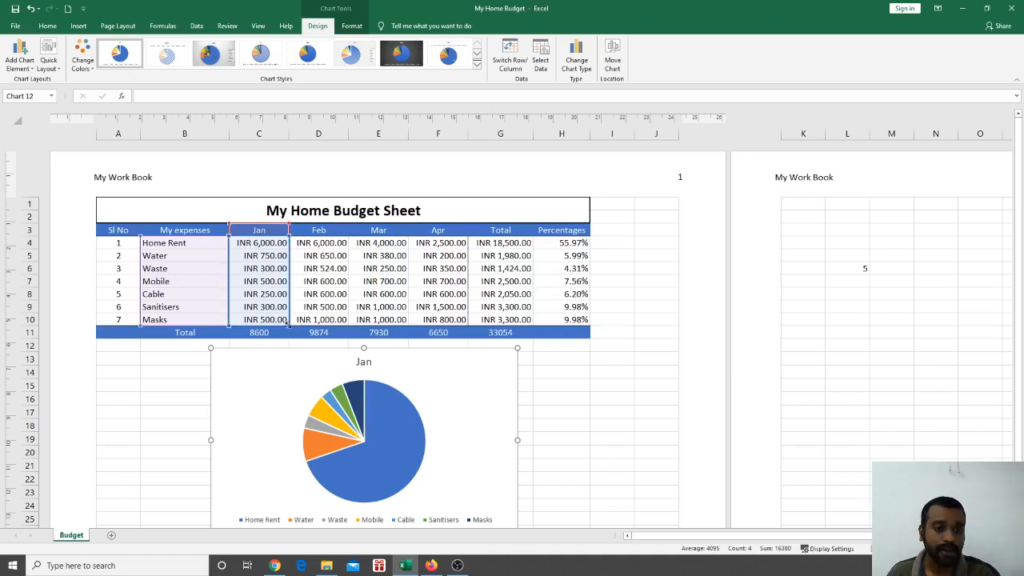
pyautogui.moveTo(318, 322); pyautogui.dragTo(335, 327)
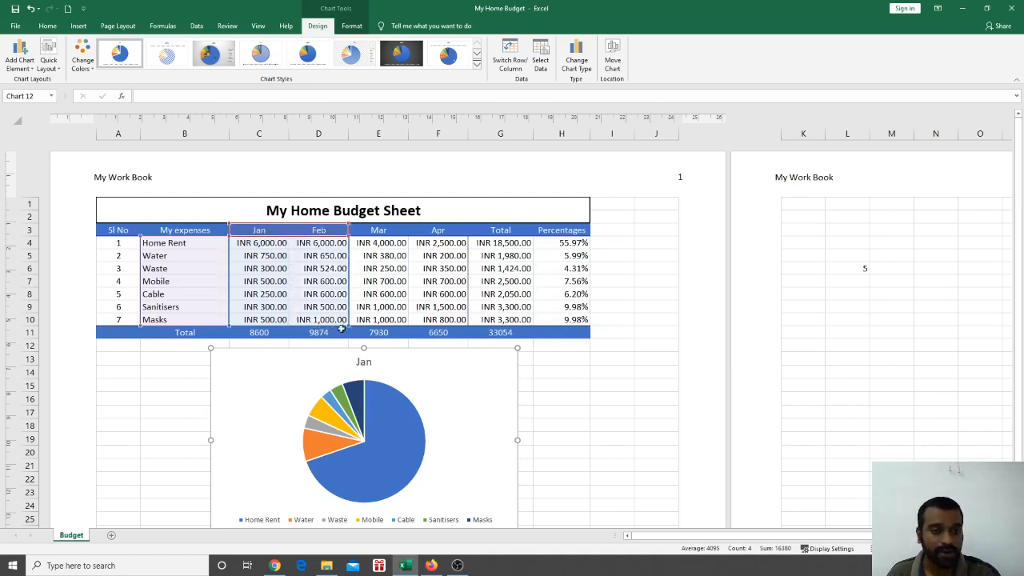
pyautogui.moveTo(235, 326); pyautogui.dragTo(289, 326)
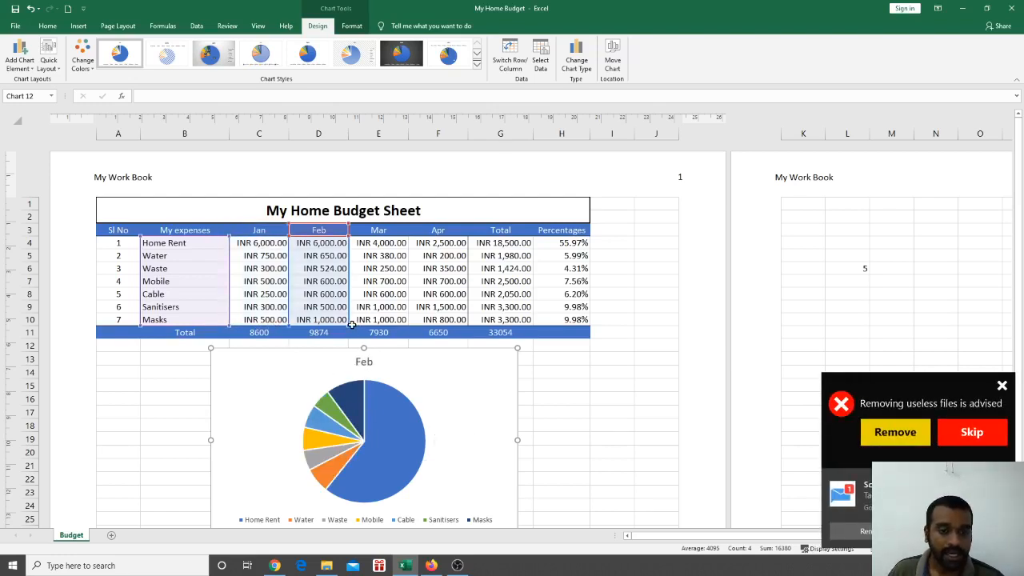
pyautogui.moveTo(349, 325); pyautogui.dragTo(393, 325)
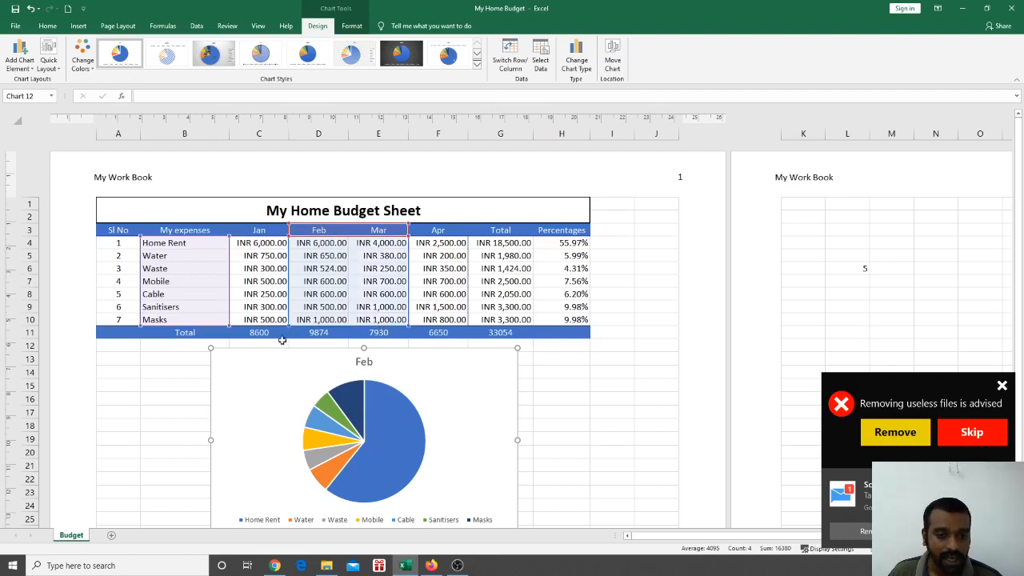
pyautogui.moveTo(289, 328); pyautogui.dragTo(349, 325)
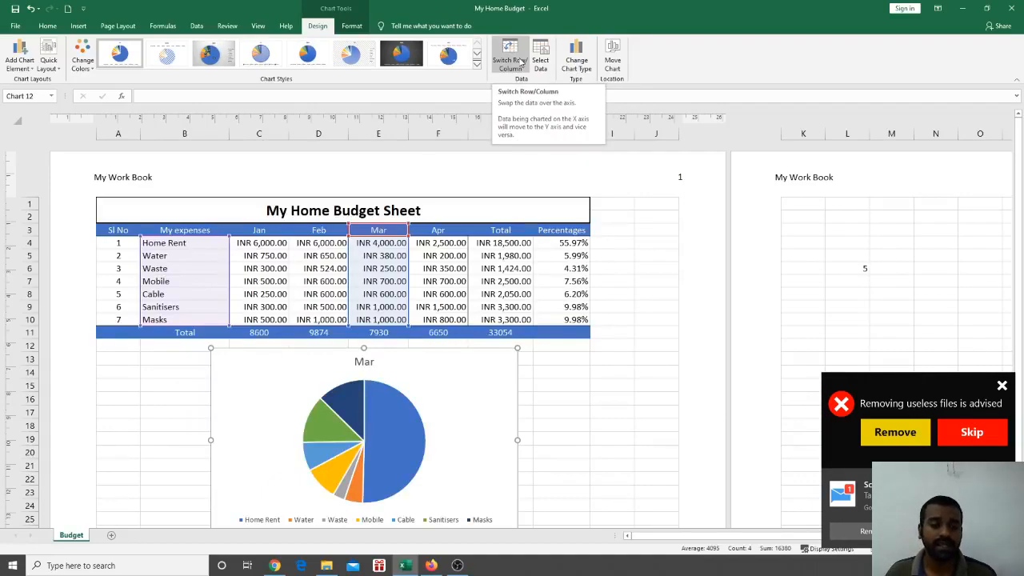
# Switch rows and columns and chart Home Rent's Jan–Apr amounts from row 4
pyautogui.click(512, 61)
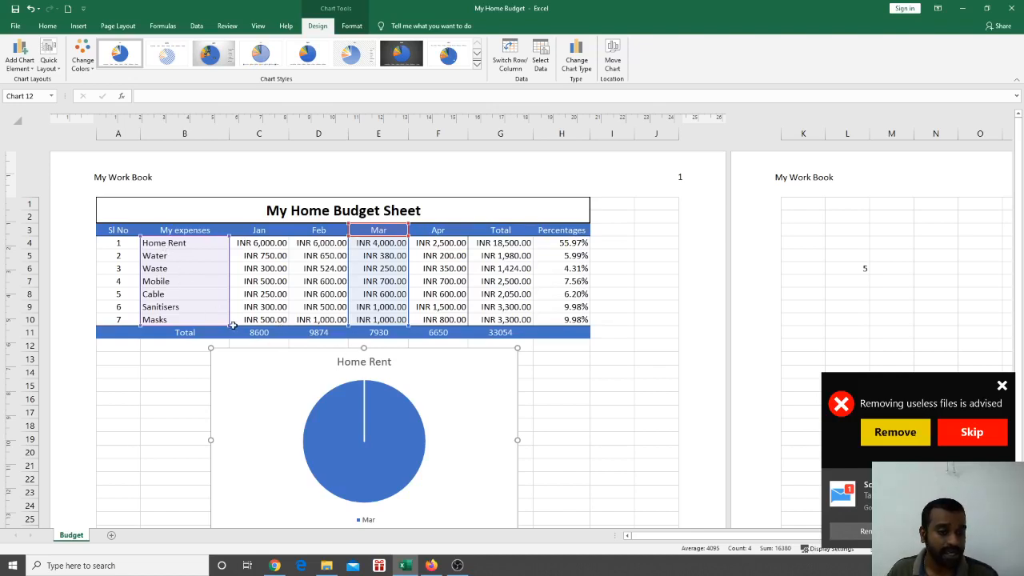
pyautogui.moveTo(229, 324); pyautogui.dragTo(228, 249)
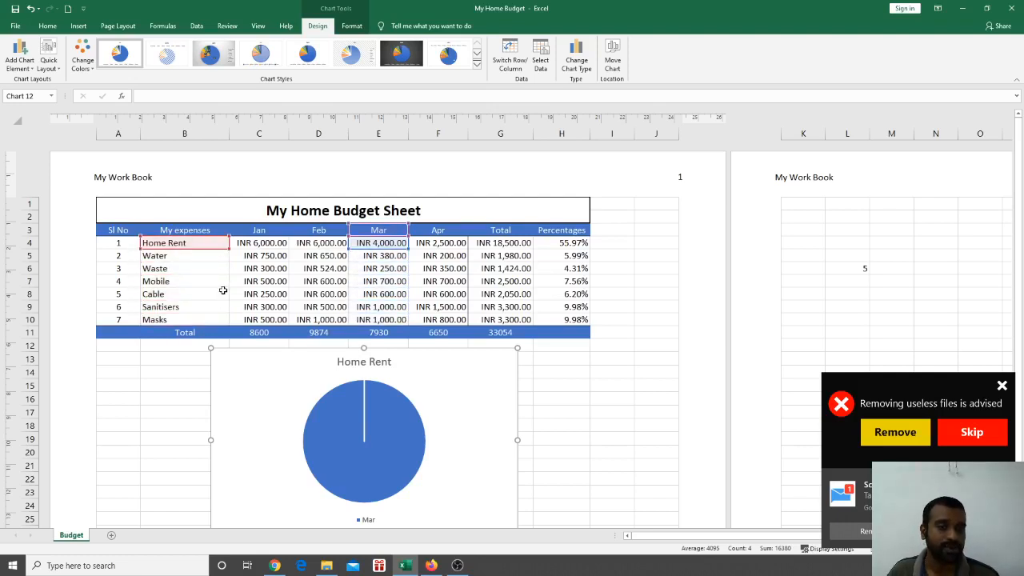
pyautogui.moveTo(408, 248); pyautogui.dragTo(452, 252)
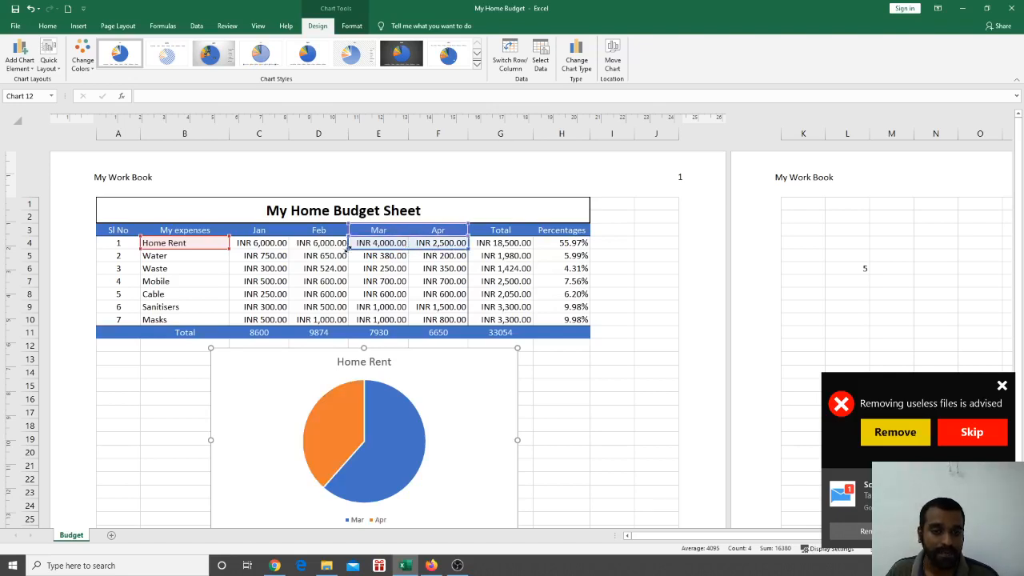
pyautogui.moveTo(348, 249); pyautogui.dragTo(246, 245)
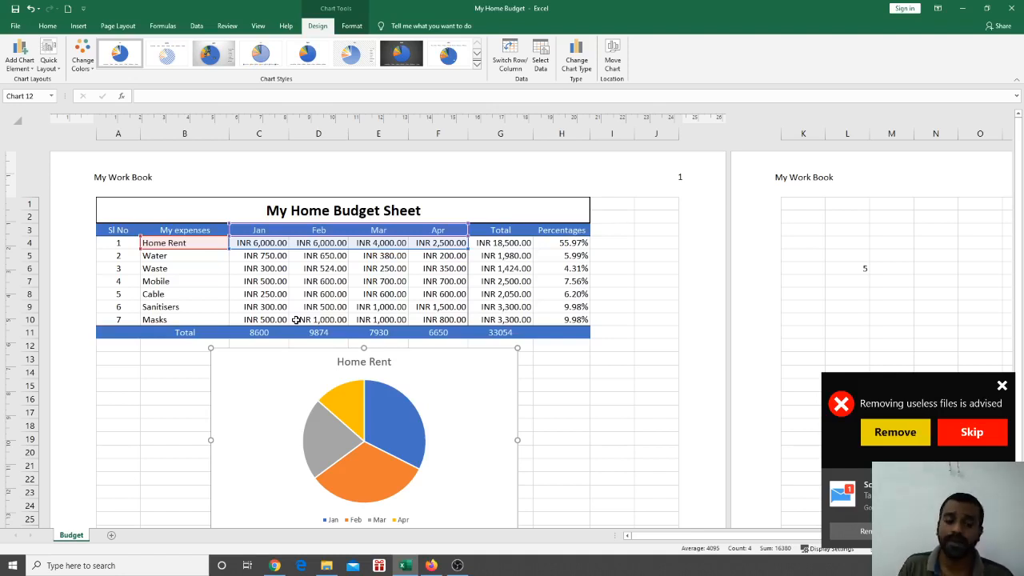
pyautogui.scroll(-3, 320, 320)
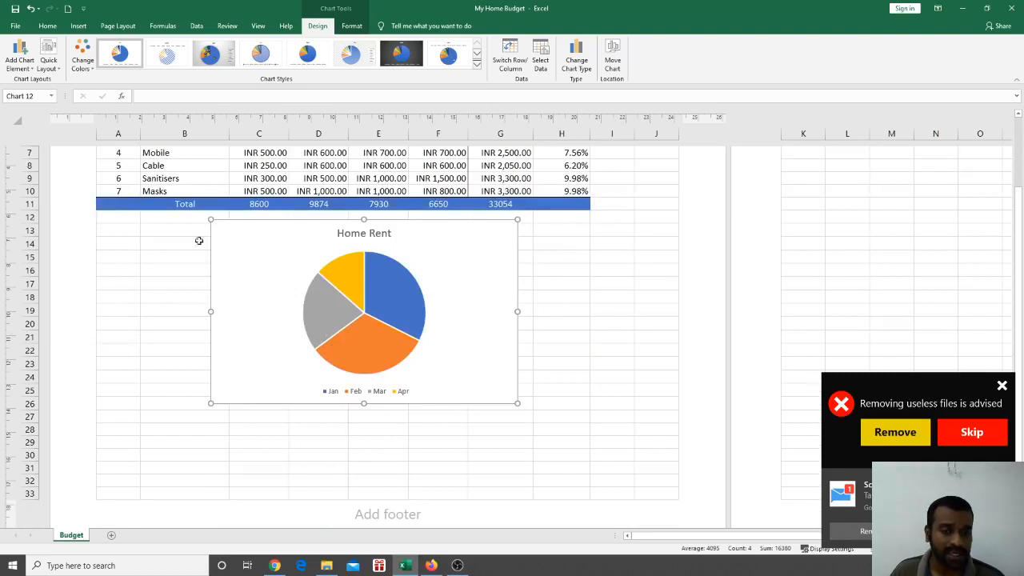
# Browse the Format options and Chart Styles gallery without applying any style
pyautogui.scroll(5, 396, 340)
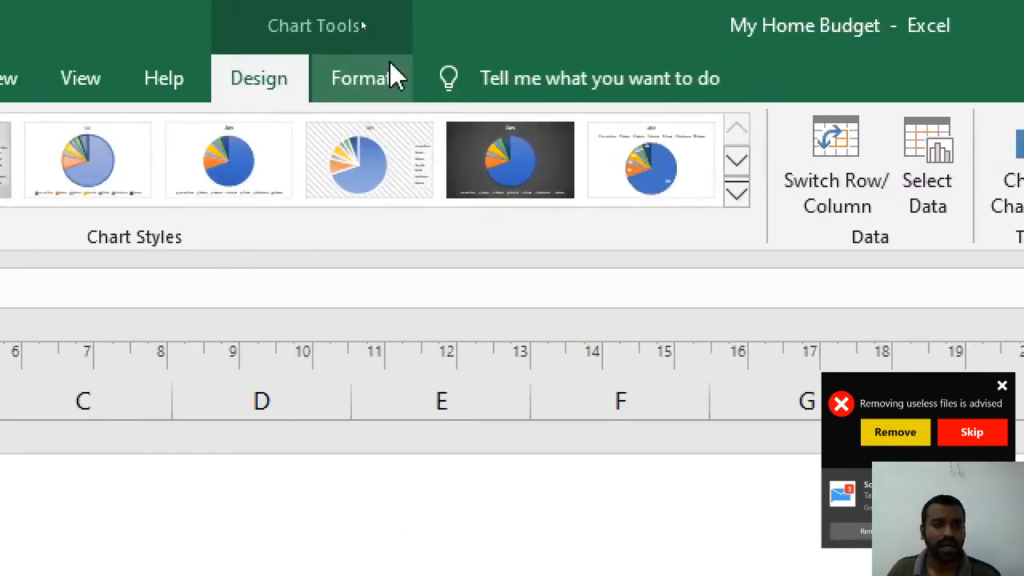
pyautogui.click(358, 26)
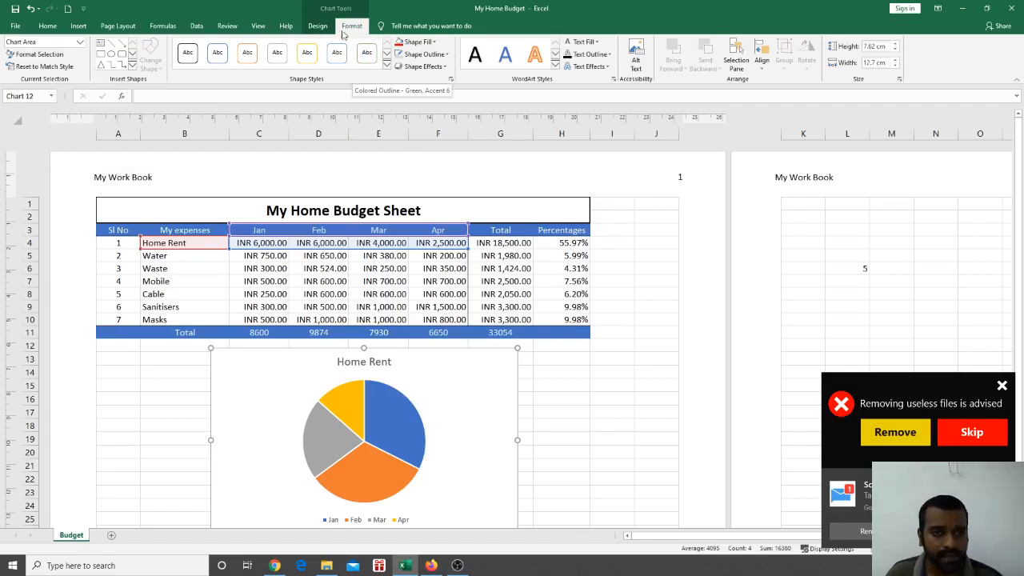
pyautogui.click(317, 26)
pyautogui.click(477, 64)
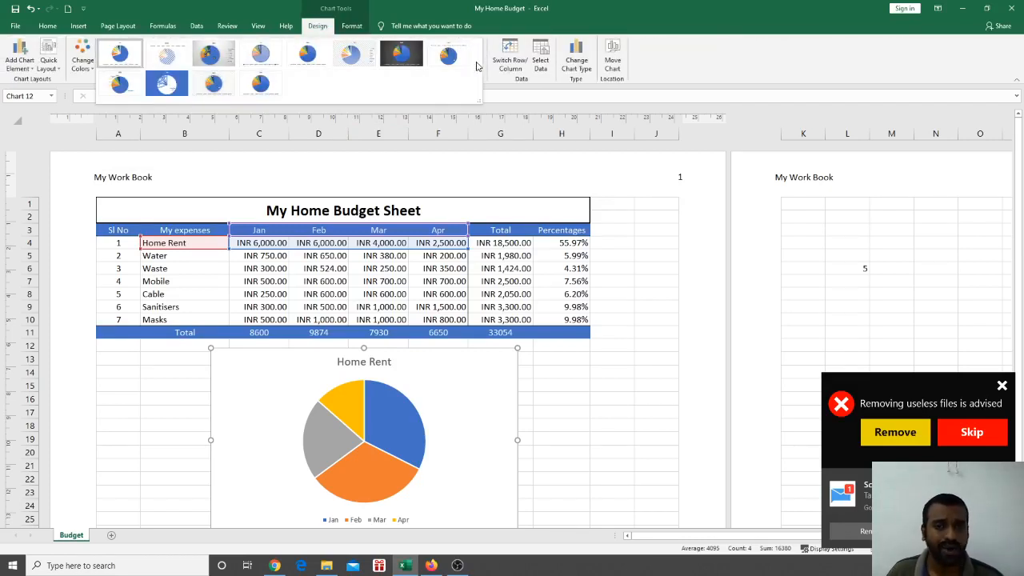
pyautogui.click(618, 116)
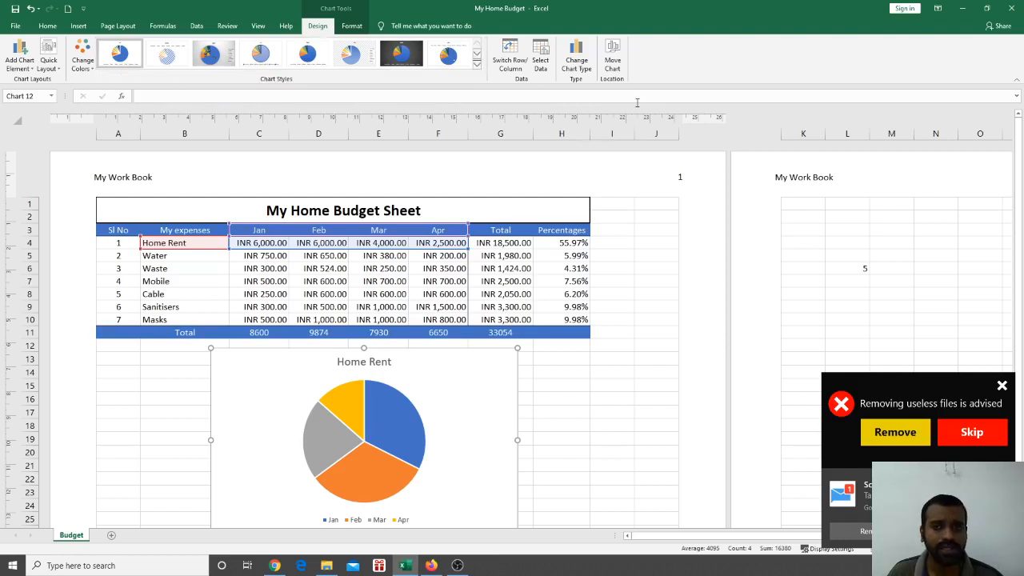
pyautogui.click(352, 26)
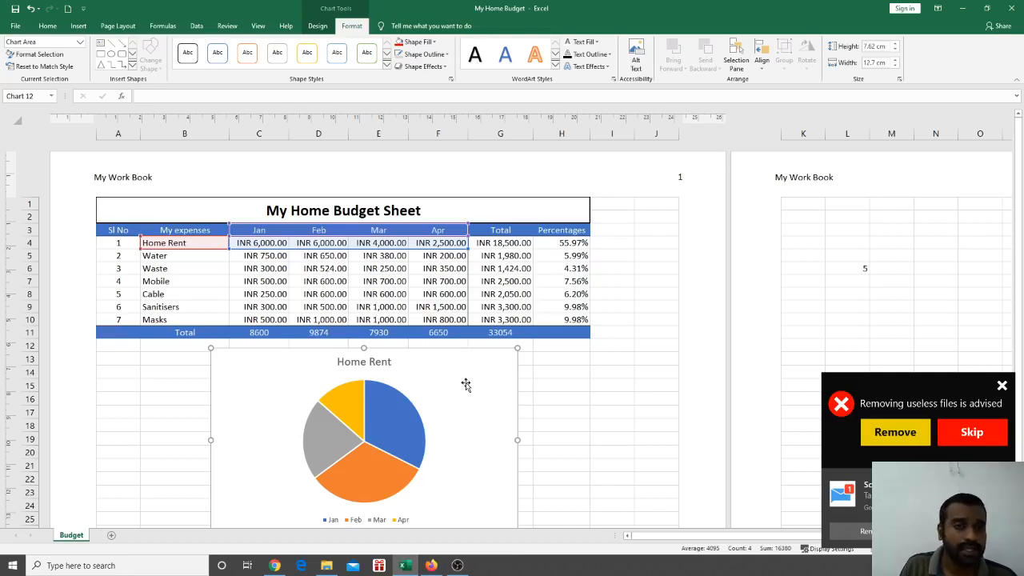
# Switch rows and columns back and chart only the Jan column C4:C10
pyautogui.click(318, 26)
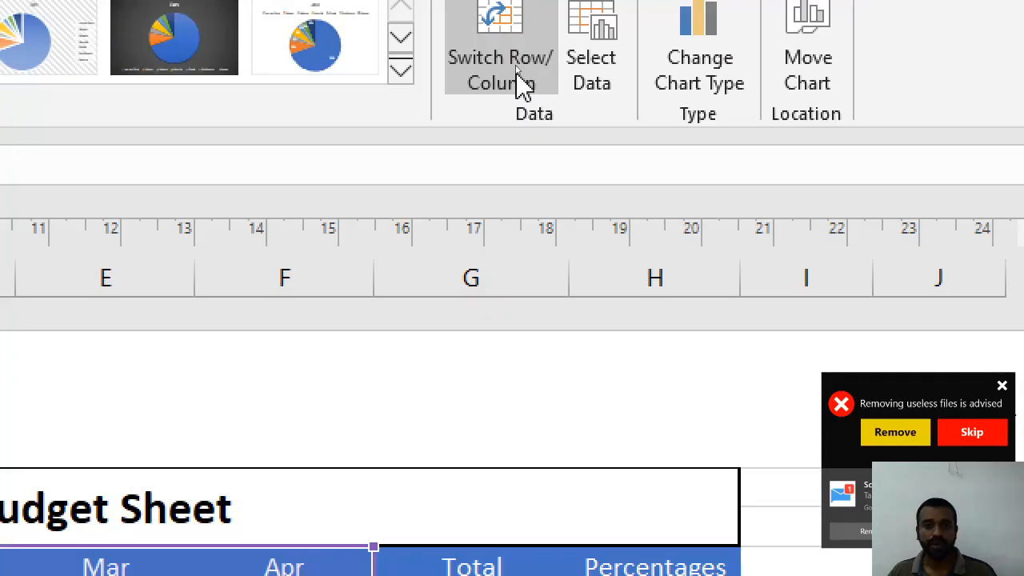
pyautogui.click(518, 76)
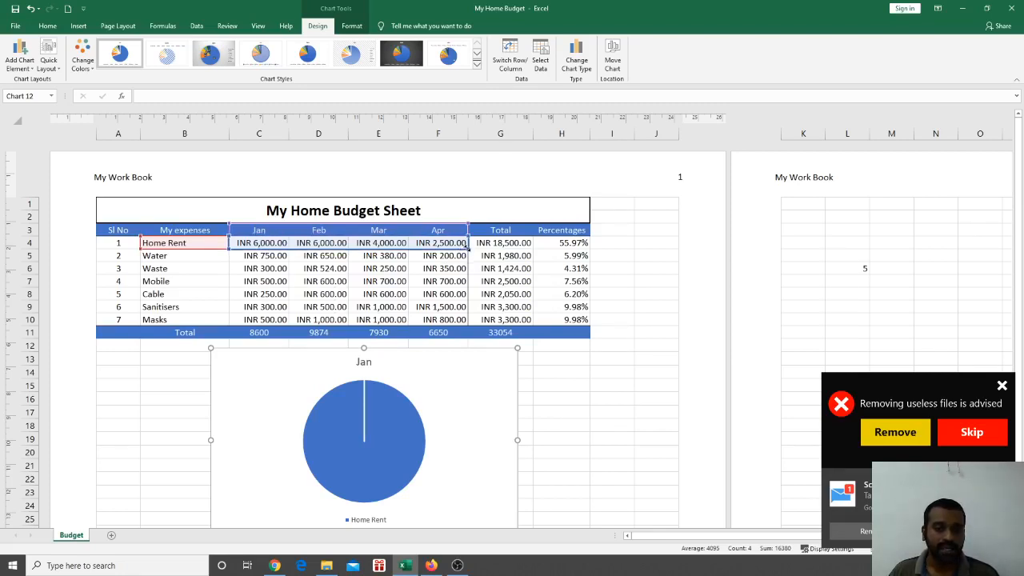
pyautogui.moveTo(467, 248); pyautogui.dragTo(290, 325)
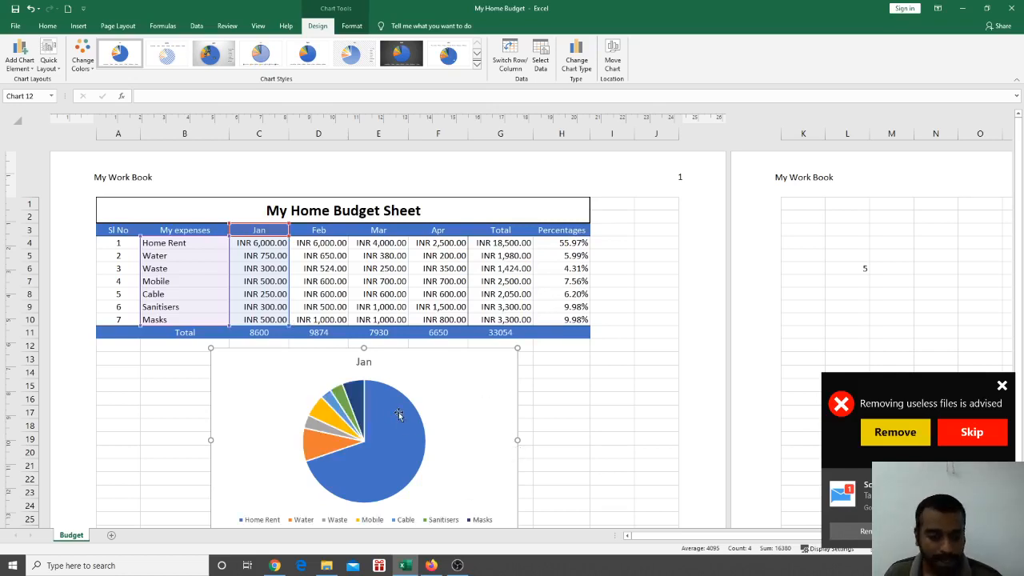
pyautogui.moveTo(399, 414)
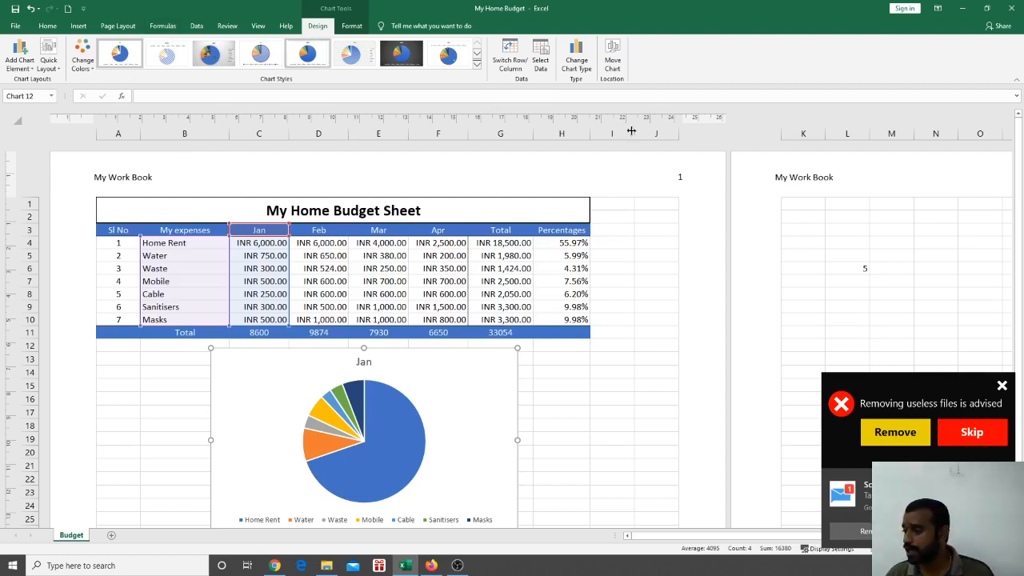
pyautogui.click(458, 566)
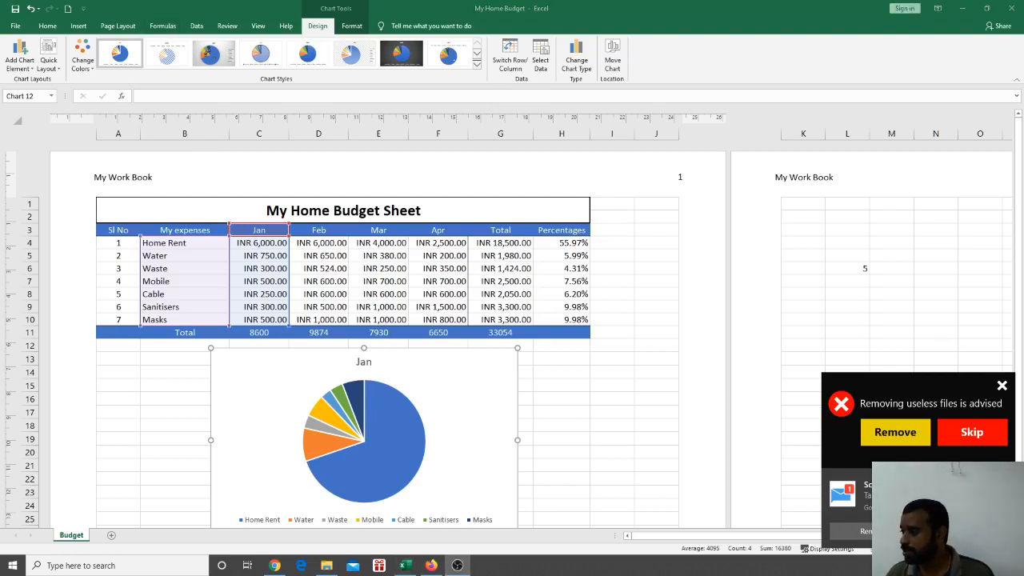
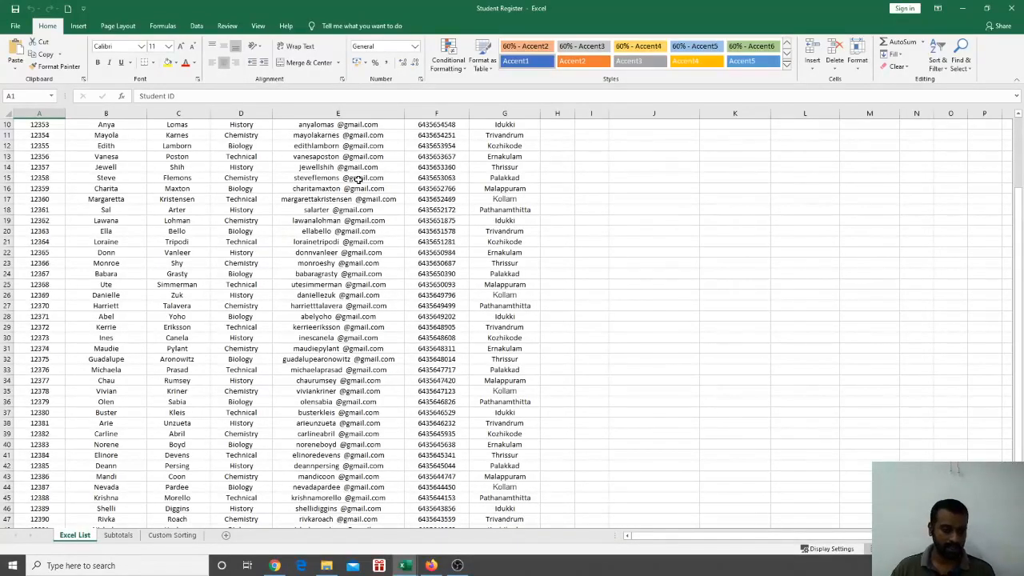
# Select the Student ID values down column A, then clear the selection
pyautogui.scroll(3, 240, 335)
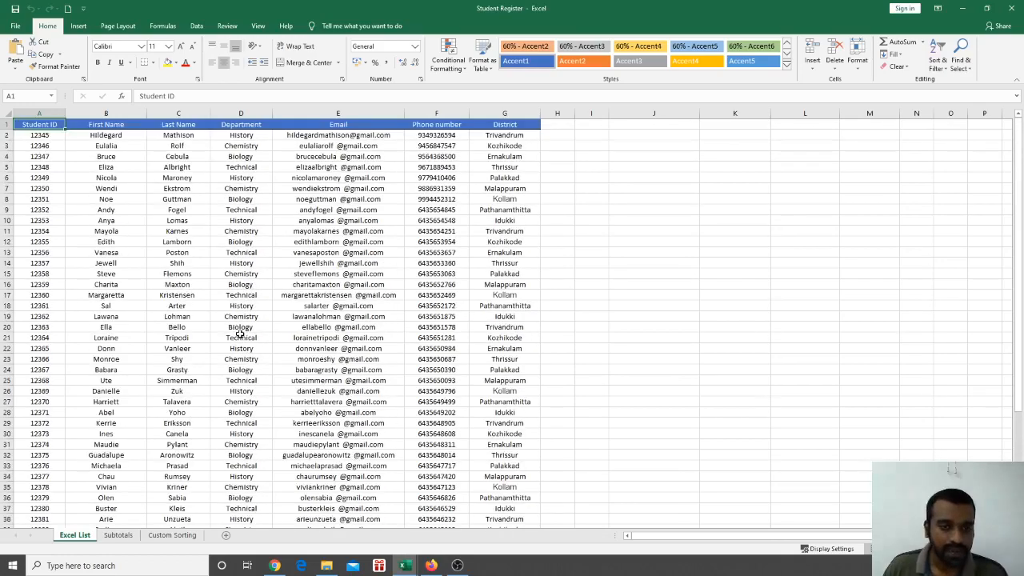
pyautogui.scroll(-8, 281, 300)
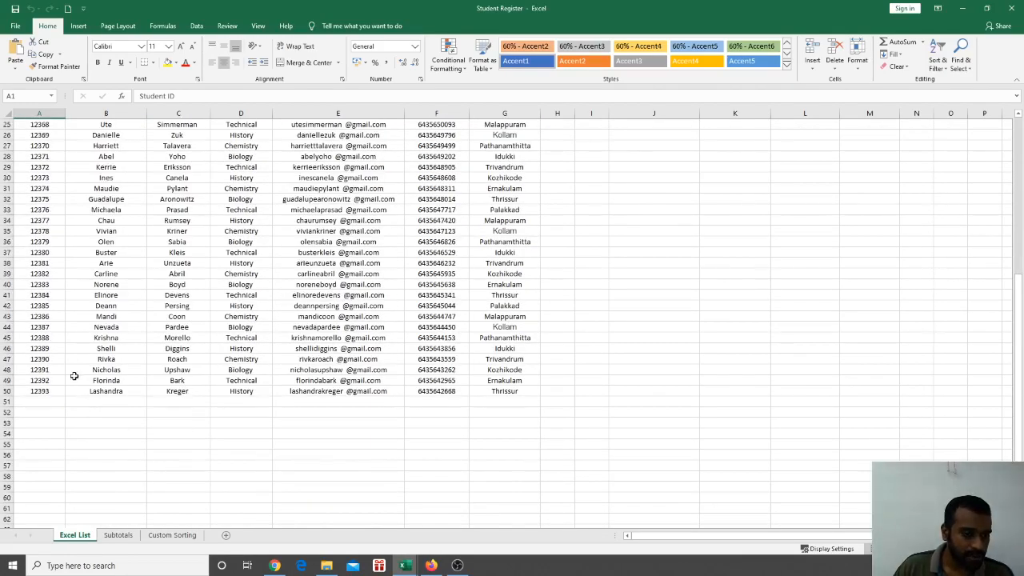
pyautogui.scroll(8, 73, 376)
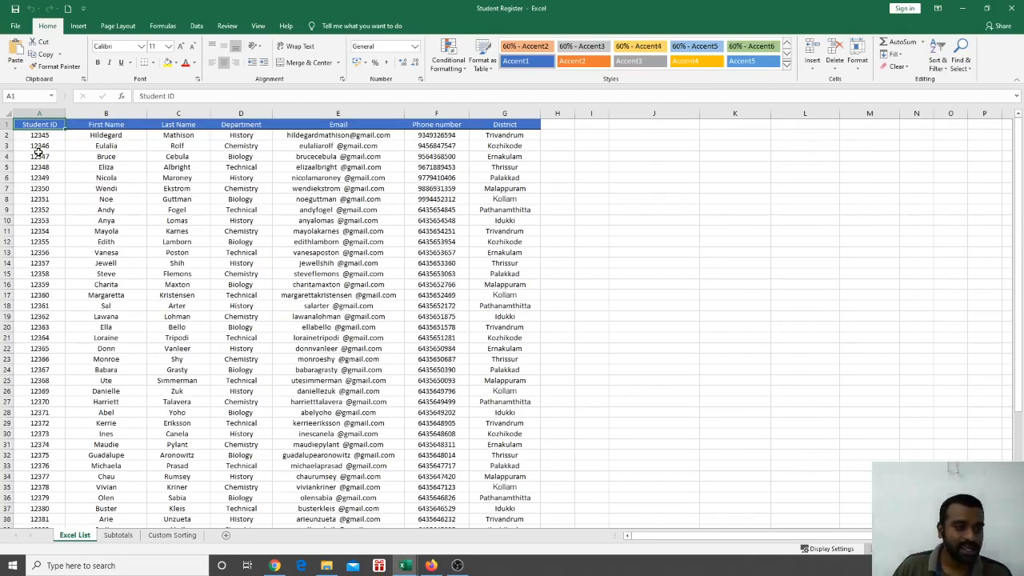
pyautogui.moveTo(49, 134); pyautogui.dragTo(58, 489)
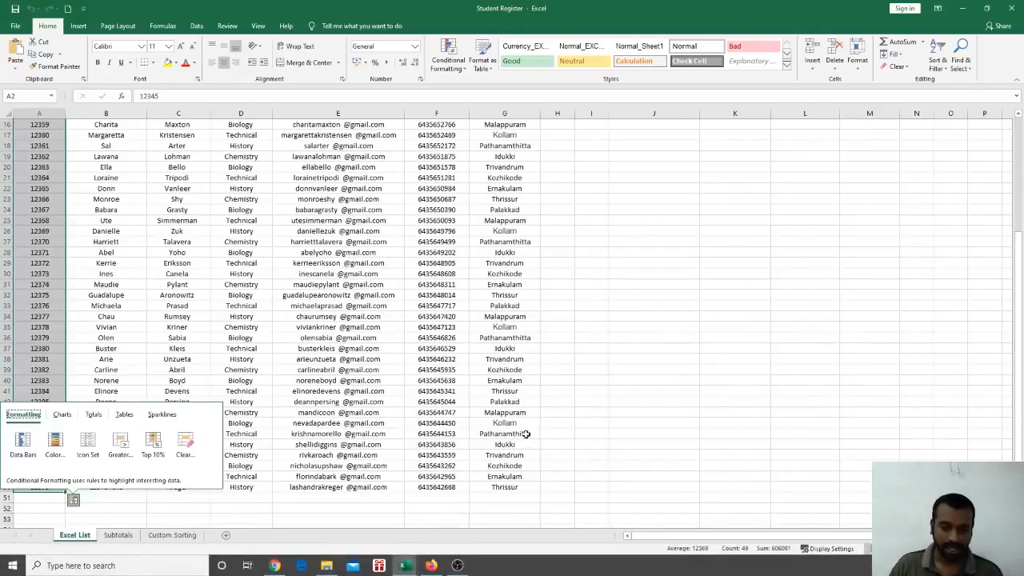
pyautogui.click(543, 432)
# Zoom the Excel List sheet in and scroll through the student records
pyautogui.scroll(5, 363, 270)
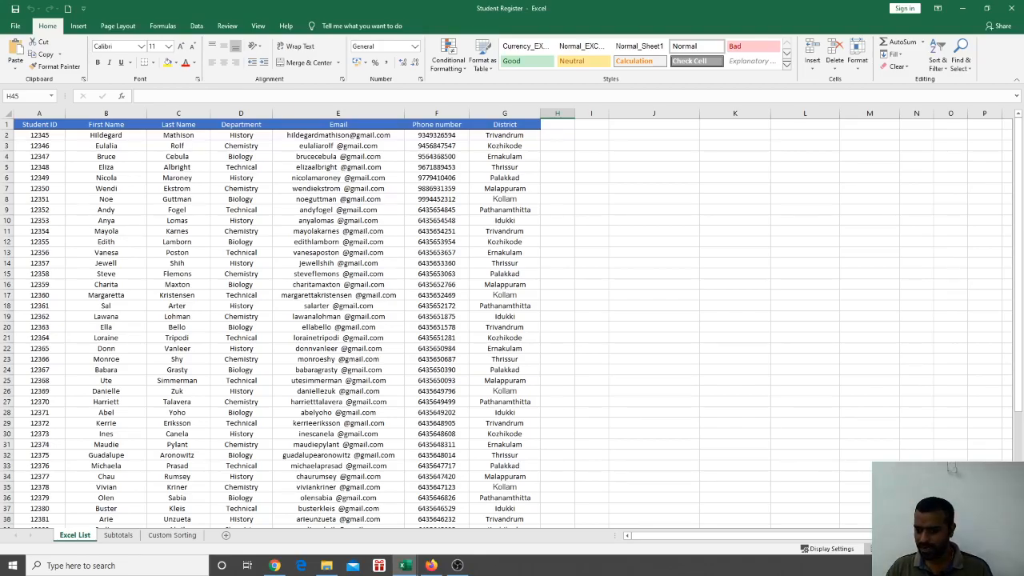
pyautogui.keyDown('ctrl'); pyautogui.scroll(5, 506, 319); pyautogui.keyUp('ctrl')
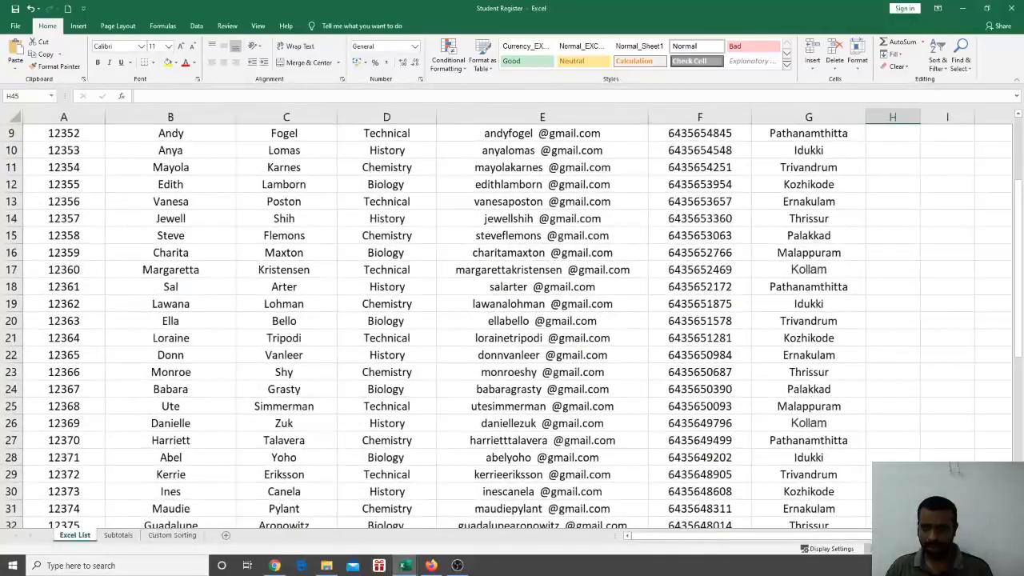
pyautogui.keyDown('ctrl'); pyautogui.scroll(3, 509, 318); pyautogui.keyUp('ctrl')
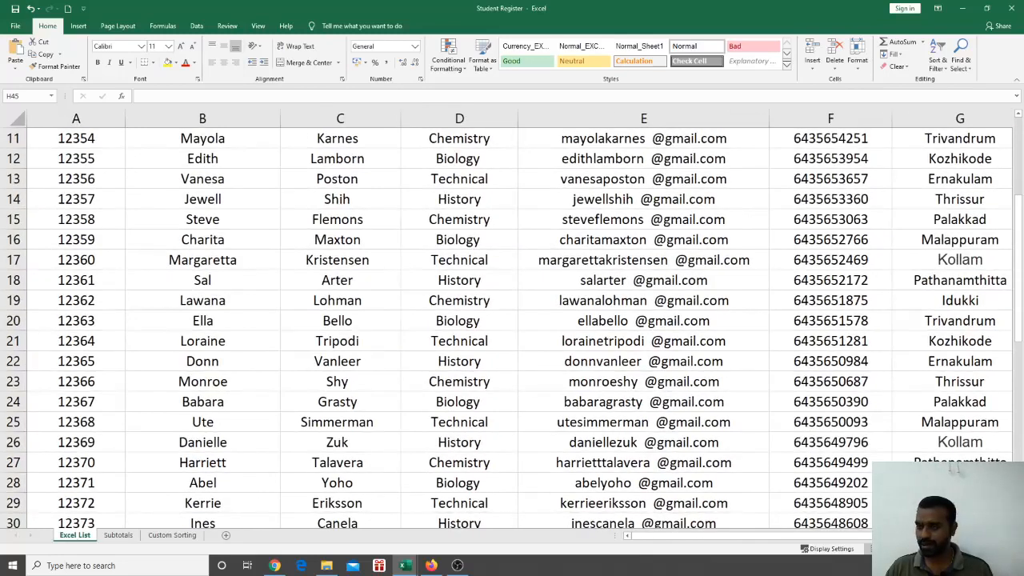
pyautogui.moveTo(1019, 352); pyautogui.dragTo(1020, 237)
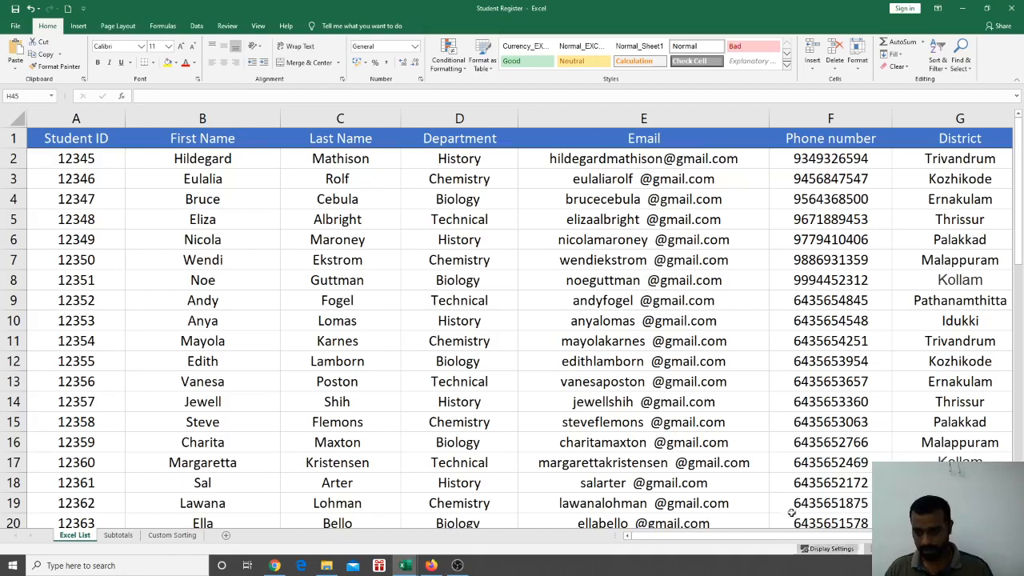
pyautogui.scroll(-1, 565, 382)
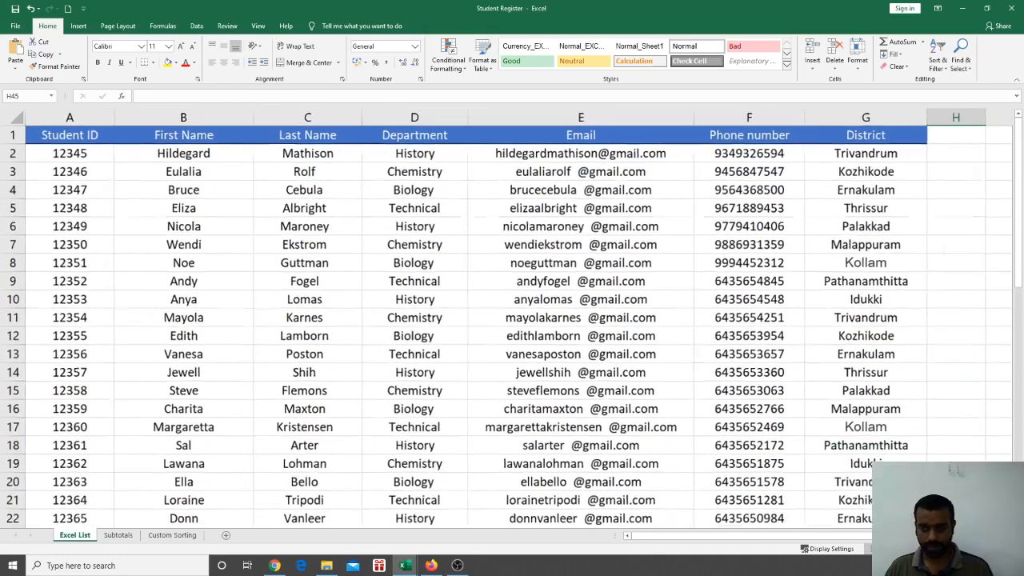
pyautogui.scroll(-5, 565, 382)
pyautogui.scroll(-6, 565, 381)
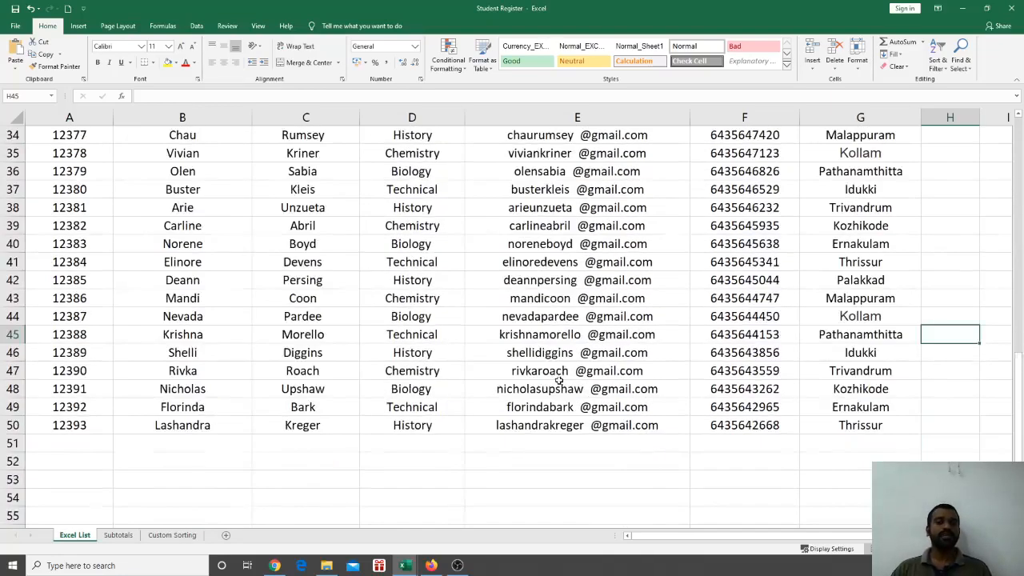
pyautogui.scroll(5, 559, 377)
pyautogui.scroll(6, 353, 307)
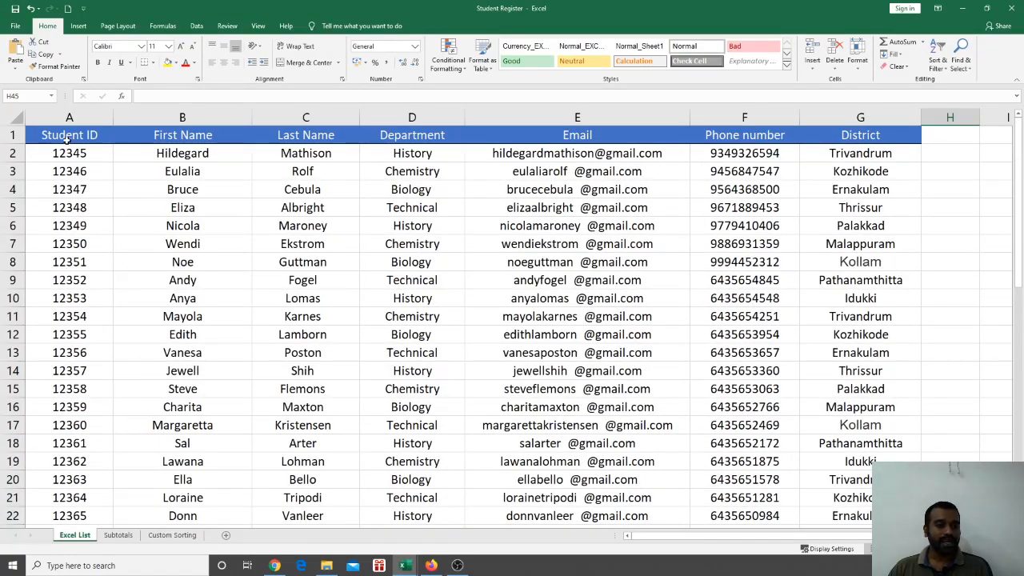
# Select the Student ID header cell, then the last District entry, Thrissur
pyautogui.click(69, 138)
pyautogui.scroll(-3, 638, 409)
pyautogui.scroll(-12, 637, 409)
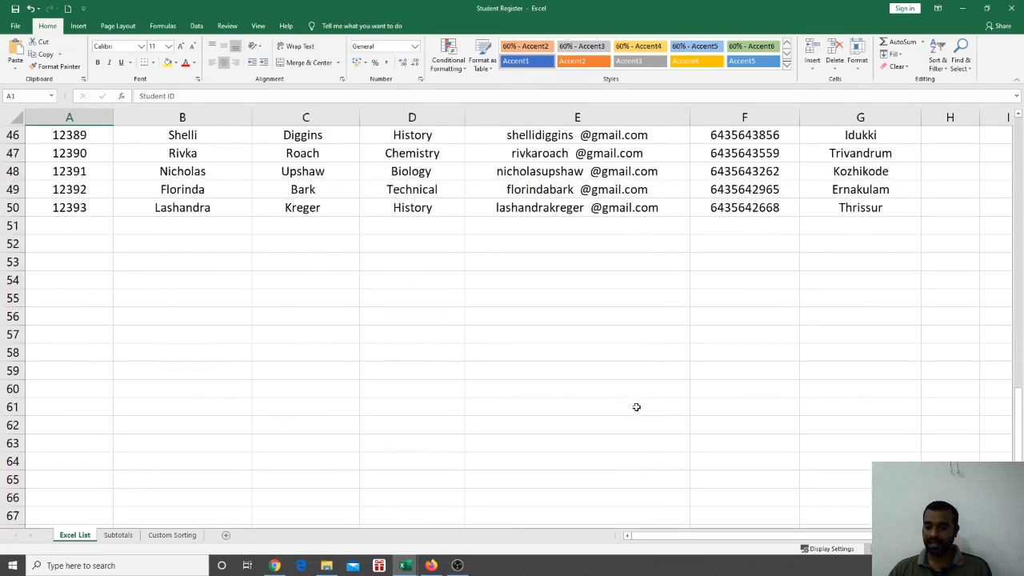
pyautogui.click(848, 209)
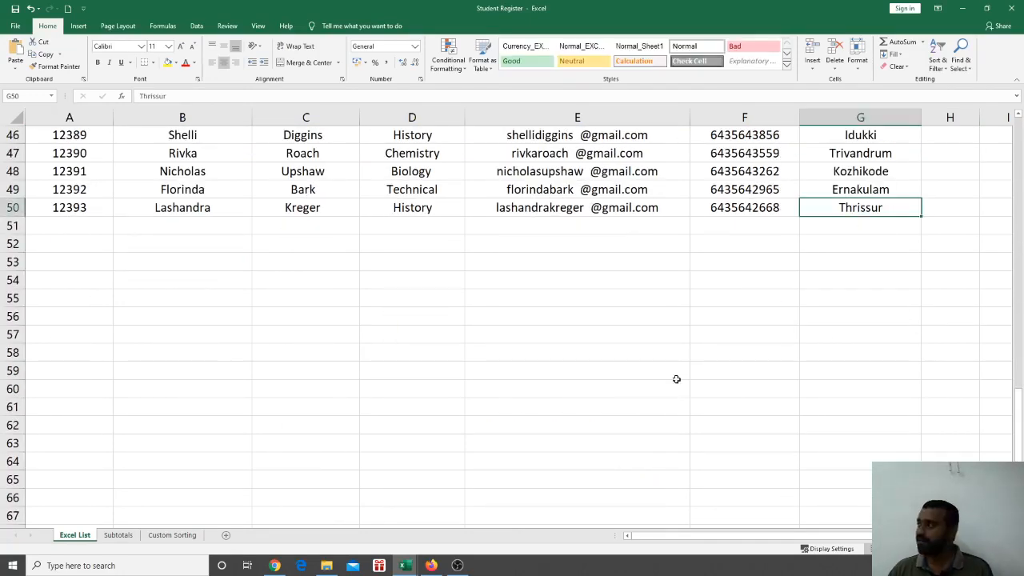
pyautogui.scroll(5, 679, 374)
pyautogui.scroll(8, 679, 374)
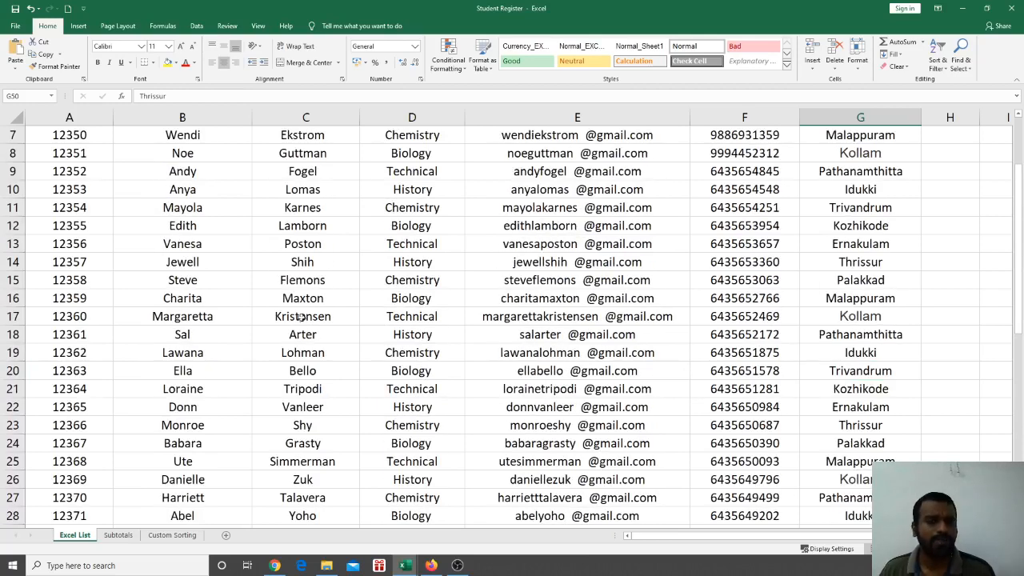
pyautogui.scroll(2, 424, 299)
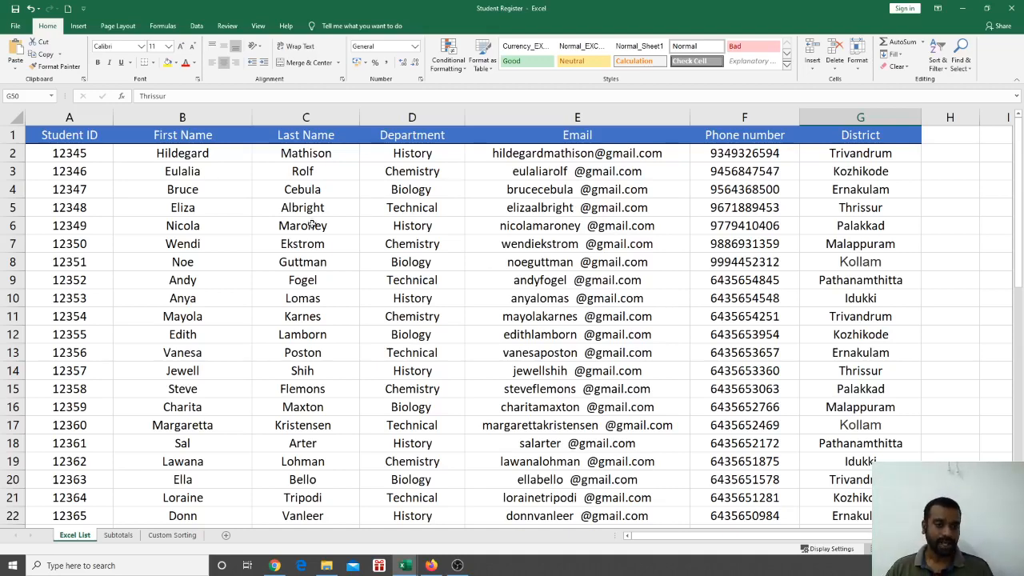
# Insert a blank row at row 14 between records 12356 and 12357
pyautogui.scroll(-5, 259, 317)
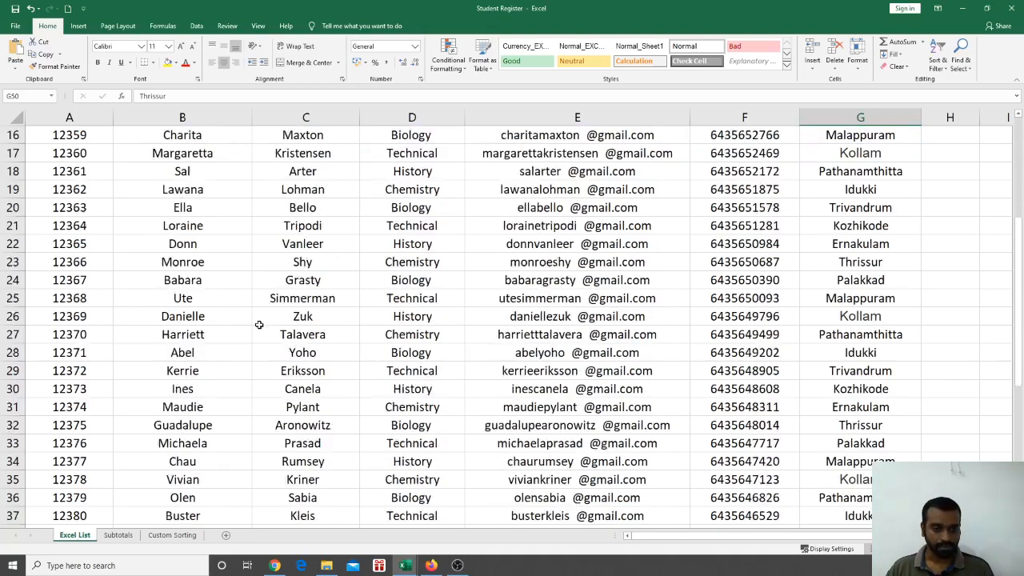
pyautogui.scroll(3, 257, 322)
pyautogui.scroll(2, 258, 322)
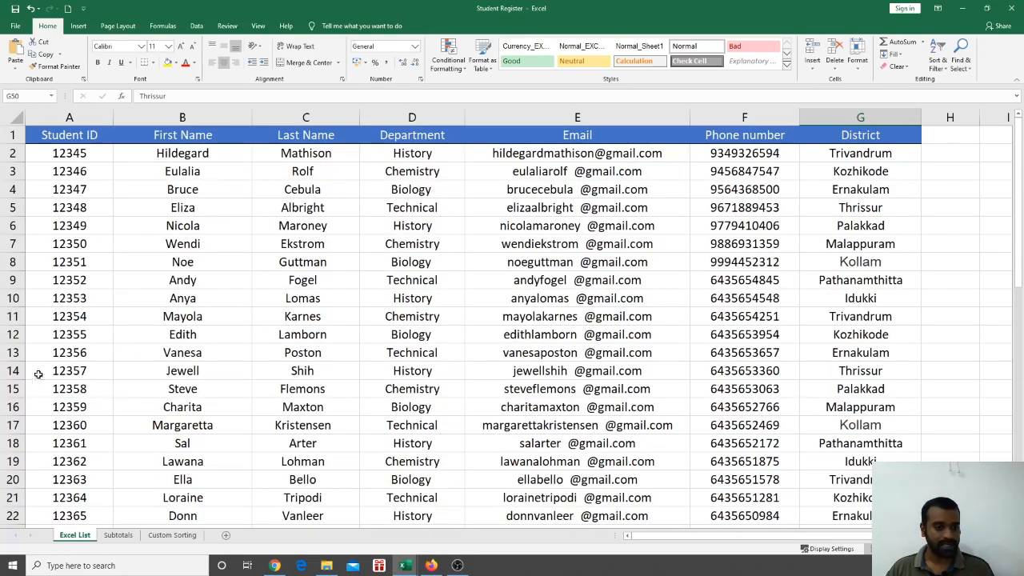
pyautogui.click(15, 371)
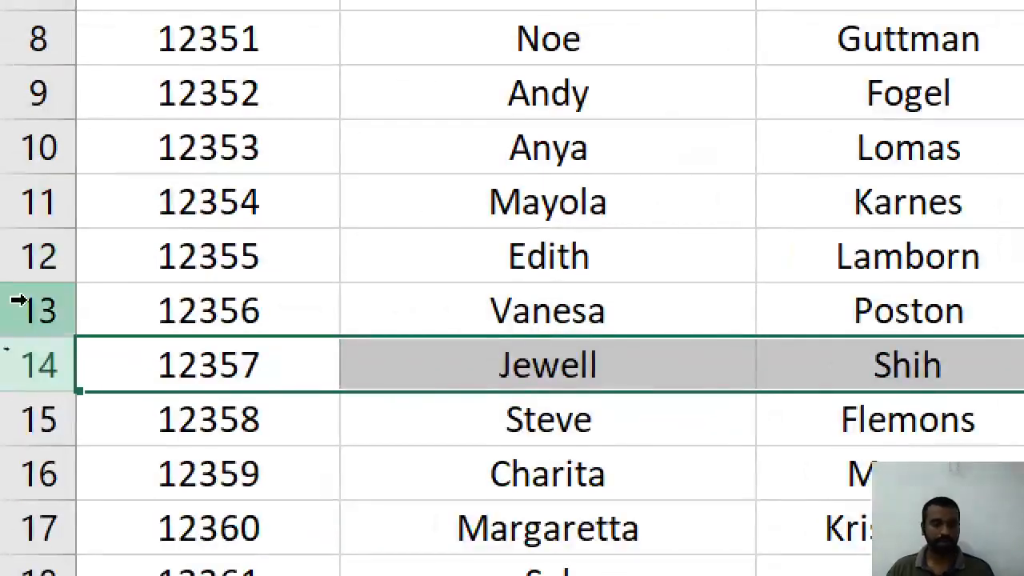
pyautogui.rightClick(37, 366)
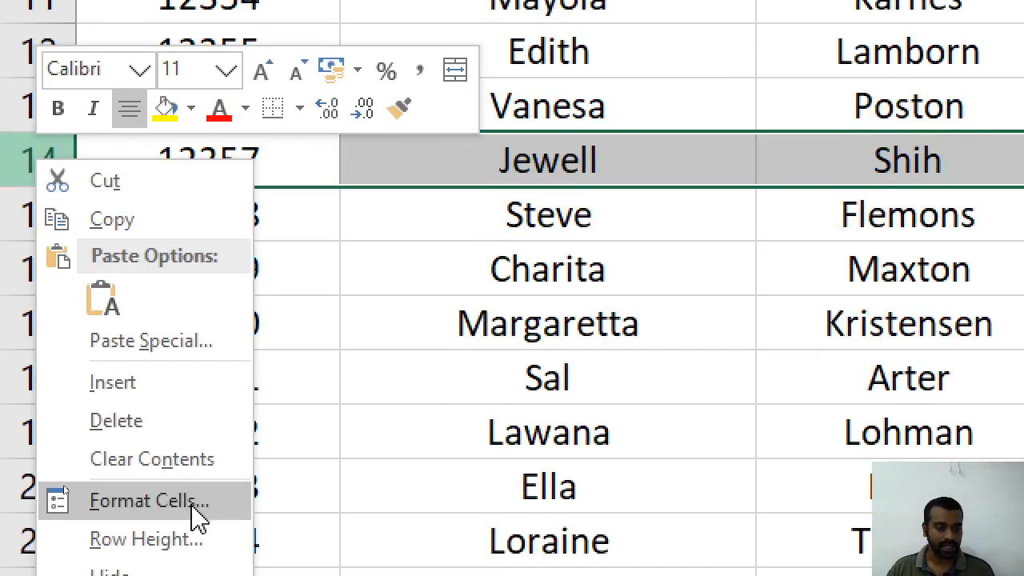
pyautogui.click(153, 381)
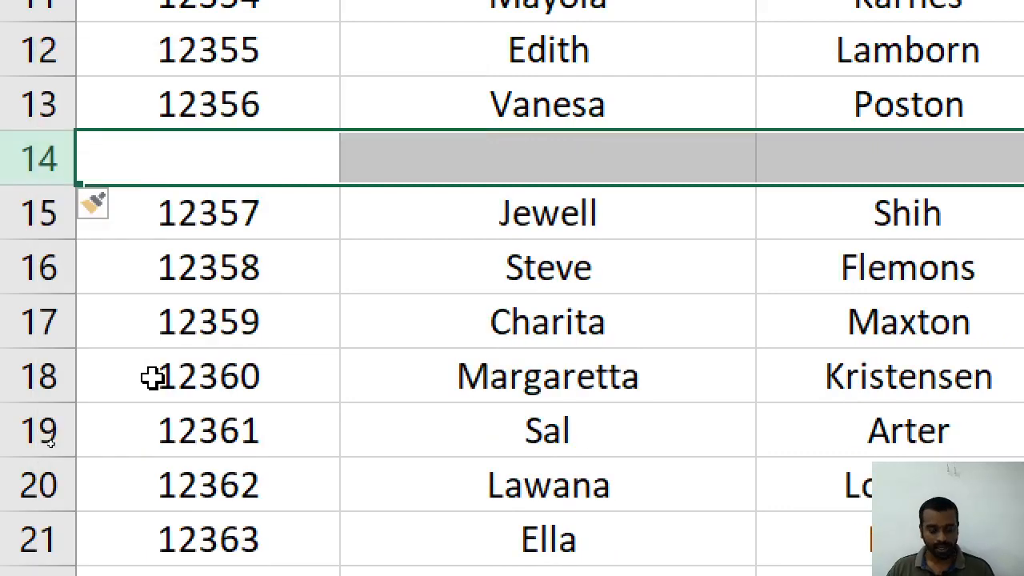
# Dismiss the Insert Options and select the upper data block, rows 1–13, from A2
pyautogui.hotkey('alt', 'shift', 'F10')
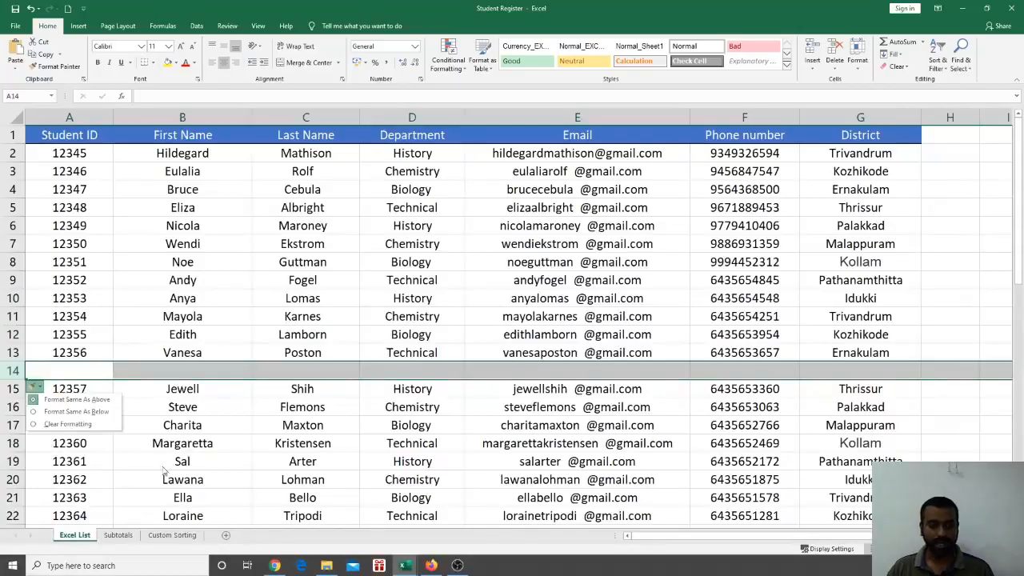
pyautogui.click(492, 440)
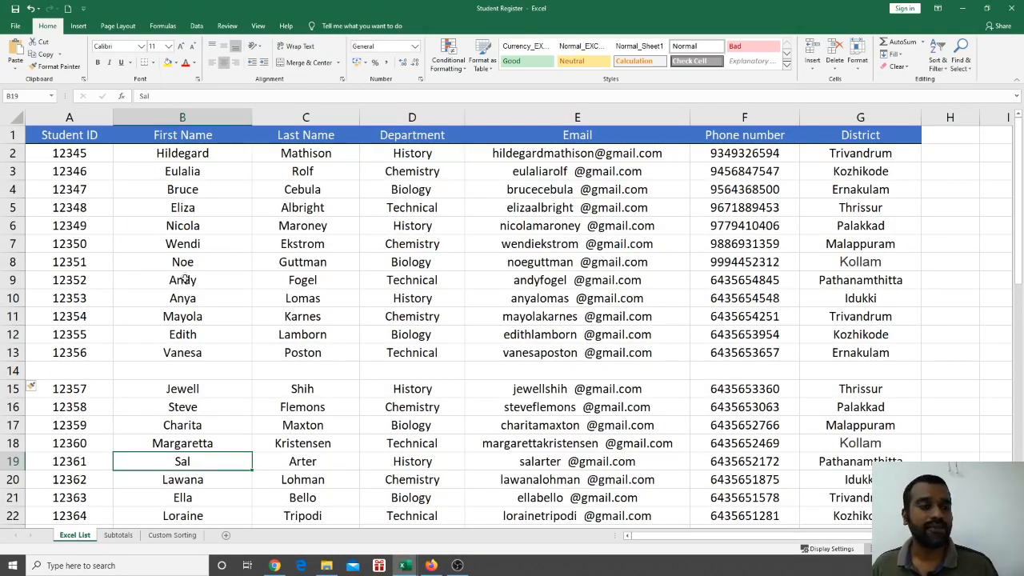
pyautogui.click(87, 156)
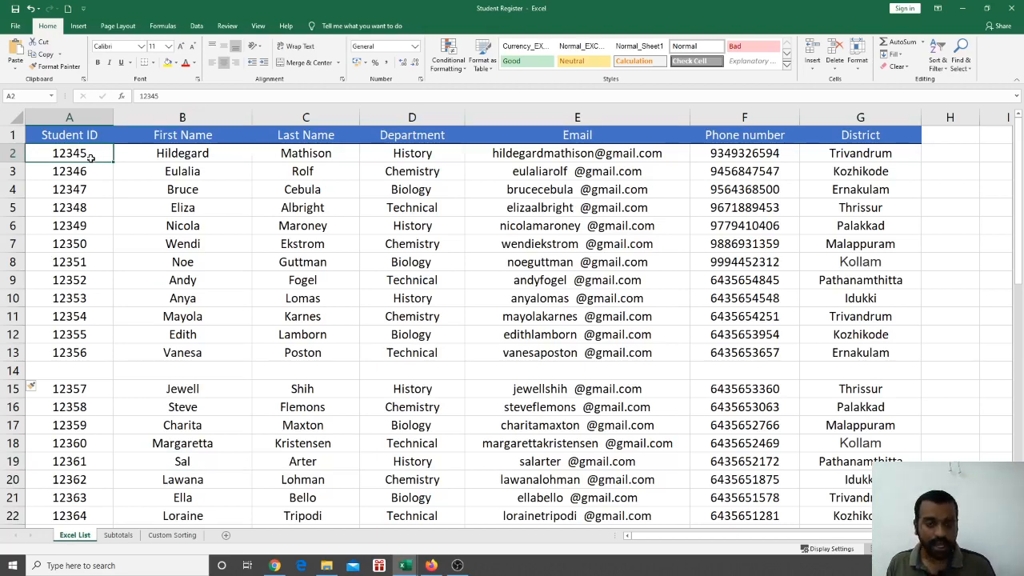
pyautogui.hotkey('ctrl', 'a')
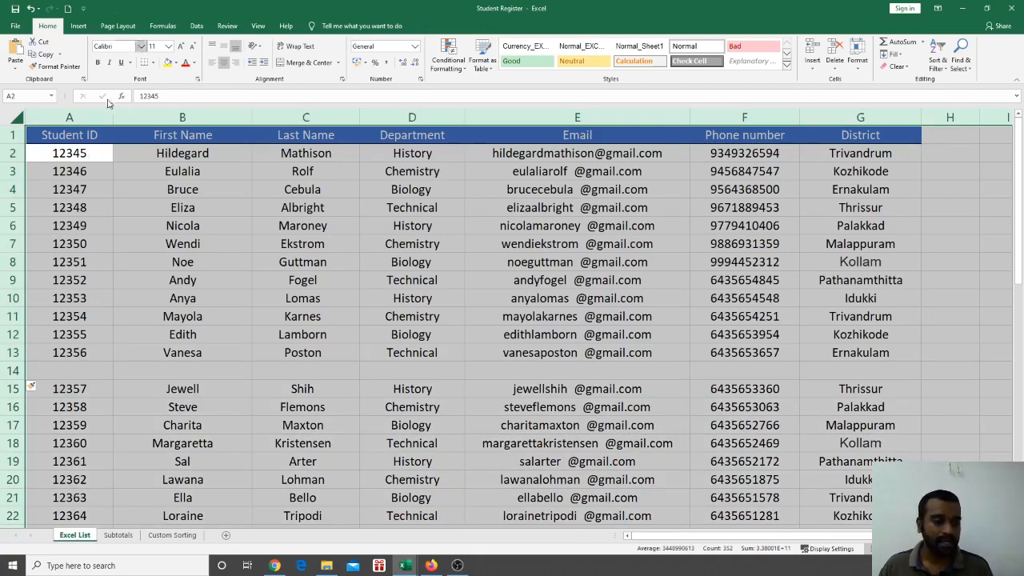
# Delete the empty row 14
pyautogui.click(90, 292)
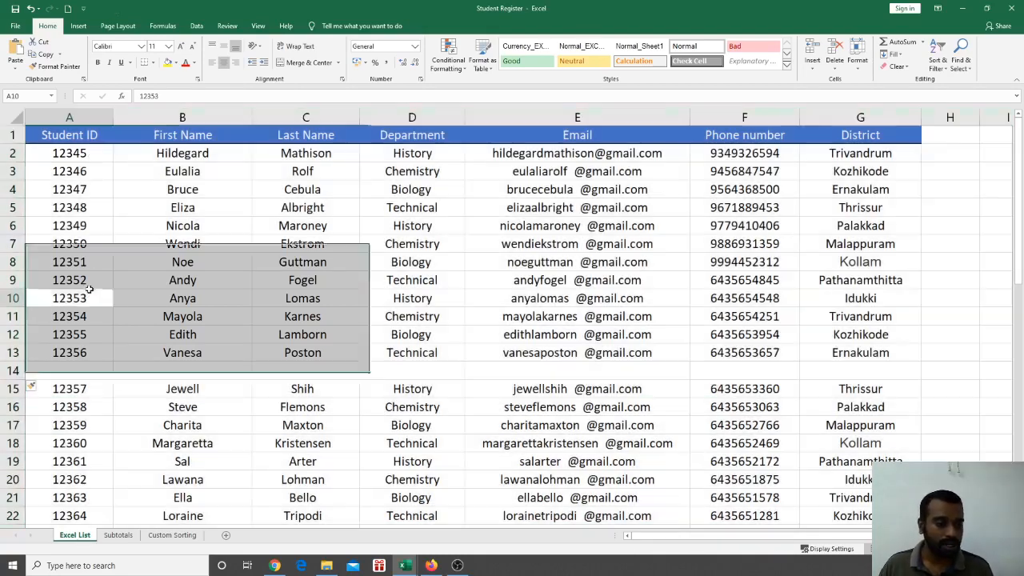
pyautogui.click(13, 370)
pyautogui.rightClick(16, 370)
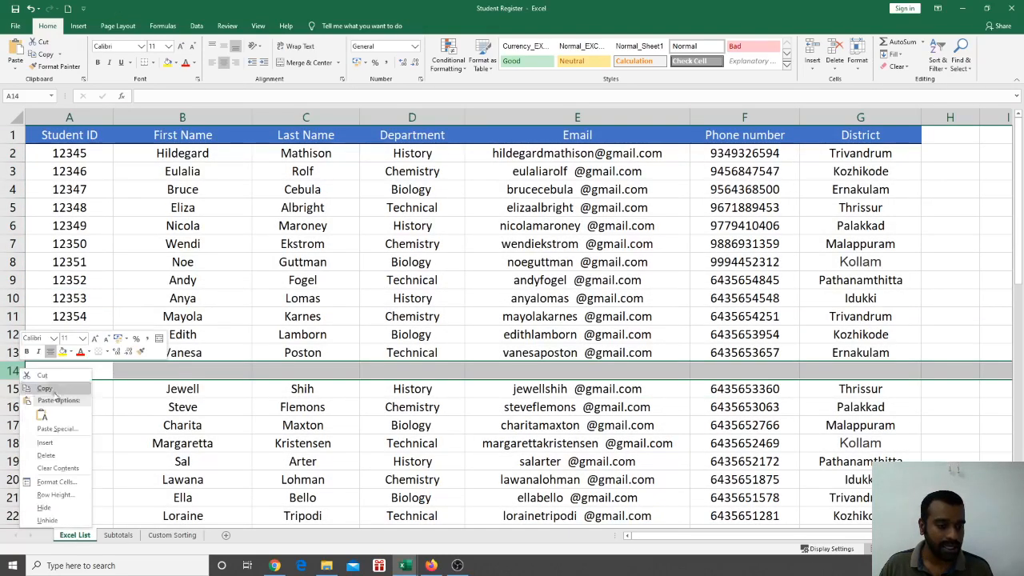
pyautogui.click(80, 458)
# Select the entire student table, rows 1–52, from cell C6 with Ctrl+A
pyautogui.click(210, 438)
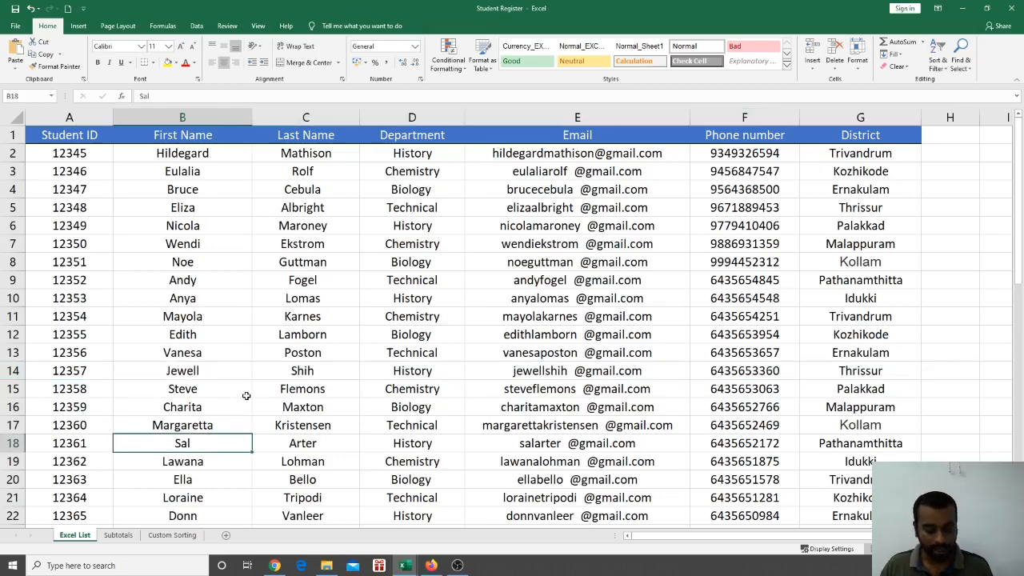
pyautogui.click(260, 221)
pyautogui.hotkey('ctrl', 'a')
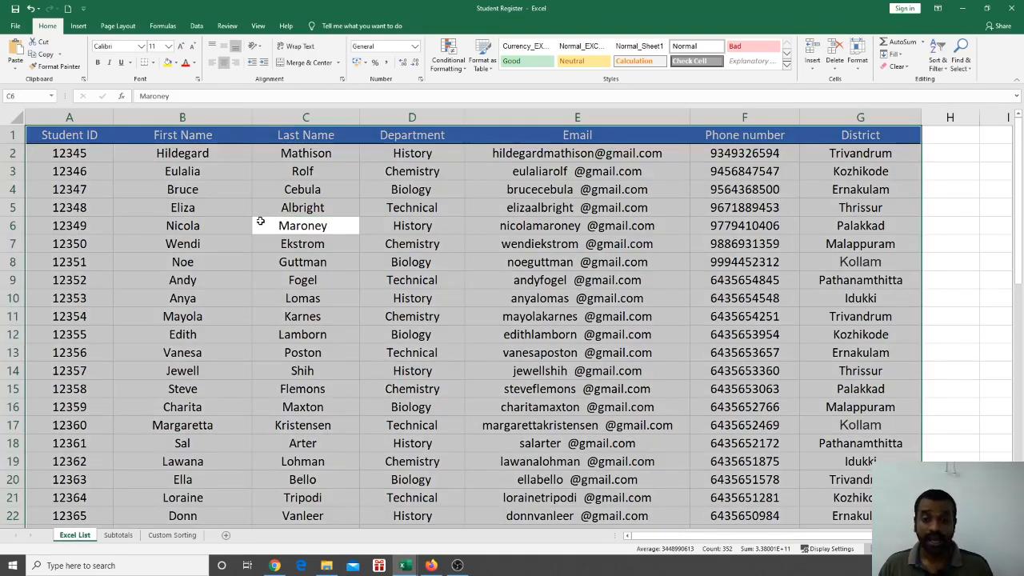
pyautogui.scroll(-12, 347, 296)
pyautogui.scroll(-5, 349, 296)
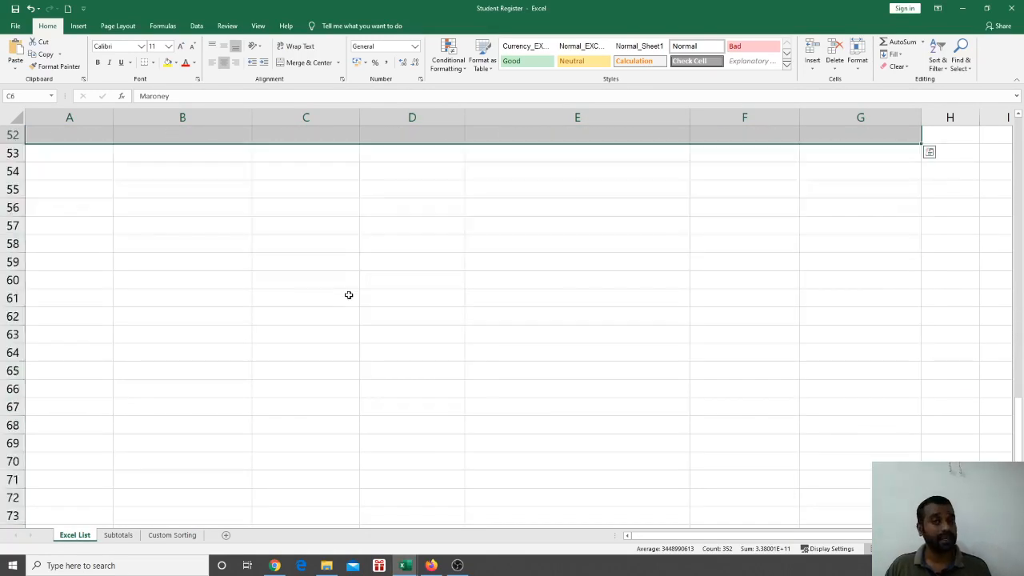
pyautogui.scroll(16, 347, 293)
pyautogui.scroll(1, 349, 286)
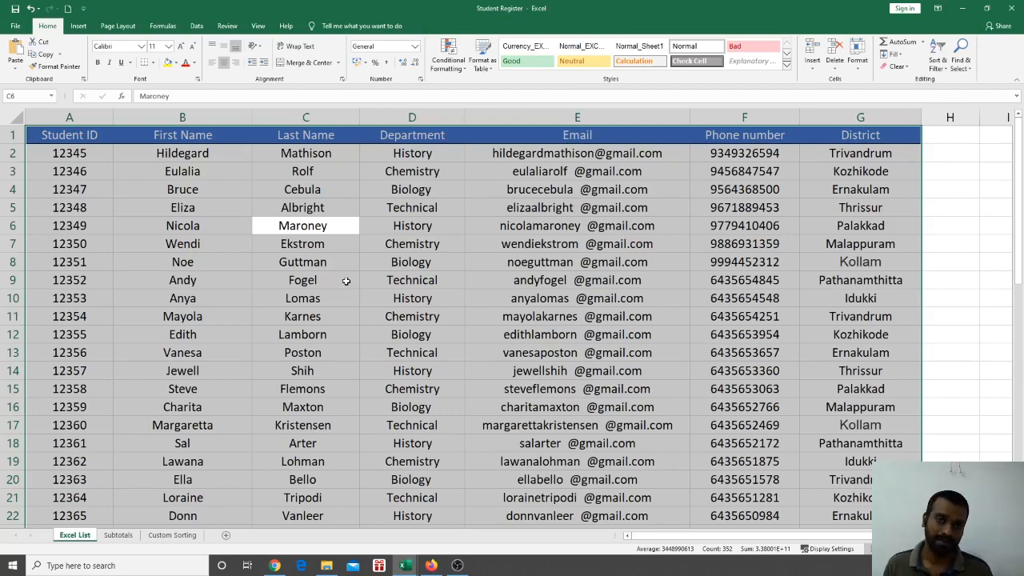
# Insert a blank column before Email and select the data block left of the gap
pyautogui.click(581, 291)
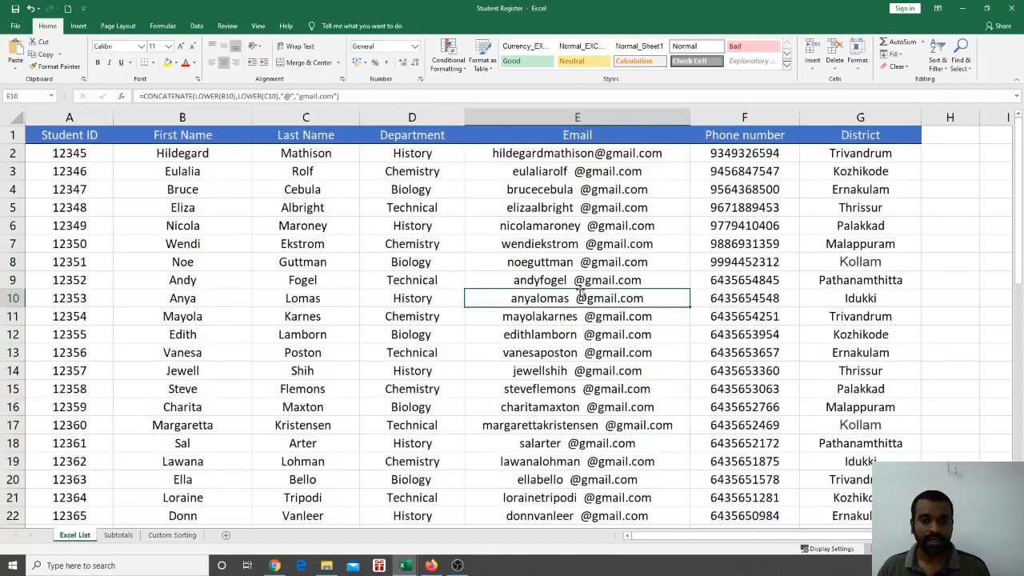
pyautogui.rightClick(528, 120)
pyautogui.click(550, 189)
pyautogui.click(304, 263)
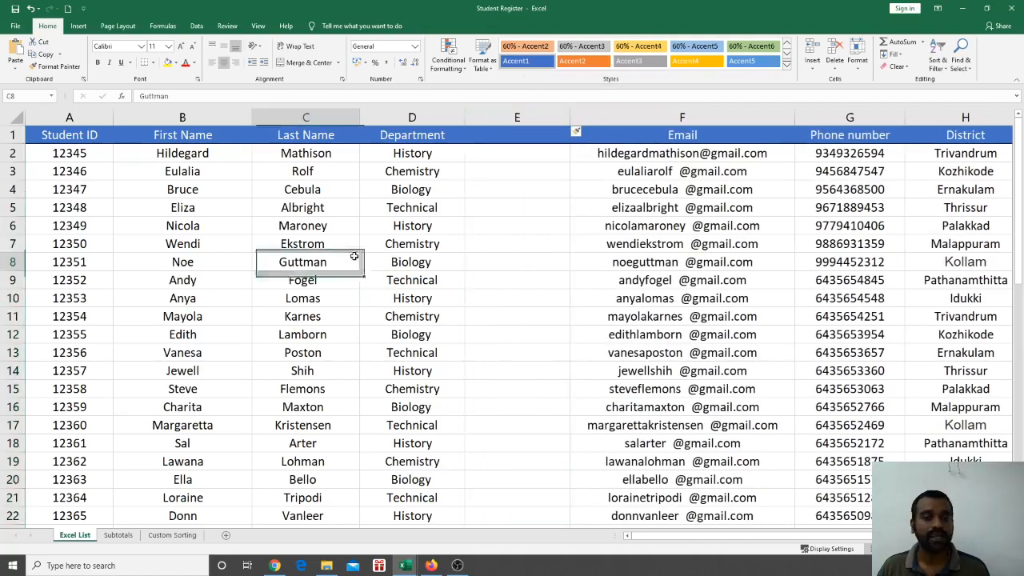
pyautogui.click(238, 250)
pyautogui.hotkey('ctrl', 'a')
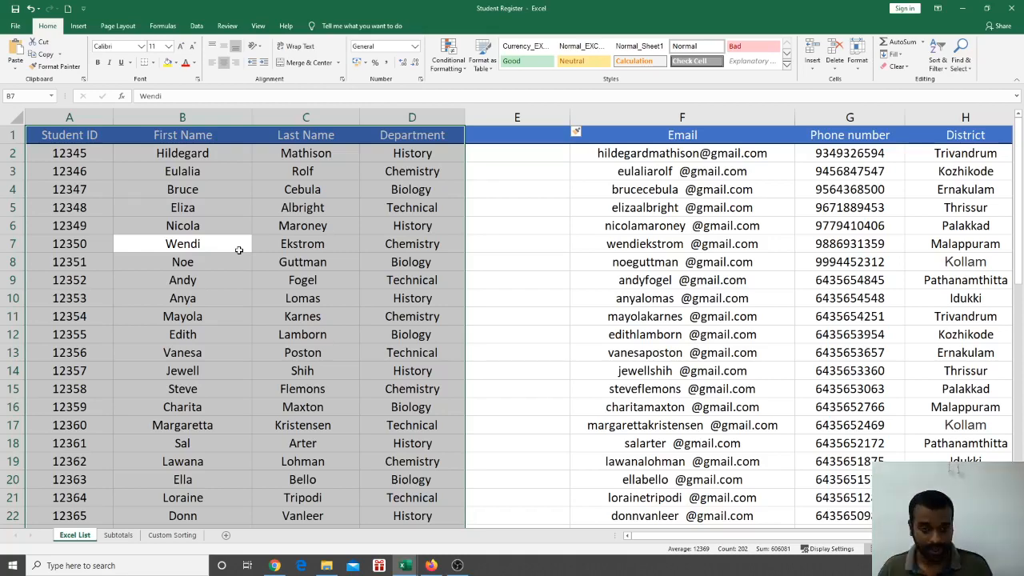
# Undo the inserted column so Email sits beside Department, then switch to the slides
pyautogui.hotkey('ctrl', 'z')
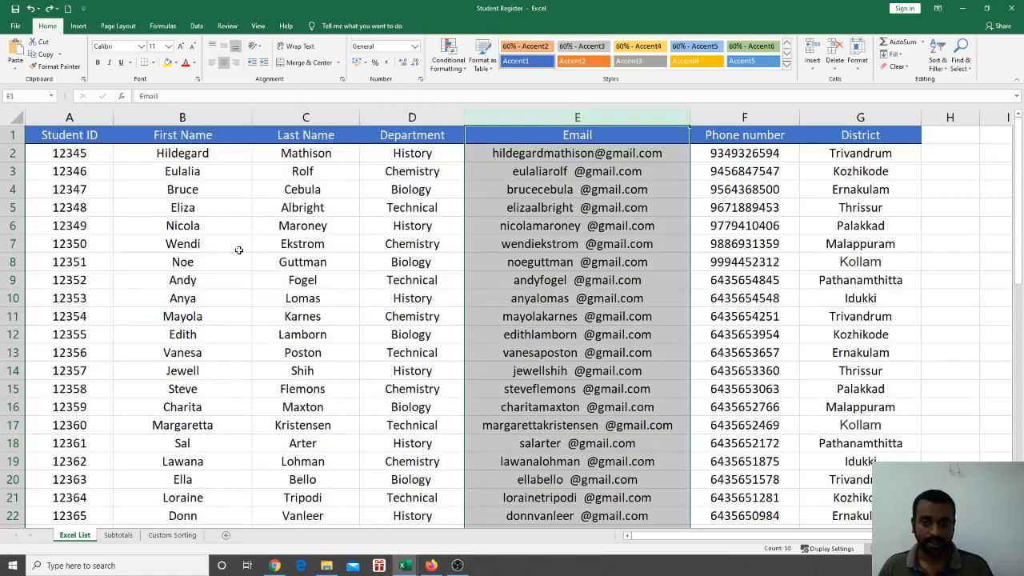
pyautogui.click(298, 227)
pyautogui.scroll(-3, 468, 277)
pyautogui.scroll(-8, 467, 277)
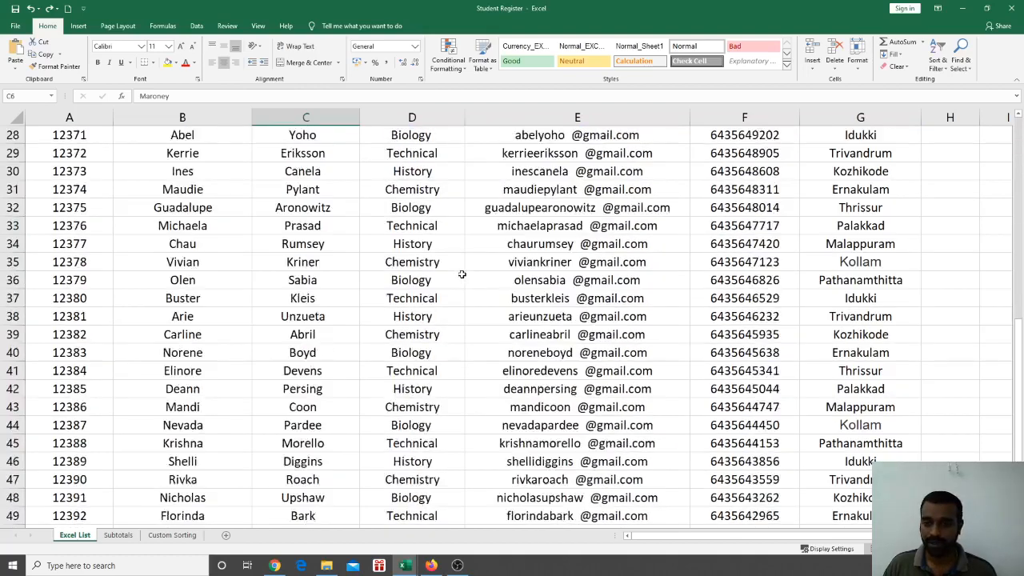
pyautogui.scroll(11, 459, 264)
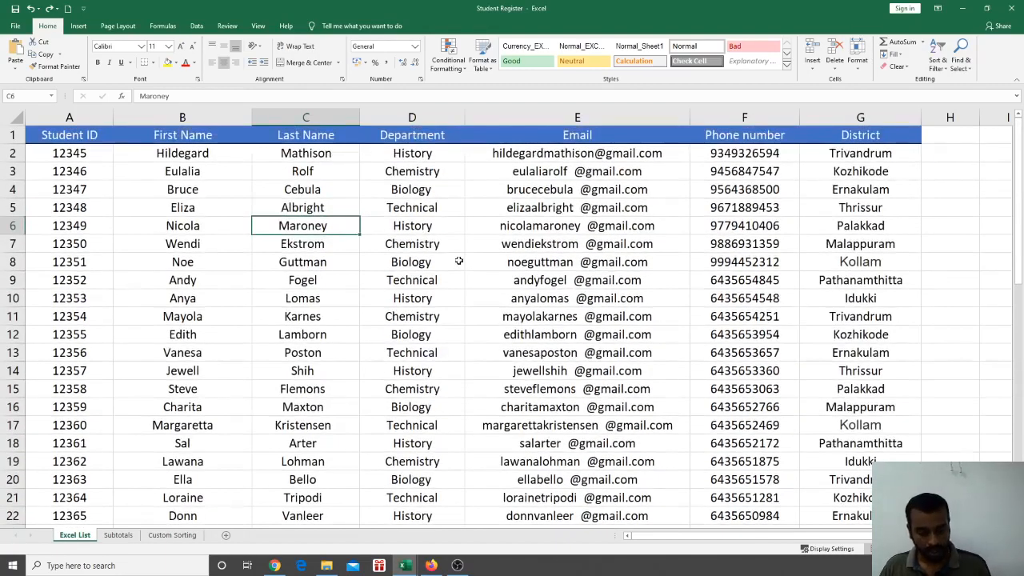
pyautogui.hotkey('alt', 'Tab')
pyautogui.press('Tab')
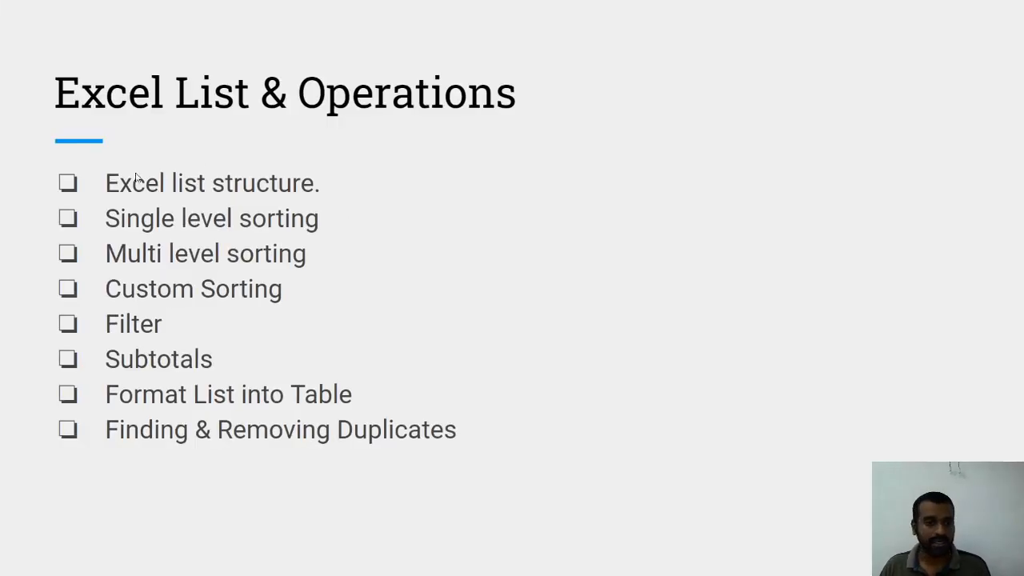
# Switch from the agenda slide back to the Student Register workbook
pyautogui.hotkey('alt', 'Tab')
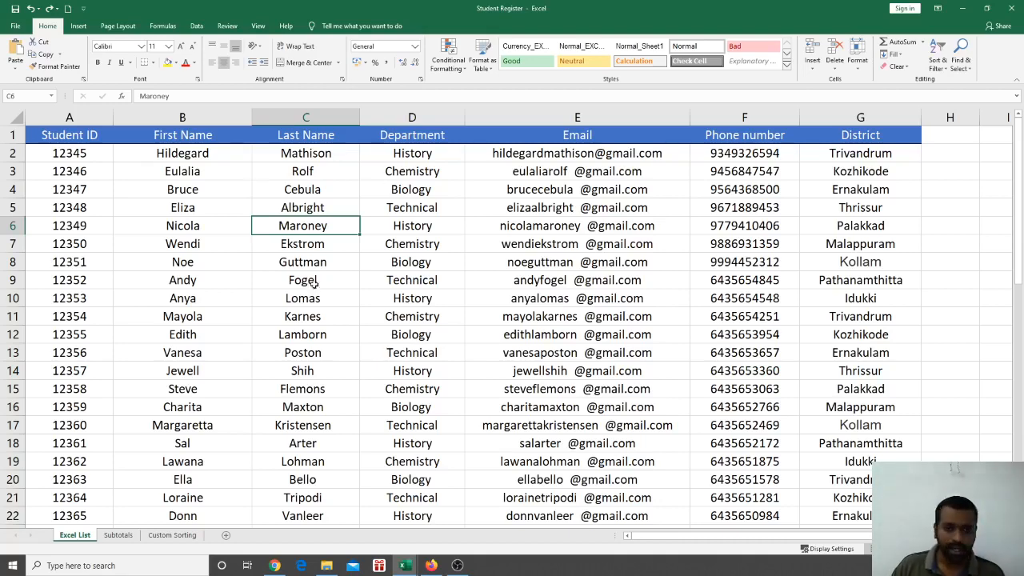
pyautogui.scroll(-2, 210, 191)
pyautogui.scroll(2, 205, 246)
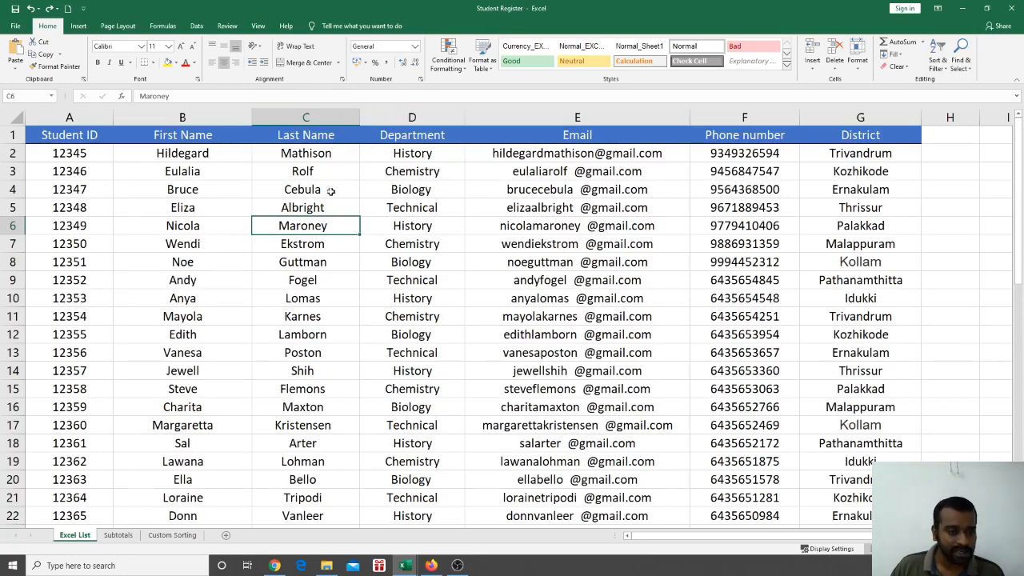
pyautogui.scroll(-1, 307, 226)
pyautogui.scroll(1, 307, 226)
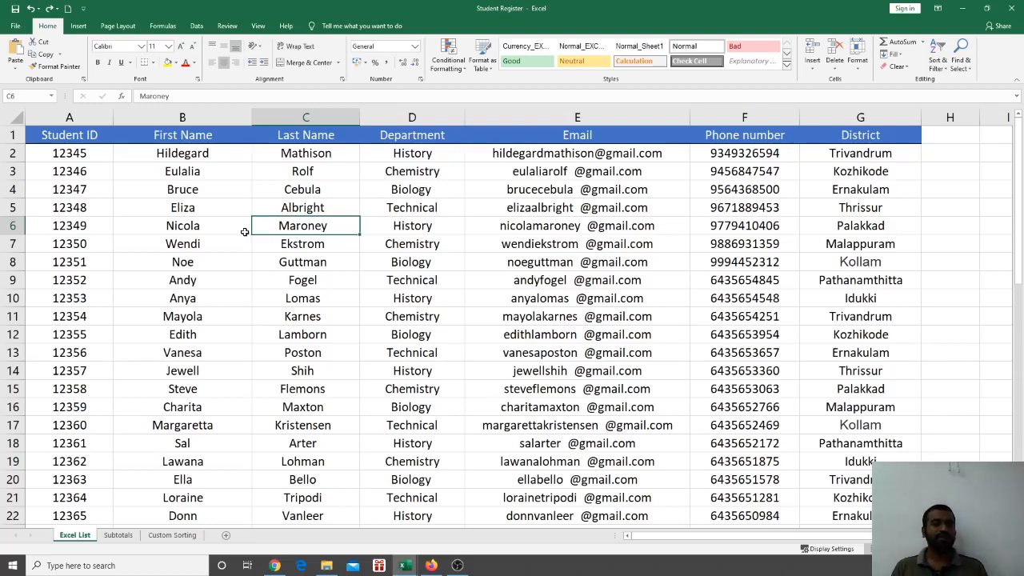
pyautogui.click(194, 155)
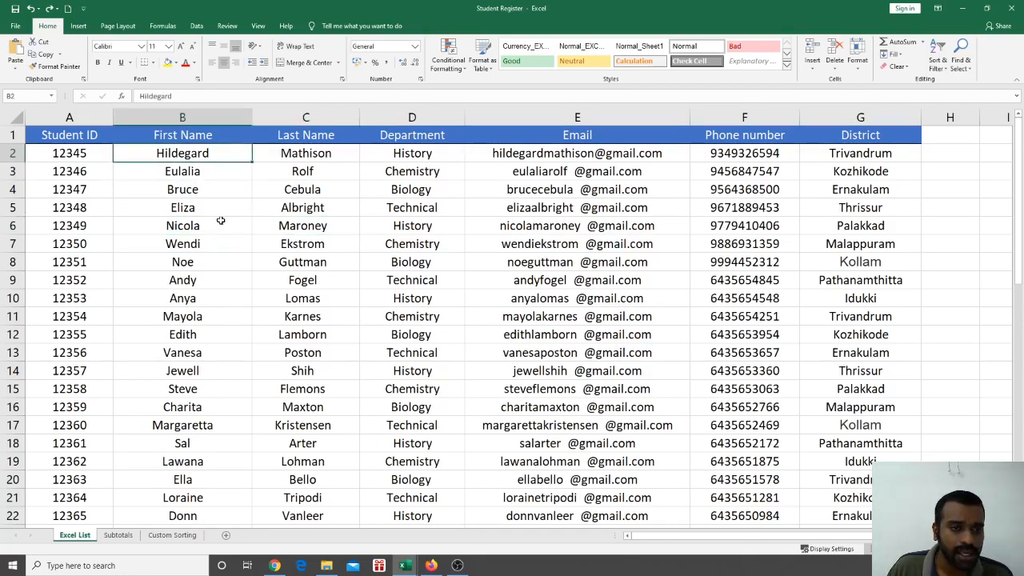
pyautogui.scroll(-6, 231, 396)
pyautogui.scroll(6, 231, 396)
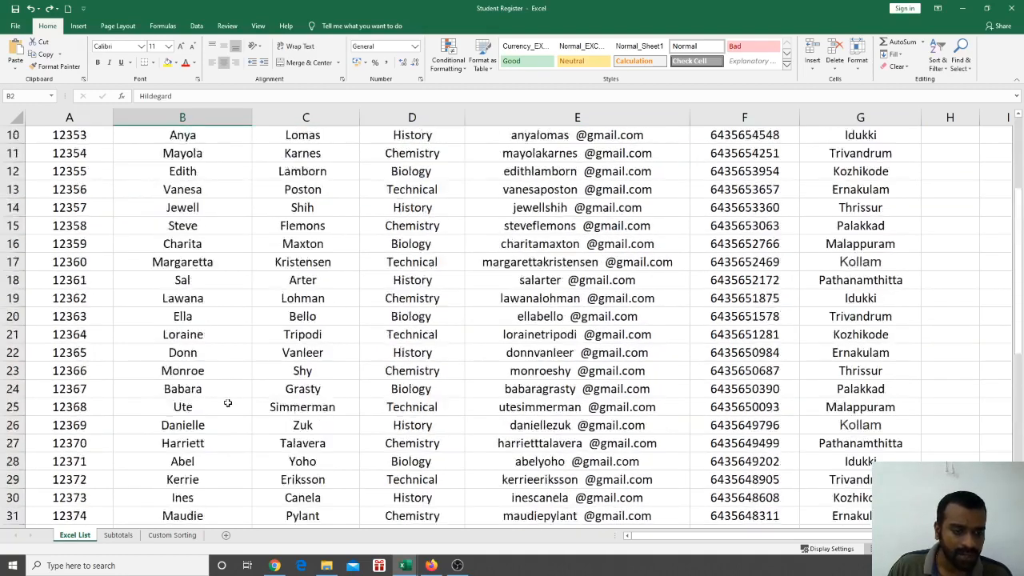
pyautogui.click(232, 392)
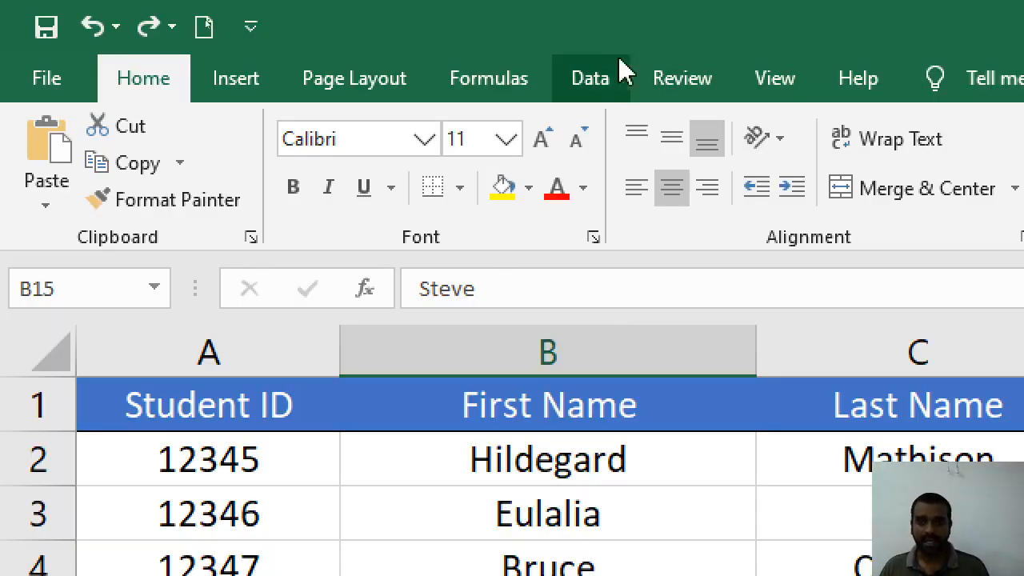
# Show the Data tab tools and select the First Name and Department cells
pyautogui.click(608, 80)
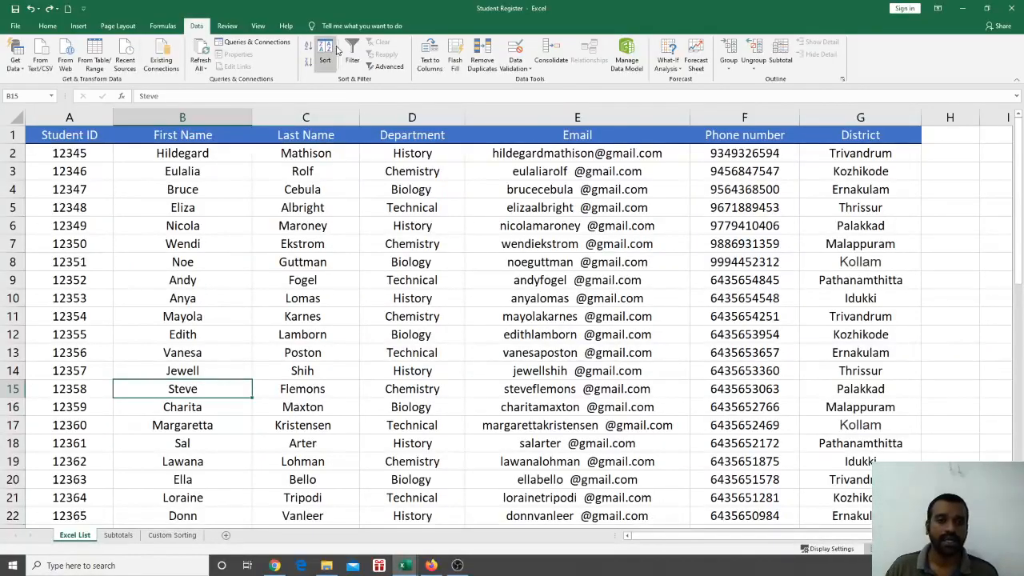
pyautogui.click(218, 212)
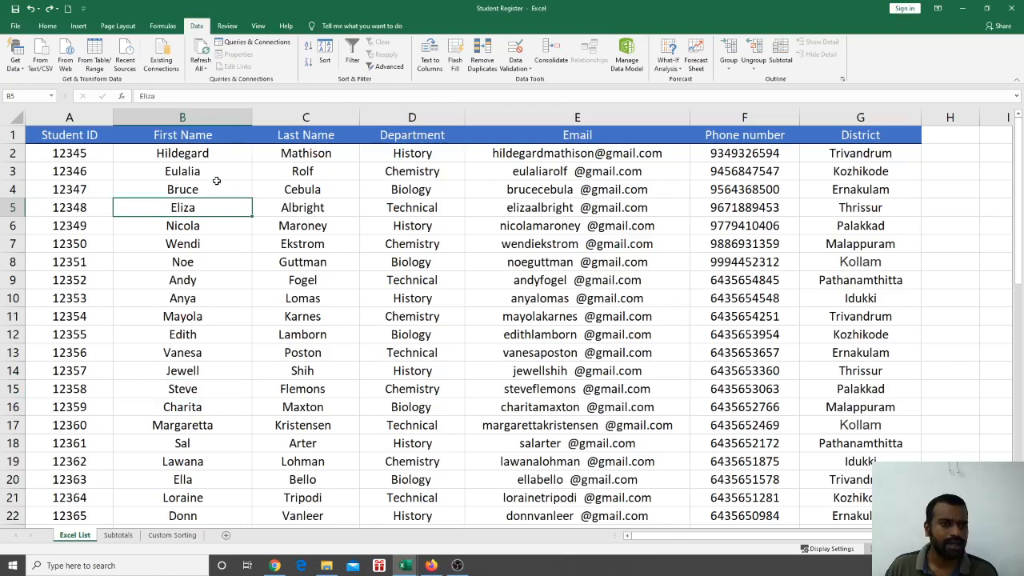
pyautogui.moveTo(217, 156)
pyautogui.mouseDown()
pyautogui.moveTo(235, 304)
pyautogui.moveTo(224, 496)
pyautogui.moveTo(238, 522)
pyautogui.mouseUp()
pyautogui.moveTo(410, 314); pyautogui.dragTo(410, 302)
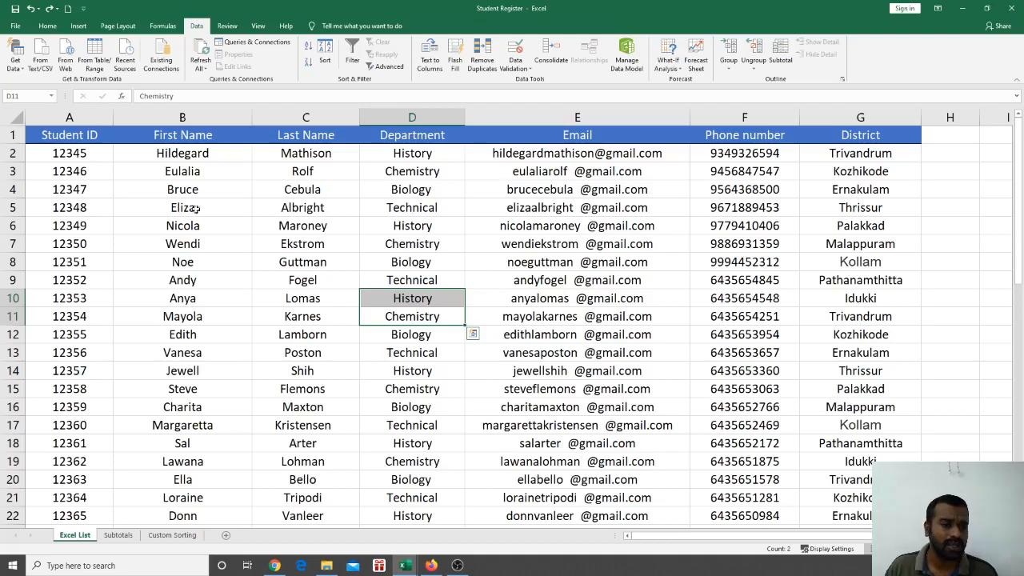
# Point out the first names Vanesa, Andy, Margaretta and Noe in the list
pyautogui.scroll(-7, 196, 312)
pyautogui.scroll(7, 135, 254)
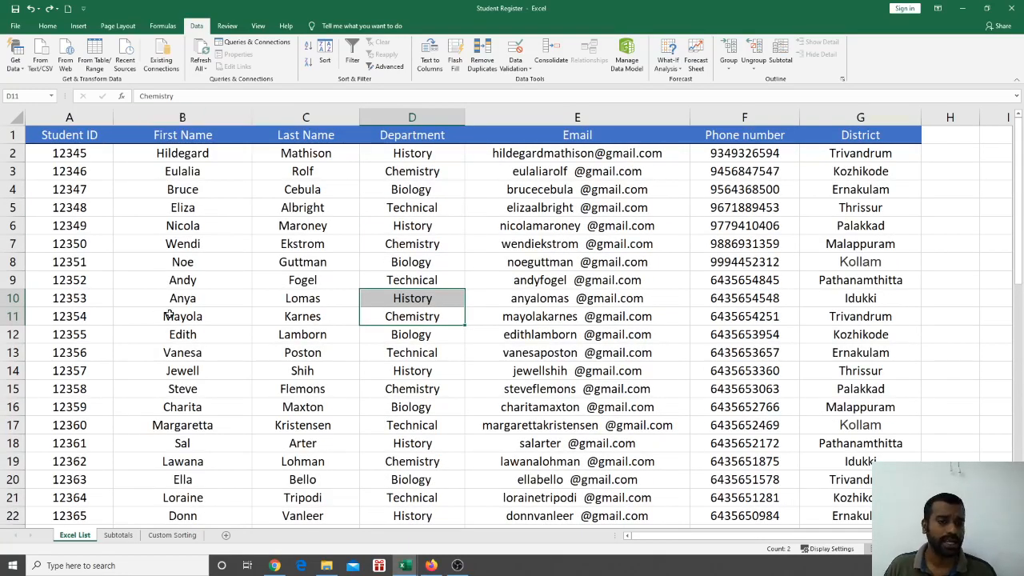
pyautogui.scroll(-13, 168, 302)
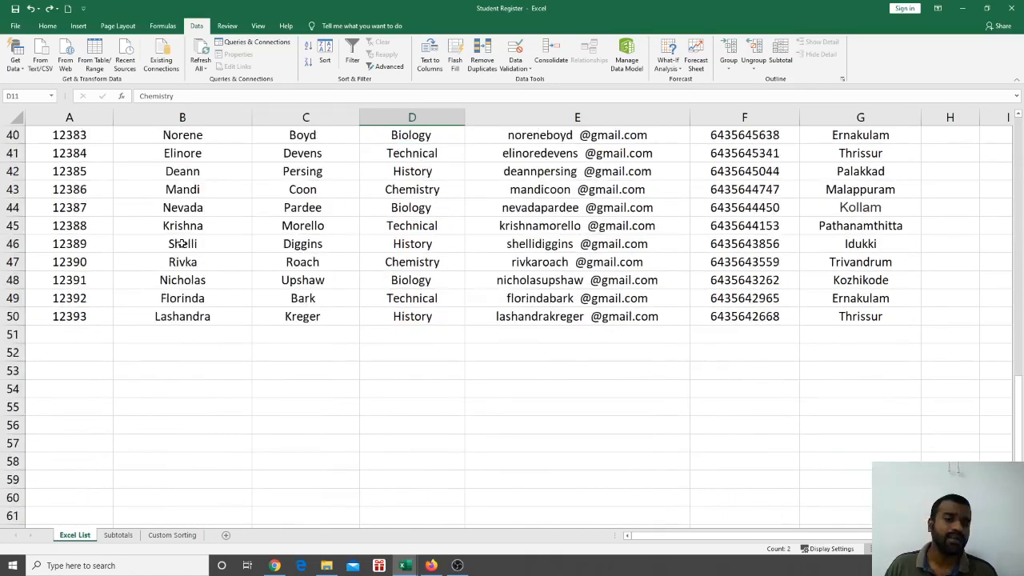
pyautogui.scroll(8, 183, 244)
pyautogui.scroll(5, 182, 244)
pyautogui.click(222, 357)
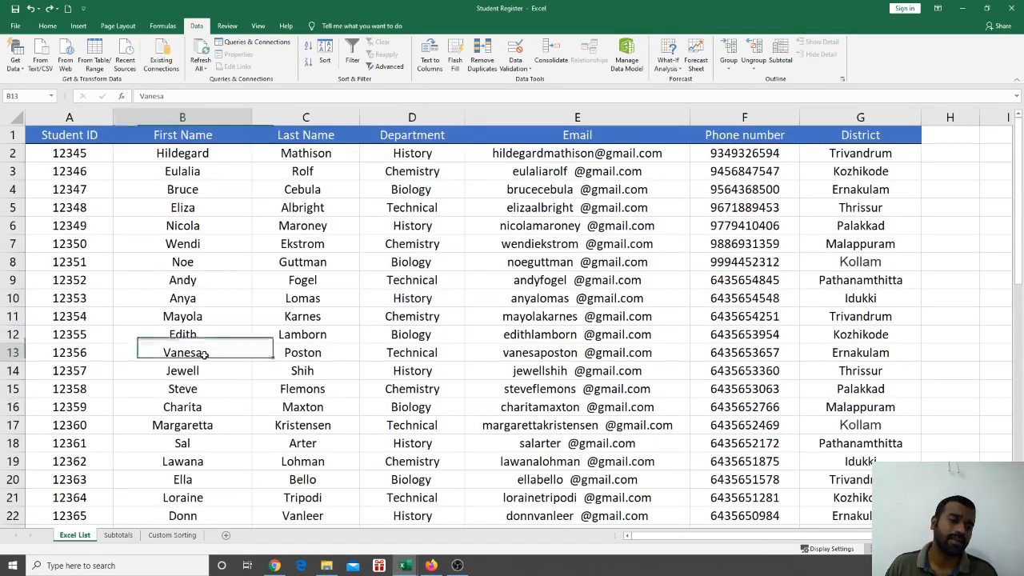
pyautogui.click(198, 274)
pyautogui.click(169, 428)
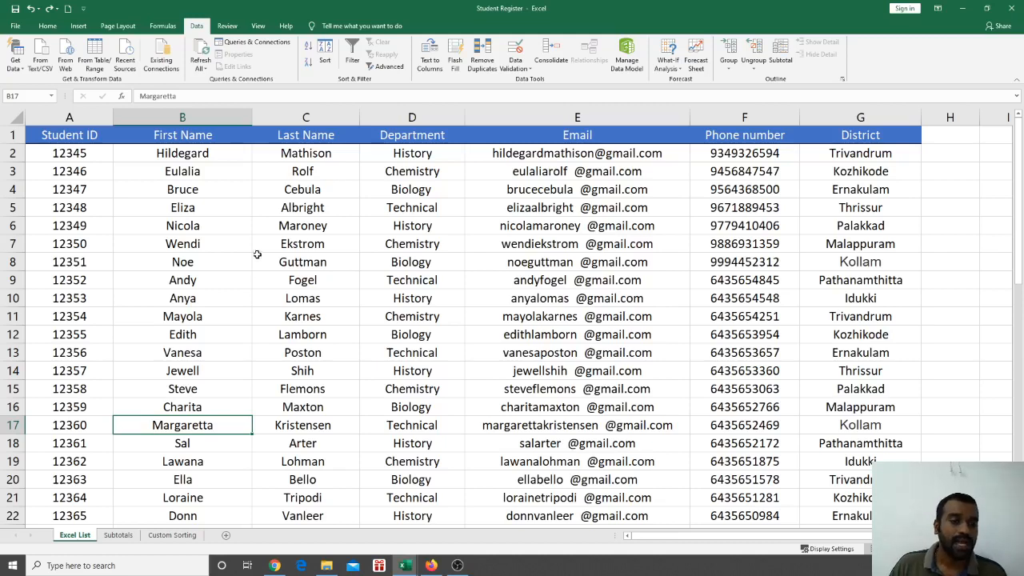
pyautogui.click(213, 279)
pyautogui.click(204, 263)
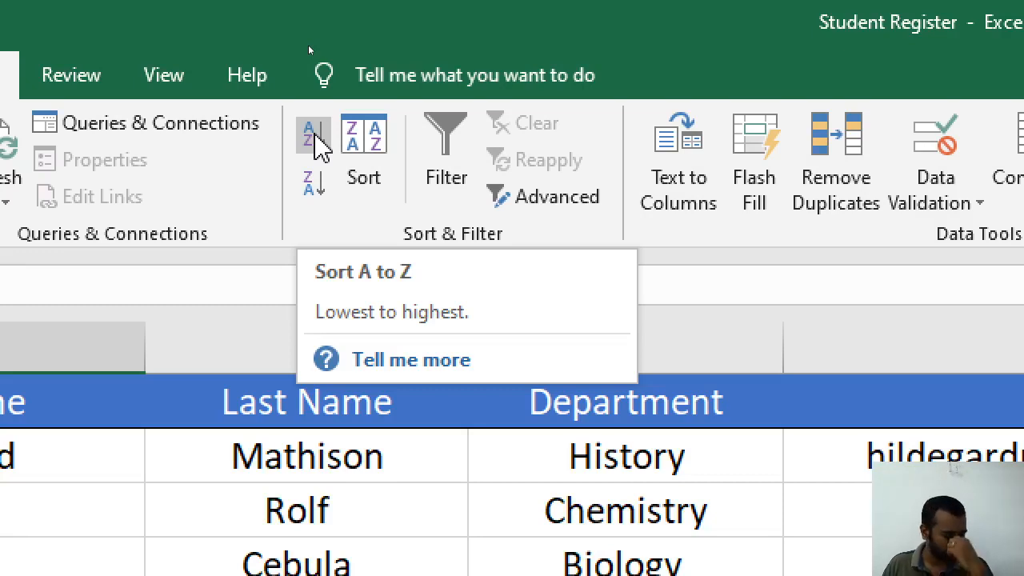
pyautogui.click(317, 141)
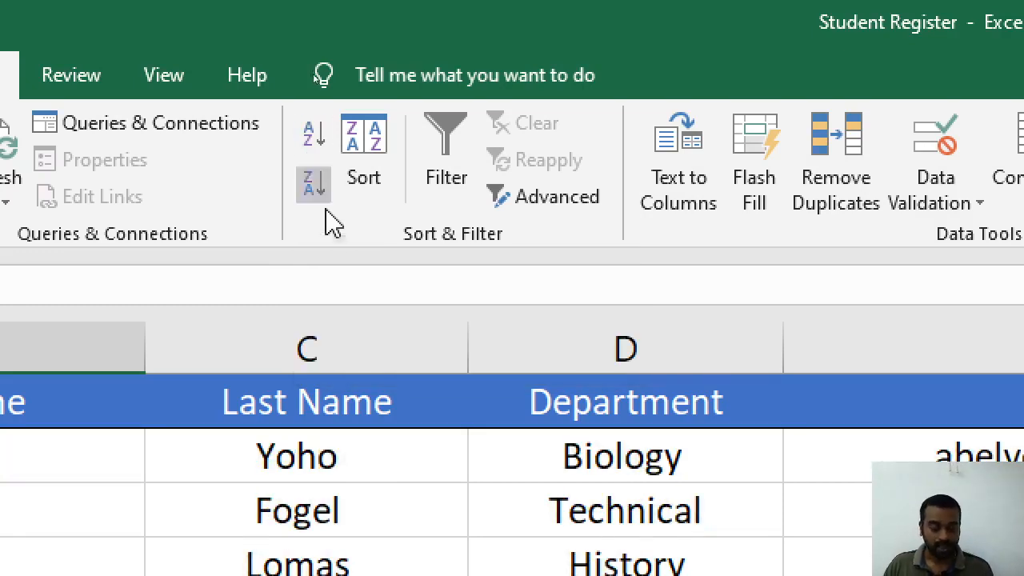
pyautogui.click(331, 347)
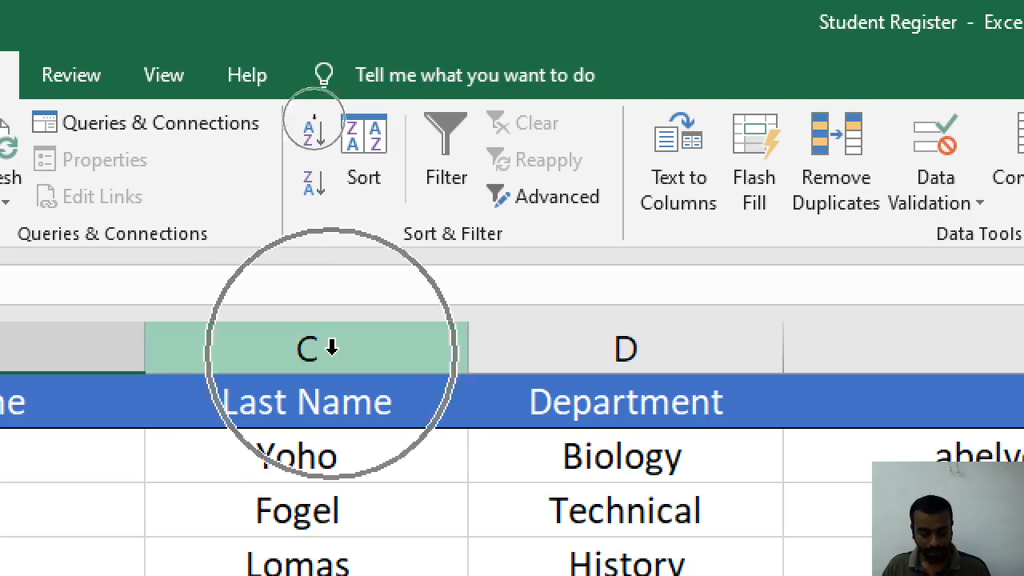
pyautogui.hotkey('ctrl', 'z')
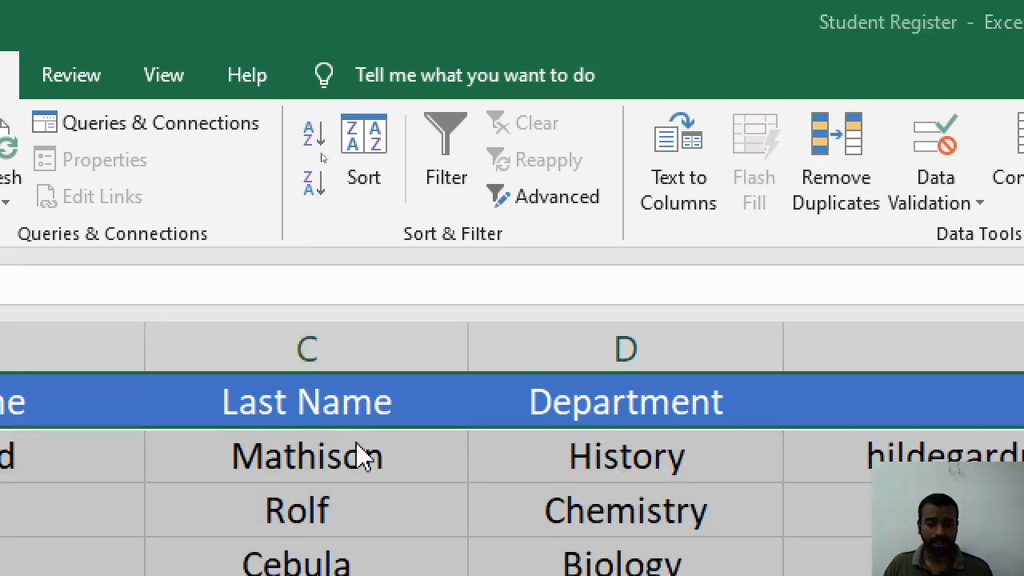
pyautogui.hotkey('ctrl', 'w')
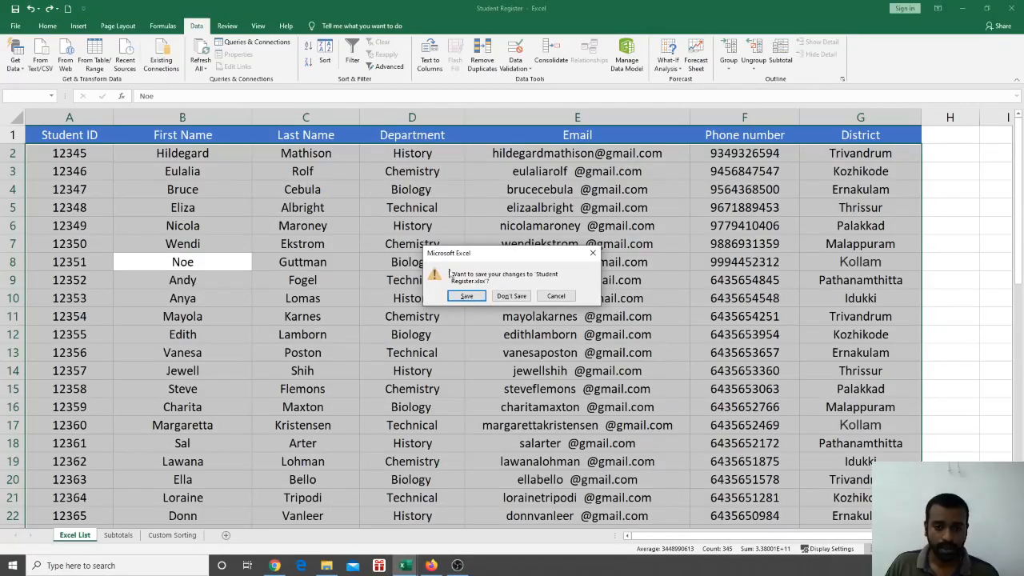
pyautogui.click(556, 296)
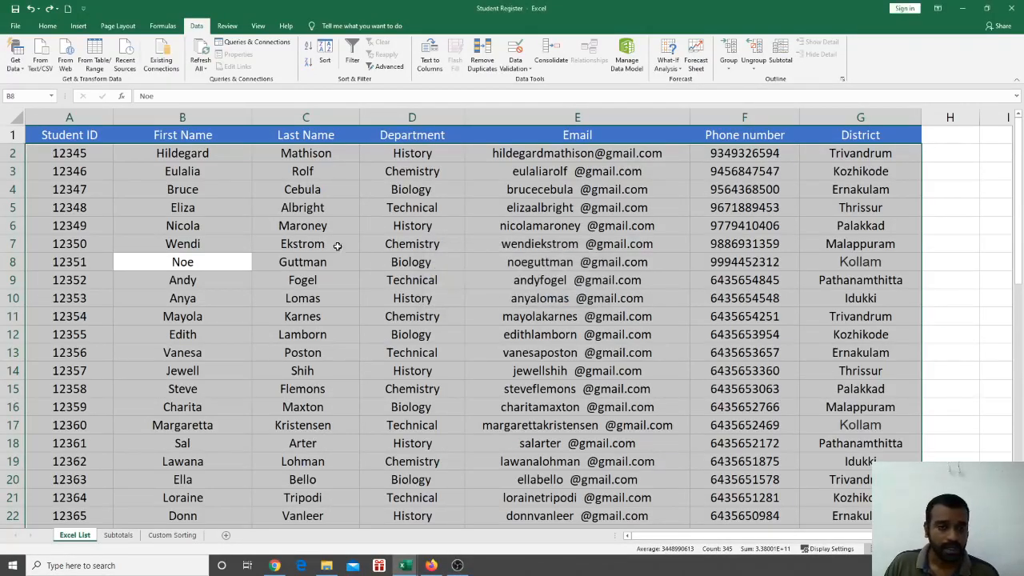
pyautogui.click(339, 247)
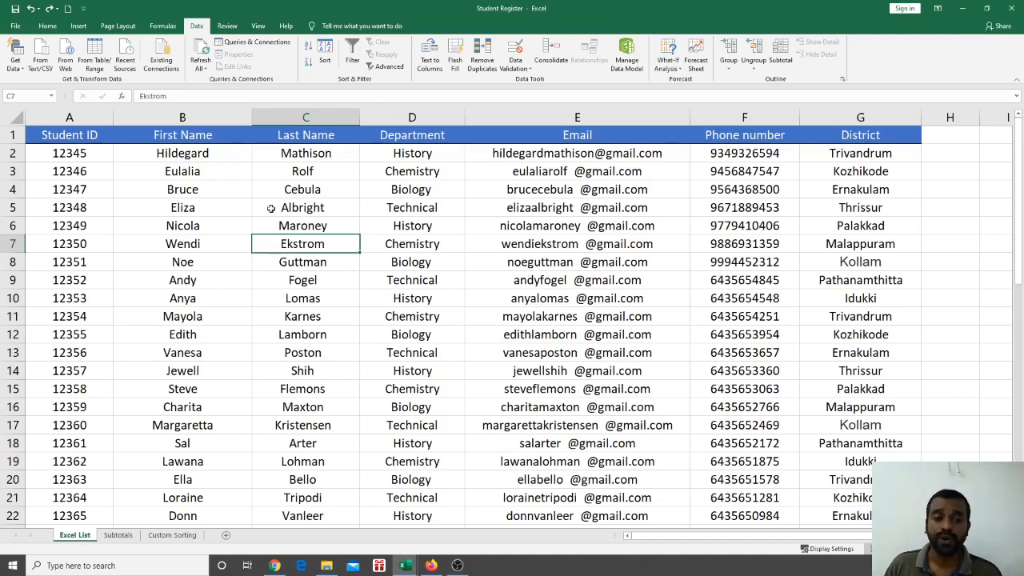
pyautogui.click(304, 192)
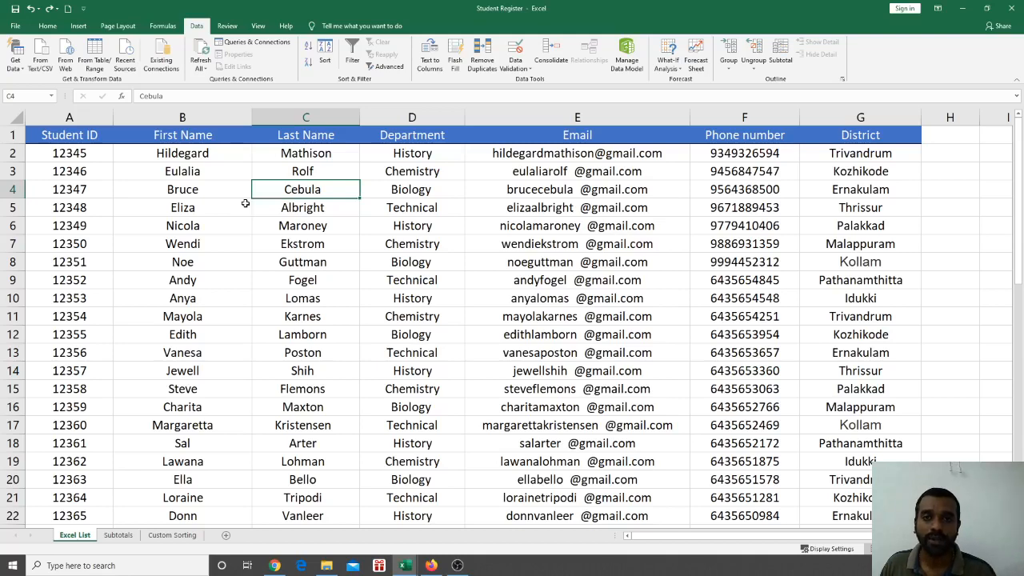
pyautogui.click(228, 218)
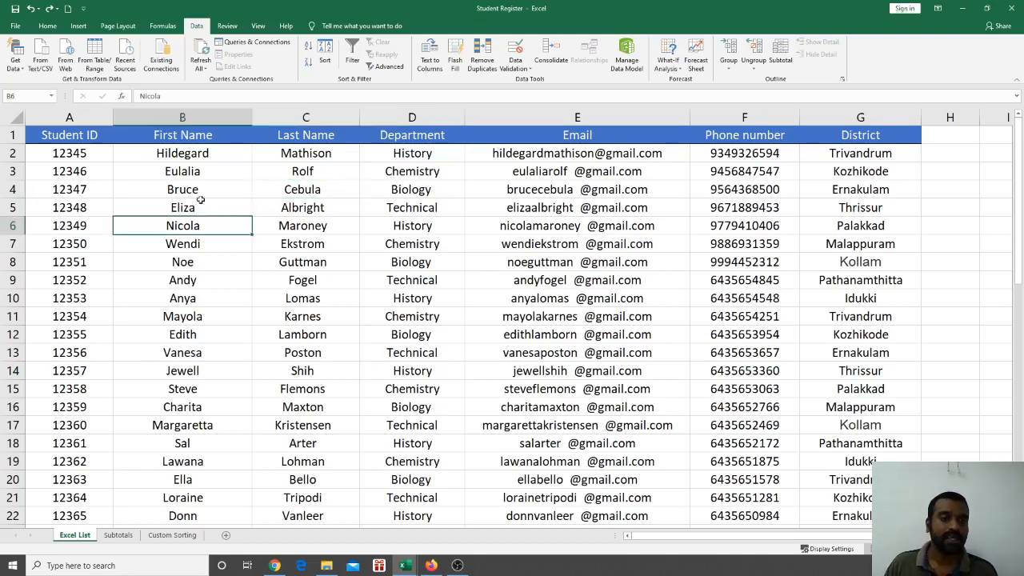
pyautogui.click(202, 202)
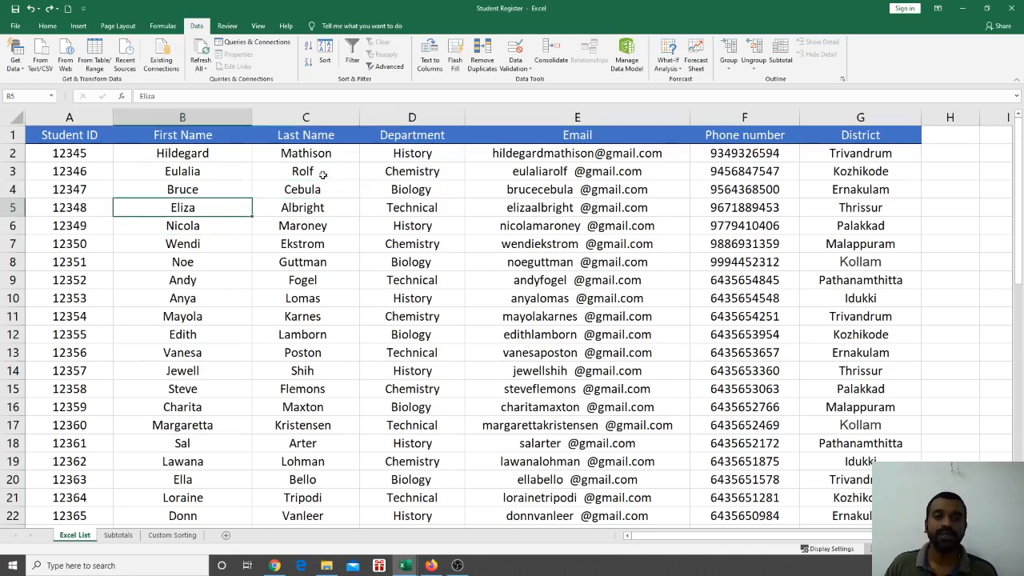
pyautogui.click(308, 48)
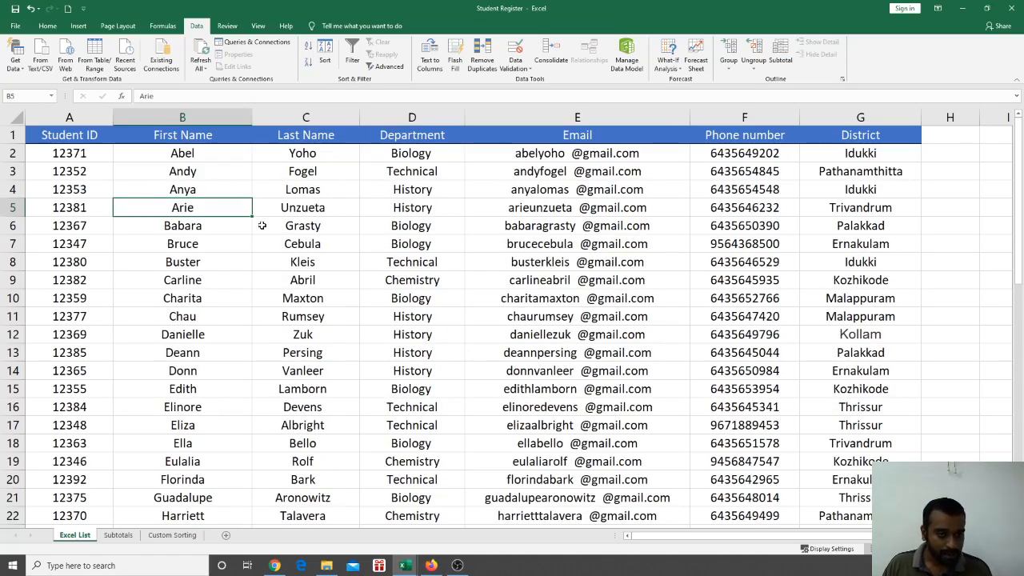
pyautogui.scroll(-2, 261, 226)
pyautogui.scroll(1, 244, 226)
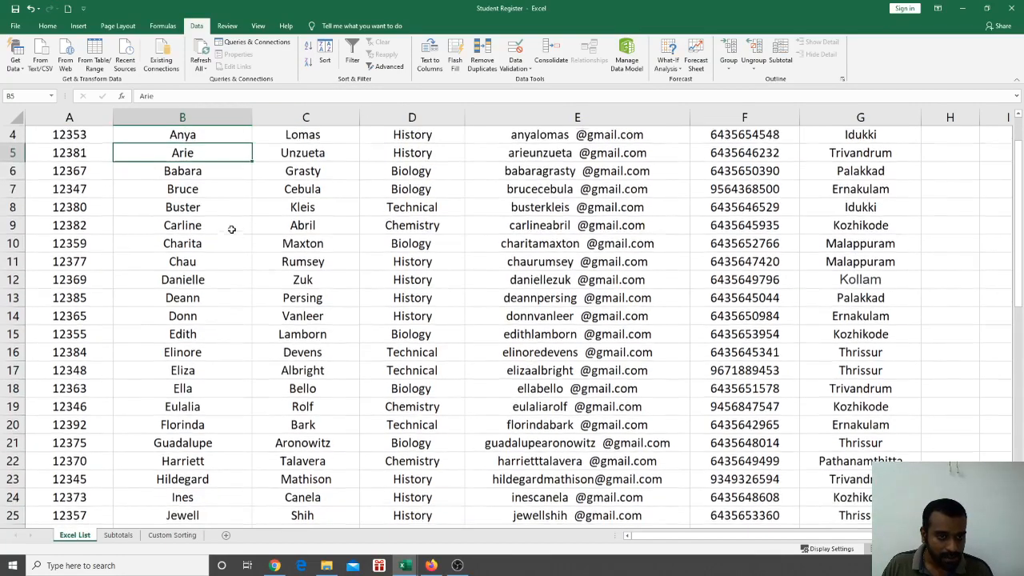
pyautogui.click(272, 190)
pyautogui.scroll(1, 323, 229)
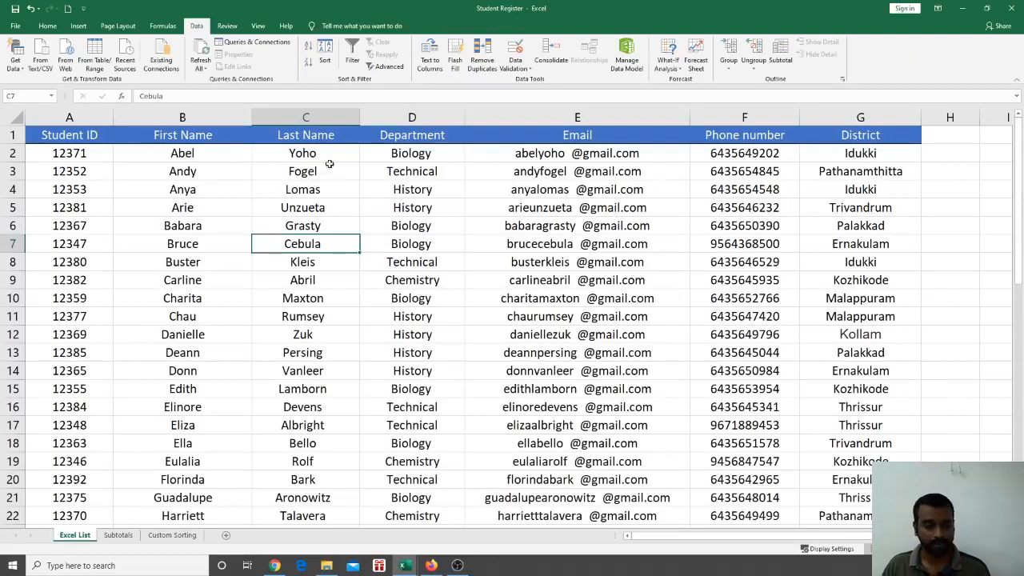
pyautogui.click(292, 262)
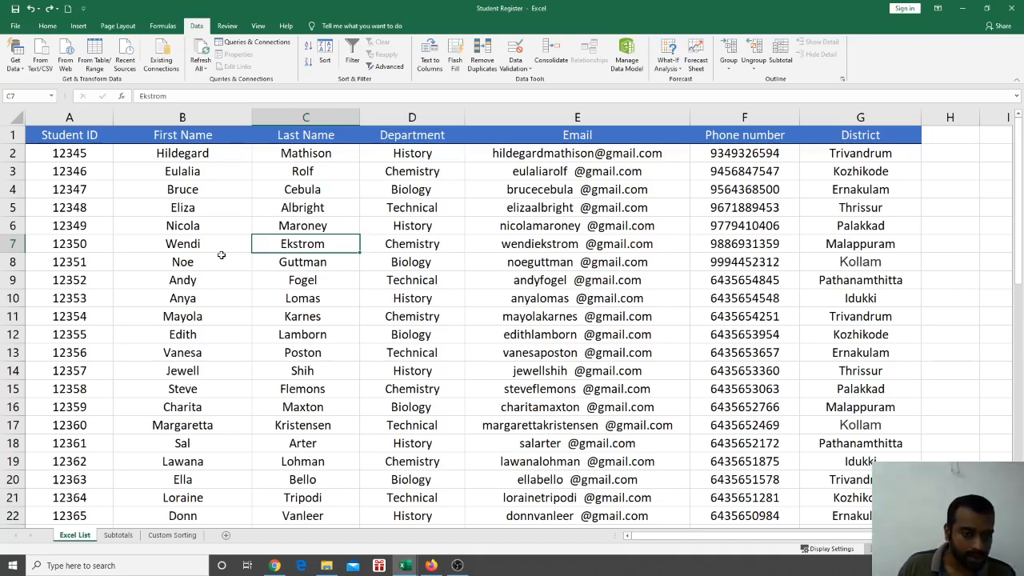
# Replace the first names Edith (B12) and Vanesa (B13) with Mayola
pyautogui.scroll(-1, 183, 262)
pyautogui.scroll(1, 180, 260)
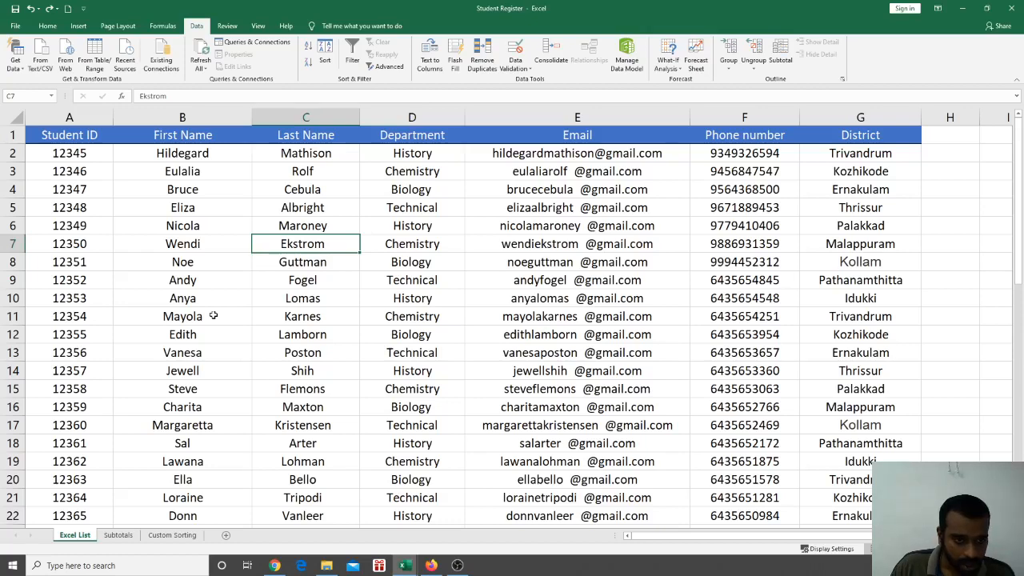
pyautogui.scroll(-1, 208, 312)
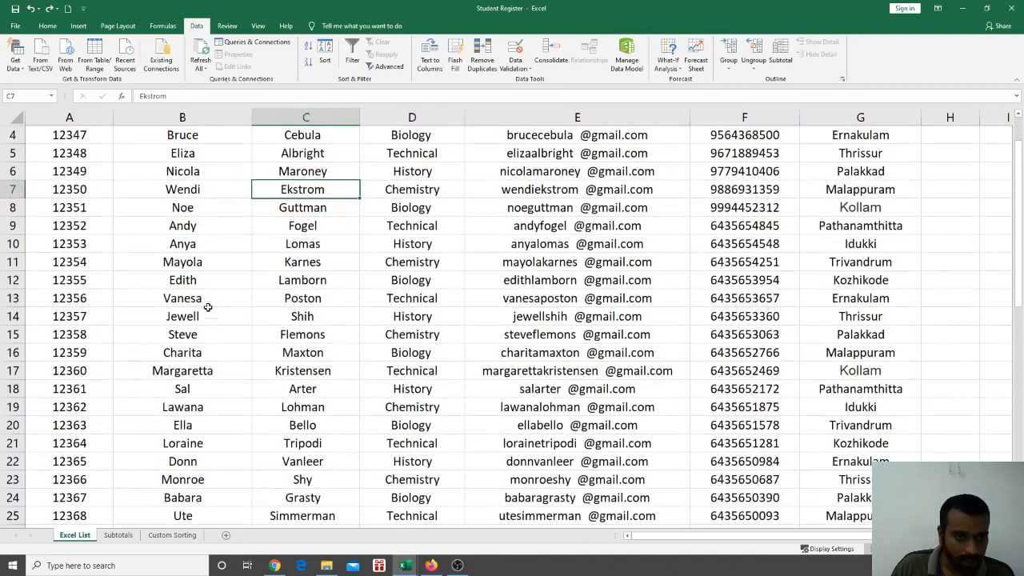
pyautogui.click(195, 280)
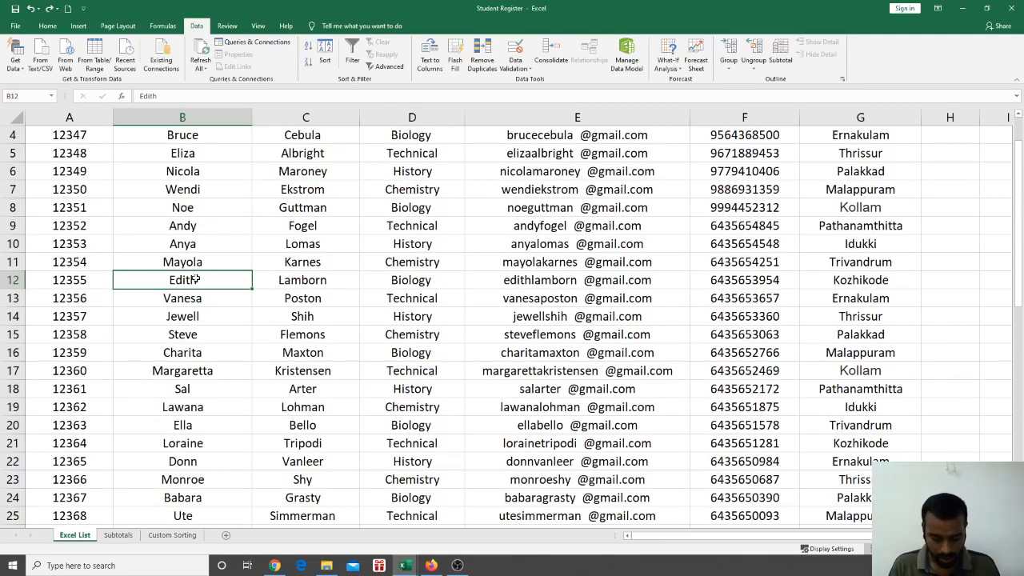
pyautogui.write('Mayola')
pyautogui.press('Tab')
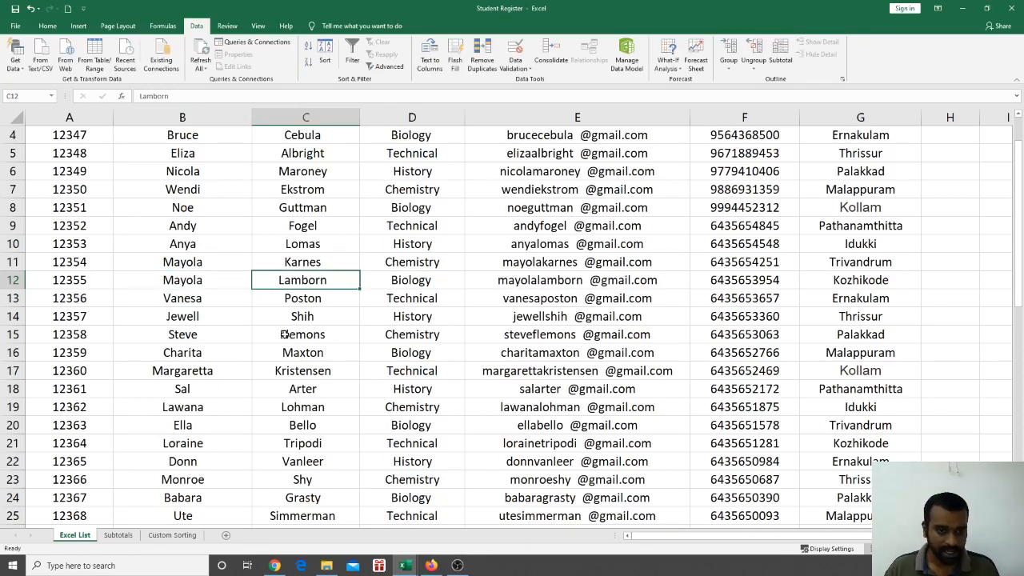
pyautogui.press('Return')
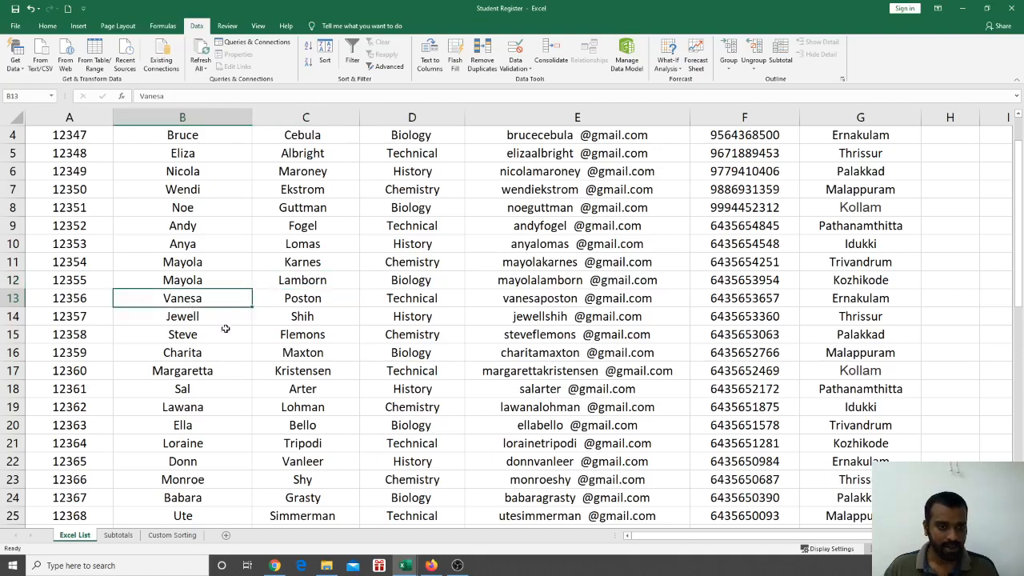
pyautogui.write('May')
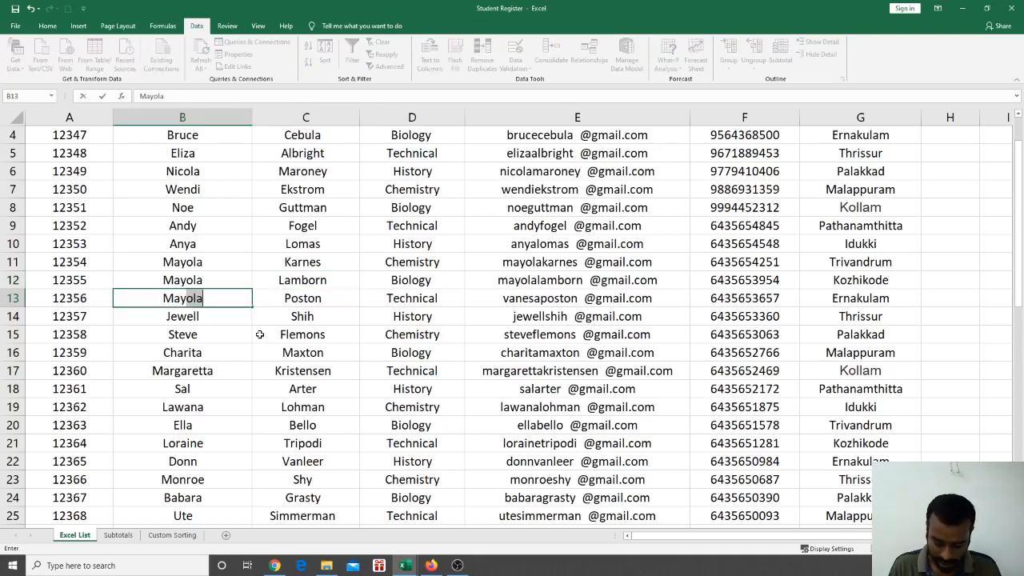
pyautogui.write('ola')
pyautogui.click(292, 323)
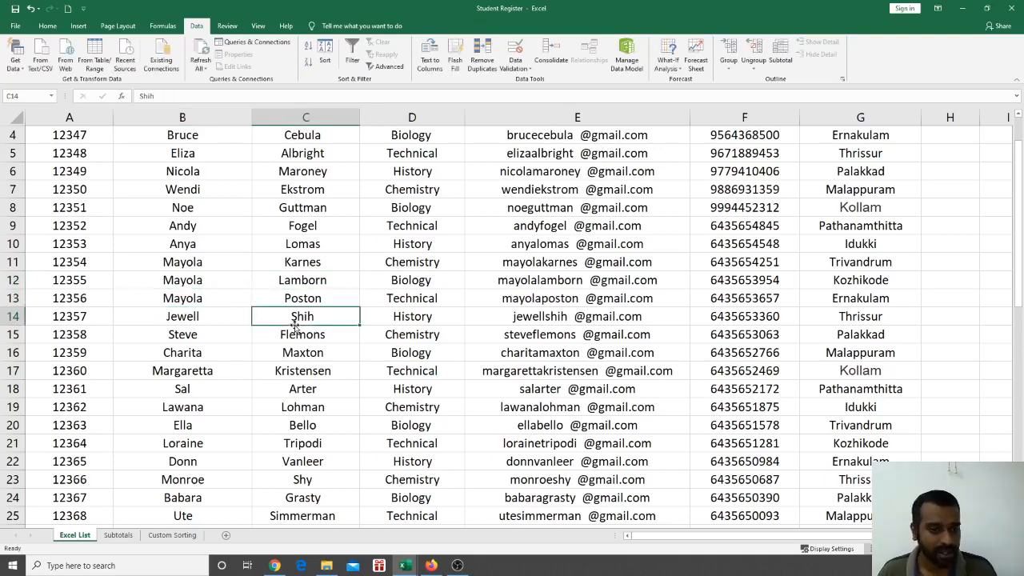
pyautogui.scroll(1, 200, 316)
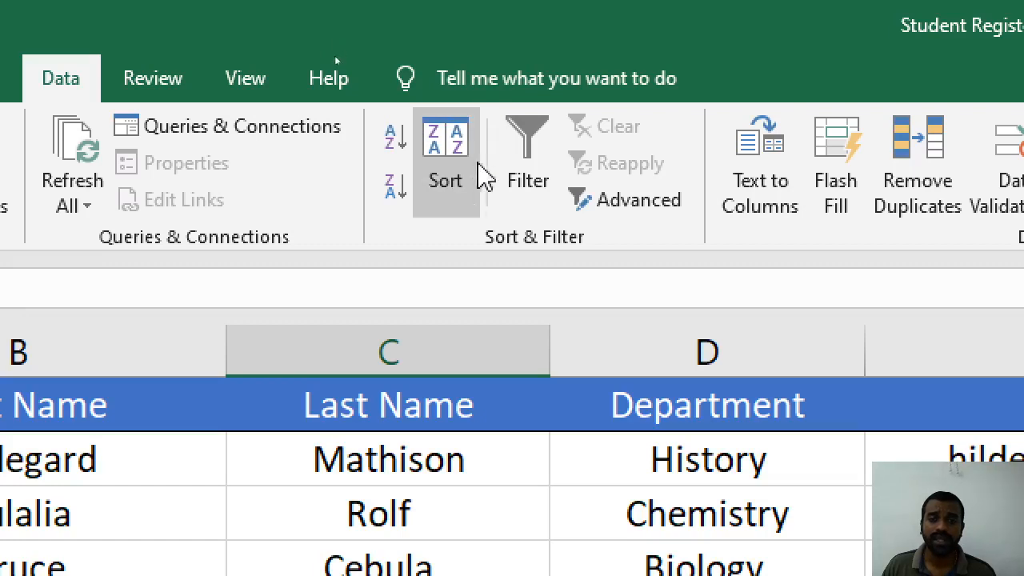
# Open the Sort dialog from the Data tab's Sort button
pyautogui.click(424, 150)
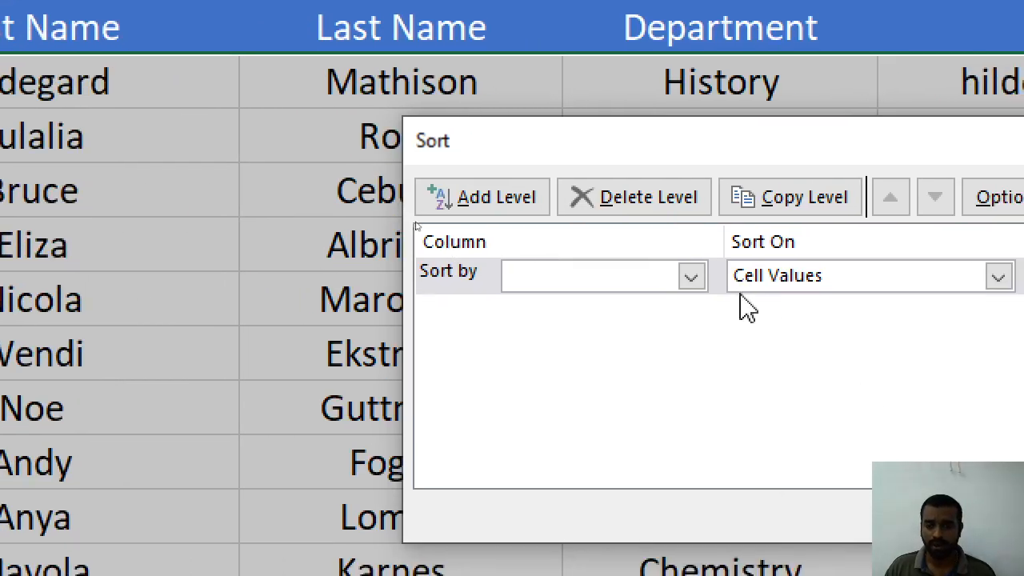
# Toggle 'My data has headers' off to see column letters, then back on
pyautogui.click(691, 280)
pyautogui.click(691, 280)
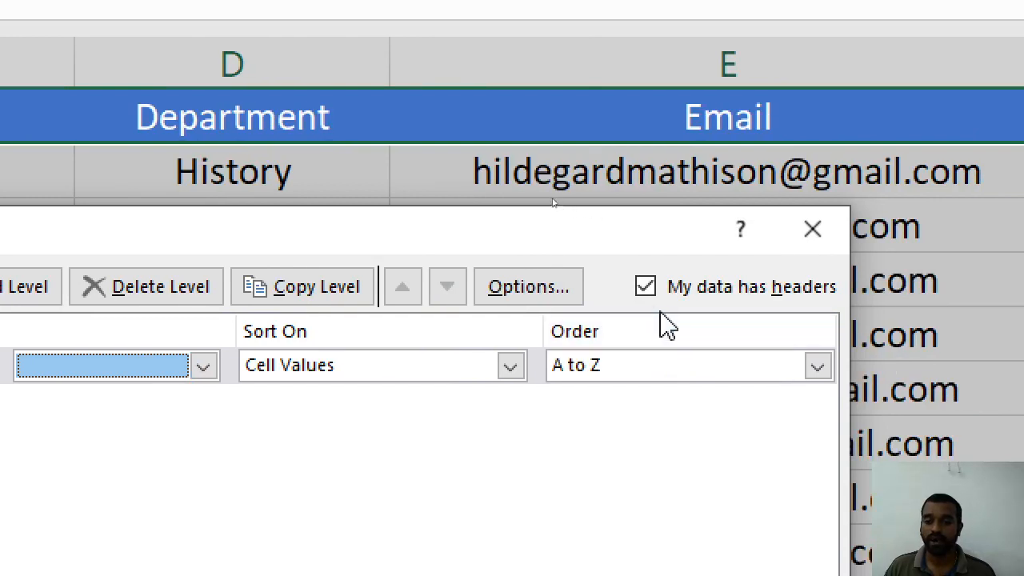
pyautogui.click(646, 287)
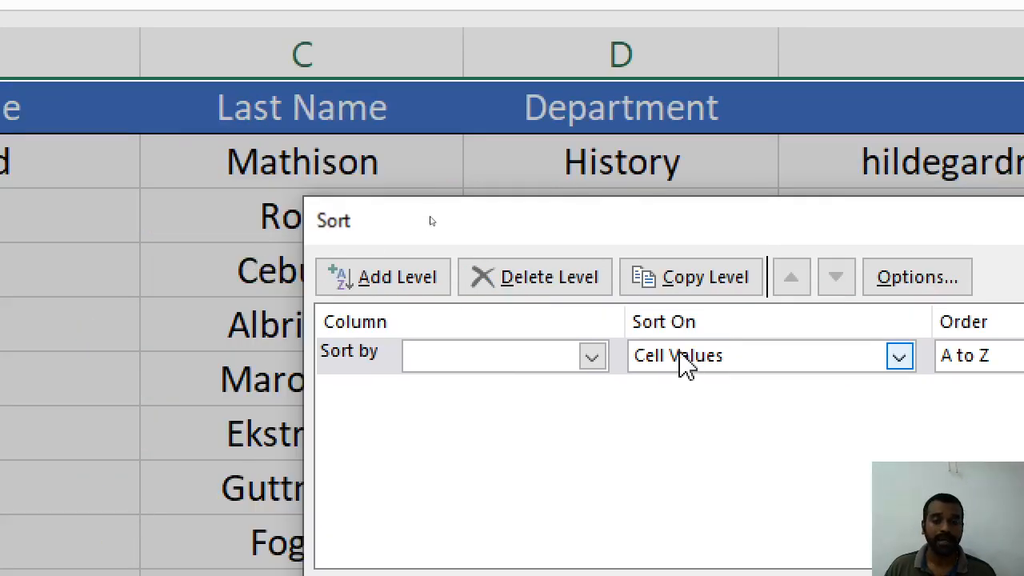
pyautogui.click(203, 365)
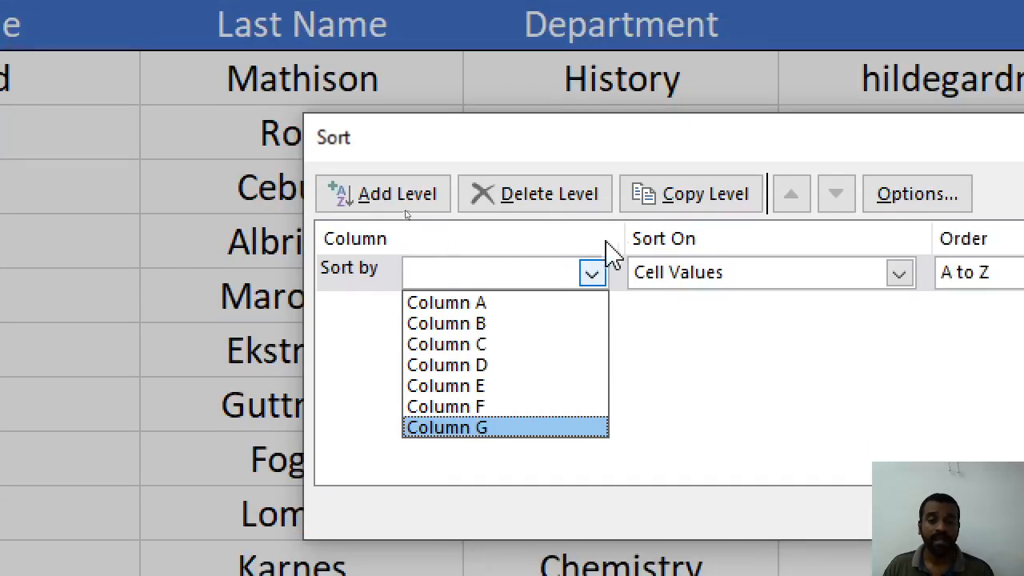
pyautogui.click(596, 275)
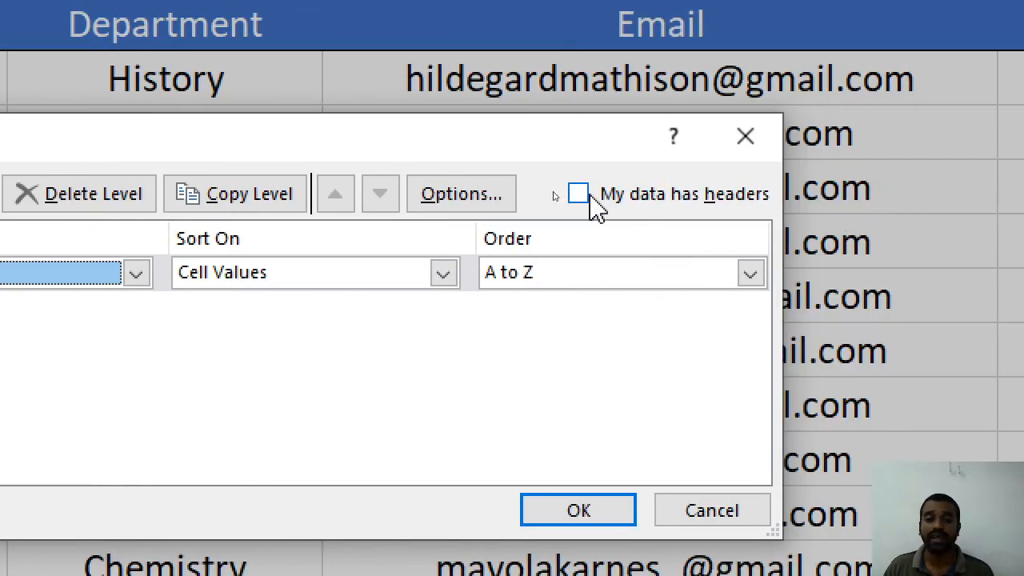
pyautogui.click(578, 194)
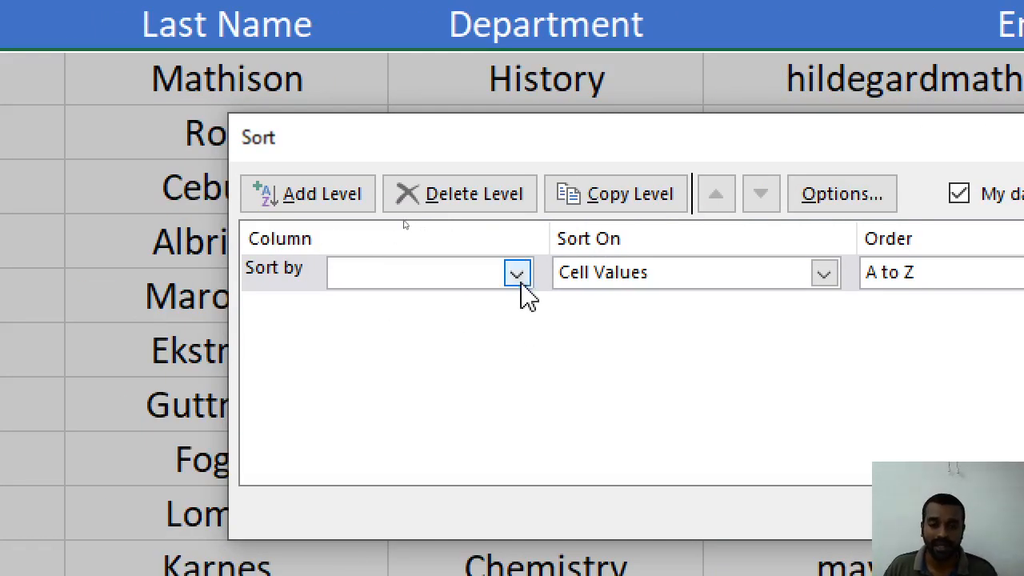
# Sort by First Name, then by Last Name on cell values, A to Z
pyautogui.click(136, 273)
pyautogui.click(484, 326)
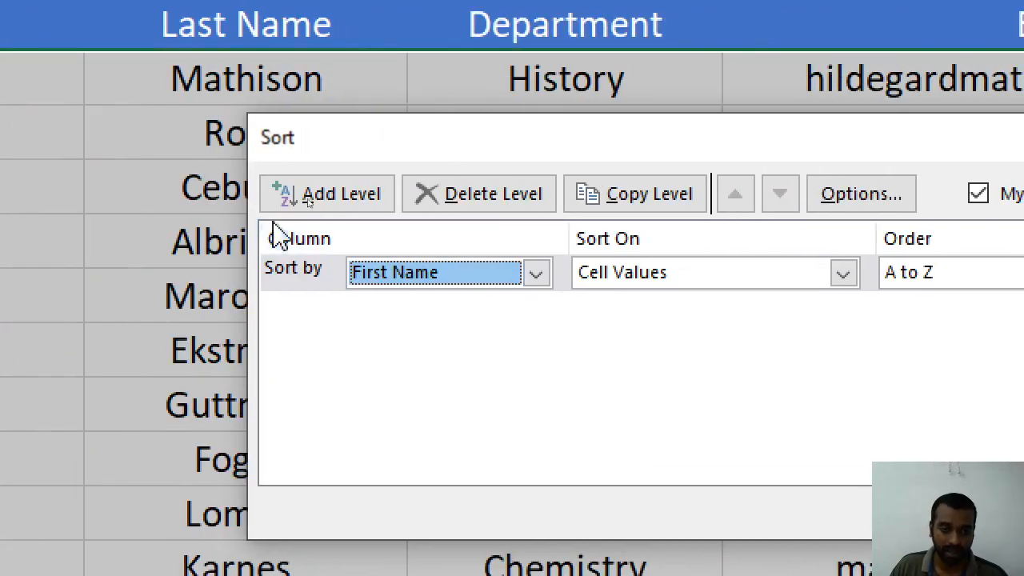
pyautogui.click(309, 198)
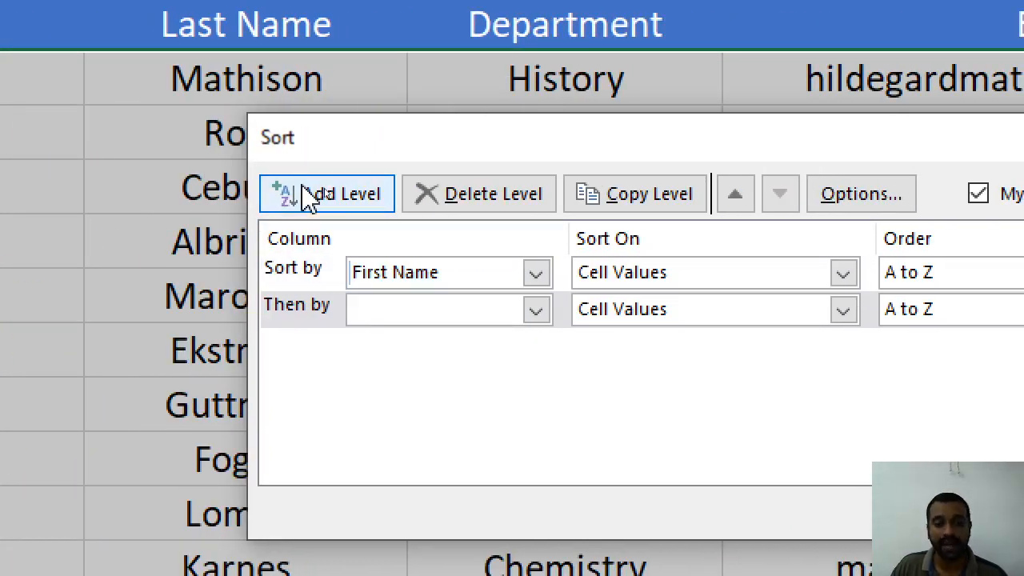
pyautogui.click(536, 311)
pyautogui.click(411, 380)
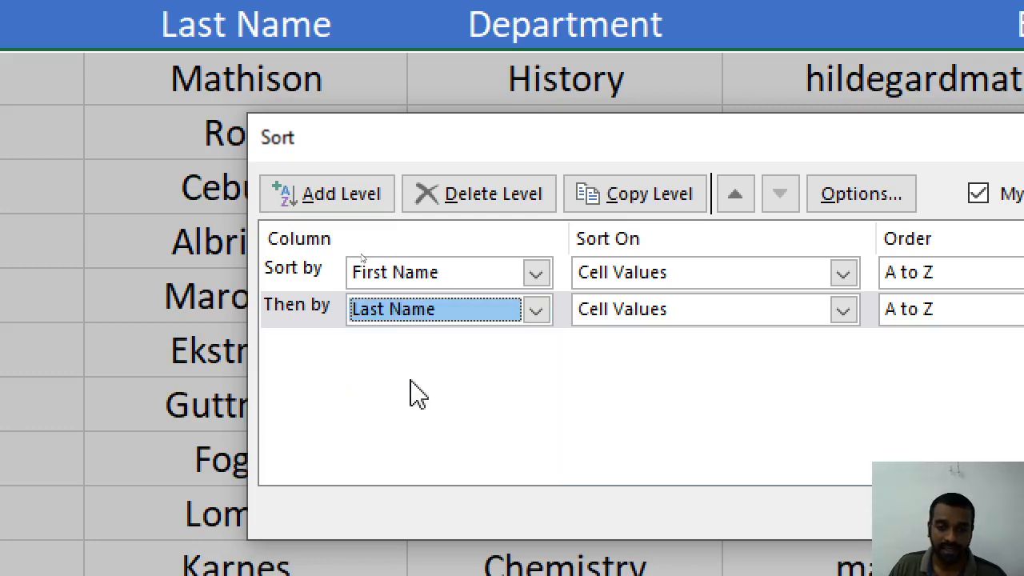
pyautogui.click(843, 310)
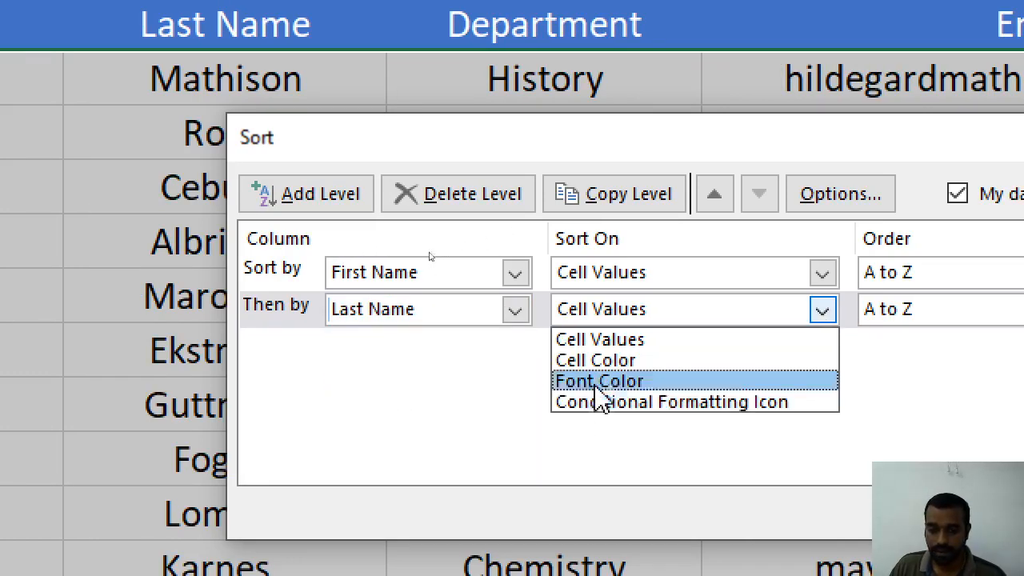
pyautogui.click(596, 343)
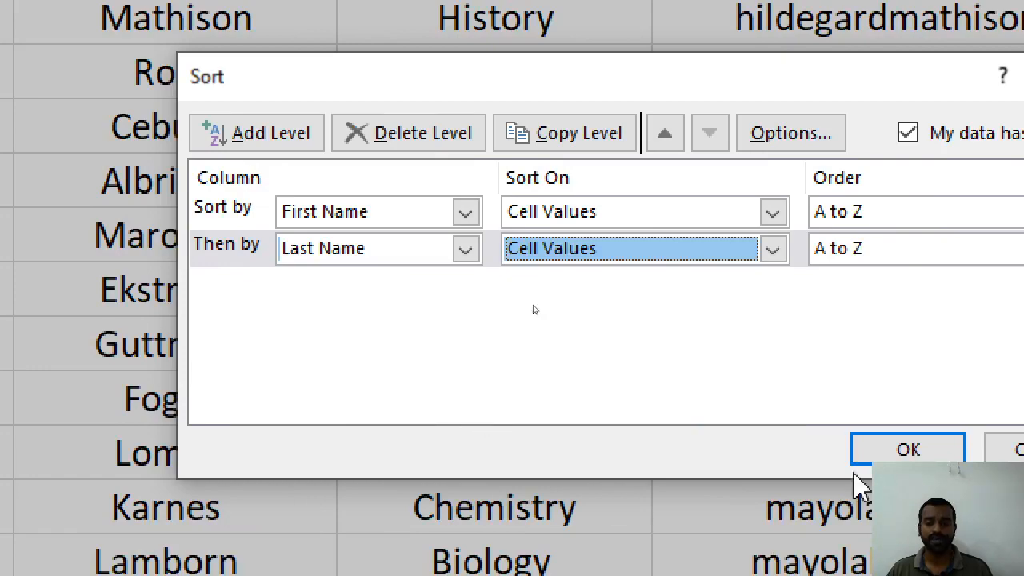
pyautogui.click(871, 455)
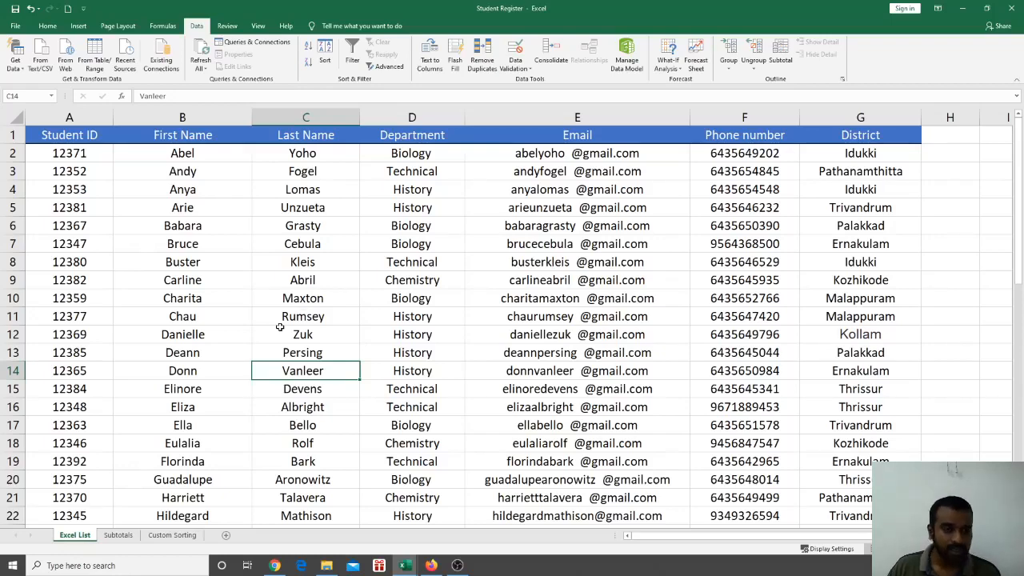
pyautogui.scroll(-8, 270, 335)
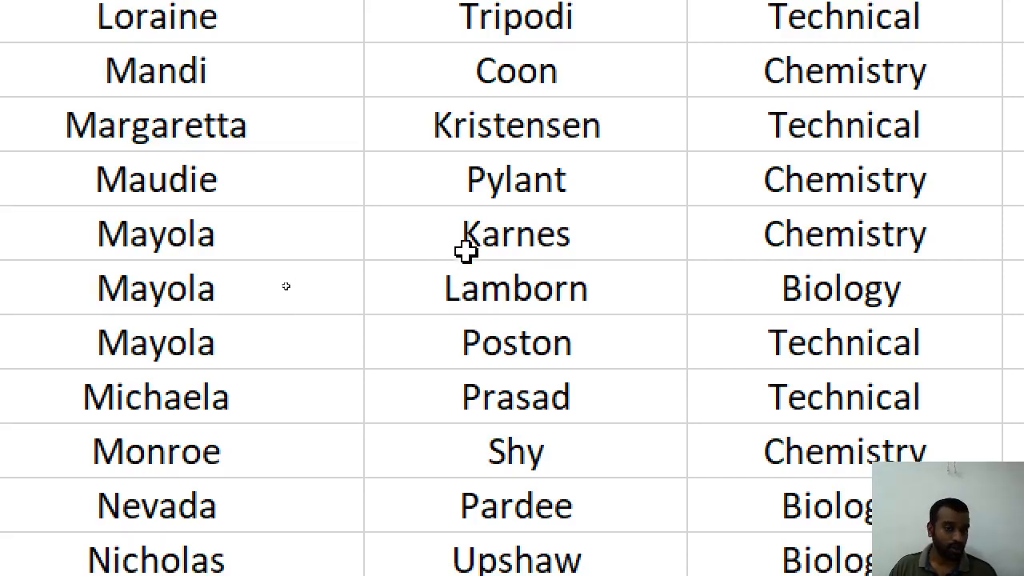
pyautogui.moveTo(491, 234); pyautogui.dragTo(502, 326)
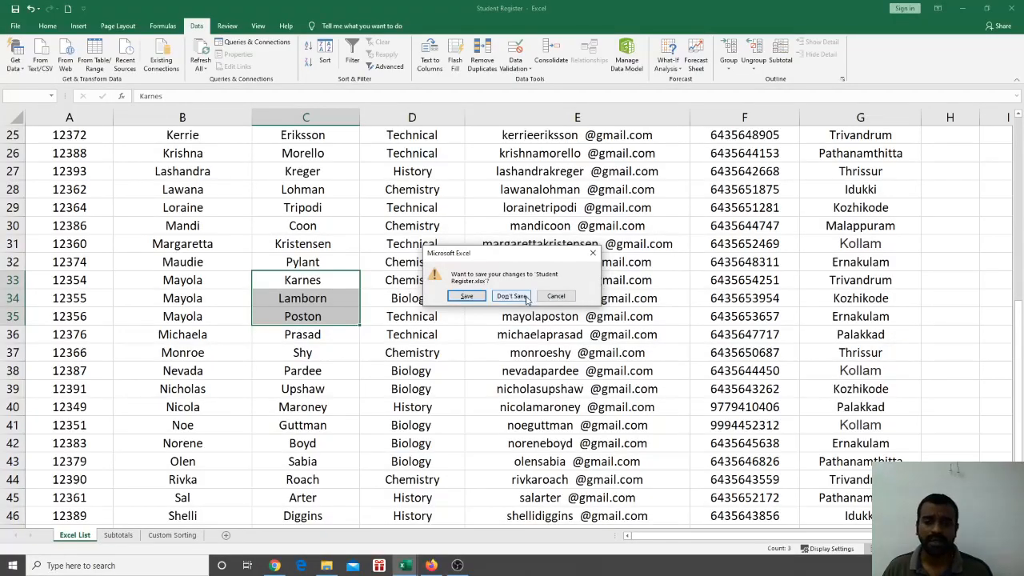
pyautogui.click(554, 297)
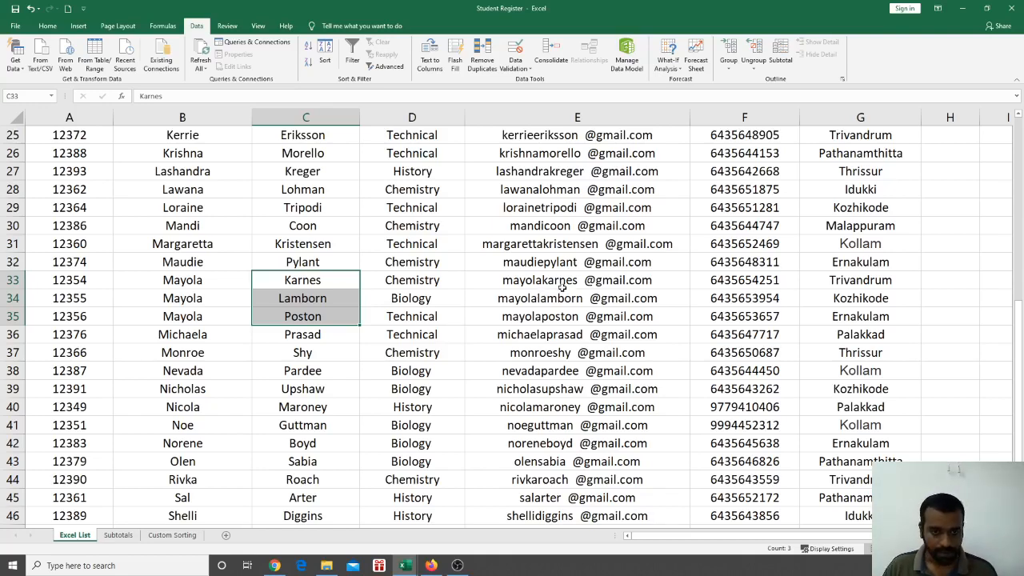
# Glance at the topics slide in the presentation and come back to the workbook
pyautogui.scroll(8, 562, 286)
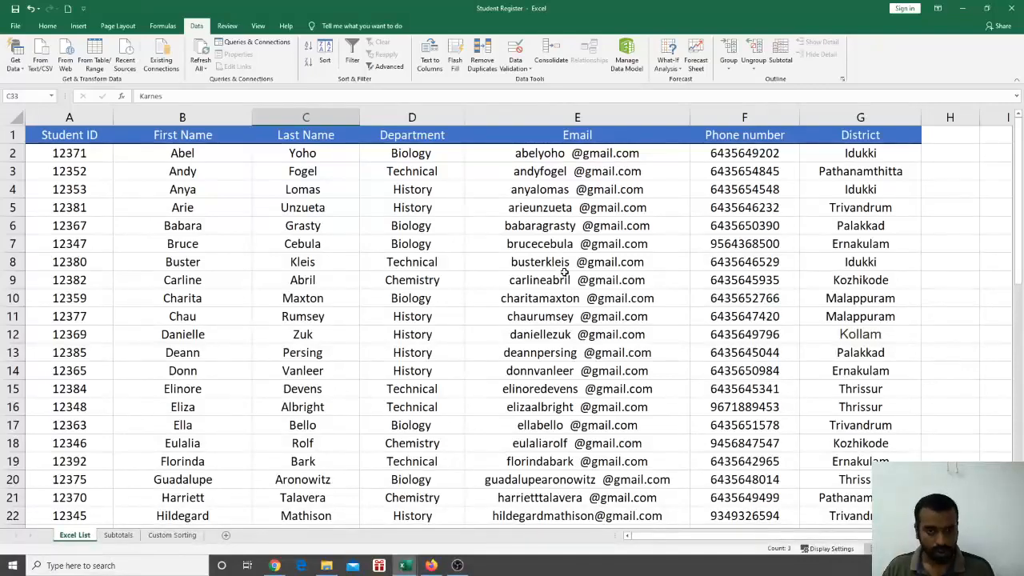
pyautogui.hotkey('alt', 'Tab')
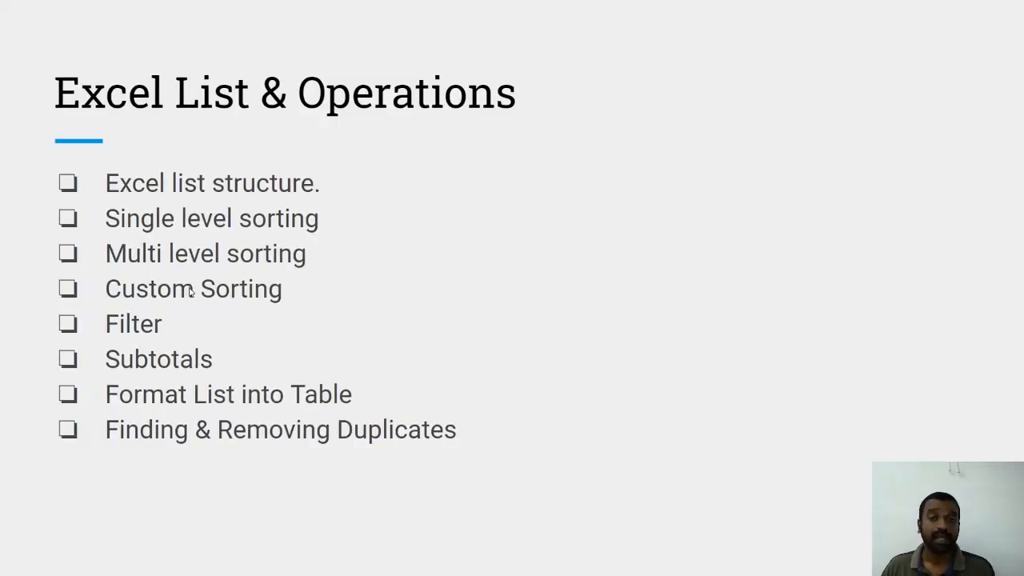
pyautogui.hotkey('alt', 'Tab')
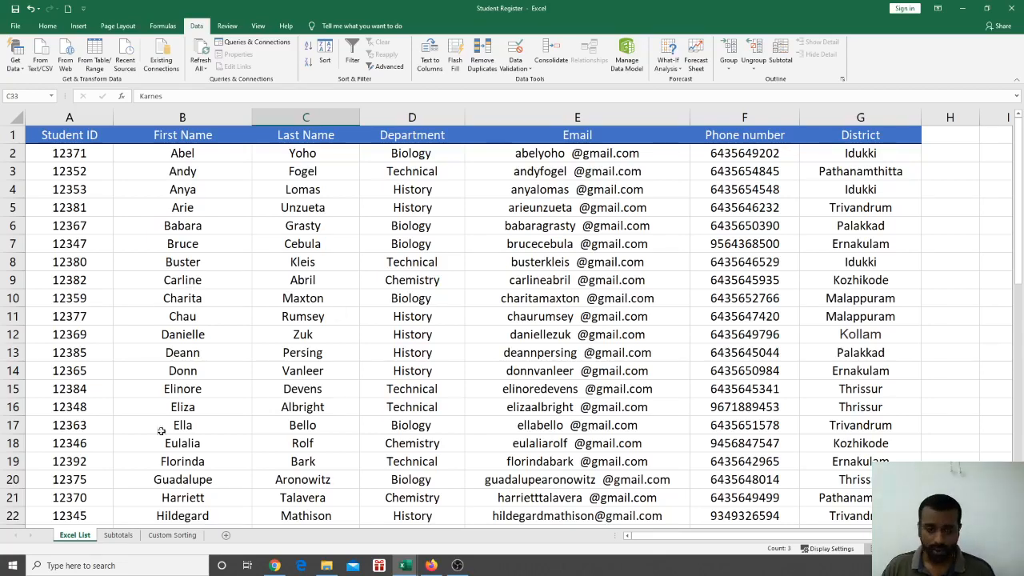
# Open the Custom Sorting sheet and zoom in on the 2020 purchase table
pyautogui.click(172, 534)
pyautogui.scroll(5, 131, 391)
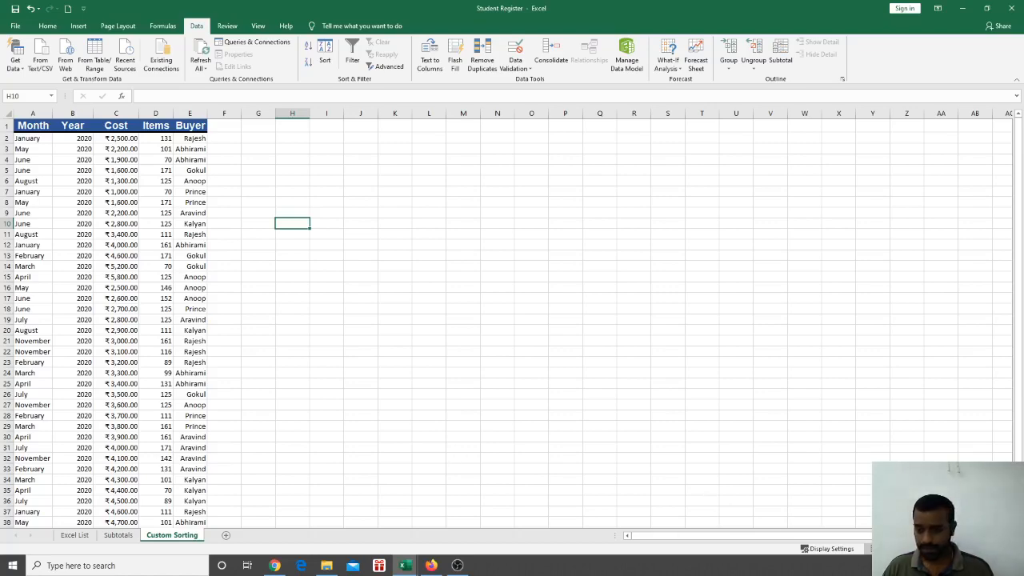
pyautogui.scroll(-2, 512, 320)
pyautogui.keyDown('ctrl'); pyautogui.scroll(8, 512, 320); pyautogui.keyUp('ctrl')
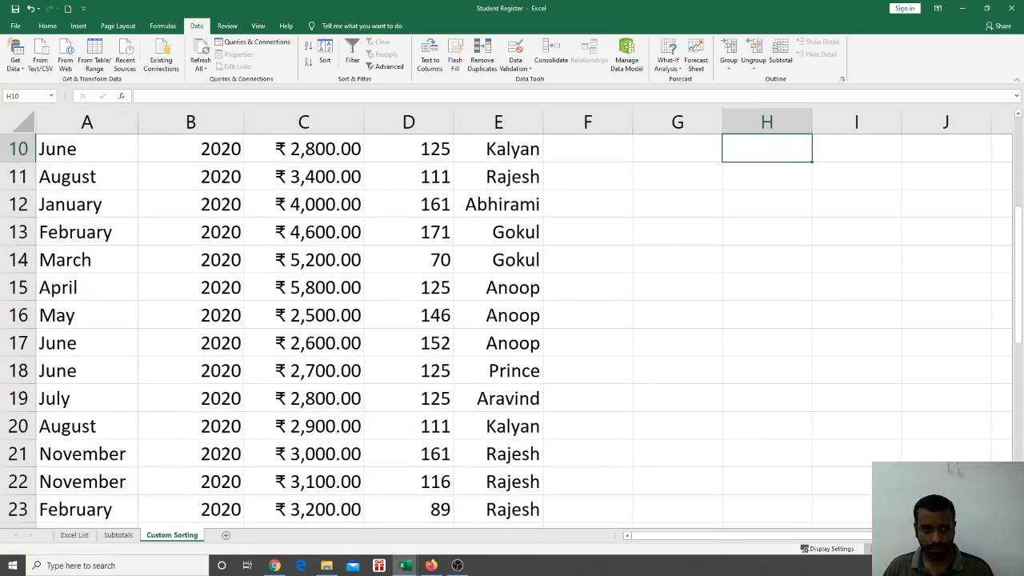
pyautogui.scroll(3, 513, 389)
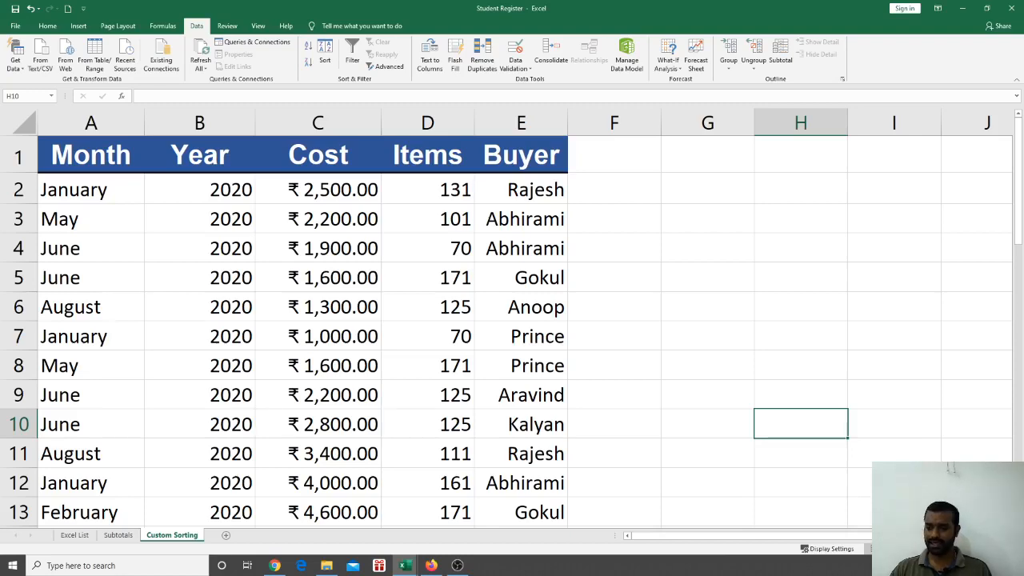
pyautogui.keyDown('ctrl'); pyautogui.scroll(2, 512, 320); pyautogui.keyUp('ctrl')
pyautogui.scroll(-2, 512, 320)
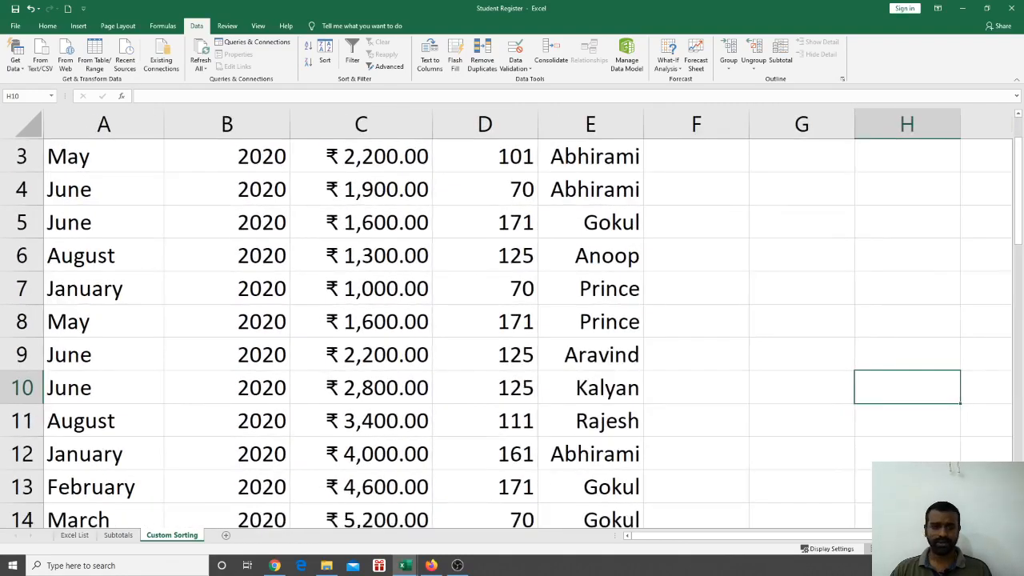
pyautogui.scroll(1, 542, 439)
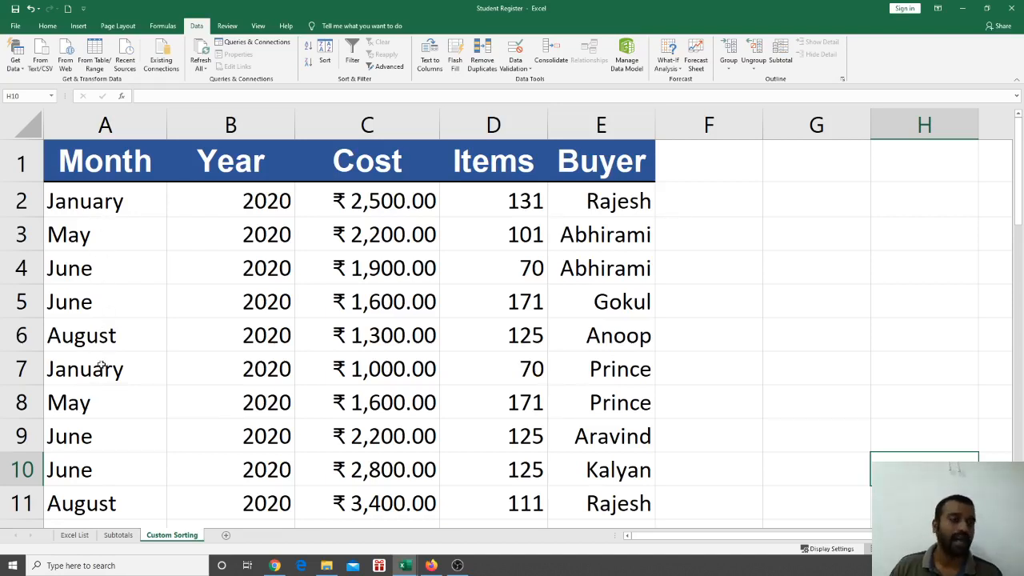
pyautogui.scroll(-3, 102, 367)
pyautogui.scroll(3, 101, 376)
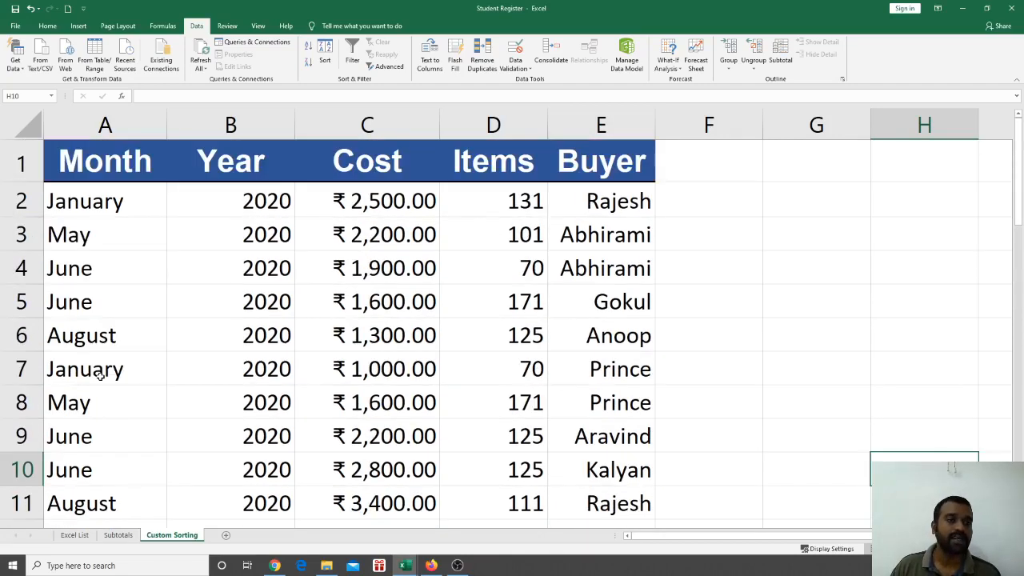
# Sort the purchase rows A to Z by Month, then undo to restore the original order
pyautogui.click(117, 361)
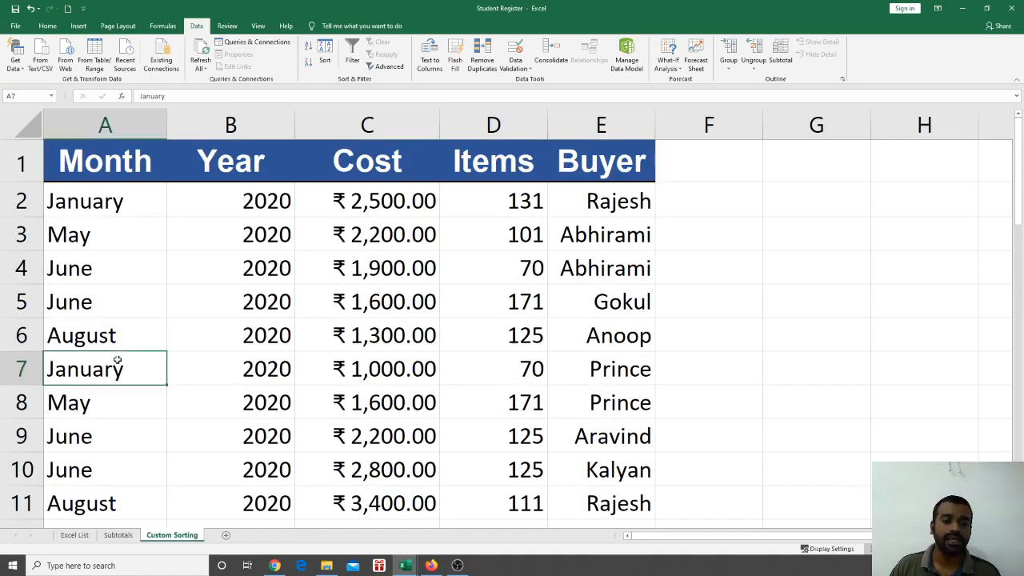
pyautogui.click(309, 46)
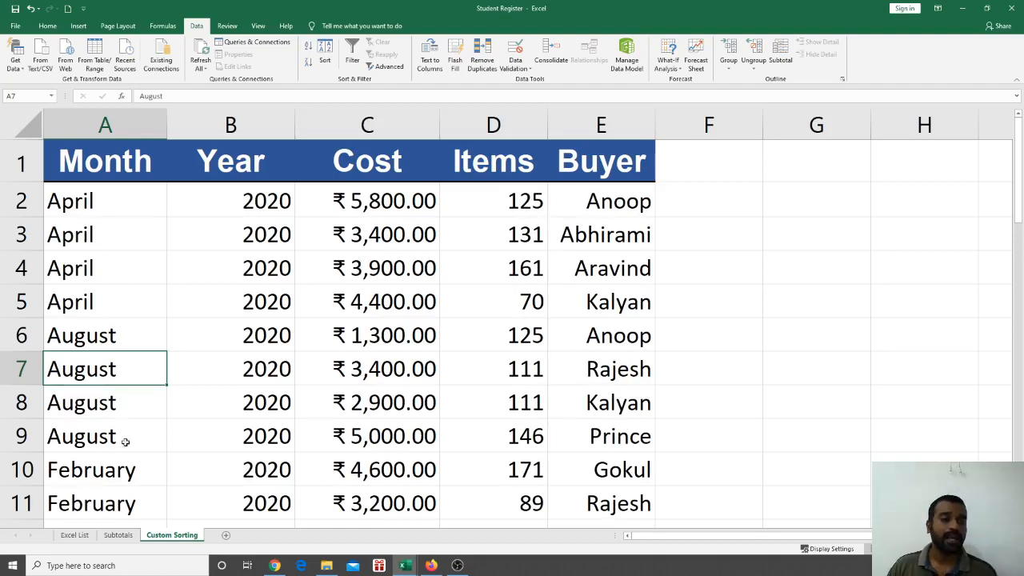
pyautogui.scroll(-5, 120, 466)
pyautogui.scroll(5, 120, 467)
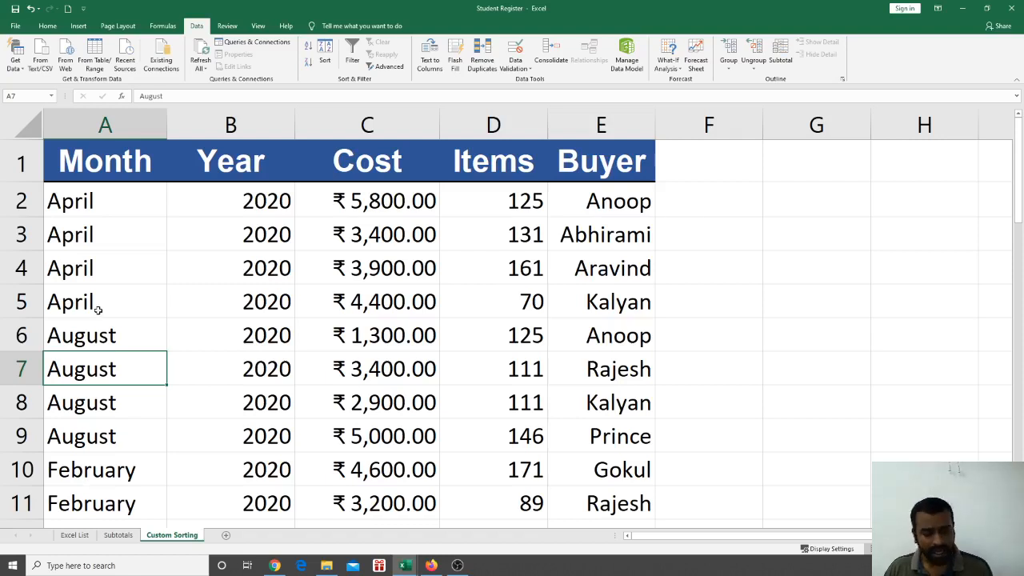
pyautogui.hotkey('ctrl', 'z')
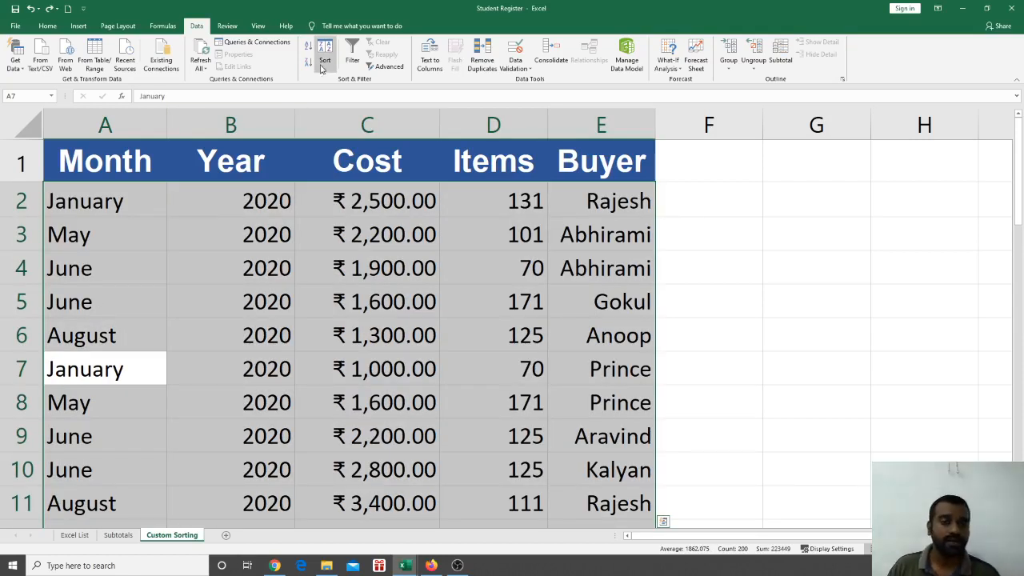
# With a Month cell in the table selected, bring up the Sort dialog
pyautogui.click(194, 304)
pyautogui.click(133, 314)
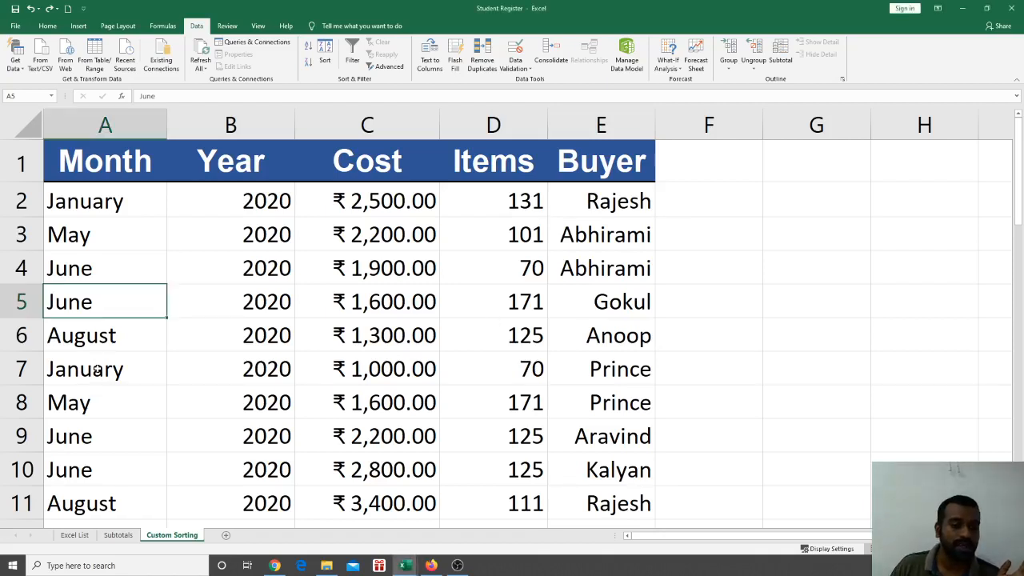
pyautogui.click(94, 371)
pyautogui.click(100, 392)
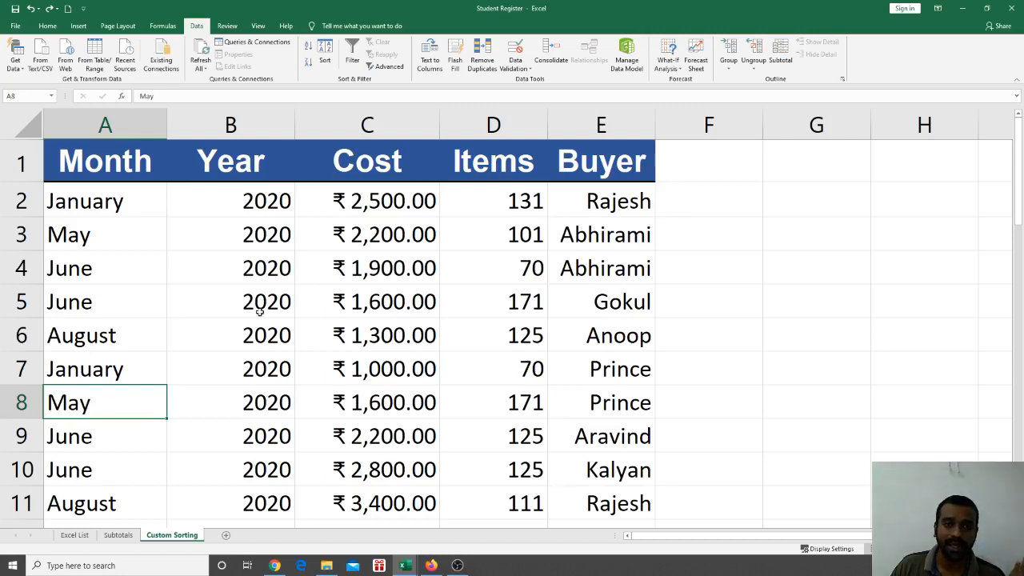
pyautogui.click(326, 55)
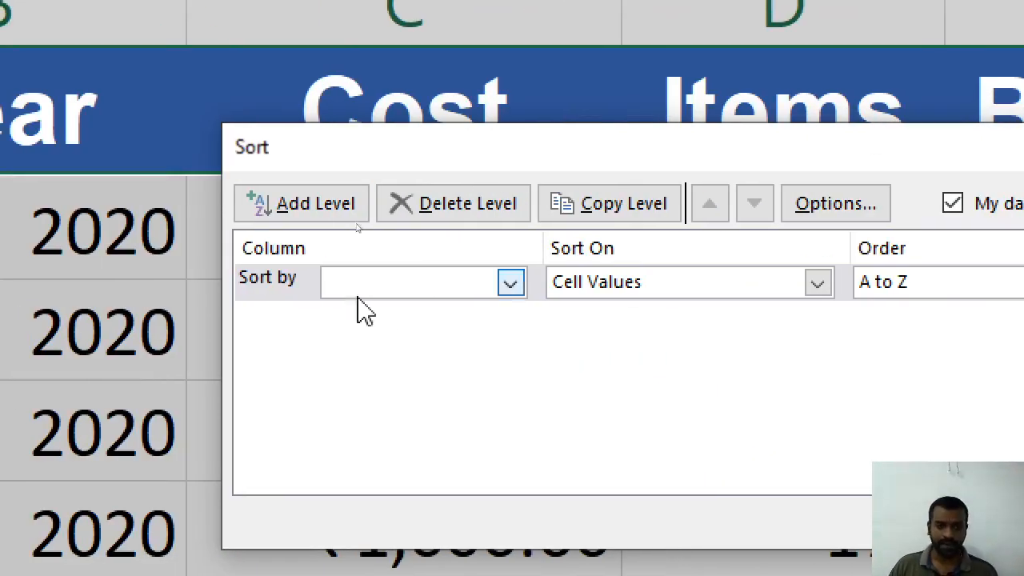
# Sort the table by Month using the January–December custom list as the order
pyautogui.click(232, 284)
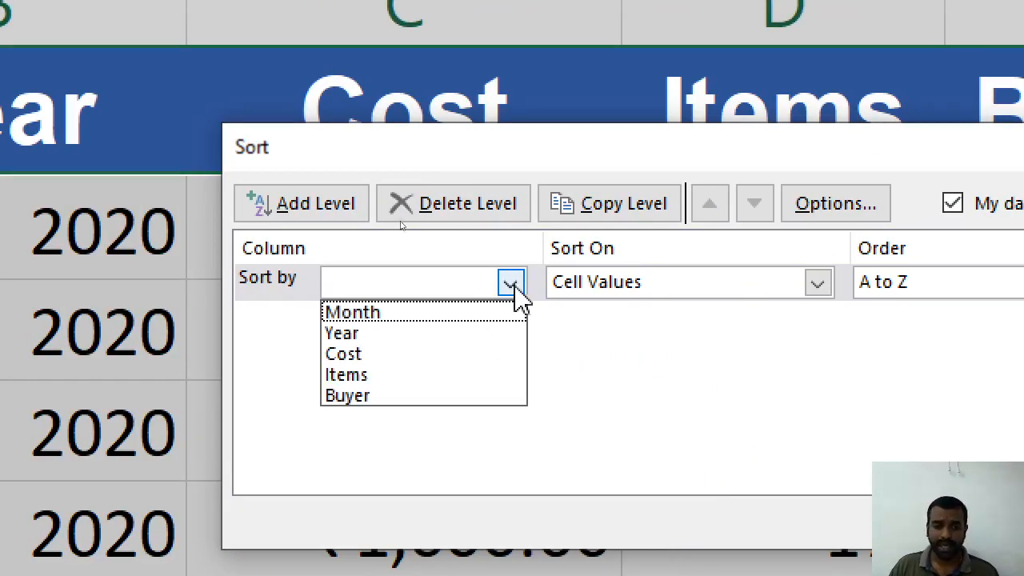
pyautogui.click(374, 313)
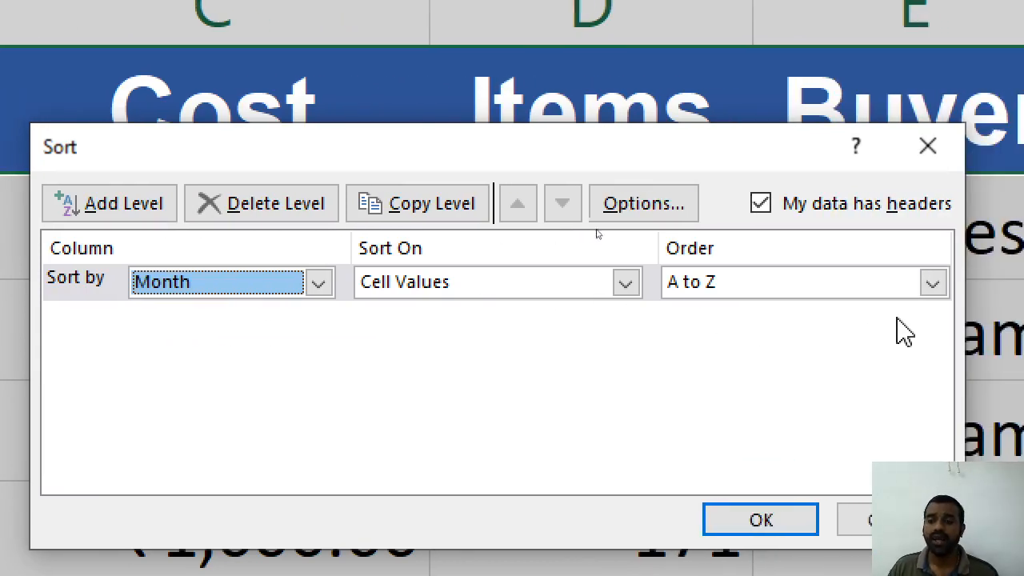
pyautogui.click(932, 283)
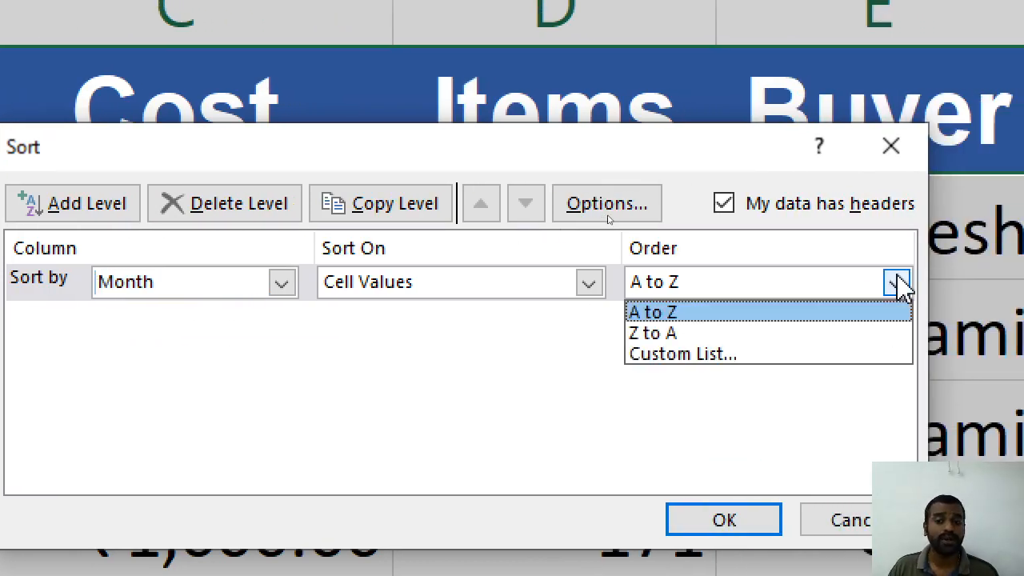
pyautogui.click(735, 358)
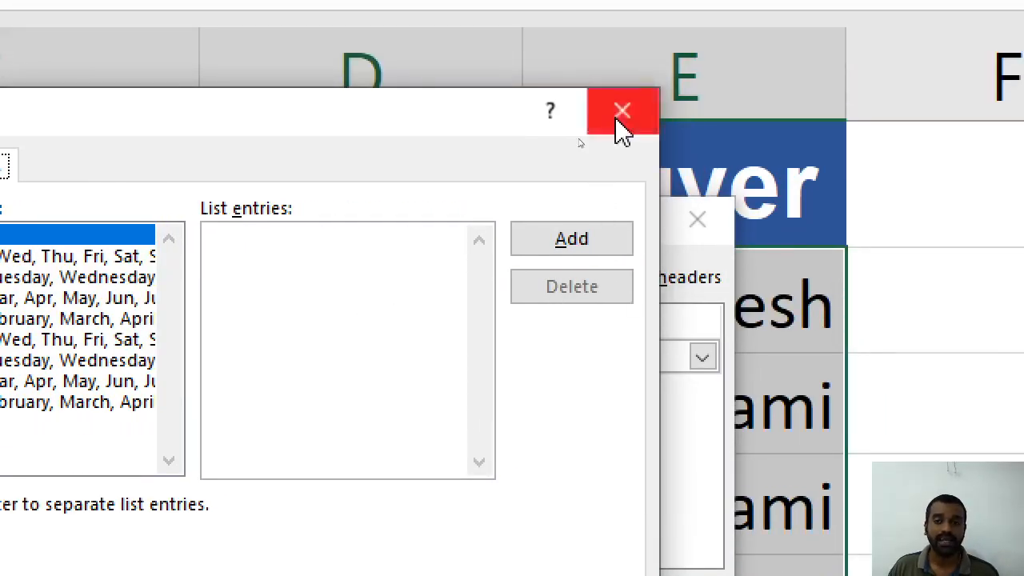
pyautogui.click(623, 35)
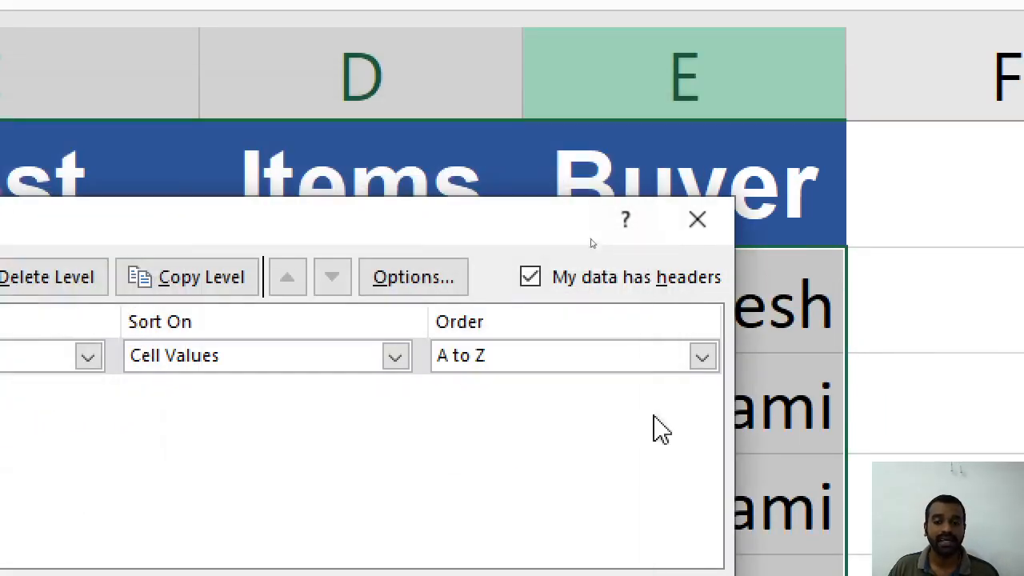
pyautogui.click(703, 284)
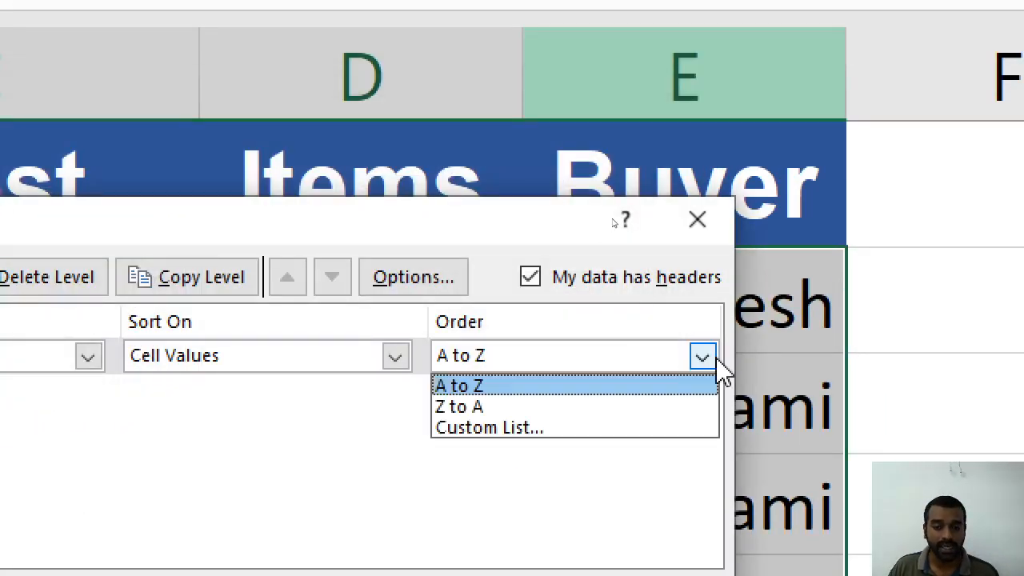
pyautogui.click(644, 428)
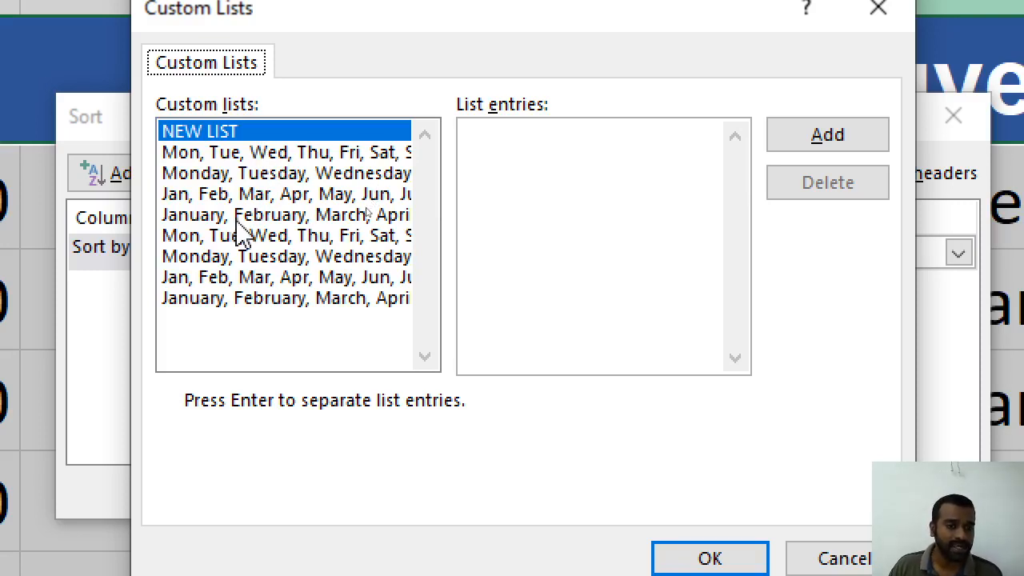
pyautogui.click(309, 216)
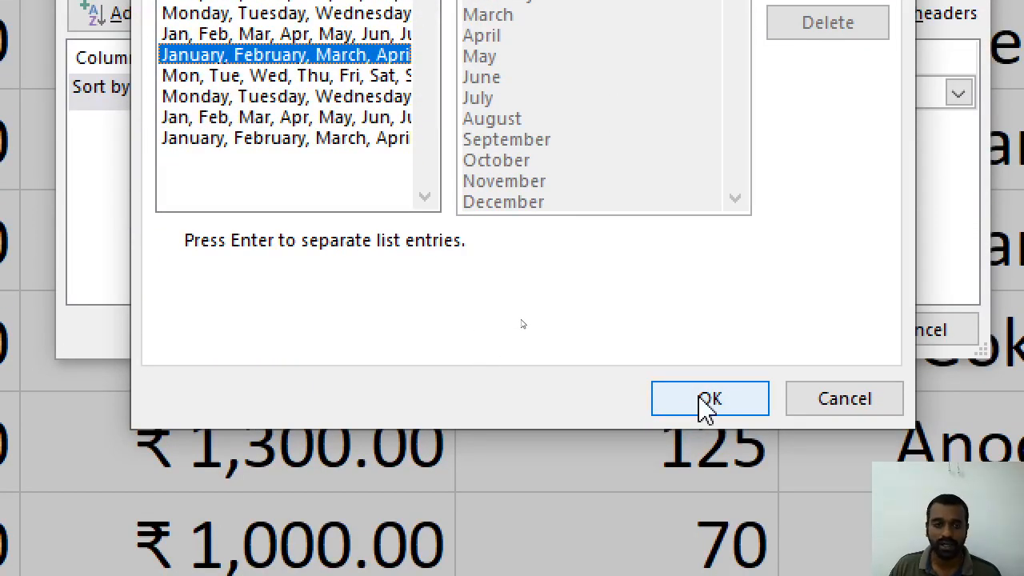
pyautogui.click(707, 404)
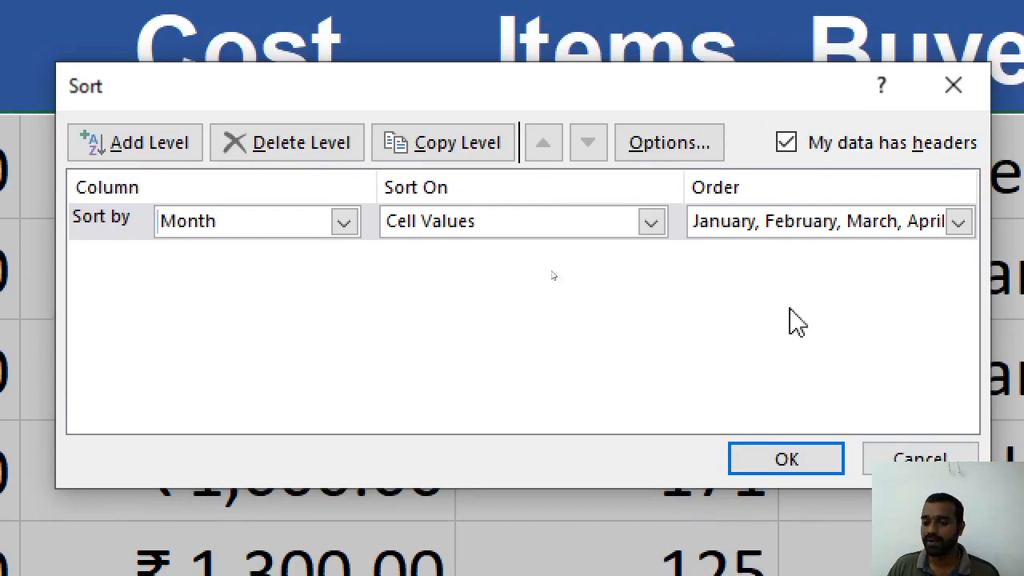
pyautogui.click(780, 465)
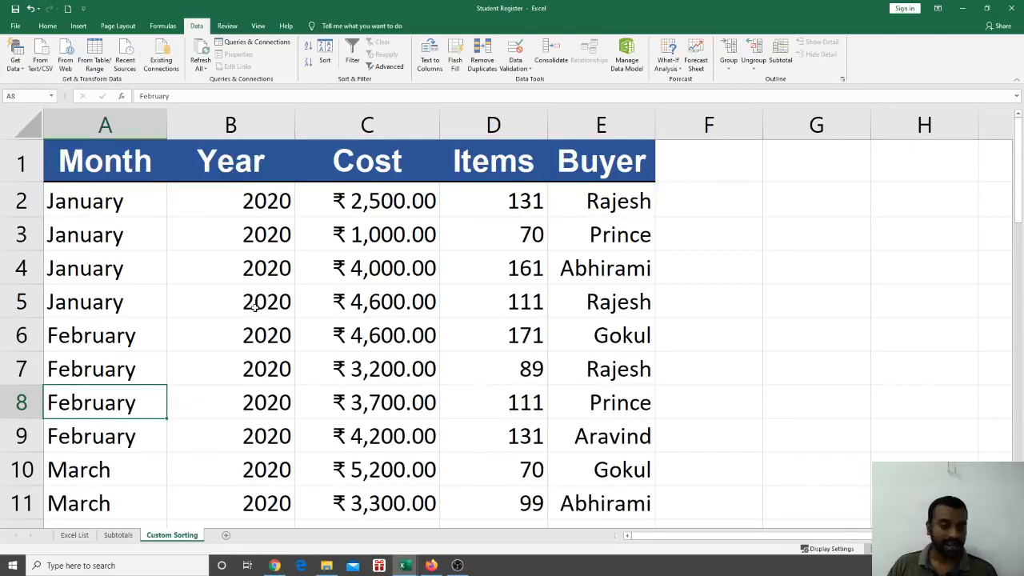
# Scroll through the month-sorted rows and back up, then bring up the Excel List & Operations slides
pyautogui.scroll(-2, 266, 320)
pyautogui.scroll(2, 260, 308)
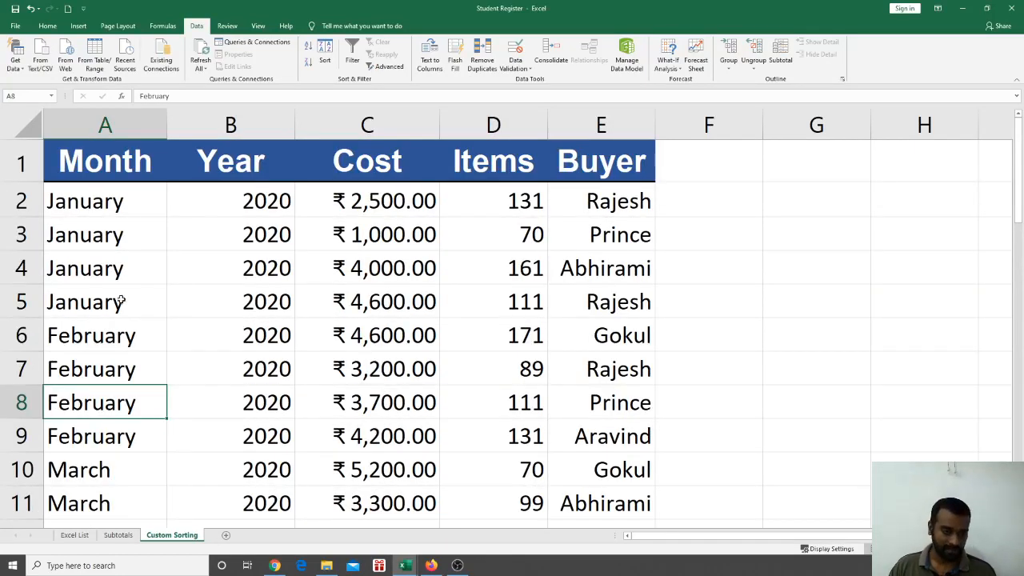
pyautogui.scroll(-5, 133, 339)
pyautogui.scroll(-8, 134, 339)
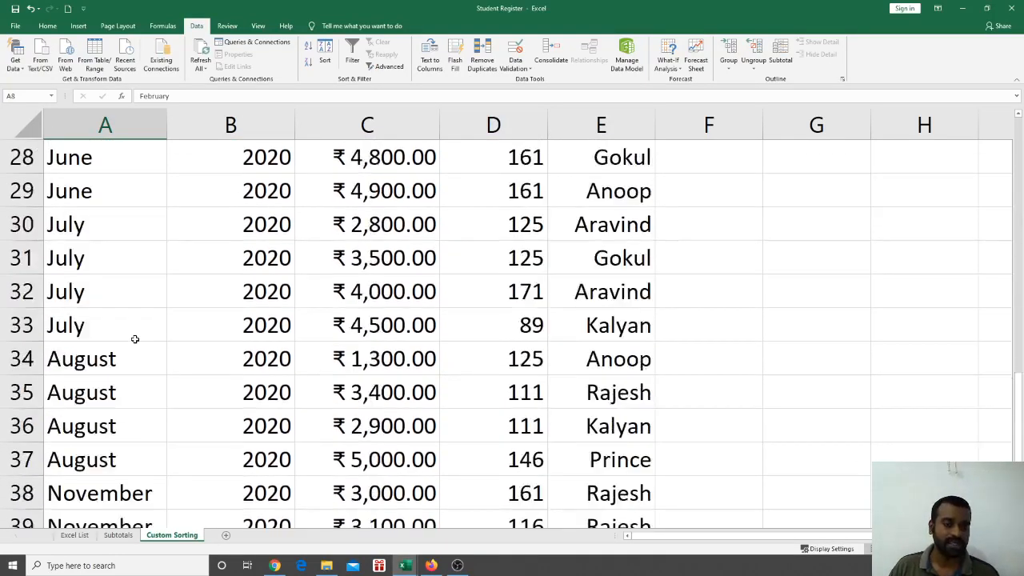
pyautogui.scroll(5, 136, 328)
pyautogui.scroll(1, 138, 320)
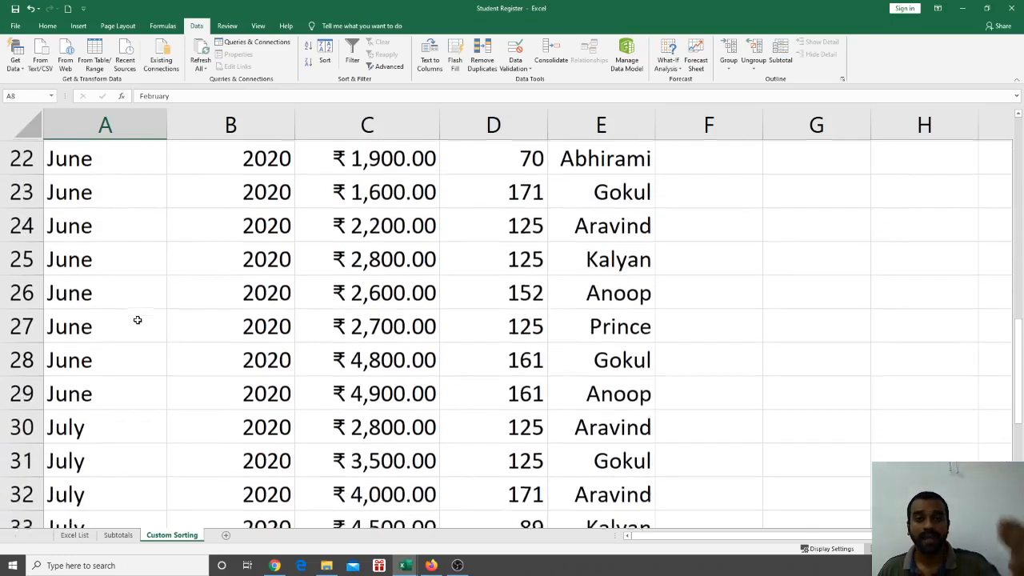
pyautogui.scroll(7, 138, 320)
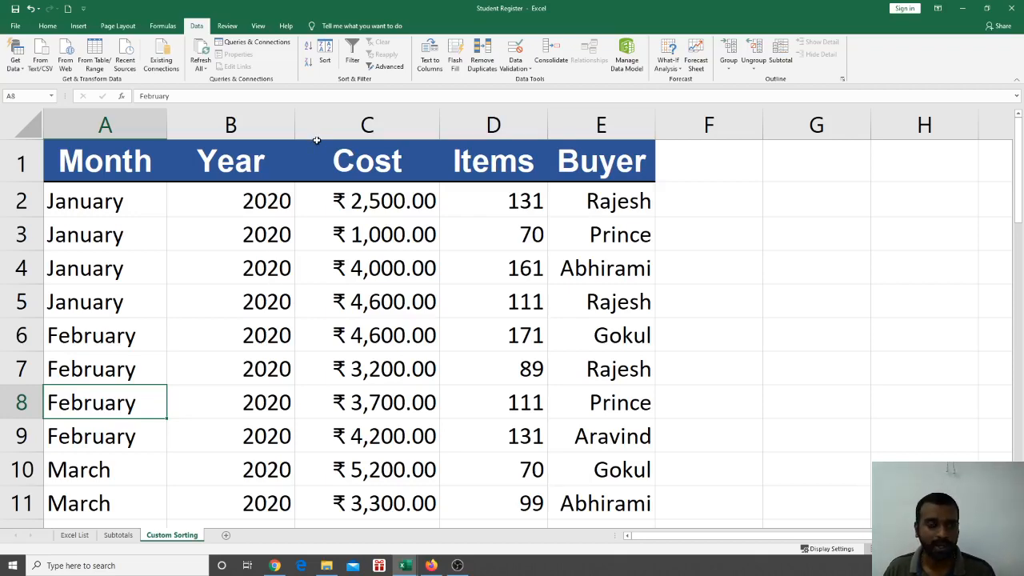
pyautogui.hotkey('alt', 'Tab')
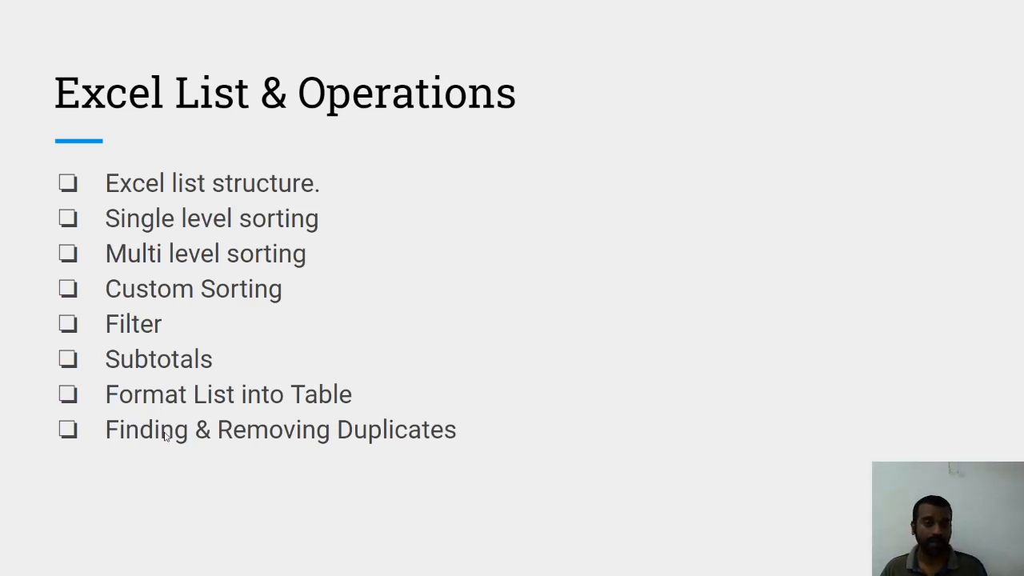
# Return to the Student Register workbook and open the Excel List sheet
pyautogui.hotkey('alt', 'Tab')
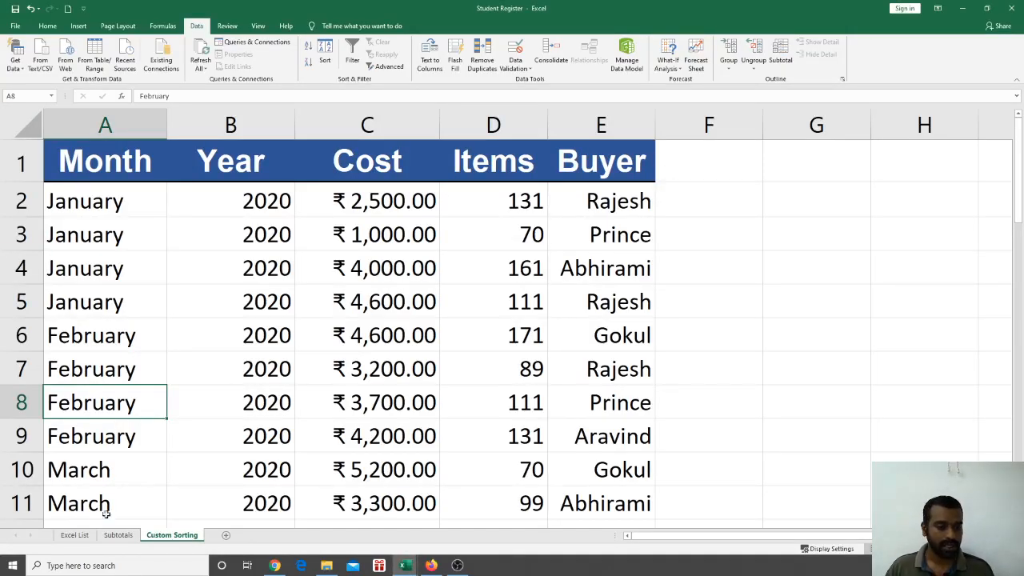
pyautogui.click(75, 535)
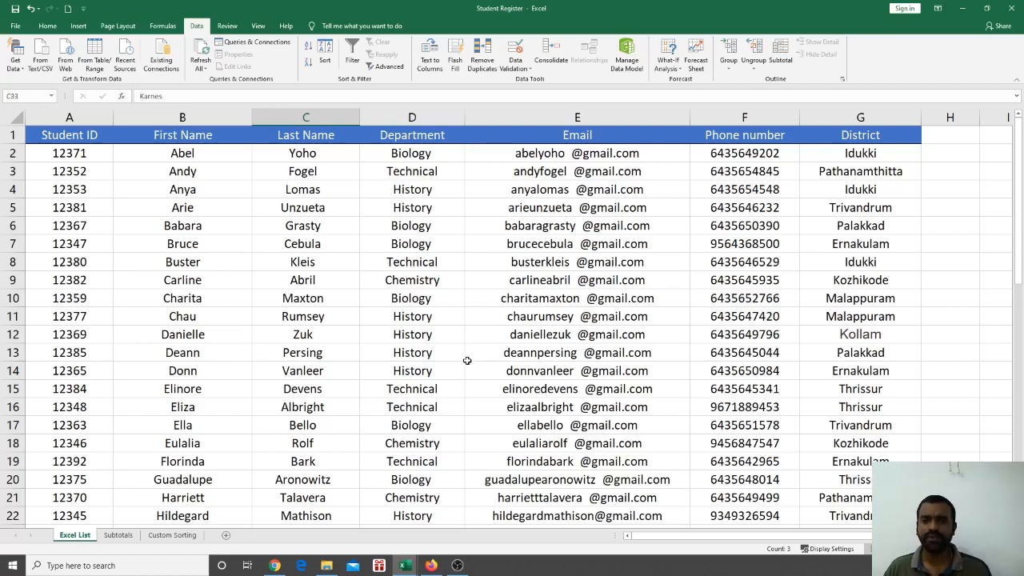
pyautogui.scroll(-3, 480, 376)
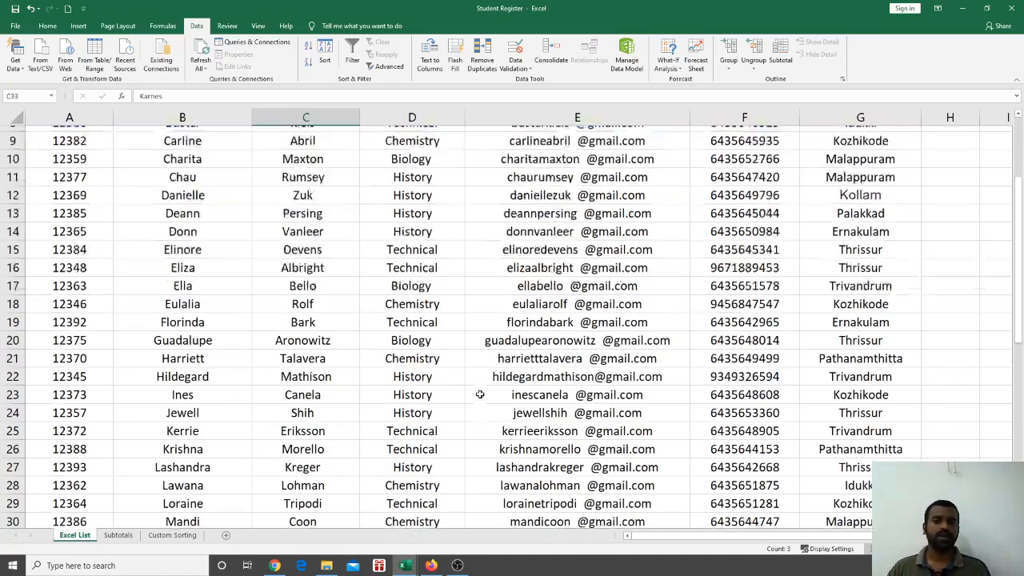
pyautogui.scroll(3, 475, 393)
# Inspect the Email, Department, First Name and Last Name cells, including the Email formula
pyautogui.click(643, 283)
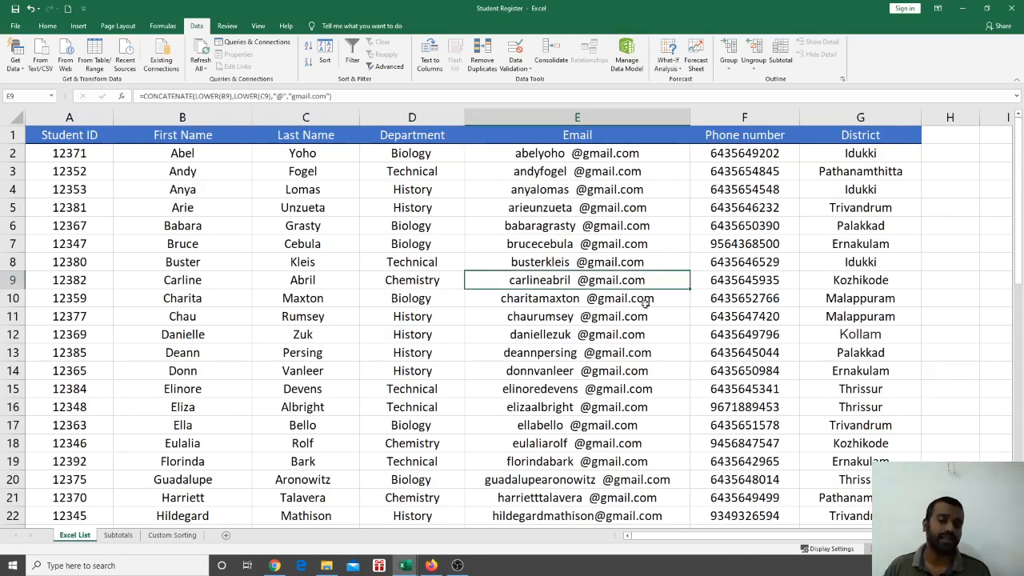
pyautogui.click(636, 353)
pyautogui.click(448, 298)
pyautogui.click(232, 264)
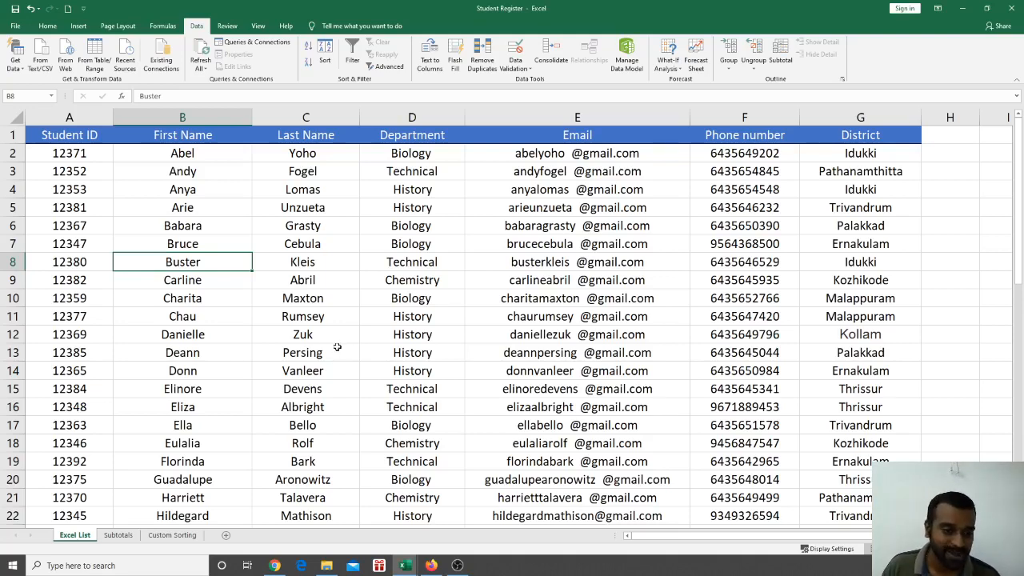
pyautogui.click(347, 339)
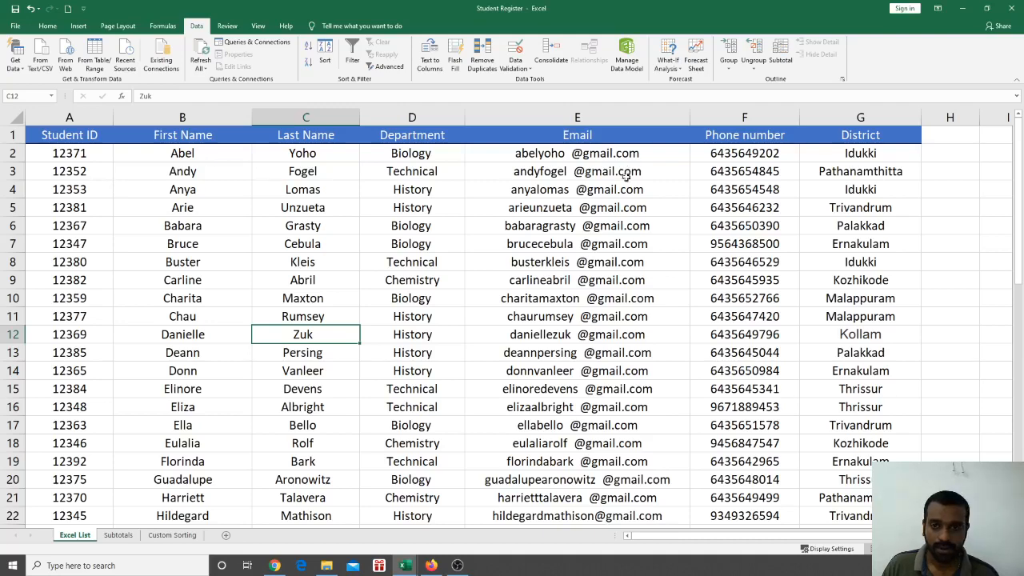
pyautogui.click(597, 245)
pyautogui.click(553, 186)
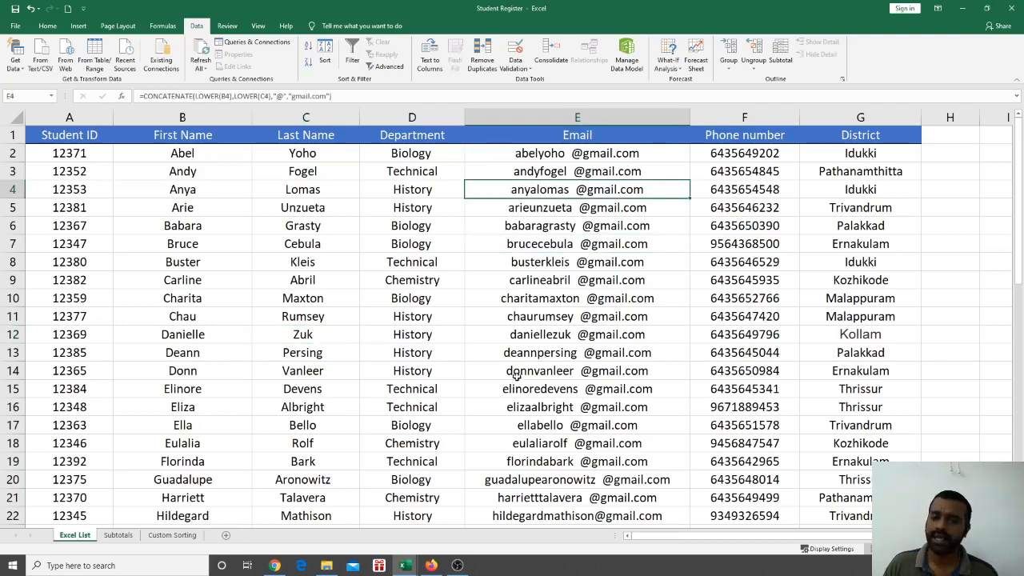
pyautogui.scroll(-3, 424, 341)
# From a Department cell, bring up the Create Table prompt with Ctrl+T and cancel it
pyautogui.scroll(2, 400, 276)
pyautogui.scroll(1, 400, 276)
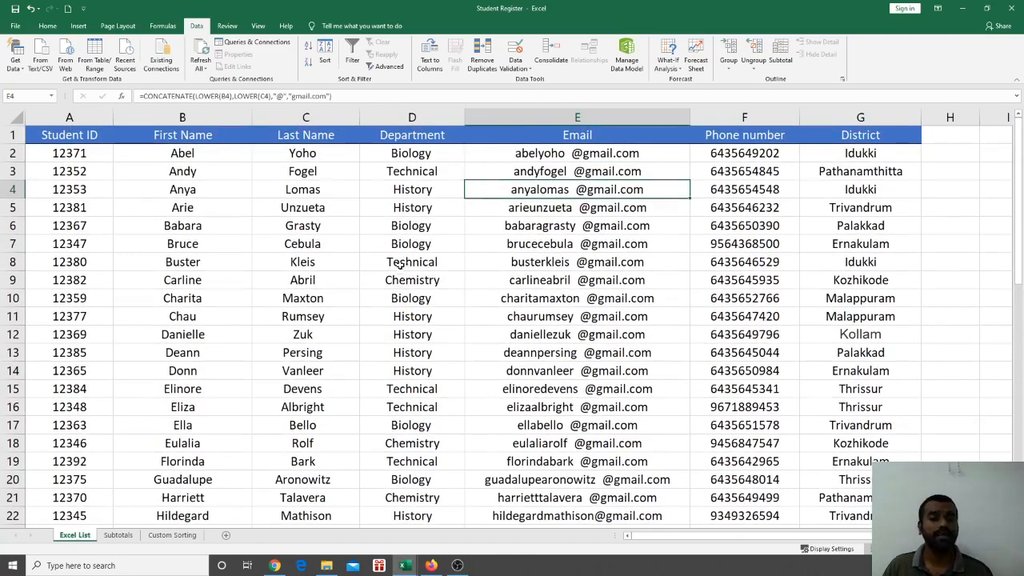
pyautogui.click(406, 297)
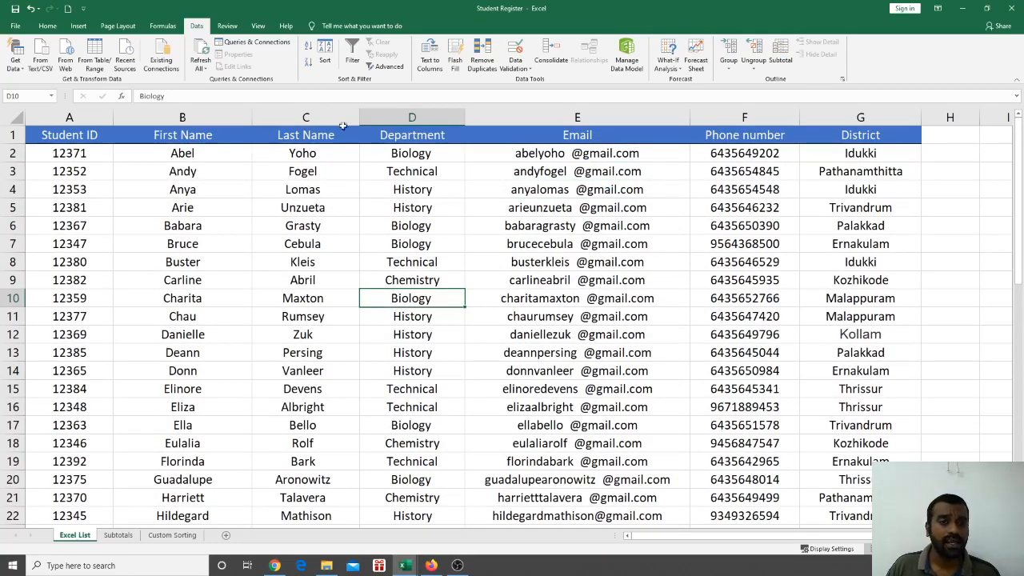
pyautogui.hotkey('ctrl', 't')
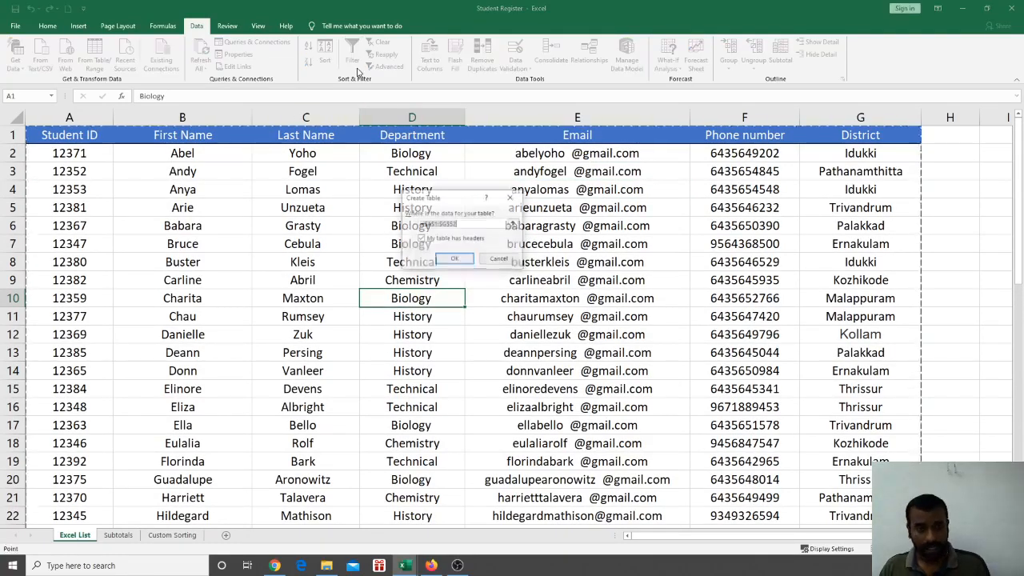
pyautogui.click(515, 199)
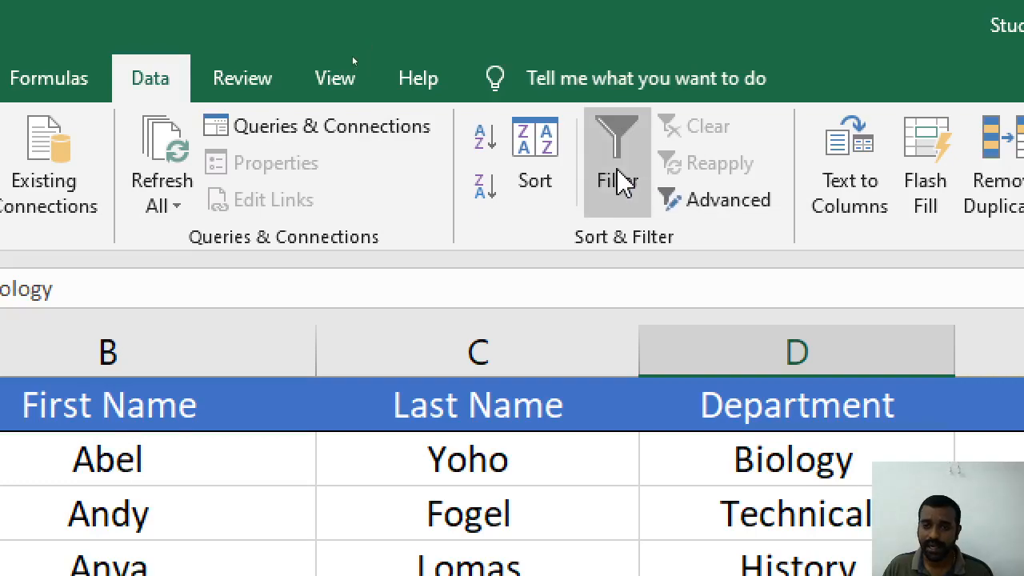
# Add filter dropdowns to the header row, then switch filtering off again
pyautogui.click(617, 180)
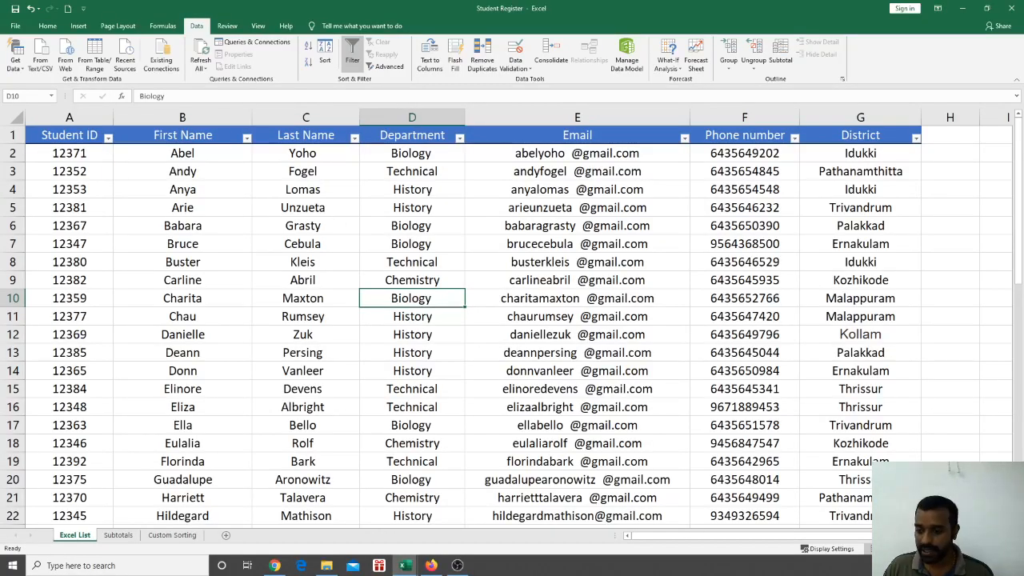
pyautogui.scroll(3, 739, 262)
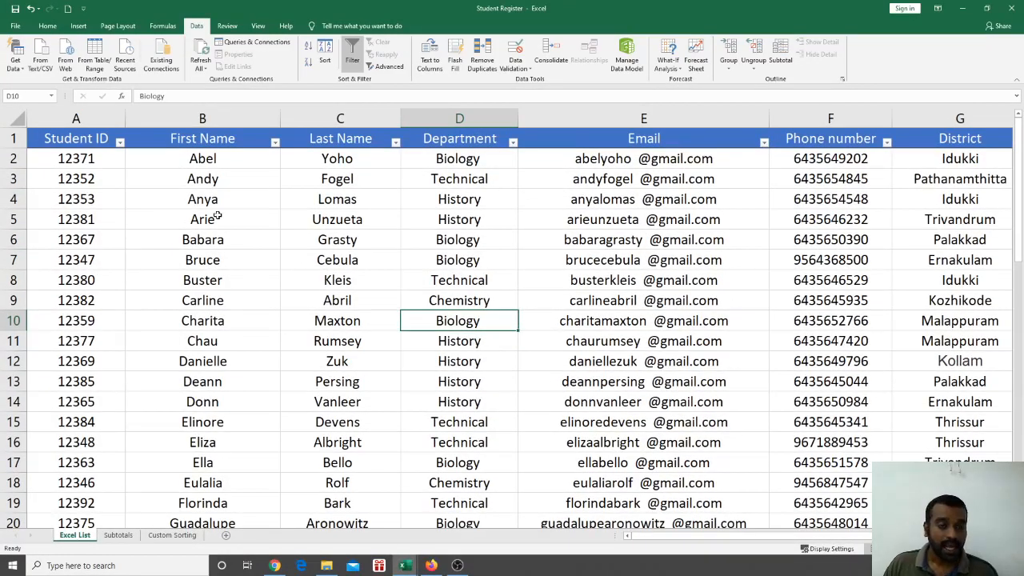
pyautogui.click(356, 57)
# Re-enable filtering and filter Department to Biology only, showing 12 of 51 records
pyautogui.click(358, 58)
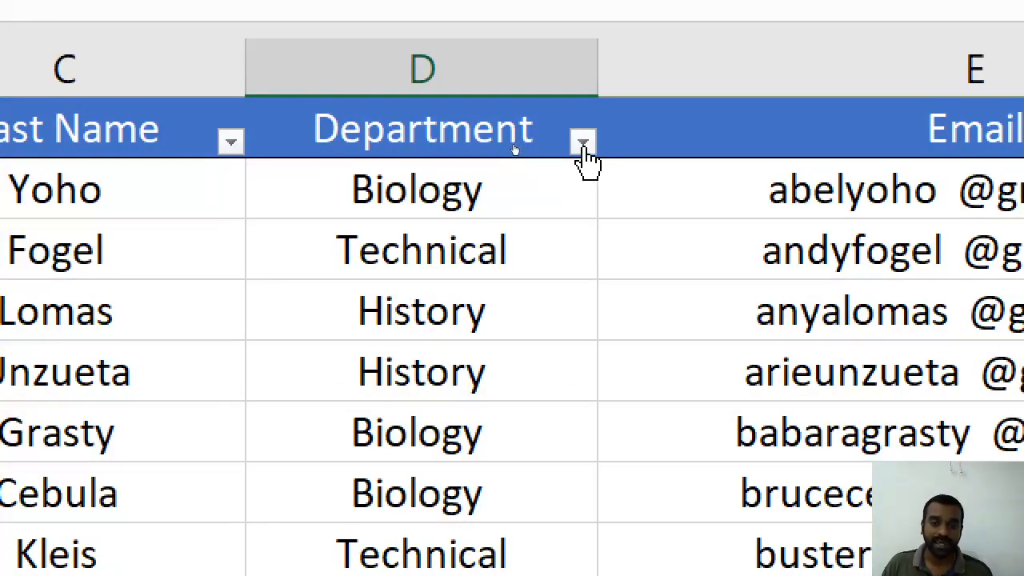
pyautogui.click(585, 144)
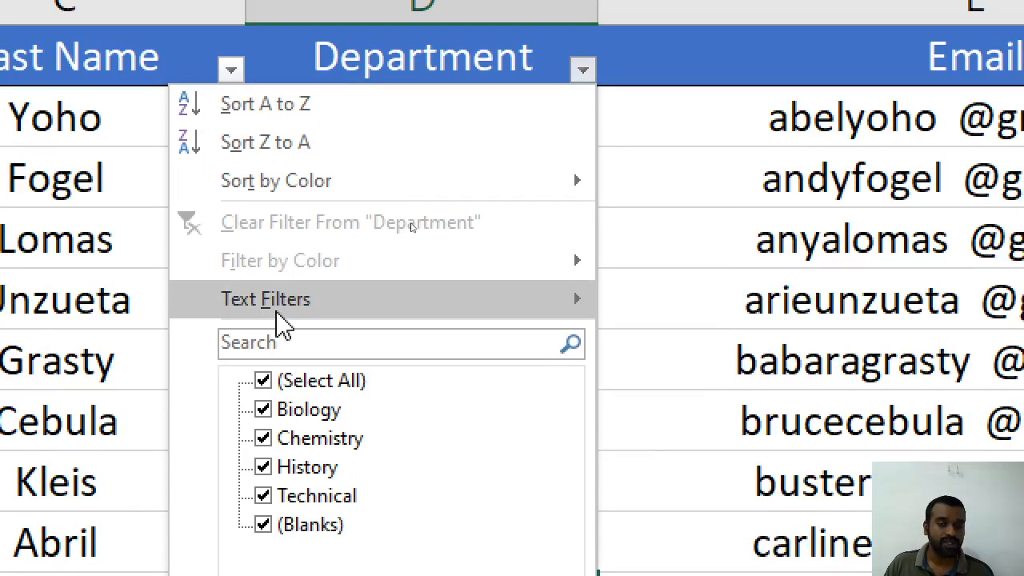
pyautogui.moveTo(279, 178)
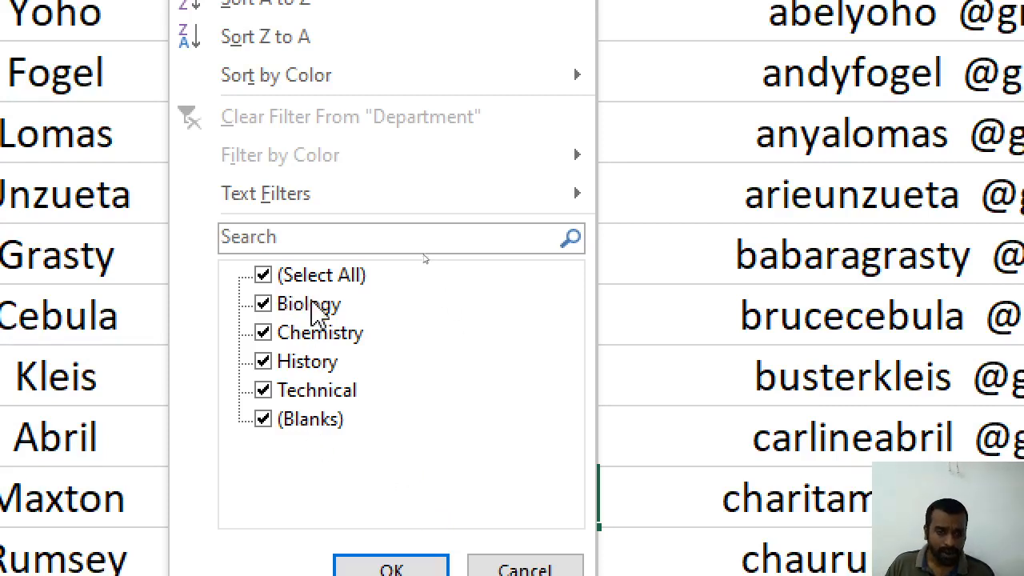
pyautogui.click(264, 280)
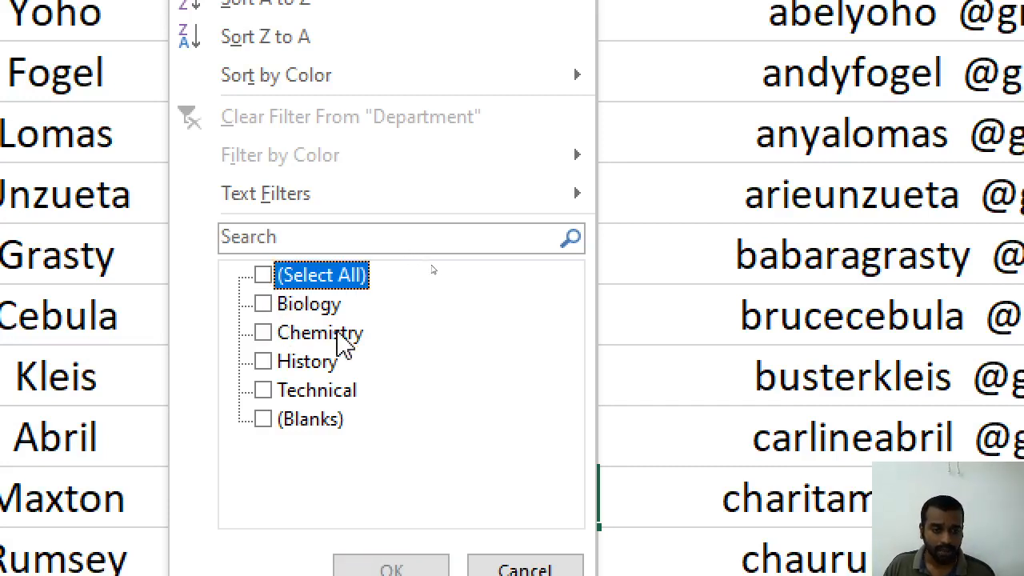
pyautogui.click(290, 312)
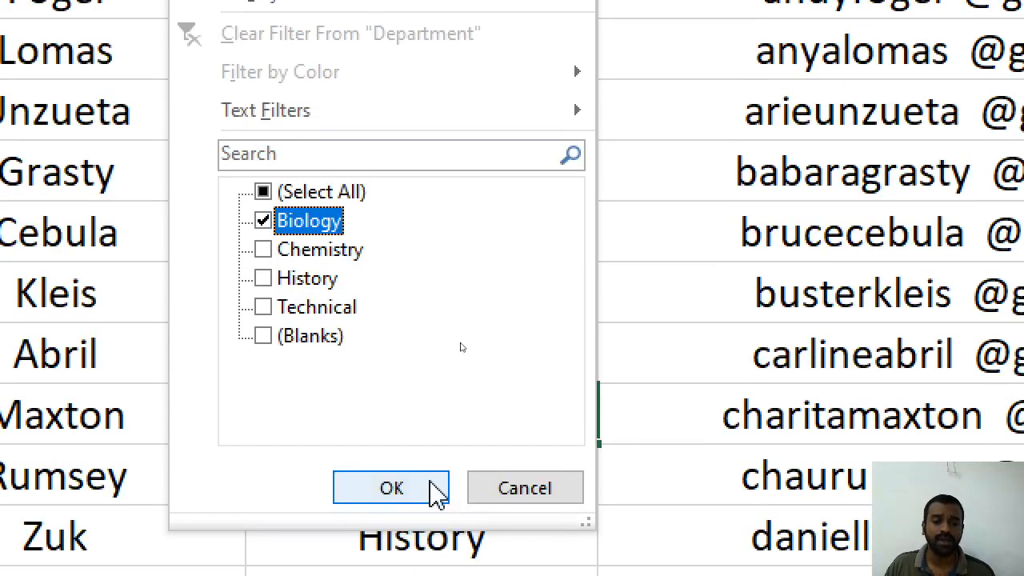
pyautogui.click(429, 568)
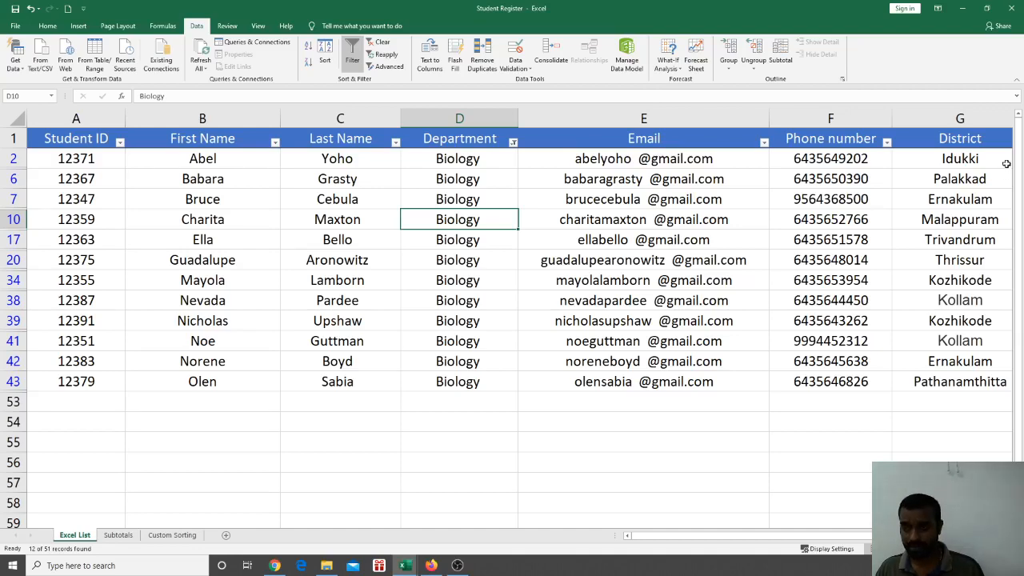
pyautogui.hscroll(1, 519, 324)
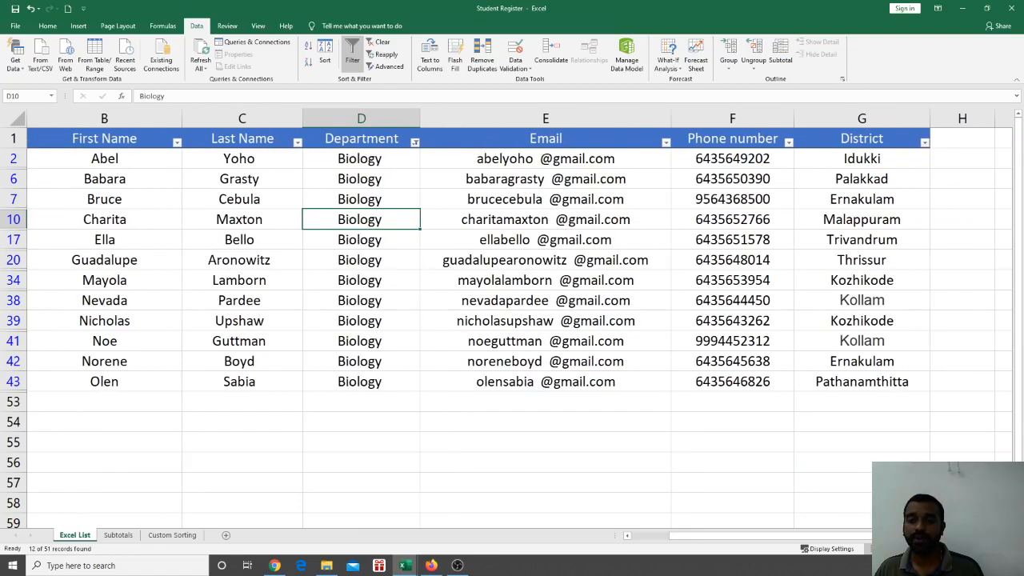
# Filter District to Kollam only, leaving 2 Biology students, and select their email cells
pyautogui.click(924, 142)
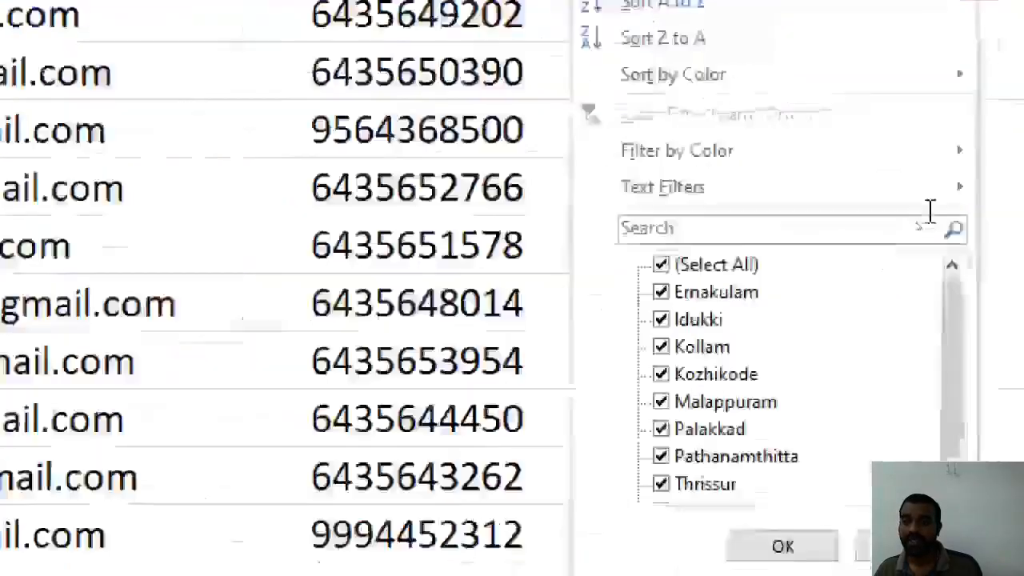
pyautogui.press('Escape')
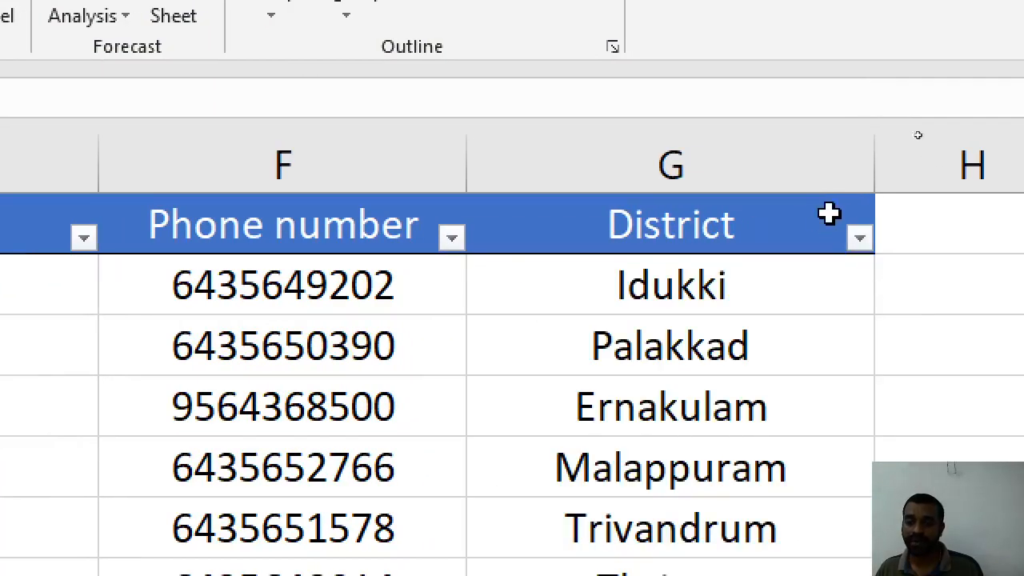
pyautogui.click(859, 234)
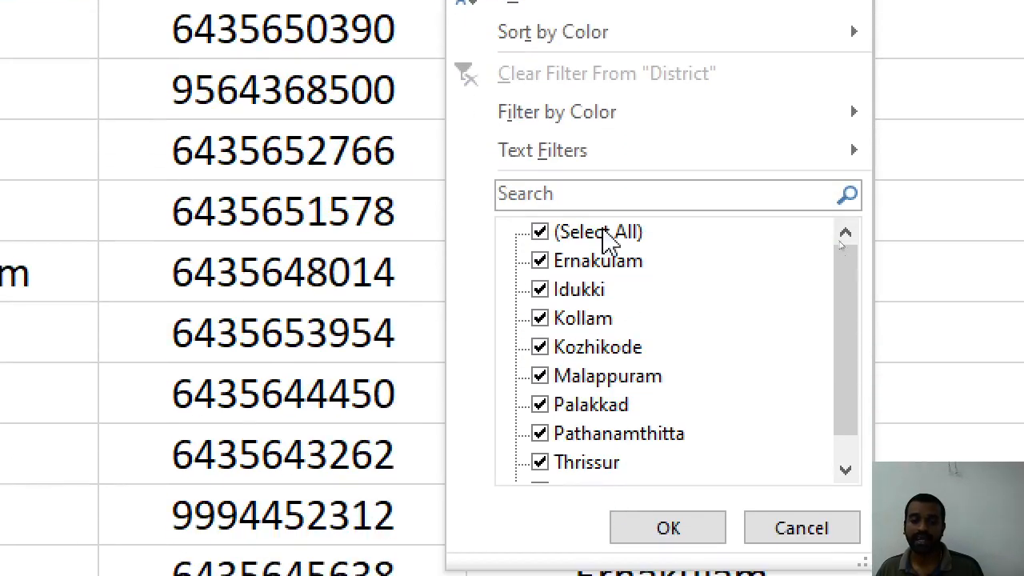
pyautogui.click(604, 379)
pyautogui.scroll(-1, 615, 412)
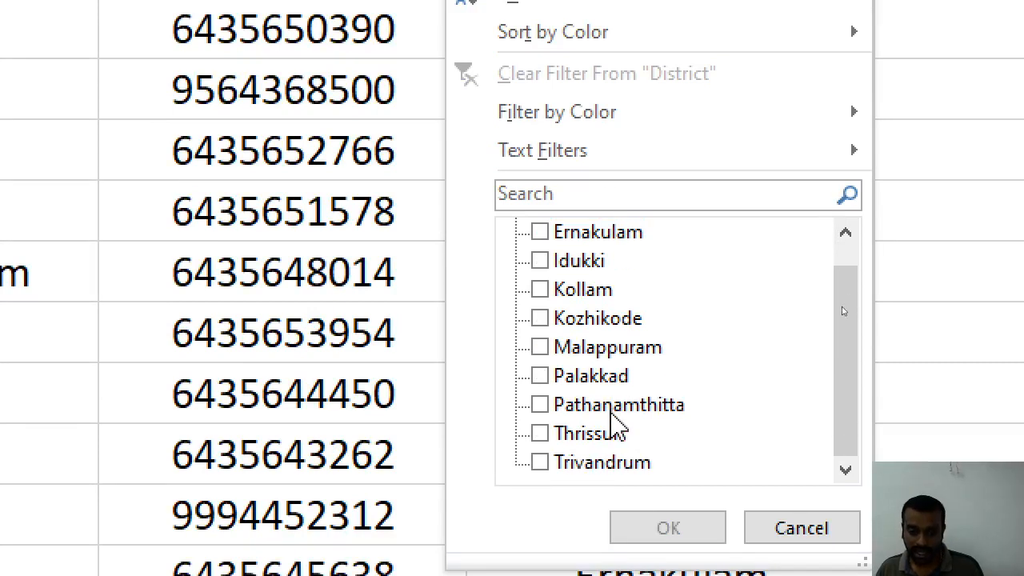
pyautogui.scroll(1, 613, 432)
pyautogui.click(589, 319)
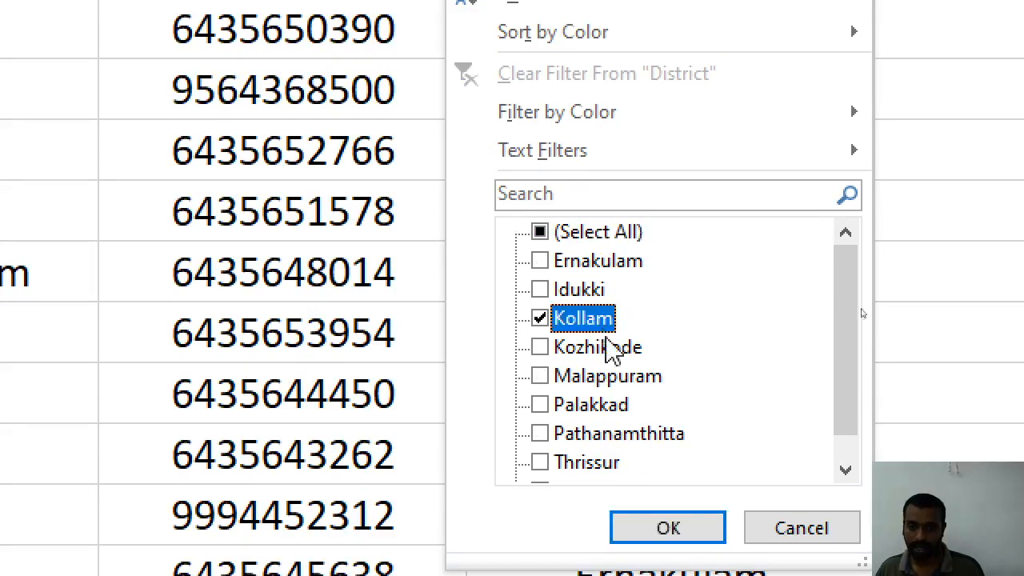
pyautogui.click(668, 528)
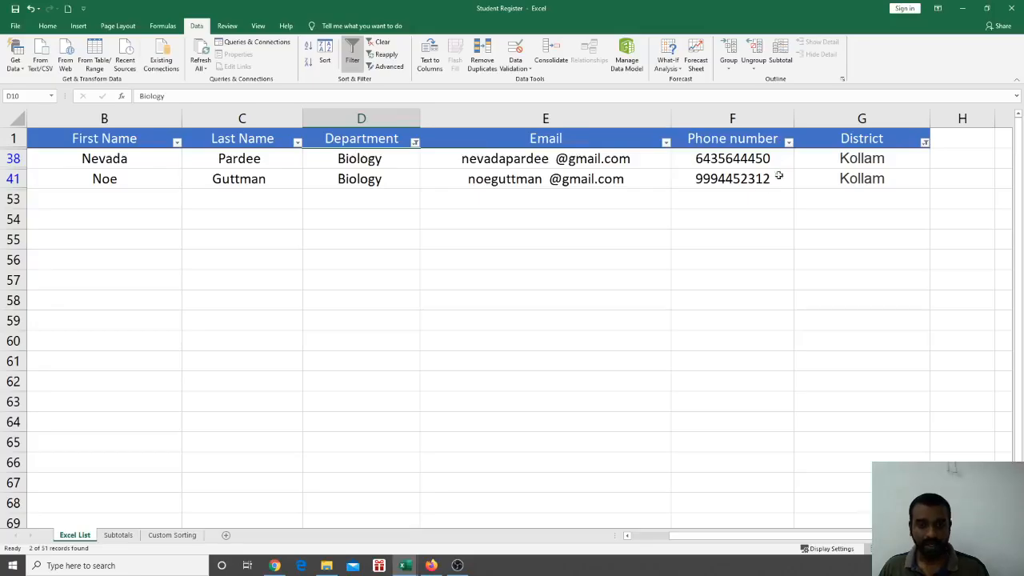
pyautogui.moveTo(663, 158); pyautogui.dragTo(672, 188)
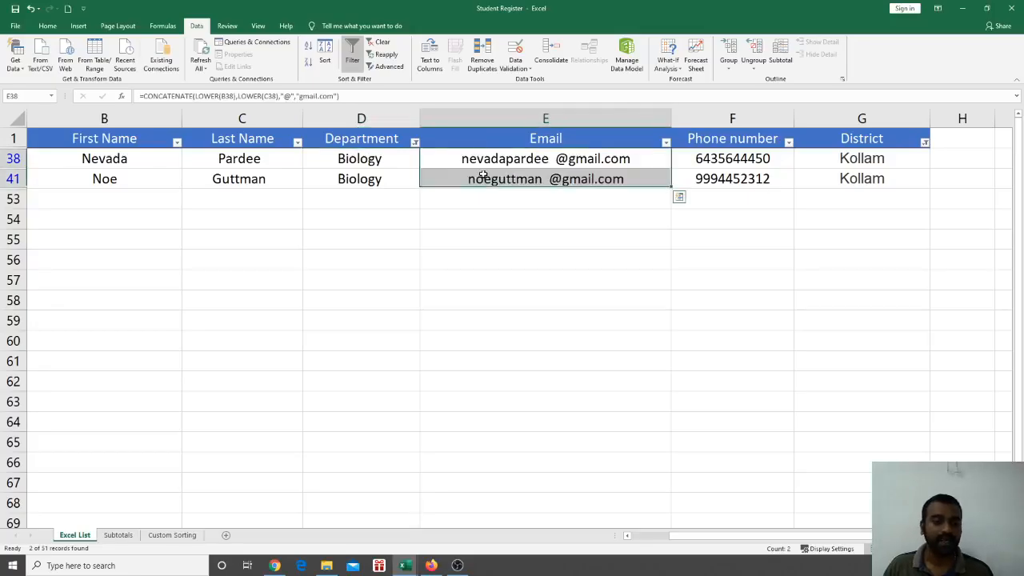
pyautogui.click(439, 216)
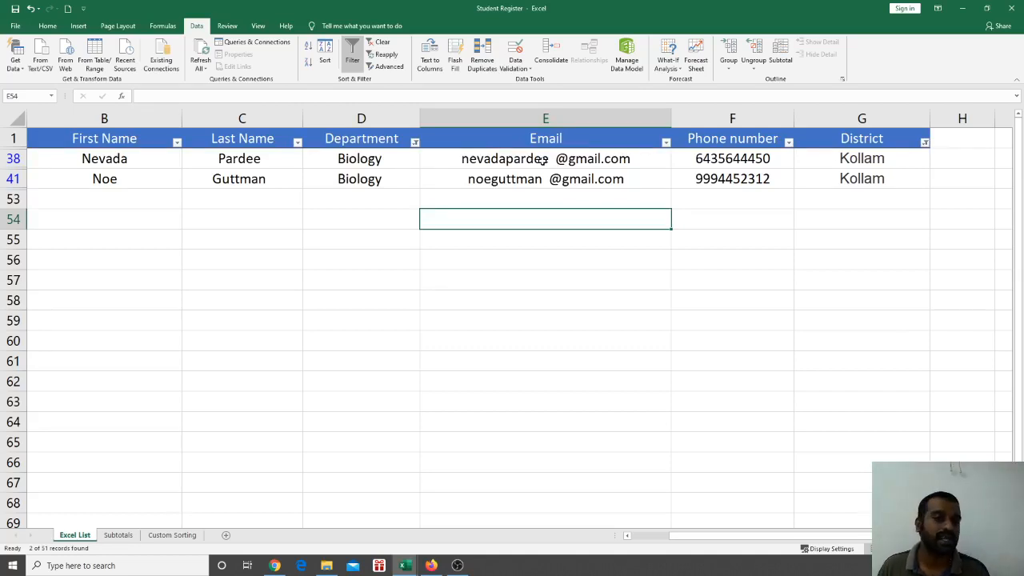
# Clear the Kollam filter from the District column
pyautogui.click(926, 144)
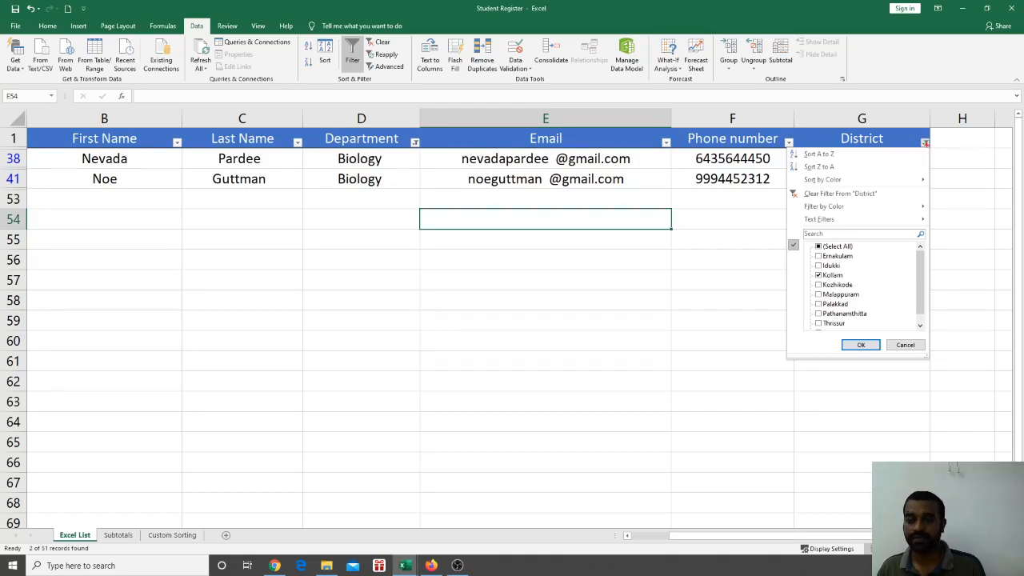
pyautogui.click(925, 143)
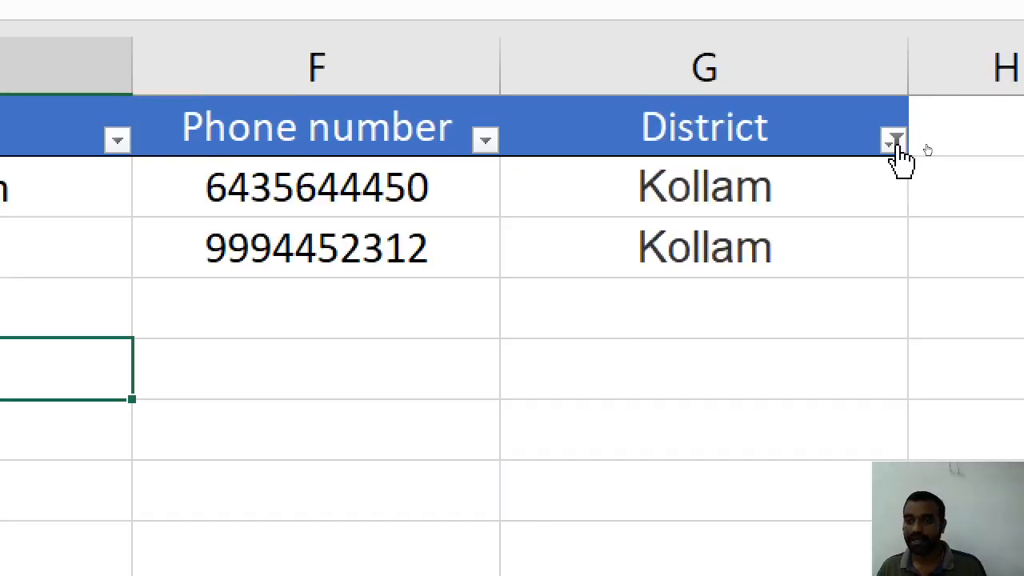
pyautogui.click(897, 149)
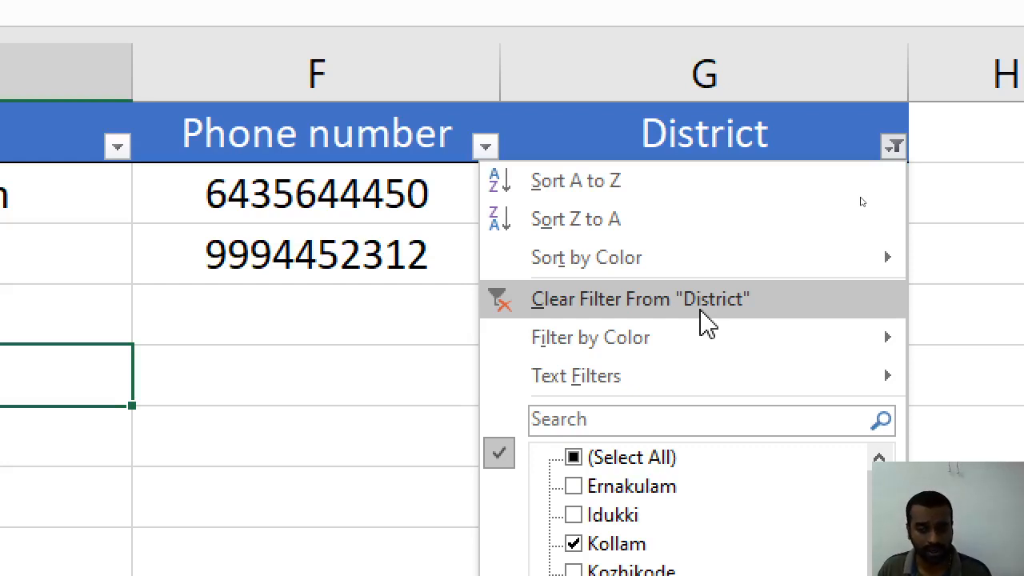
pyautogui.click(705, 322)
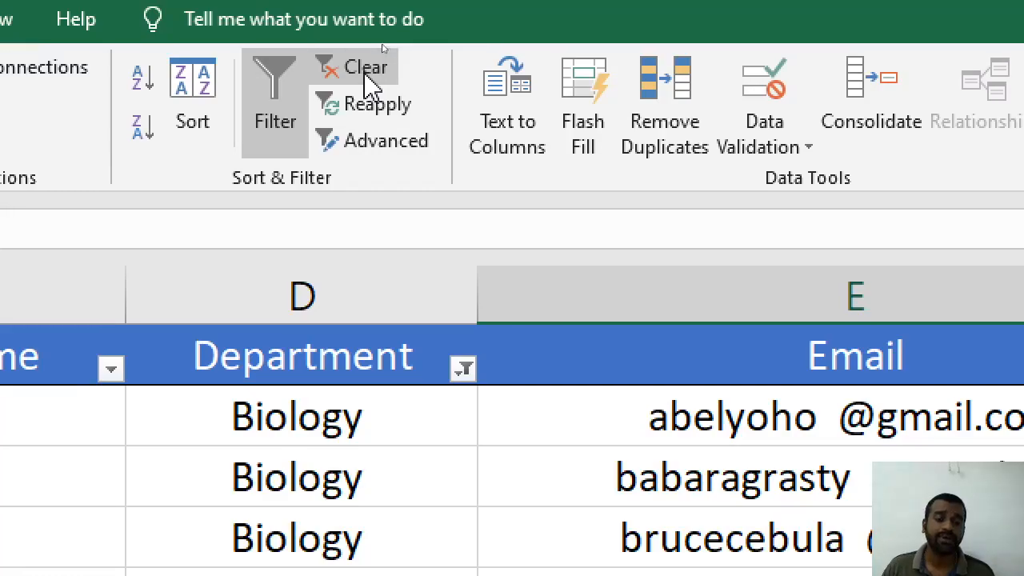
# Clear the Department filter and turn filtering off so all students show again
pyautogui.click(366, 70)
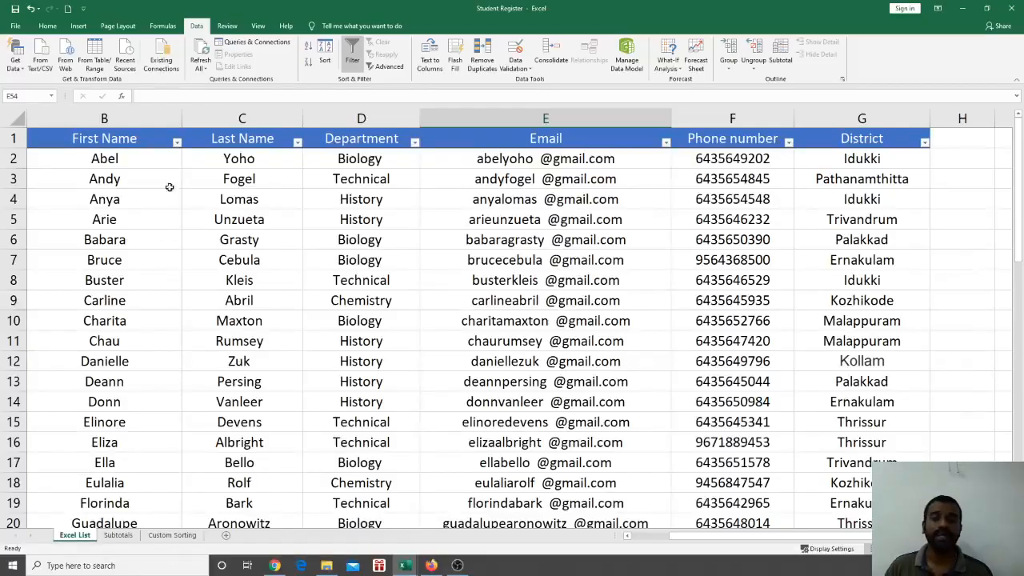
pyautogui.scroll(-5, 344, 212)
pyautogui.scroll(-10, 351, 231)
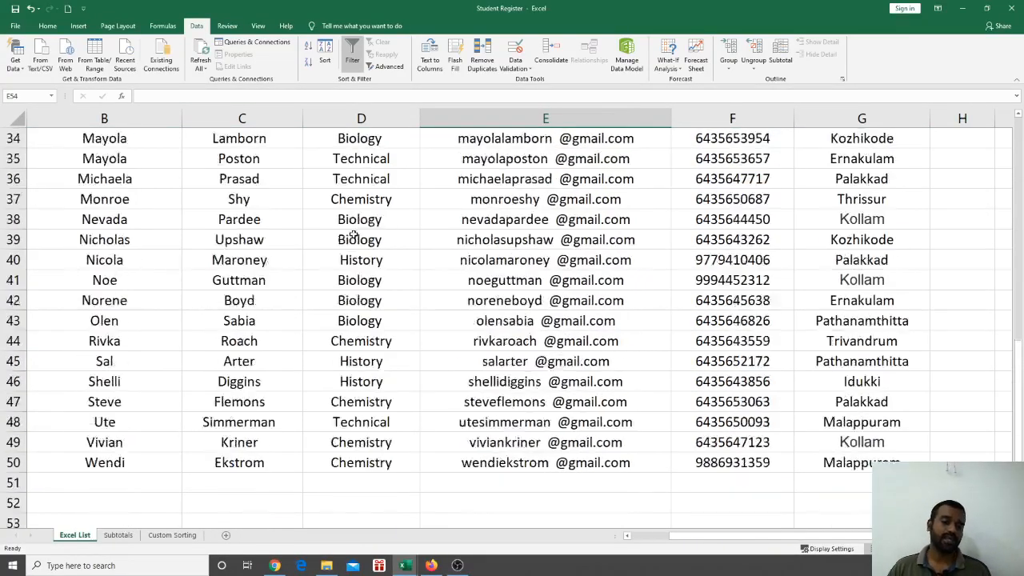
pyautogui.scroll(10, 353, 233)
pyautogui.scroll(5, 353, 233)
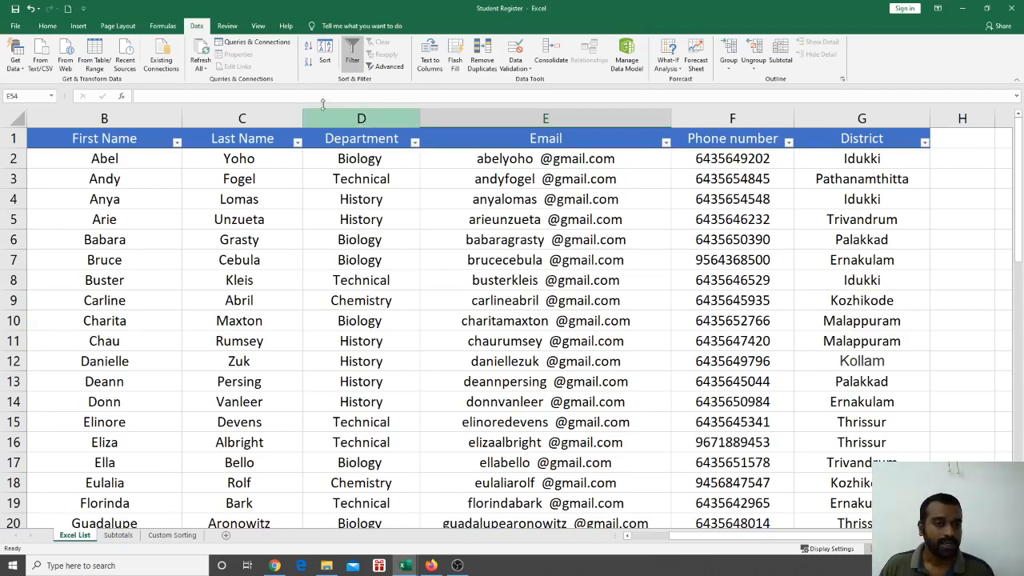
pyautogui.click(317, 174)
pyautogui.click(352, 56)
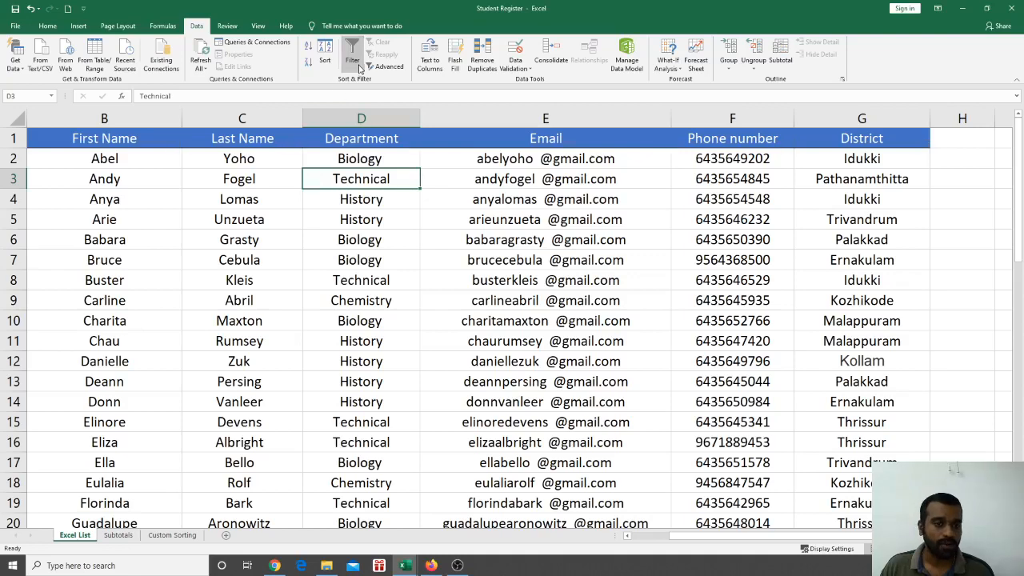
pyautogui.click(475, 303)
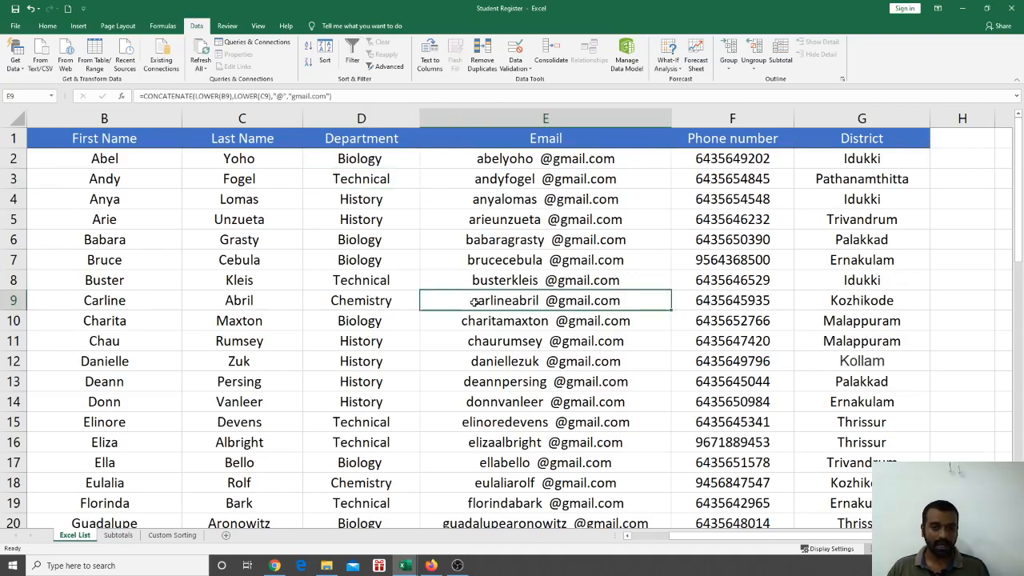
# Glance at the topic overview slide, then open the Subtotals sheet of snack purchases
pyautogui.hotkey('alt', 'Tab')
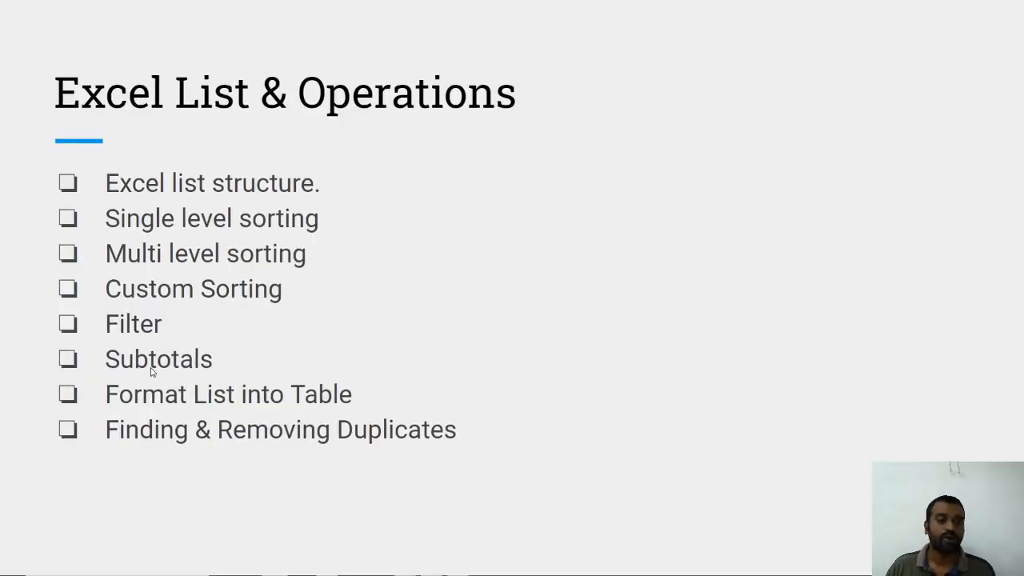
pyautogui.hotkey('alt', 'Tab')
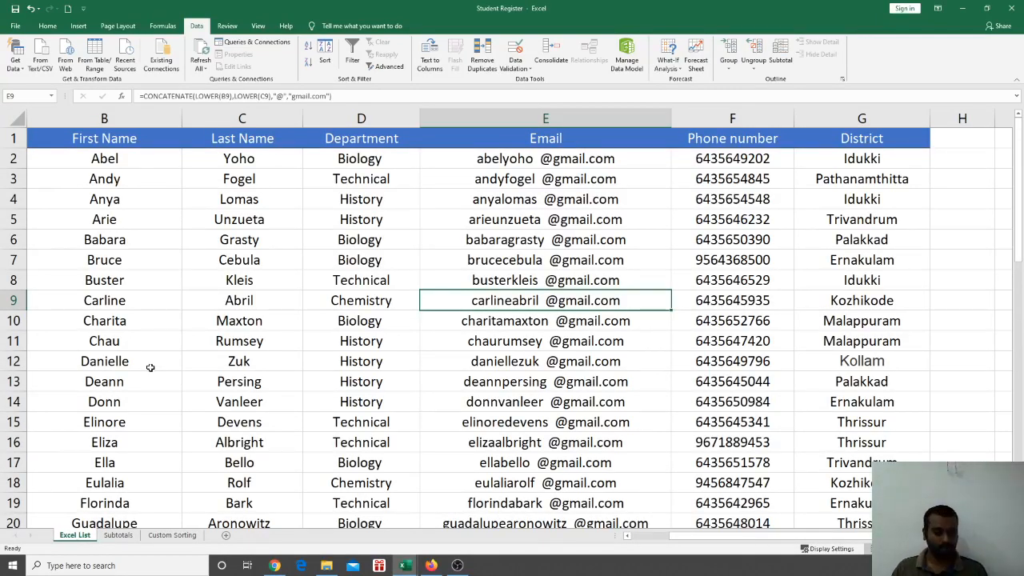
pyautogui.click(118, 535)
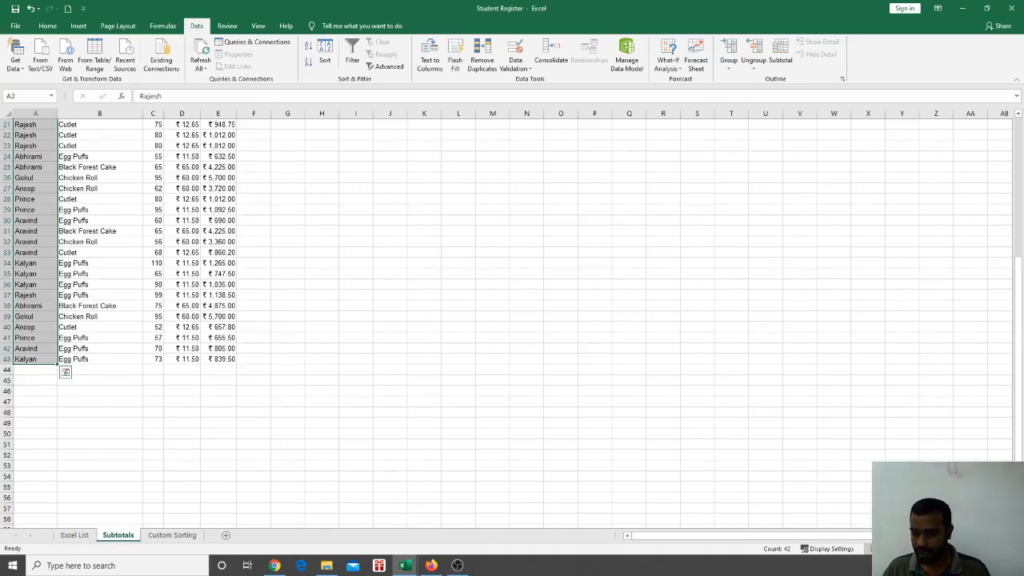
# Zoom in on the Subtotals sheet, deselect column A and scroll back up to row 1
pyautogui.scroll(5, 512, 320)
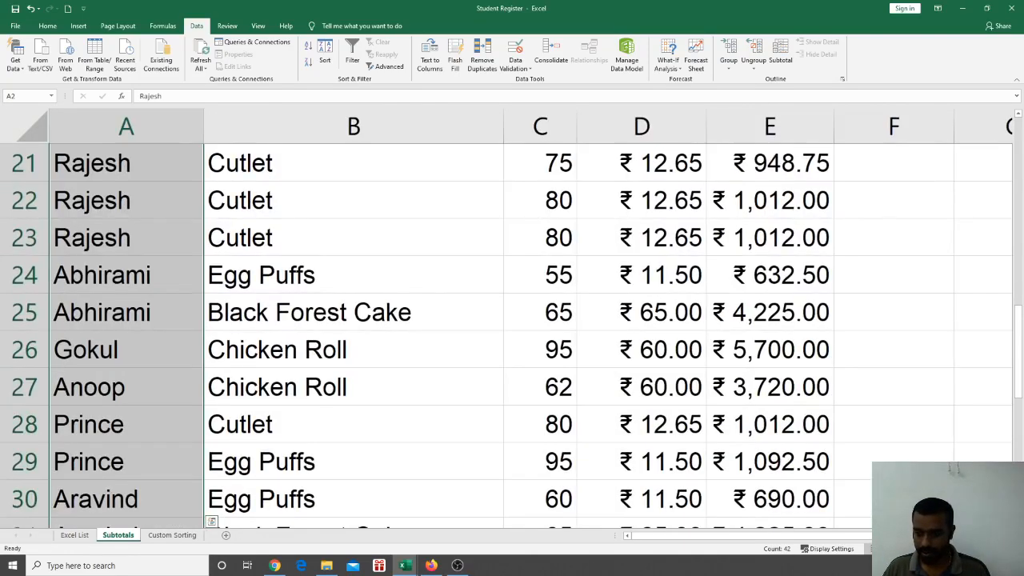
pyautogui.scroll(1, 512, 320)
pyautogui.scroll(-6, 512, 320)
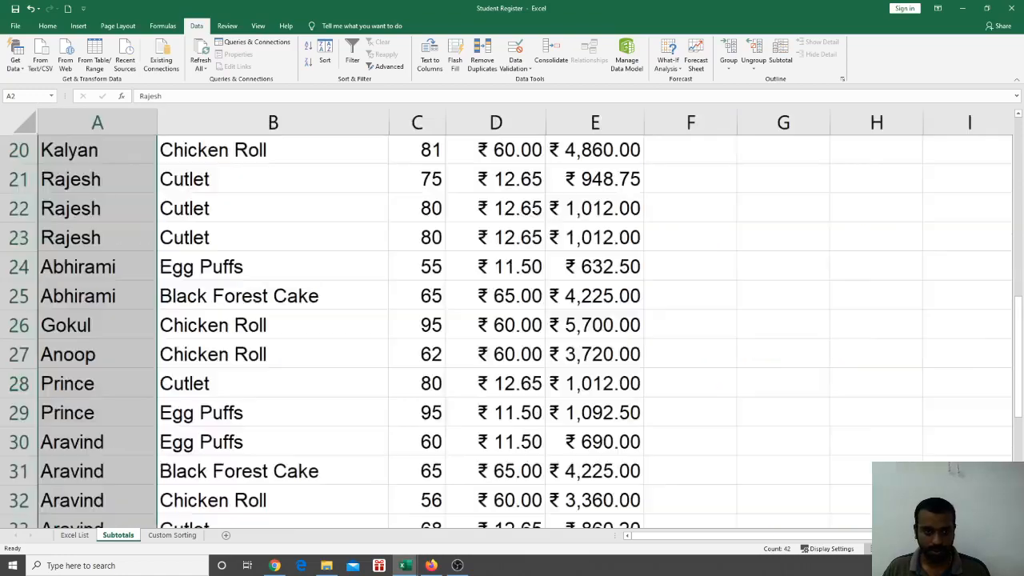
pyautogui.scroll(4, 511, 319)
pyautogui.scroll(1, 512, 320)
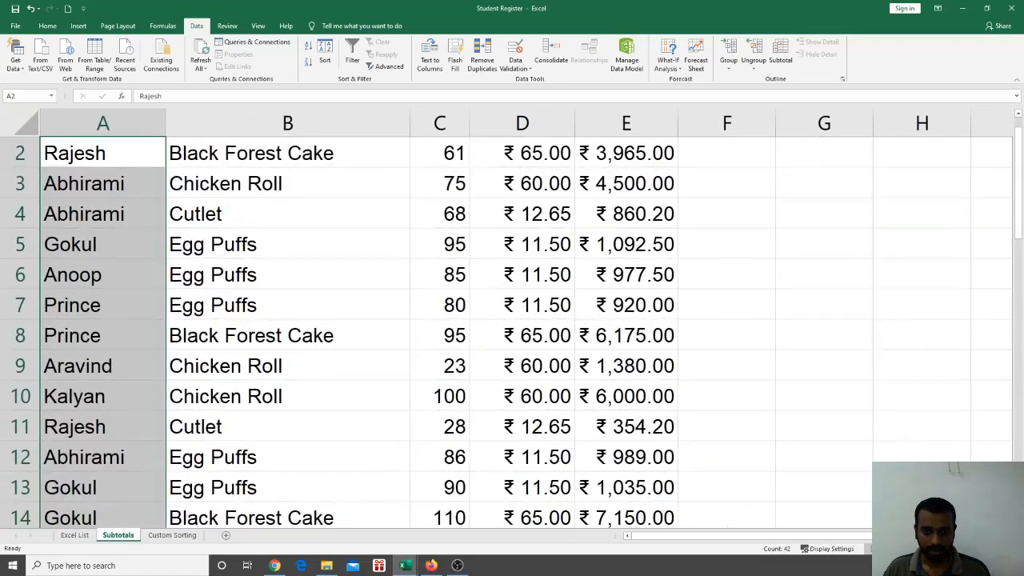
pyautogui.click(847, 464)
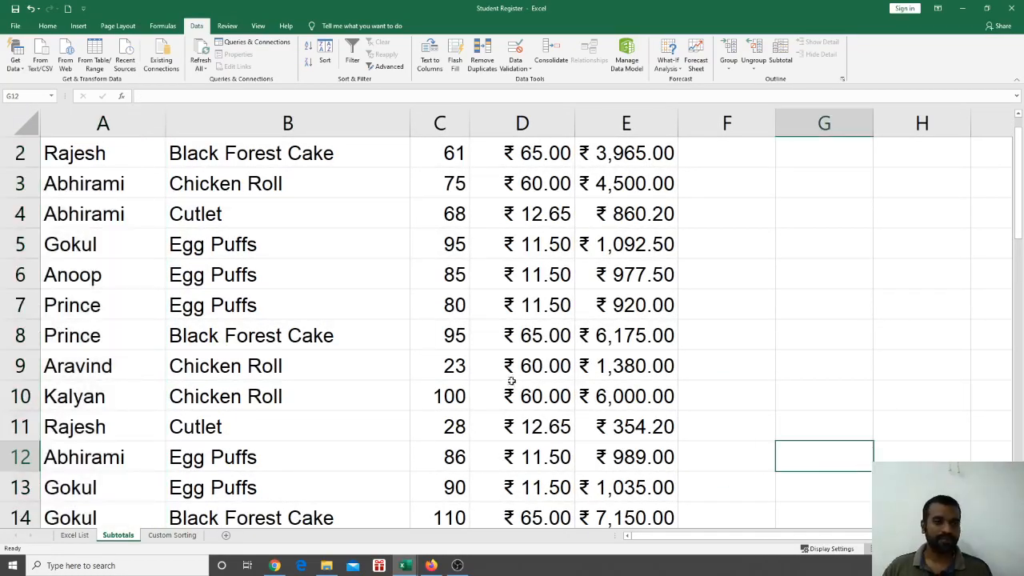
pyautogui.scroll(1, 340, 260)
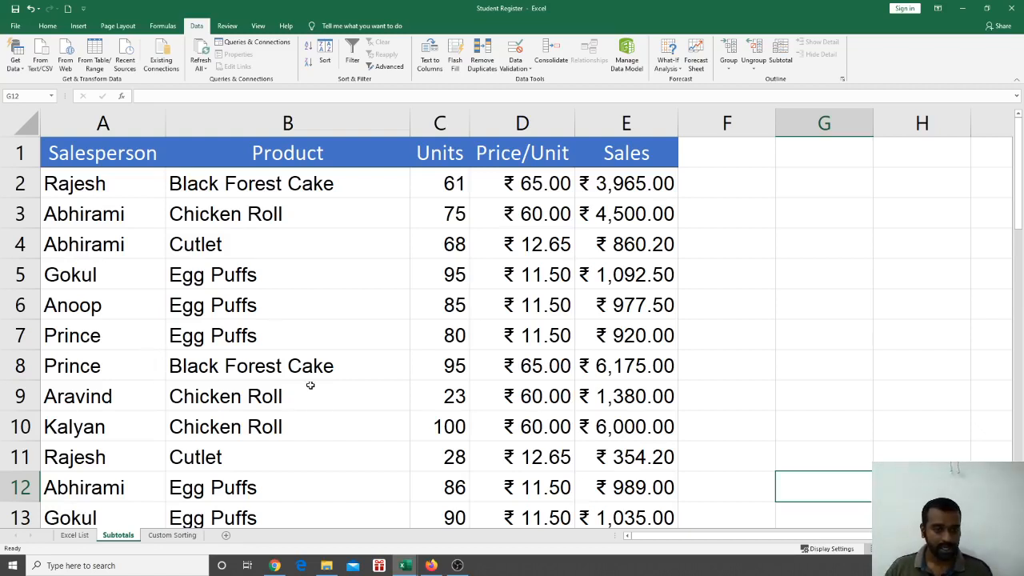
# Sort the sales table A to Z by Product, putting the Black Forest Cake rows on top
pyautogui.click(263, 320)
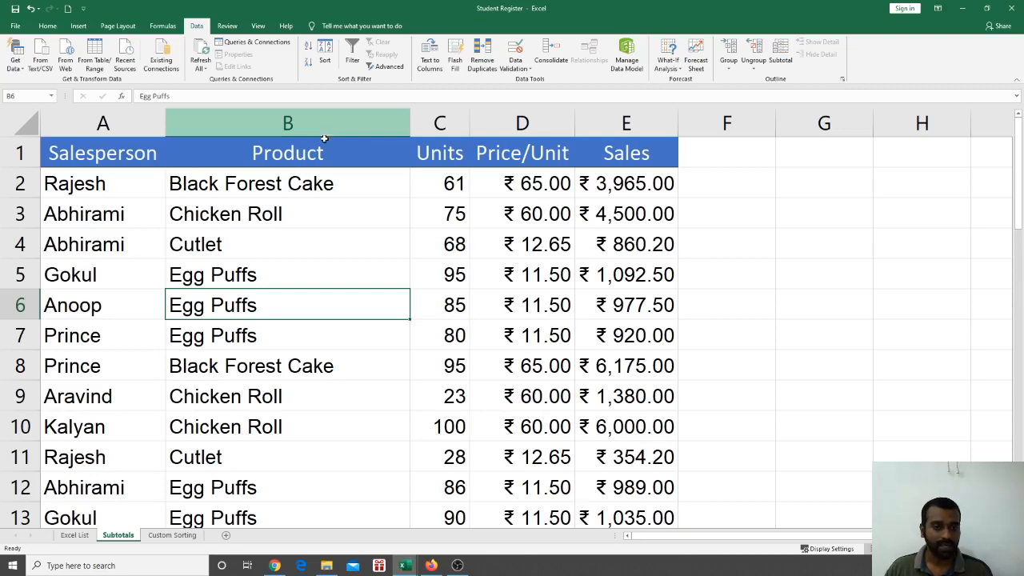
pyautogui.click(307, 51)
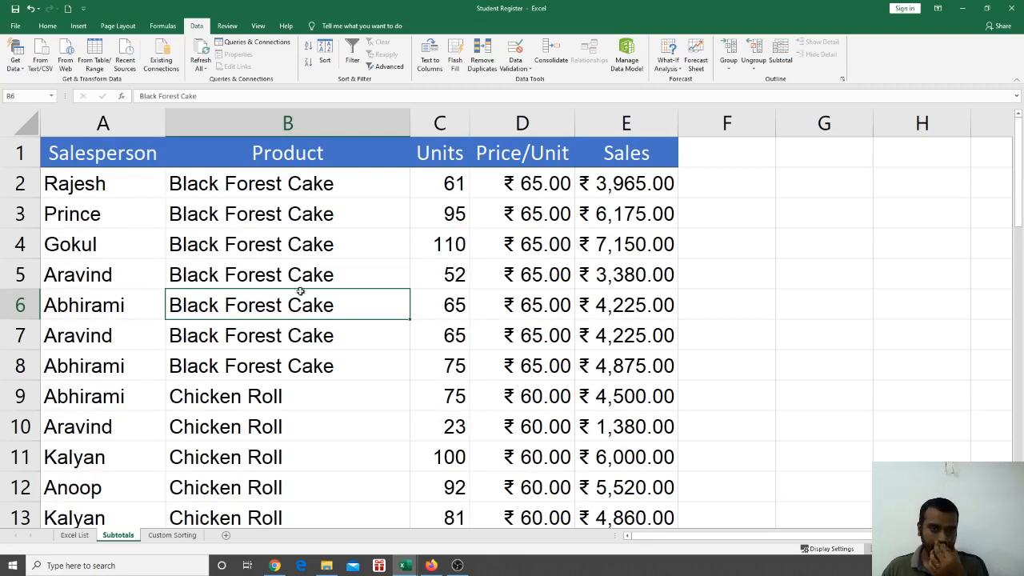
pyautogui.scroll(-7, 297, 320)
pyautogui.scroll(-4, 297, 349)
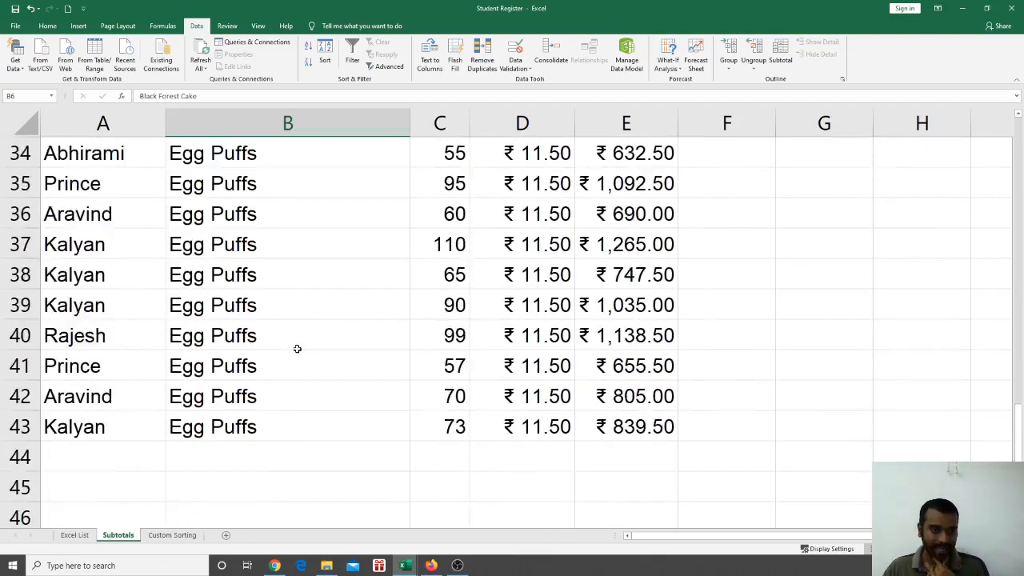
pyautogui.scroll(7, 297, 347)
pyautogui.scroll(5, 297, 347)
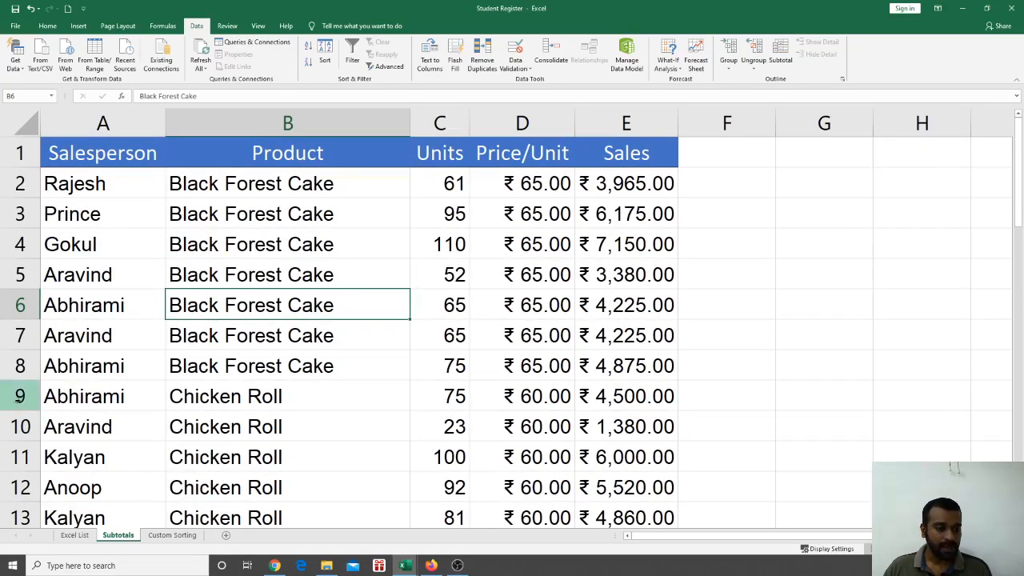
# Insert a blank row 9 below the Black Forest Cake rows and label it 'Subtotal' in B9
pyautogui.rightClick(19, 396)
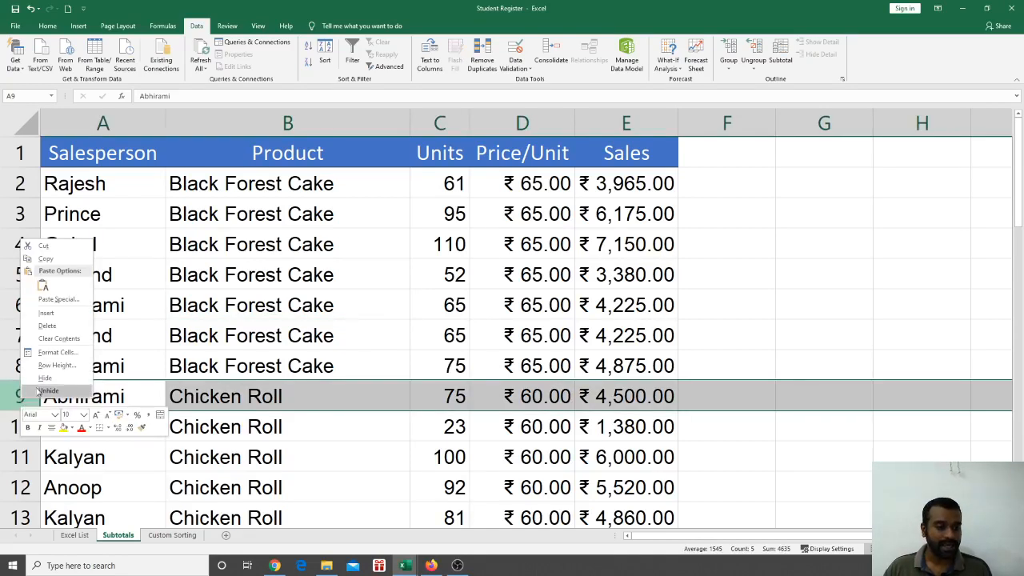
pyautogui.click(54, 315)
pyautogui.click(207, 388)
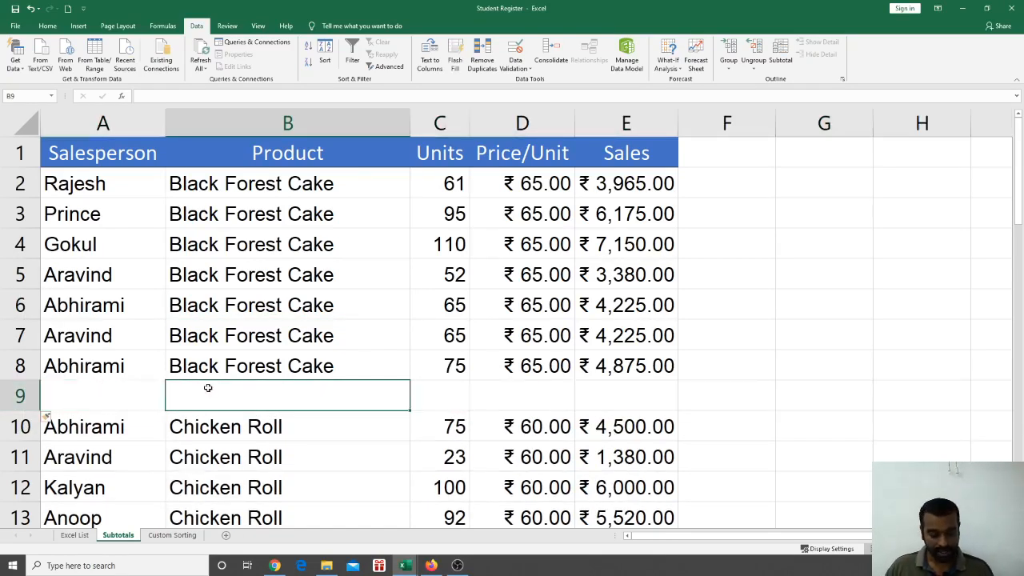
pyautogui.write('Subt')
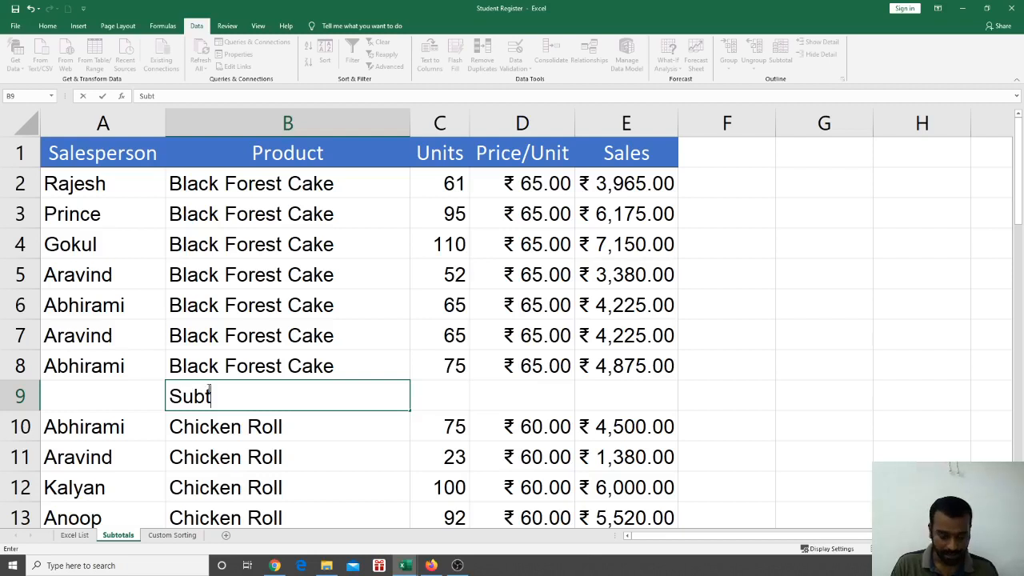
pyautogui.write('al')
pyautogui.press('Tab')
pyautogui.press('Tab')
pyautogui.press('Tab')
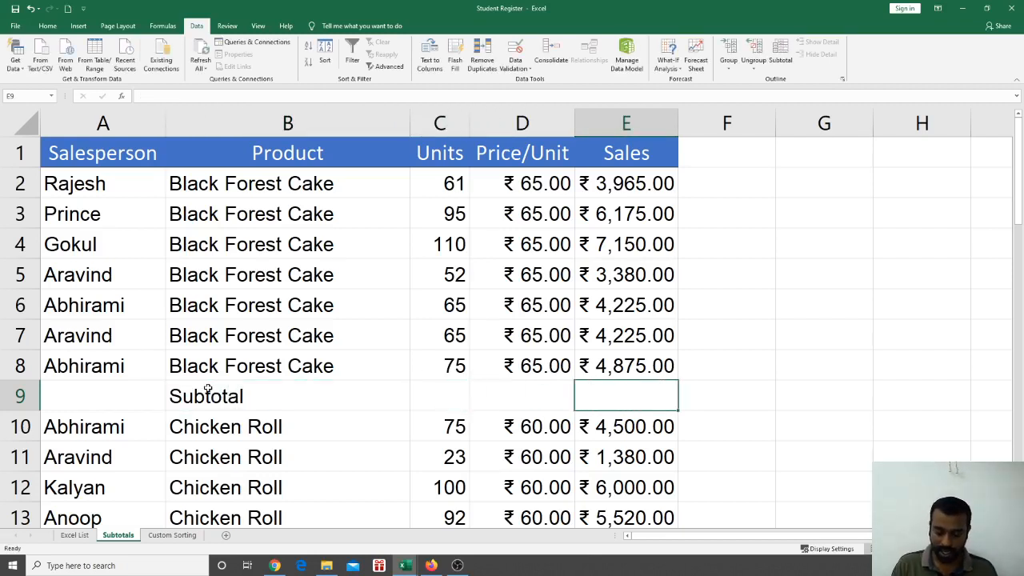
# Enter =SUM(E2:E8) in E9 to total the Black Forest Cake sales
pyautogui.write('=sum')
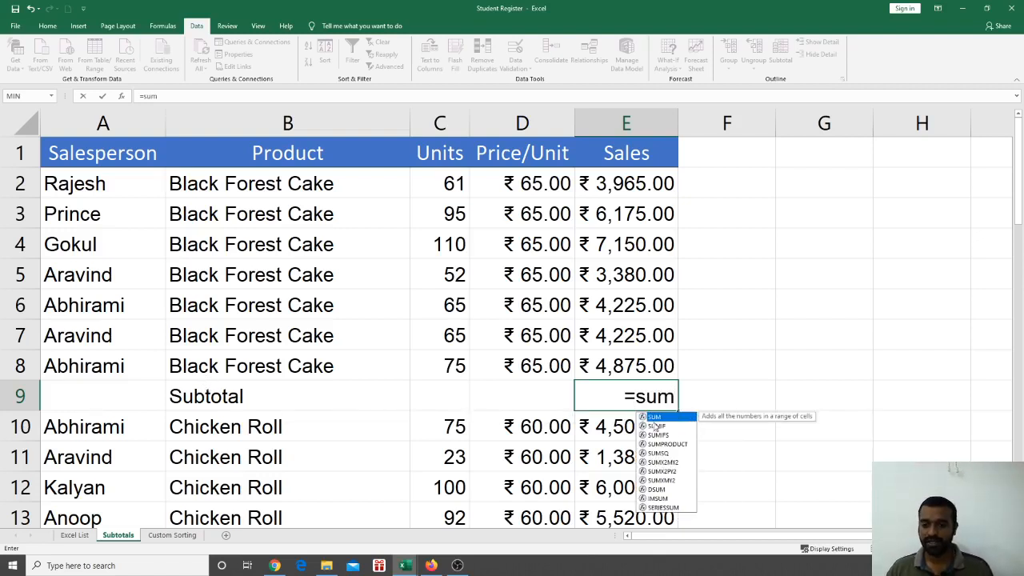
pyautogui.doubleClick(649, 416)
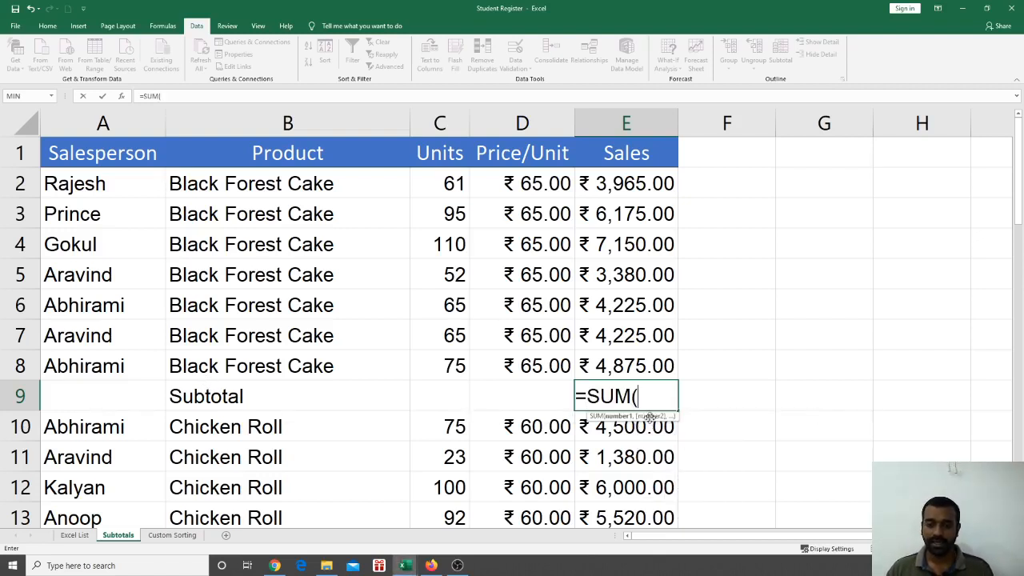
pyautogui.moveTo(613, 197); pyautogui.dragTo(604, 362)
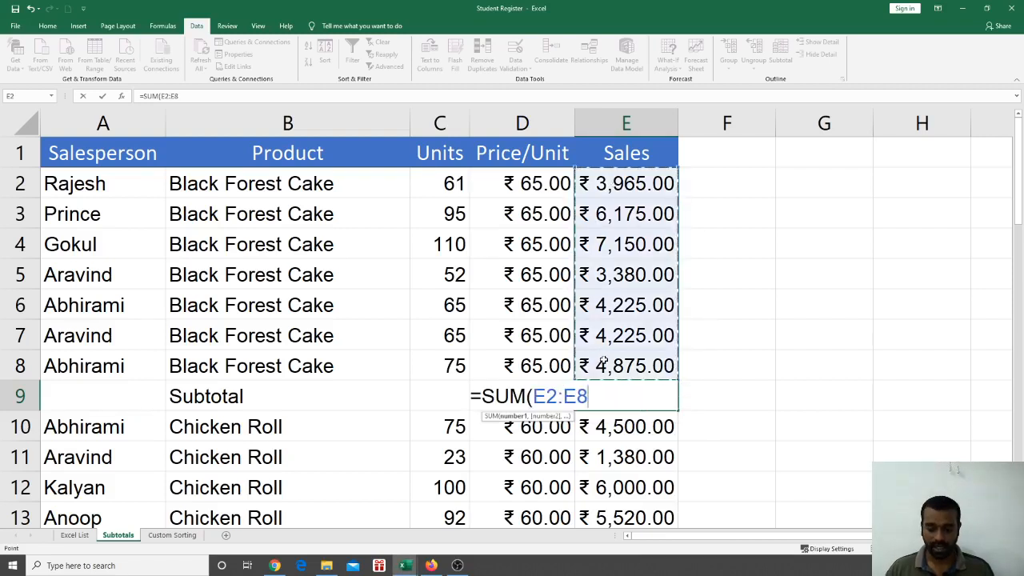
pyautogui.write(')')
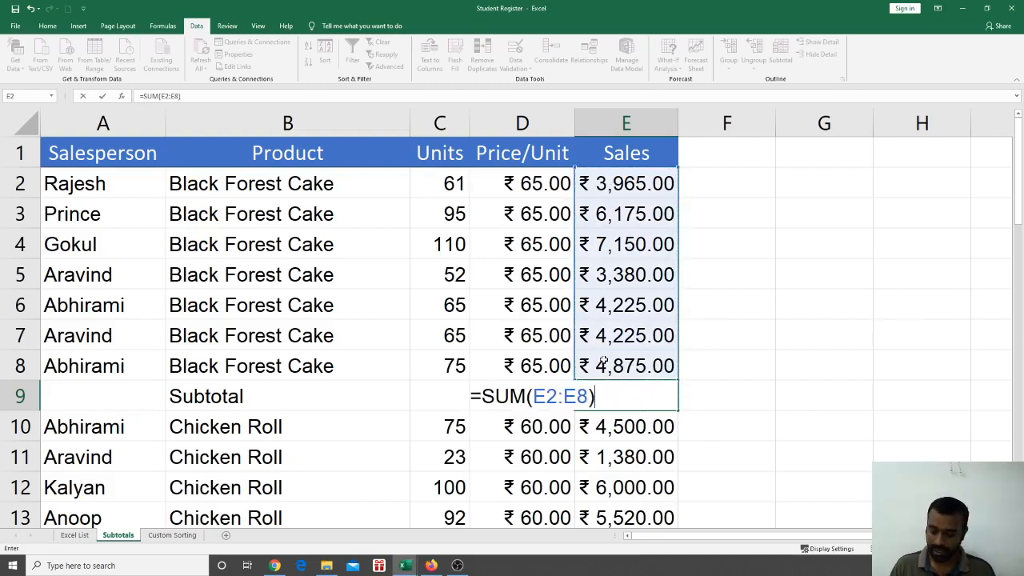
pyautogui.press('Return')
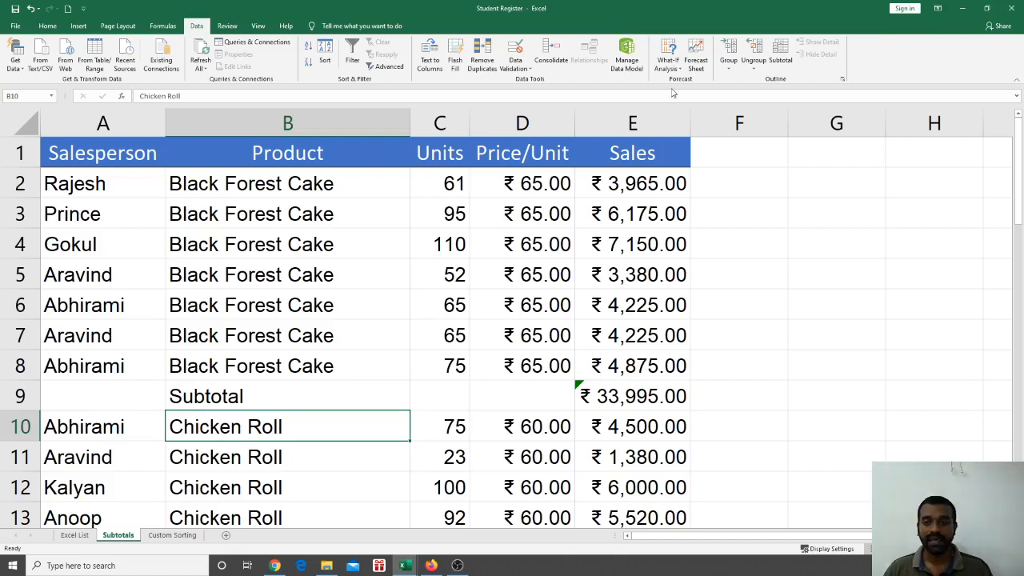
# Widen column E, then undo the formula, label, inserted row and sort to restore the original order
pyautogui.moveTo(688, 116); pyautogui.dragTo(733, 121)
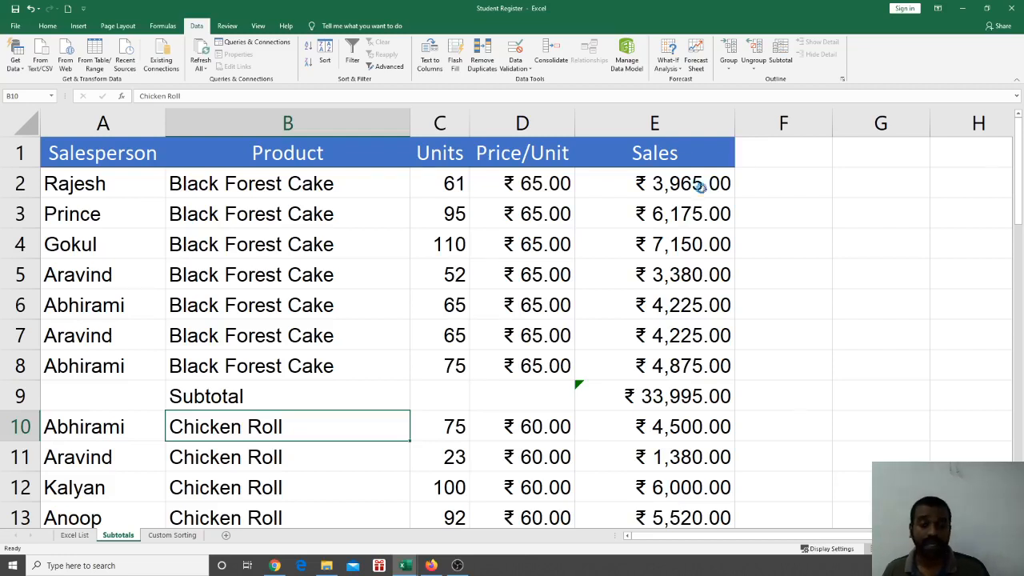
pyautogui.hotkey('ctrl', 'z')
pyautogui.hotkey('ctrl', 'z')
pyautogui.hotkey('ctrl', 'z')
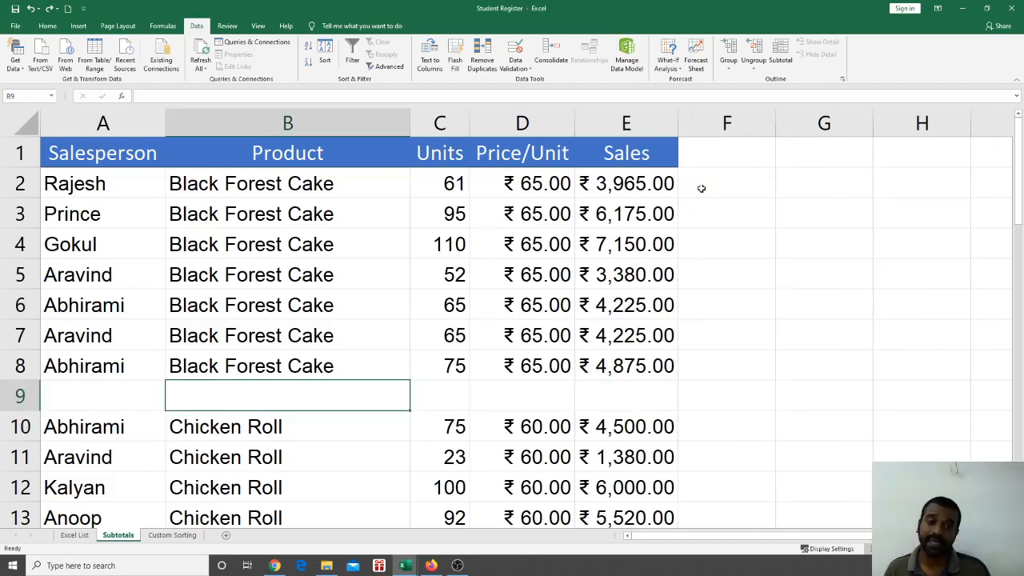
pyautogui.hotkey('ctrl', 'z')
pyautogui.hotkey('ctrl', 'z')
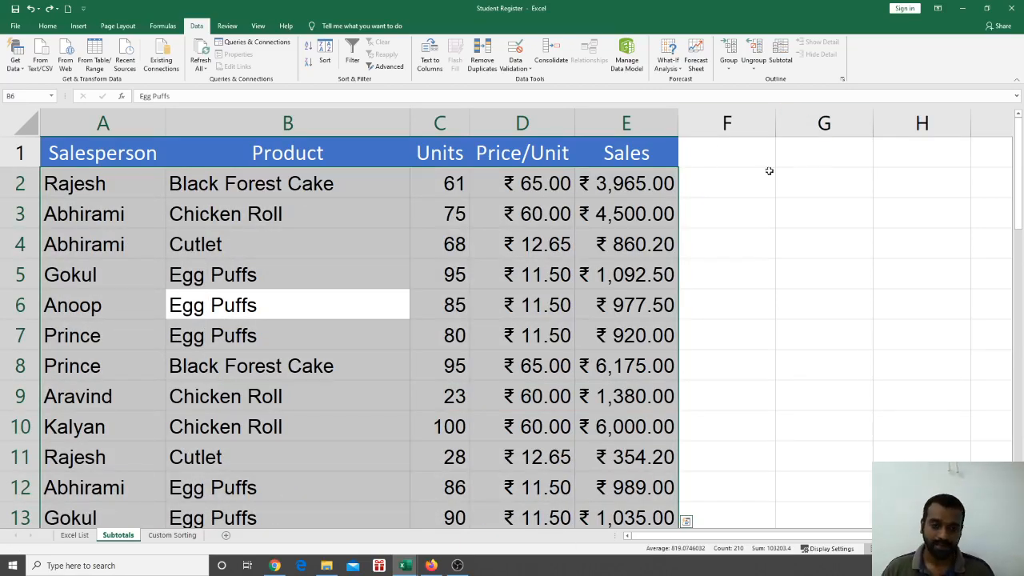
pyautogui.click(568, 215)
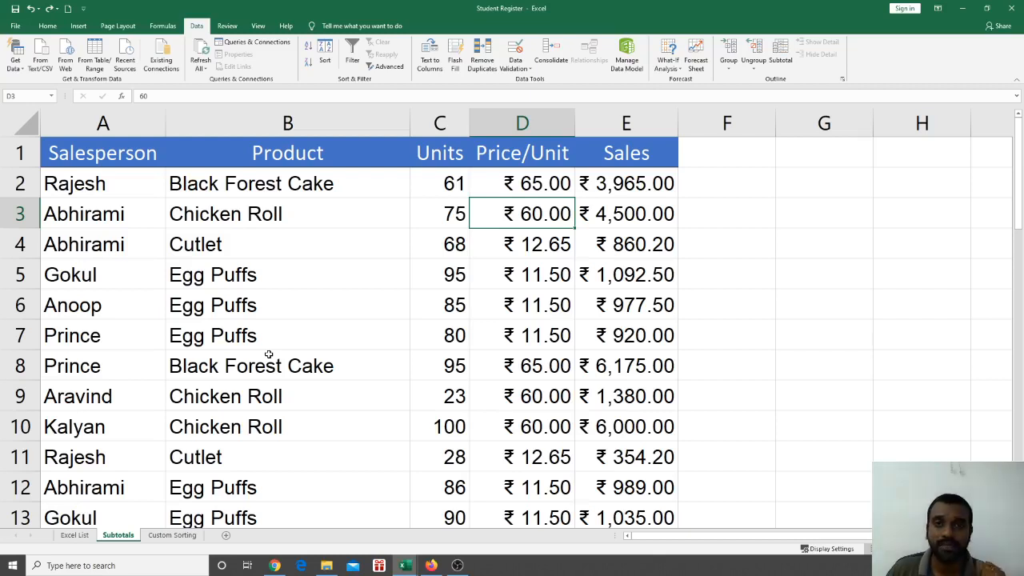
pyautogui.click(280, 392)
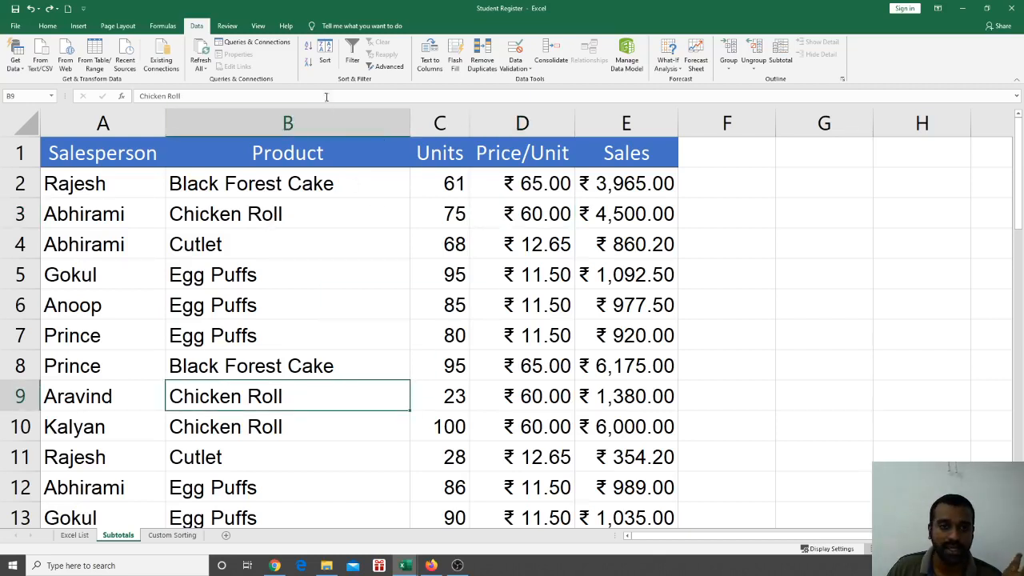
# Dismiss the Sort dialog and sort by Product A to Z, so Black Forest Cake, Chicken Roll and Cutlet lead
pyautogui.click(325, 56)
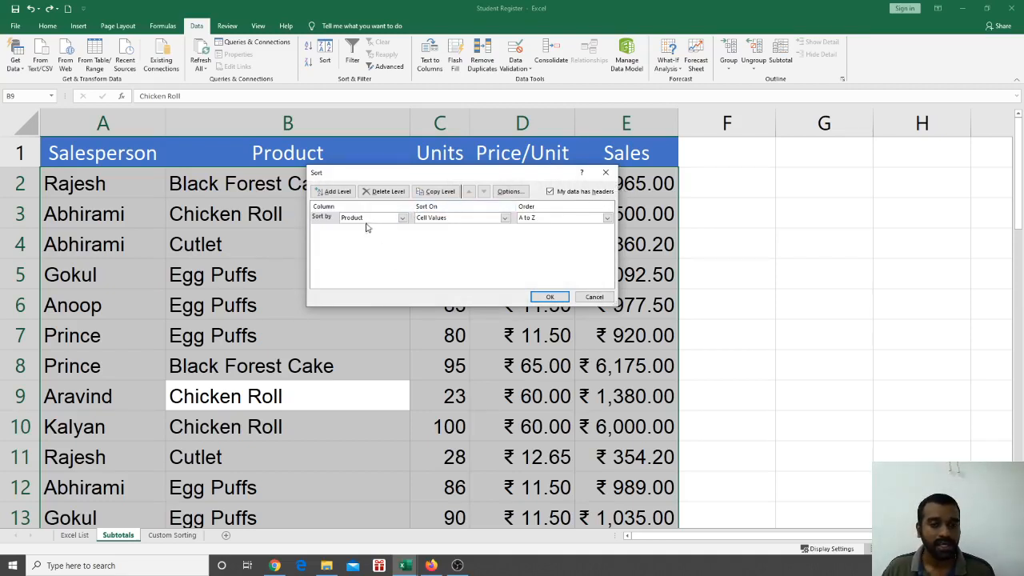
pyautogui.click(605, 172)
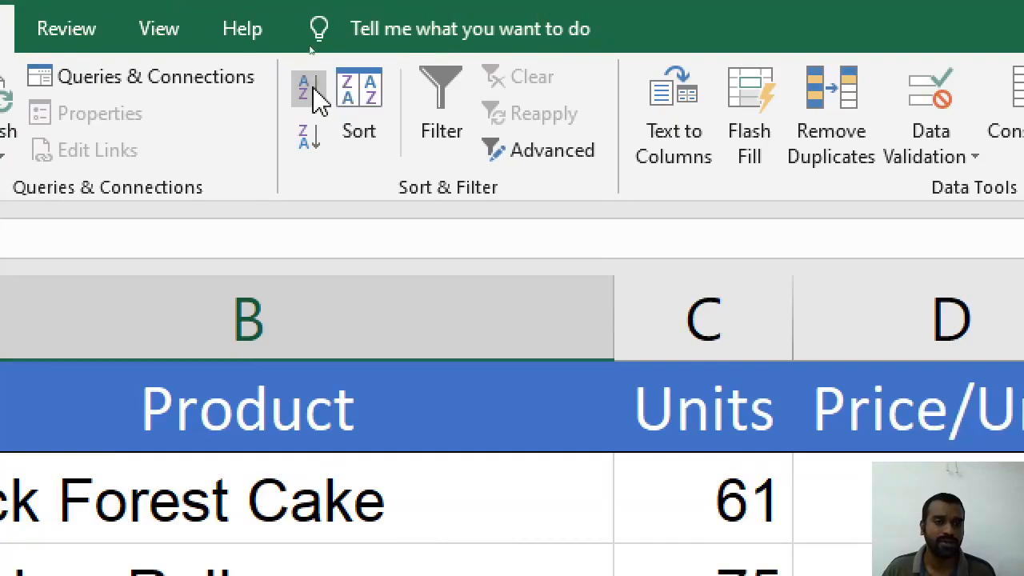
pyautogui.click(314, 90)
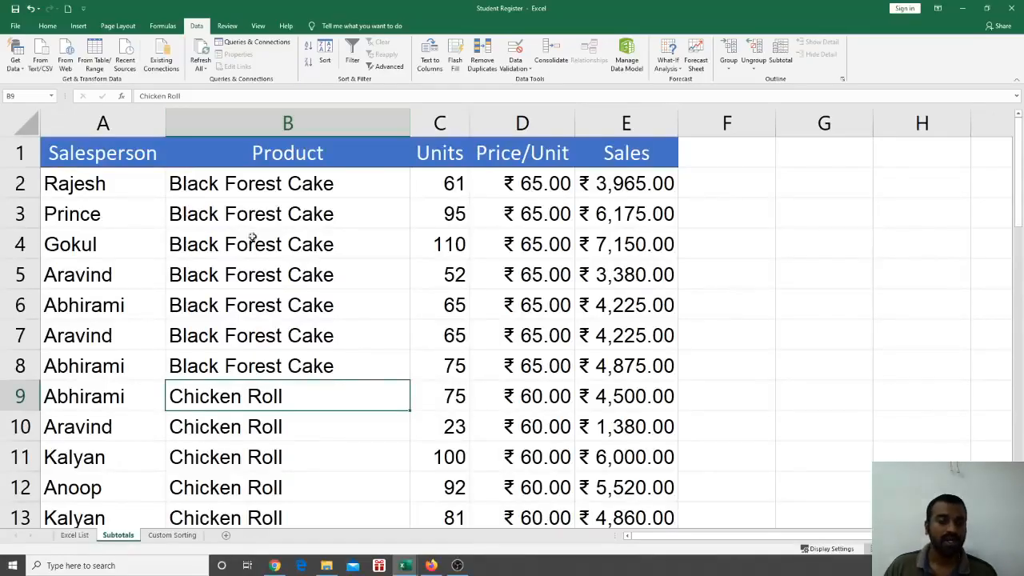
pyautogui.scroll(-10, 281, 274)
pyautogui.scroll(10, 282, 296)
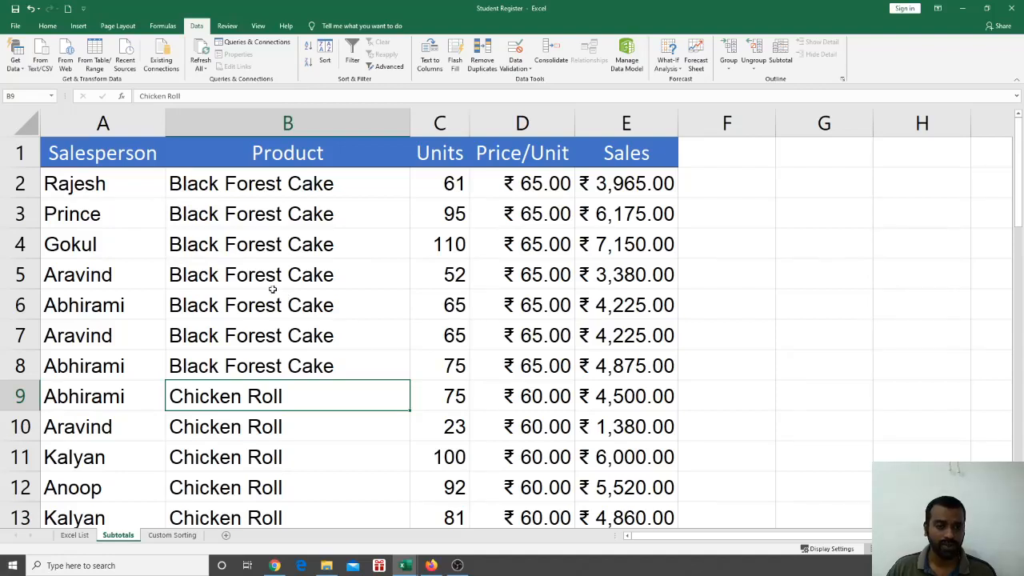
pyautogui.click(271, 274)
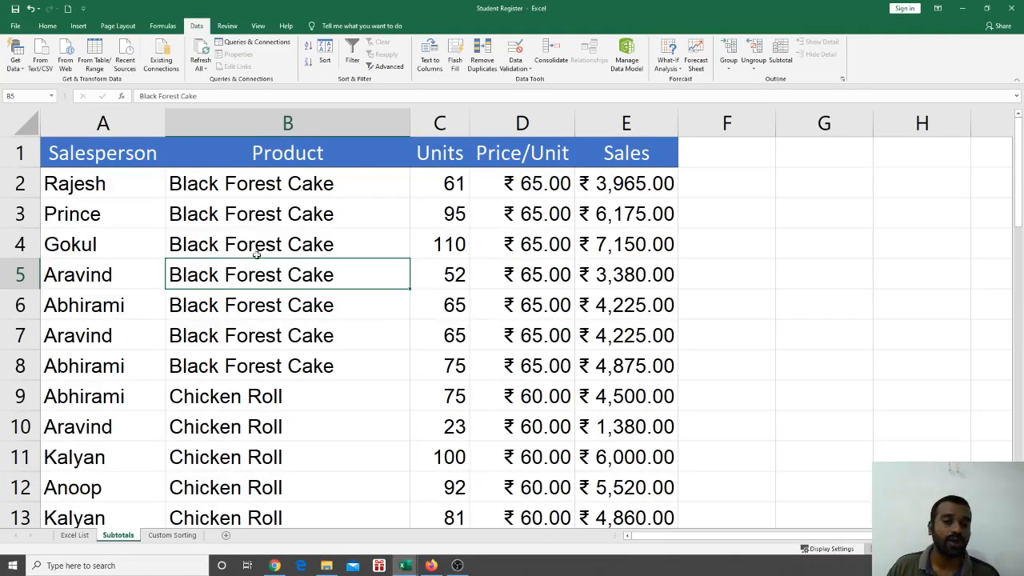
pyautogui.scroll(-2, 360, 322)
pyautogui.click(366, 376)
pyautogui.click(549, 343)
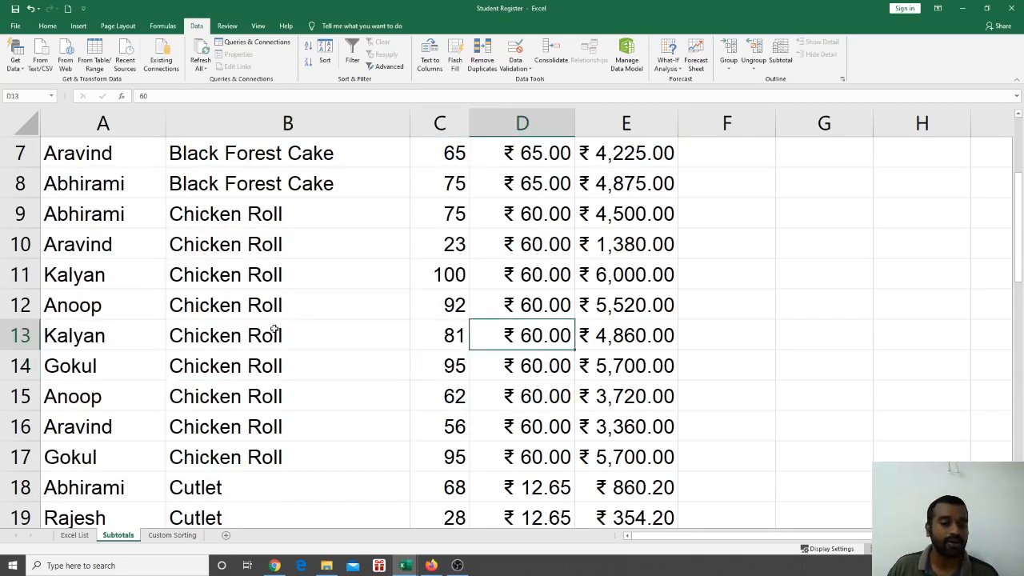
pyautogui.click(273, 328)
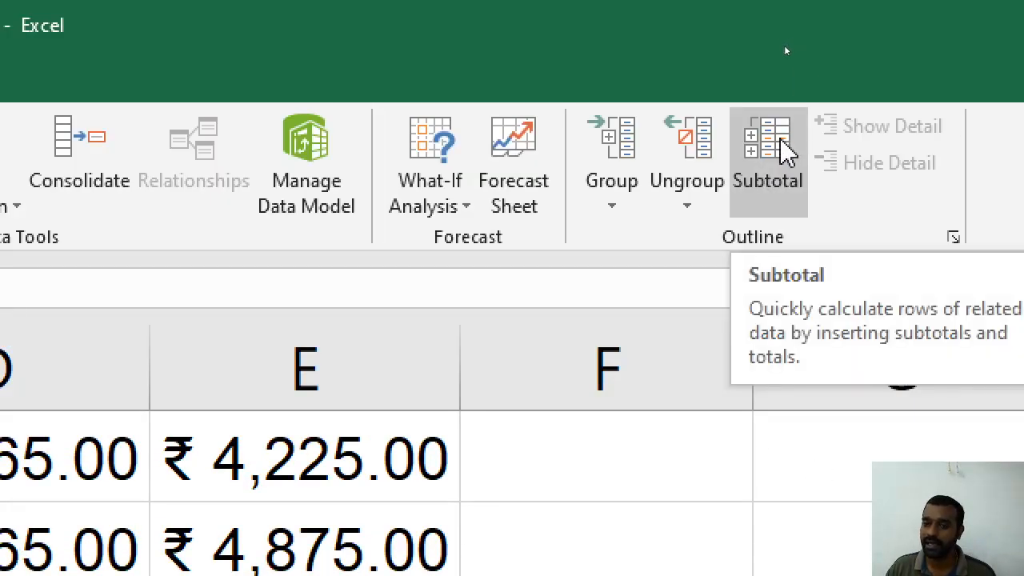
pyautogui.click(780, 144)
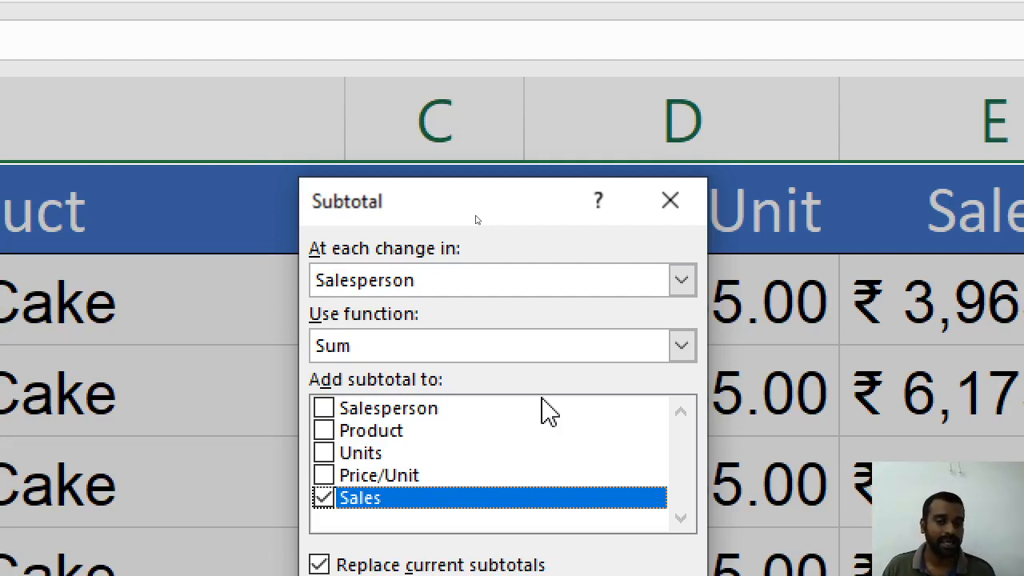
pyautogui.click(438, 298)
pyautogui.click(402, 329)
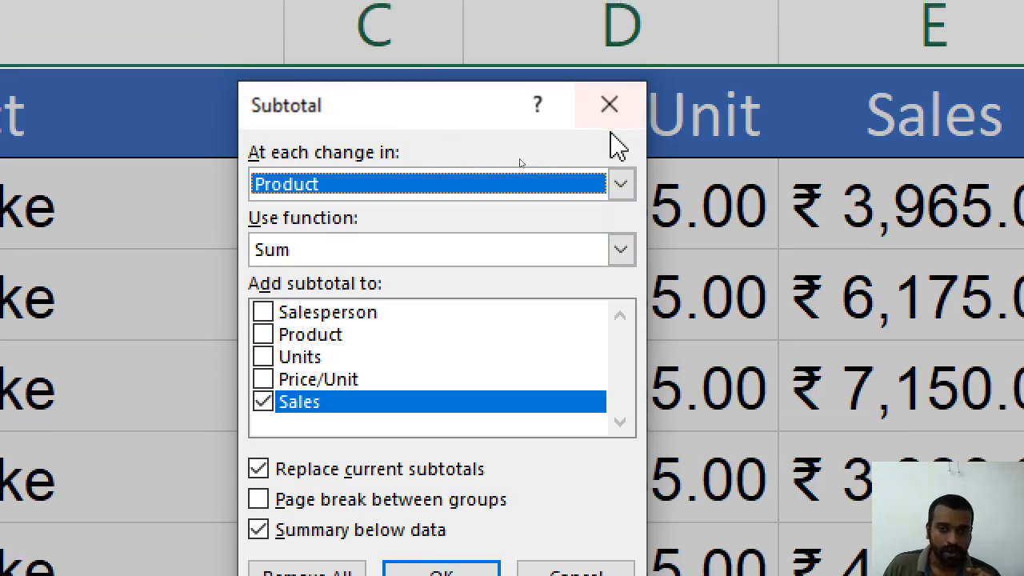
pyautogui.click(620, 84)
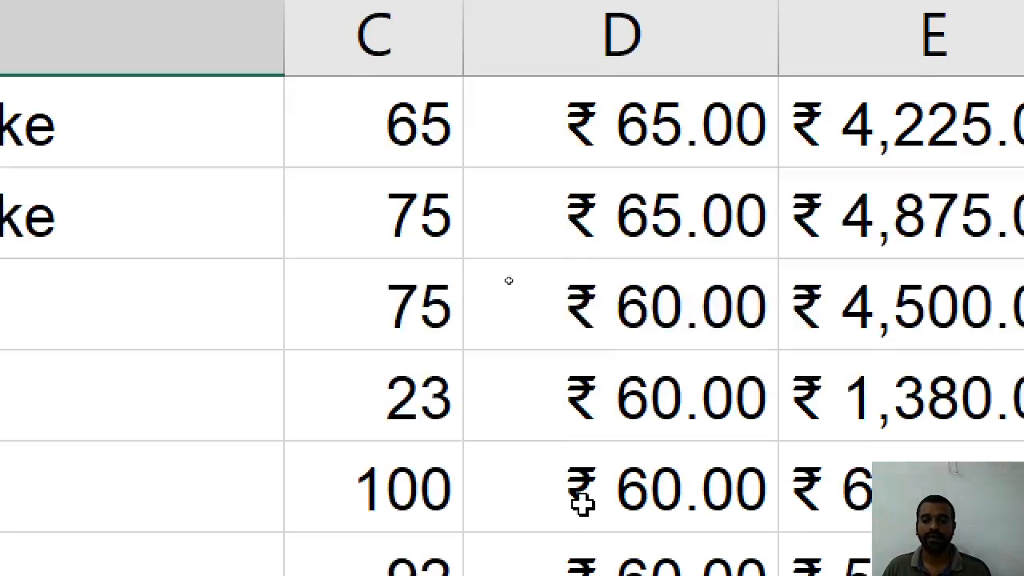
# Add Sum subtotals of Sales at each change in Product through the Subtotal dialog
pyautogui.click(452, 430)
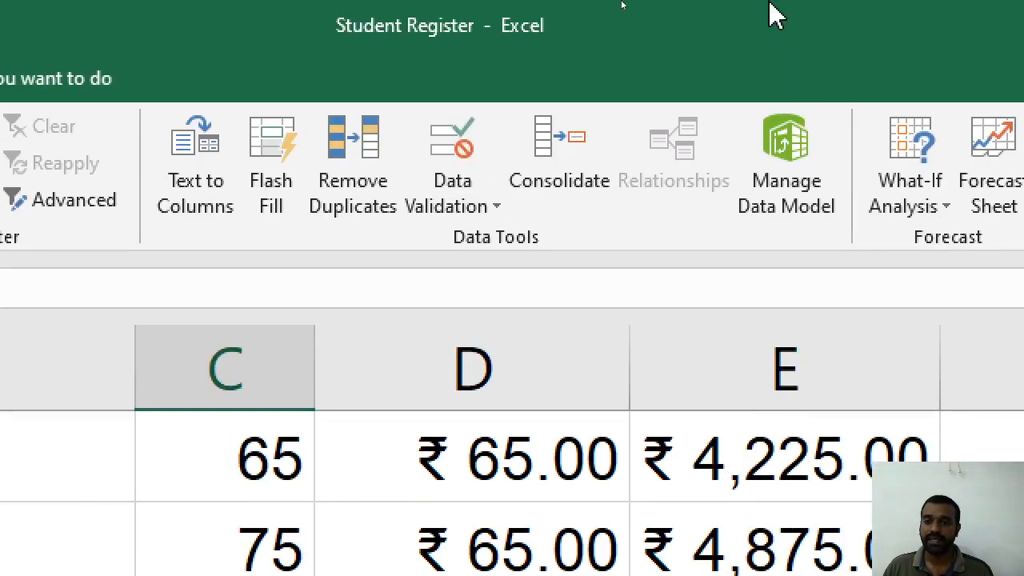
pyautogui.click(832, 182)
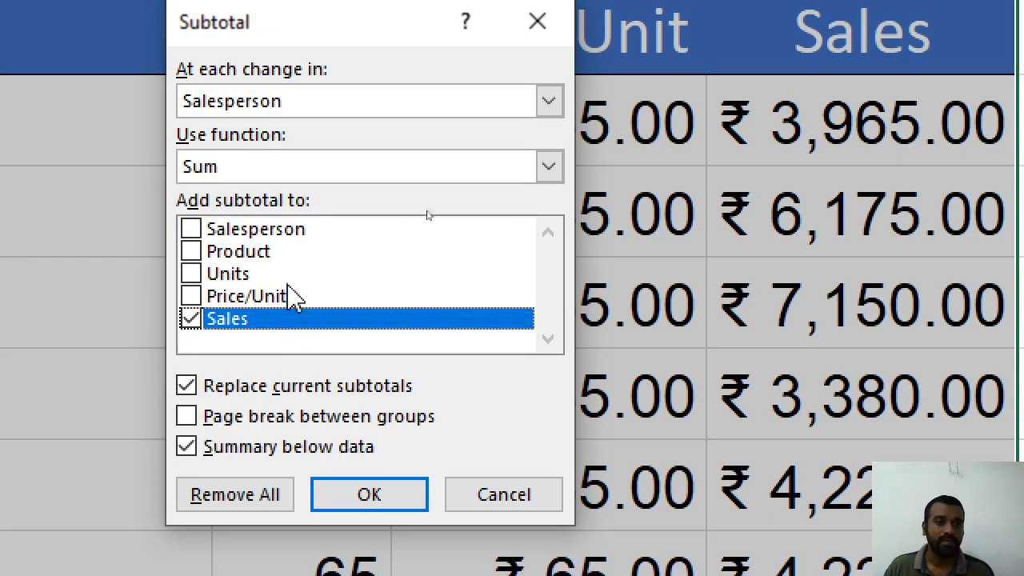
pyautogui.click(246, 108)
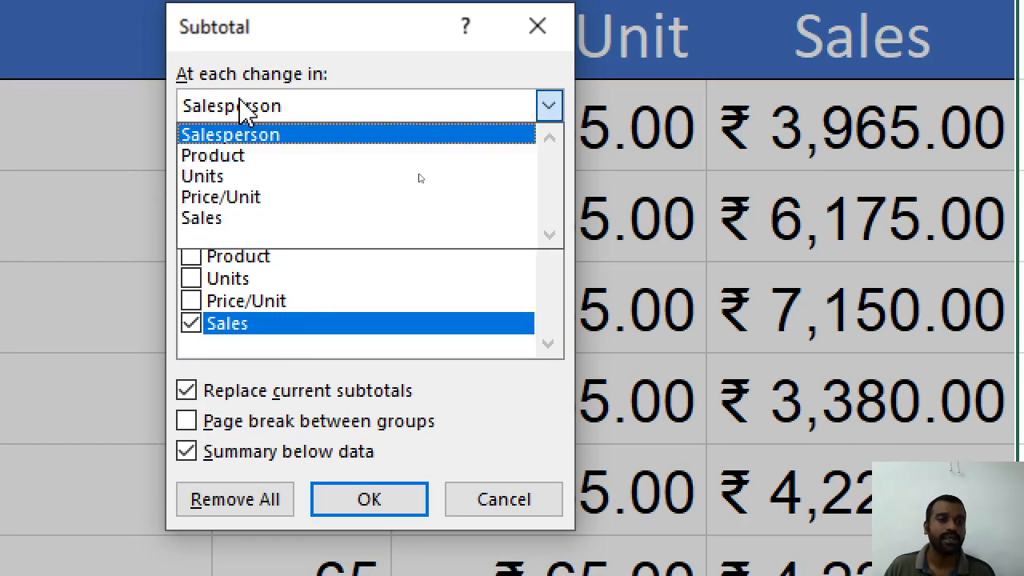
pyautogui.click(245, 155)
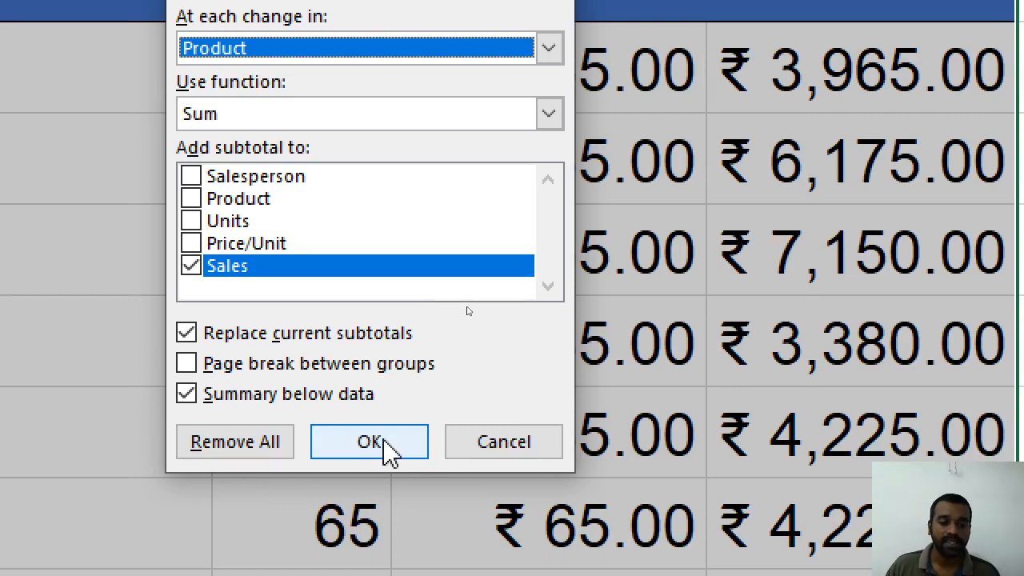
pyautogui.click(370, 443)
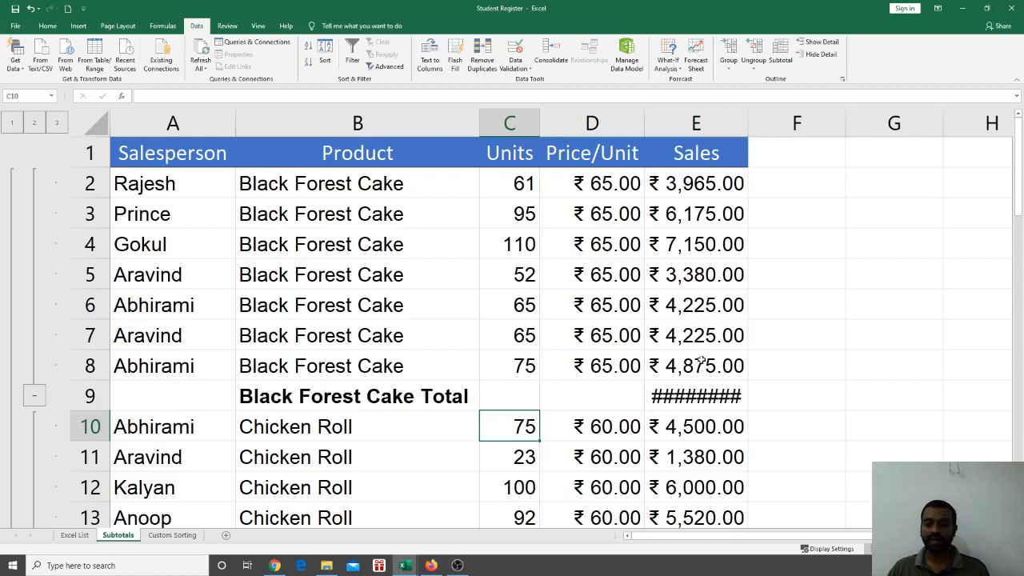
# Autofit column E so ₹ 33,995.00 shows, then review subtotals down to the ₹ 98,684.90 Grand Total
pyautogui.doubleClick(746, 124)
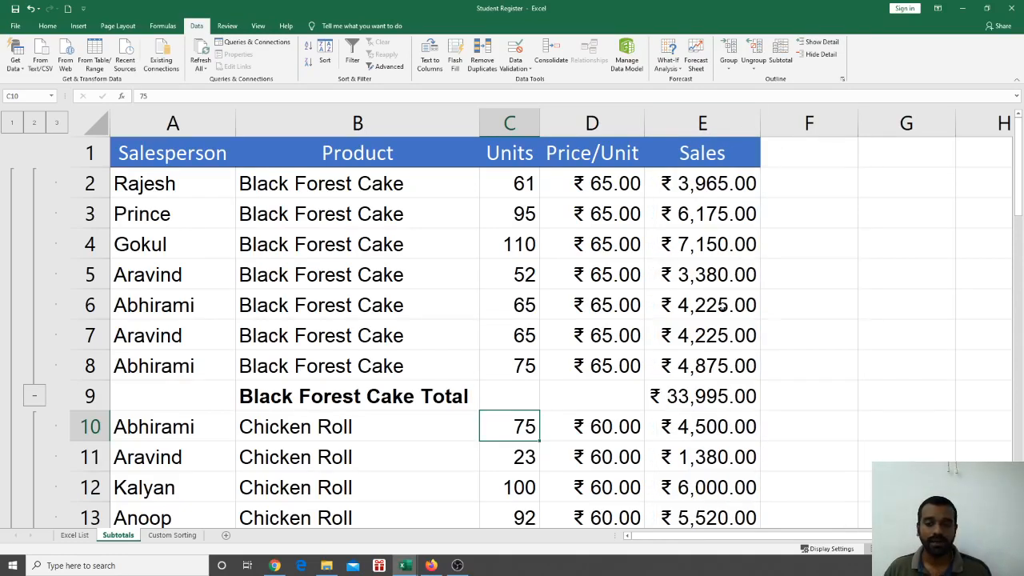
pyautogui.click(757, 392)
pyautogui.scroll(-2, 660, 312)
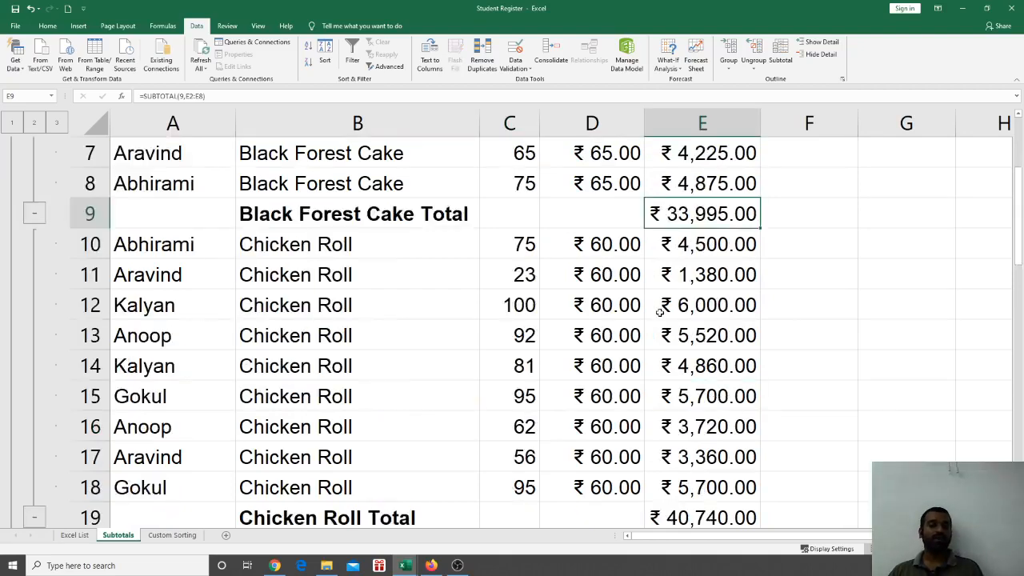
pyautogui.scroll(-5, 660, 312)
pyautogui.scroll(4, 662, 304)
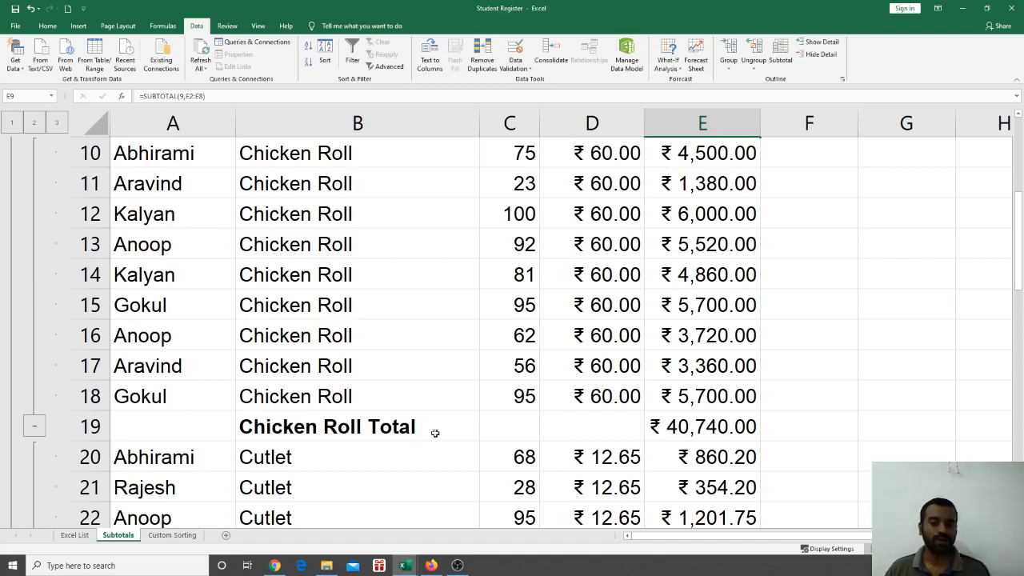
pyautogui.scroll(-5, 744, 432)
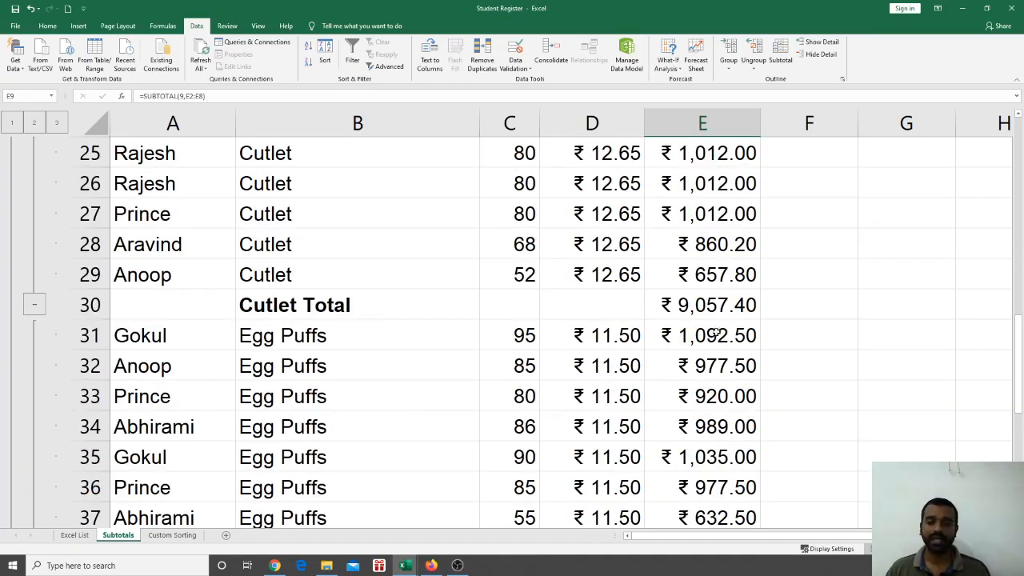
pyautogui.scroll(-2, 716, 335)
pyautogui.scroll(-3, 715, 336)
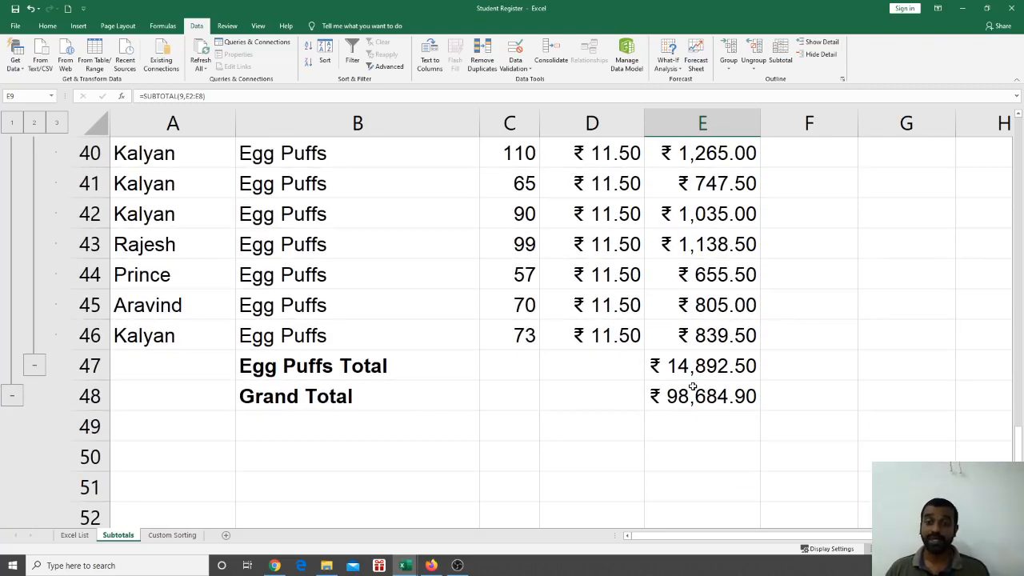
pyautogui.scroll(13, 689, 382)
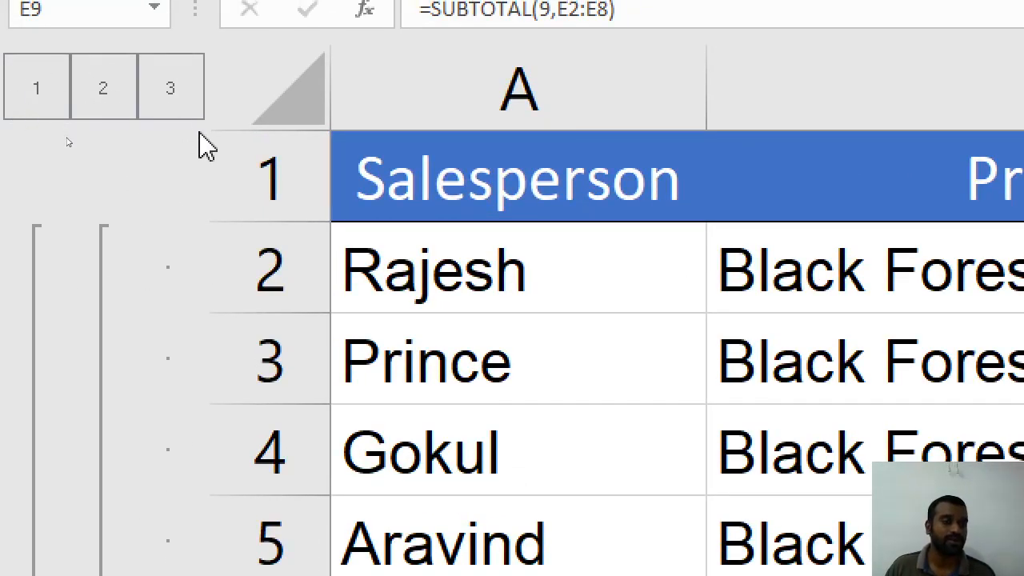
# Switch between outline levels 1, 2 and 3 to view Grand Total, product totals and all details
pyautogui.click(16, 102)
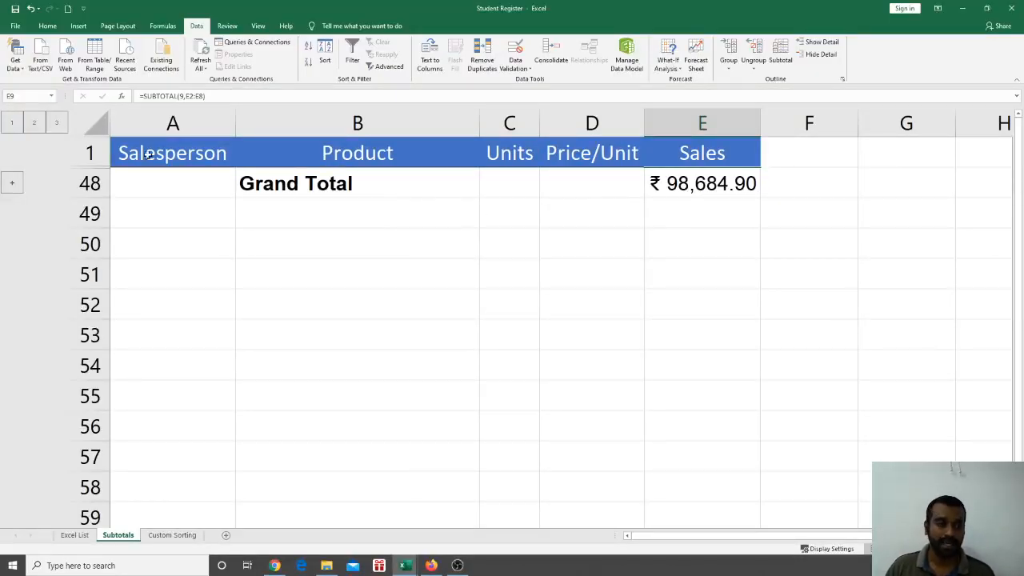
pyautogui.click(38, 126)
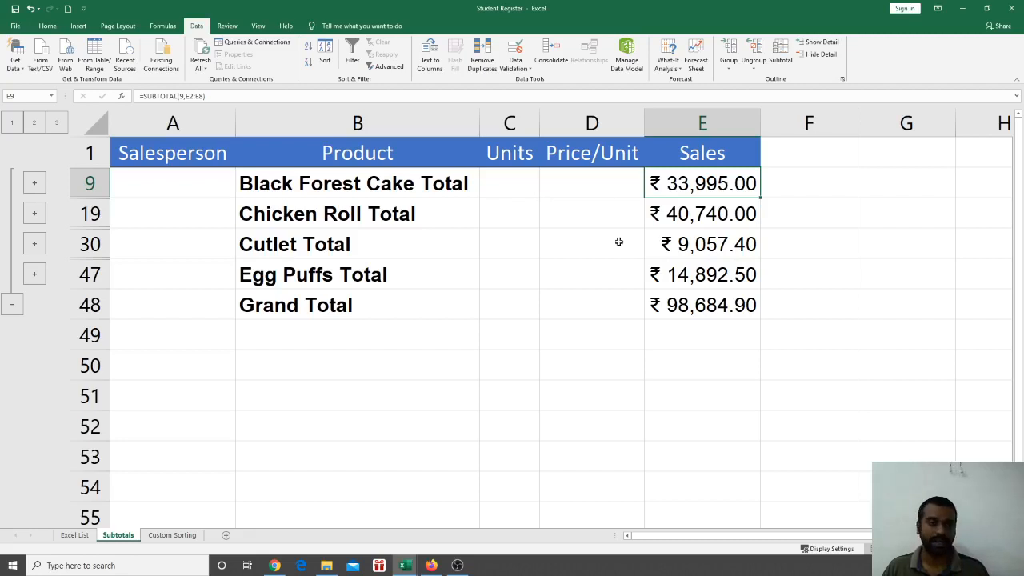
pyautogui.click(59, 125)
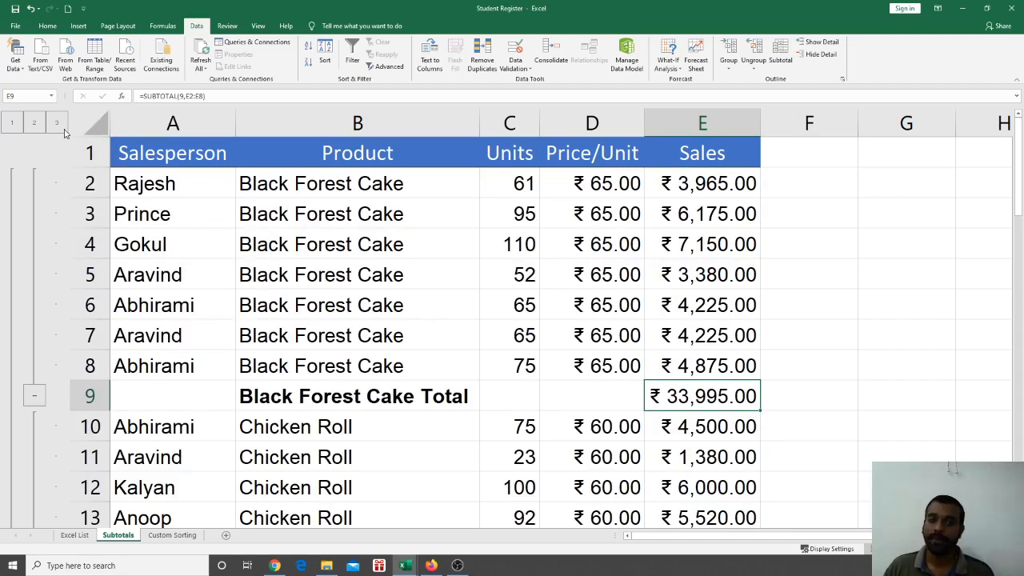
pyautogui.click(38, 124)
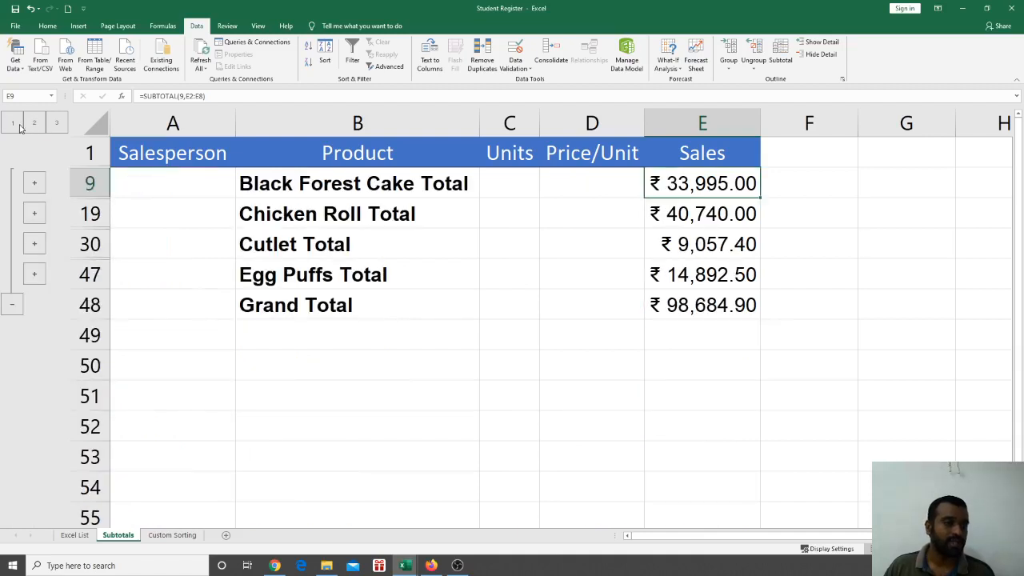
pyautogui.click(13, 123)
pyautogui.click(55, 125)
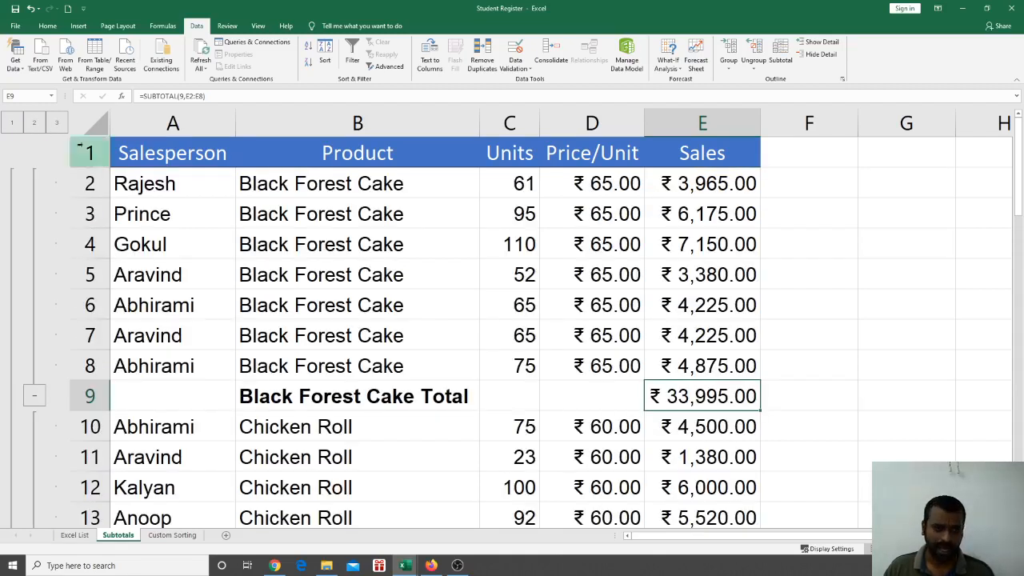
pyautogui.click(198, 205)
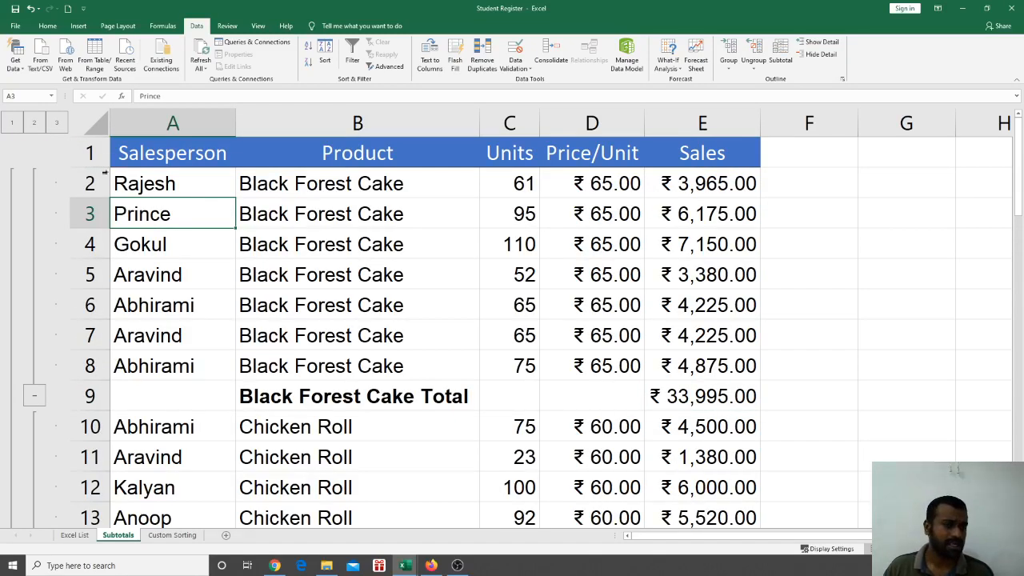
# Collapse to product totals, toggle the Chicken Roll and Black Forest Cake groups, leaving Egg Puffs expanded
pyautogui.click(34, 124)
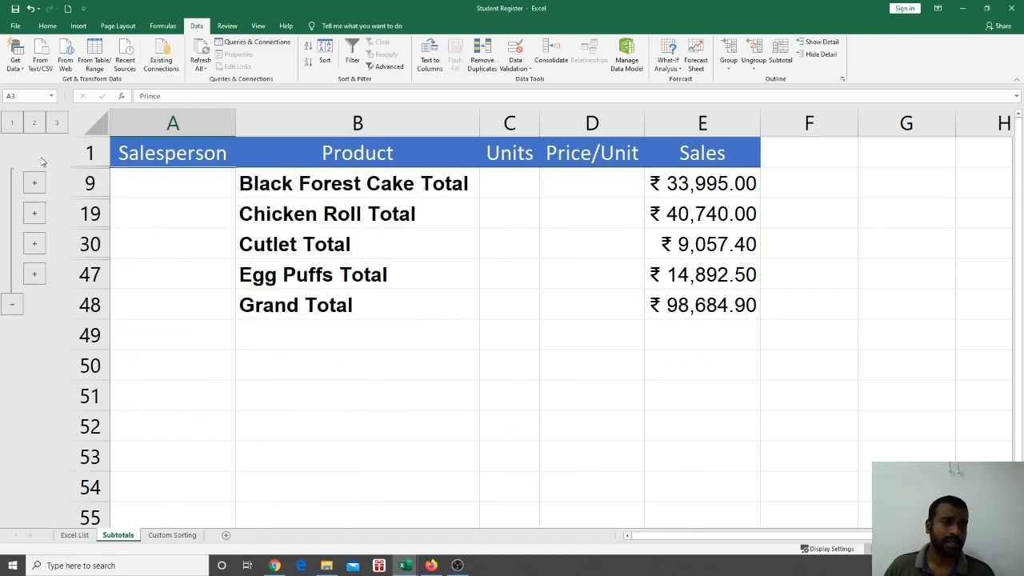
pyautogui.click(34, 214)
pyautogui.scroll(-2, 553, 293)
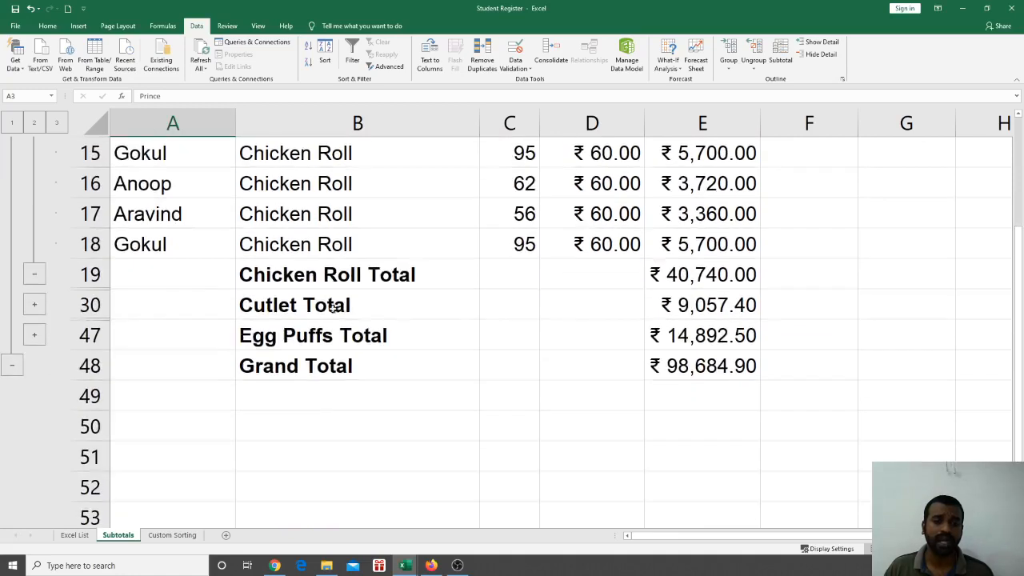
pyautogui.scroll(3, 333, 308)
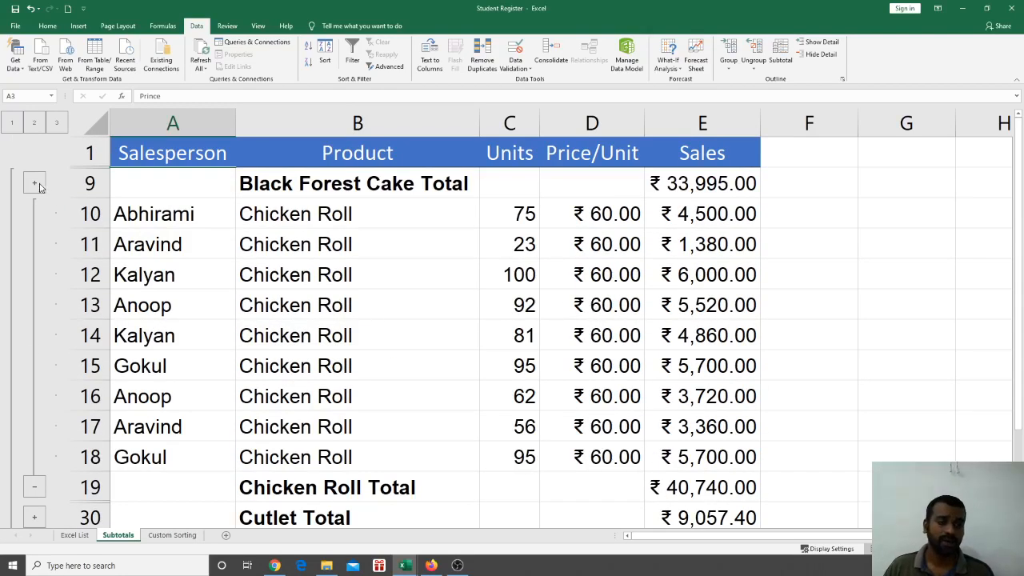
pyautogui.click(39, 185)
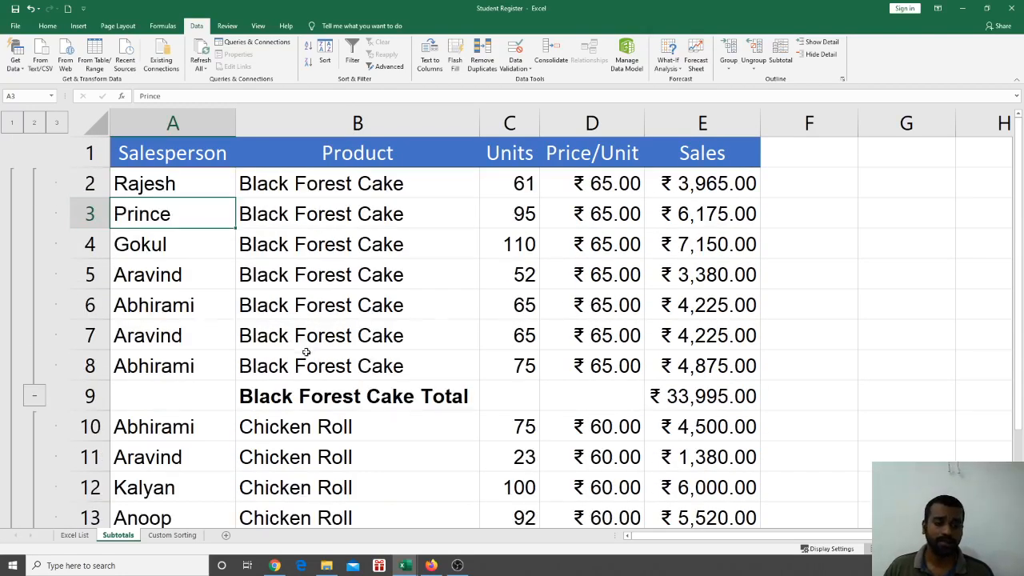
pyautogui.click(35, 392)
pyautogui.click(42, 487)
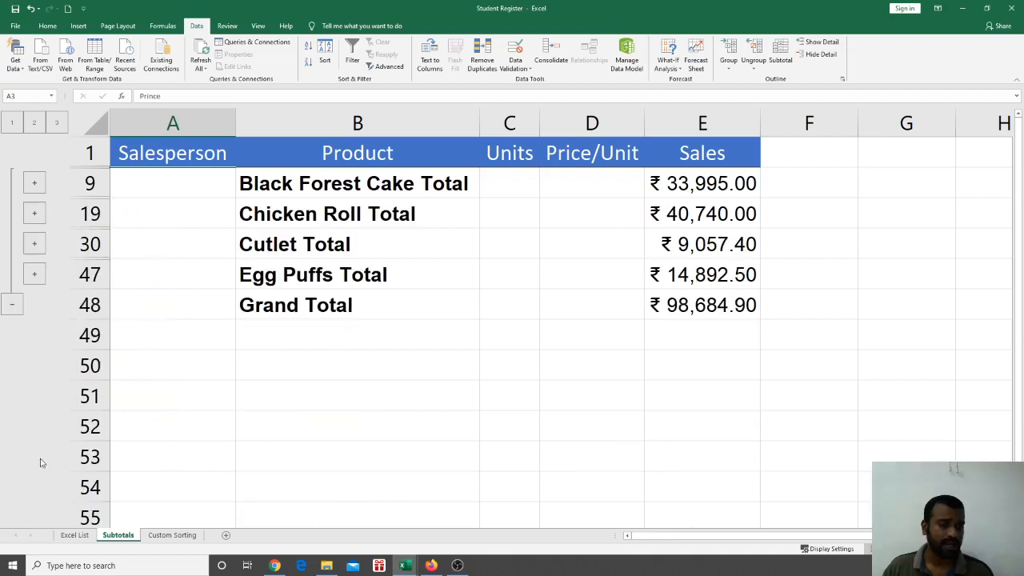
pyautogui.click(34, 276)
pyautogui.scroll(-1, 493, 393)
pyautogui.scroll(3, 493, 389)
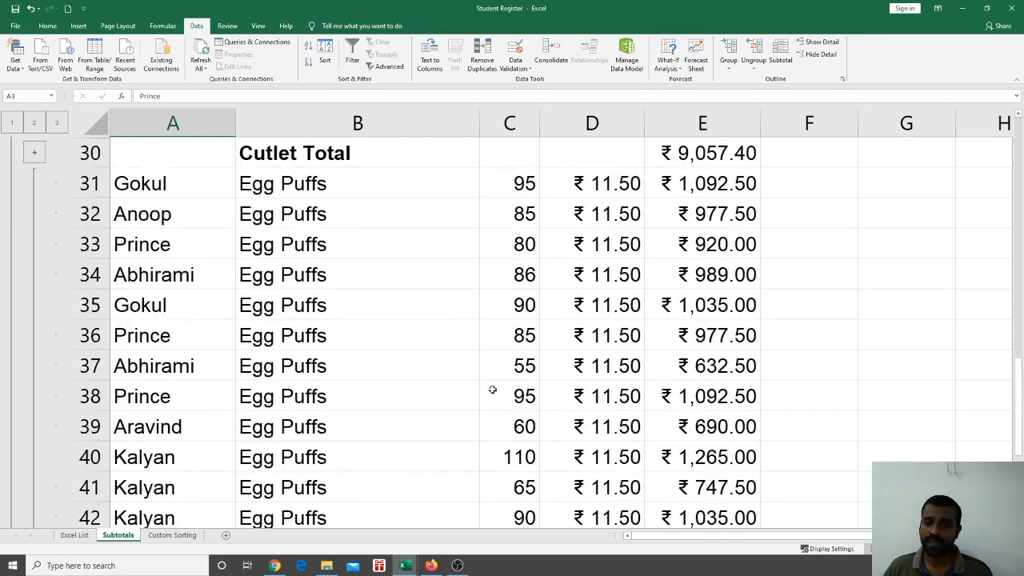
pyautogui.scroll(2, 493, 390)
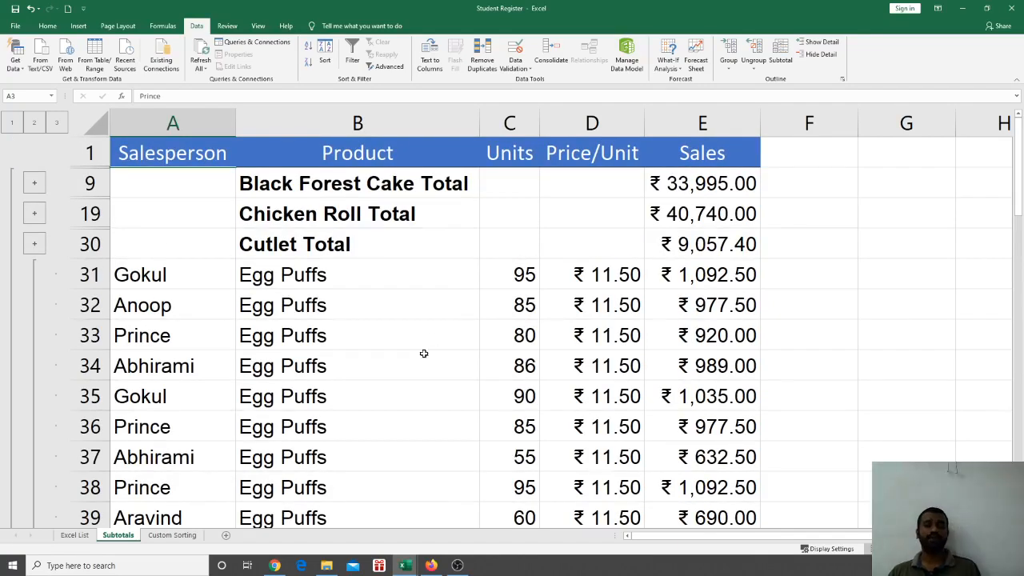
# Reopen the Subtotal dialog and choose Remove All to clear the subtotals and outline
pyautogui.click(621, 249)
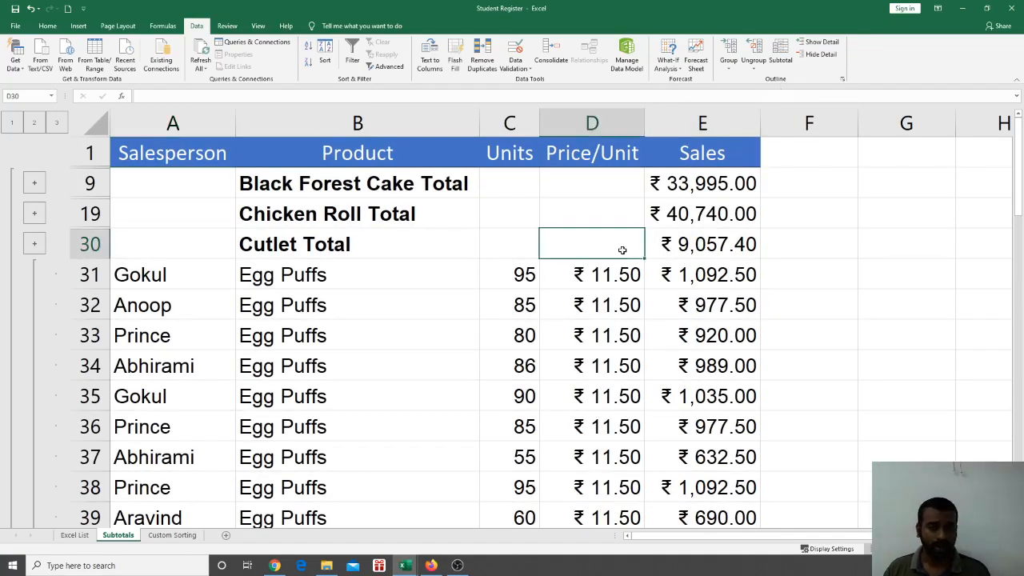
pyautogui.click(781, 64)
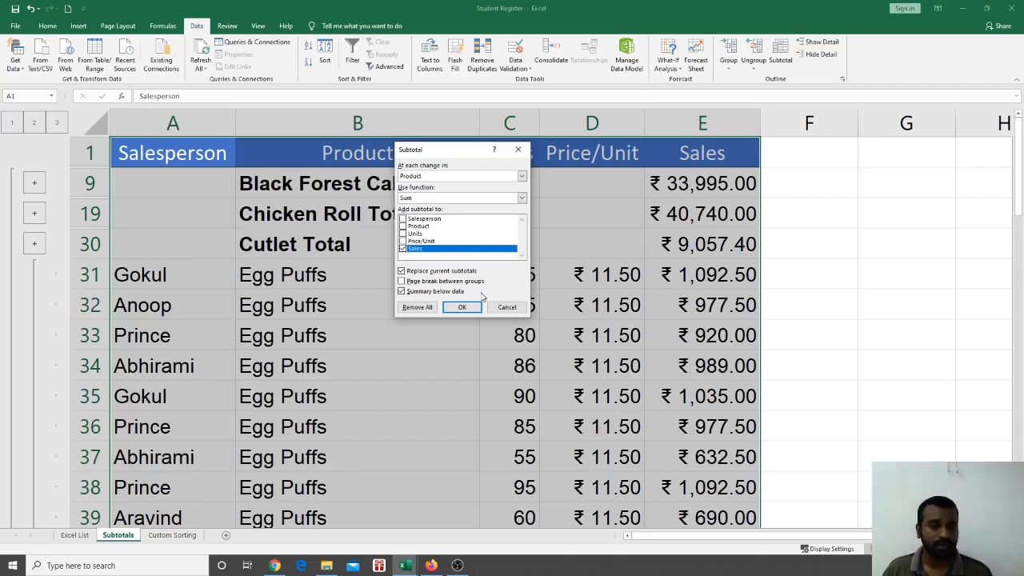
pyautogui.click(517, 150)
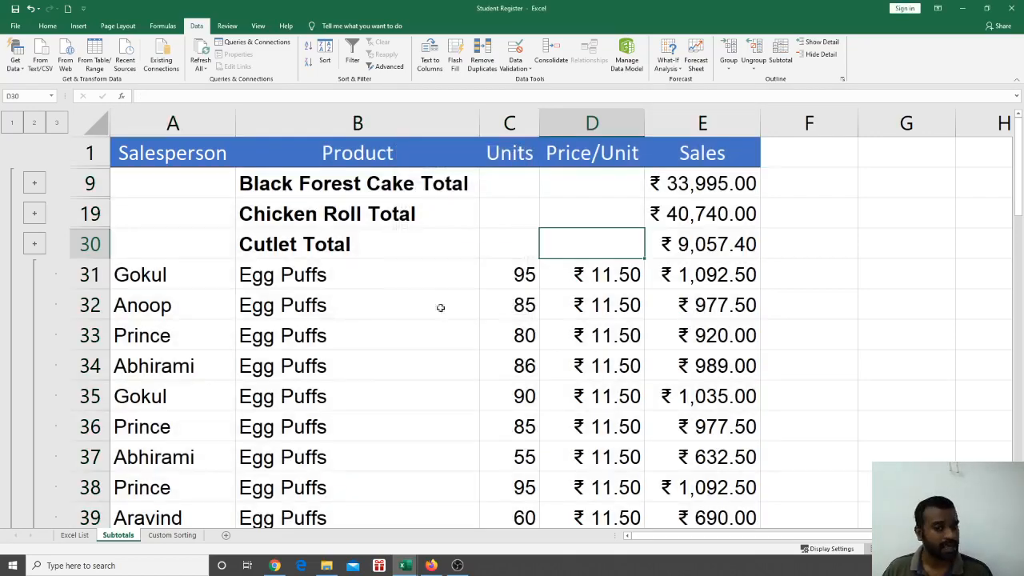
pyautogui.click(421, 334)
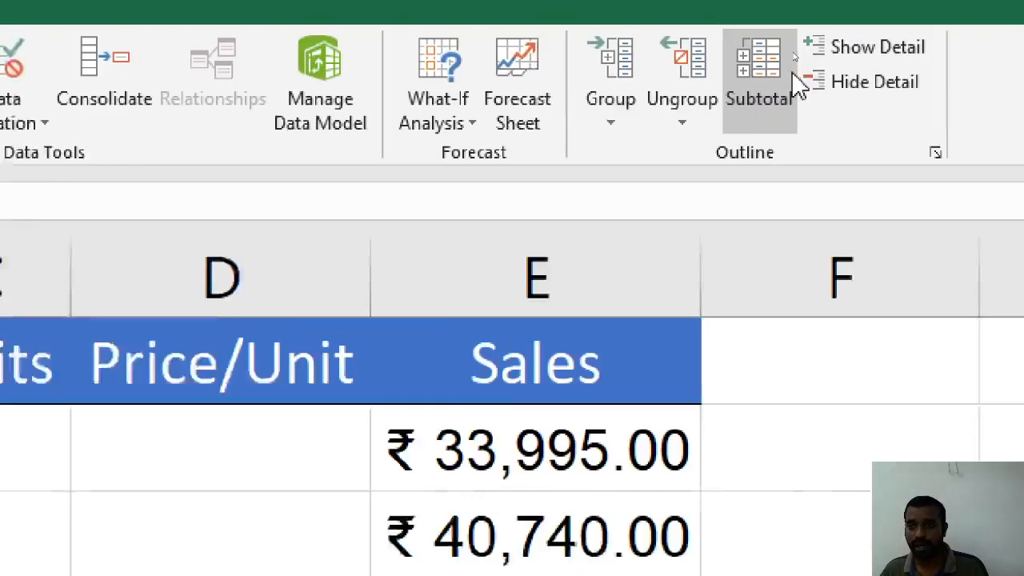
pyautogui.click(778, 58)
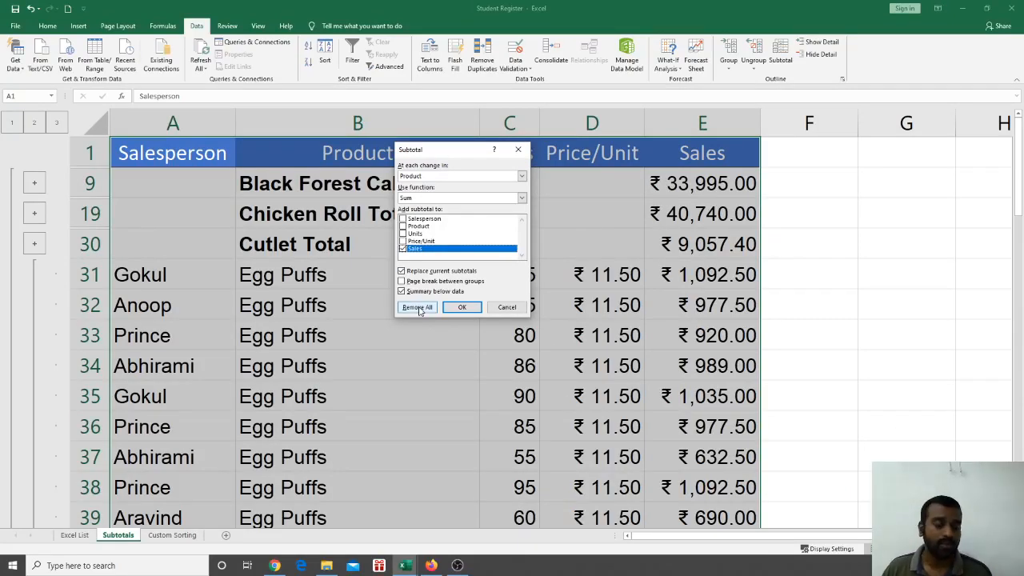
pyautogui.click(416, 307)
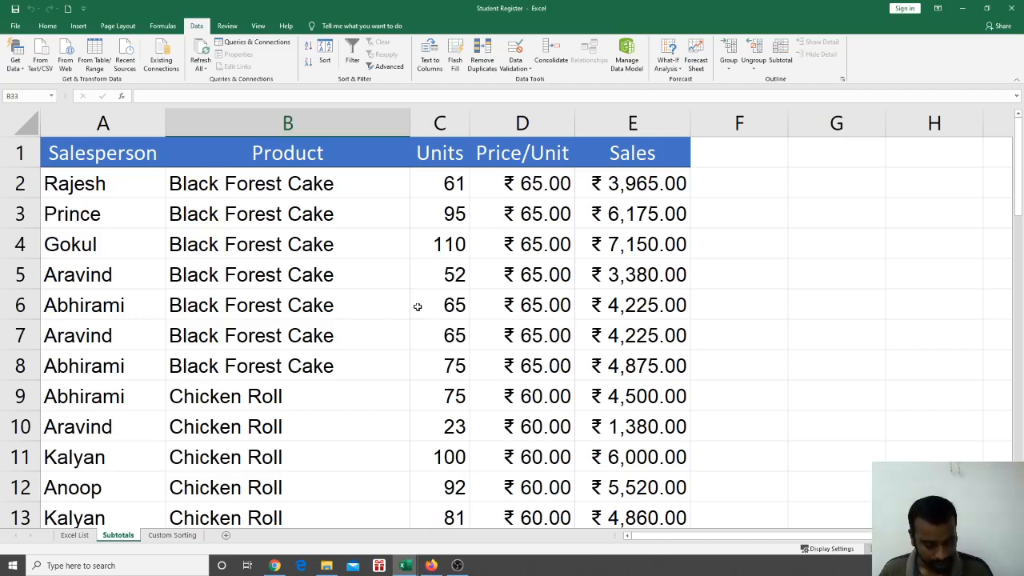
pyautogui.hotkey('alt', 'Tab')
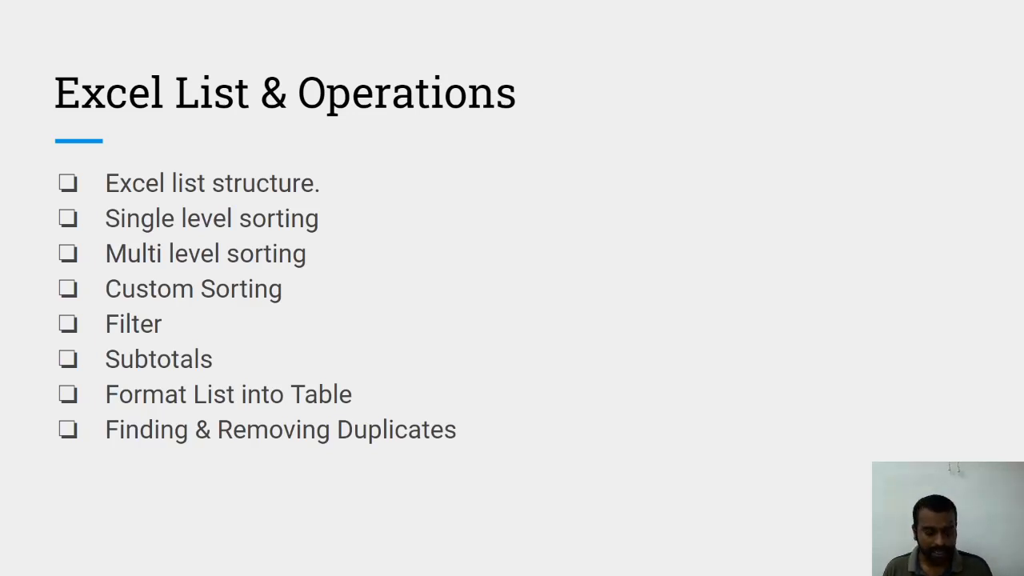
pyautogui.hotkey('alt', 'Tab')
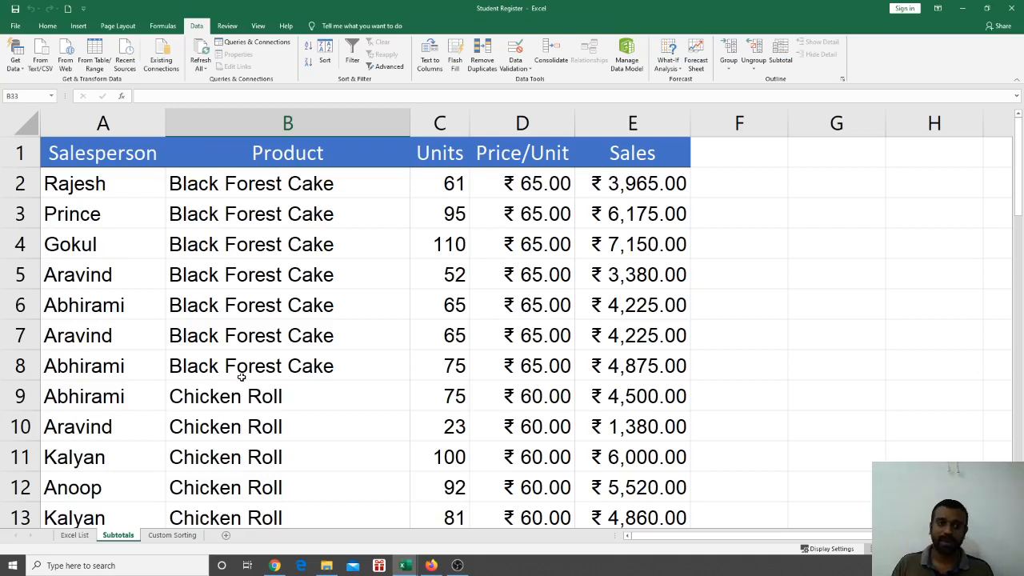
# Switch to the Excel List sheet of student records
pyautogui.click(152, 298)
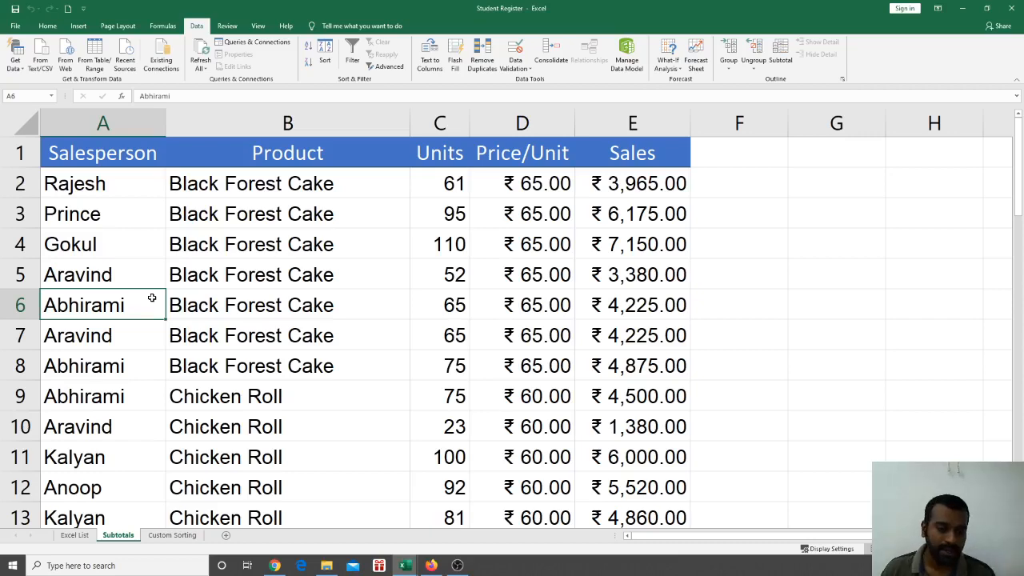
pyautogui.click(74, 535)
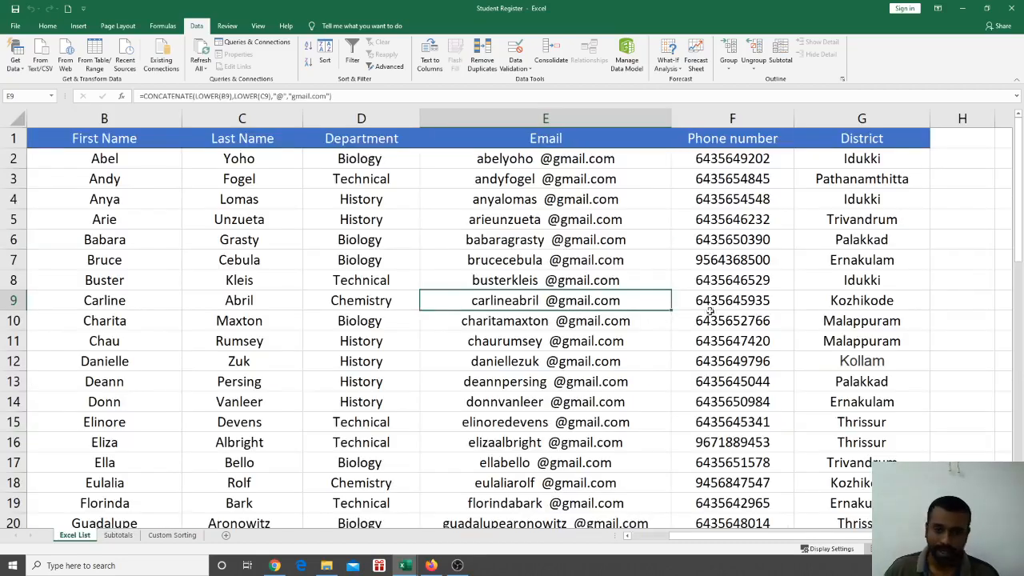
pyautogui.scroll(-2, 457, 350)
pyautogui.scroll(2, 457, 350)
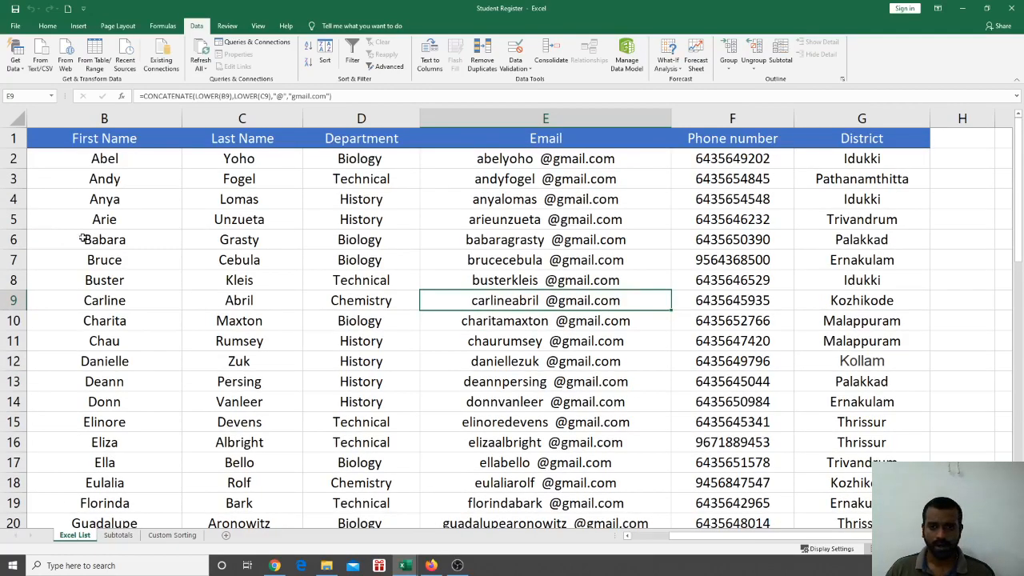
# Ctrl-select alternate rows 3, 5, 7, 9, 11, 13, 15, 17, 19 and 21 of the student list
pyautogui.keyDown('ctrl'); pyautogui.click(15, 179); pyautogui.keyUp('ctrl')
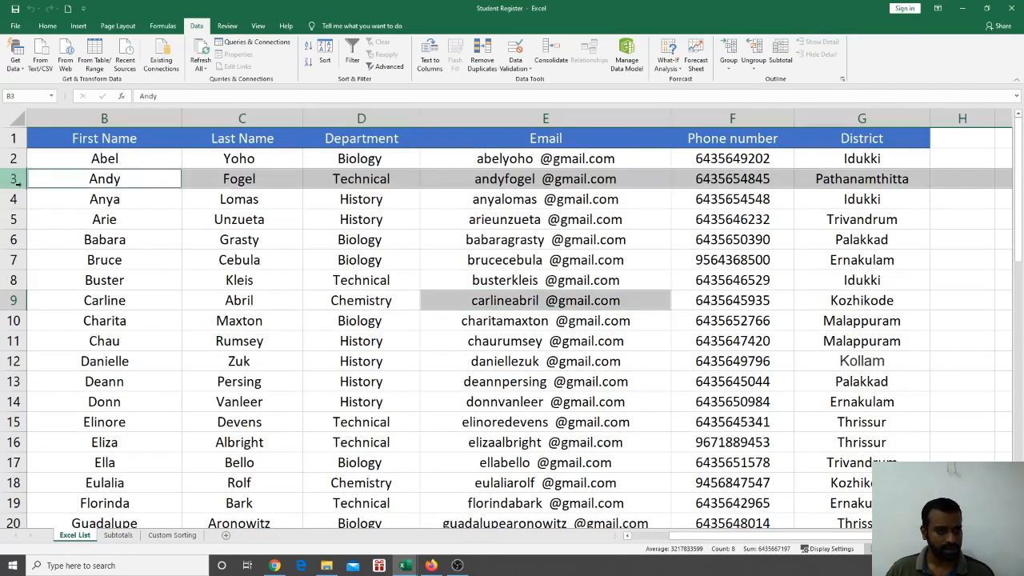
pyautogui.keyDown('ctrl'); pyautogui.click(14, 219); pyautogui.keyUp('ctrl')
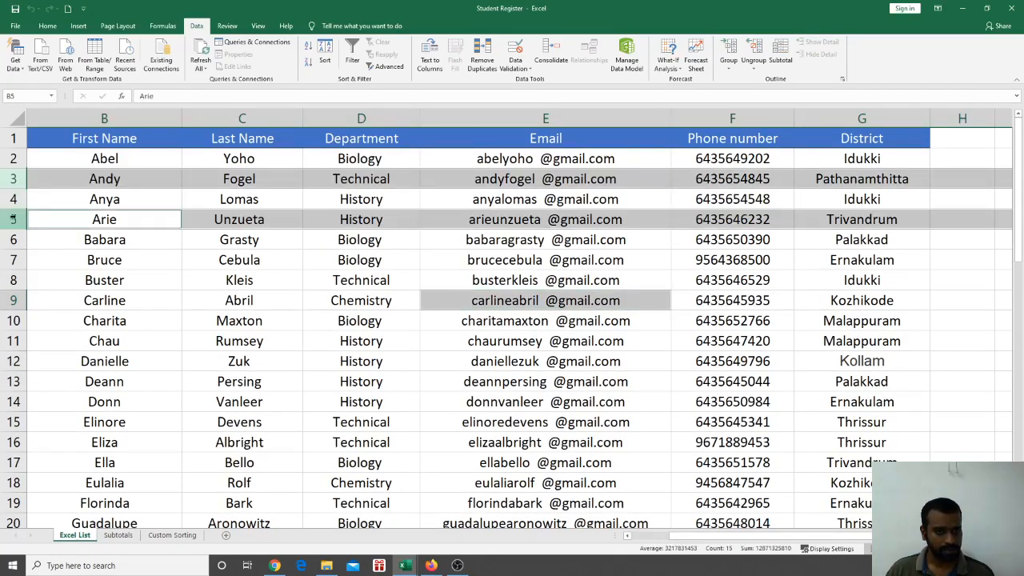
pyautogui.keyDown('ctrl'); pyautogui.click(14, 259); pyautogui.keyUp('ctrl')
pyautogui.keyDown('ctrl'); pyautogui.click(13, 300); pyautogui.keyUp('ctrl')
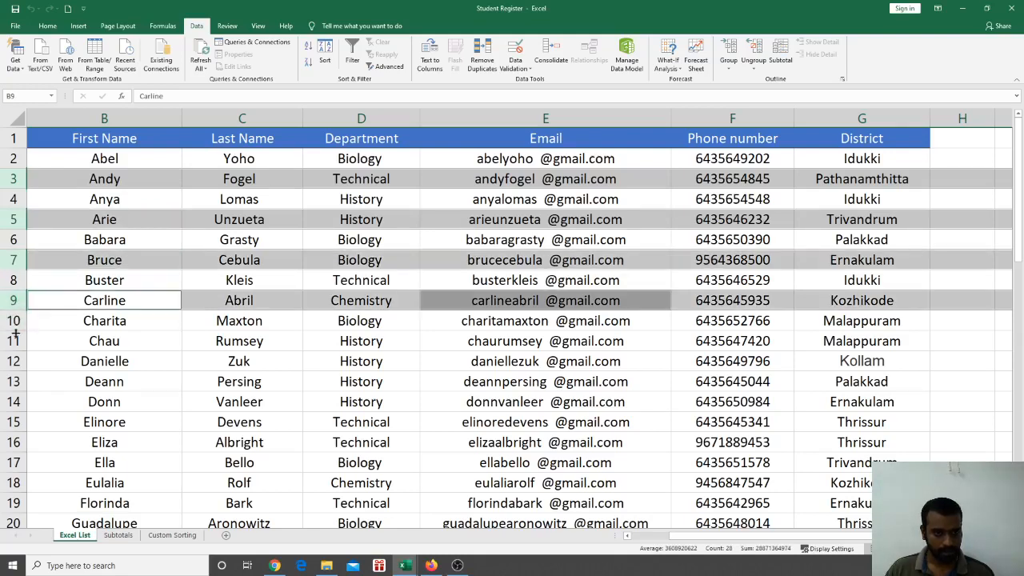
pyautogui.keyDown('ctrl'); pyautogui.click(13, 340); pyautogui.keyUp('ctrl')
pyautogui.keyDown('ctrl'); pyautogui.click(13, 381); pyautogui.keyUp('ctrl')
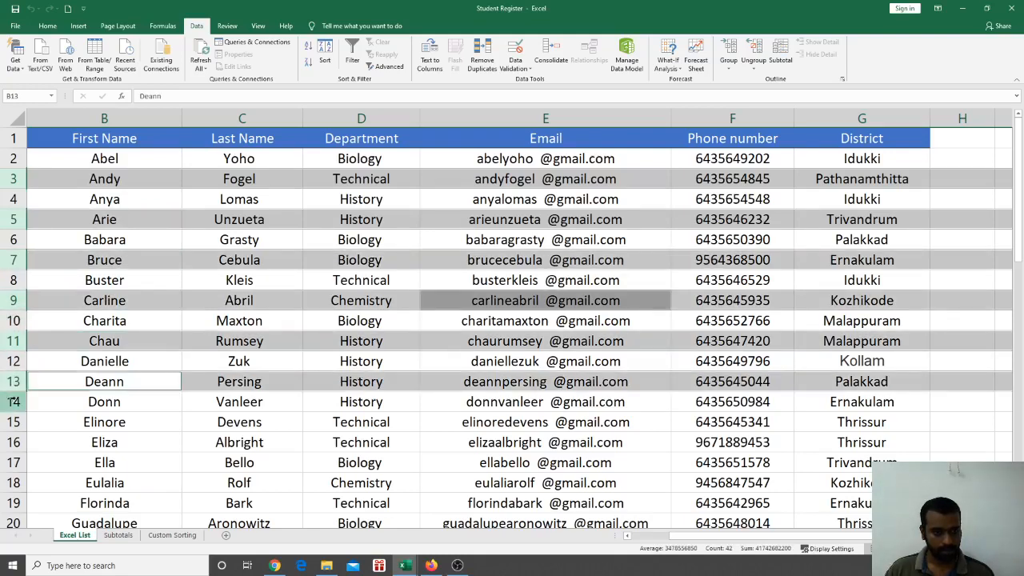
pyautogui.keyDown('ctrl'); pyautogui.click(12, 422); pyautogui.keyUp('ctrl')
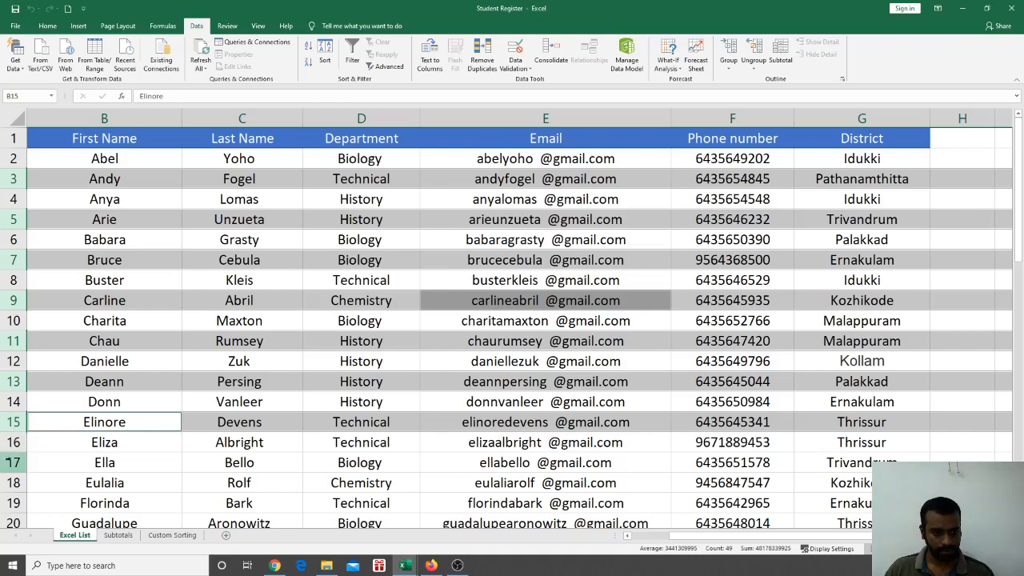
pyautogui.keyDown('ctrl'); pyautogui.click(14, 462); pyautogui.keyUp('ctrl')
pyautogui.scroll(-3, 119, 396)
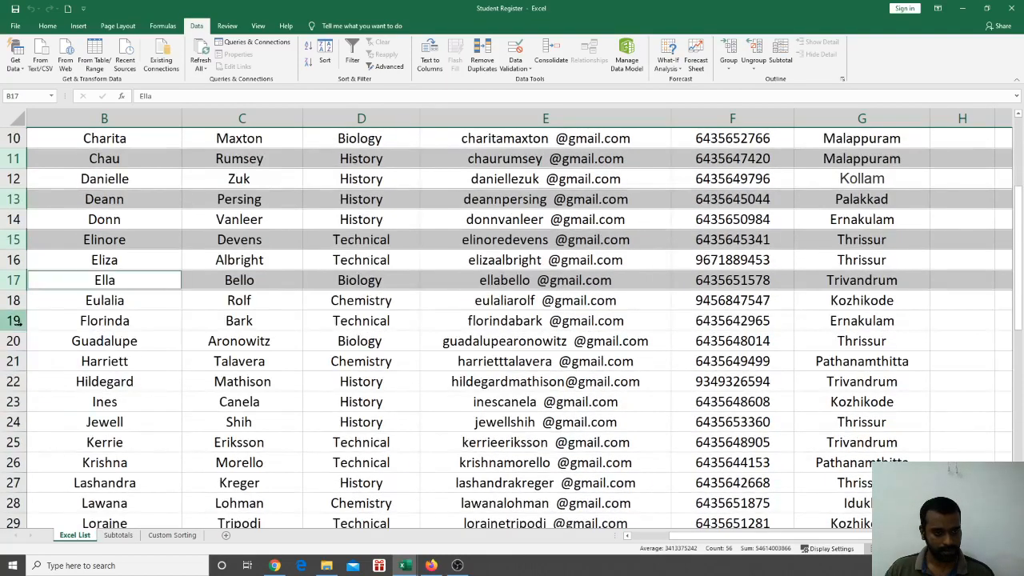
pyautogui.keyDown('ctrl'); pyautogui.click(15, 320); pyautogui.keyUp('ctrl')
pyautogui.keyDown('ctrl'); pyautogui.click(13, 361); pyautogui.keyUp('ctrl')
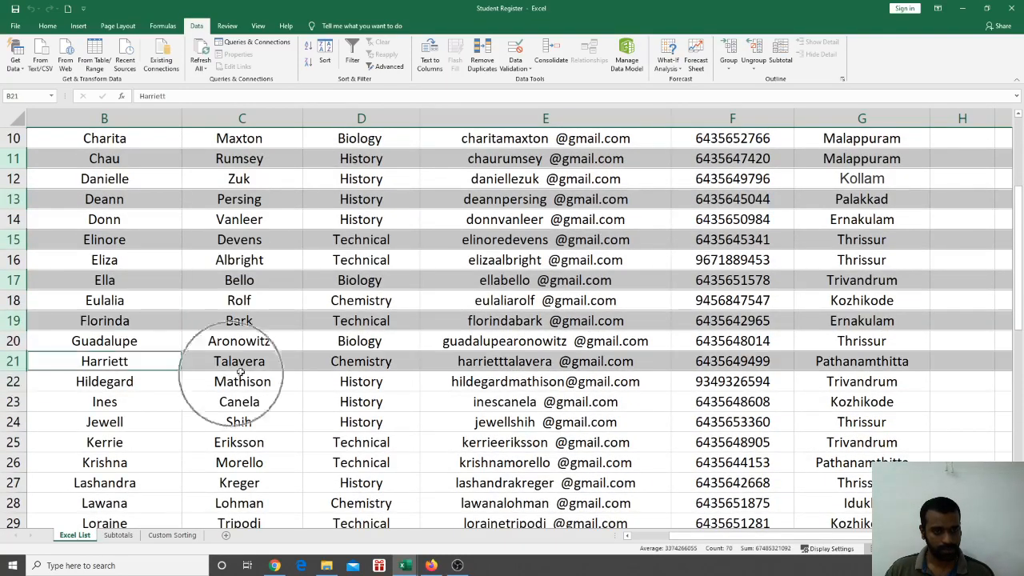
pyautogui.scroll(3, 319, 349)
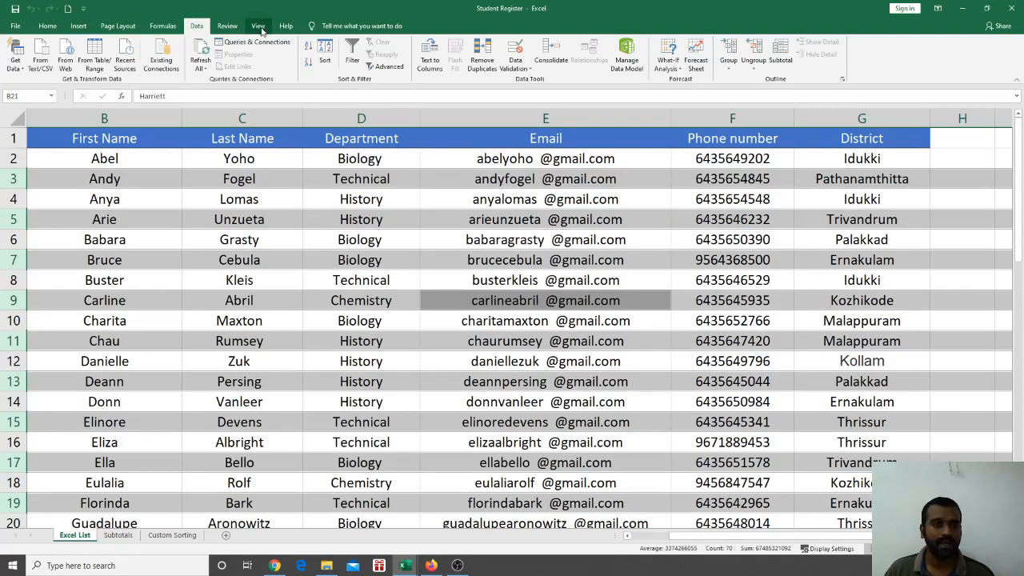
# Fill the selected alternate student rows 3–21 with a light grey theme colour
pyautogui.click(47, 25)
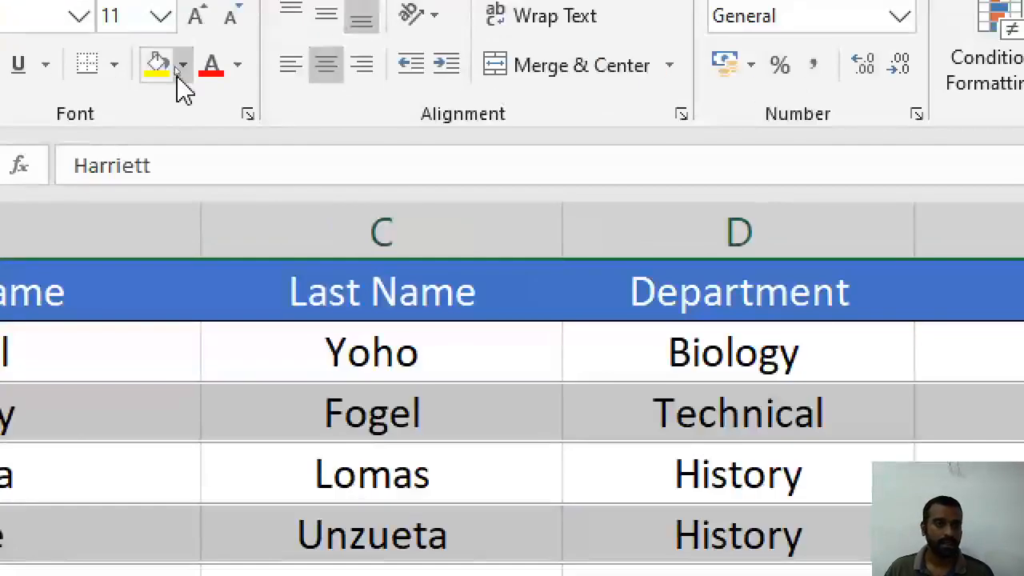
pyautogui.click(175, 63)
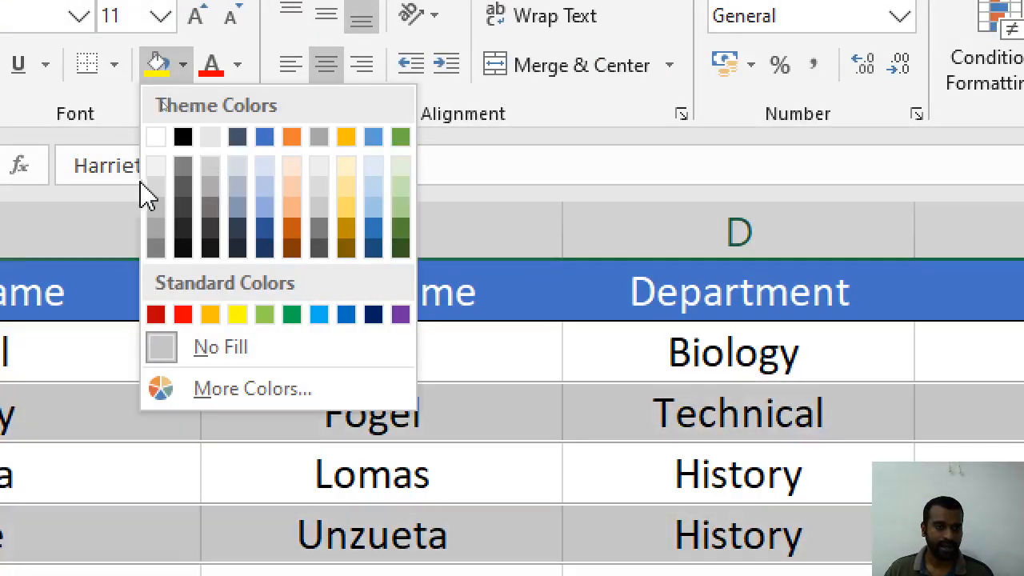
pyautogui.click(158, 192)
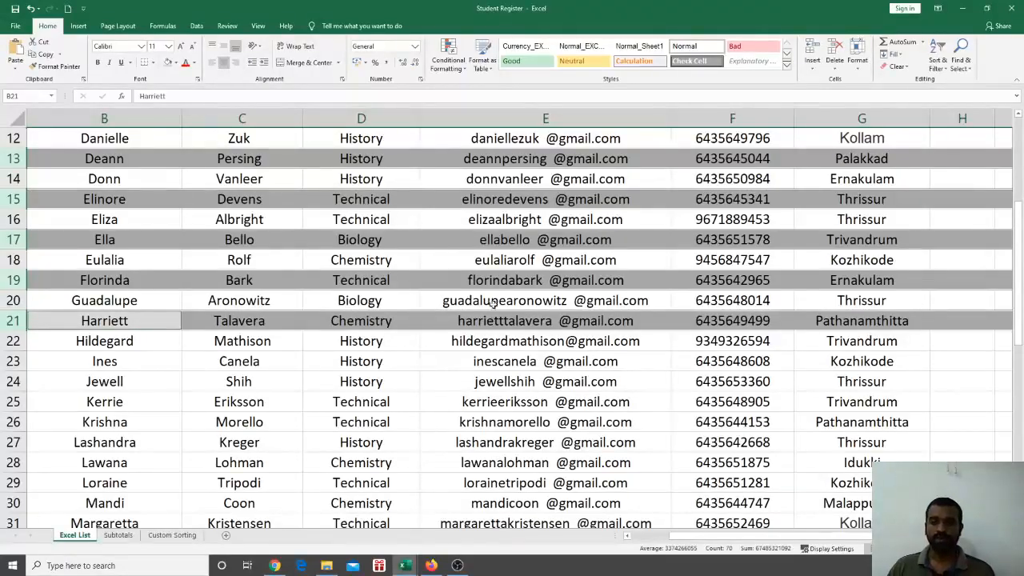
pyautogui.click(483, 377)
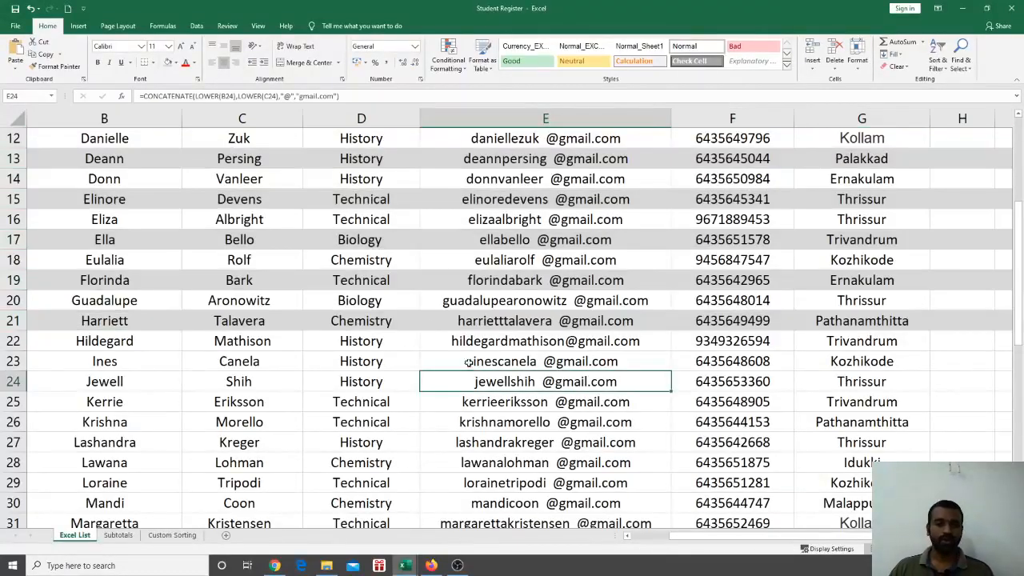
pyautogui.scroll(4, 479, 325)
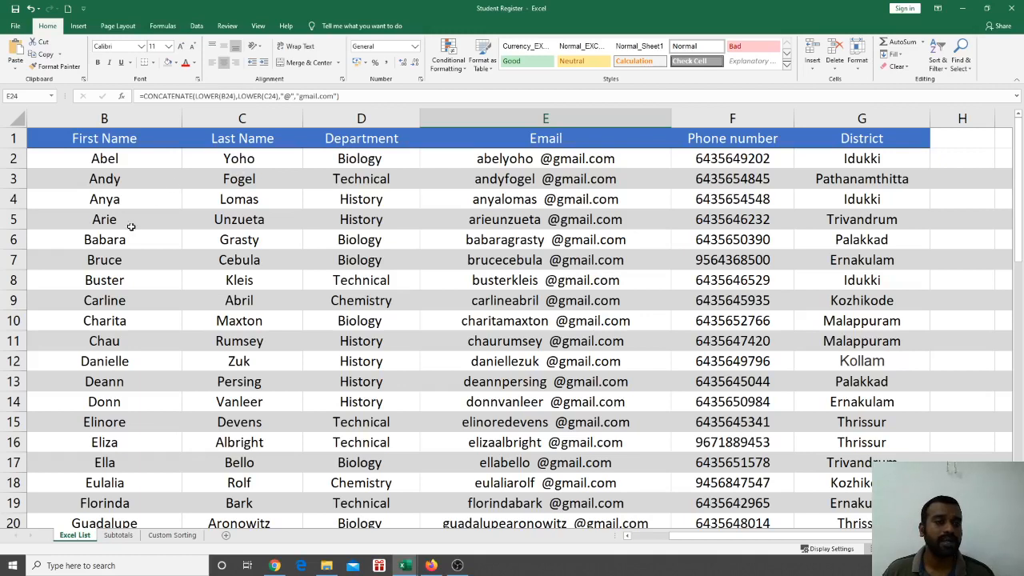
# Delete both the Last Name and First Name levels from the table's custom sort settings
pyautogui.click(374, 227)
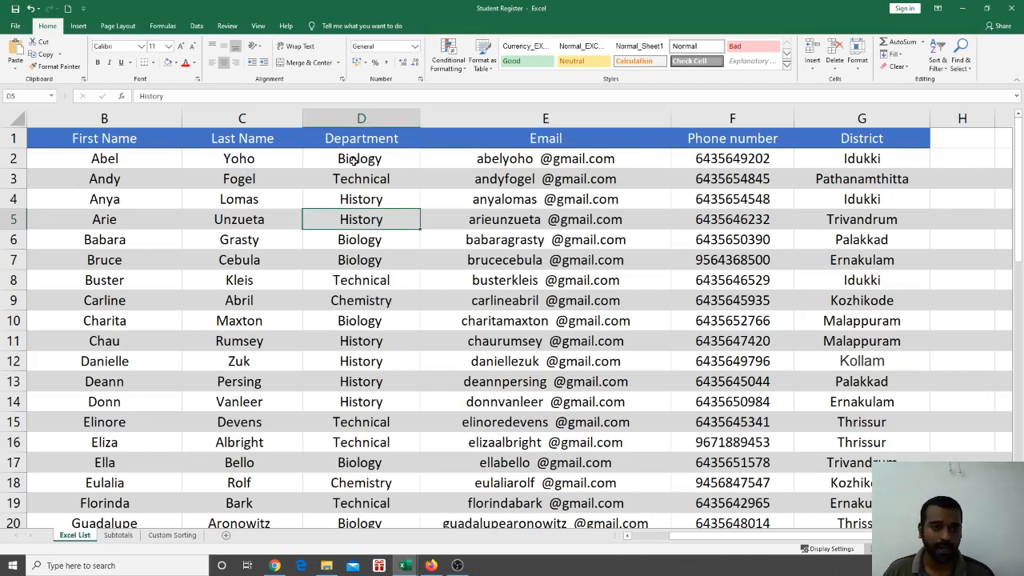
pyautogui.click(123, 182)
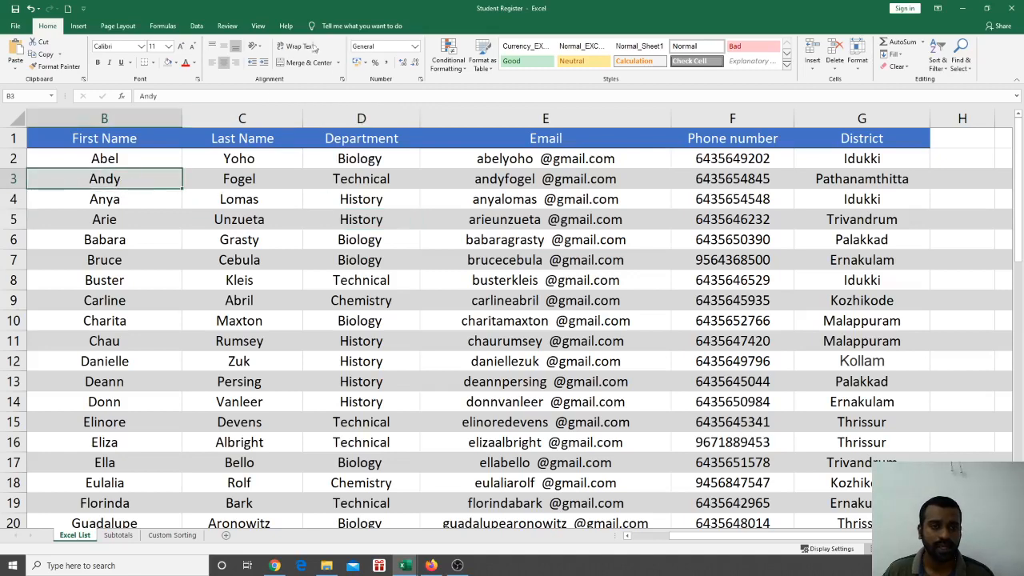
pyautogui.click(195, 26)
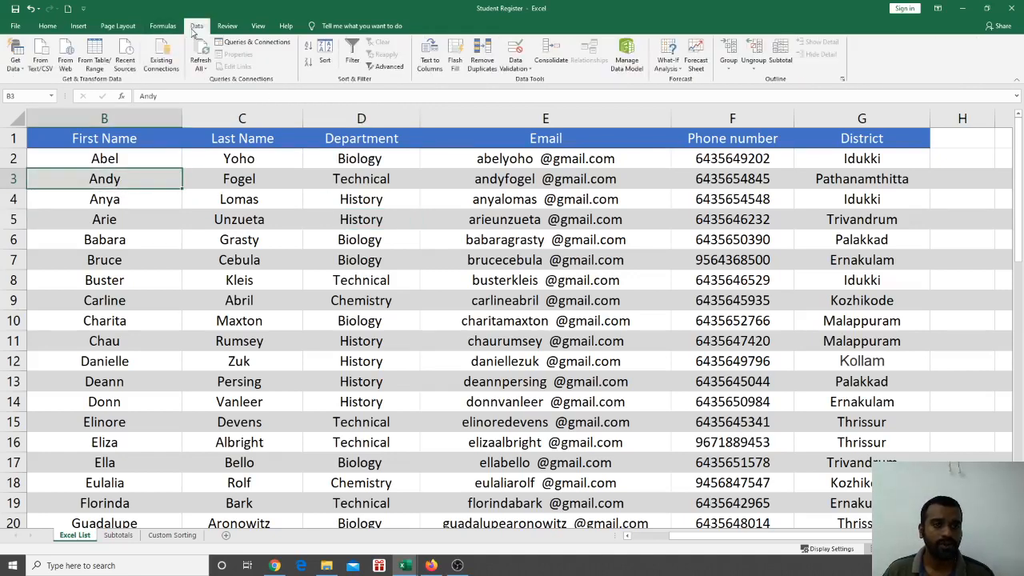
pyautogui.click(325, 62)
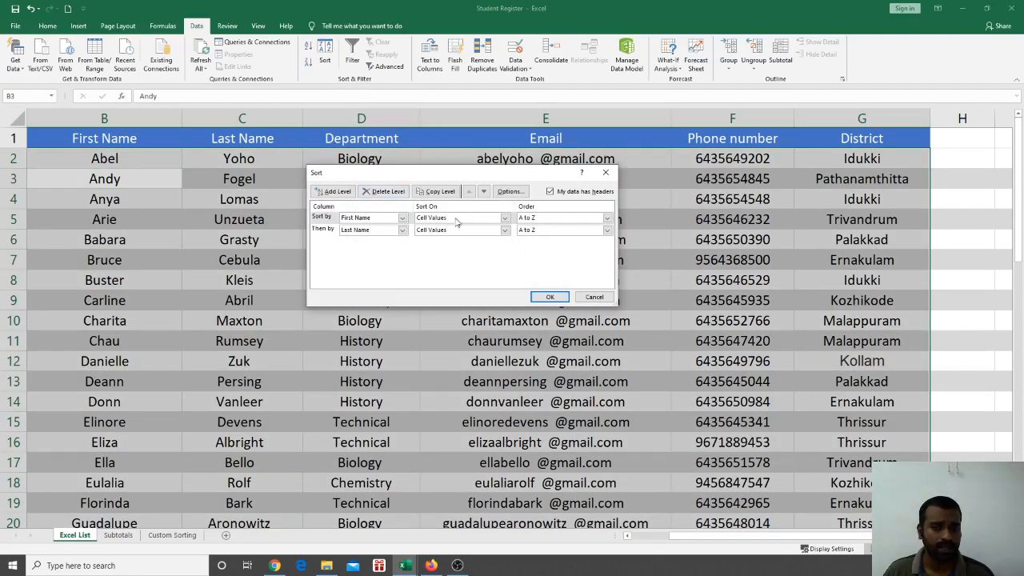
pyautogui.click(393, 194)
pyautogui.click(393, 194)
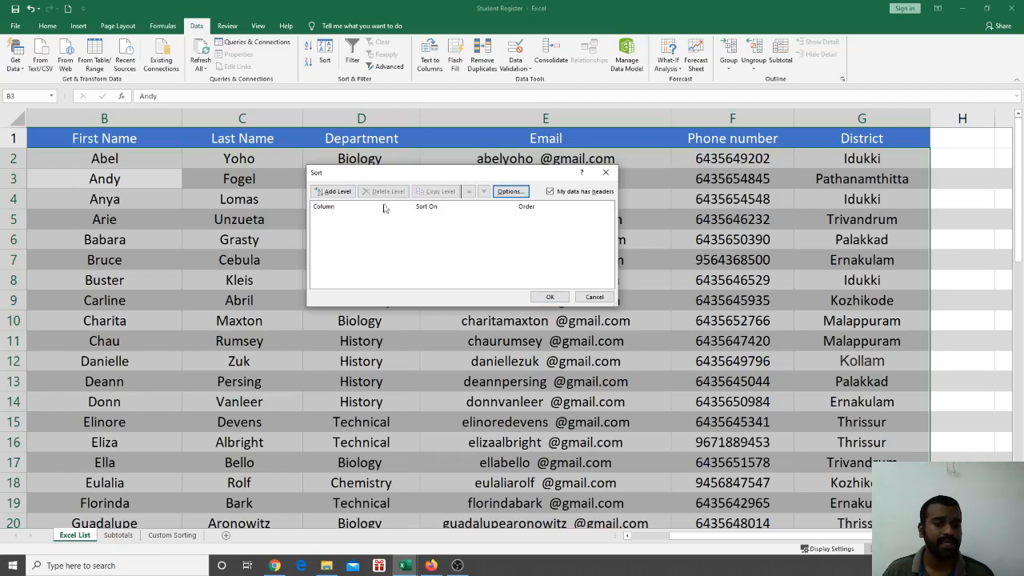
pyautogui.click(550, 297)
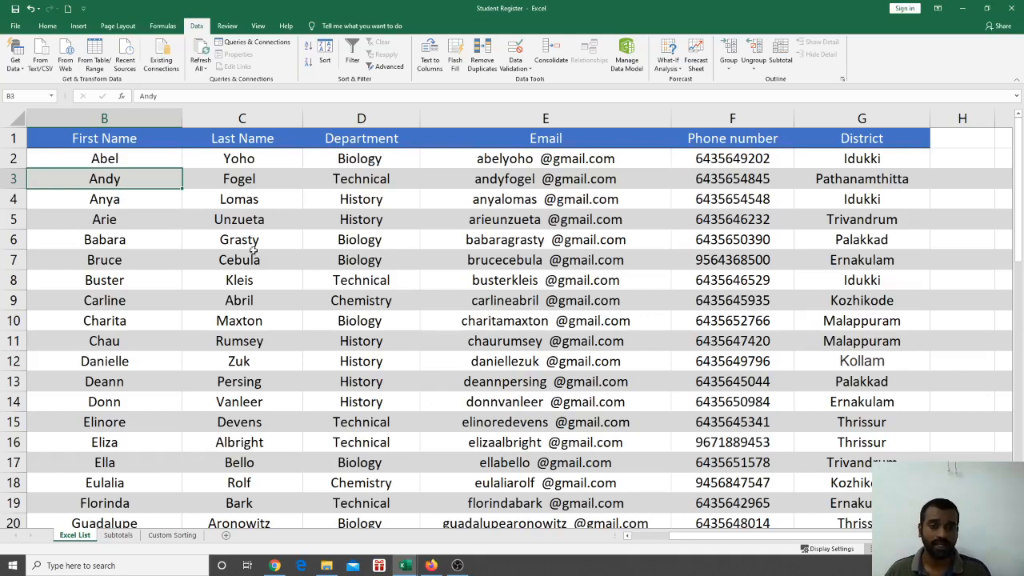
# Sort the student rows by Department from A to Z
pyautogui.click(360, 239)
pyautogui.click(359, 164)
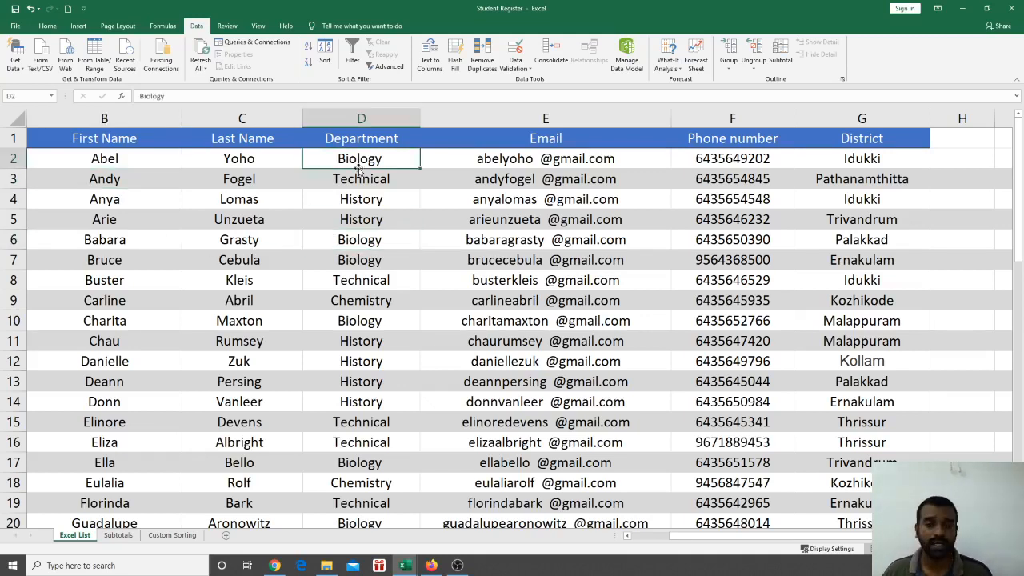
pyautogui.click(353, 240)
pyautogui.click(358, 362)
pyautogui.click(376, 324)
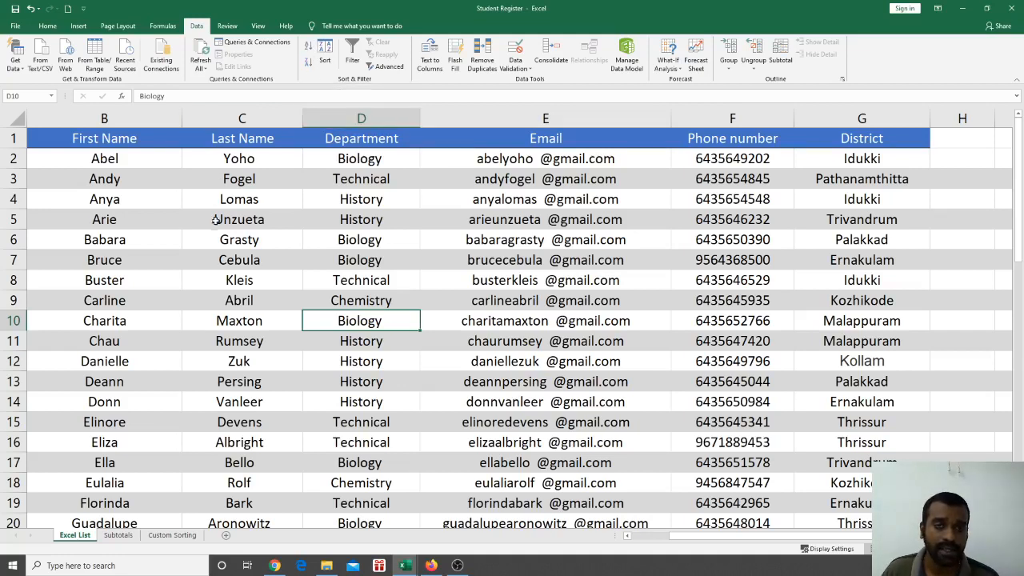
pyautogui.click(311, 48)
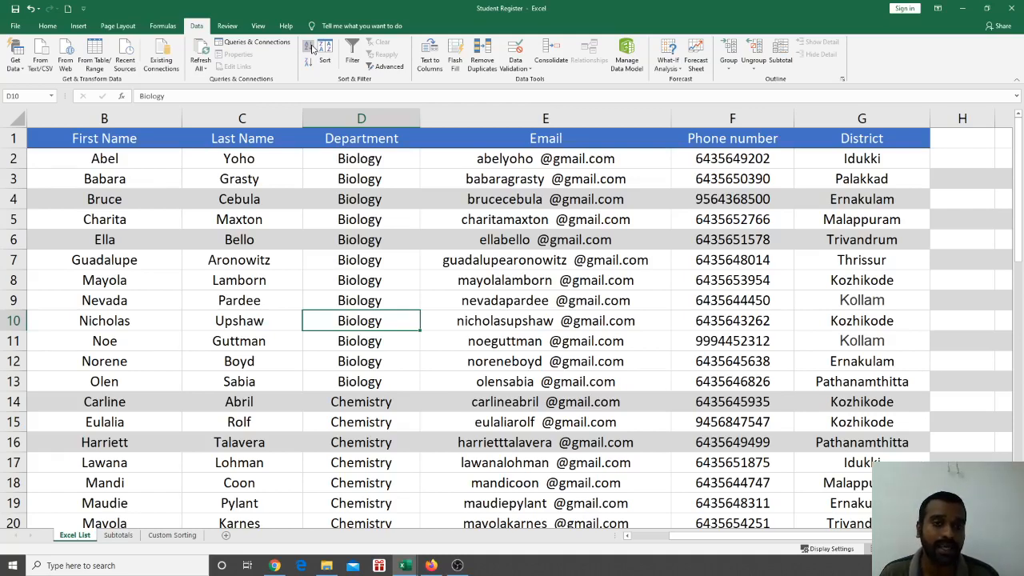
# Restore the student list to First Name order, starting from Abel
pyautogui.click(310, 46)
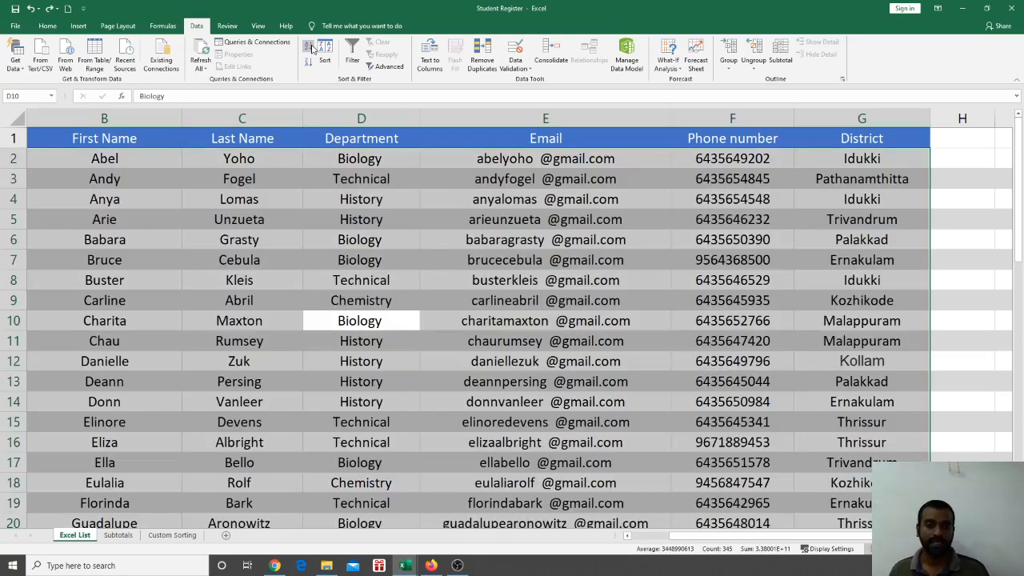
pyautogui.click(283, 181)
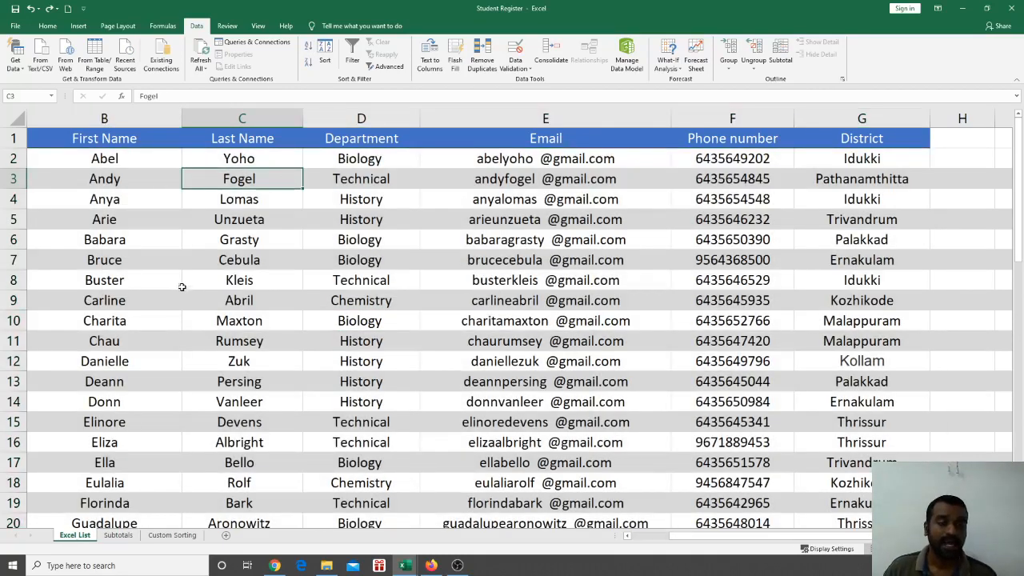
pyautogui.click(46, 26)
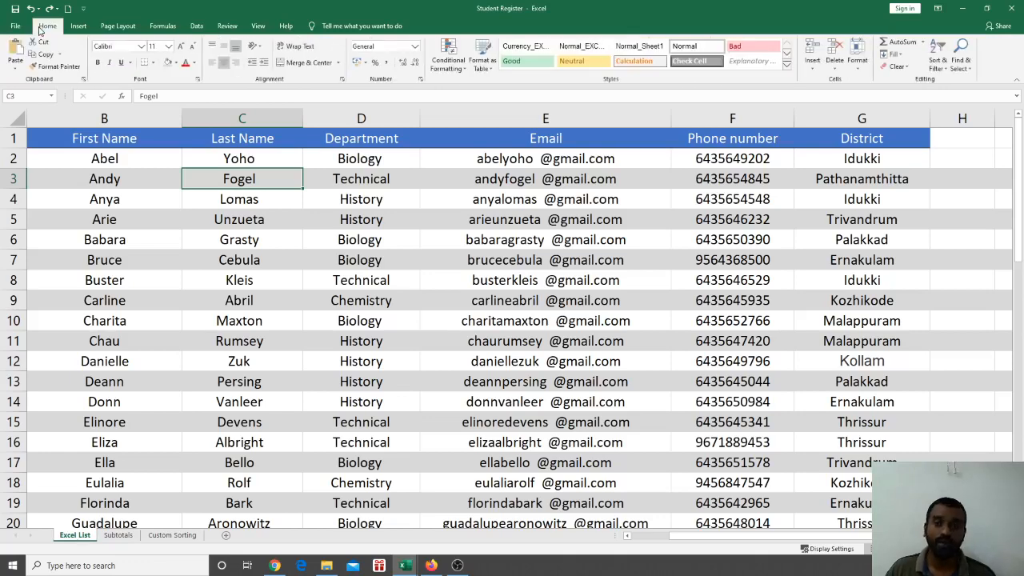
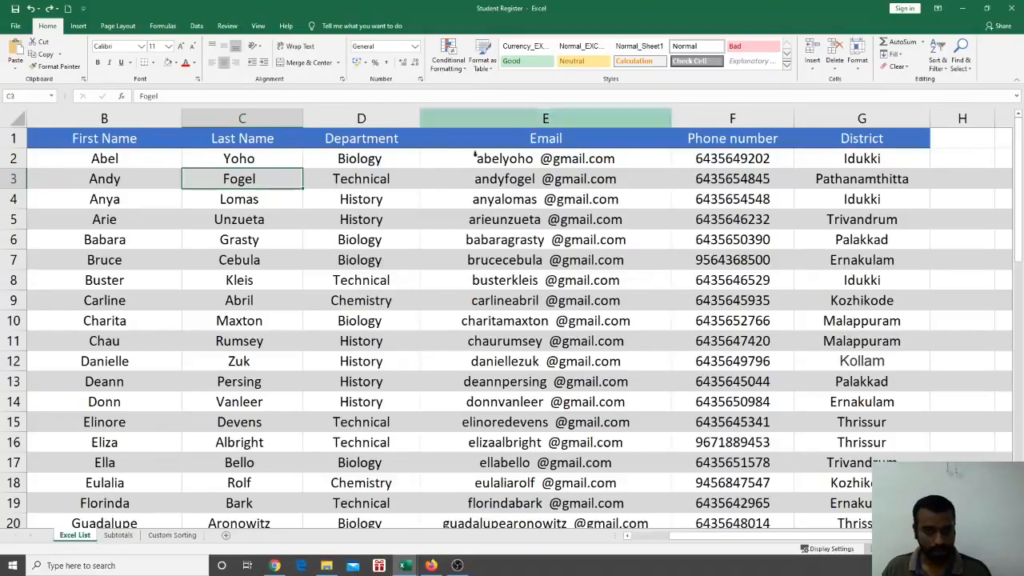
# Format the student list B1:G50 as a light-style table with headers and filter buttons
pyautogui.click(326, 217)
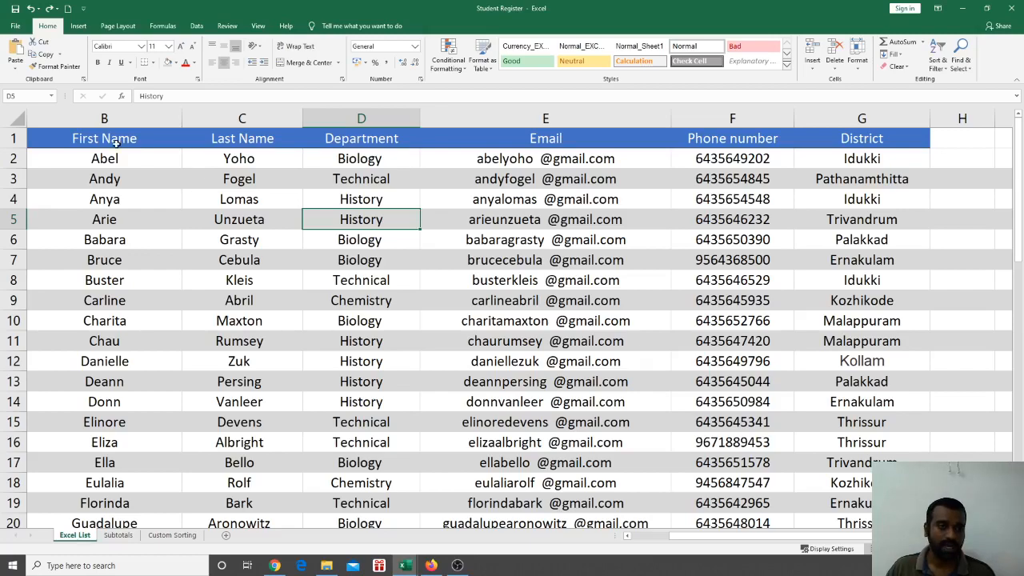
pyautogui.moveTo(116, 142); pyautogui.dragTo(833, 448)
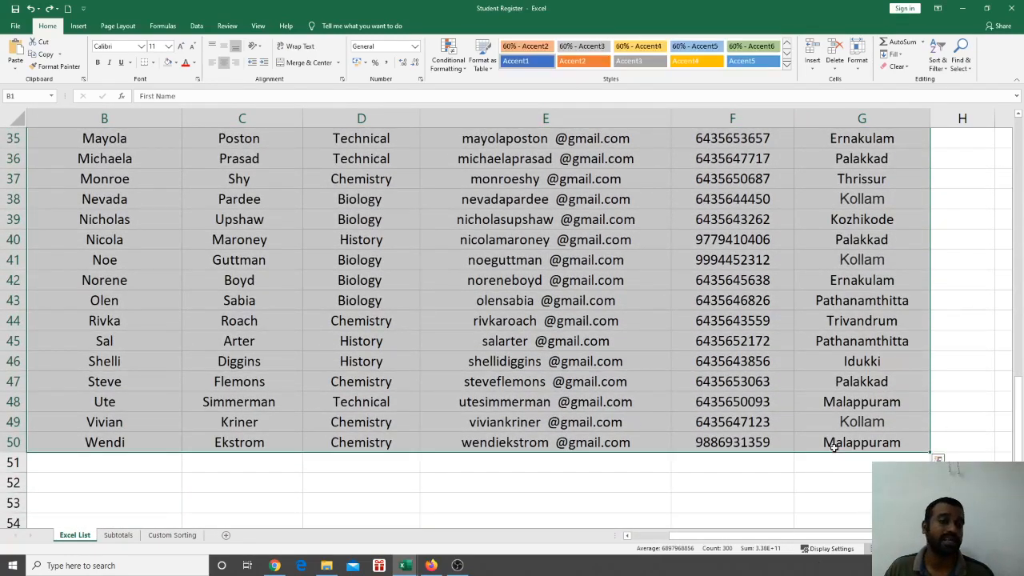
pyautogui.scroll(11, 833, 448)
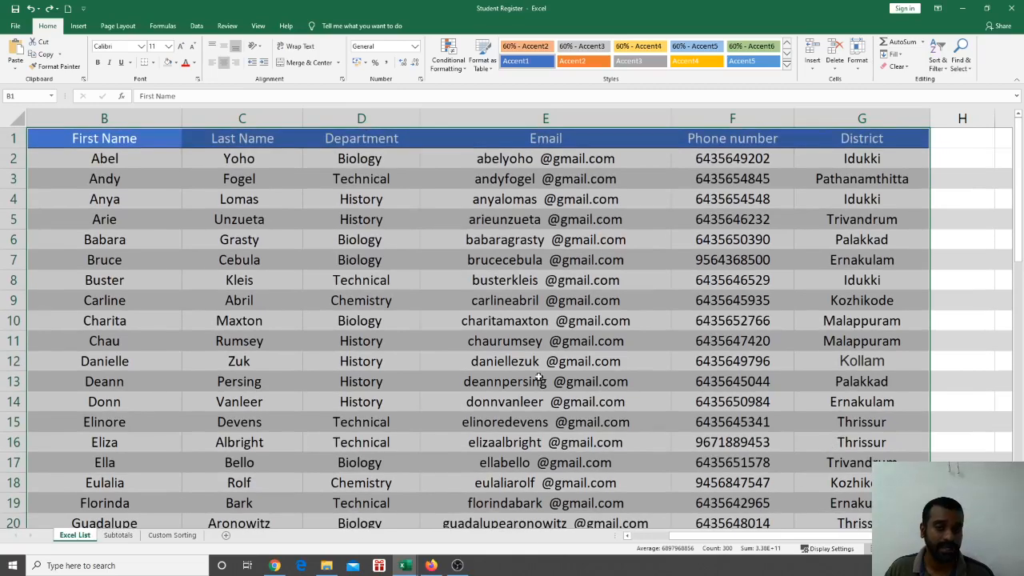
pyautogui.click(478, 67)
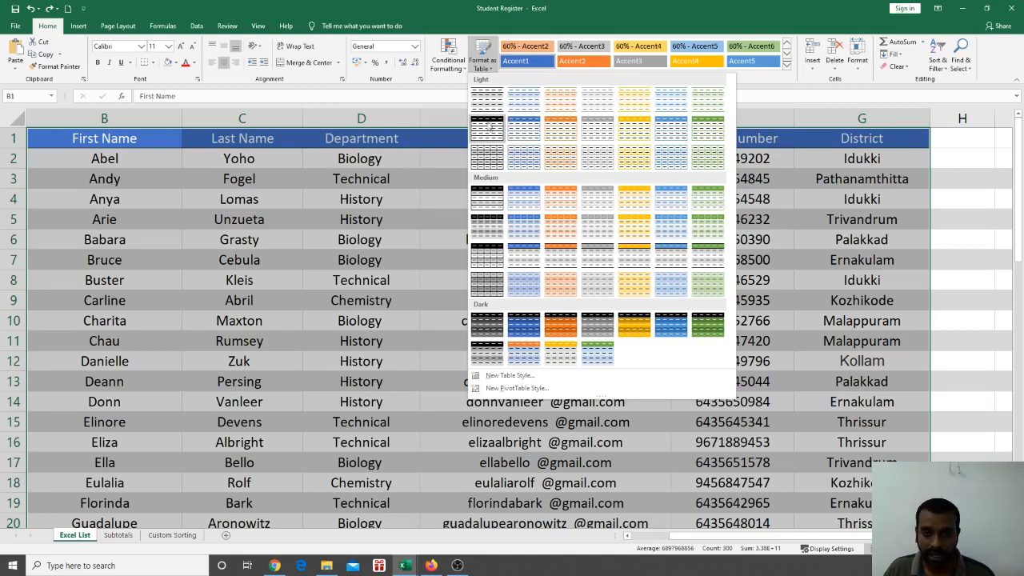
pyautogui.click(494, 162)
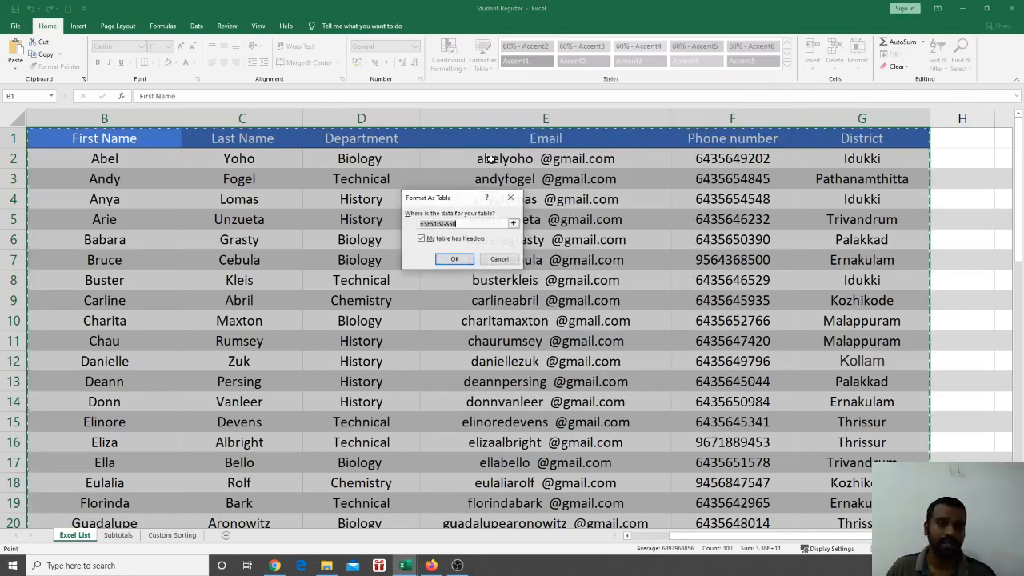
pyautogui.click(454, 260)
pyautogui.click(478, 277)
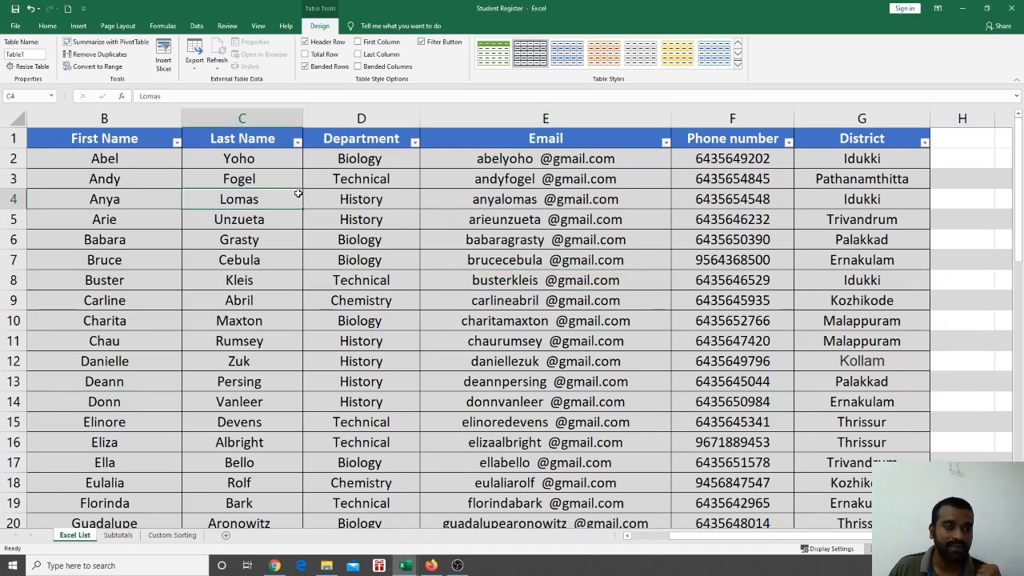
# Check the table name Table1 and select cells inside and outside the table
pyautogui.click(329, 286)
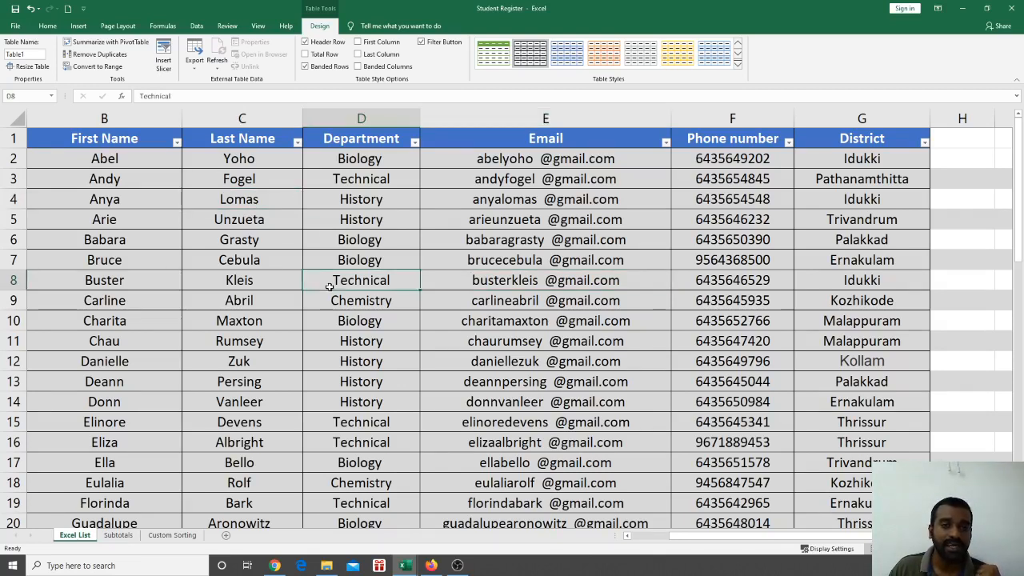
pyautogui.click(26, 54)
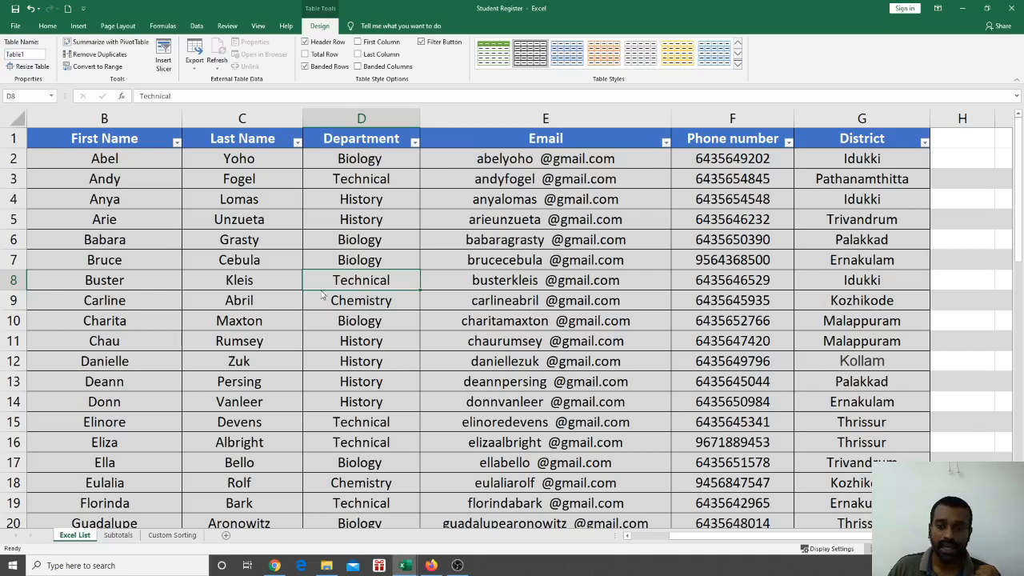
pyautogui.click(975, 158)
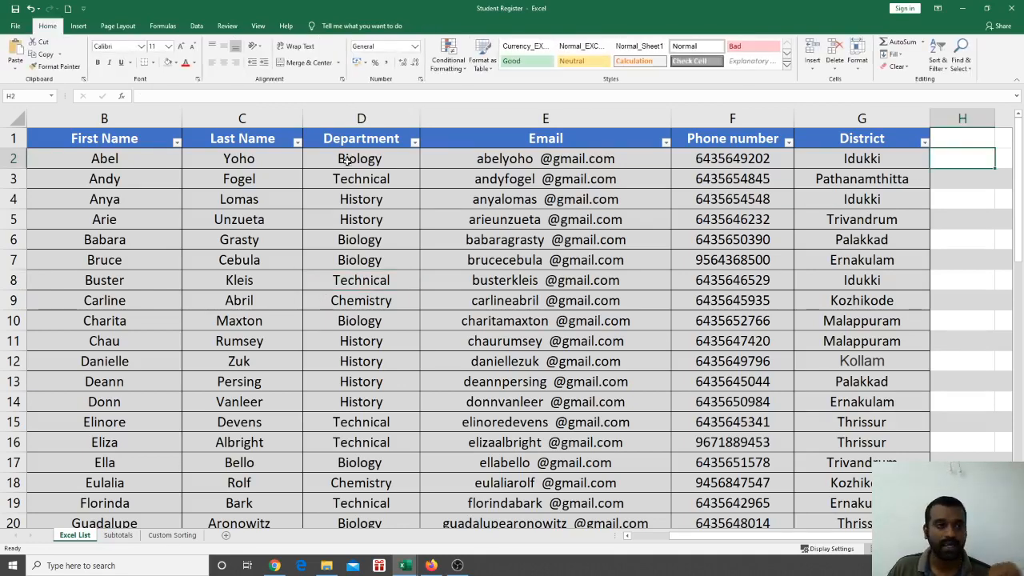
pyautogui.click(441, 254)
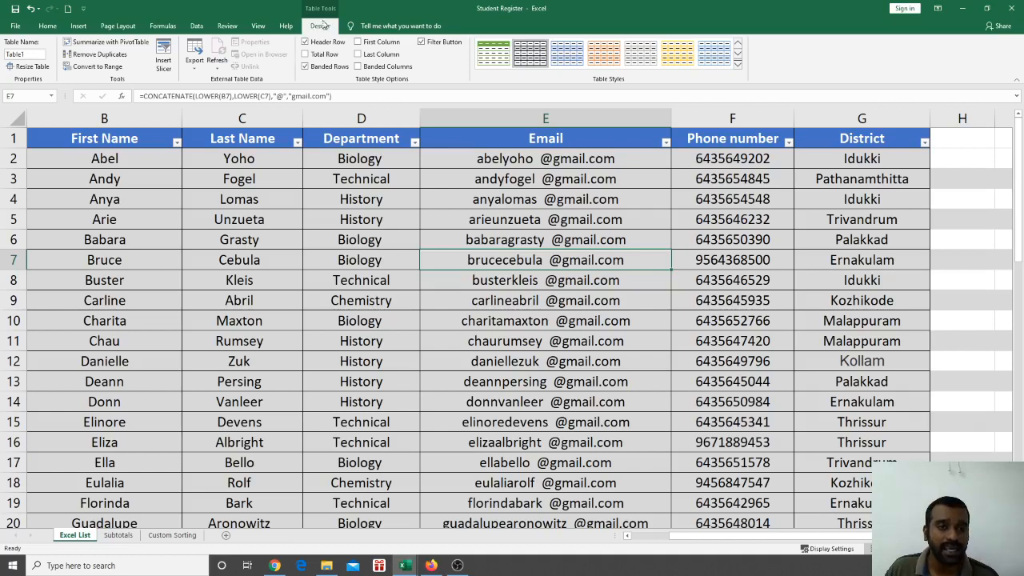
pyautogui.click(295, 218)
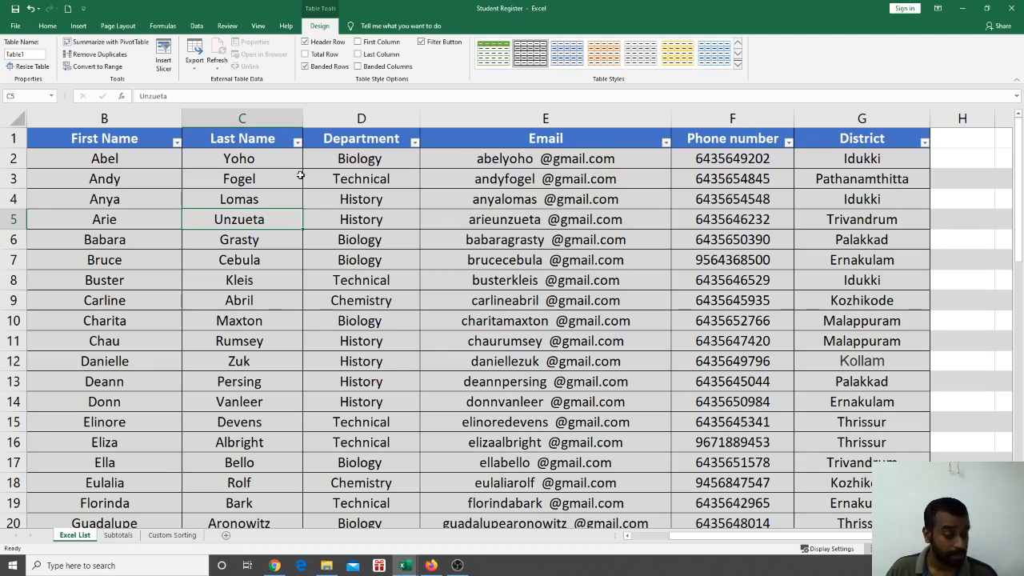
pyautogui.scroll(-2, 300, 175)
pyautogui.scroll(-8, 299, 175)
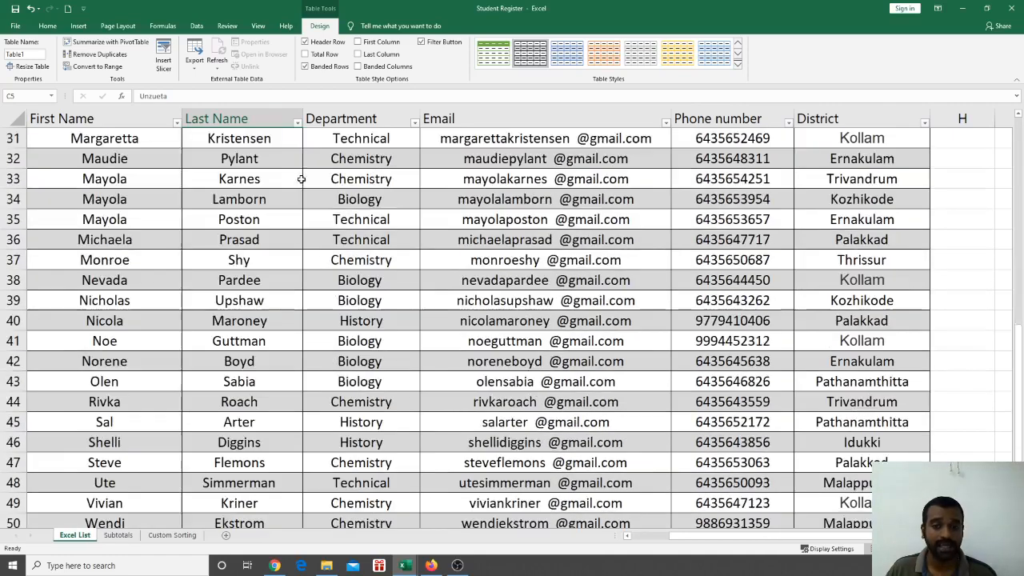
pyautogui.scroll(7, 303, 180)
pyautogui.scroll(3, 286, 320)
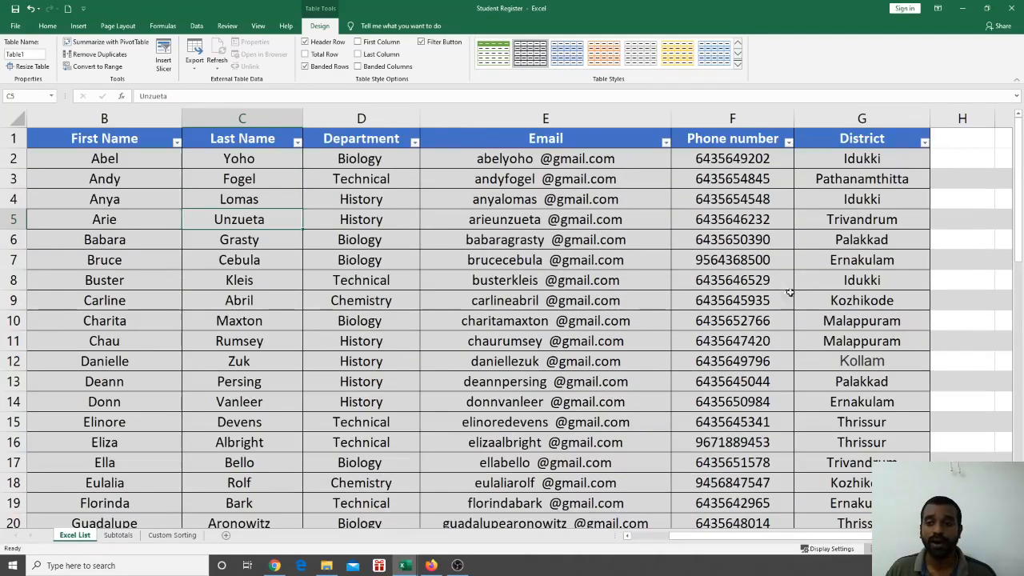
pyautogui.click(824, 284)
pyautogui.scroll(-2, 624, 282)
pyautogui.scroll(2, 612, 278)
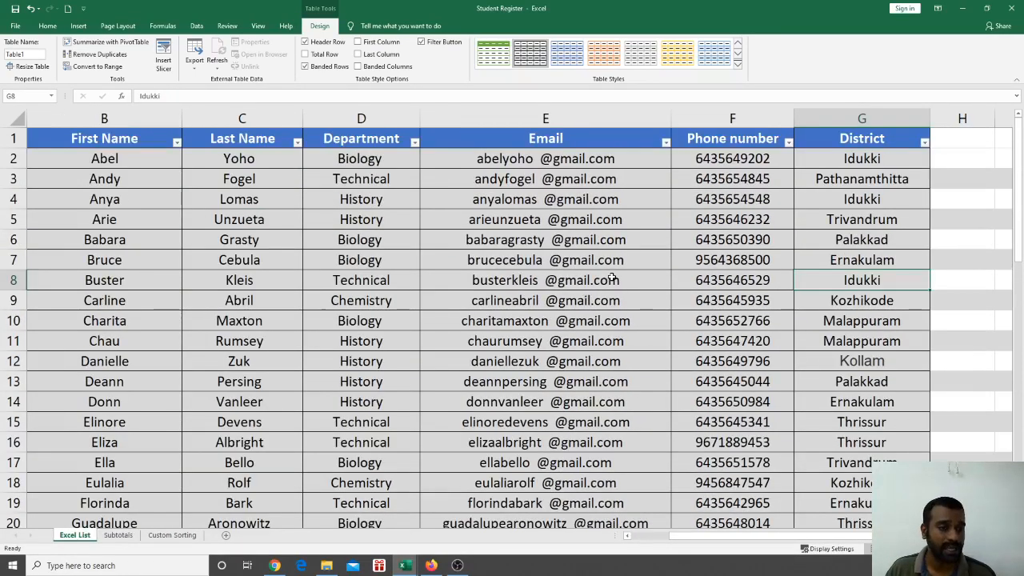
pyautogui.scroll(-6, 612, 282)
pyautogui.click(393, 357)
pyautogui.scroll(6, 393, 340)
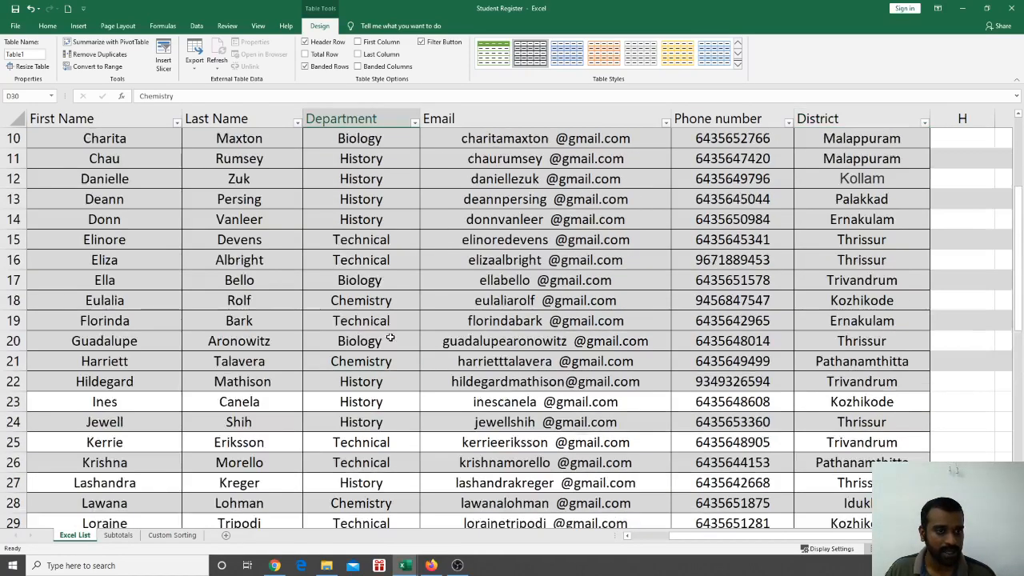
# Keep the table range at $B$1:$G$50 and apply an orange banded table style
pyautogui.click(29, 66)
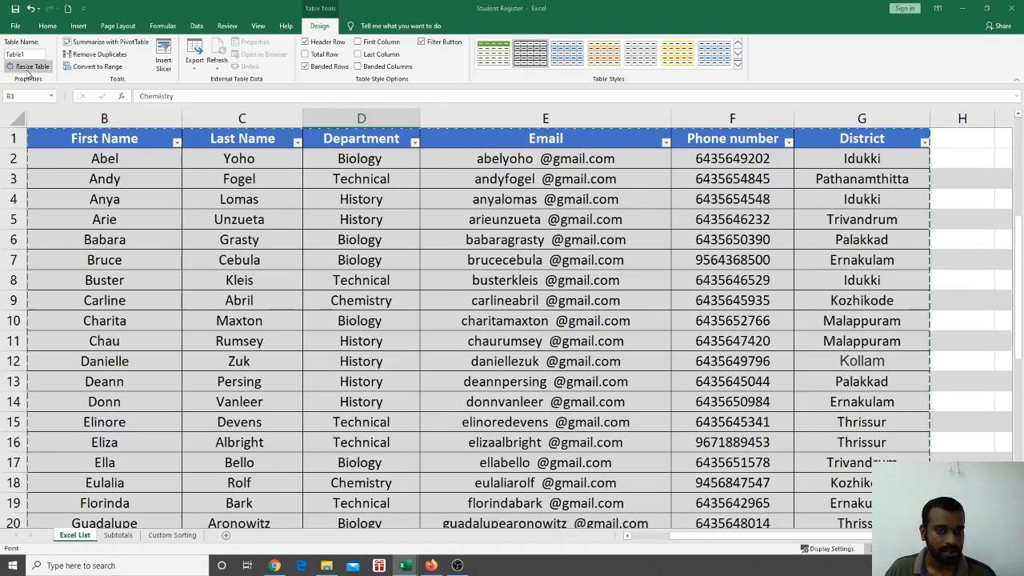
pyautogui.scroll(-9, 478, 327)
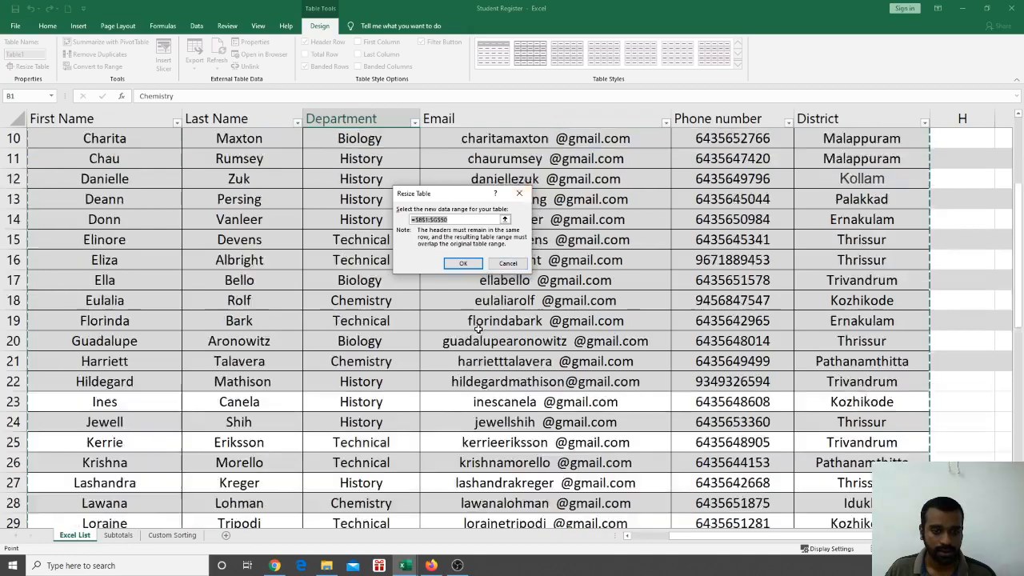
pyautogui.scroll(-6, 478, 328)
pyautogui.scroll(4, 477, 328)
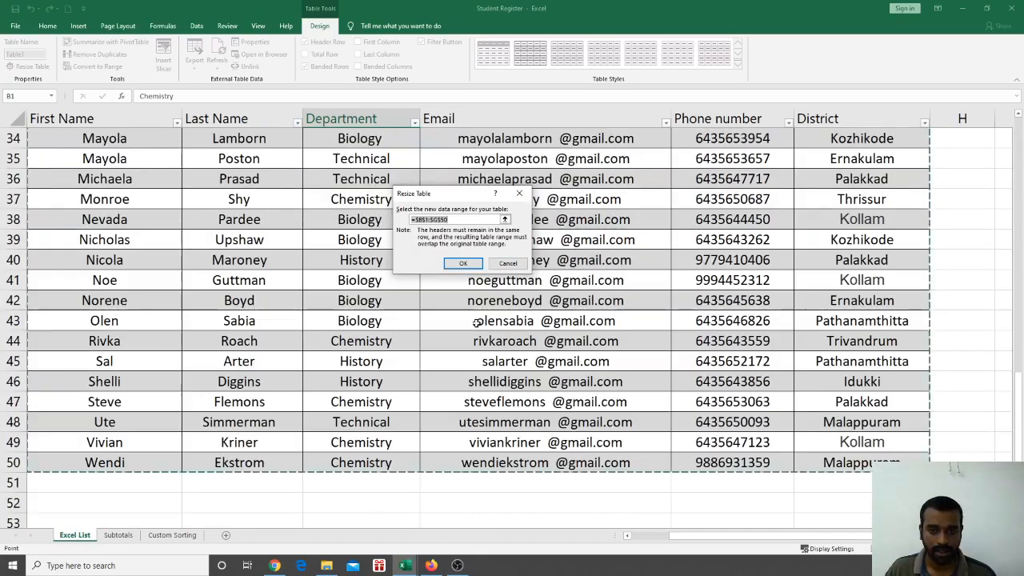
pyautogui.click(463, 263)
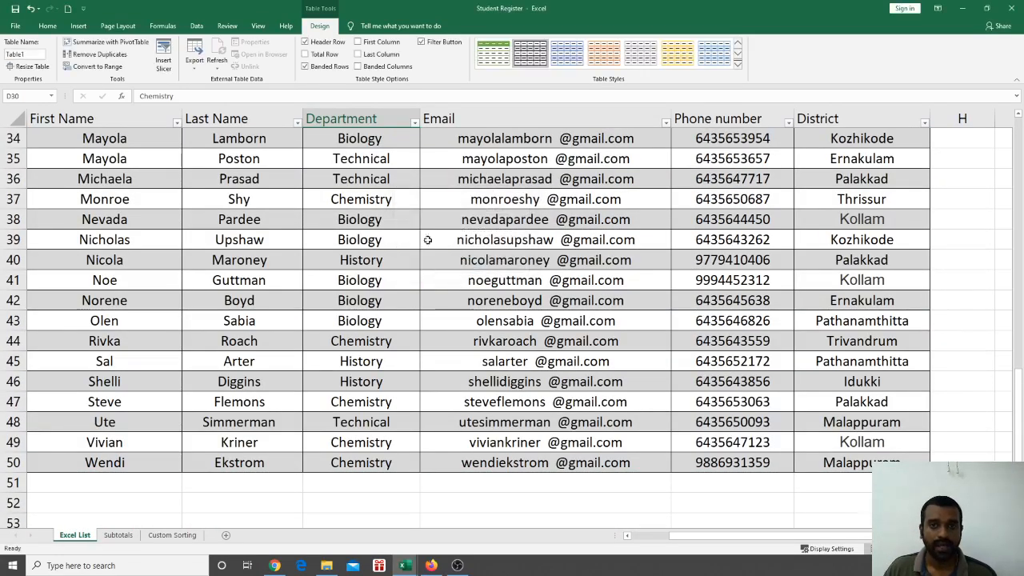
pyautogui.scroll(10, 537, 199)
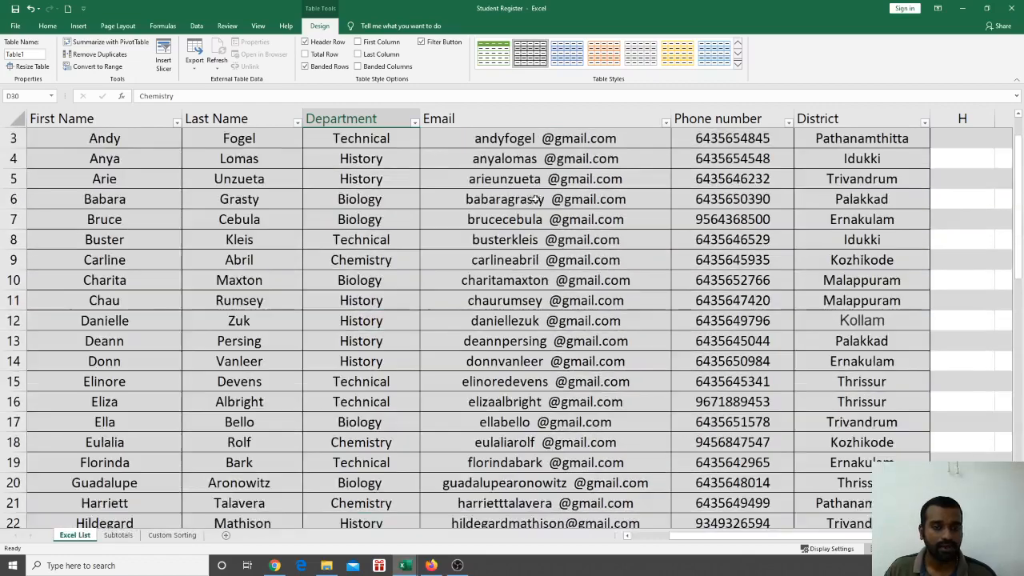
pyautogui.scroll(1, 537, 199)
pyautogui.click(271, 182)
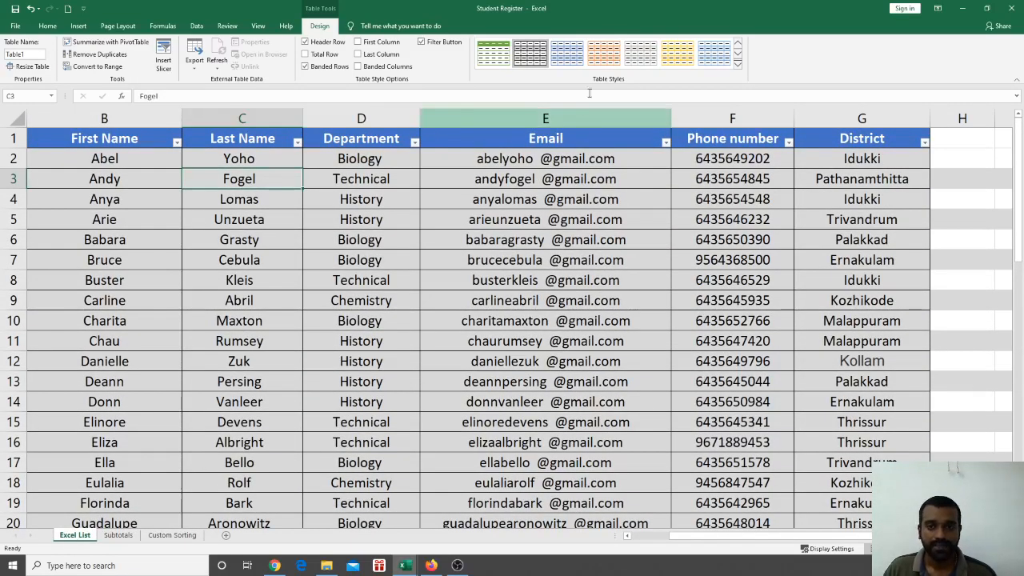
pyautogui.click(605, 56)
pyautogui.click(498, 340)
pyautogui.scroll(-11, 500, 342)
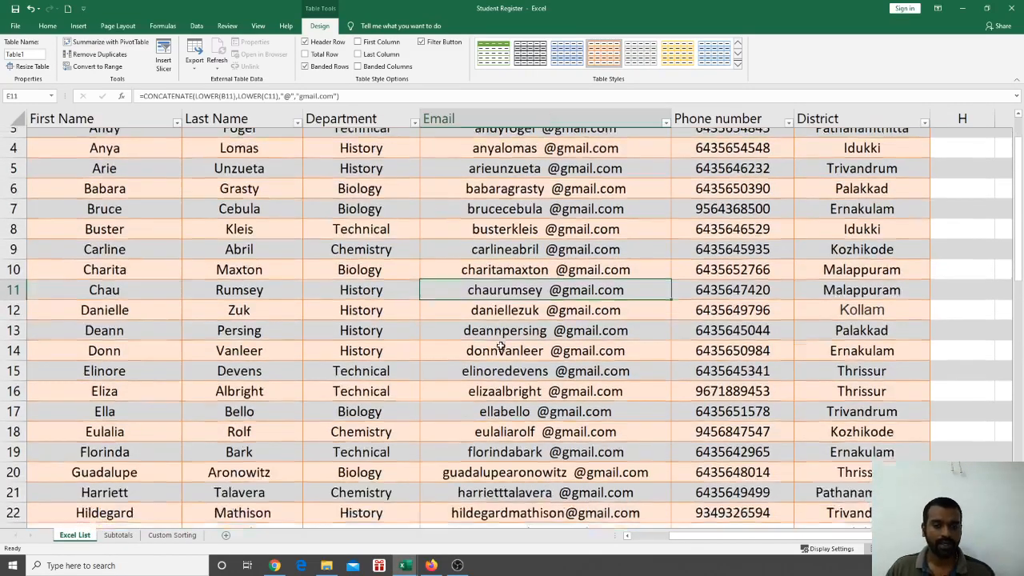
pyautogui.scroll(2, 504, 345)
pyautogui.scroll(9, 502, 346)
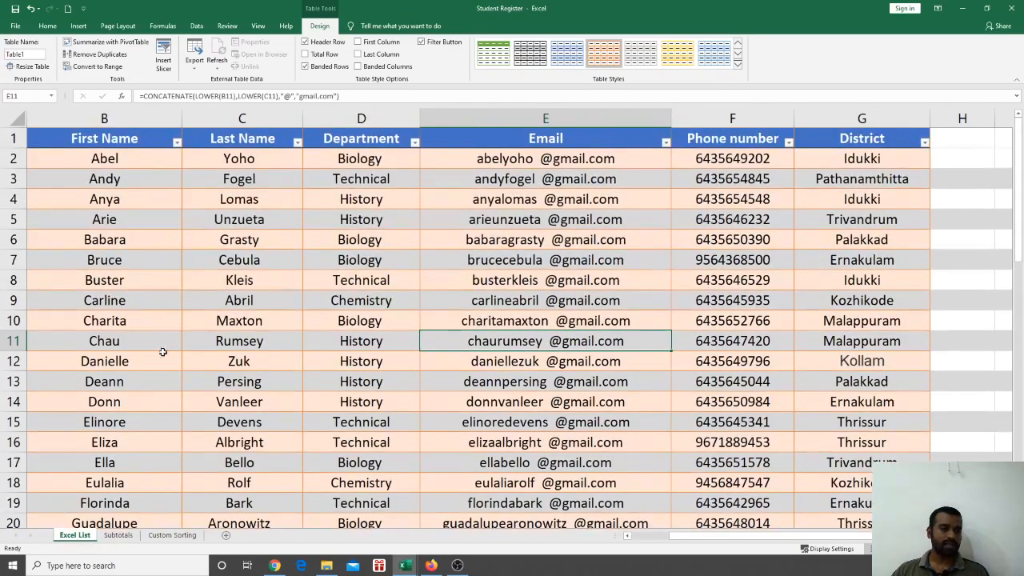
pyautogui.click(13, 178)
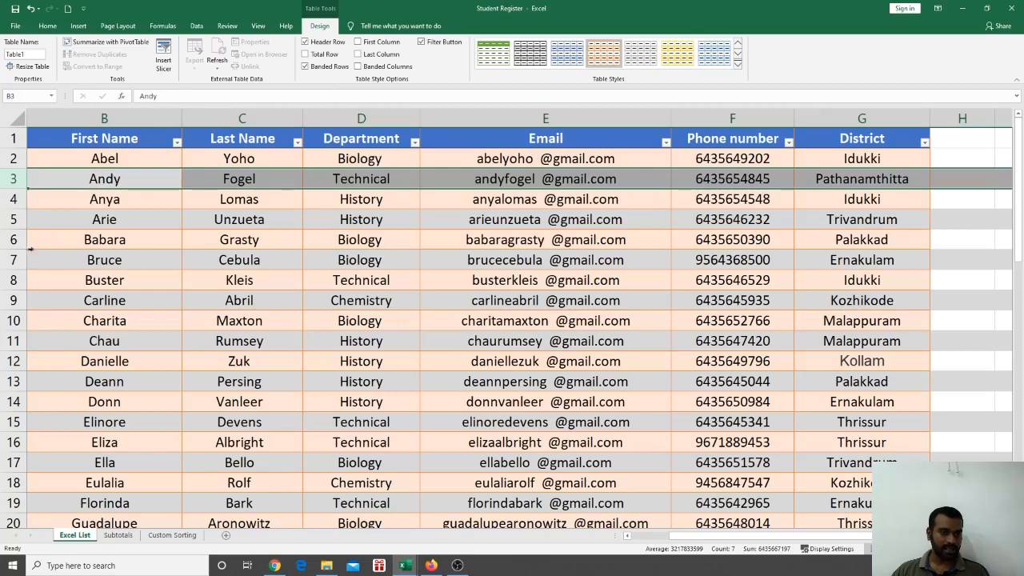
pyautogui.keyDown('ctrl'); pyautogui.click(13, 218); pyautogui.keyUp('ctrl')
pyautogui.keyDown('ctrl'); pyautogui.click(14, 260); pyautogui.keyUp('ctrl')
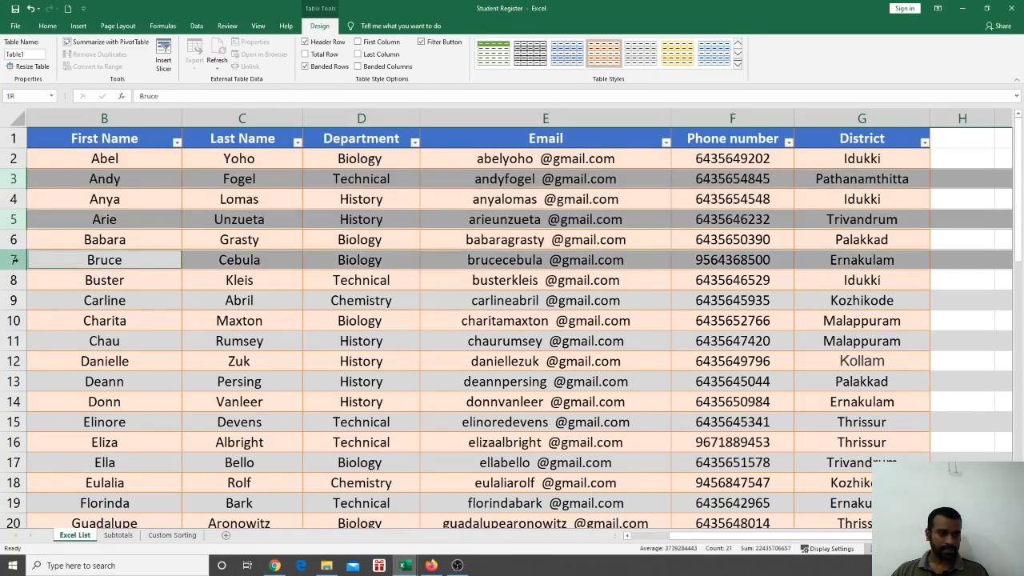
pyautogui.keyDown('ctrl'); pyautogui.click(13, 300); pyautogui.keyUp('ctrl')
pyautogui.keyDown('ctrl'); pyautogui.click(13, 340); pyautogui.keyUp('ctrl')
pyautogui.keyDown('ctrl'); pyautogui.click(13, 381); pyautogui.keyUp('ctrl')
pyautogui.scroll(-1, 16, 376)
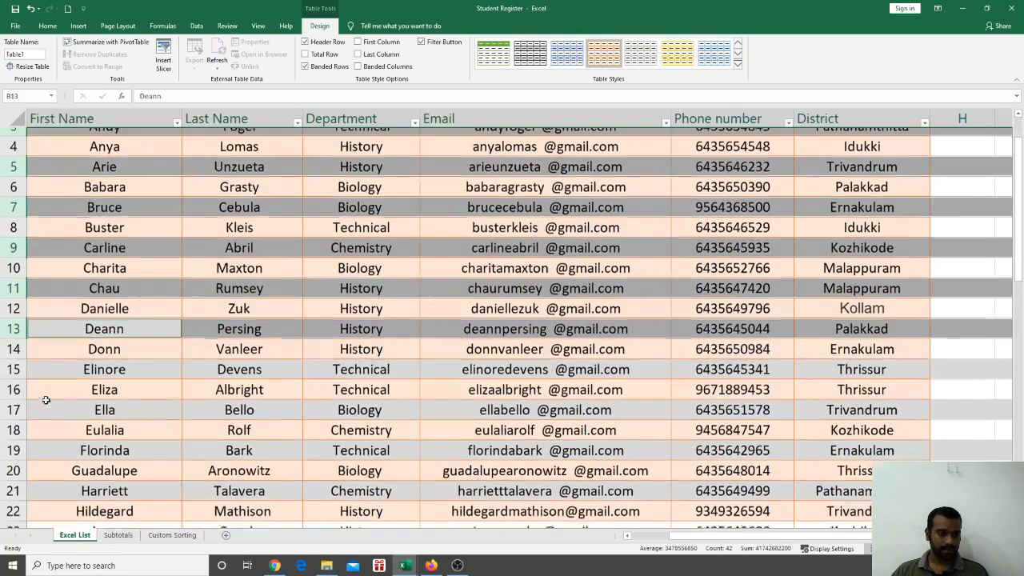
pyautogui.keyDown('ctrl'); pyautogui.click(13, 361); pyautogui.keyUp('ctrl')
pyautogui.keyDown('ctrl'); pyautogui.click(14, 401); pyautogui.keyUp('ctrl')
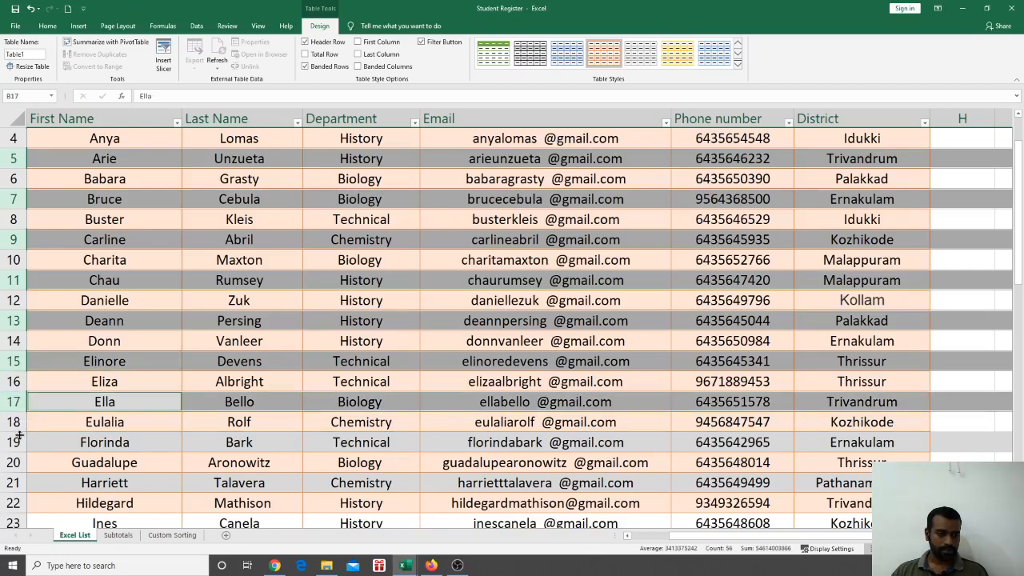
pyautogui.keyDown('ctrl'); pyautogui.click(14, 441); pyautogui.keyUp('ctrl')
pyautogui.scroll(-3, 42, 397)
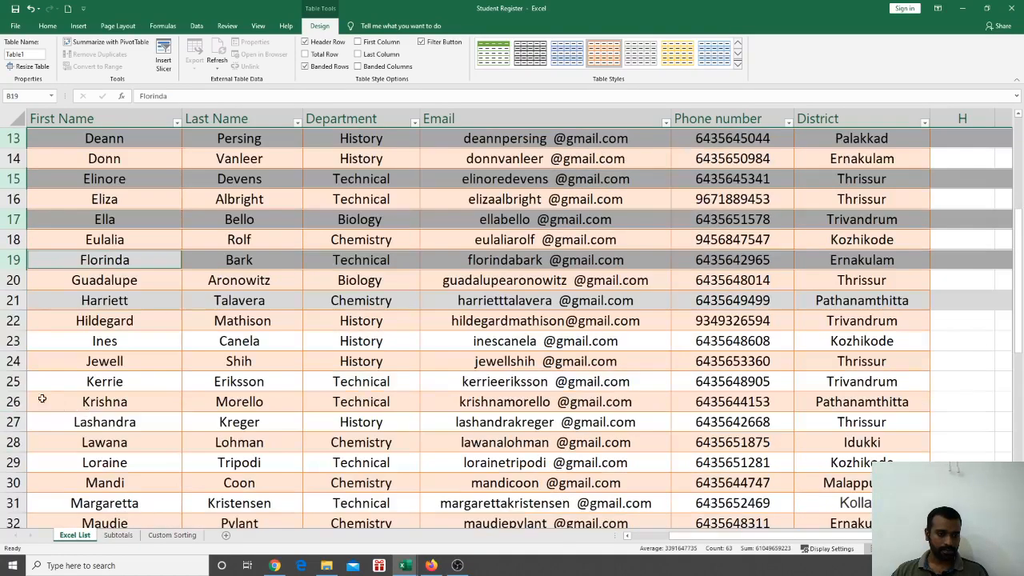
pyautogui.keyDown('ctrl'); pyautogui.click(16, 309); pyautogui.keyUp('ctrl')
pyautogui.scroll(4, 333, 263)
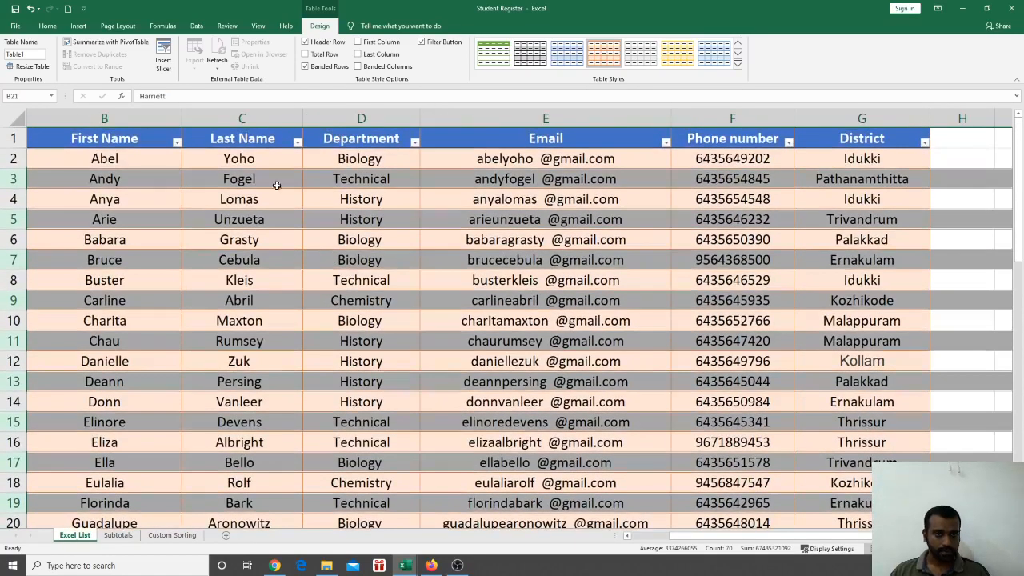
pyautogui.click(23, 28)
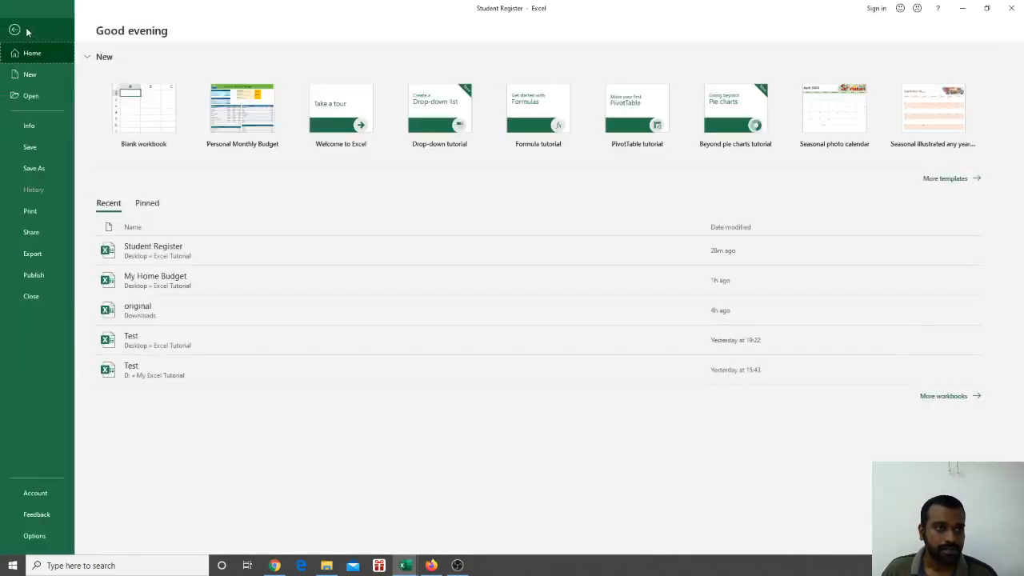
pyautogui.click(20, 30)
pyautogui.click(47, 26)
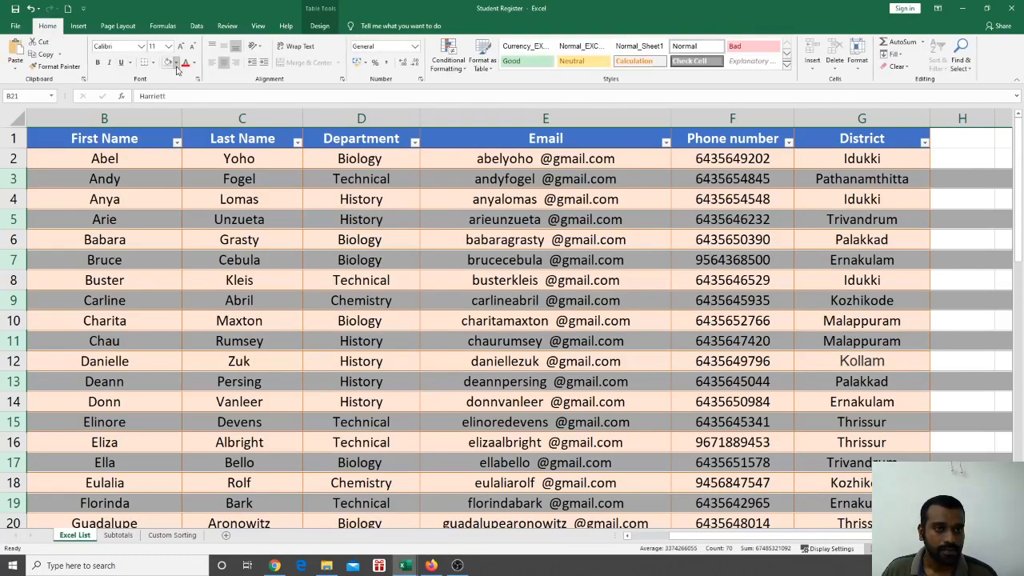
pyautogui.click(176, 63)
pyautogui.scroll(-4, 132, 156)
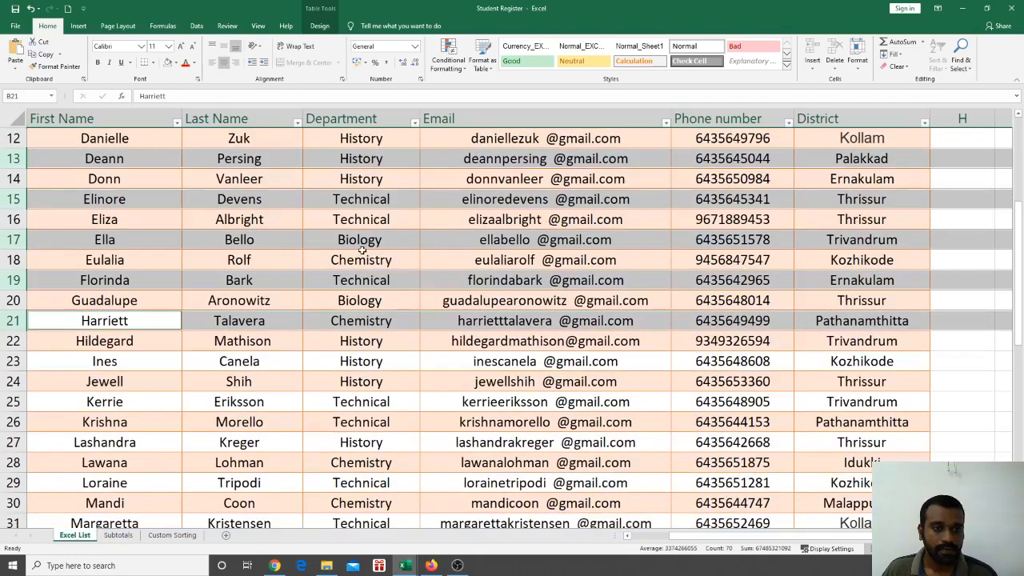
pyautogui.scroll(4, 364, 250)
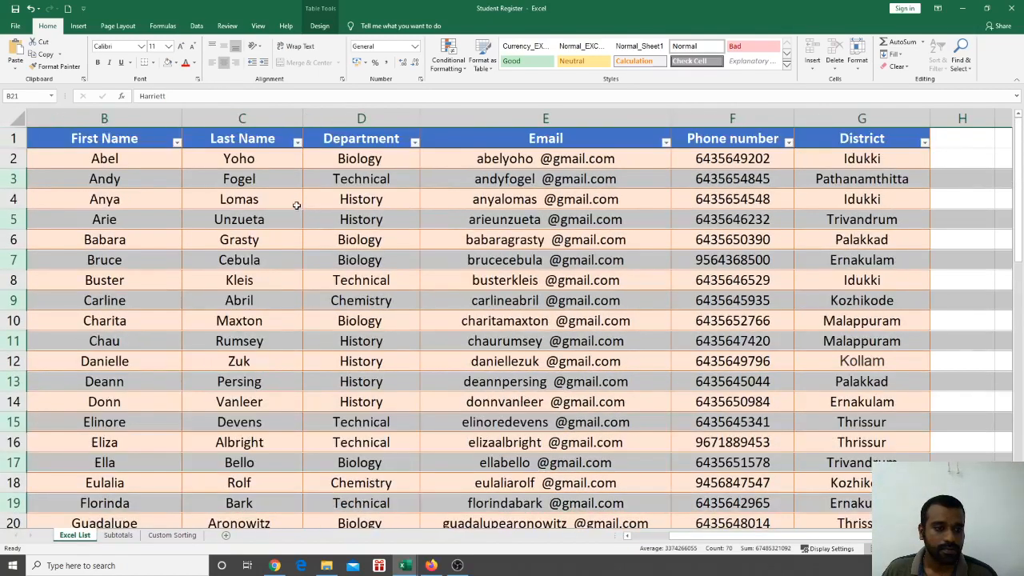
pyautogui.click(261, 261)
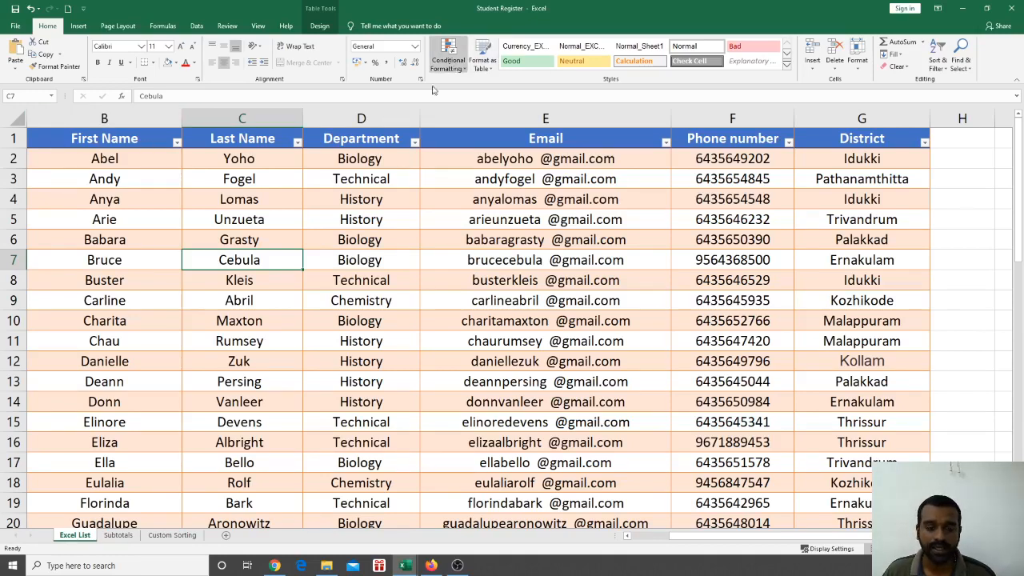
# Apply a grey banded style to the student table from Table Tools Design
pyautogui.click(115, 141)
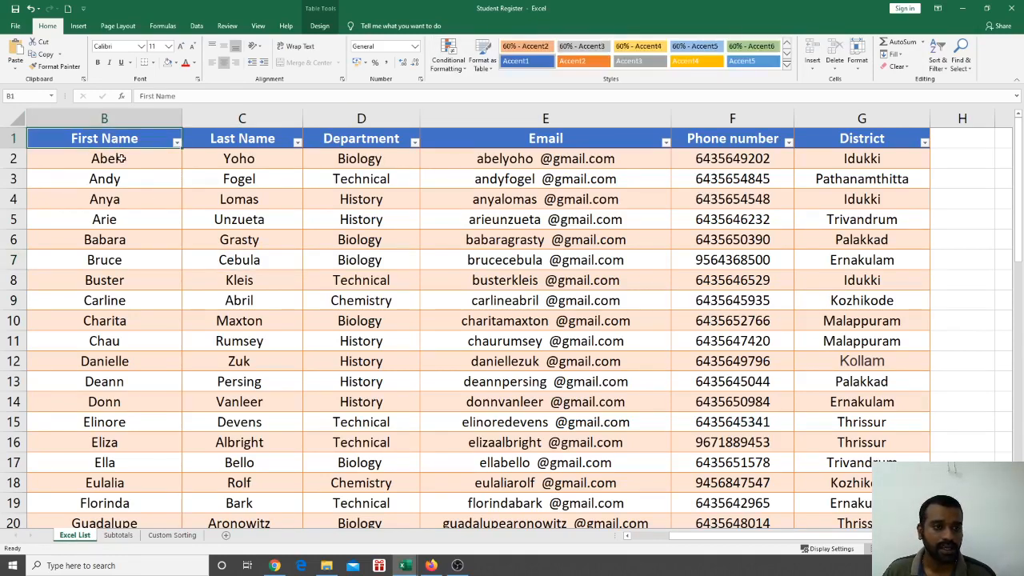
pyautogui.click(196, 242)
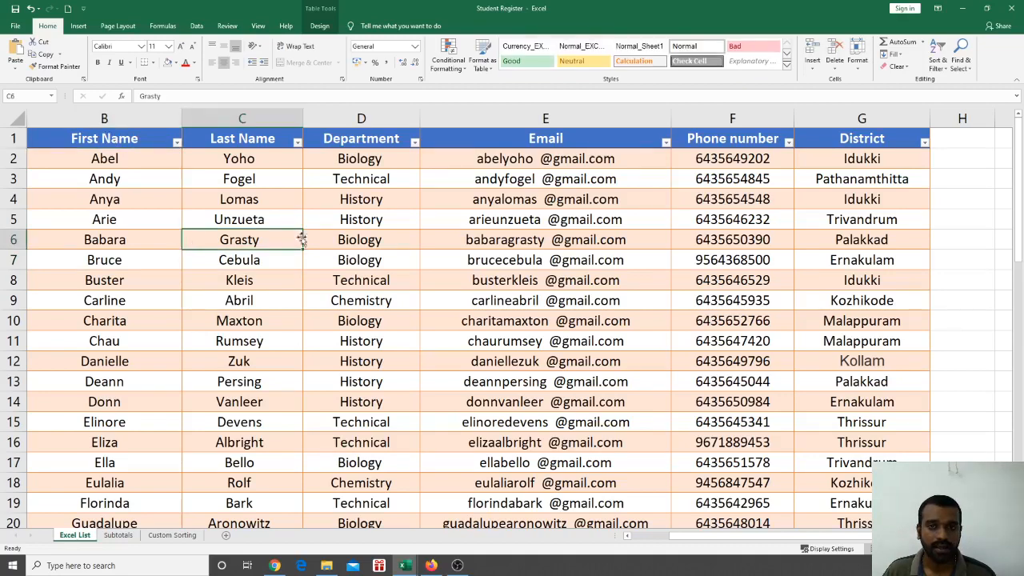
pyautogui.click(319, 26)
pyautogui.click(531, 55)
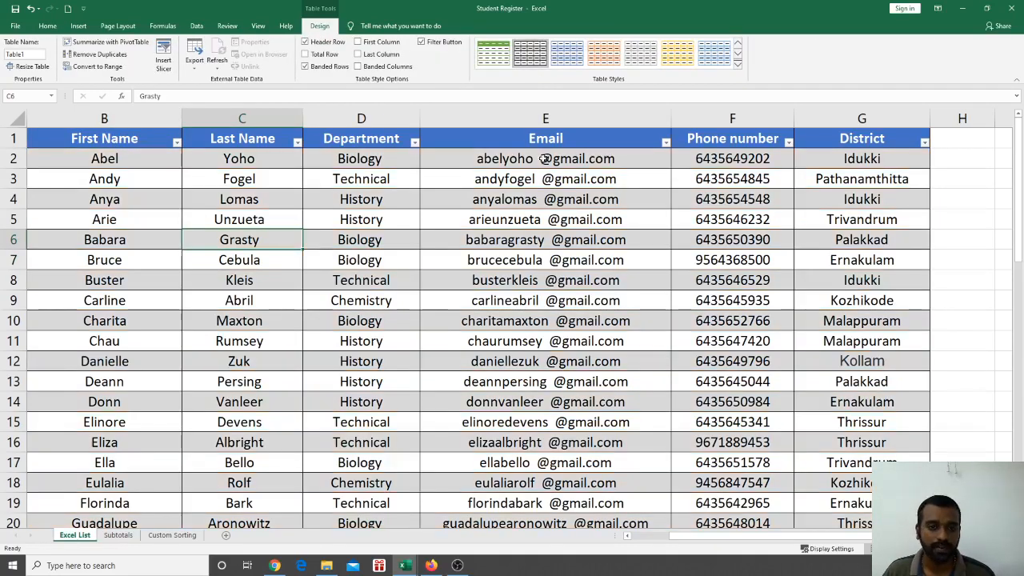
pyautogui.scroll(-14, 547, 303)
pyautogui.scroll(3, 537, 284)
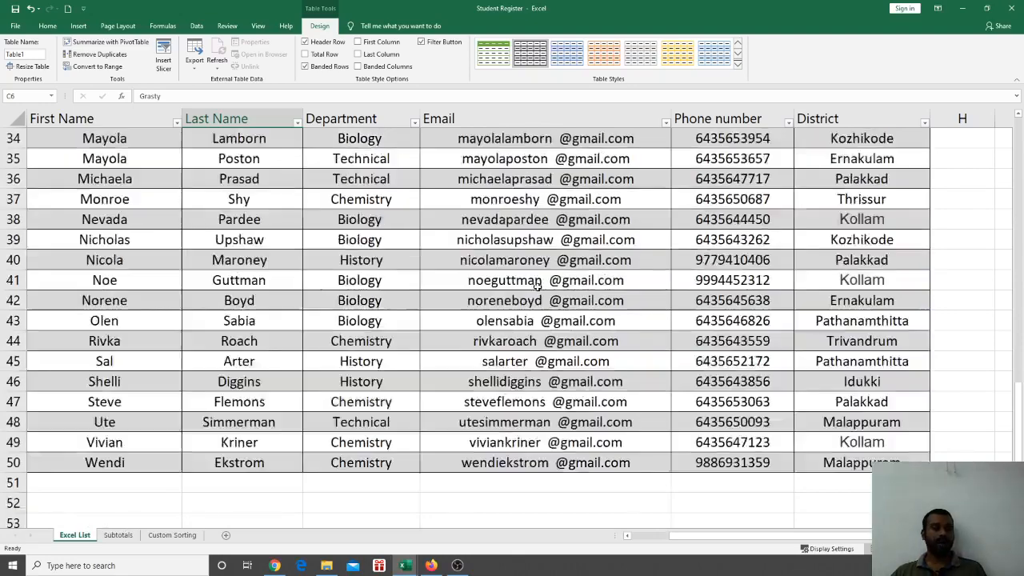
pyautogui.scroll(11, 538, 284)
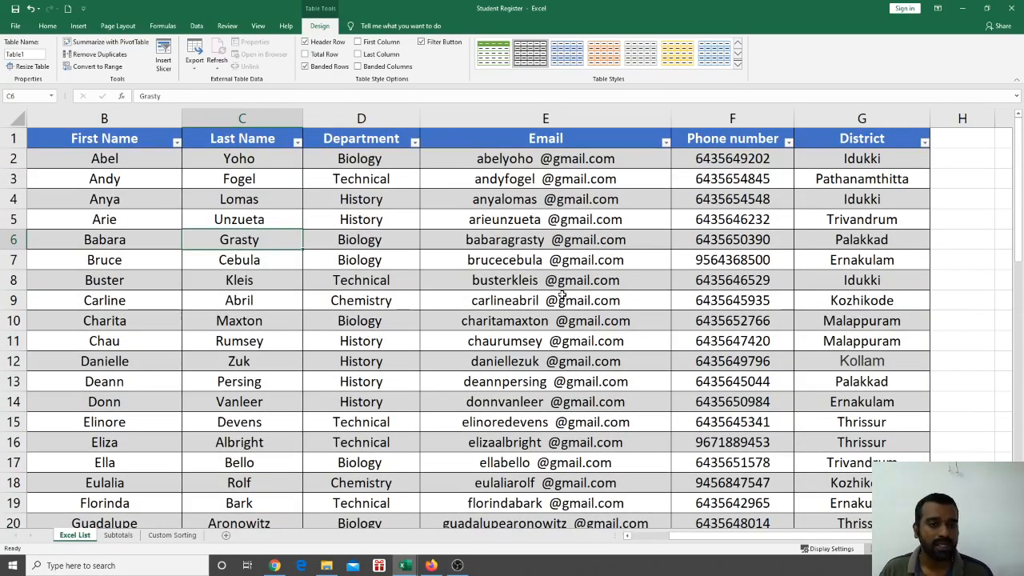
# Open and close the First Name filter options, then scroll through the table
pyautogui.click(177, 141)
pyautogui.click(304, 197)
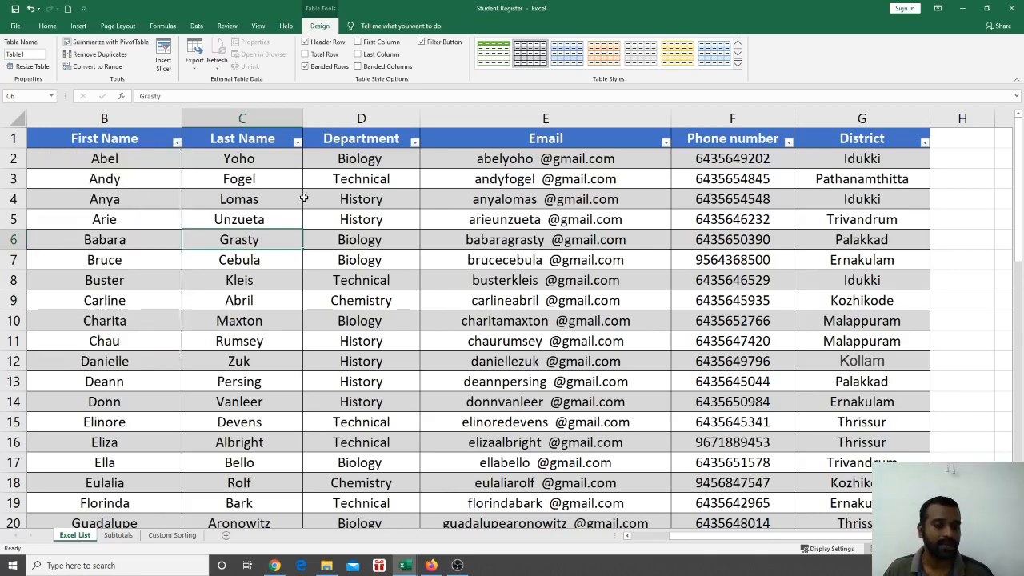
pyautogui.scroll(-14, 304, 198)
pyautogui.scroll(2, 453, 317)
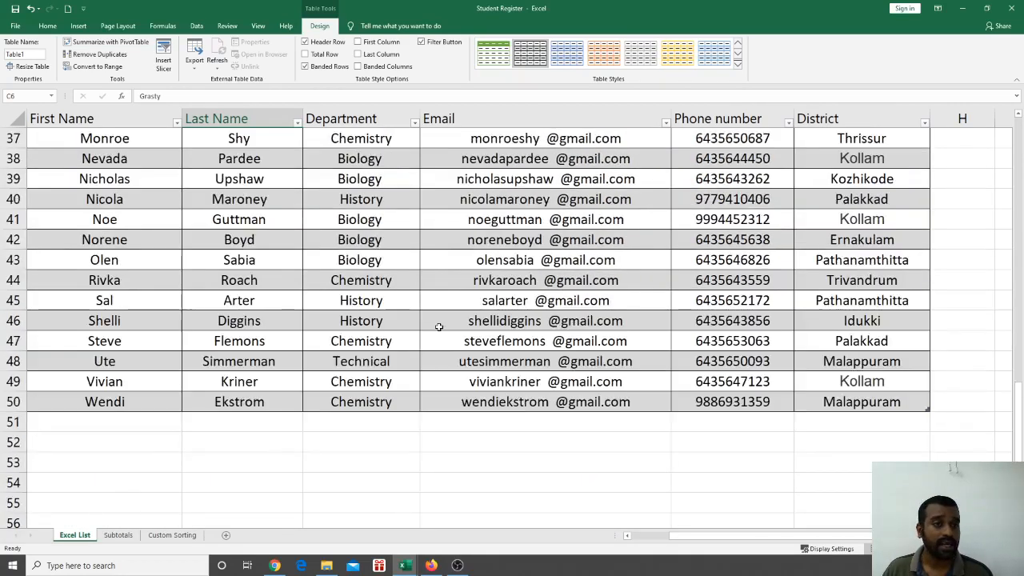
pyautogui.scroll(2, 438, 325)
pyautogui.scroll(-2, 438, 325)
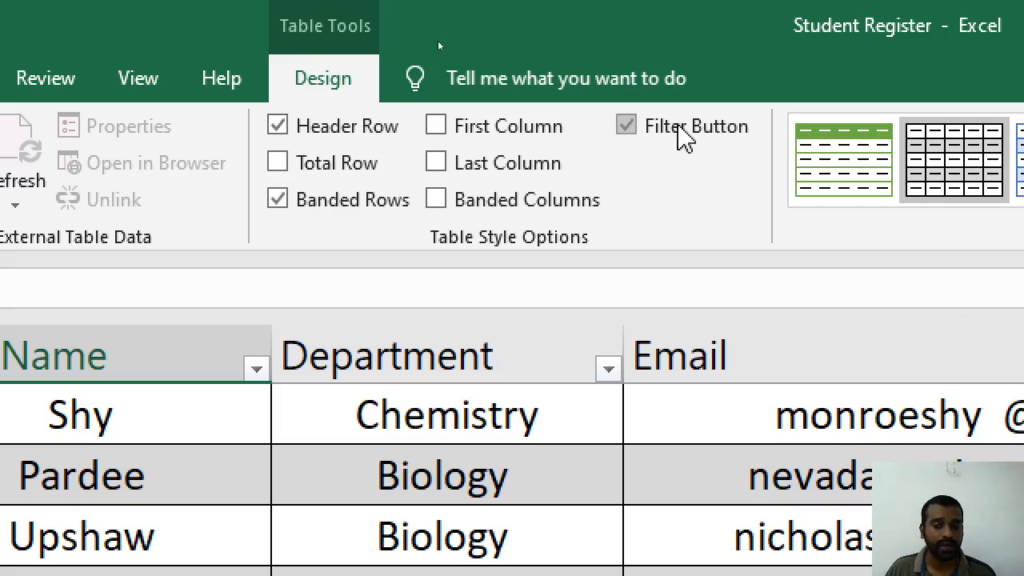
# Add a total row and set the District total in G51 to Count Numbers, showing 49
pyautogui.click(277, 162)
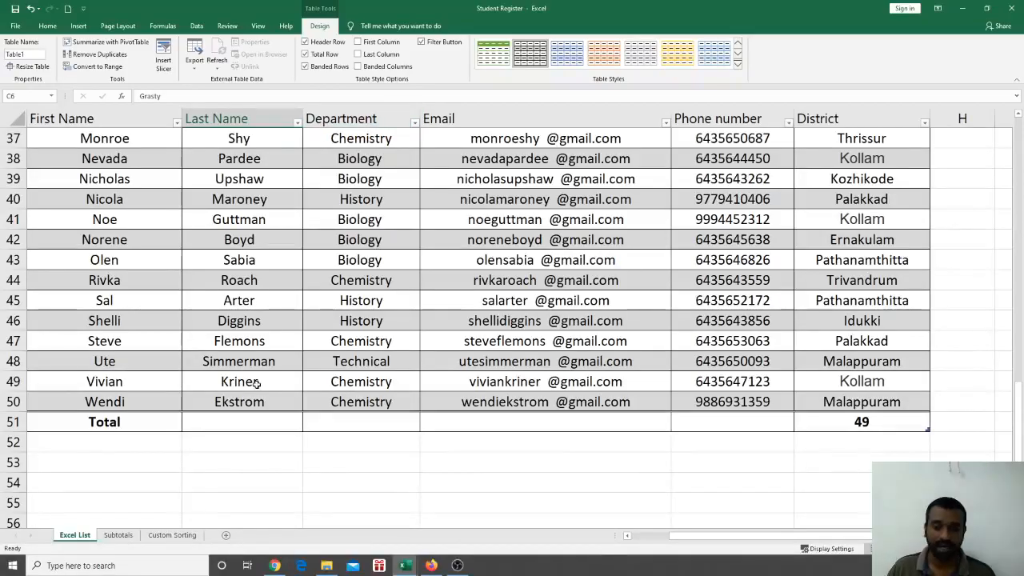
pyautogui.click(860, 425)
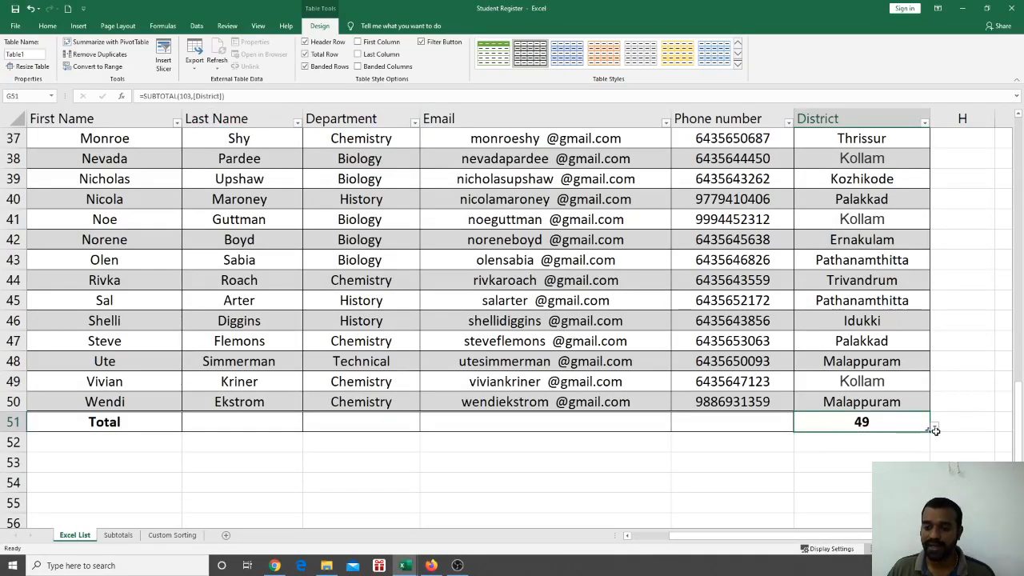
pyautogui.click(853, 451)
pyautogui.click(863, 422)
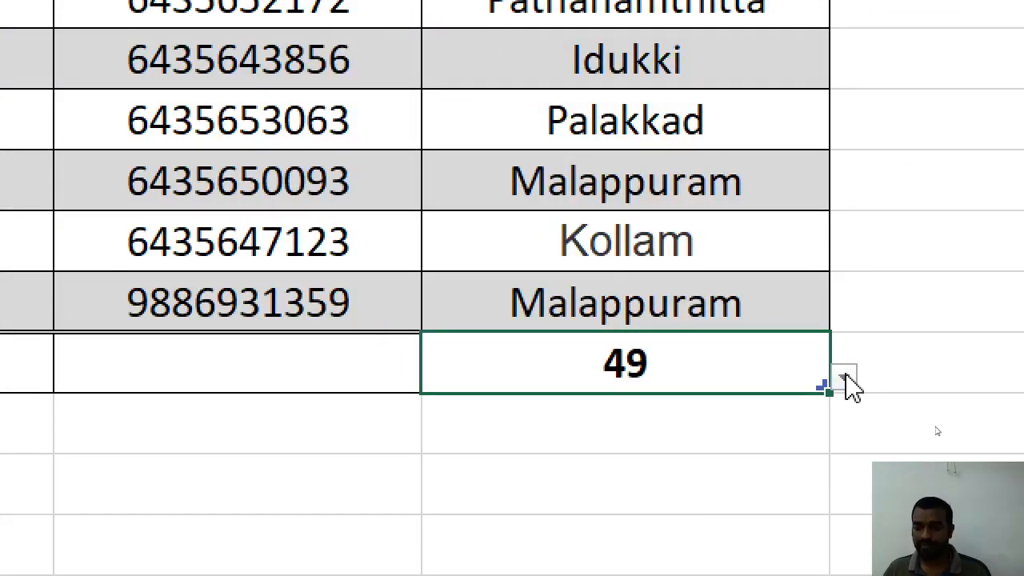
pyautogui.click(933, 426)
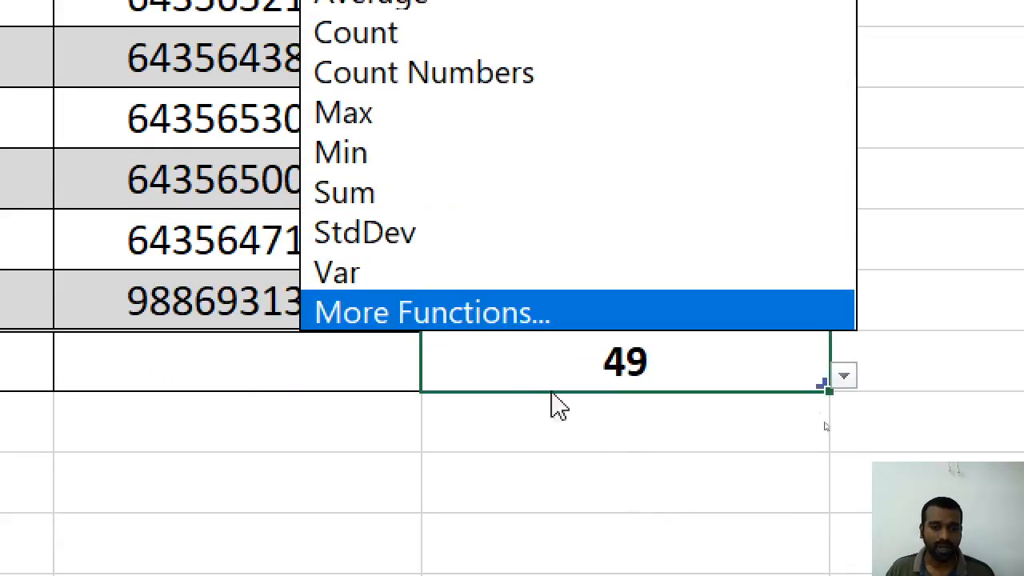
pyautogui.press('Escape')
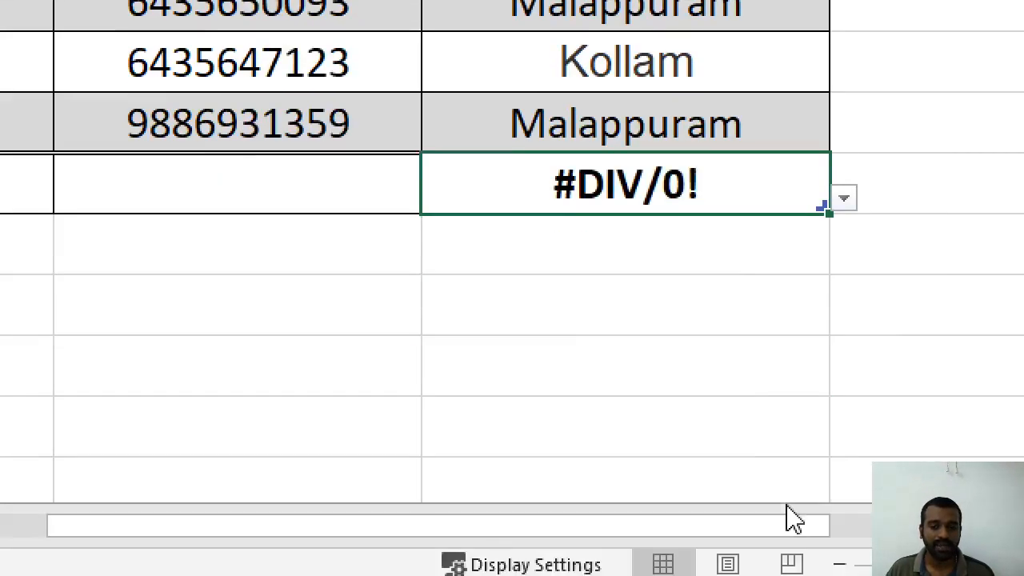
pyautogui.click(757, 202)
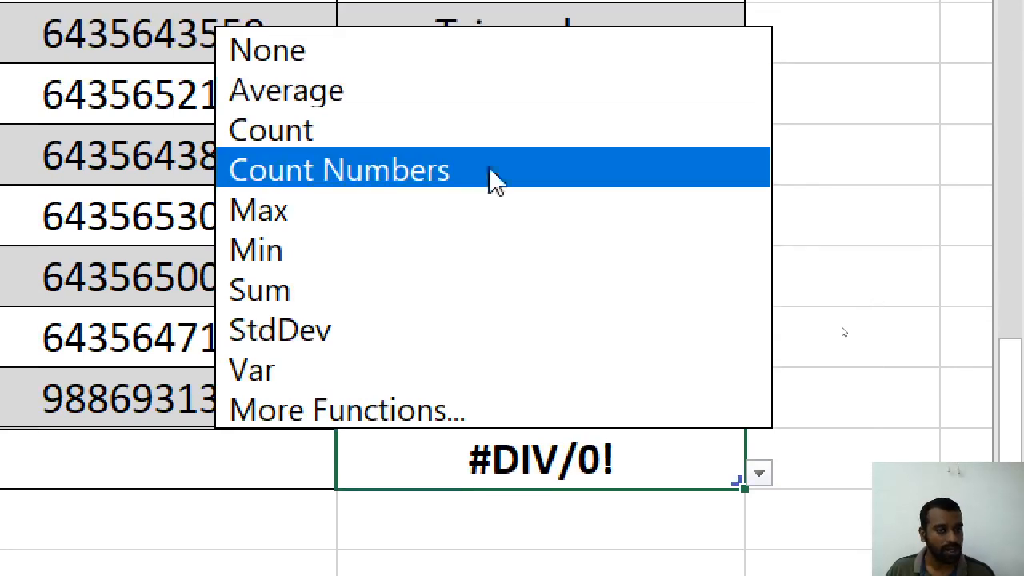
pyautogui.click(475, 141)
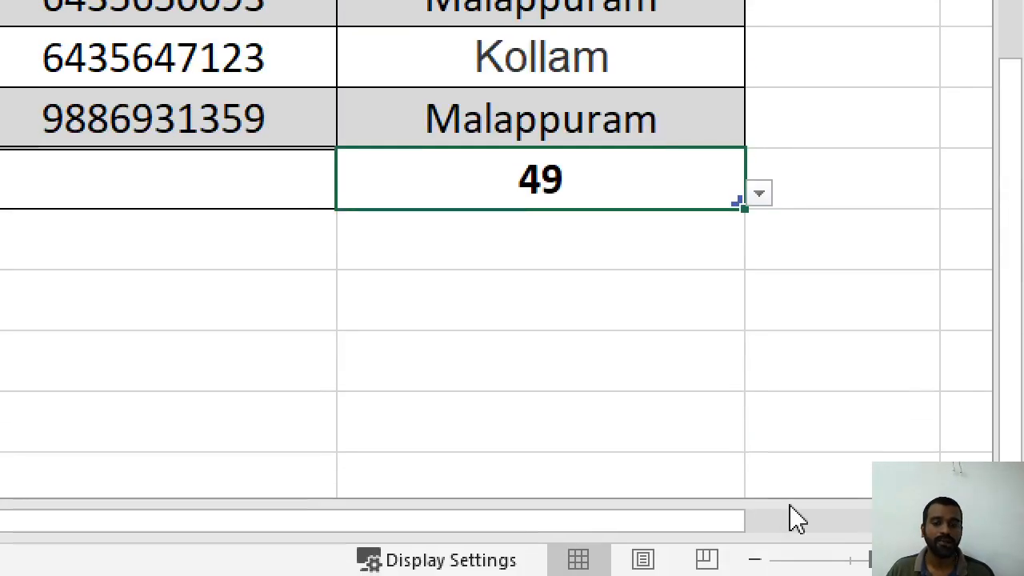
pyautogui.click(893, 276)
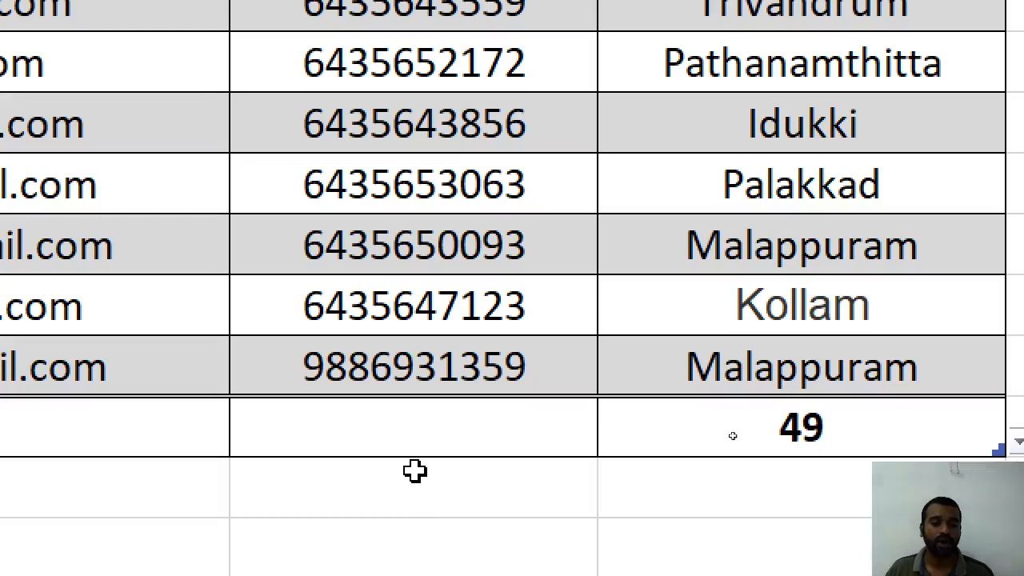
# Set the Phone number total in the total row to Sum
pyautogui.click(422, 422)
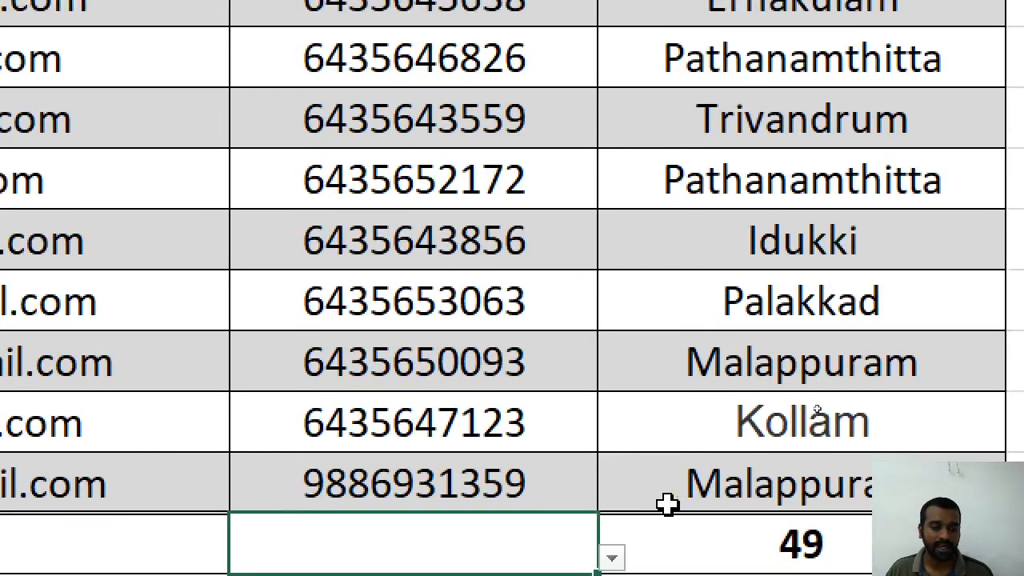
pyautogui.scroll(-1, 667, 502)
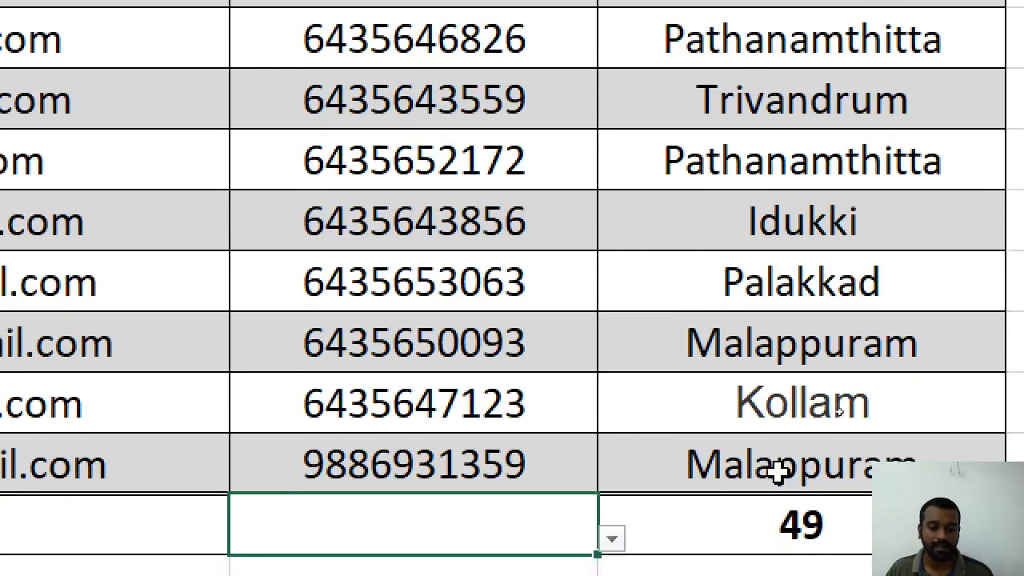
pyautogui.click(612, 496)
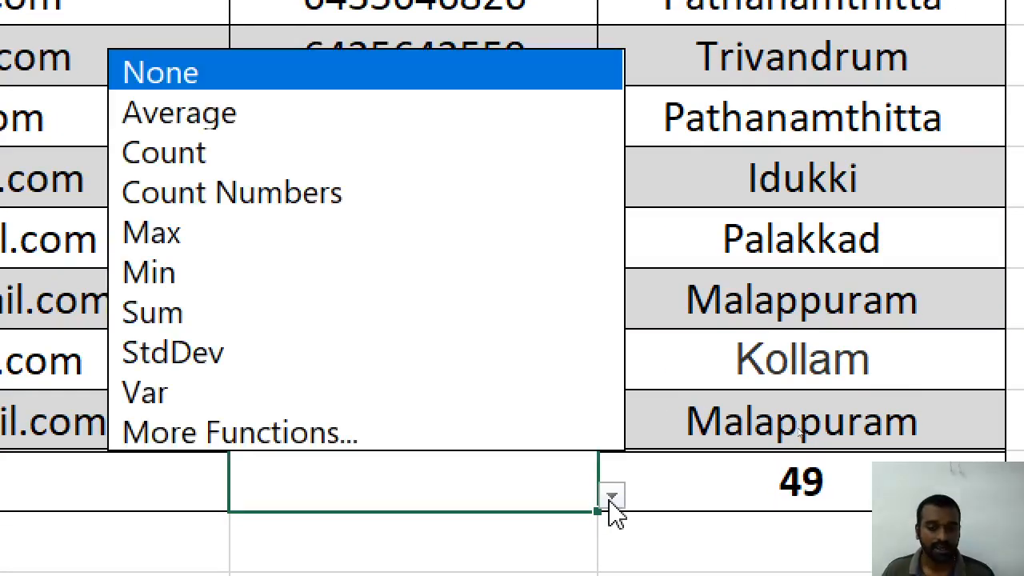
pyautogui.click(133, 312)
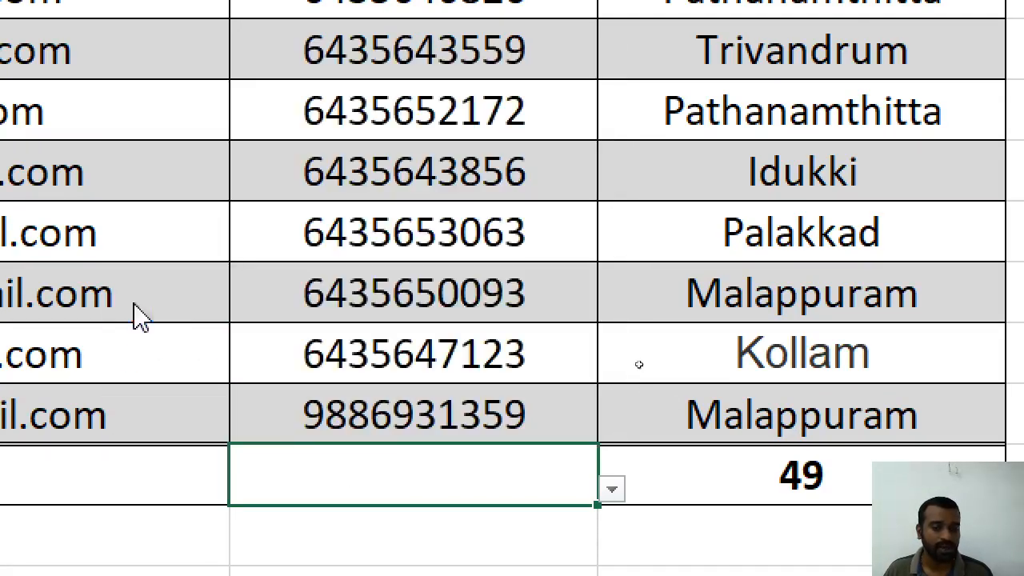
pyautogui.click(521, 551)
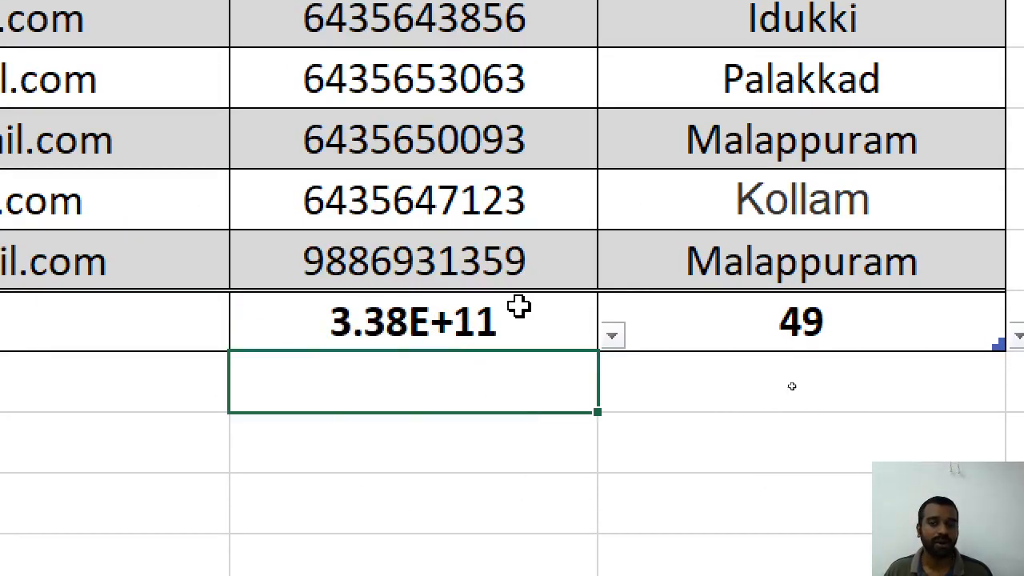
pyautogui.scroll(15, 559, 320)
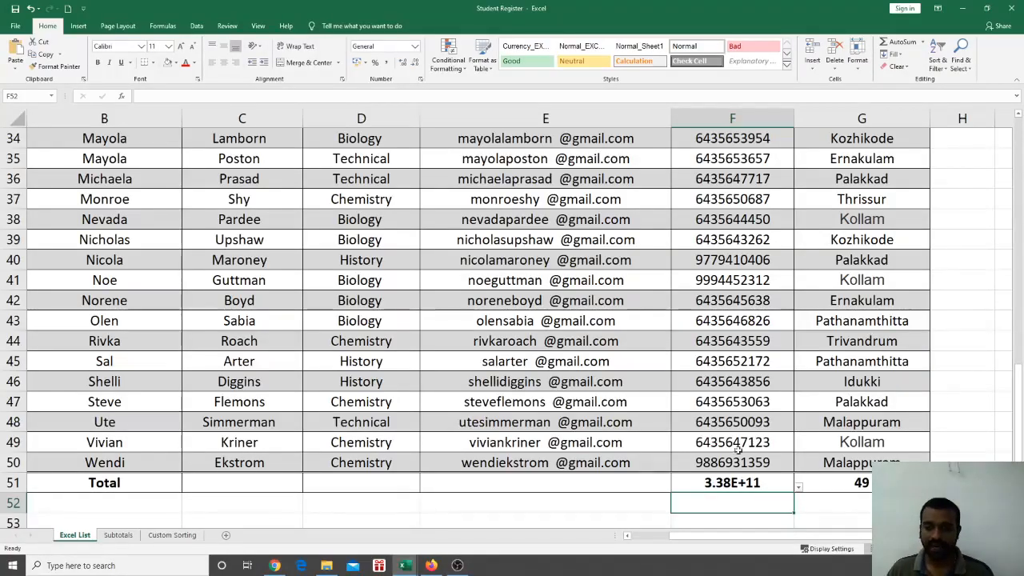
pyautogui.click(736, 482)
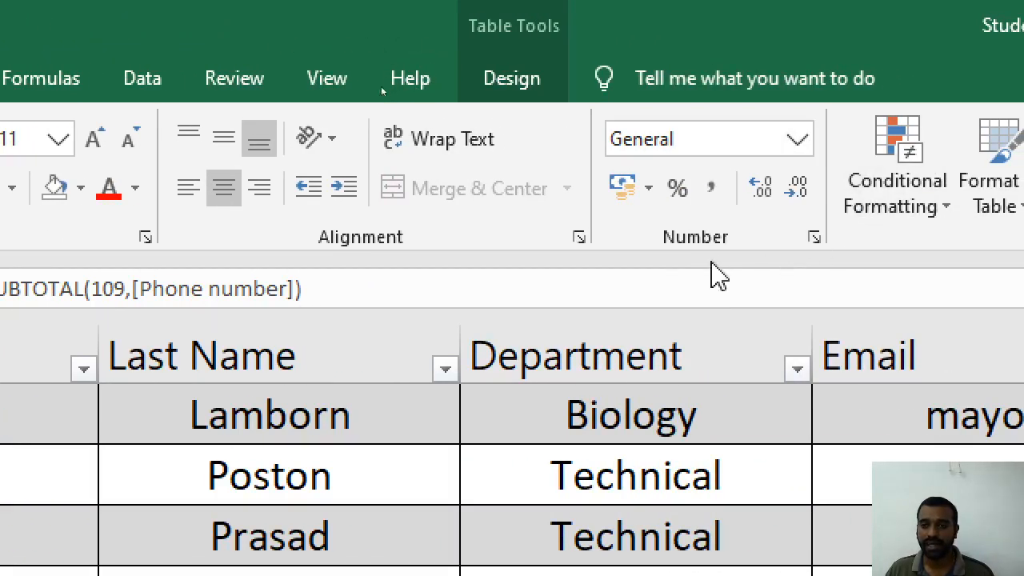
pyautogui.click(799, 140)
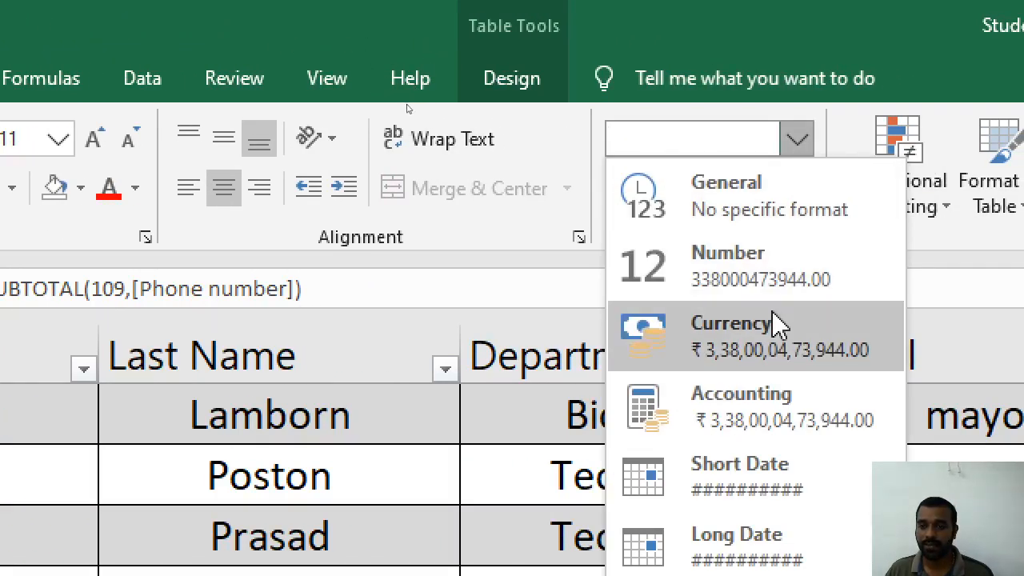
pyautogui.click(772, 294)
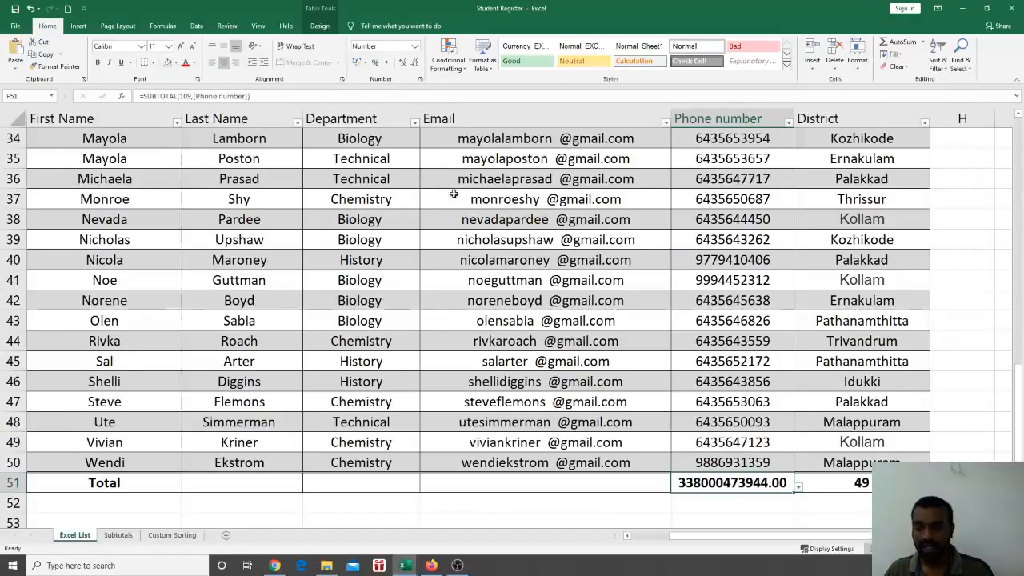
pyautogui.click(403, 63)
pyautogui.click(415, 64)
pyautogui.click(416, 66)
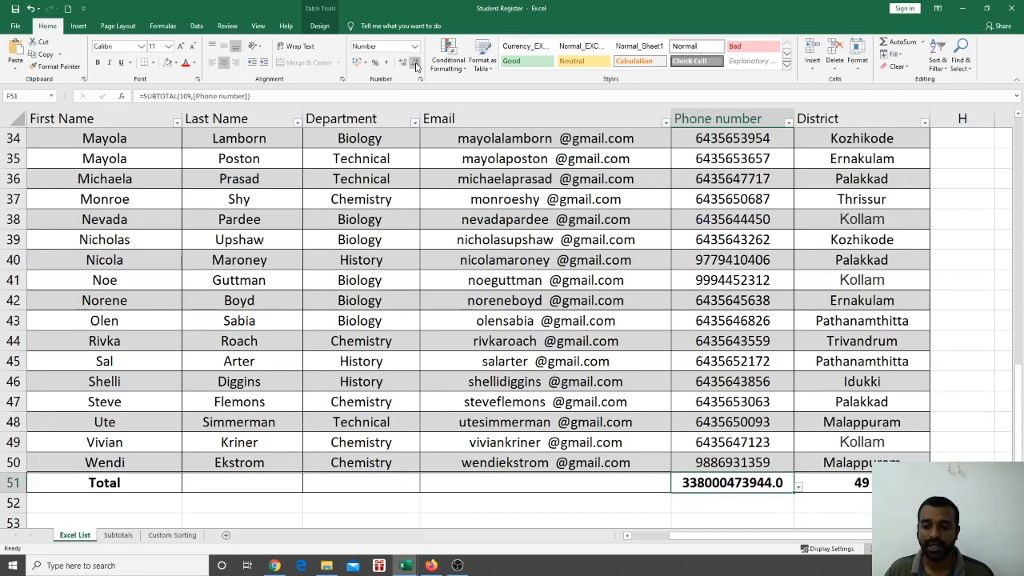
pyautogui.click(416, 67)
pyautogui.click(534, 282)
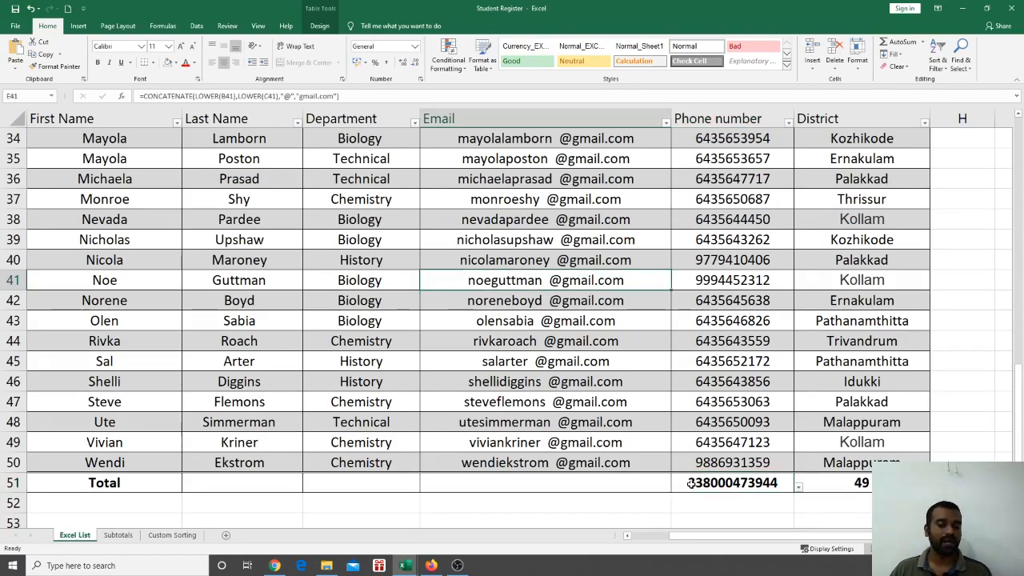
pyautogui.scroll(2, 727, 413)
pyautogui.scroll(-4, 728, 413)
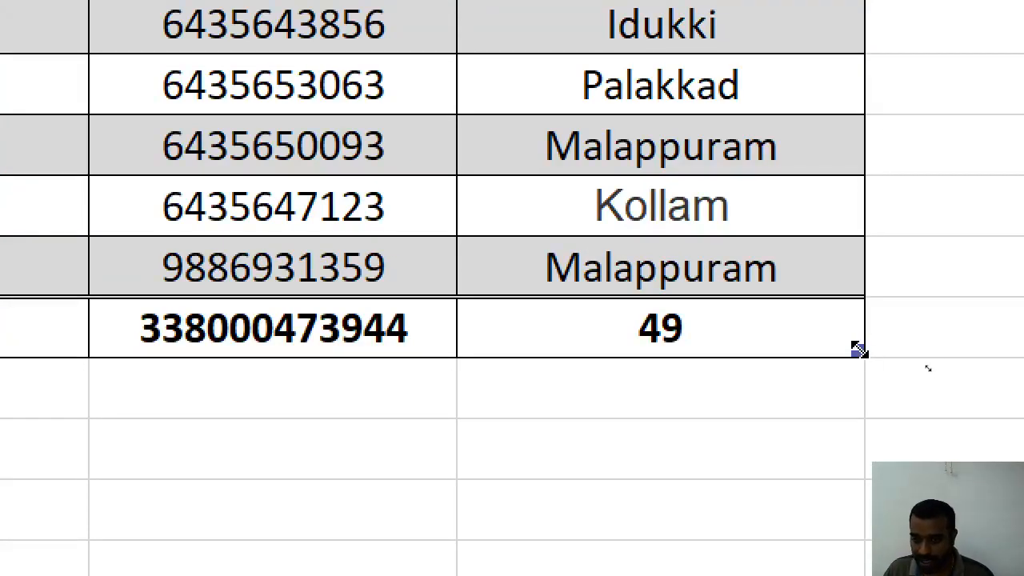
# Extend the table to row 56 and set the Email total in row 57 to Count, showing 55
pyautogui.moveTo(857, 349); pyautogui.dragTo(852, 266)
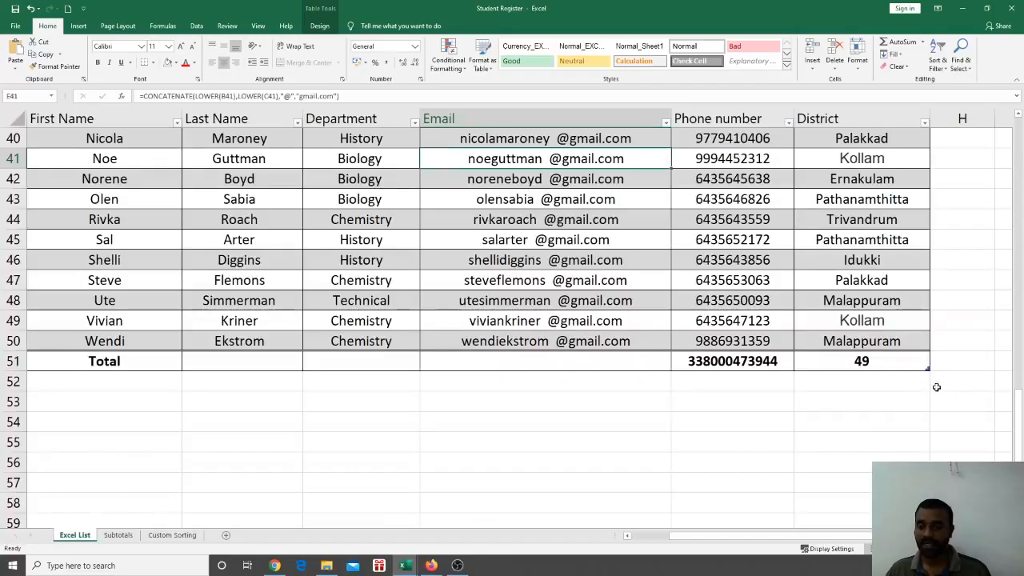
pyautogui.moveTo(927, 372); pyautogui.dragTo(929, 476)
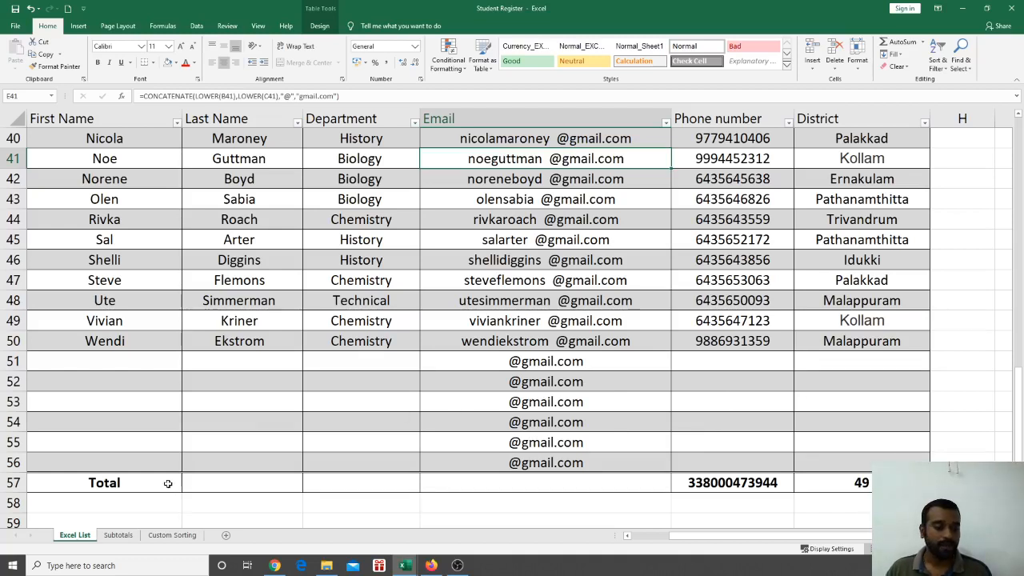
pyautogui.click(511, 485)
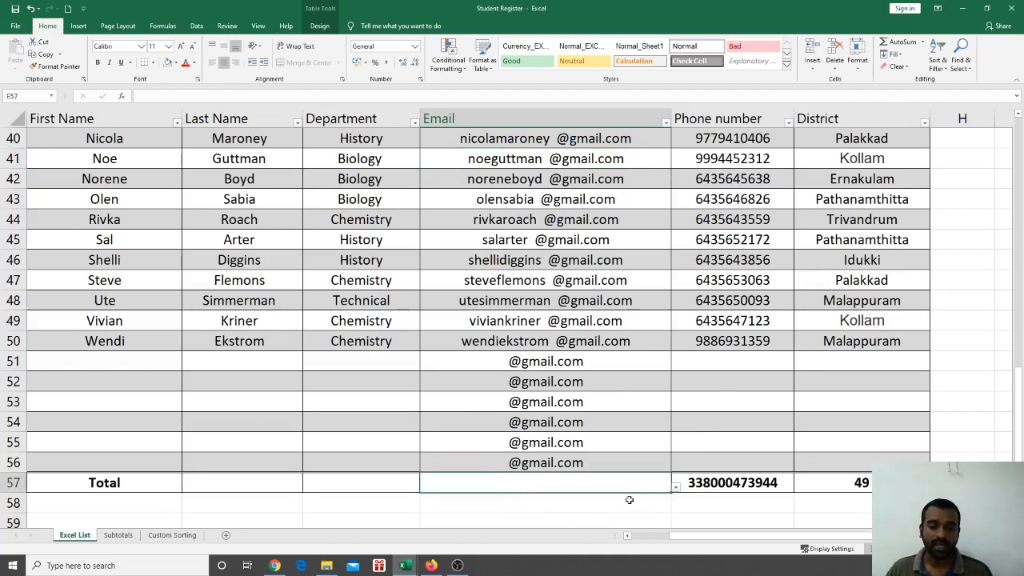
pyautogui.click(675, 487)
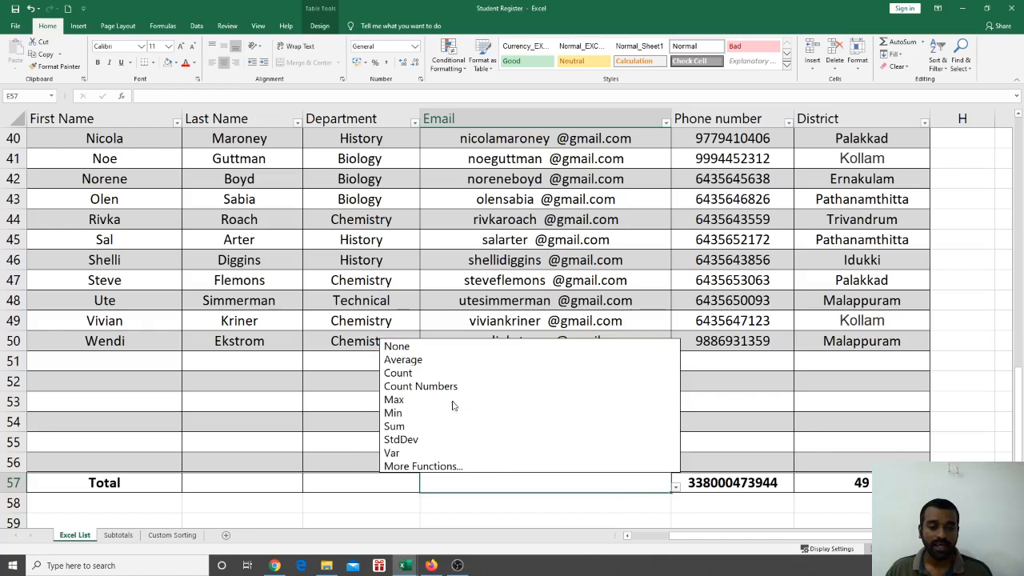
pyautogui.click(444, 373)
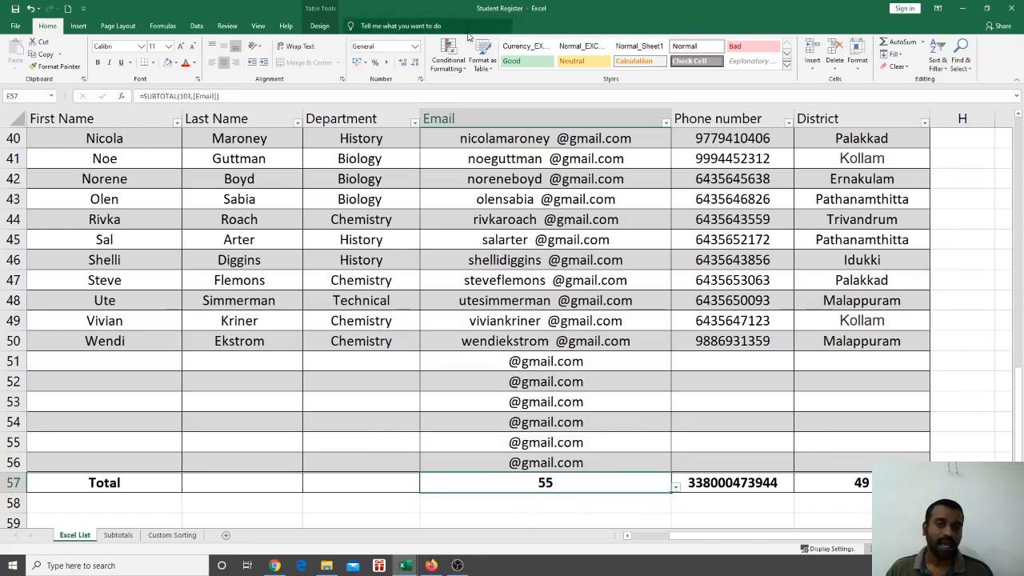
pyautogui.click(354, 199)
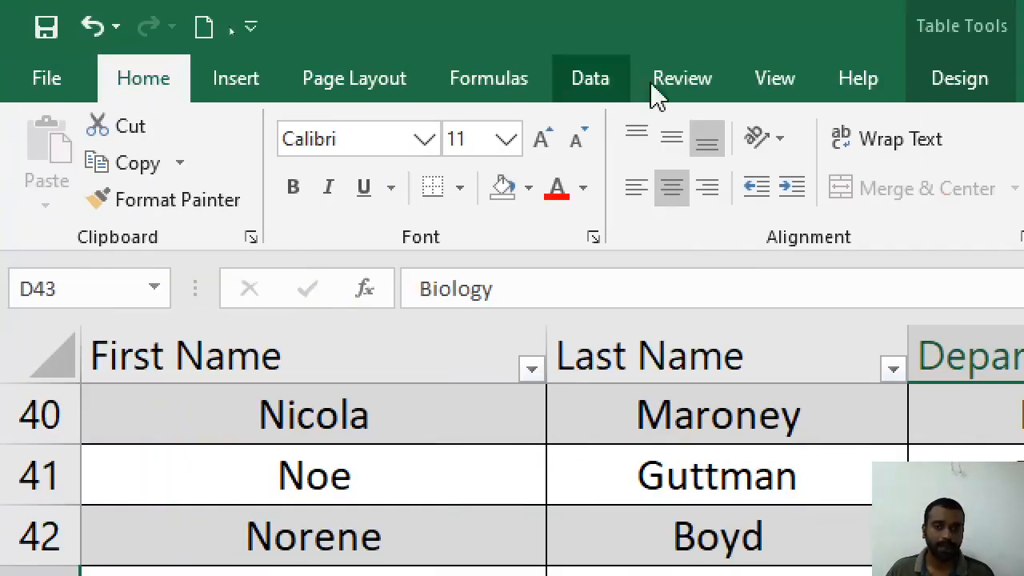
# Rename the table to Table_01 after the name 'My Table' is rejected as invalid
pyautogui.click(960, 78)
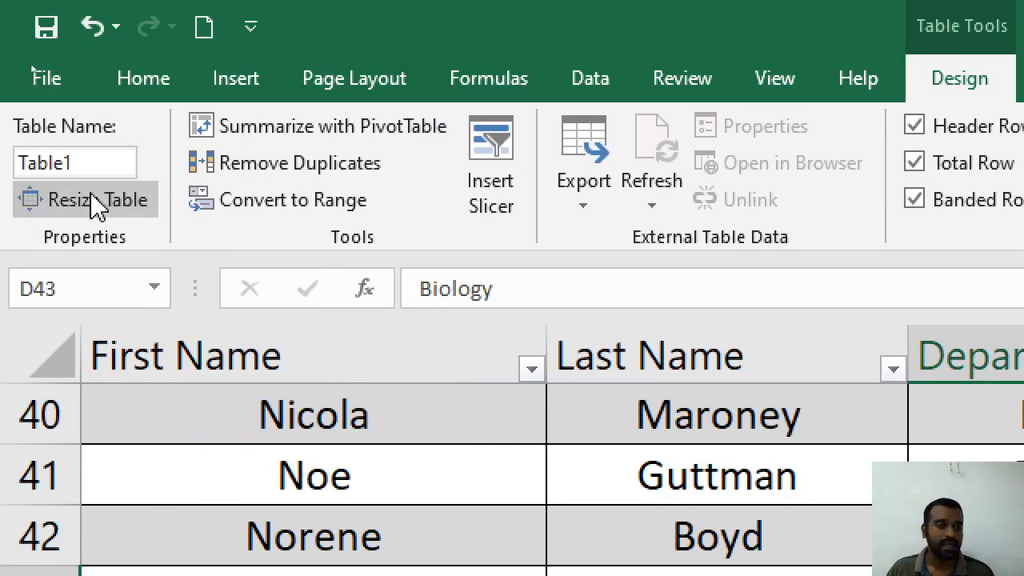
pyautogui.click(88, 157)
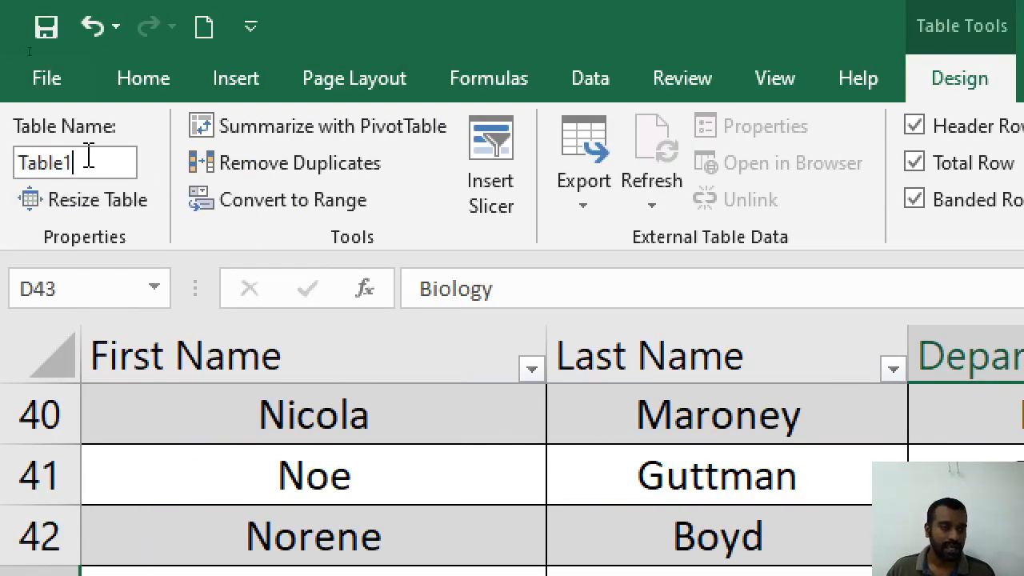
pyautogui.moveTo(88, 158); pyautogui.dragTo(7, 160)
pyautogui.write('My')
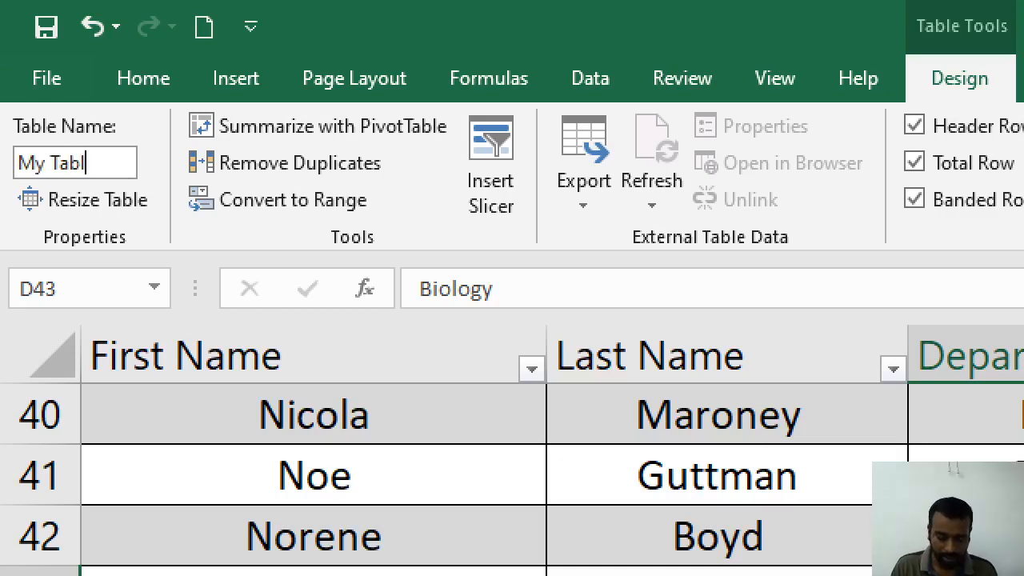
pyautogui.write(' Table')
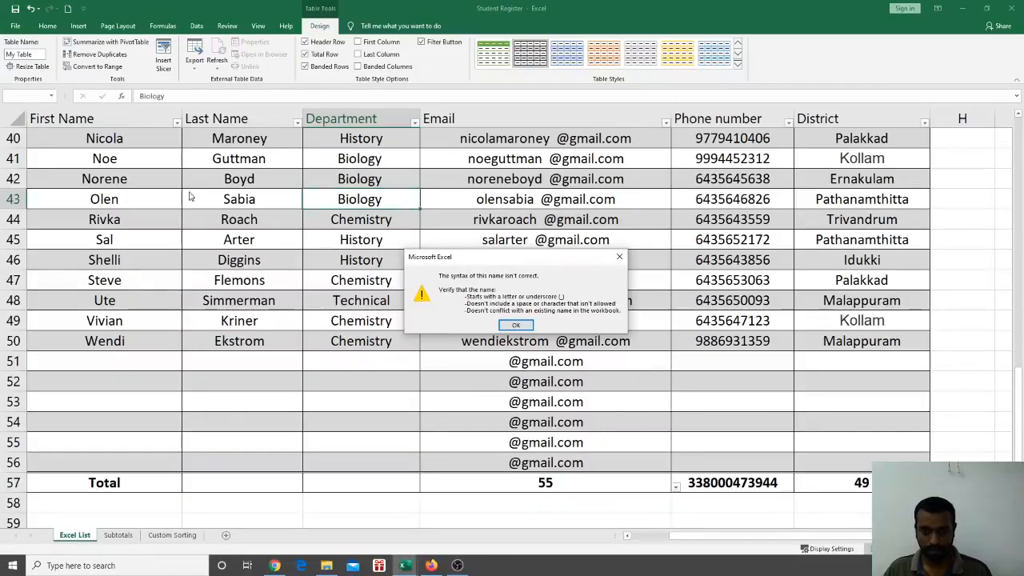
pyautogui.click(512, 325)
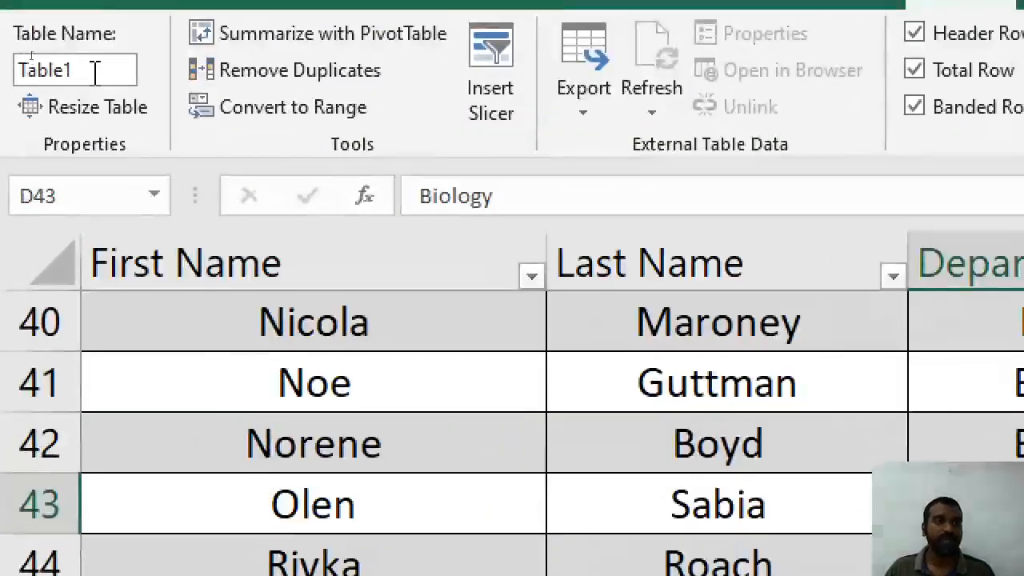
pyautogui.doubleClick(31, 54)
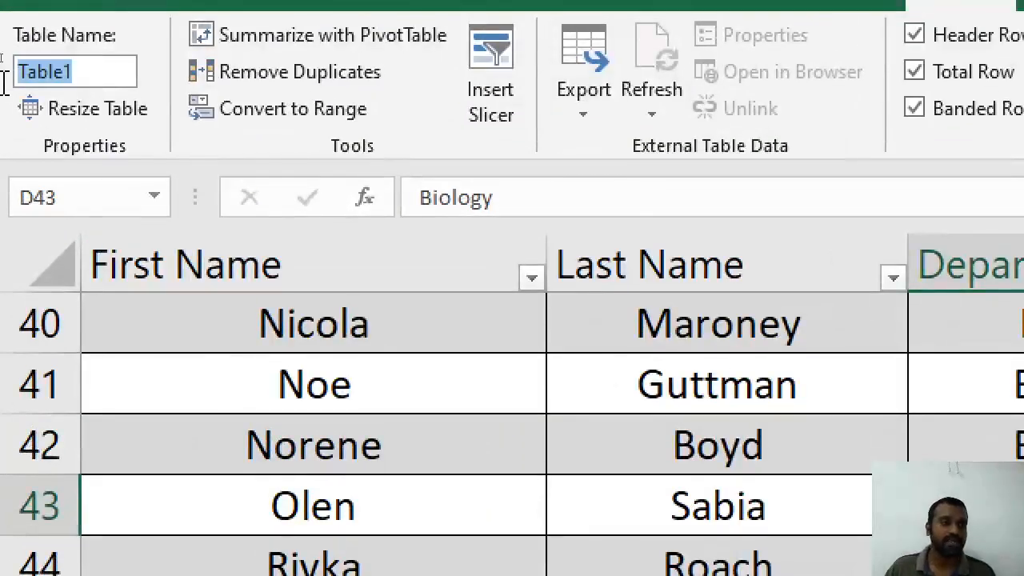
pyautogui.write('T')
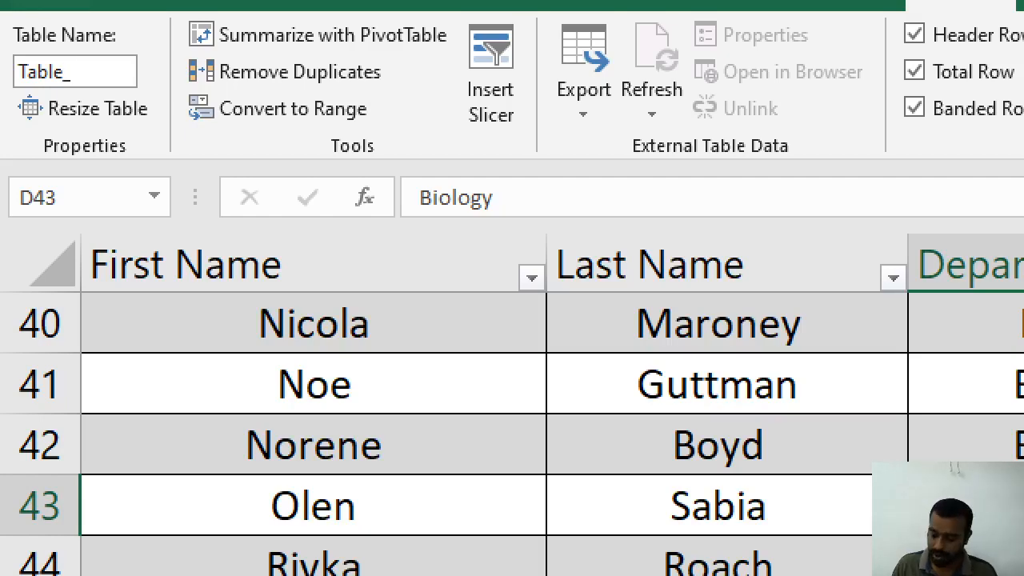
pyautogui.press('Return')
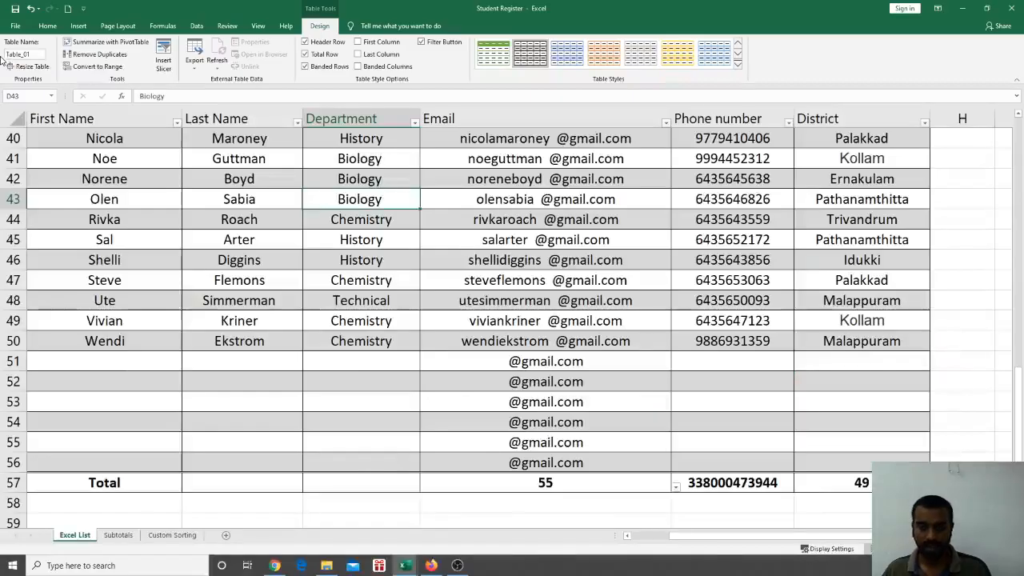
pyautogui.click(241, 213)
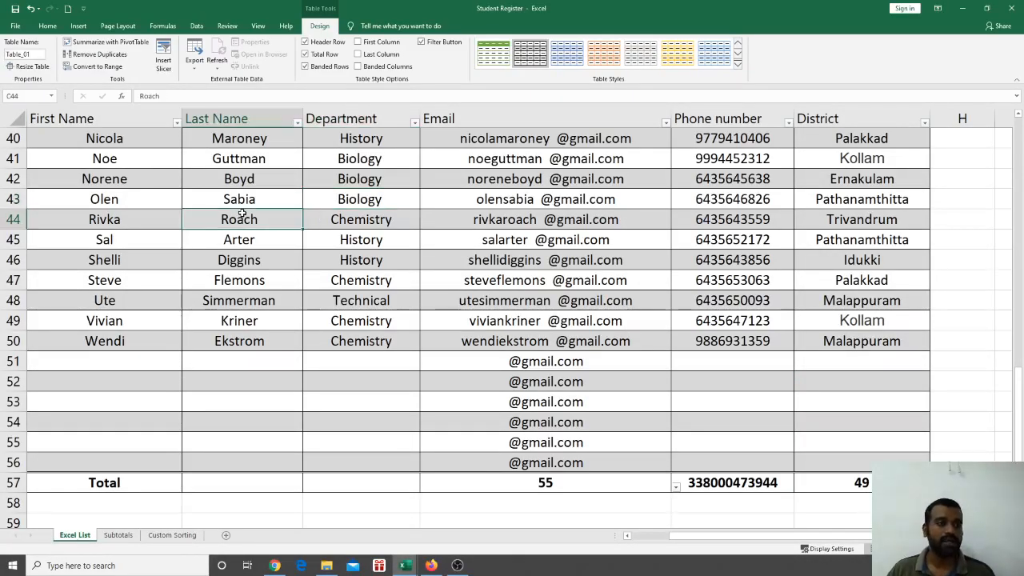
pyautogui.scroll(8, 337, 259)
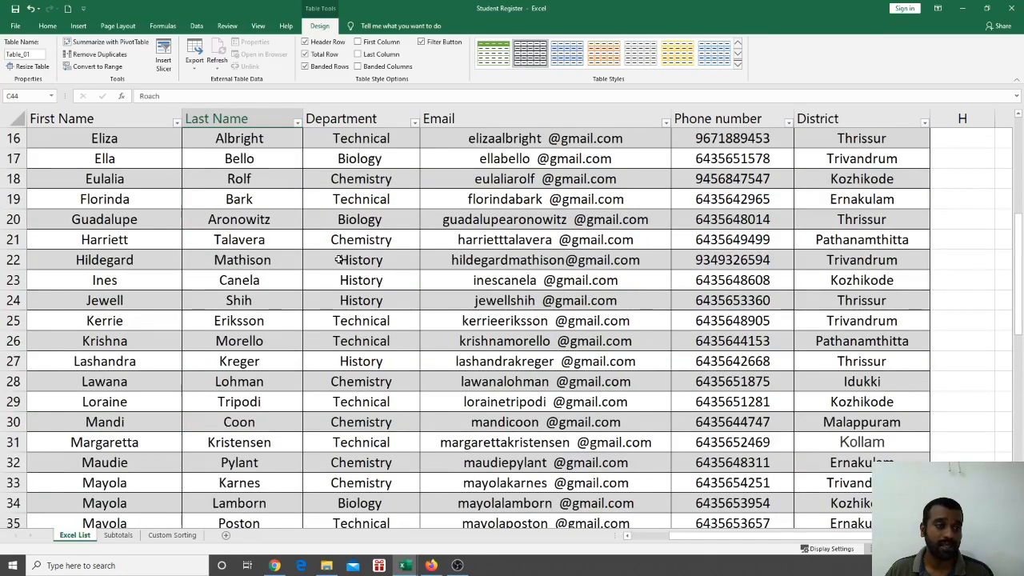
pyautogui.click(36, 99)
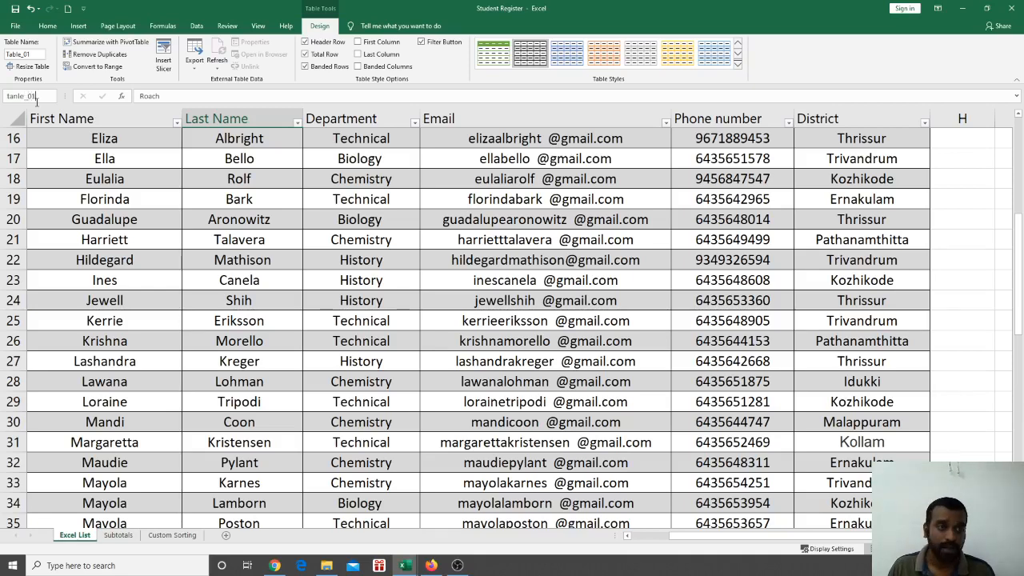
pyautogui.press('Return')
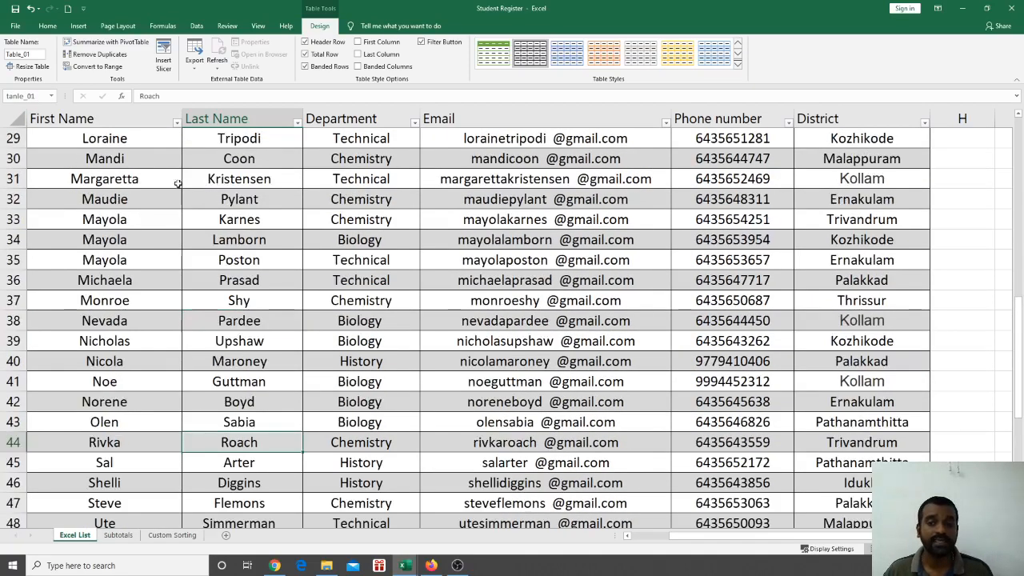
pyautogui.scroll(4, 178, 183)
pyautogui.click(51, 95)
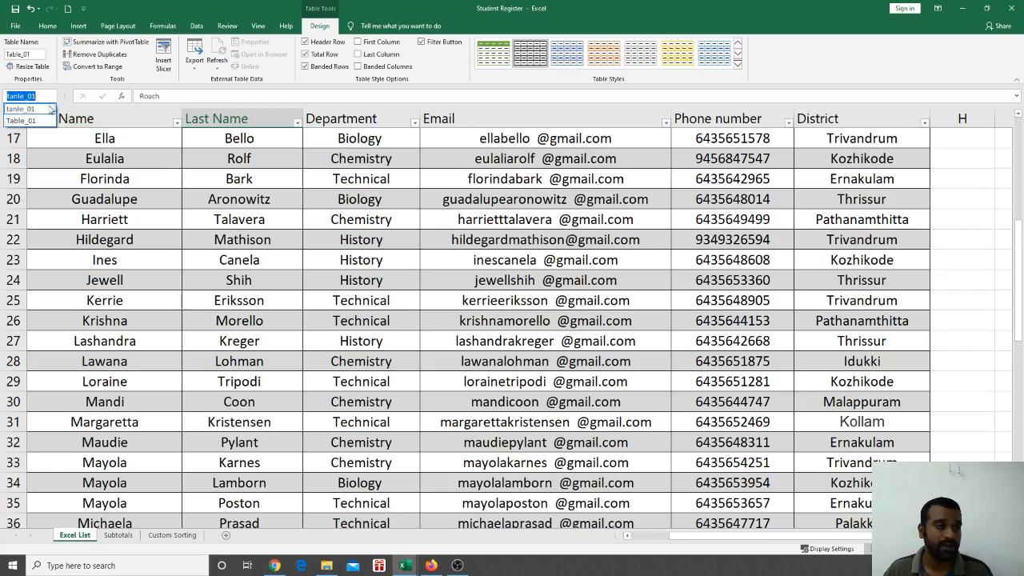
pyautogui.click(46, 120)
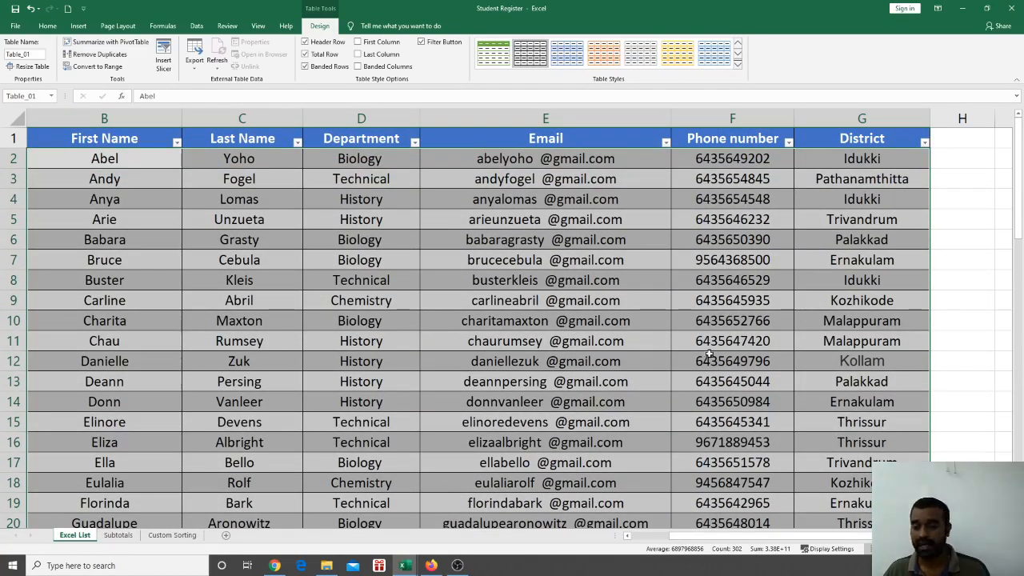
pyautogui.scroll(-3, 709, 358)
pyautogui.scroll(3, 709, 358)
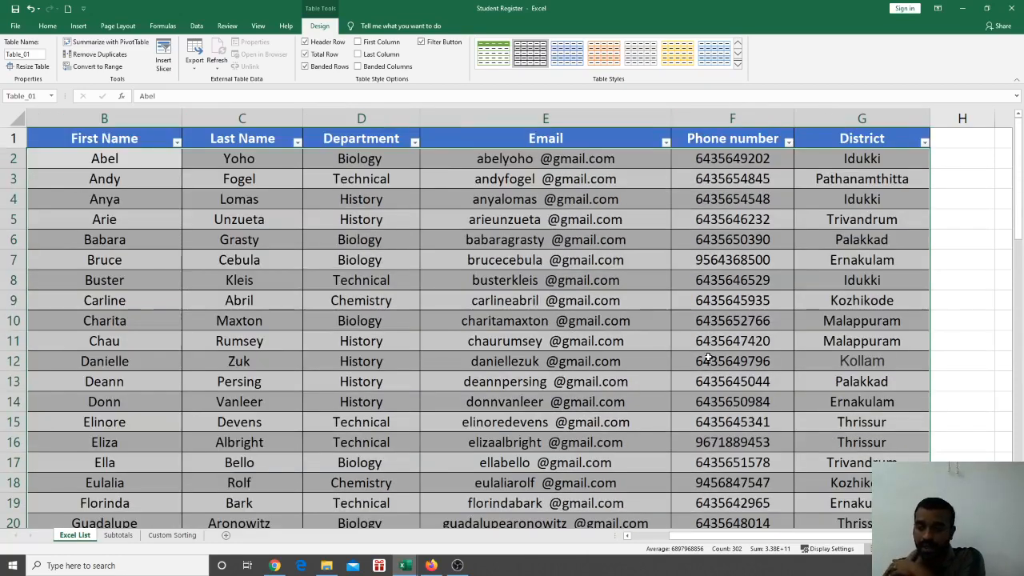
pyautogui.click(964, 330)
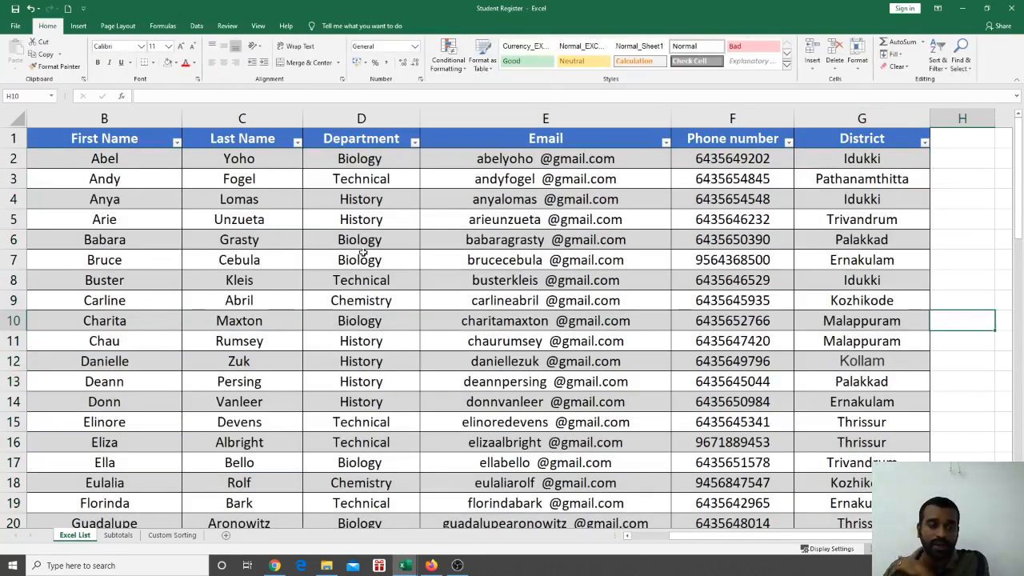
pyautogui.click(51, 99)
pyautogui.click(51, 100)
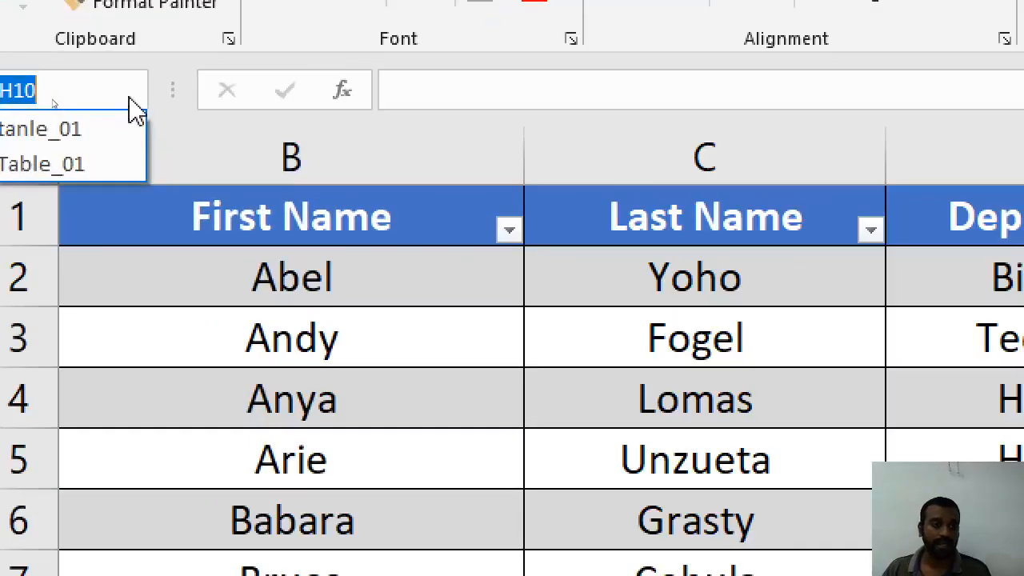
pyautogui.click(100, 124)
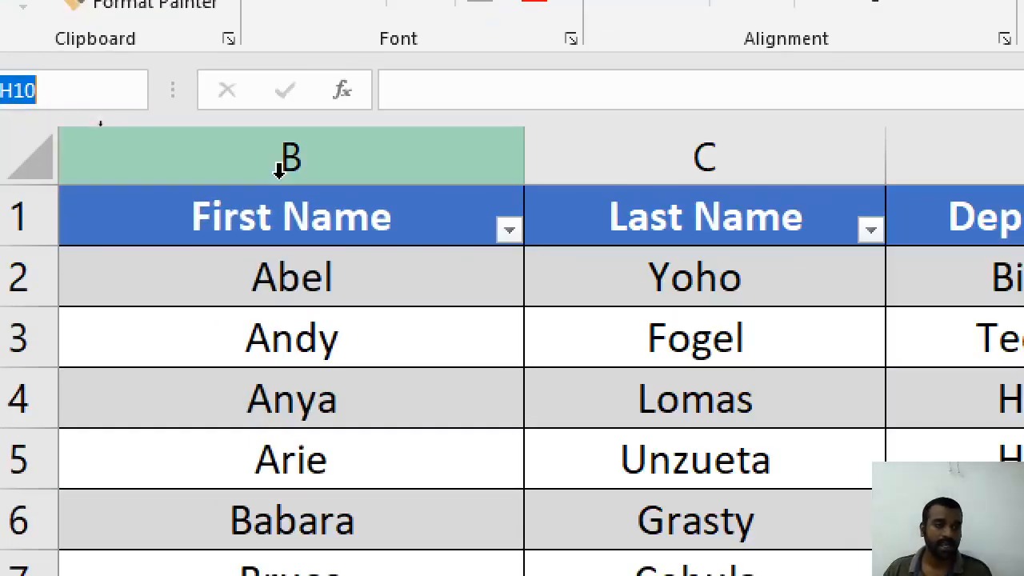
pyautogui.click(142, 92)
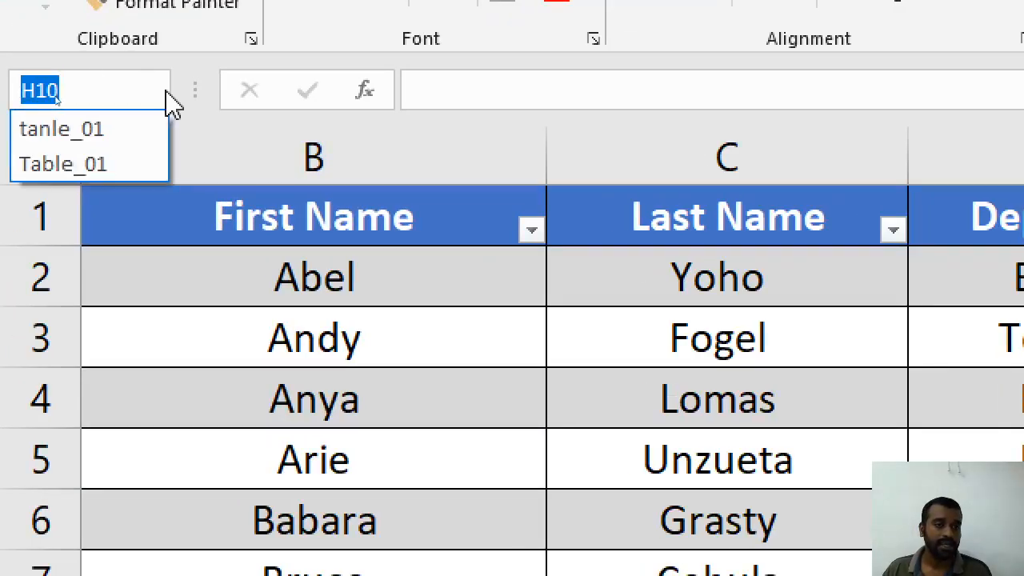
pyautogui.click(108, 167)
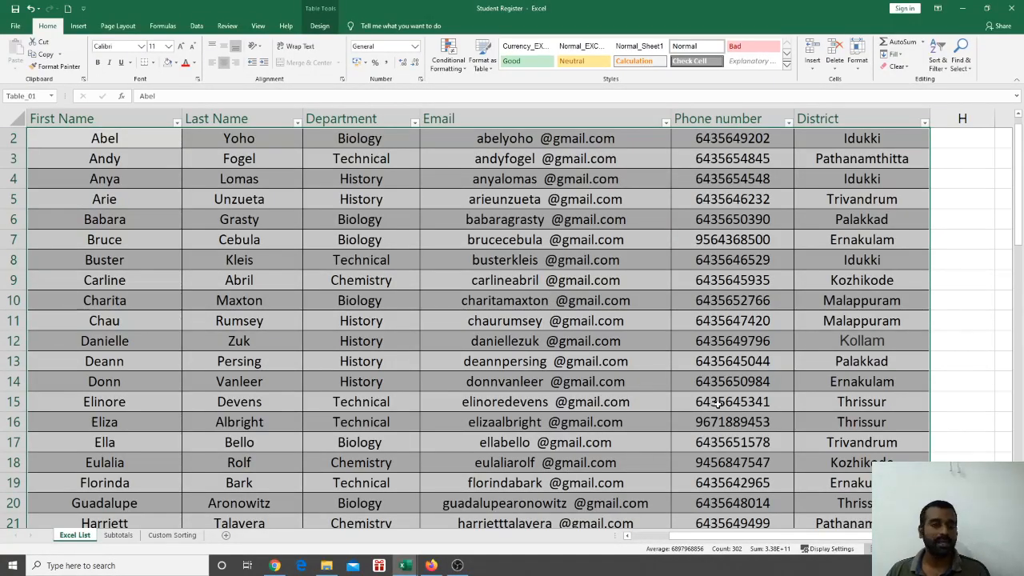
pyautogui.click(287, 314)
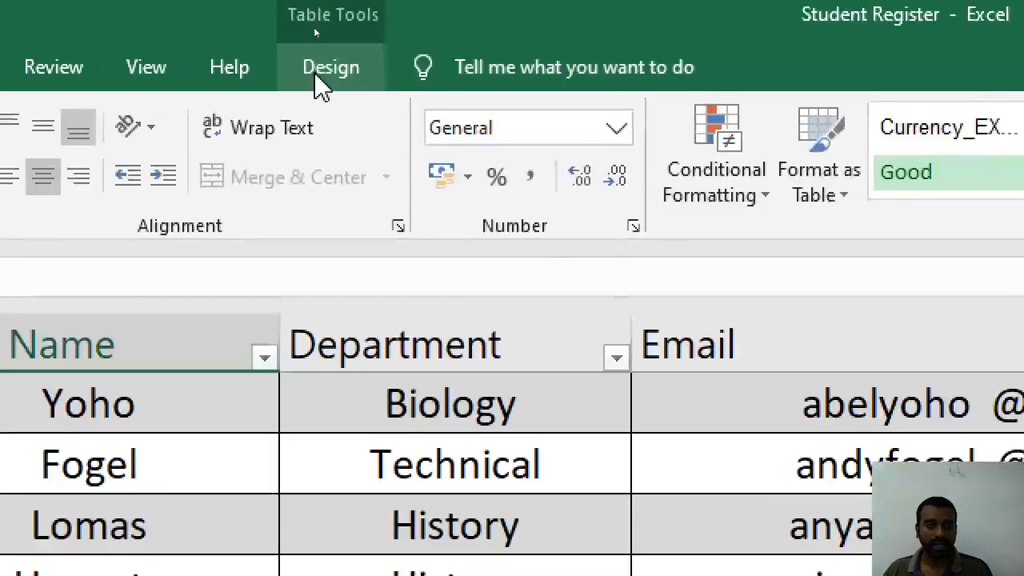
# Browse the full Table Styles gallery, then switch to the 'Excel List & Operations' slide
pyautogui.click(316, 76)
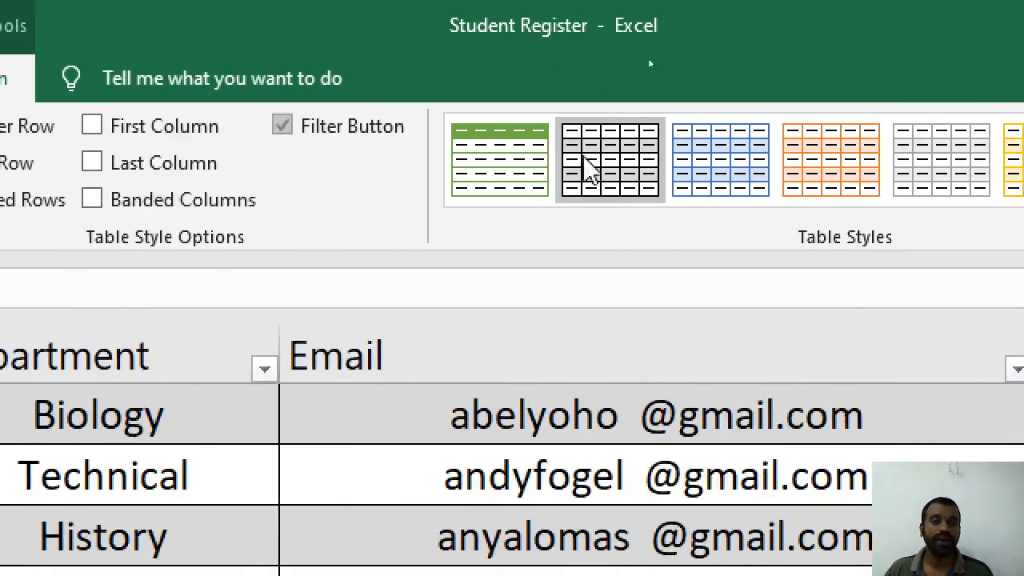
pyautogui.click(801, 194)
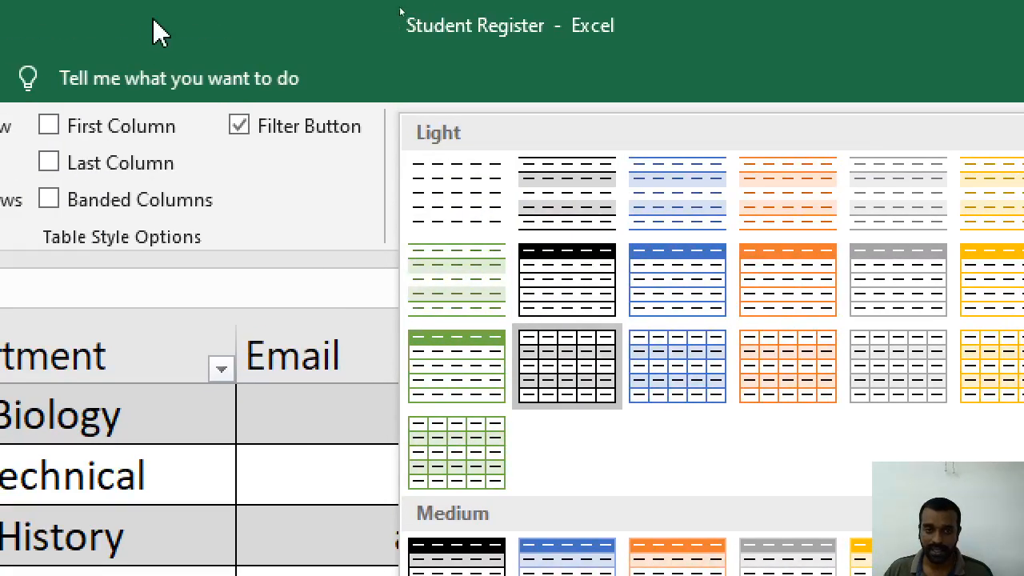
pyautogui.click(313, 0)
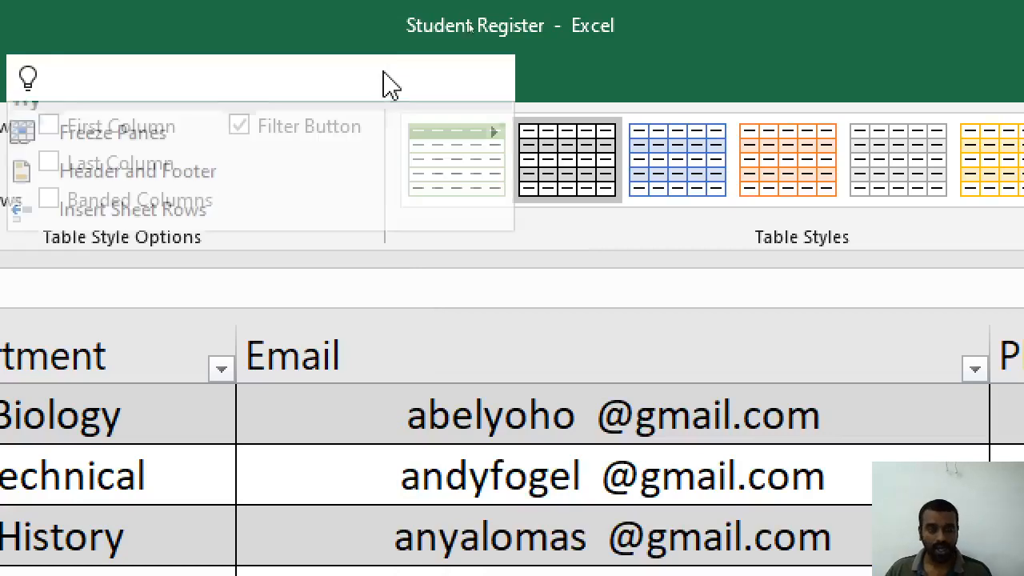
pyautogui.click(877, 65)
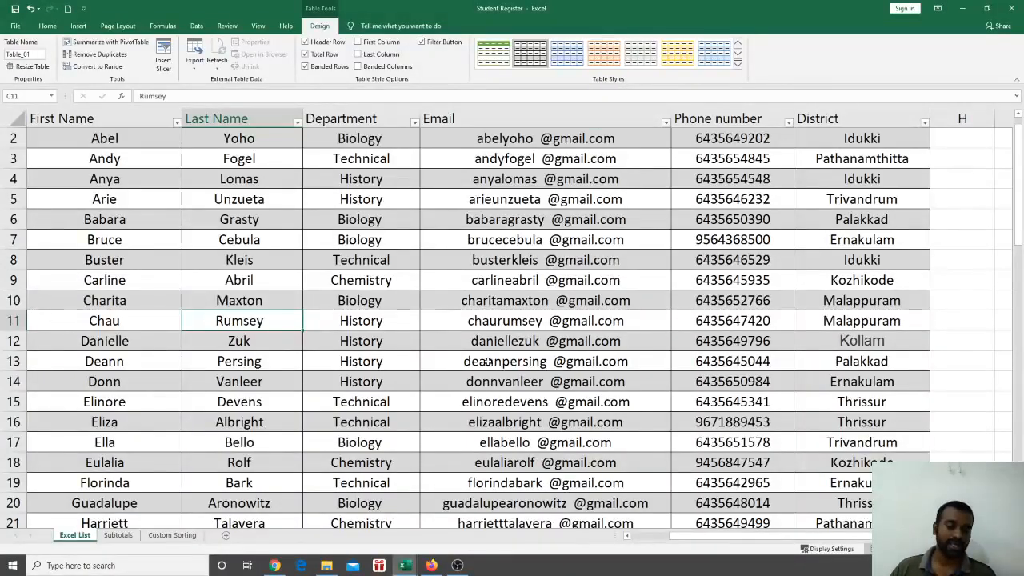
pyautogui.scroll(-4, 509, 354)
pyautogui.scroll(5, 488, 359)
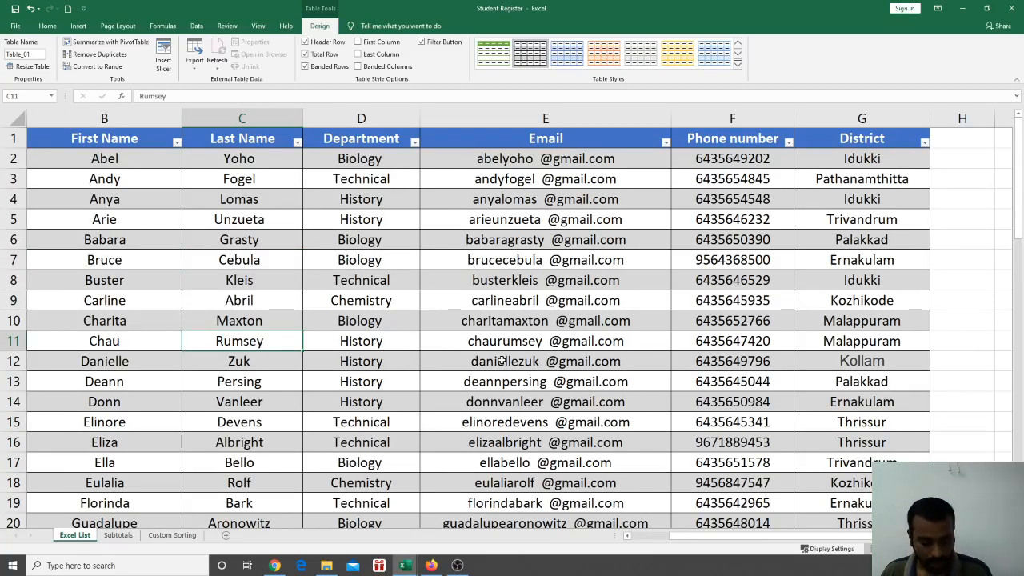
pyautogui.hotkey('alt', 'Tab')
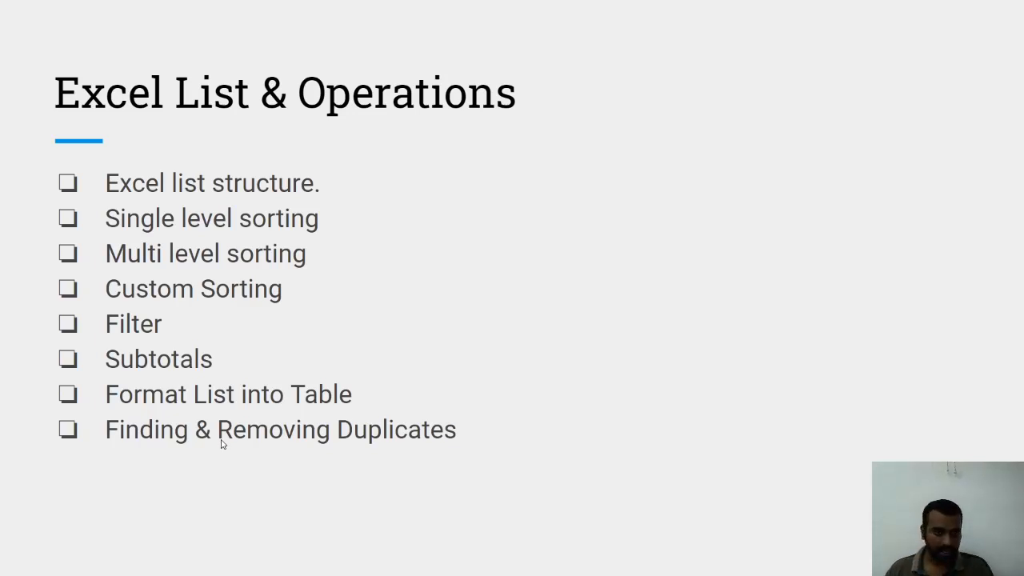
# Back in Excel, select Table_01 from the Name Box, then go to cell B2 (Abel)
pyautogui.hotkey('alt', 'Tab')
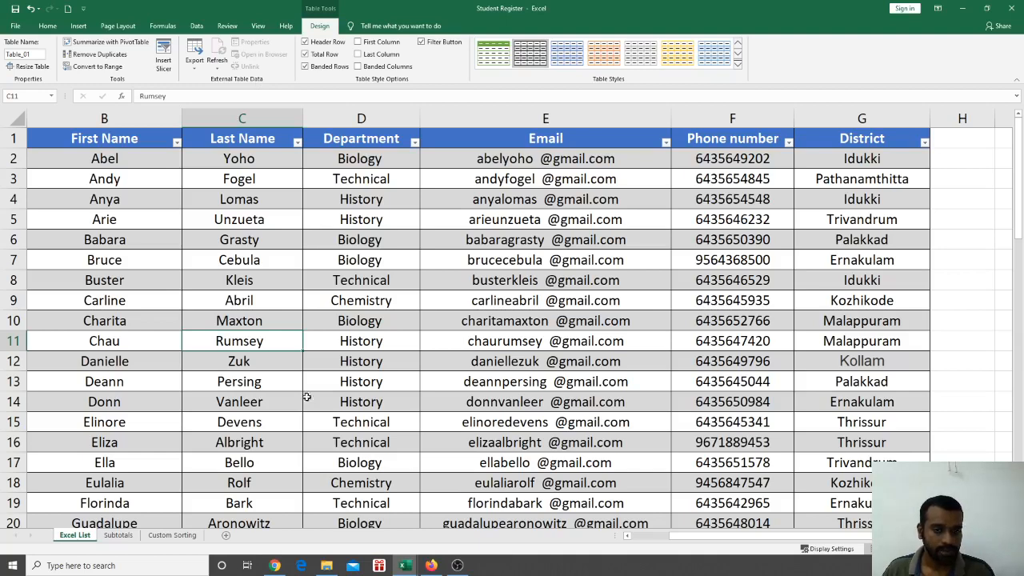
pyautogui.hscroll(-2, 701, 536)
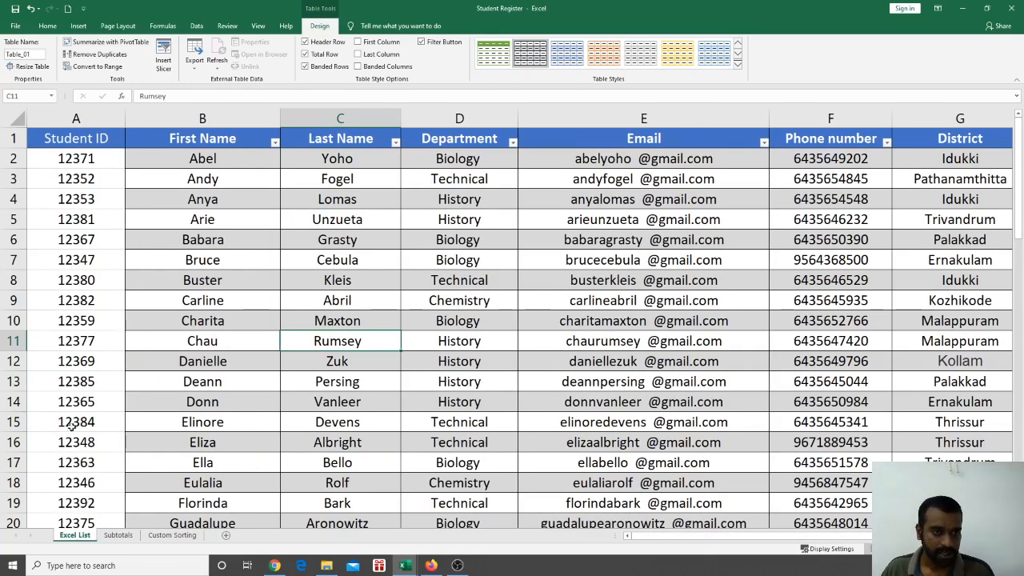
pyautogui.click(51, 96)
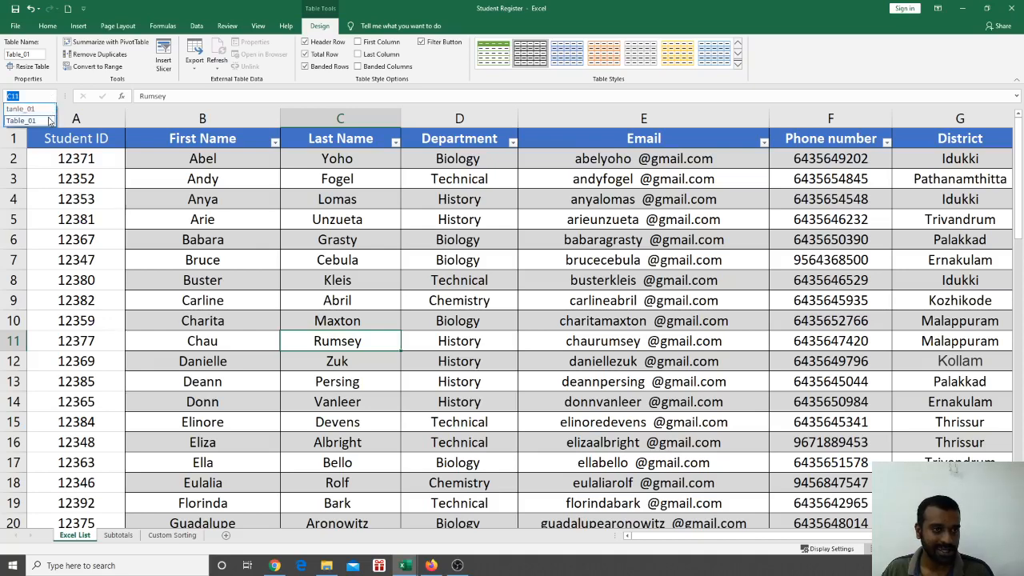
pyautogui.click(32, 117)
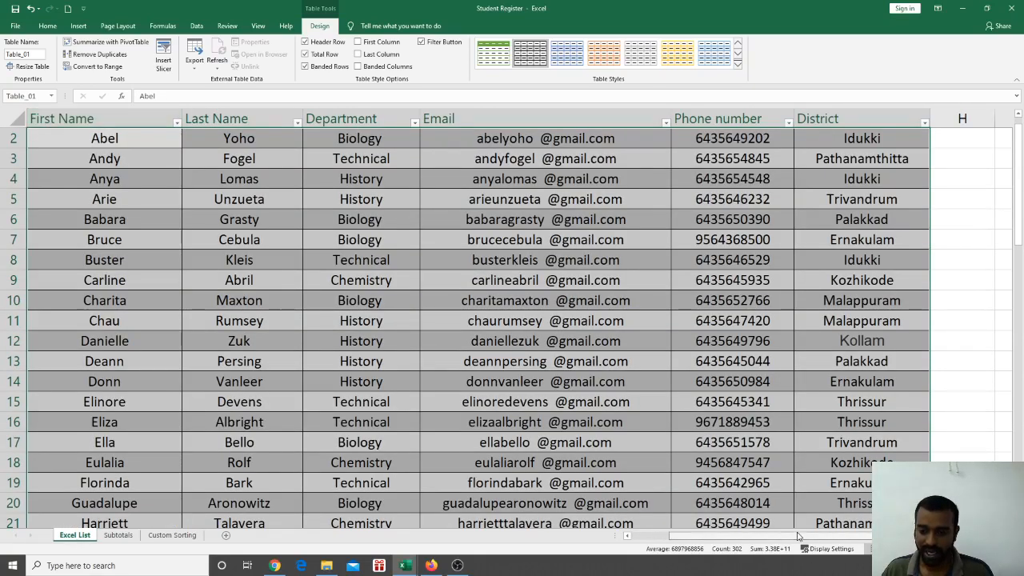
pyautogui.hscroll(-2, 666, 543)
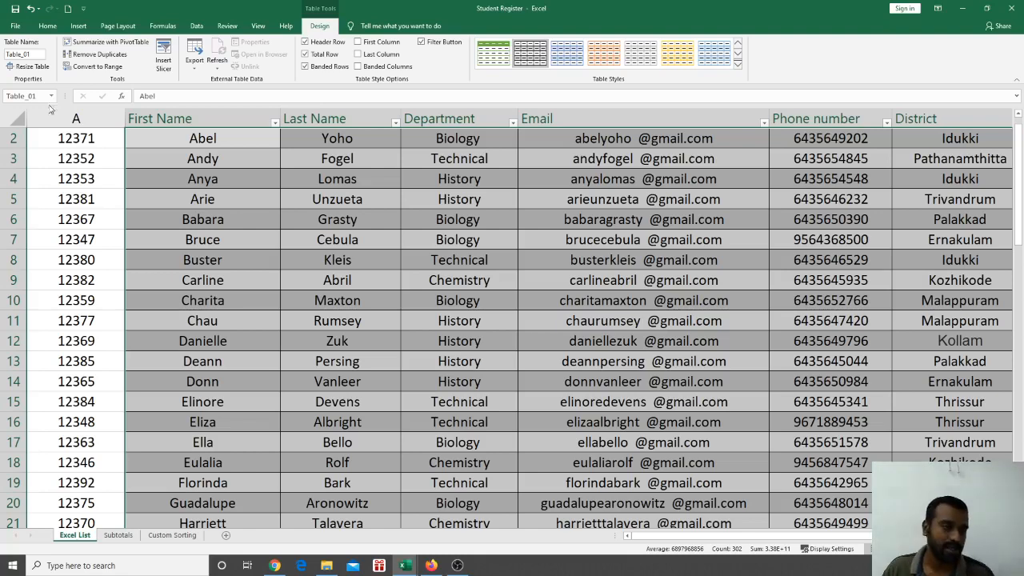
pyautogui.scroll(1, 355, 276)
pyautogui.click(274, 264)
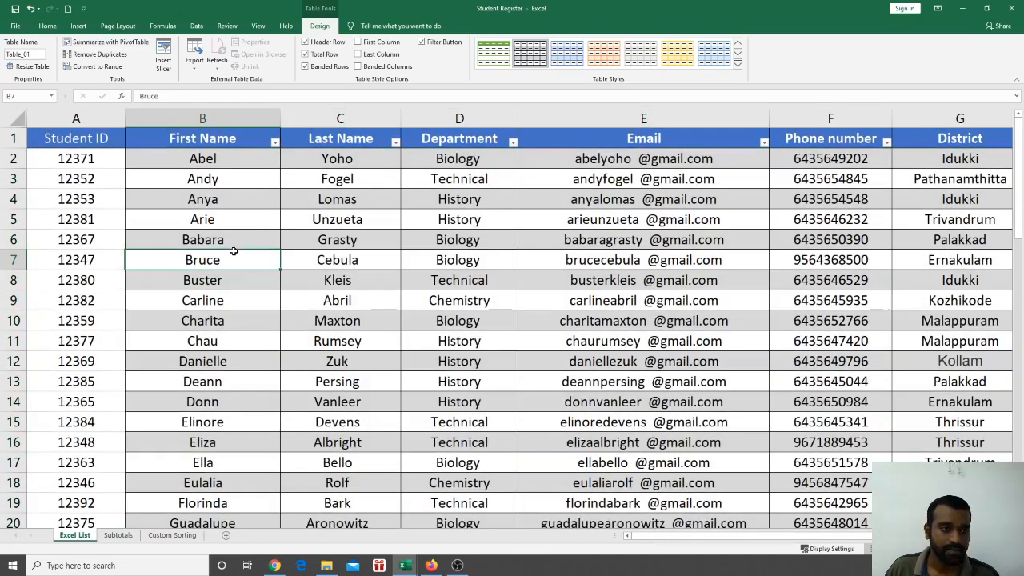
pyautogui.click(185, 156)
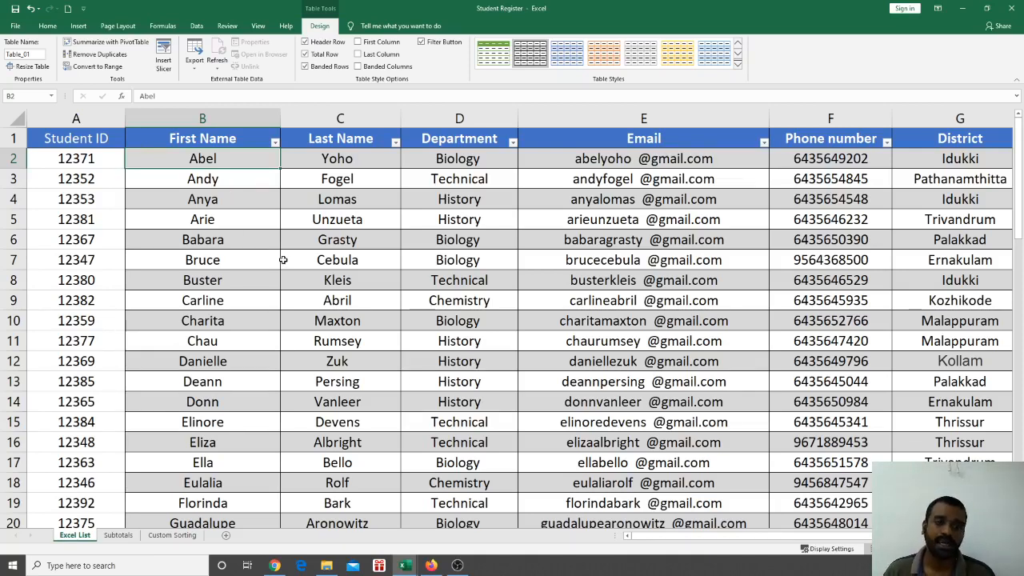
# Select the First Name entries and start a Duplicate Values highlight rule
pyautogui.click(244, 260)
pyautogui.moveTo(228, 168); pyautogui.dragTo(214, 363)
pyautogui.scroll(13, 263, 370)
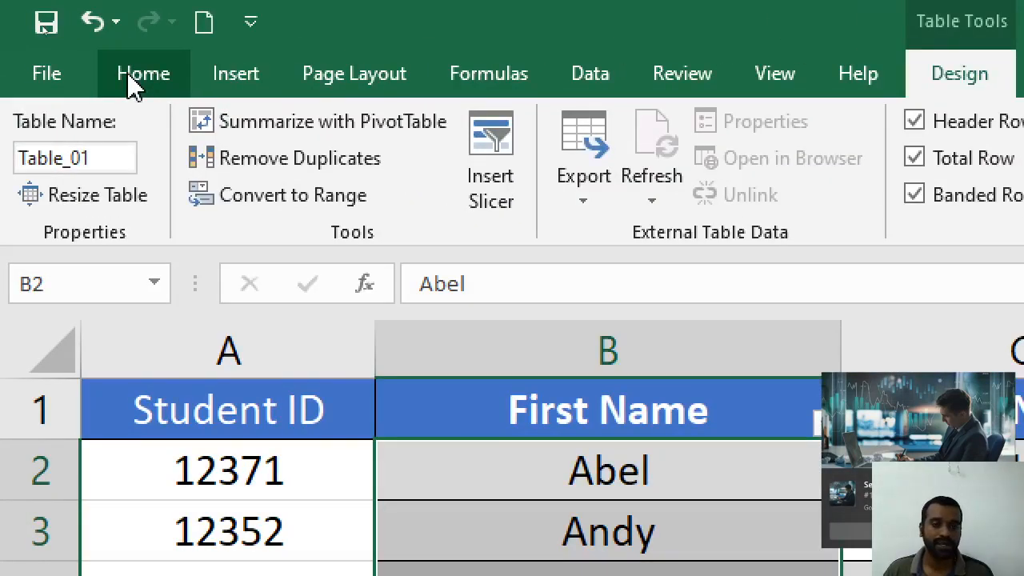
pyautogui.click(47, 27)
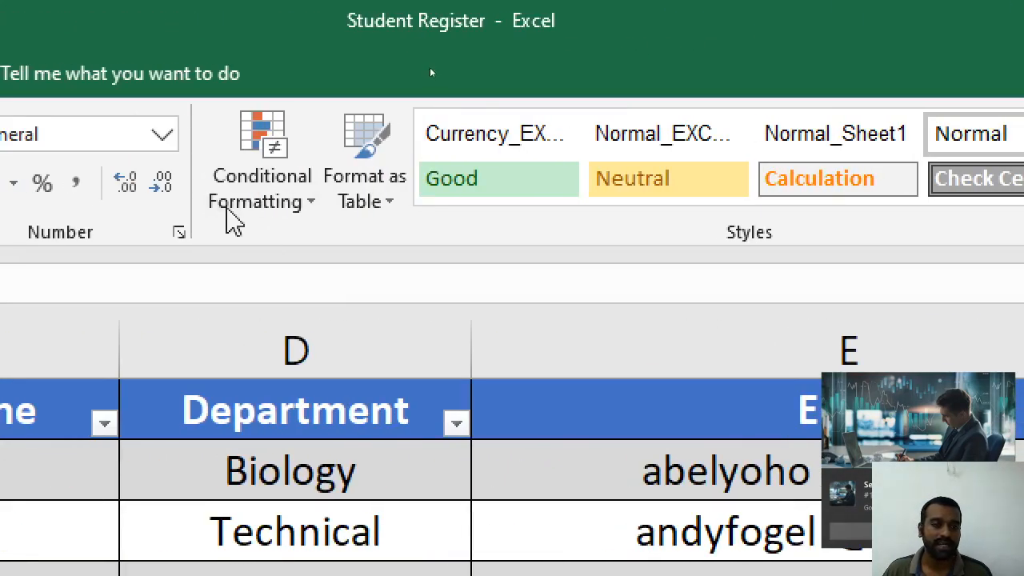
pyautogui.click(312, 214)
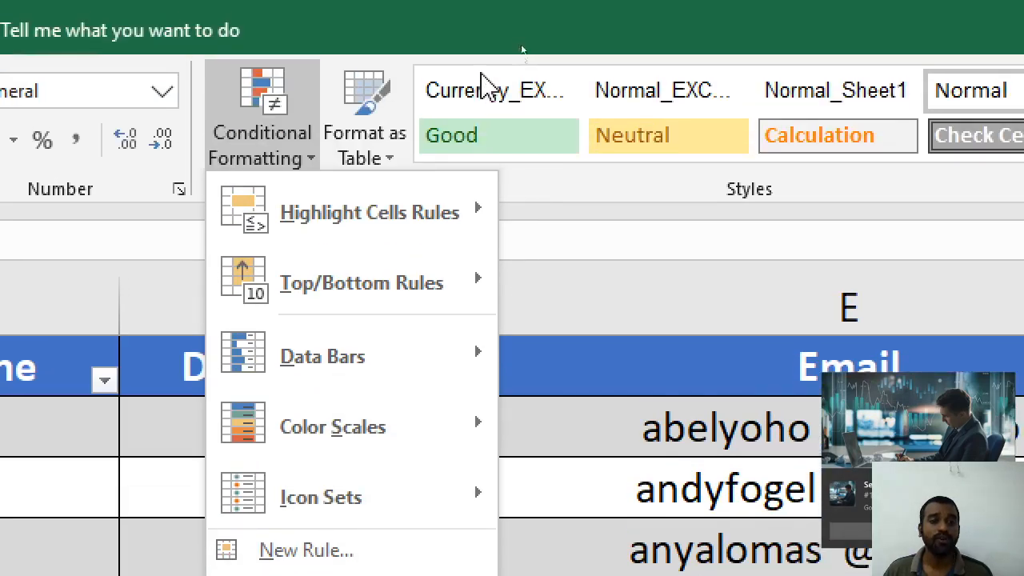
pyautogui.moveTo(472, 64)
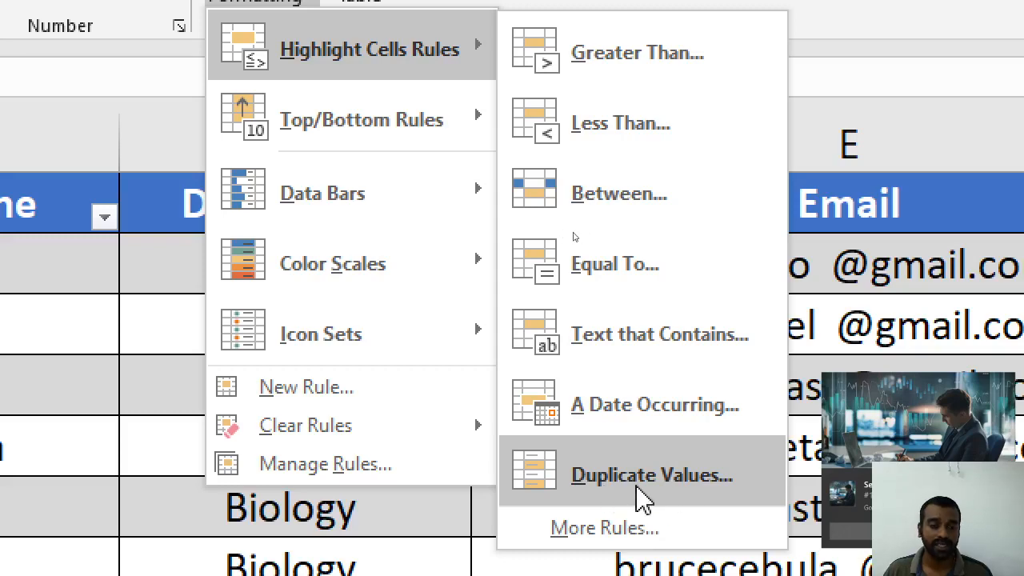
pyautogui.click(640, 489)
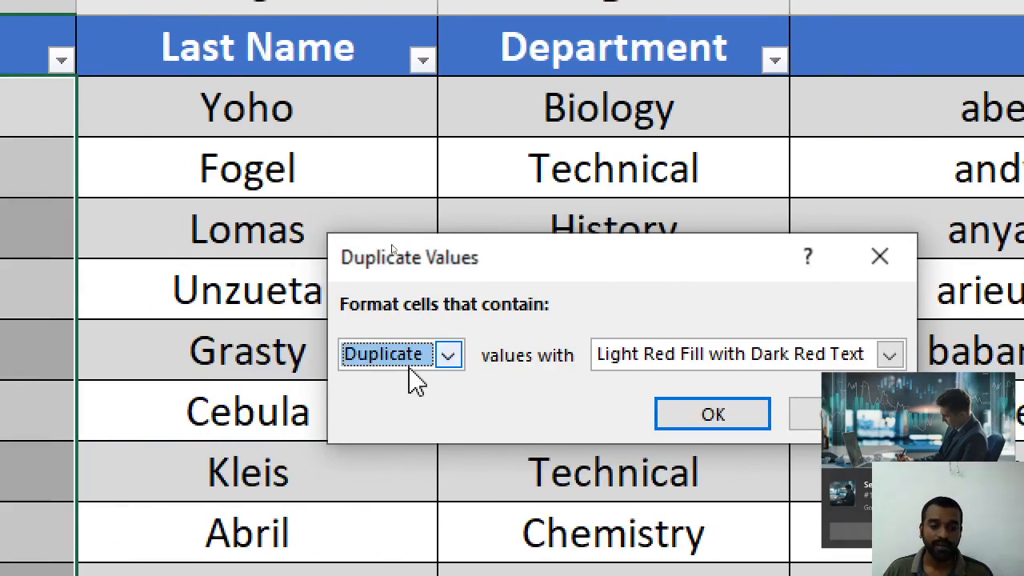
# Set the rule to Duplicate with Light Red Fill and Dark Red Text, then apply it
pyautogui.click(441, 358)
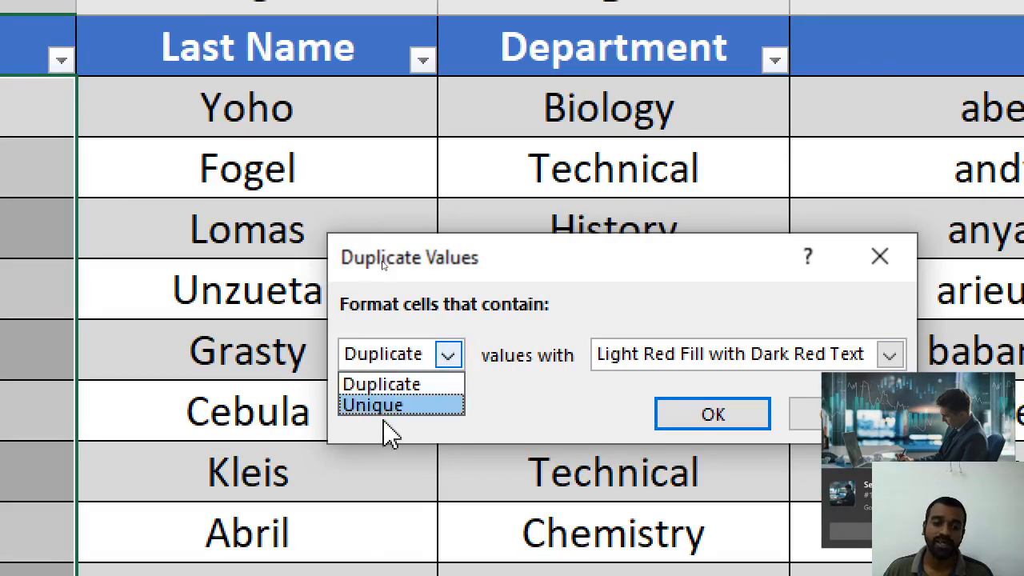
pyautogui.click(382, 413)
pyautogui.click(448, 358)
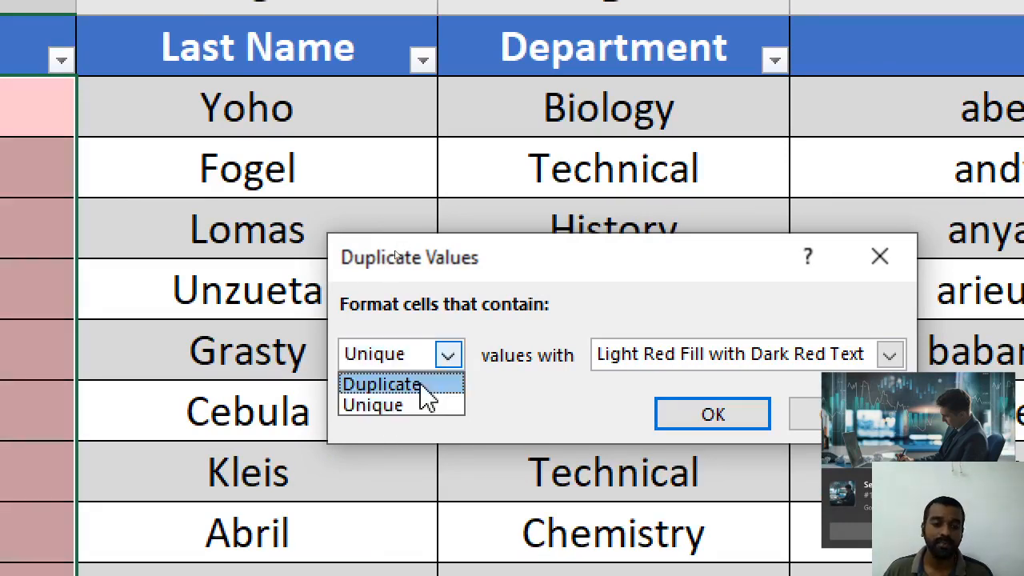
pyautogui.click(420, 382)
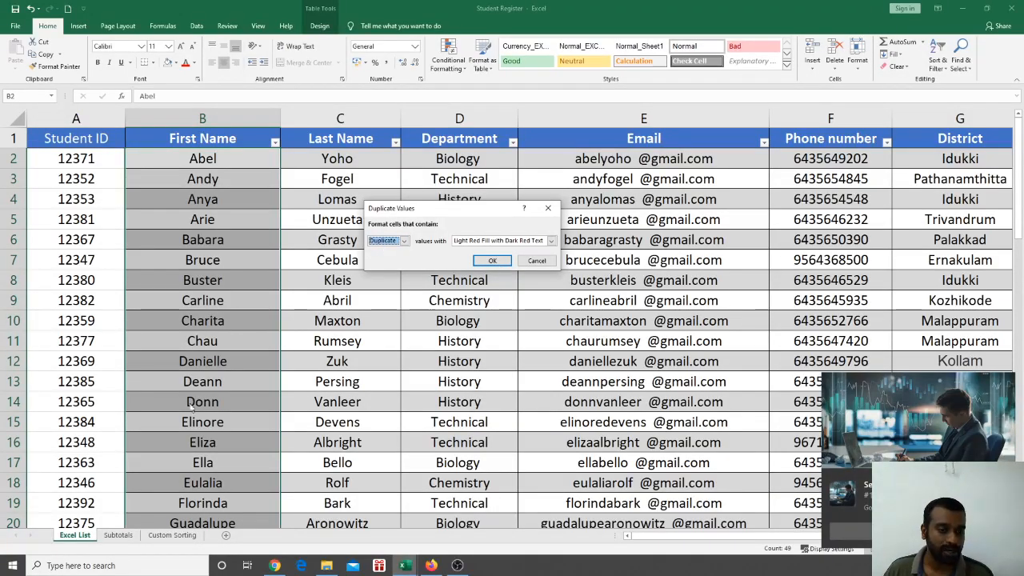
pyautogui.click(402, 241)
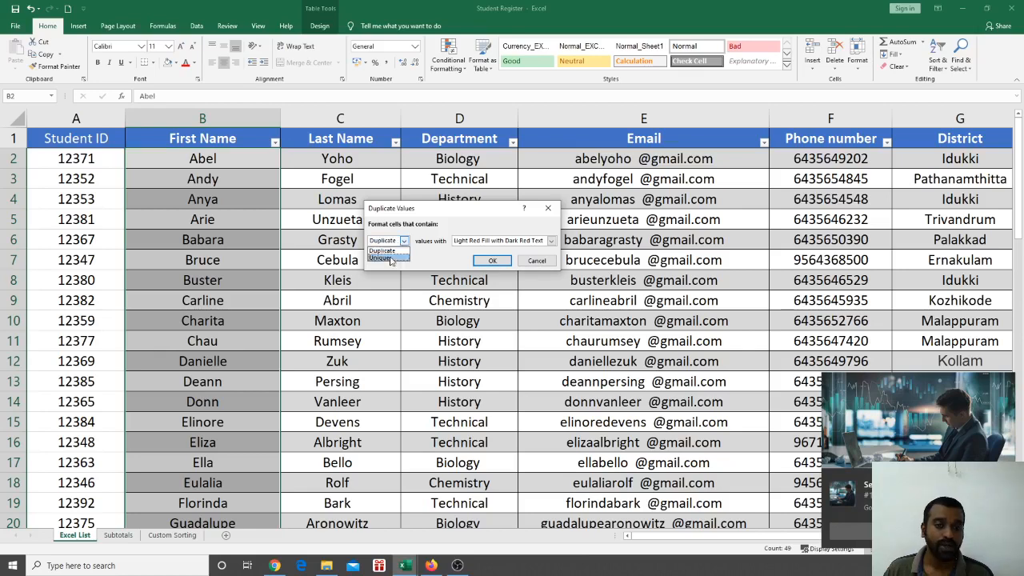
pyautogui.click(388, 258)
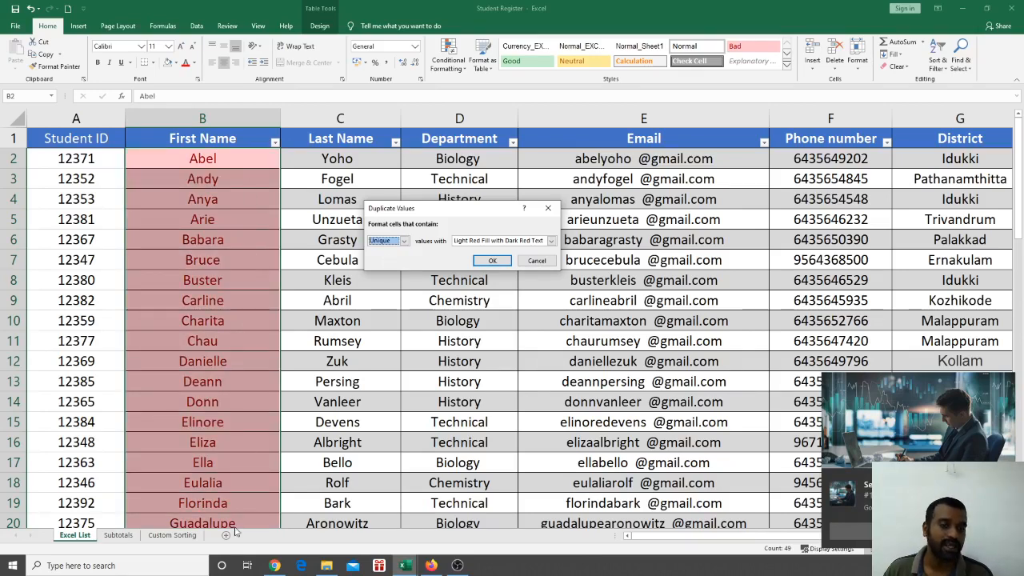
pyautogui.click(392, 243)
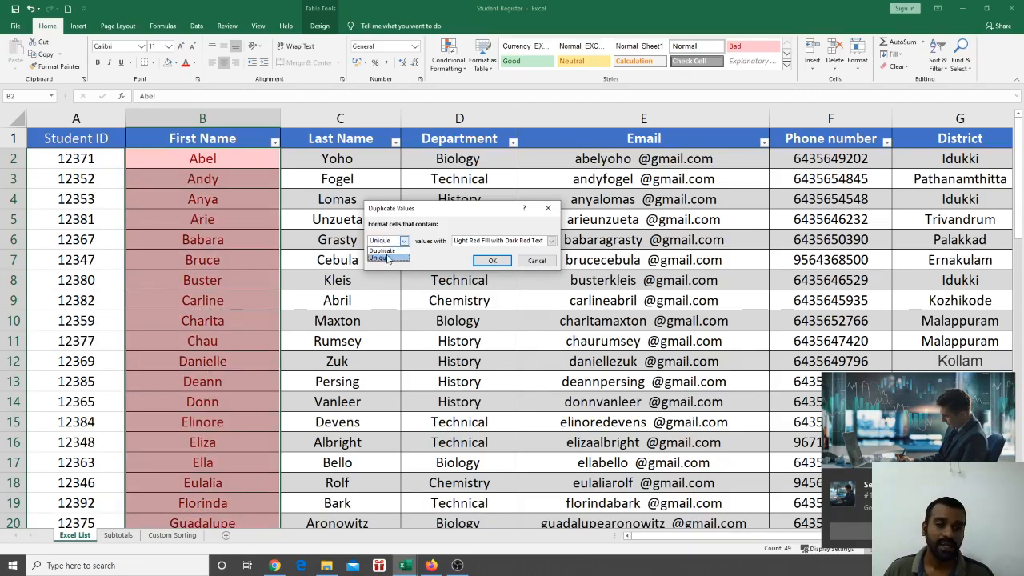
pyautogui.click(388, 249)
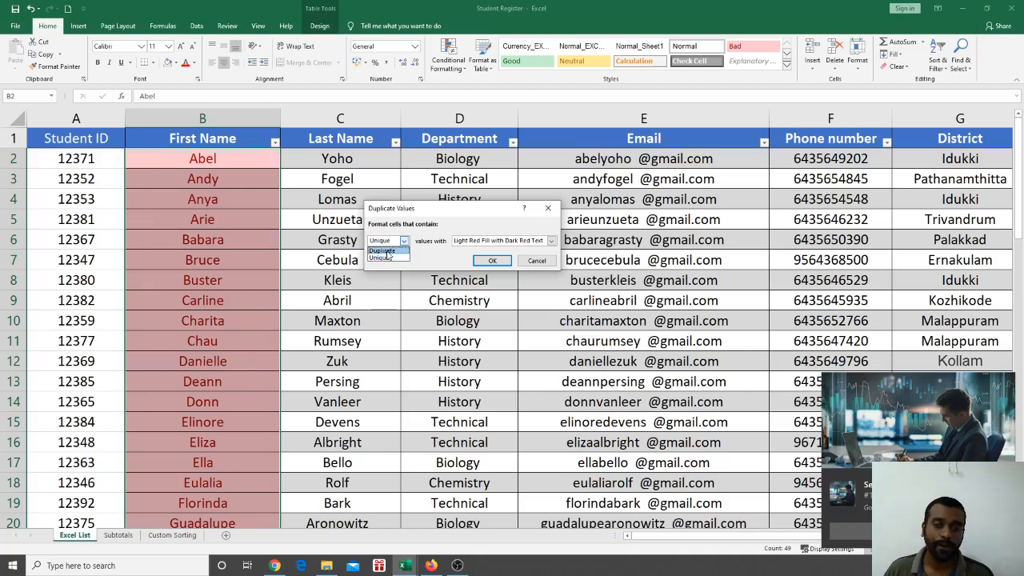
pyautogui.click(492, 261)
pyautogui.scroll(-10, 469, 291)
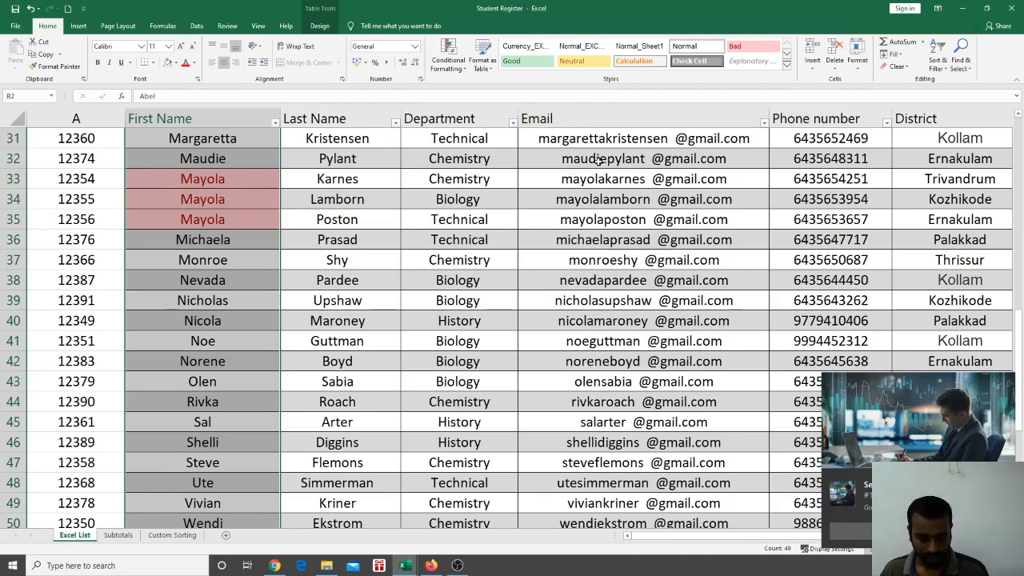
# Highlight duplicate first names with Light Red Fill and Dark Red Text, marking the three Mayola entries
pyautogui.scroll(10, 598, 160)
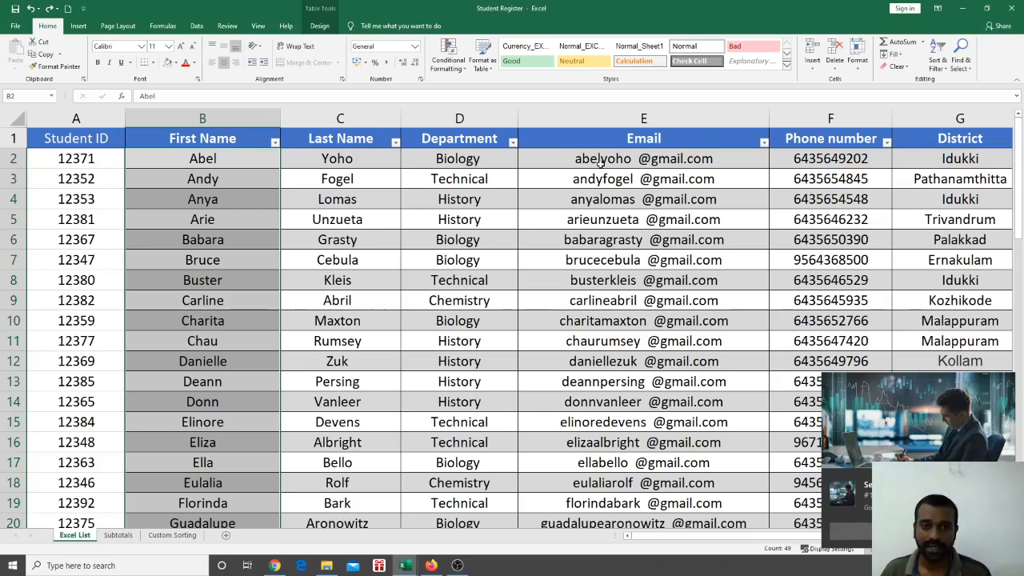
pyautogui.click(448, 56)
pyautogui.moveTo(481, 90)
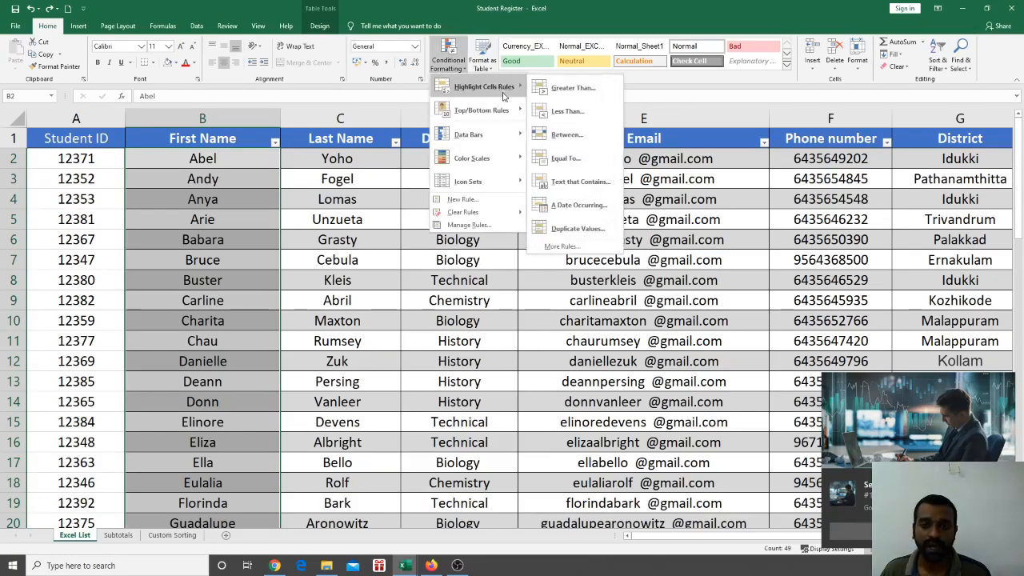
pyautogui.click(575, 229)
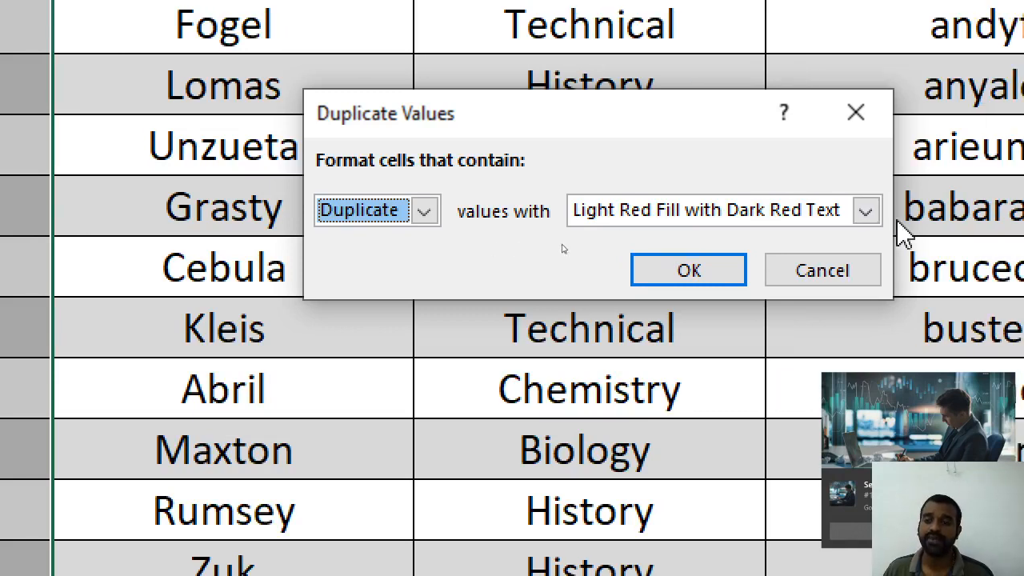
pyautogui.click(855, 211)
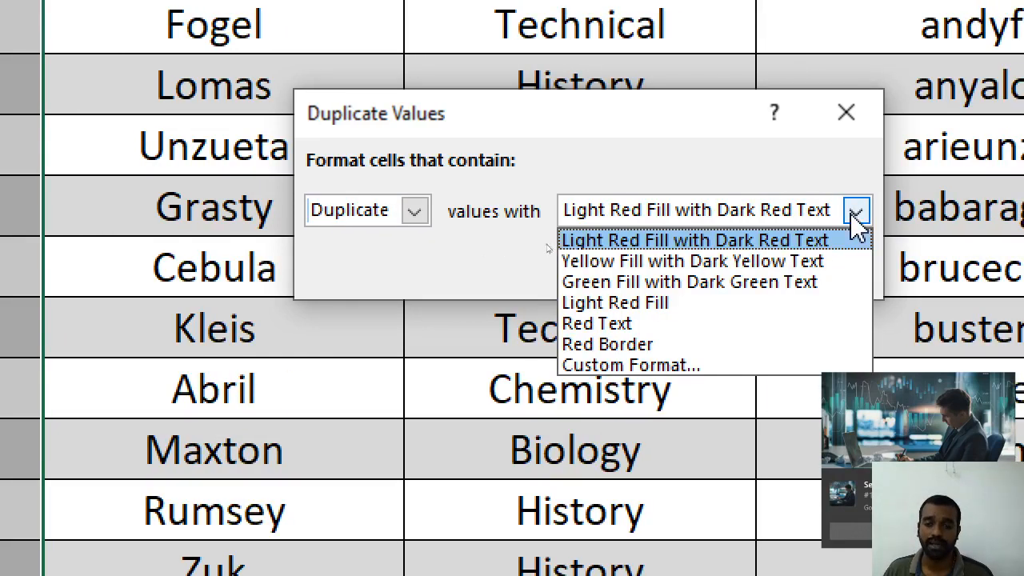
pyautogui.click(780, 243)
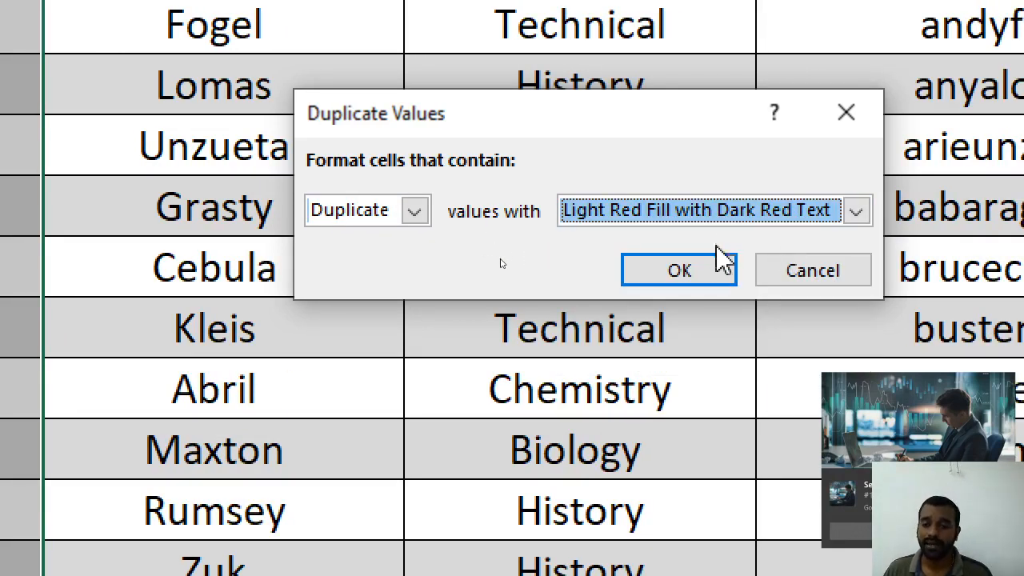
pyautogui.click(694, 276)
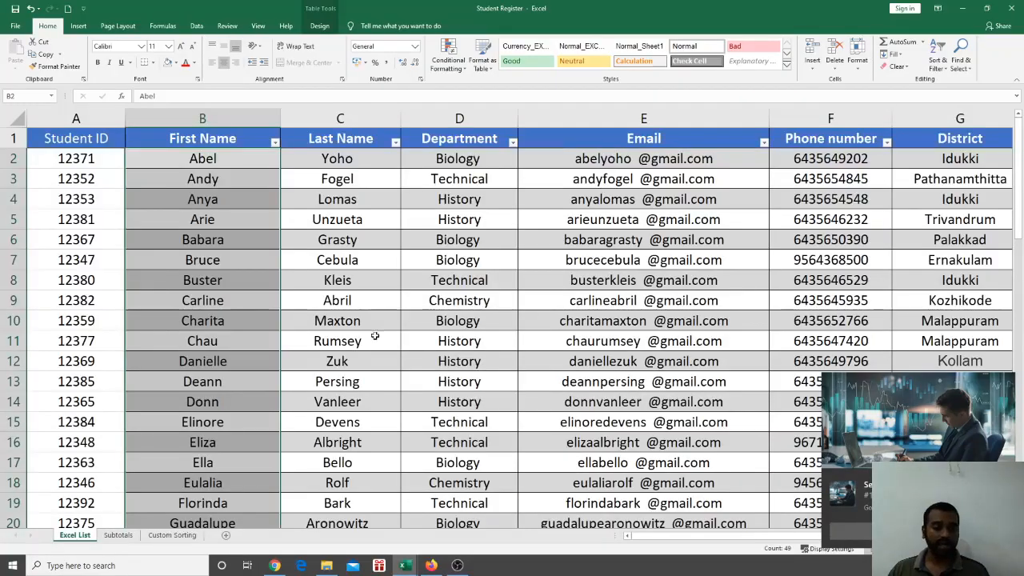
pyautogui.scroll(-10, 374, 336)
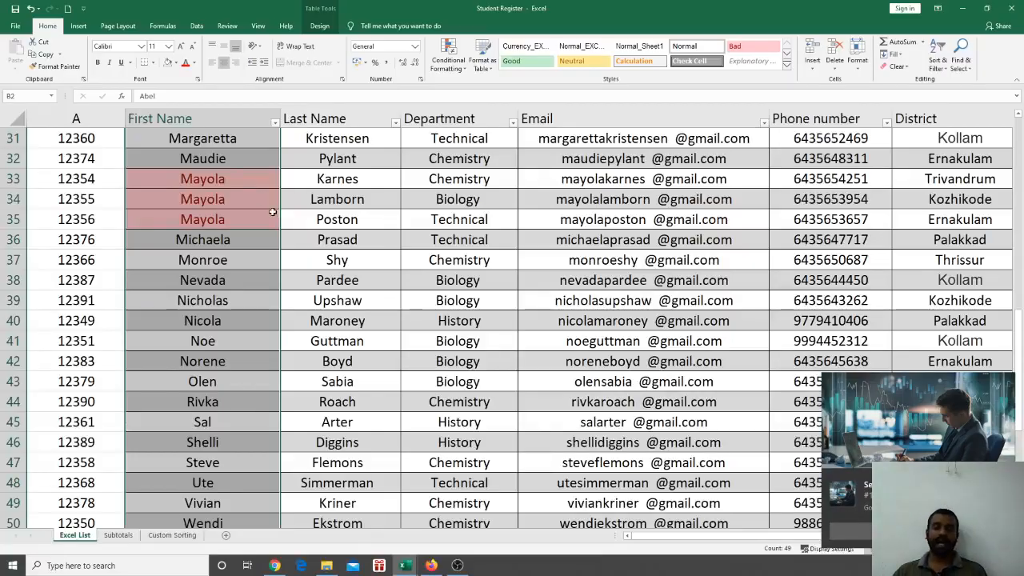
pyautogui.scroll(10, 397, 255)
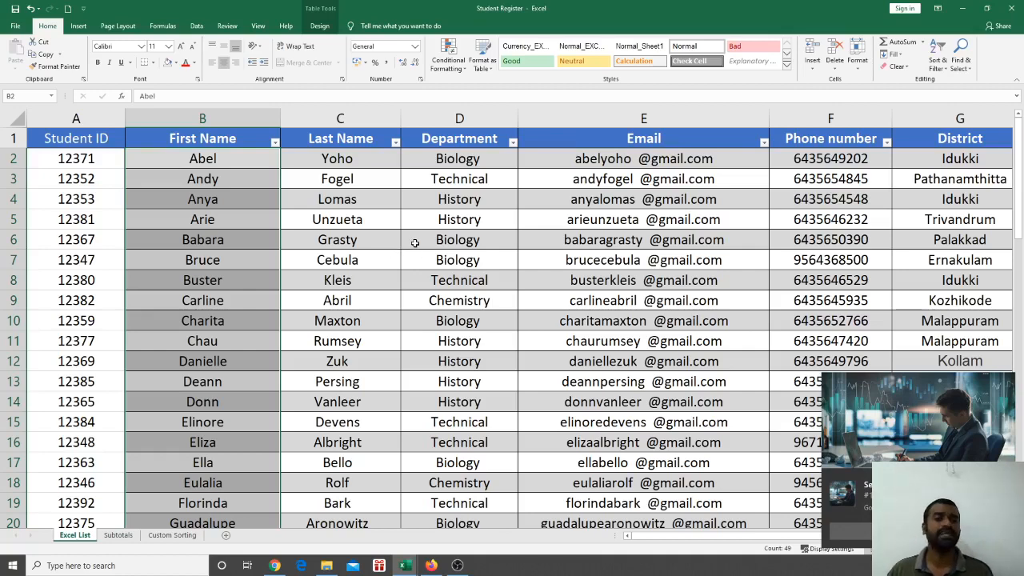
# Select cell D6, show the Table Design tools, and cancel the save-changes prompt to keep working
pyautogui.click(414, 242)
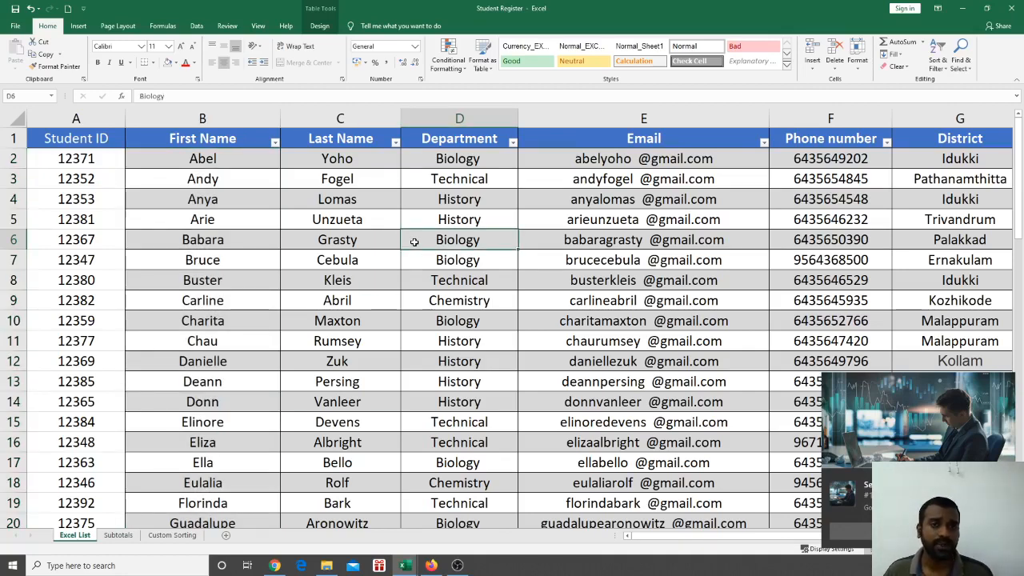
pyautogui.click(321, 27)
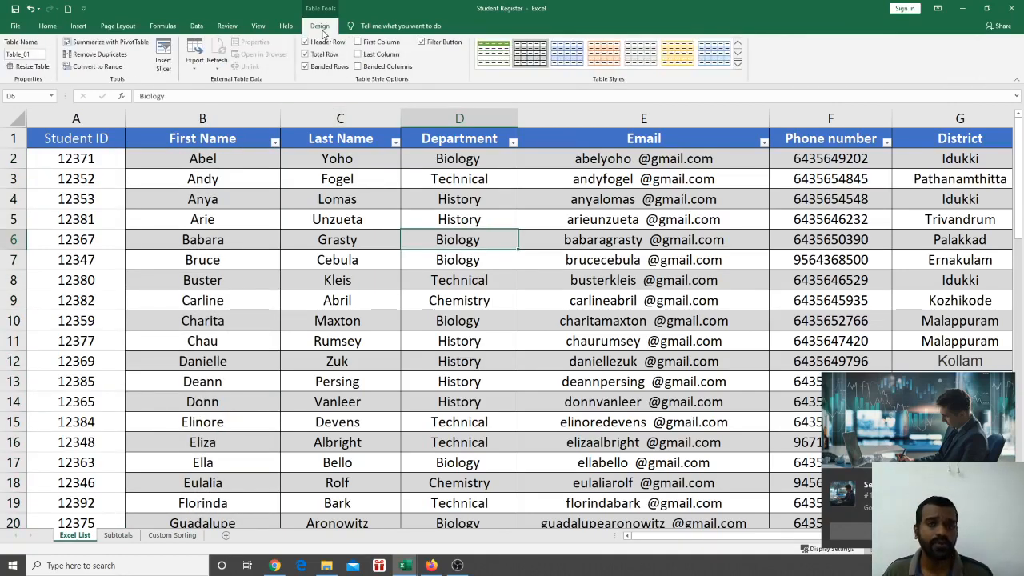
pyautogui.hotkey('alt', 'F4')
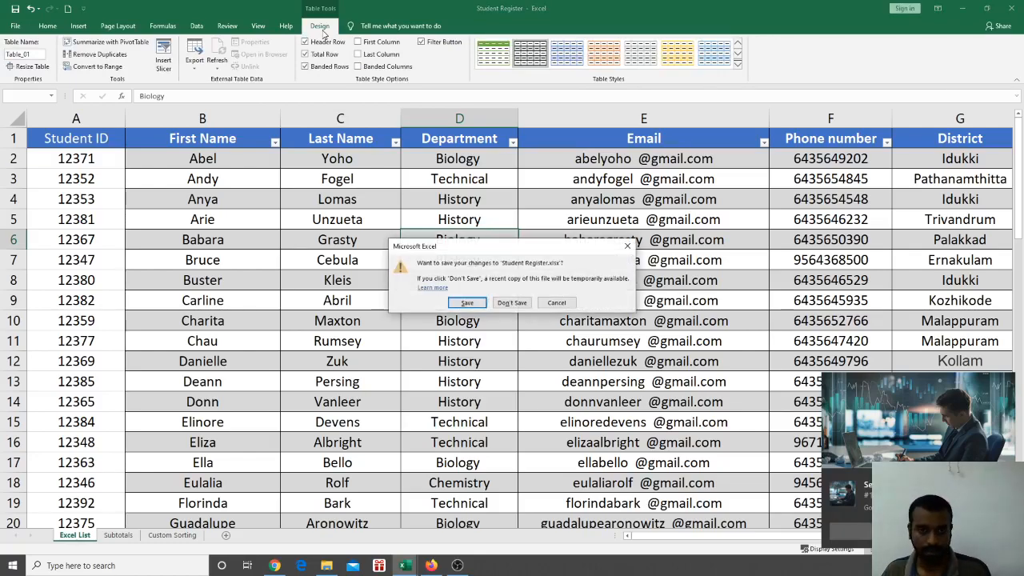
pyautogui.click(629, 247)
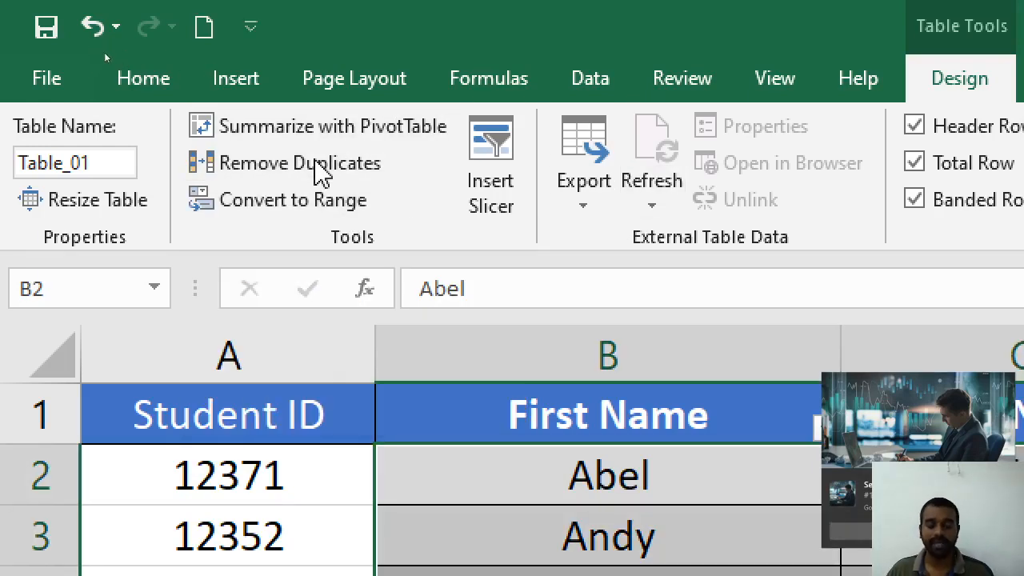
# Remove duplicate rows from Table_01, checking the First Name column only
pyautogui.click(316, 168)
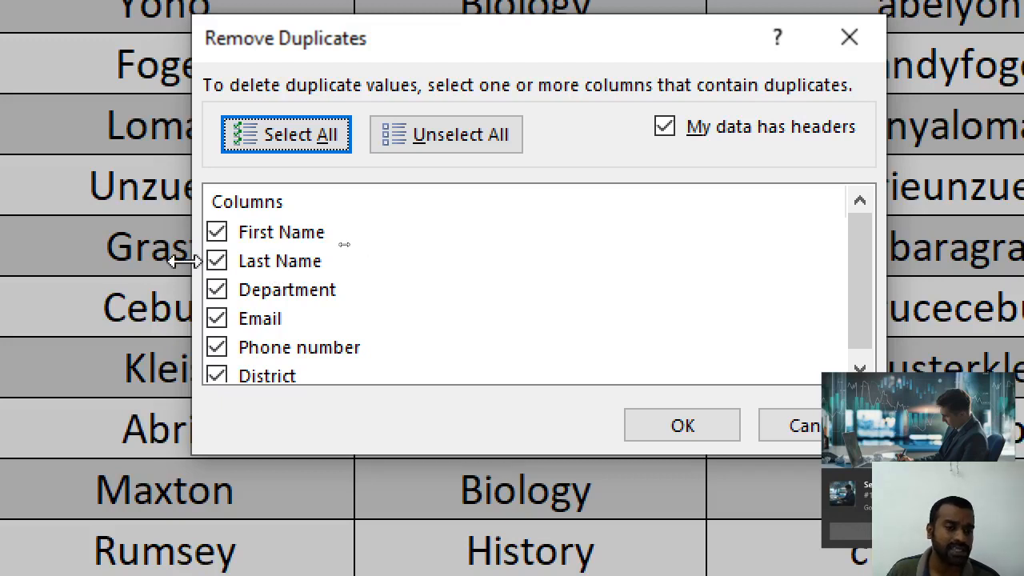
pyautogui.click(217, 262)
pyautogui.click(218, 290)
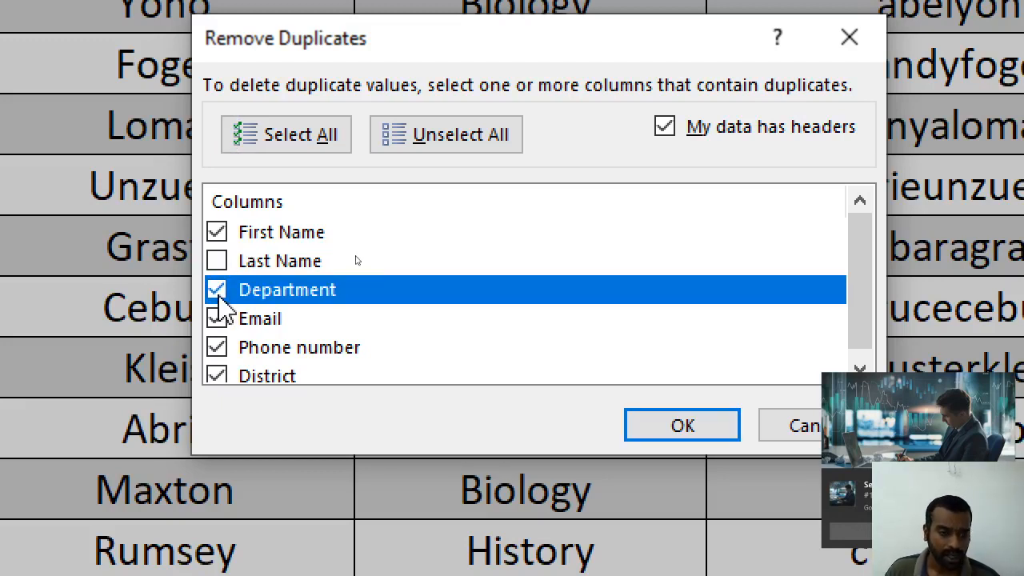
pyautogui.click(217, 290)
pyautogui.click(217, 318)
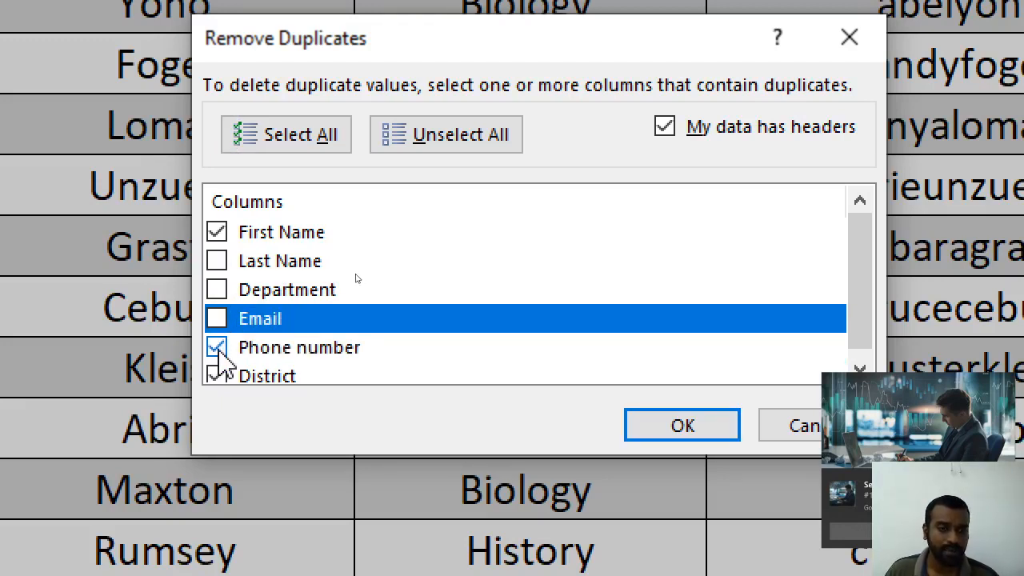
pyautogui.click(403, 144)
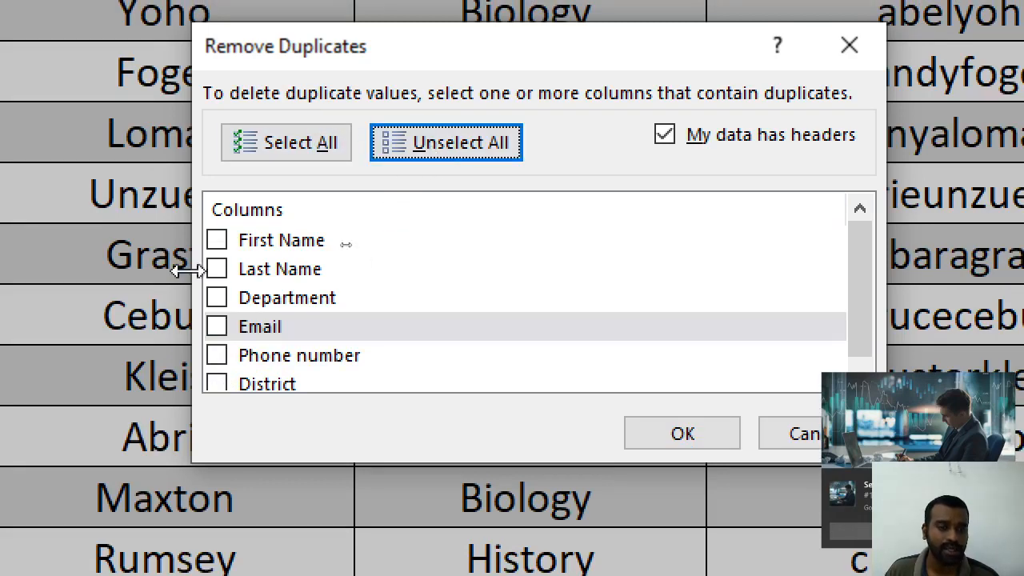
pyautogui.click(217, 240)
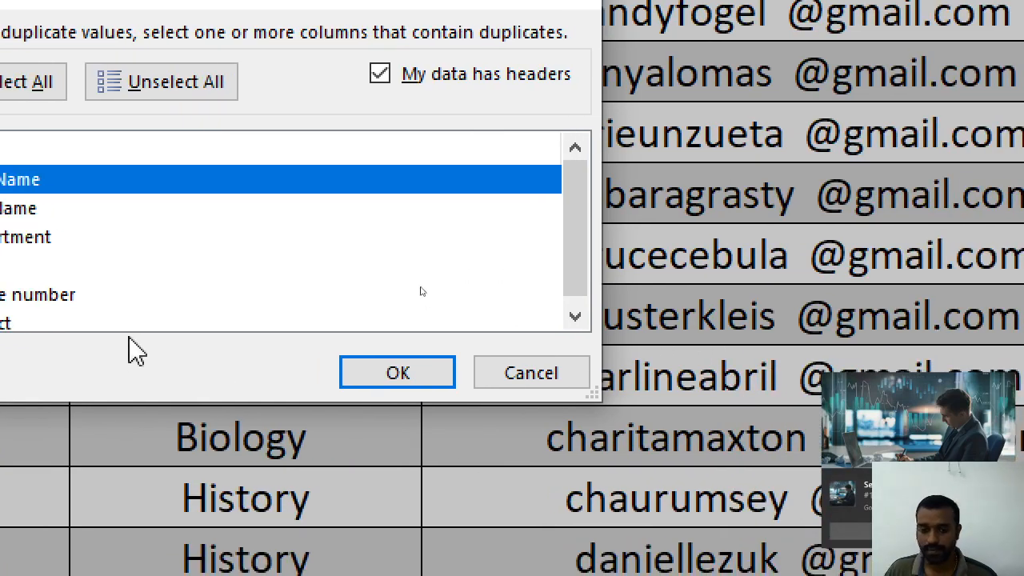
pyautogui.click(459, 398)
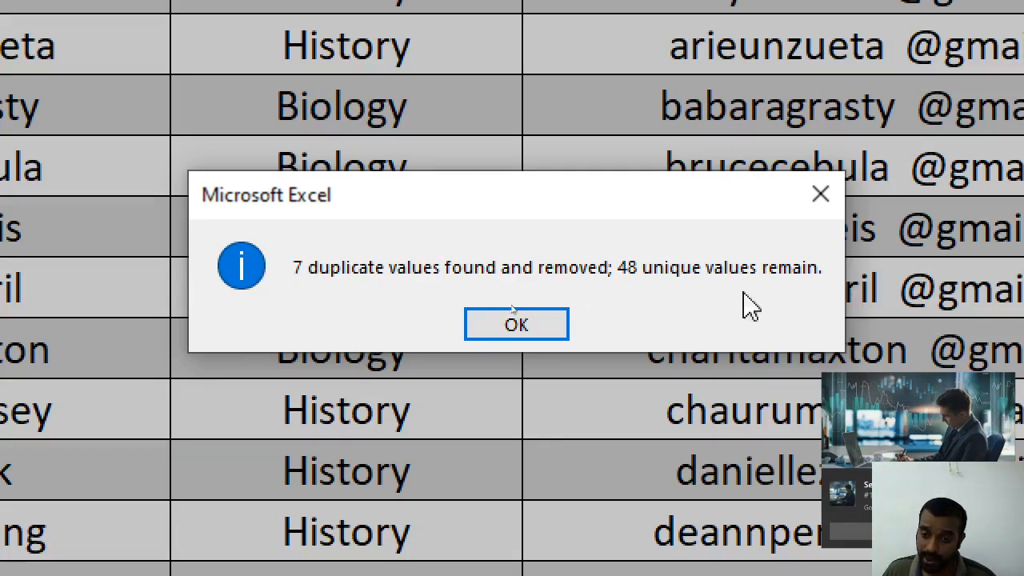
# Acknowledge 7 duplicates removed with 48 unique rows left, then dismiss the covering notification
pyautogui.click(491, 328)
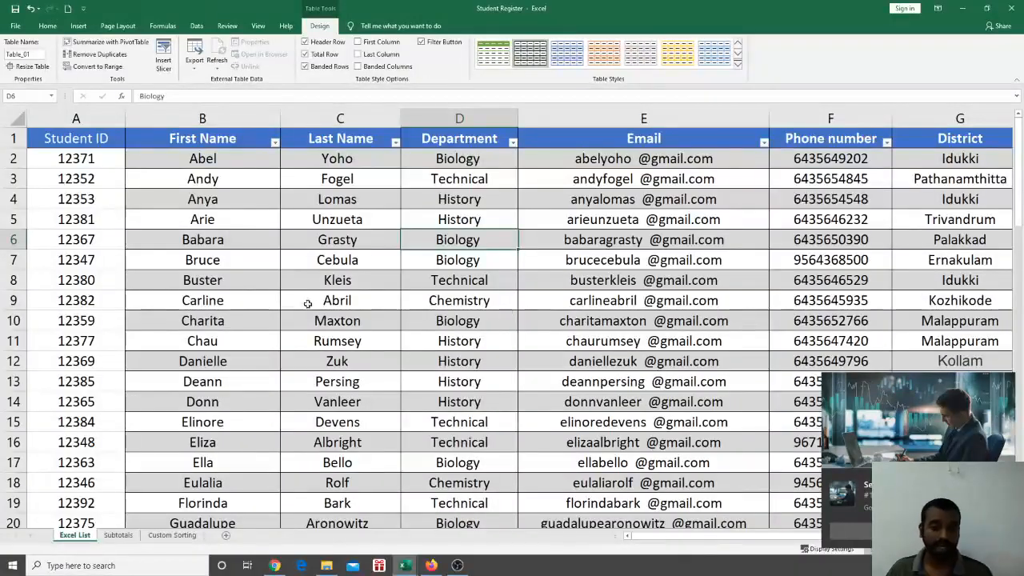
pyautogui.scroll(-6, 242, 286)
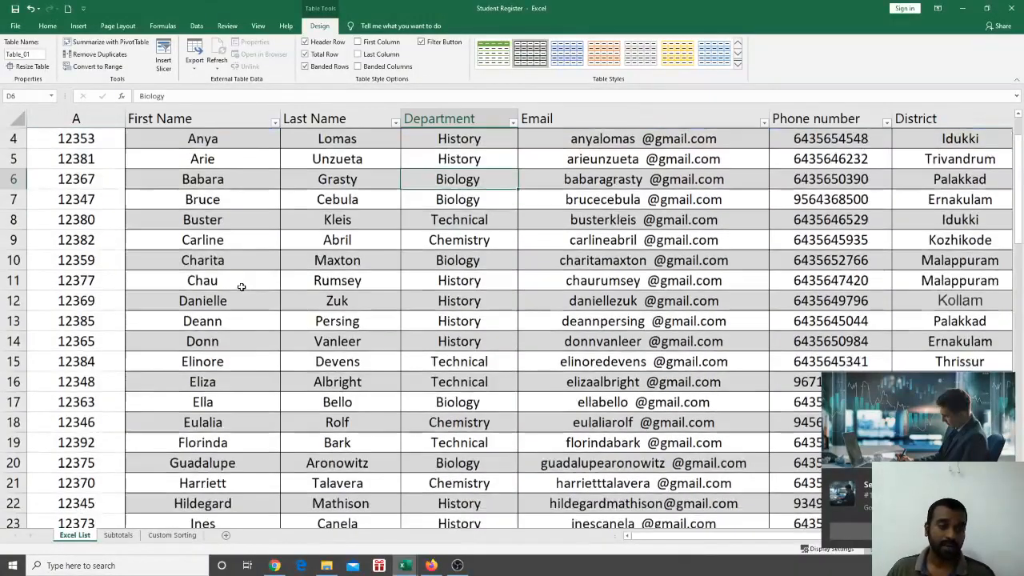
pyautogui.scroll(-11, 241, 286)
pyautogui.scroll(8, 242, 286)
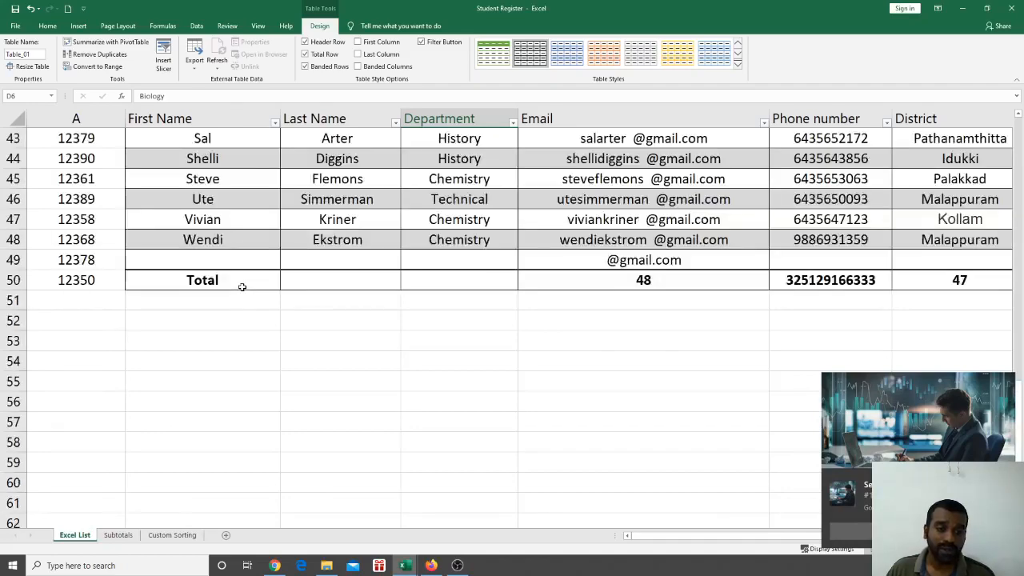
pyautogui.scroll(4, 242, 287)
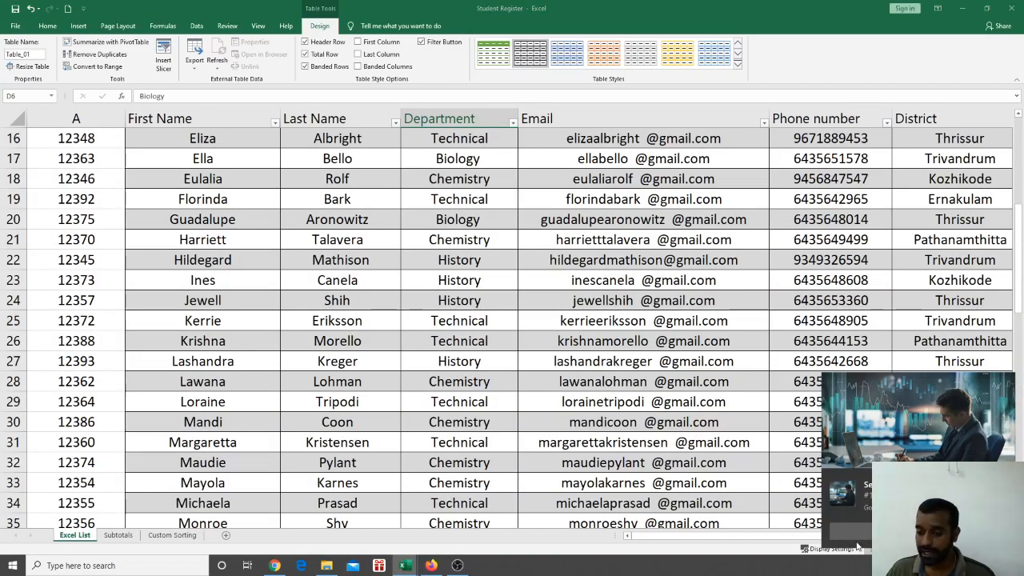
pyautogui.click(854, 532)
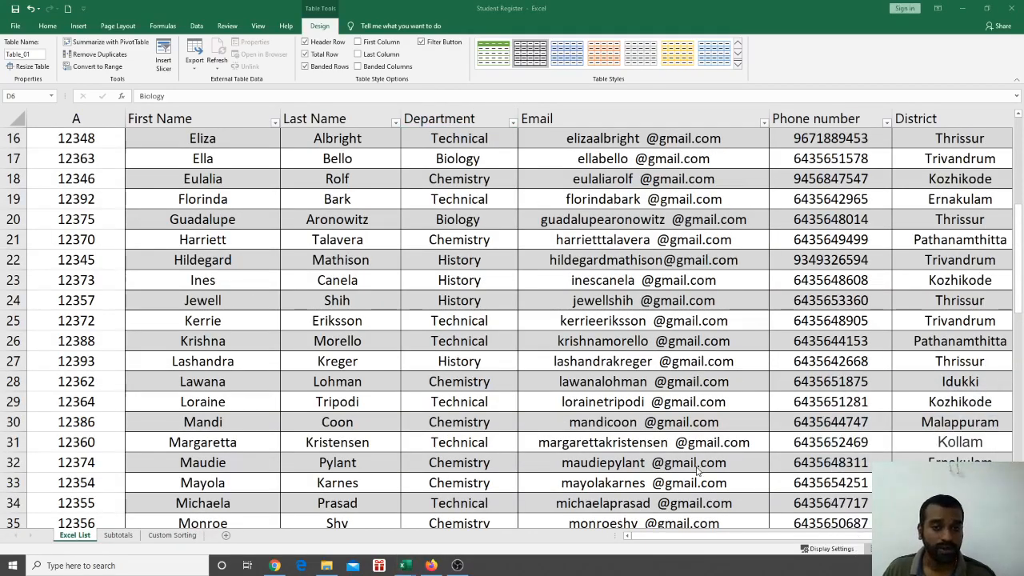
pyautogui.scroll(5, 394, 344)
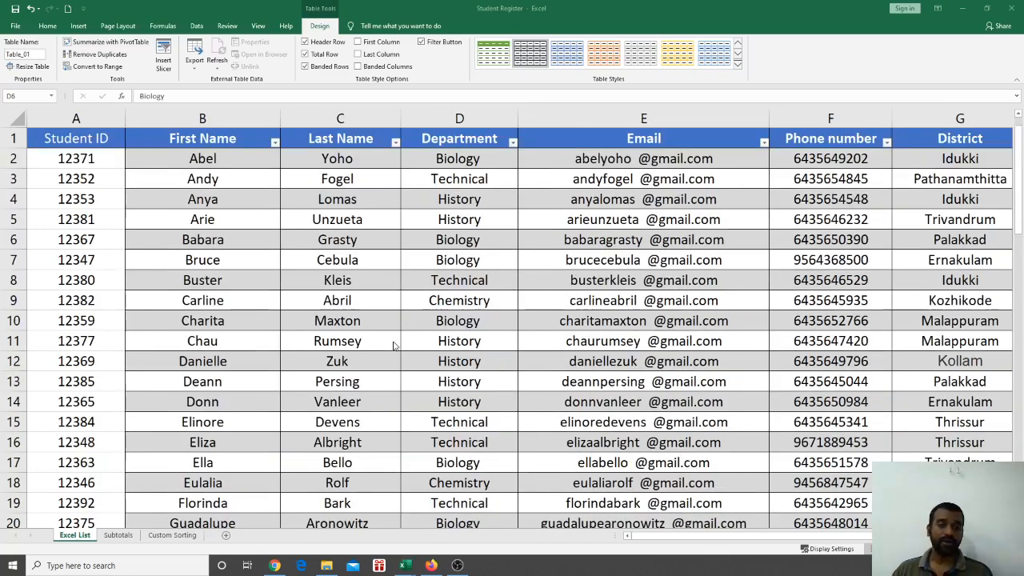